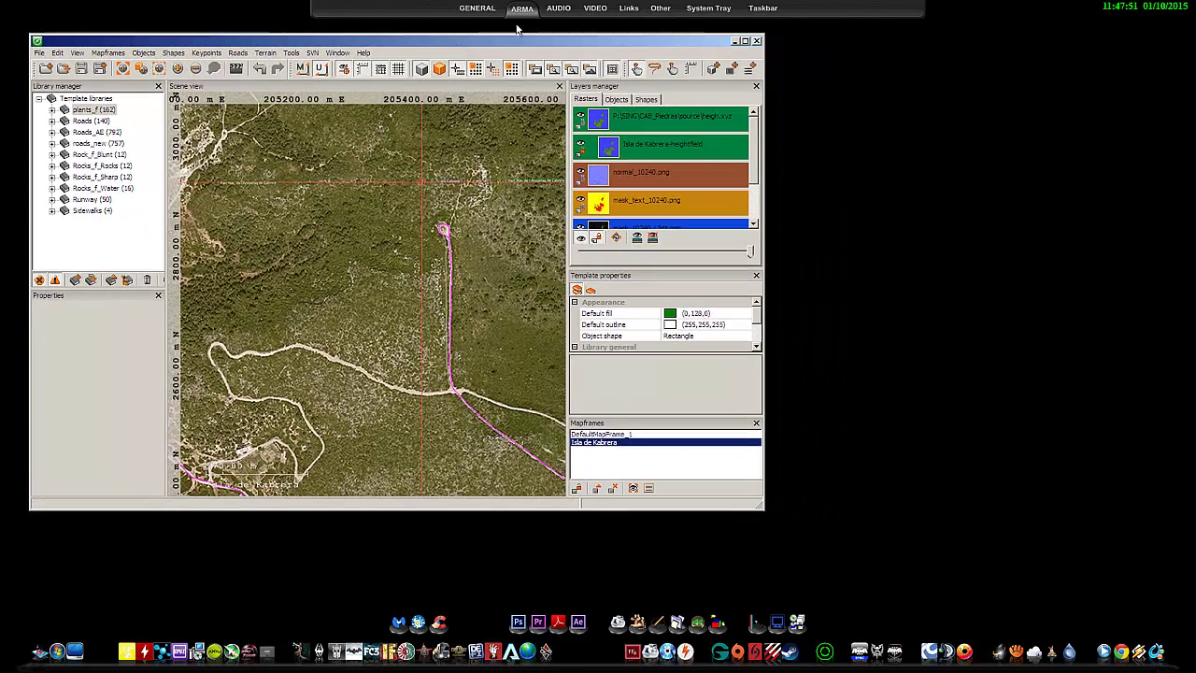
Step: Open the a3\roads_f\Roads\data folder on the P: drive in the file explorer
mouse_move(424, 11)
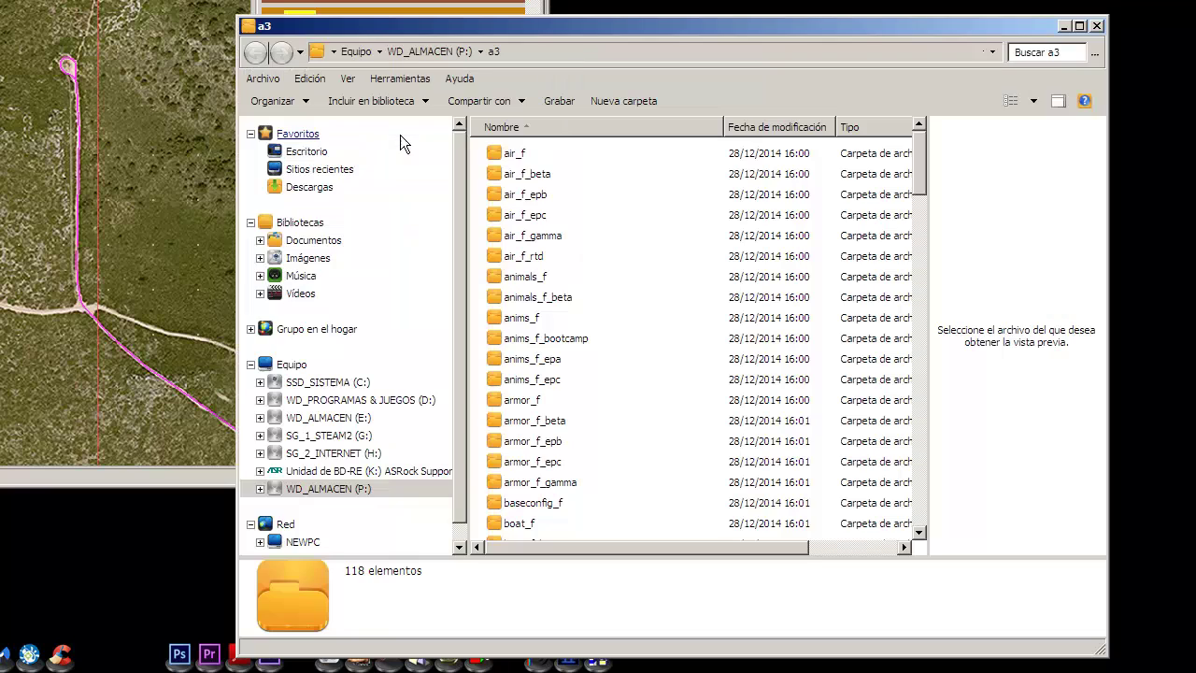
left_click(537, 364)
scroll(533, 374, "down", 20)
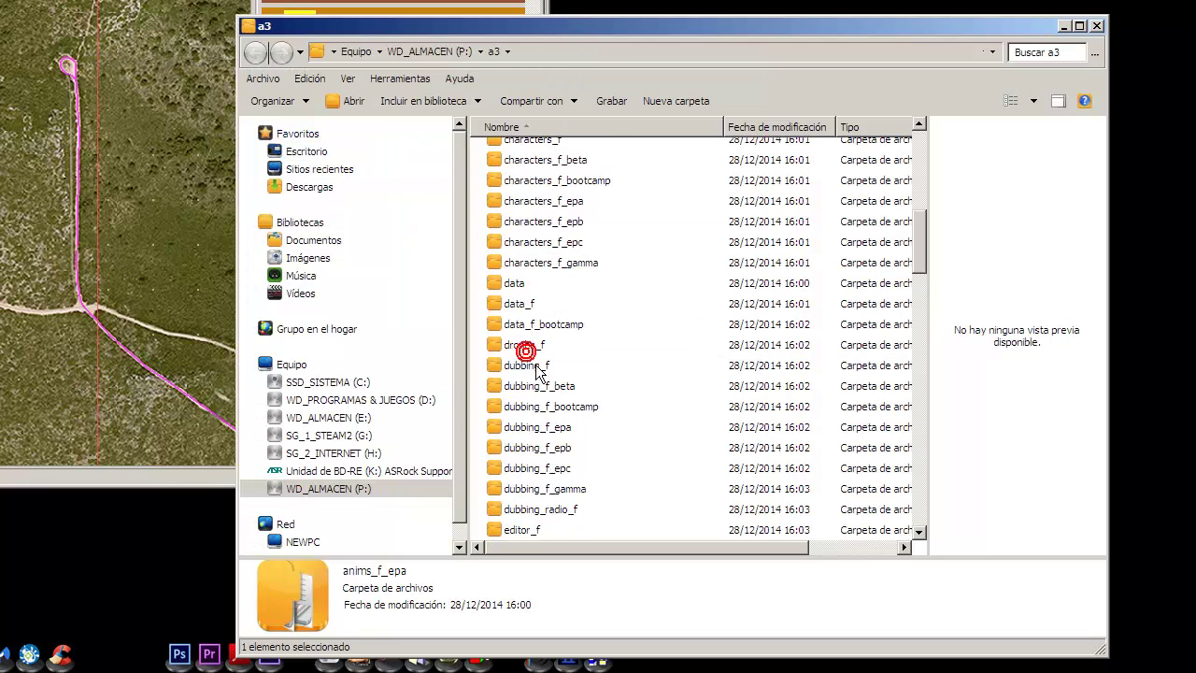
scroll(538, 416, "down", 5)
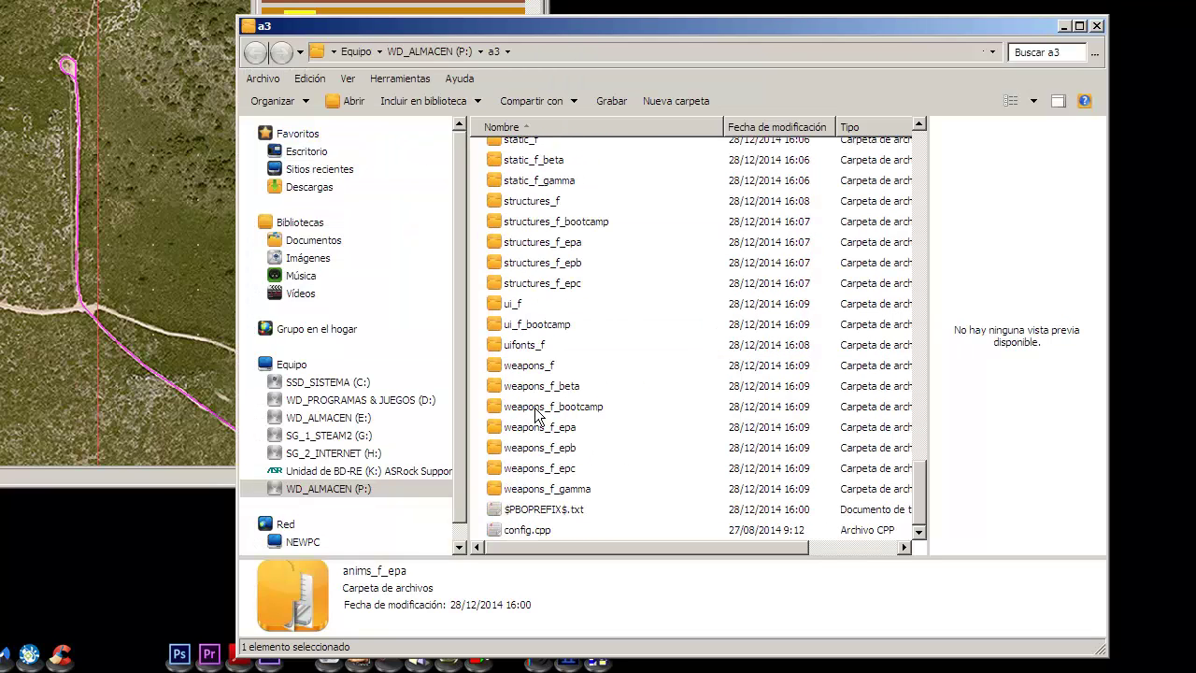
scroll(537, 416, "up", 5)
scroll(544, 259, "up", 3)
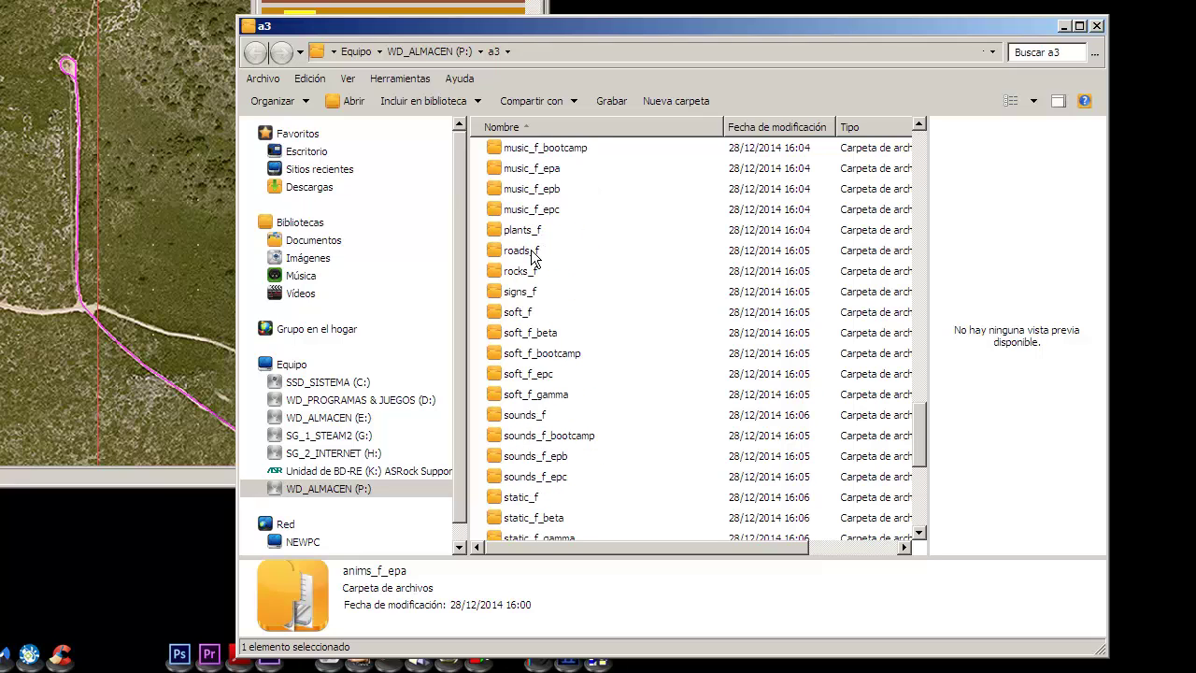
double_click(526, 314)
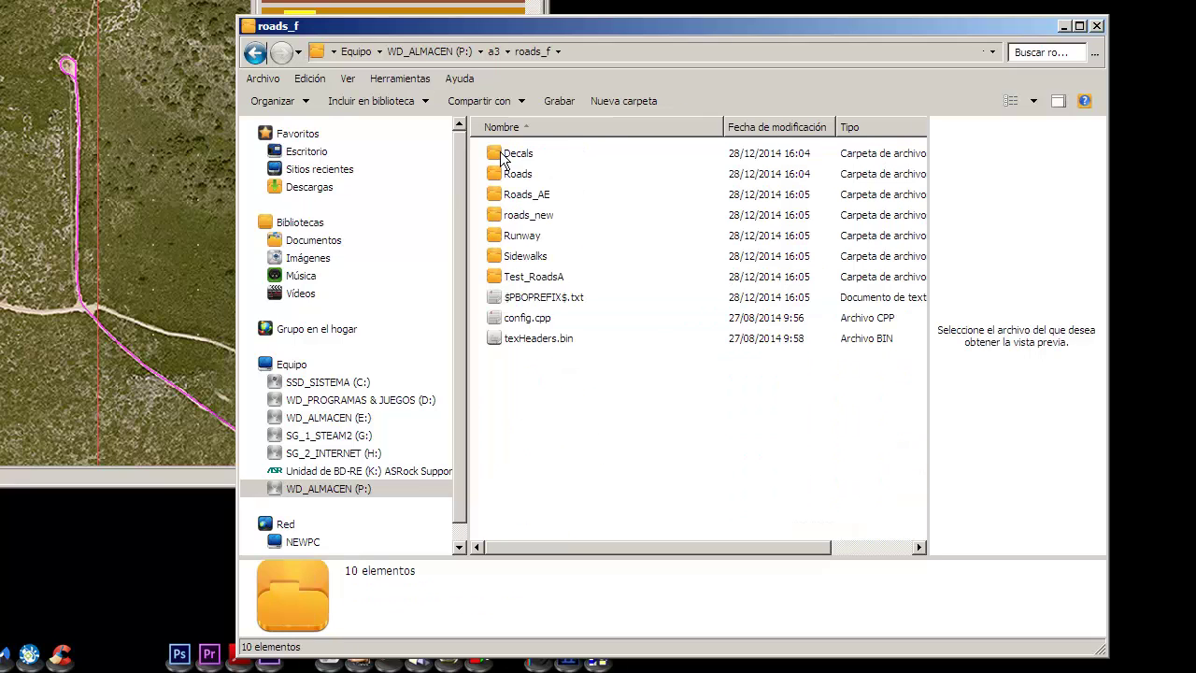
double_click(514, 178)
double_click(516, 155)
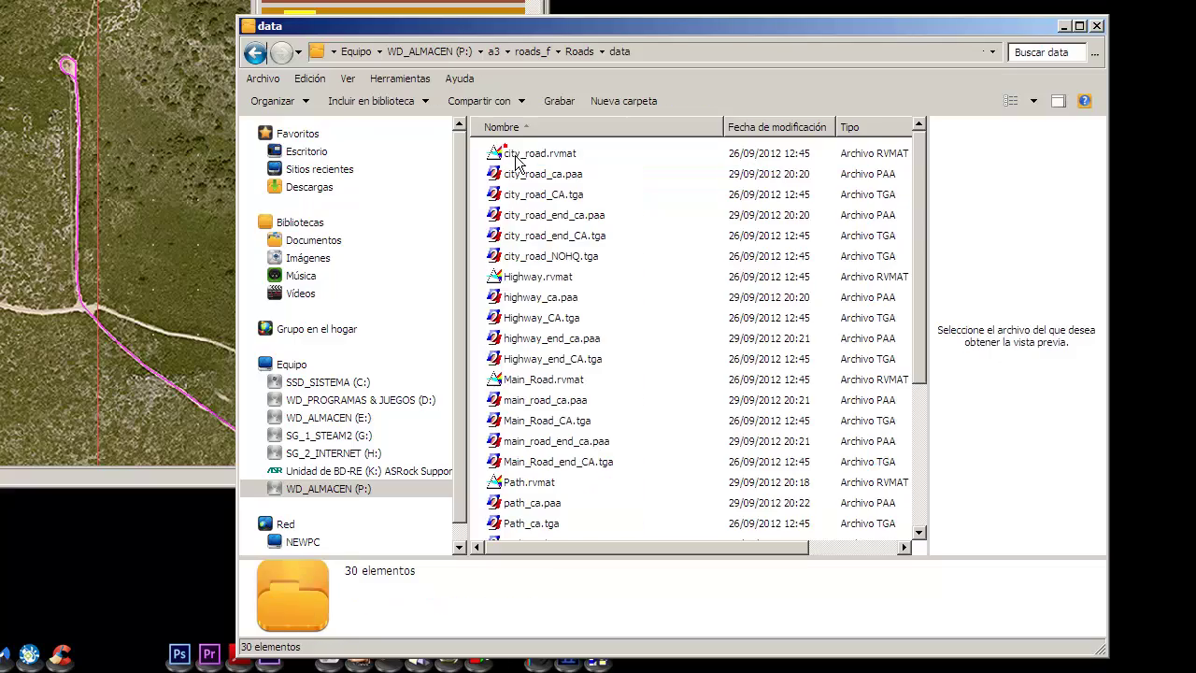
Step: Open the city_road_ca.paa texture in Texture Viewer and move its window clear of the terrain map
double_click(543, 174)
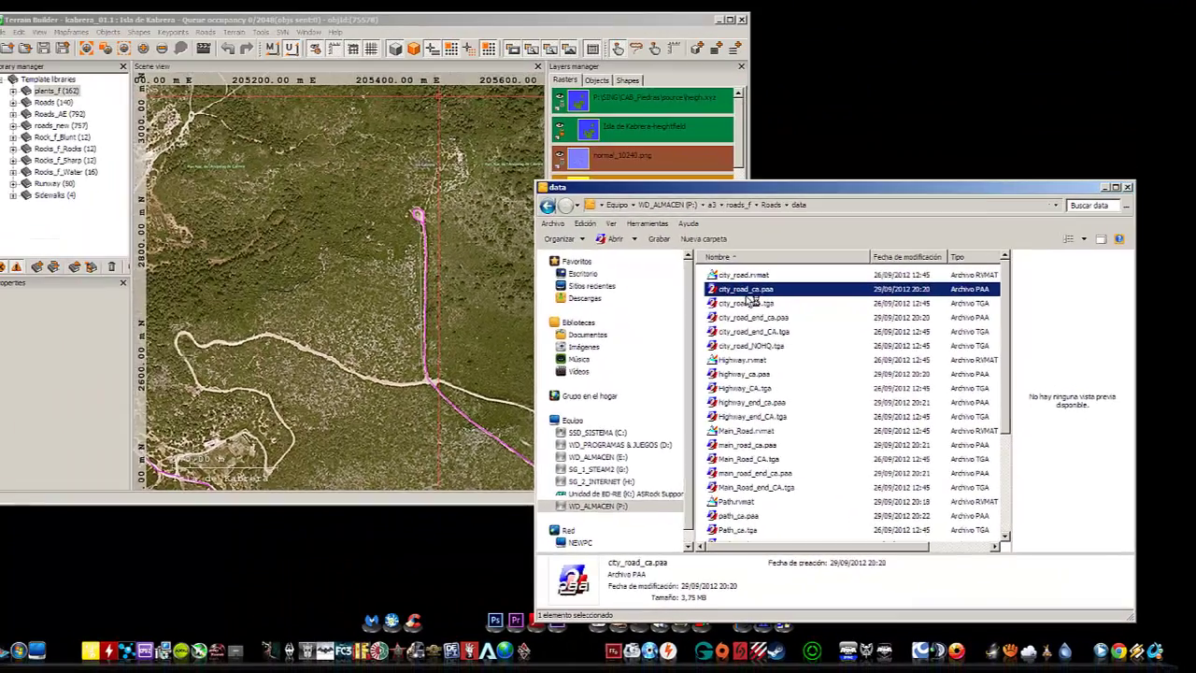
scroll(206, 190, "up", 2)
scroll(206, 190, "down", 4)
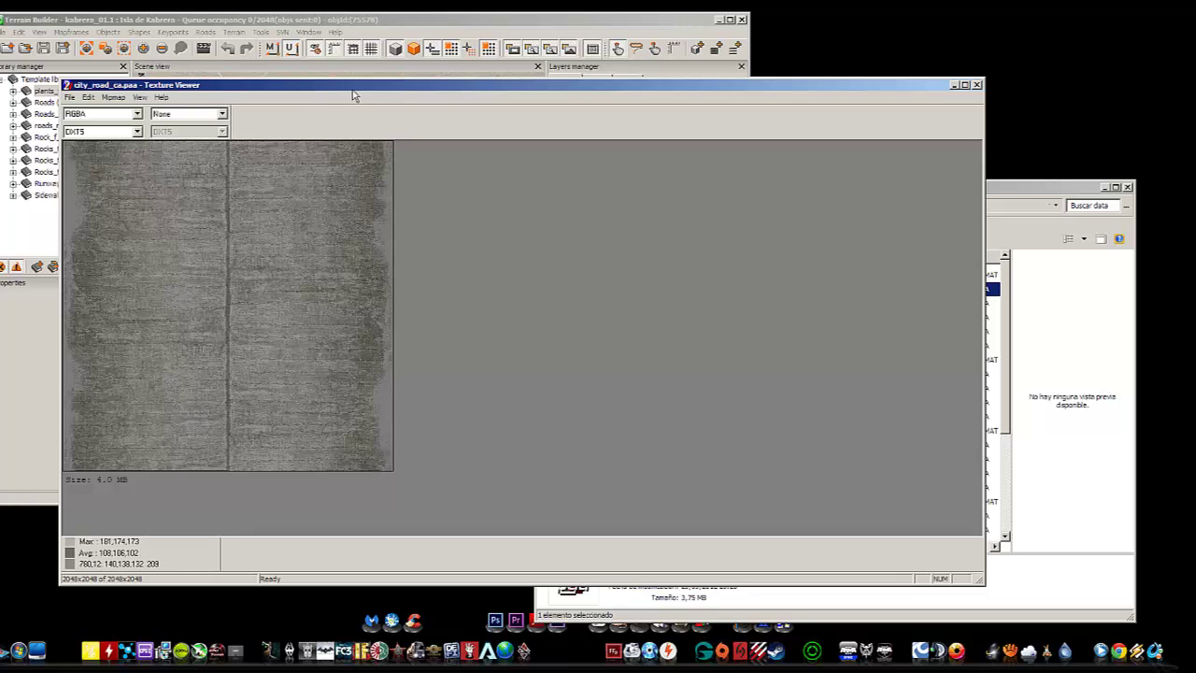
left_click_drag(354, 95, 549, 288)
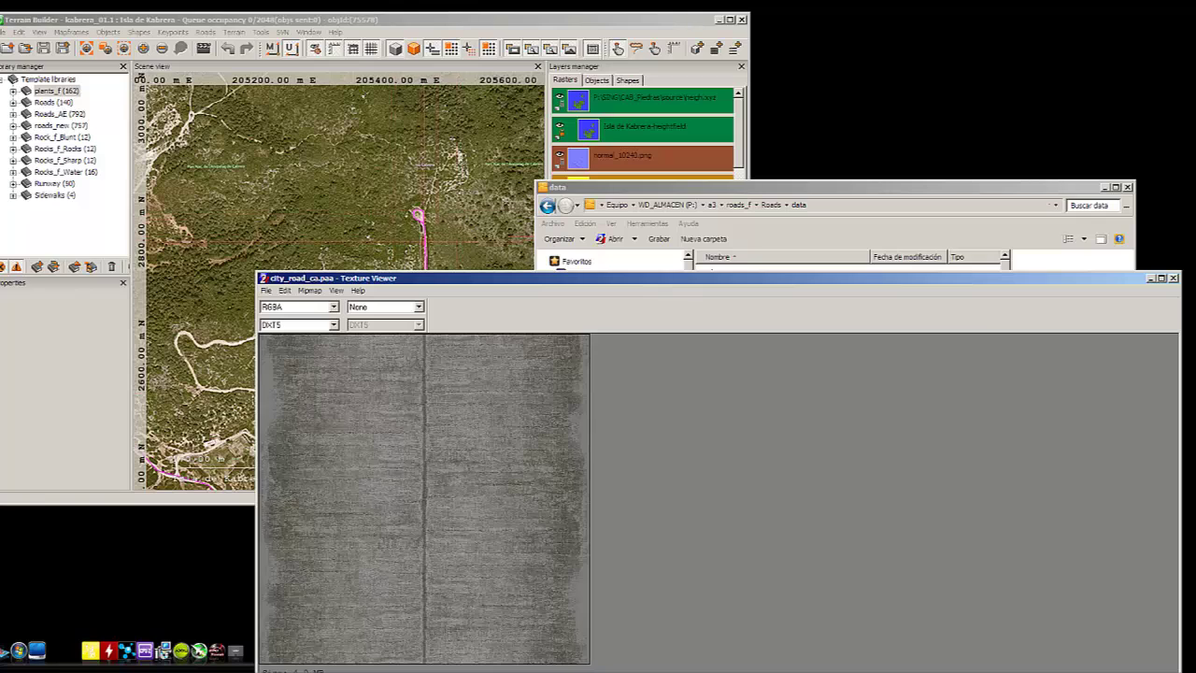
Step: Examine the city road texture at different zoom levels beside the terrain map, and close the viewer
left_click(428, 241)
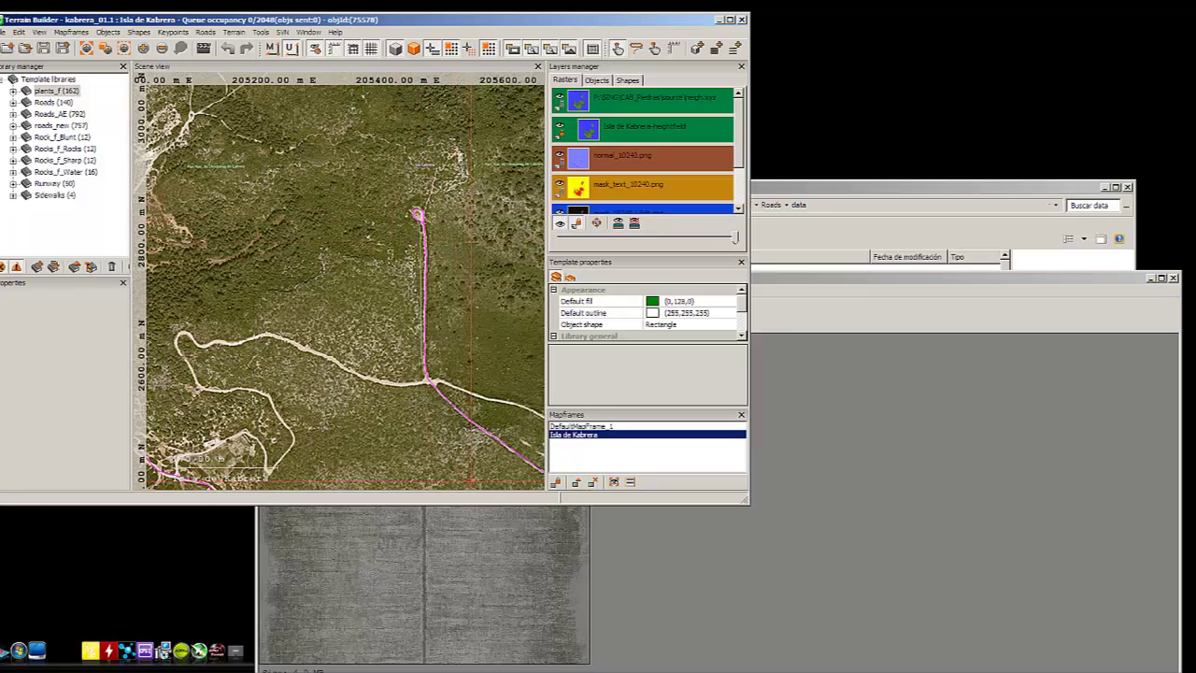
left_click(464, 527)
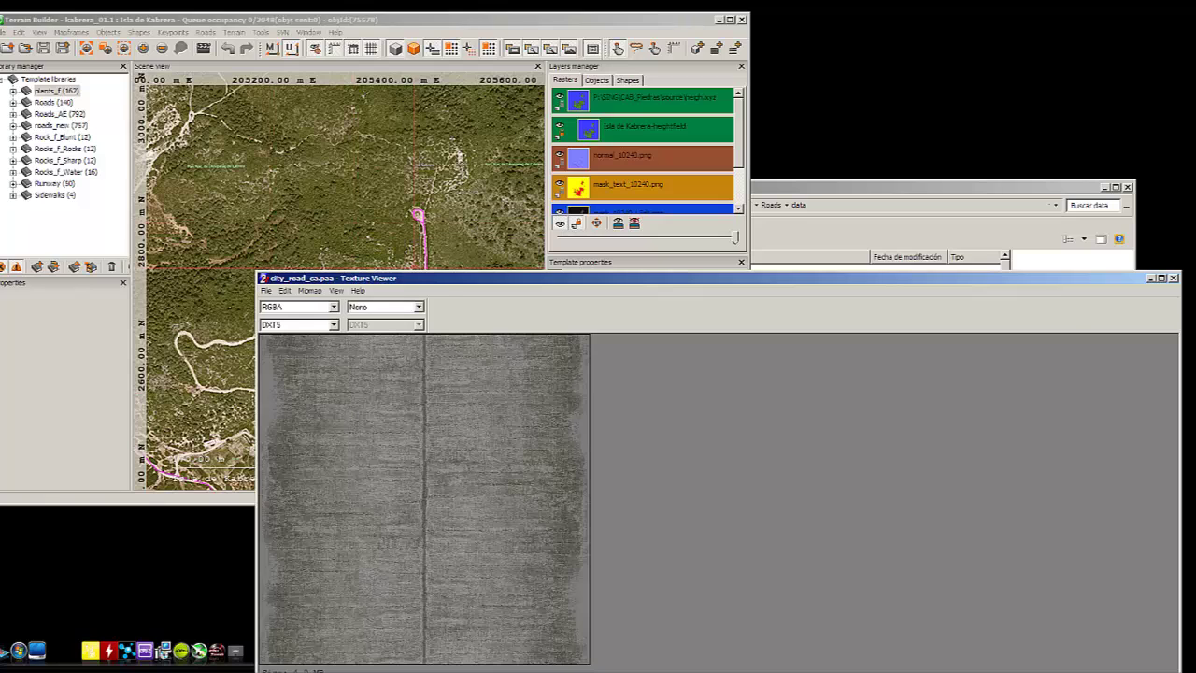
left_click_drag(442, 290, 430, 209)
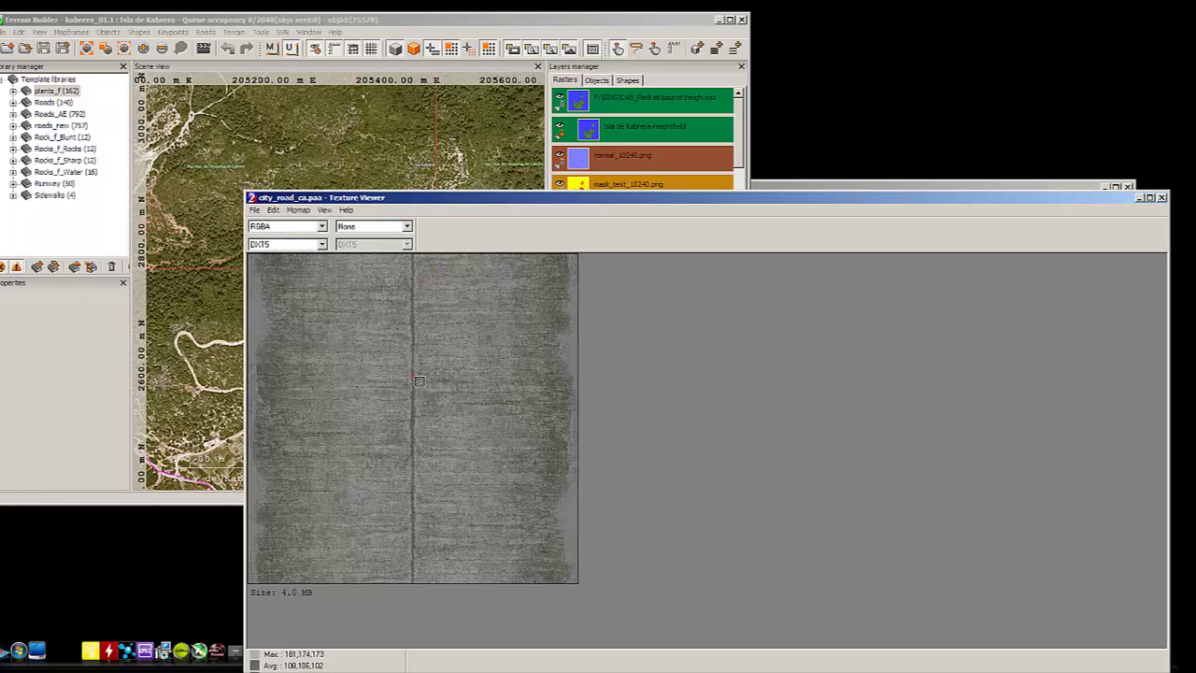
scroll(414, 376, "down", 1)
scroll(332, 315, "up", 4)
scroll(589, 379, "down", 4)
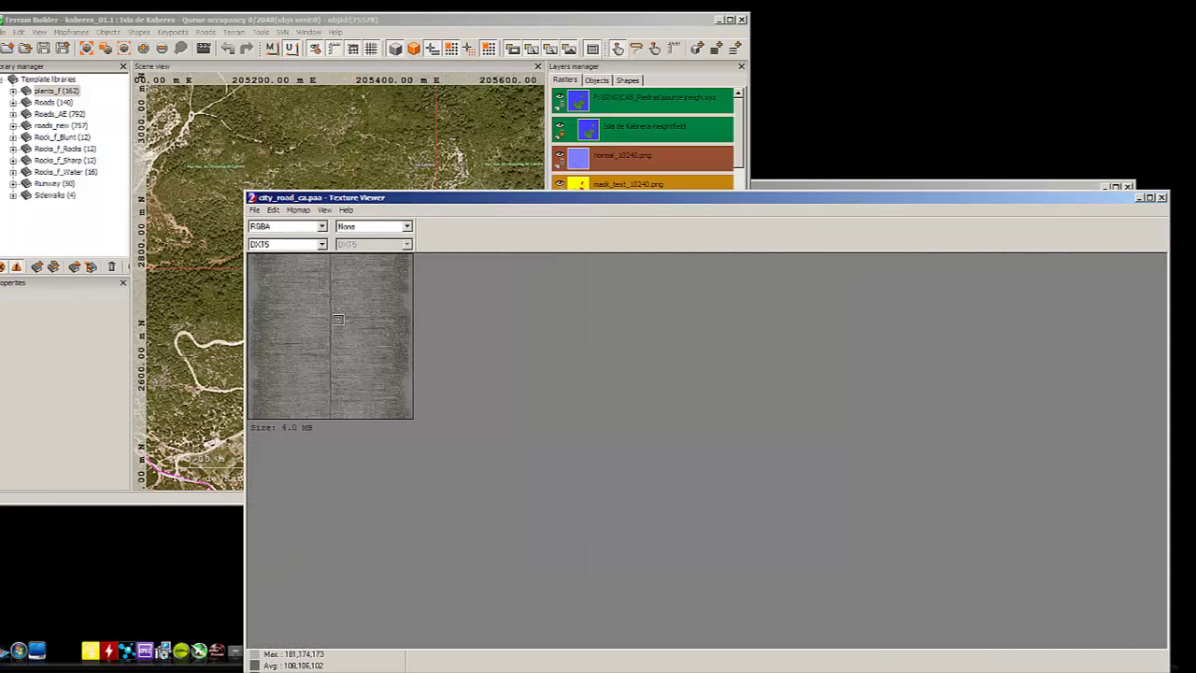
scroll(426, 376, "up", 1)
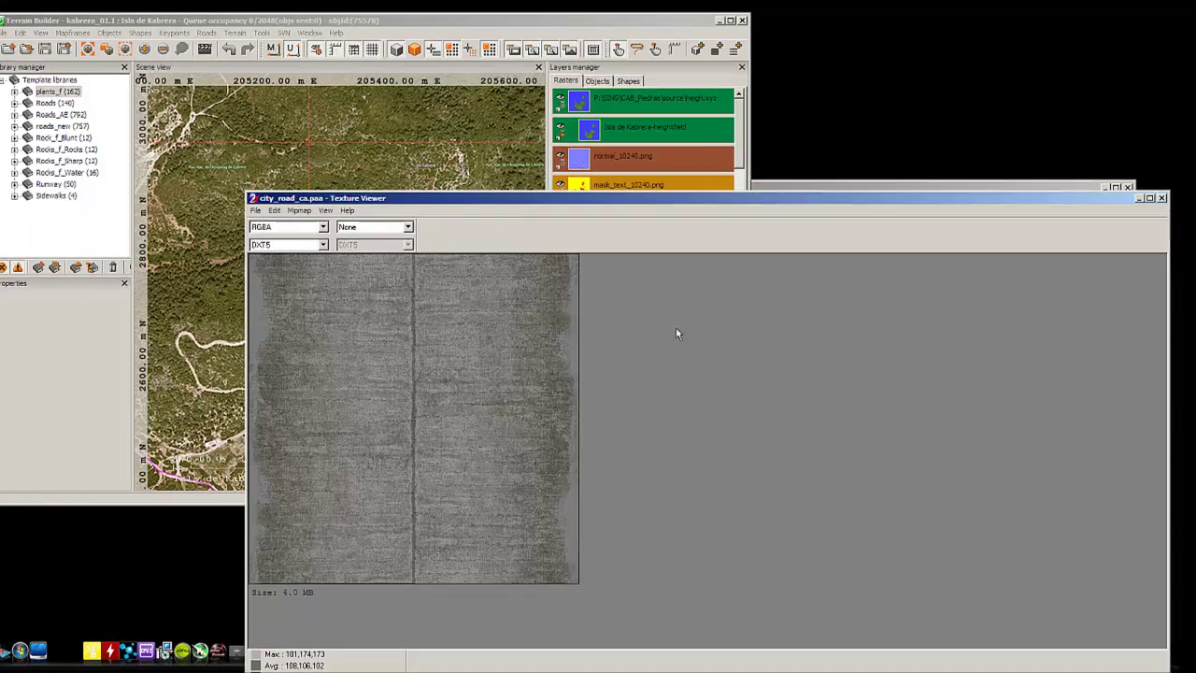
left_click(1162, 202)
Step: Open the P: drive in a separate explorer window and place it beside the data folder window
left_click_drag(998, 195, 1037, 178)
left_click(658, 490)
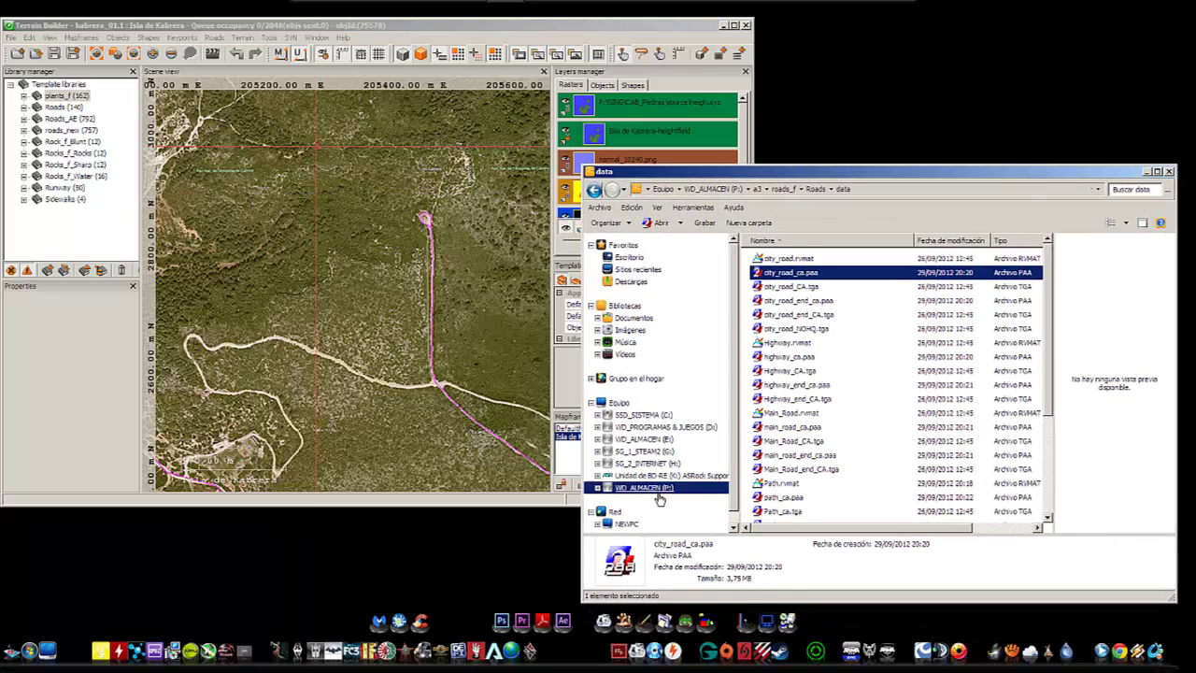
right_click(659, 498)
left_click(710, 301)
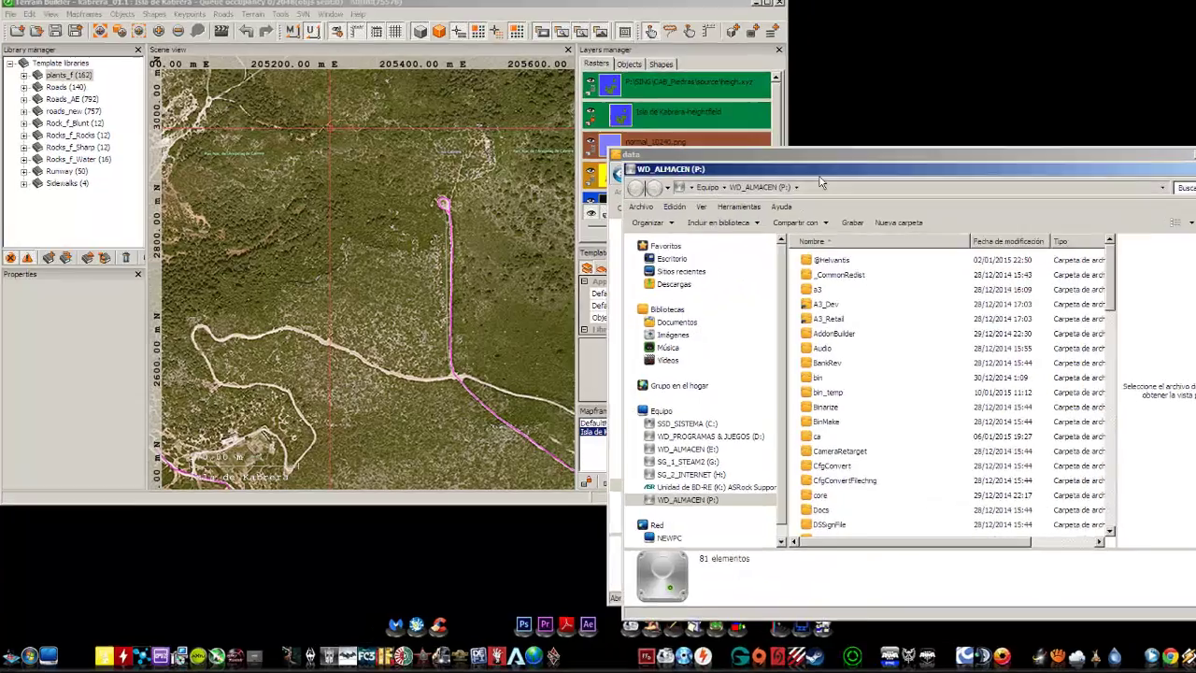
left_click_drag(748, 185, 280, 188)
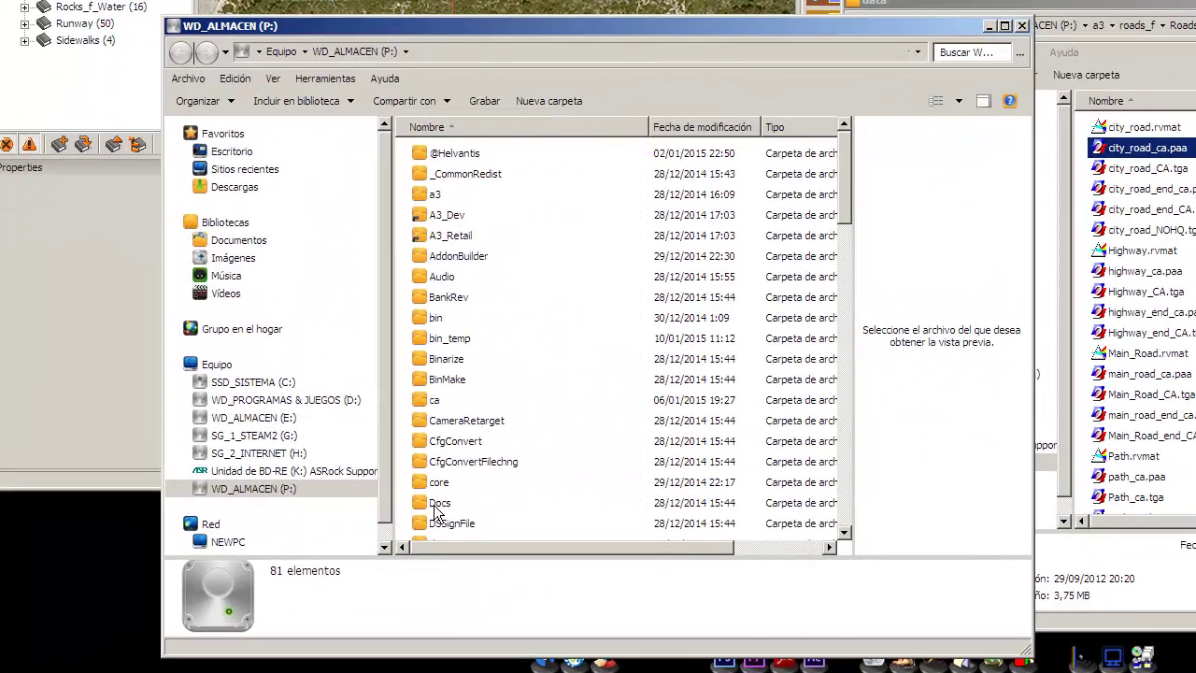
double_click(436, 195)
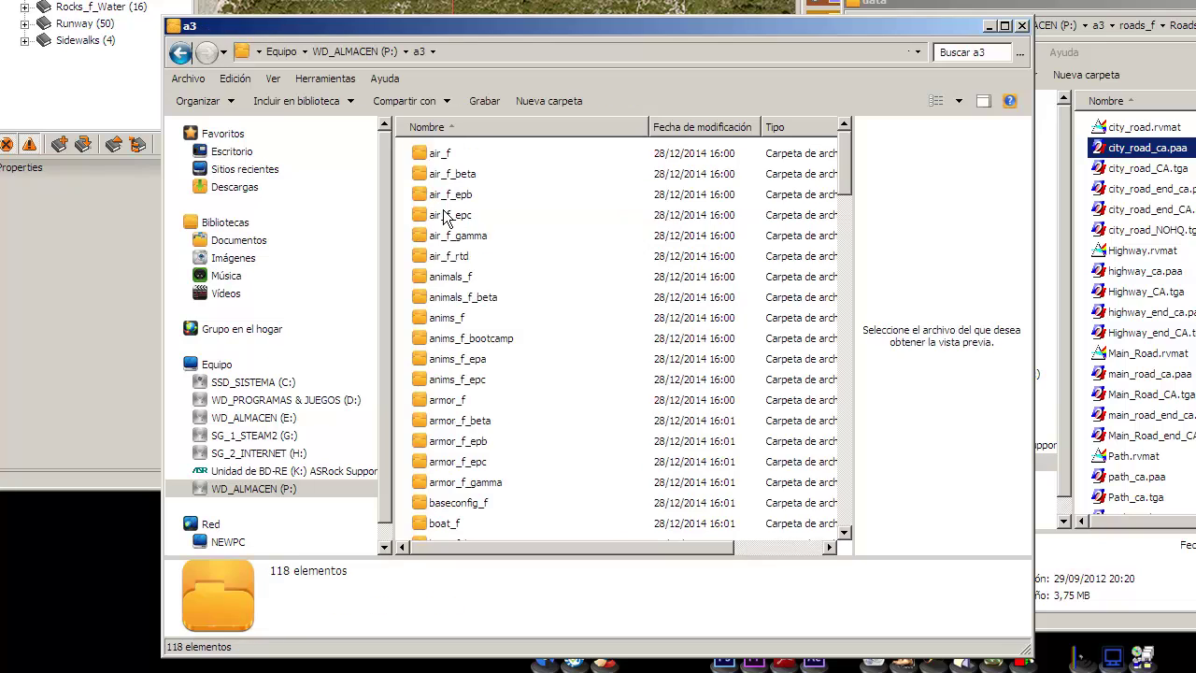
scroll(456, 269, "down", 10)
scroll(456, 269, "down", 15)
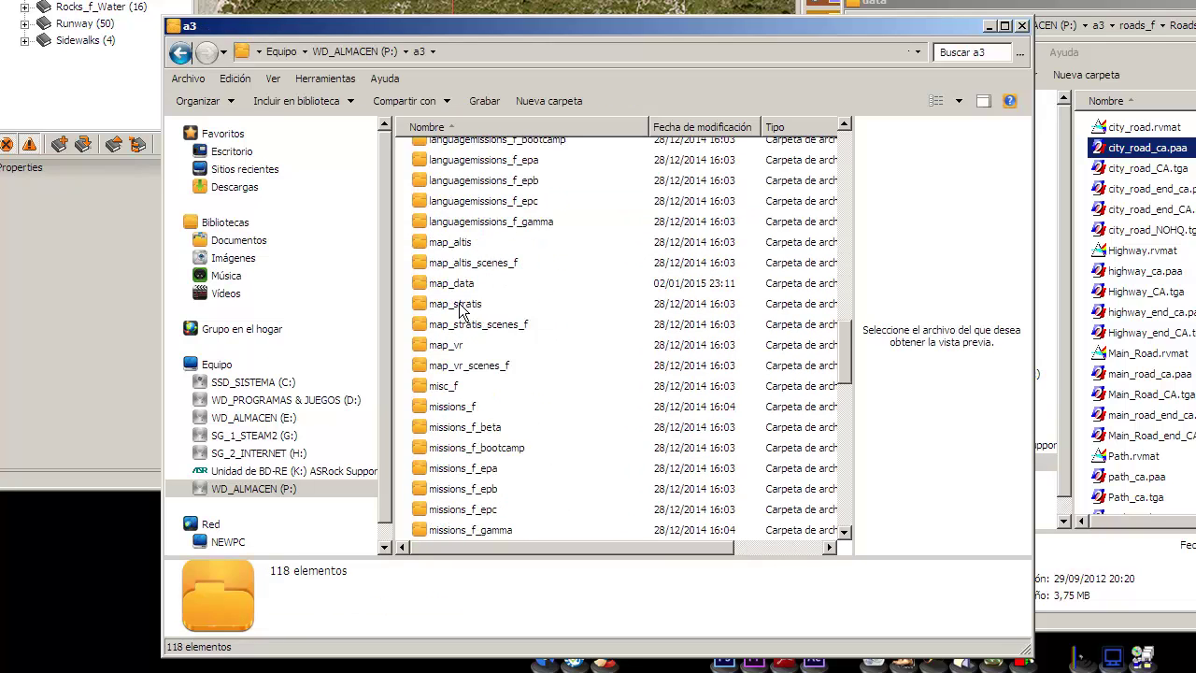
scroll(459, 311, "down", 5)
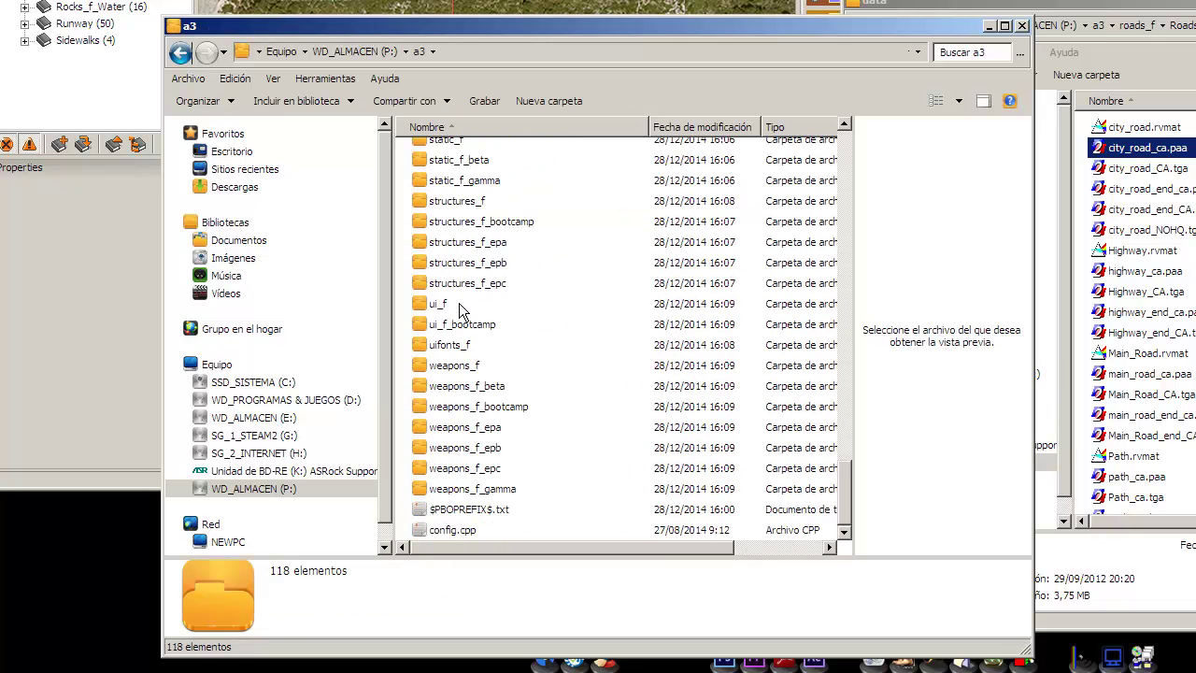
scroll(460, 311, "up", 10)
scroll(460, 312, "up", 3)
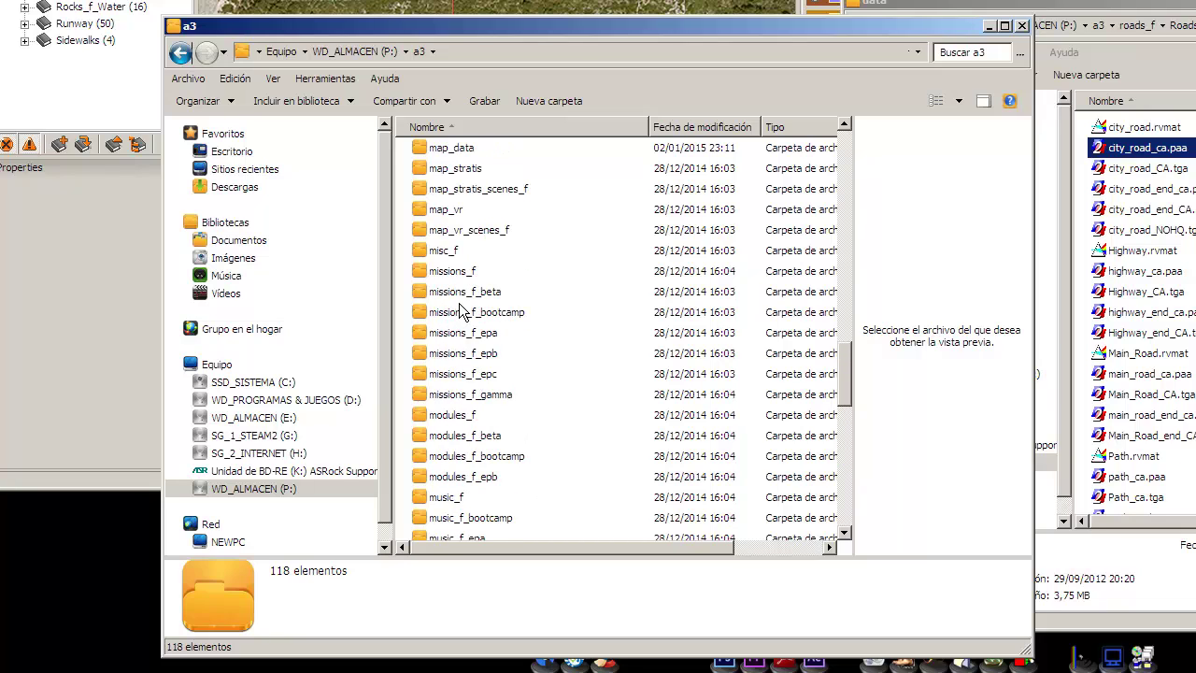
key("BackSpace")
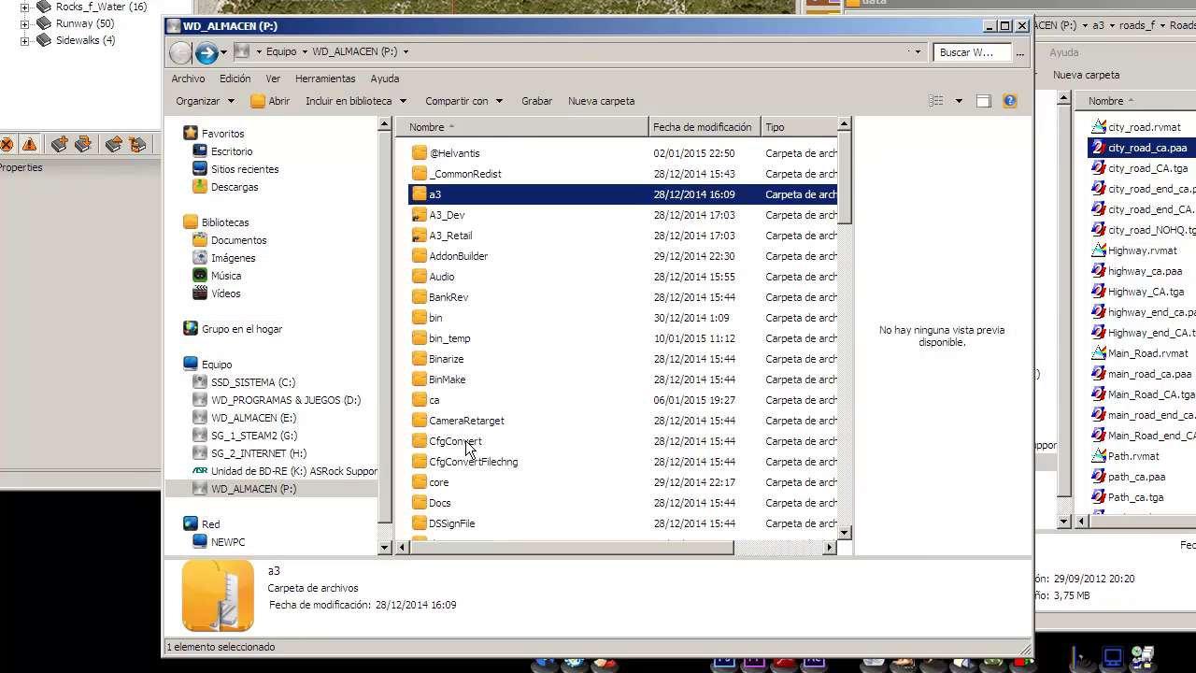
Step: Open the SING folder on the P: drive, select RoadsLib.cfg and move the window beside the data folder window
scroll(467, 448, "down", 9)
double_click(440, 308)
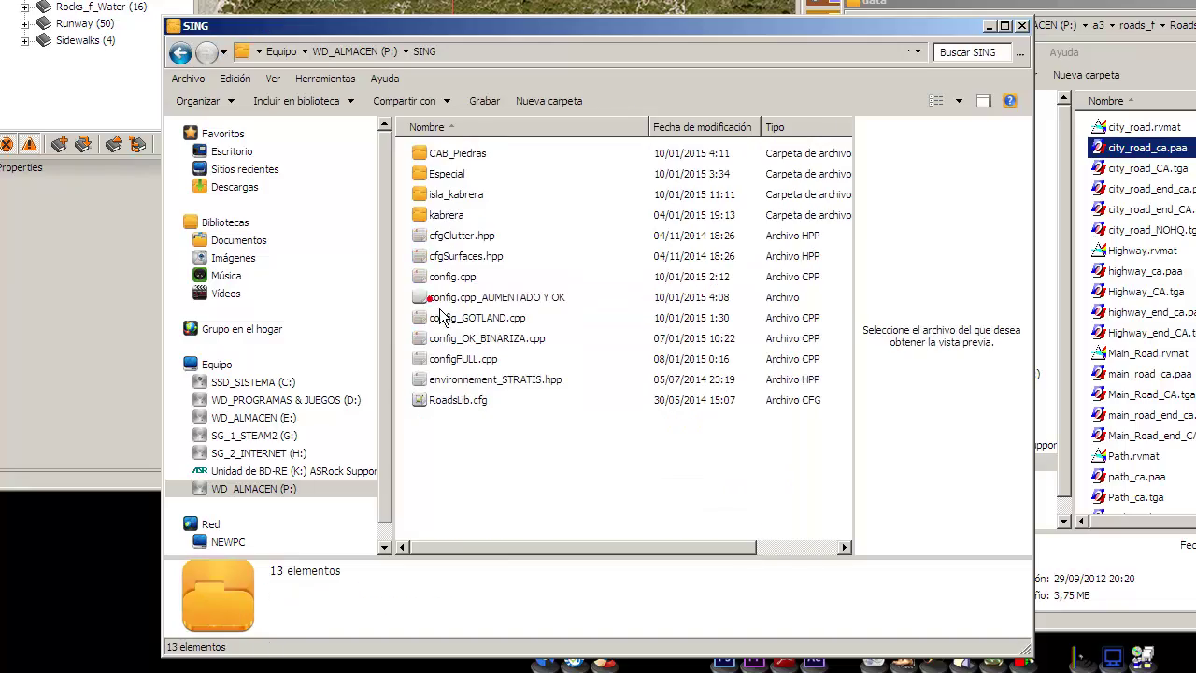
left_click(456, 194)
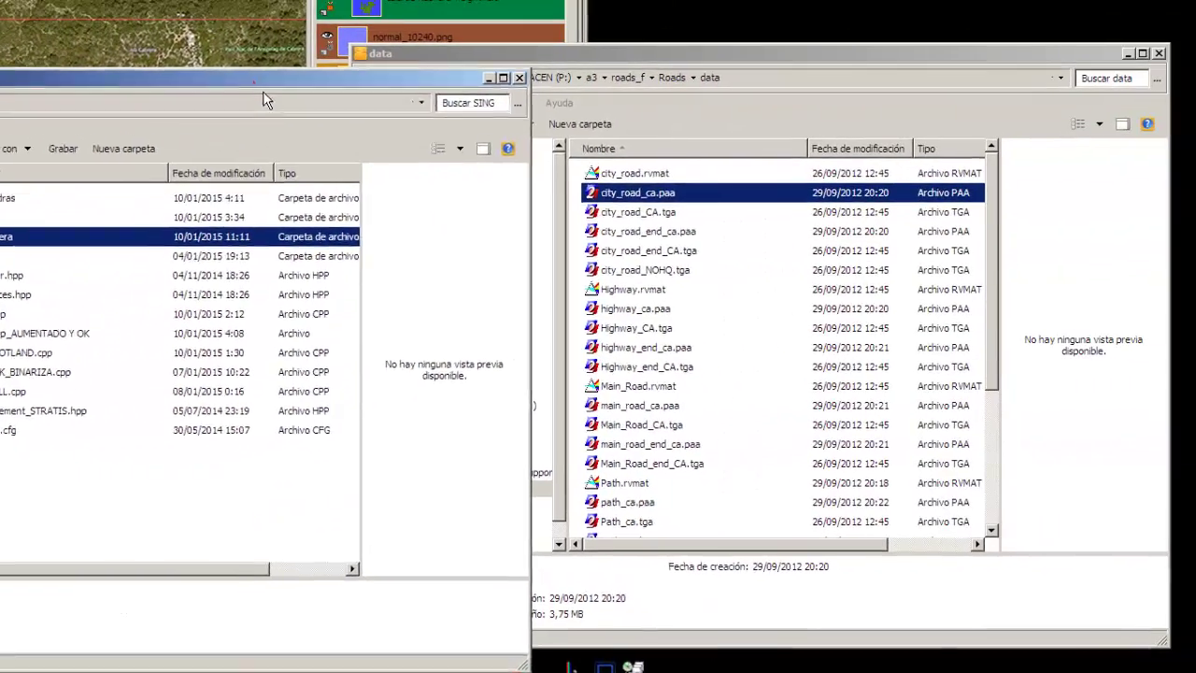
left_click_drag(263, 91, 697, 92)
left_click(423, 431)
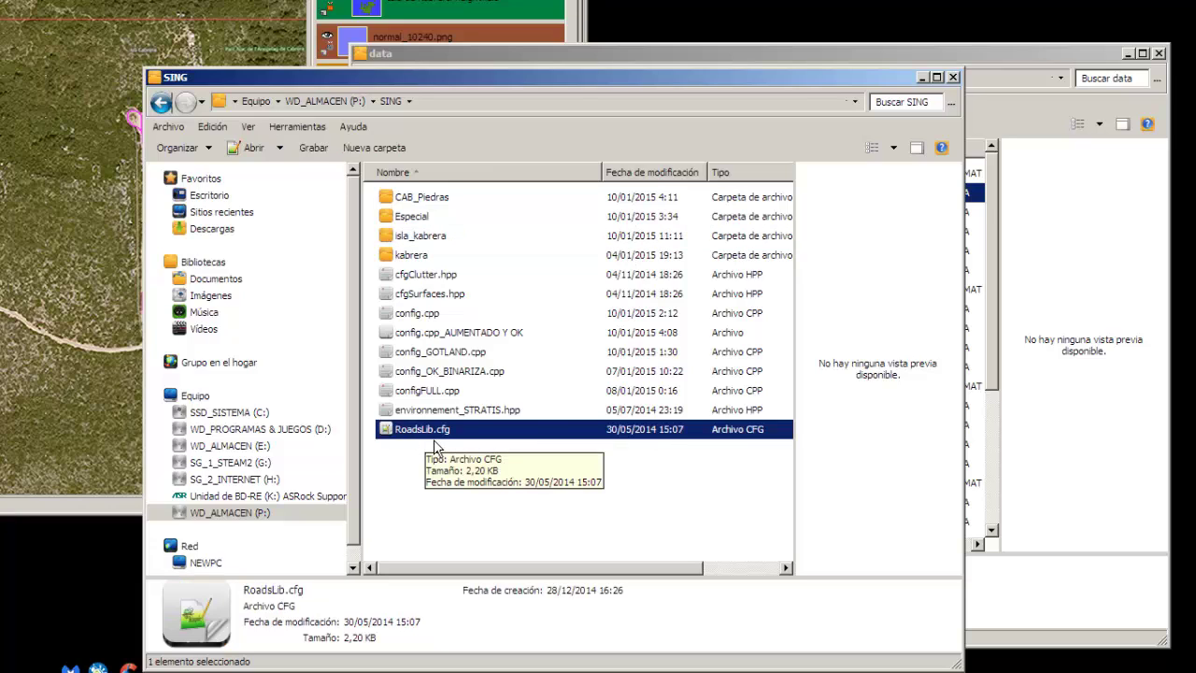
left_click_drag(680, 87, 243, 61)
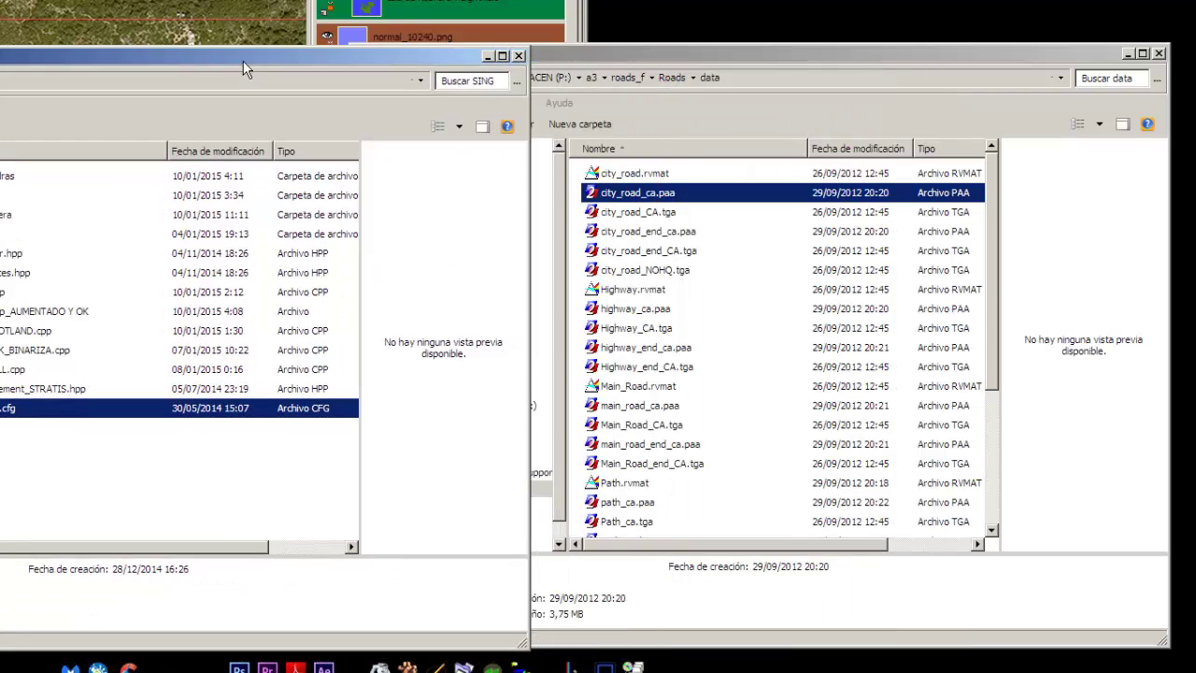
Step: Look through the Roads_AE and Roads folders in roads_f, reopen Roads\data, and minimize the SING window
left_click(726, 64)
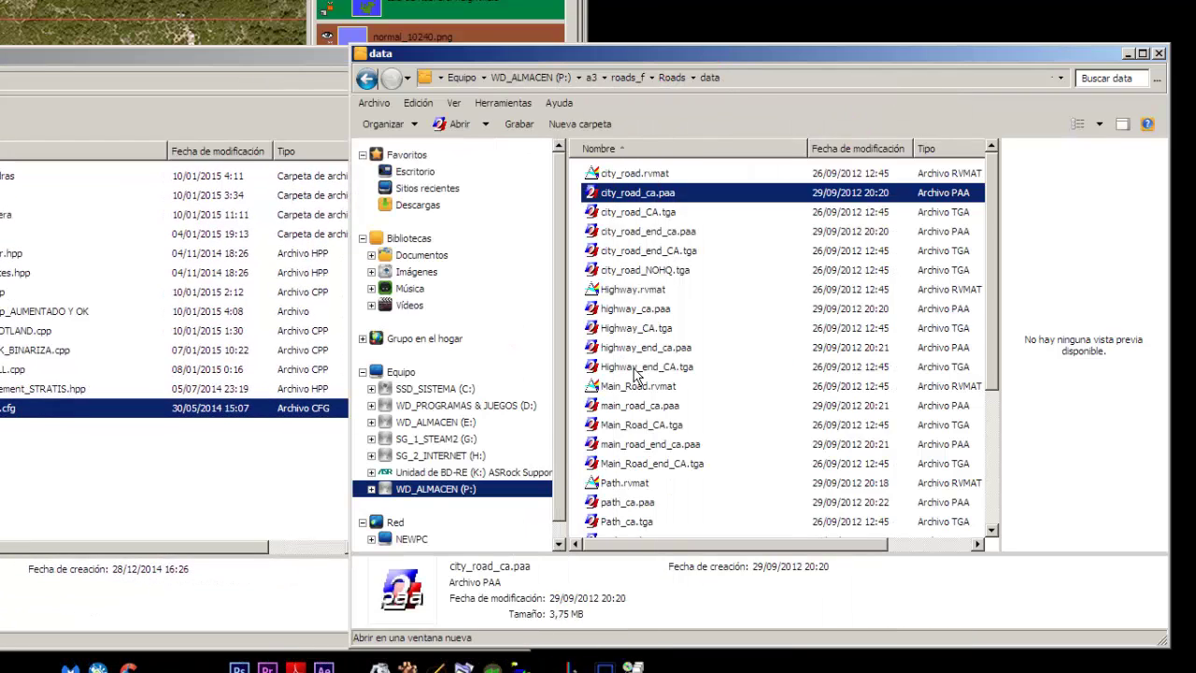
key("BackSpace")
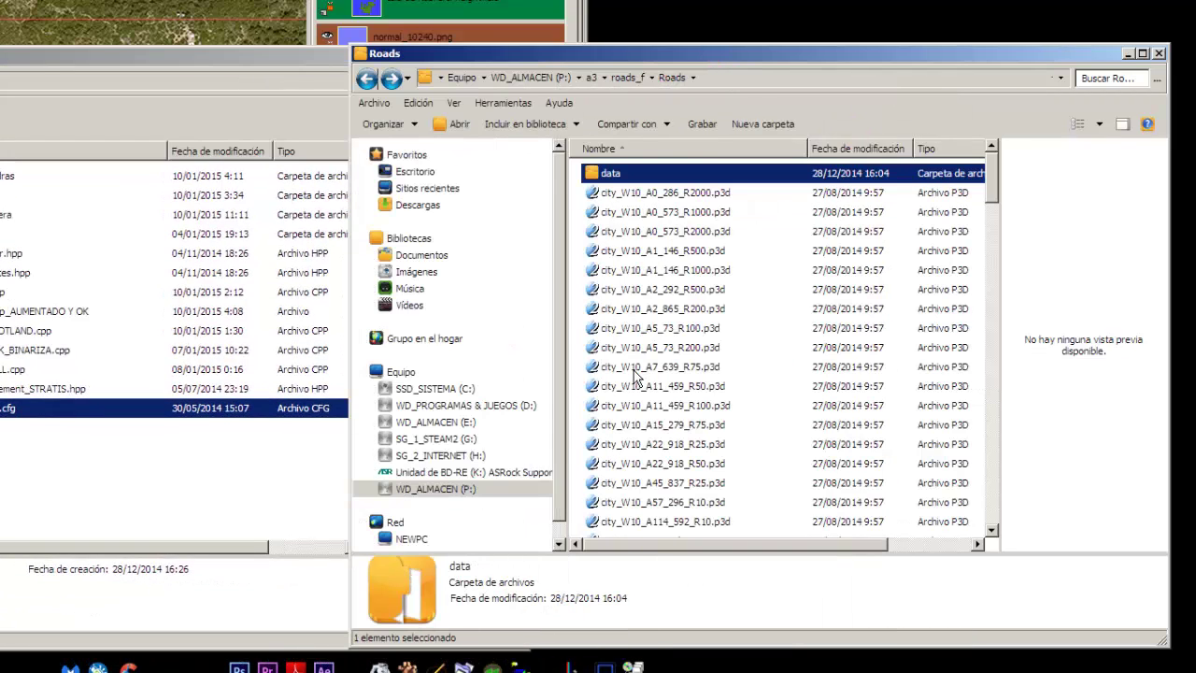
key("BackSpace")
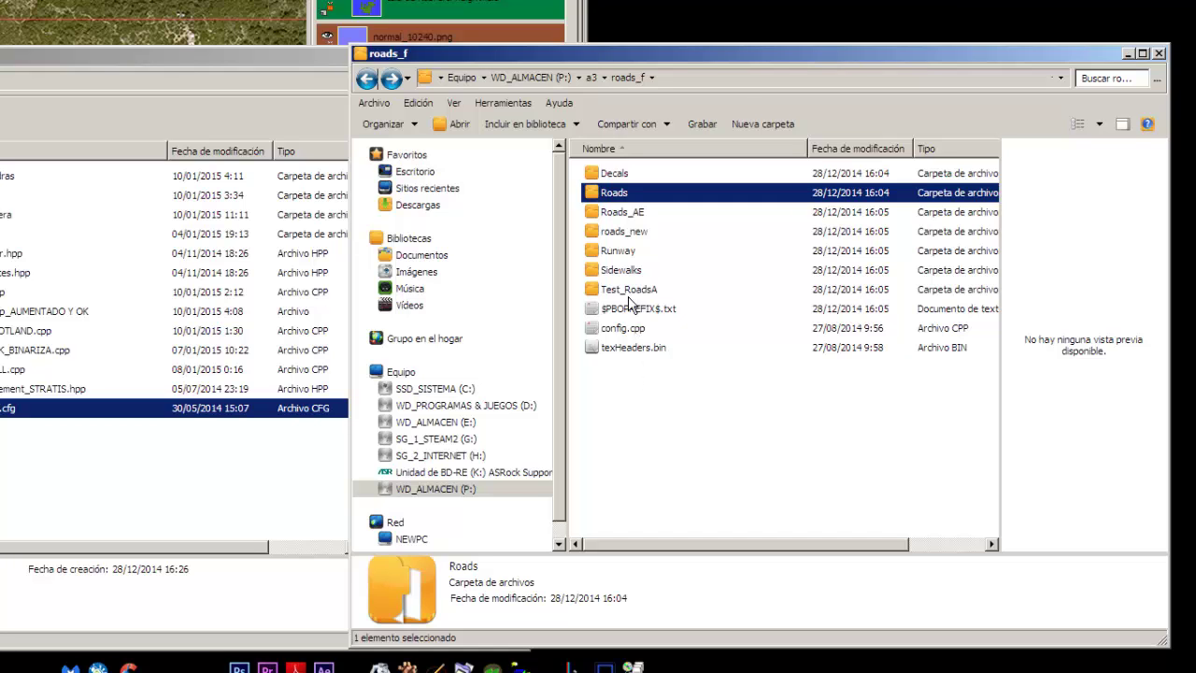
double_click(616, 214)
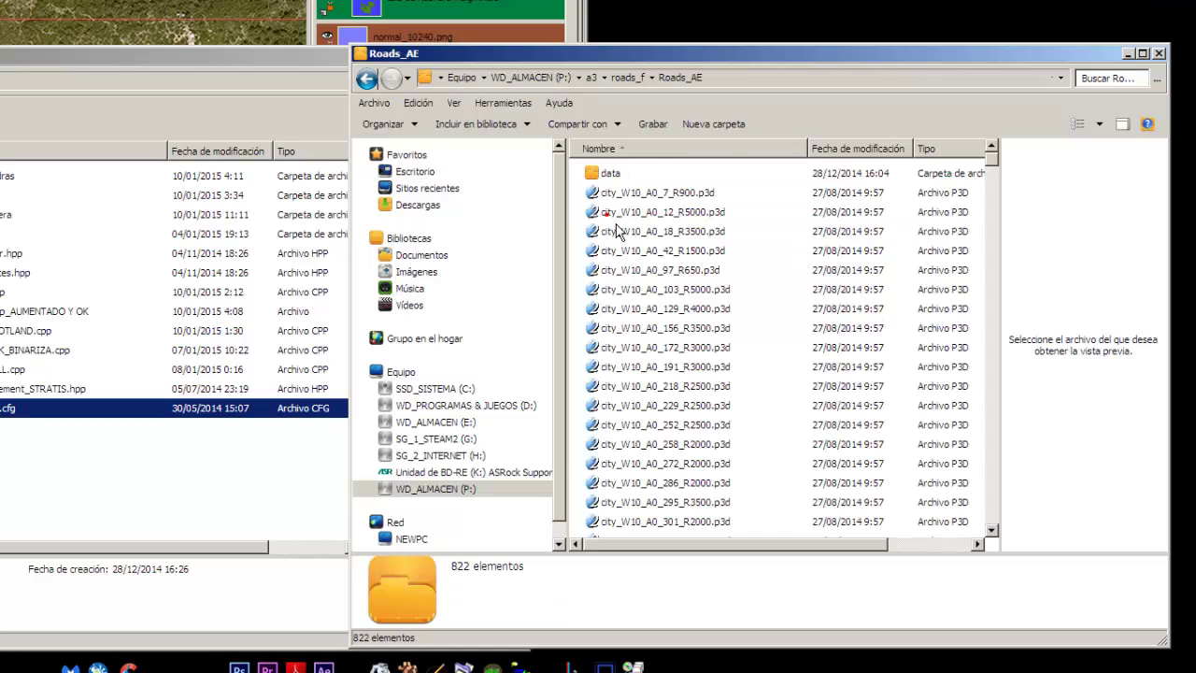
key("BackSpace")
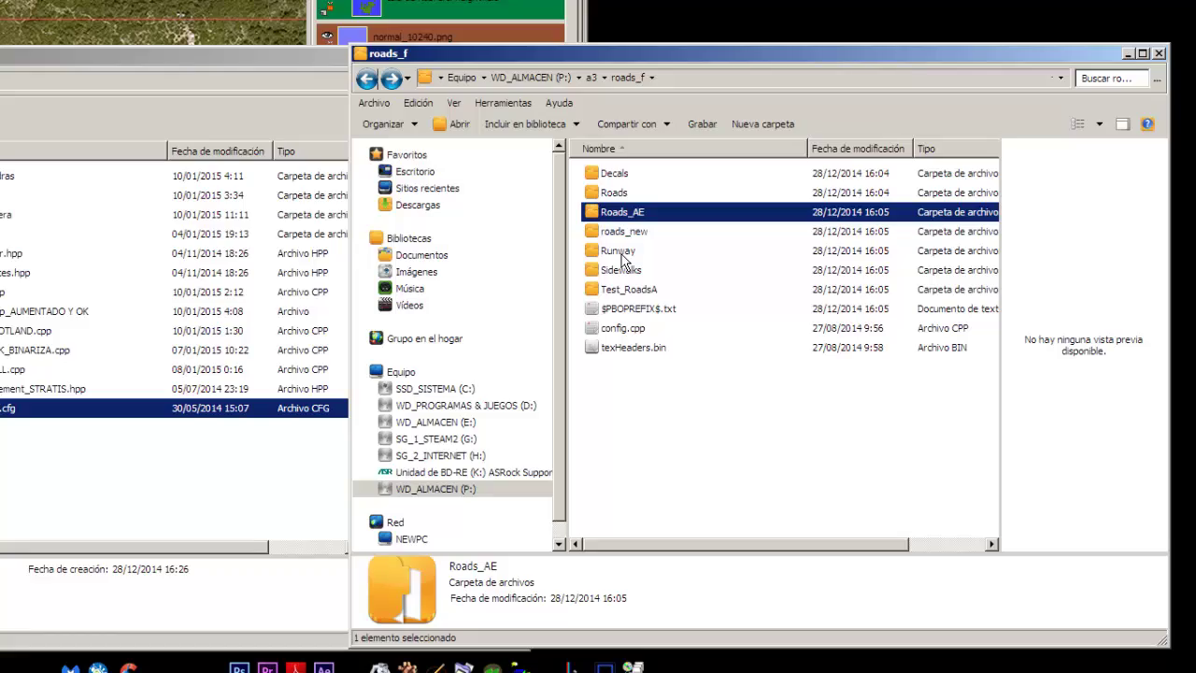
double_click(616, 195)
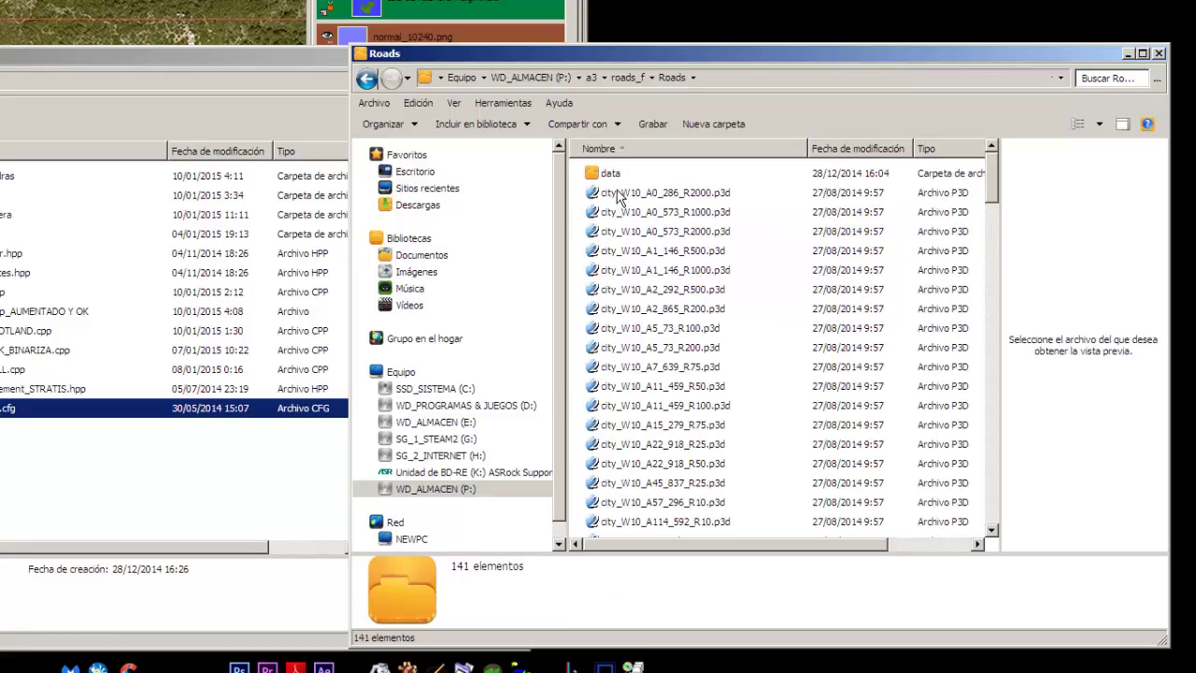
double_click(616, 176)
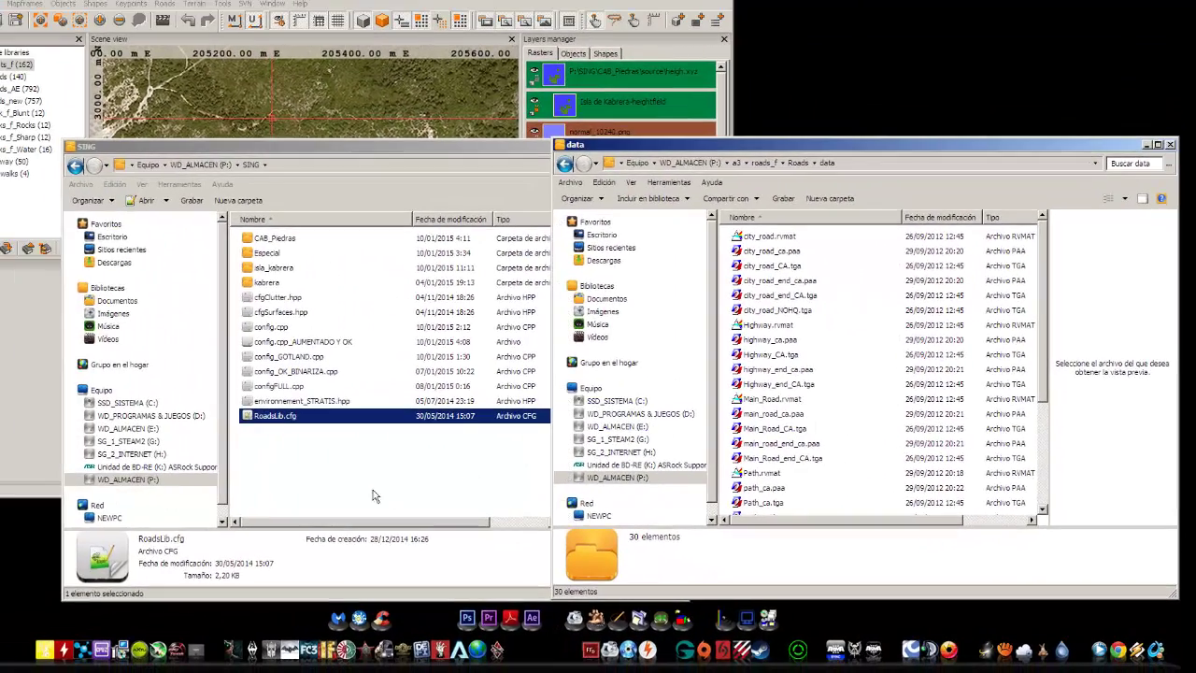
left_click_drag(510, 158, 448, 217)
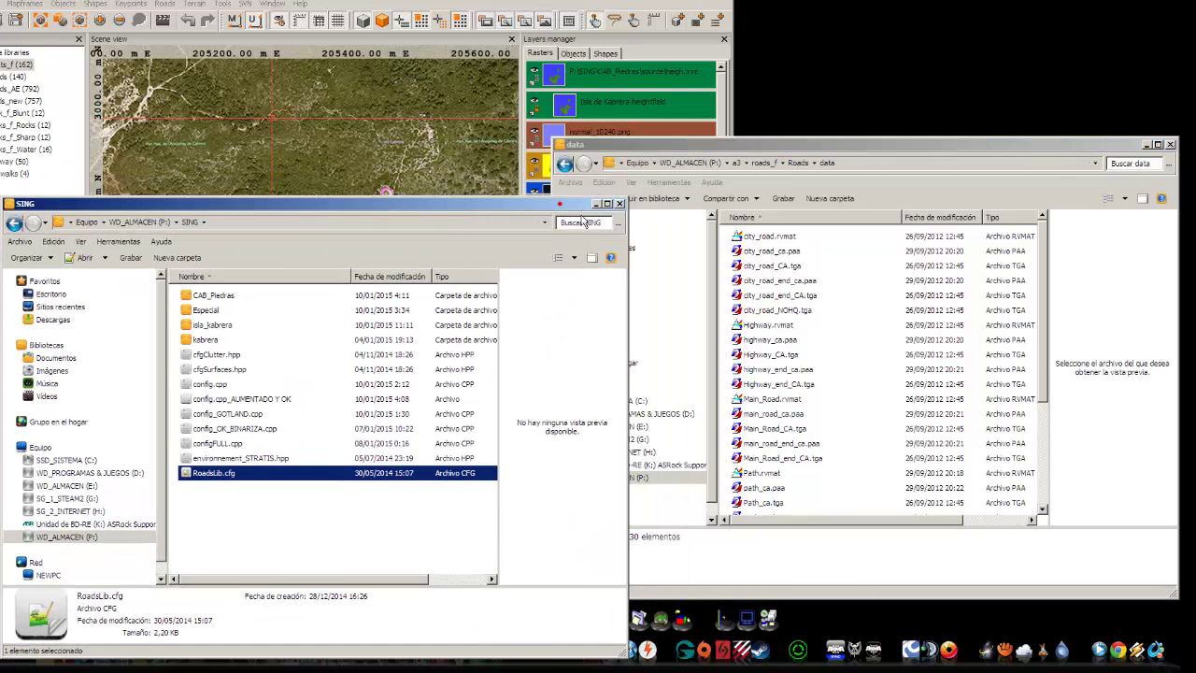
left_click(596, 204)
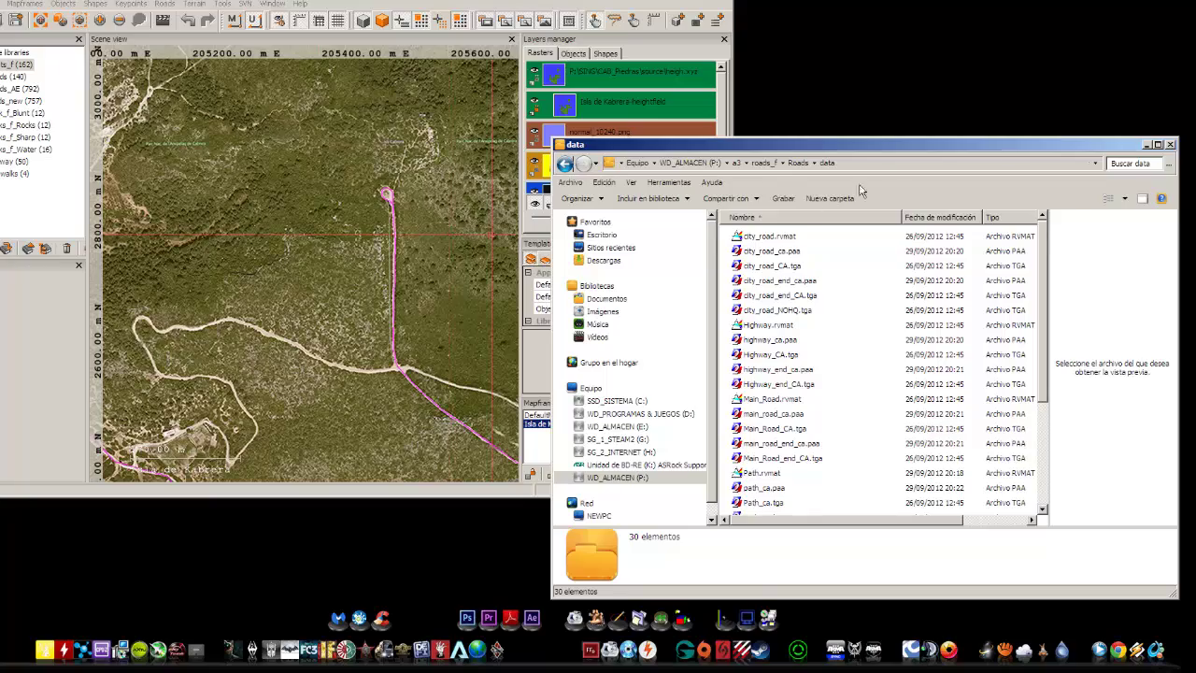
Step: Switch to Terrain Builder and examine the existing magenta road lines and the undrawn dirt tracks on the Isla de Kabrera map at different scales
left_click_drag(887, 153, 903, 138)
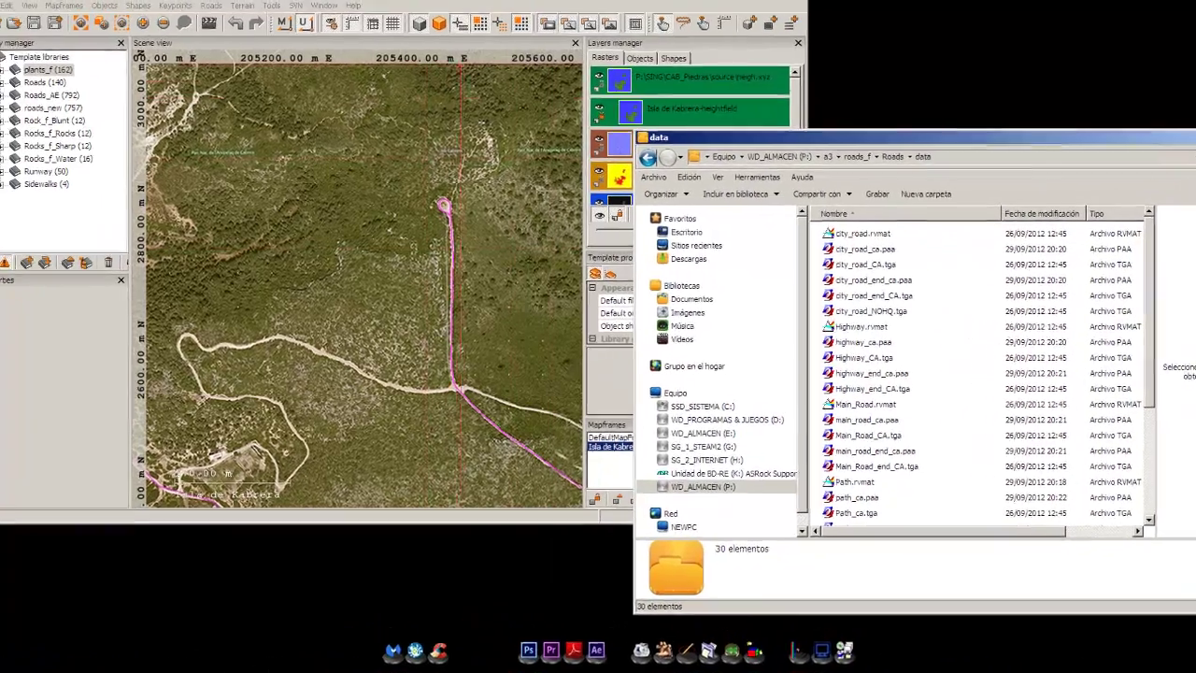
left_click_drag(489, 2, 516, 12)
scroll(401, 214, "up", 2)
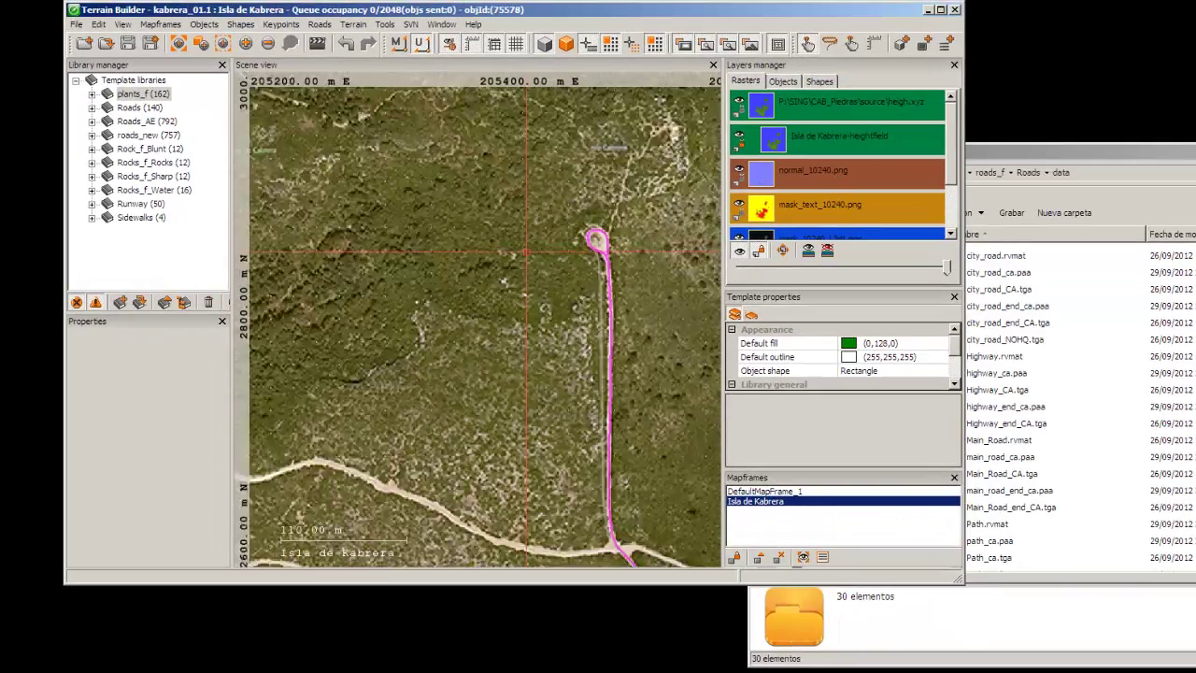
scroll(527, 251, "down", 5)
scroll(526, 251, "up", 6)
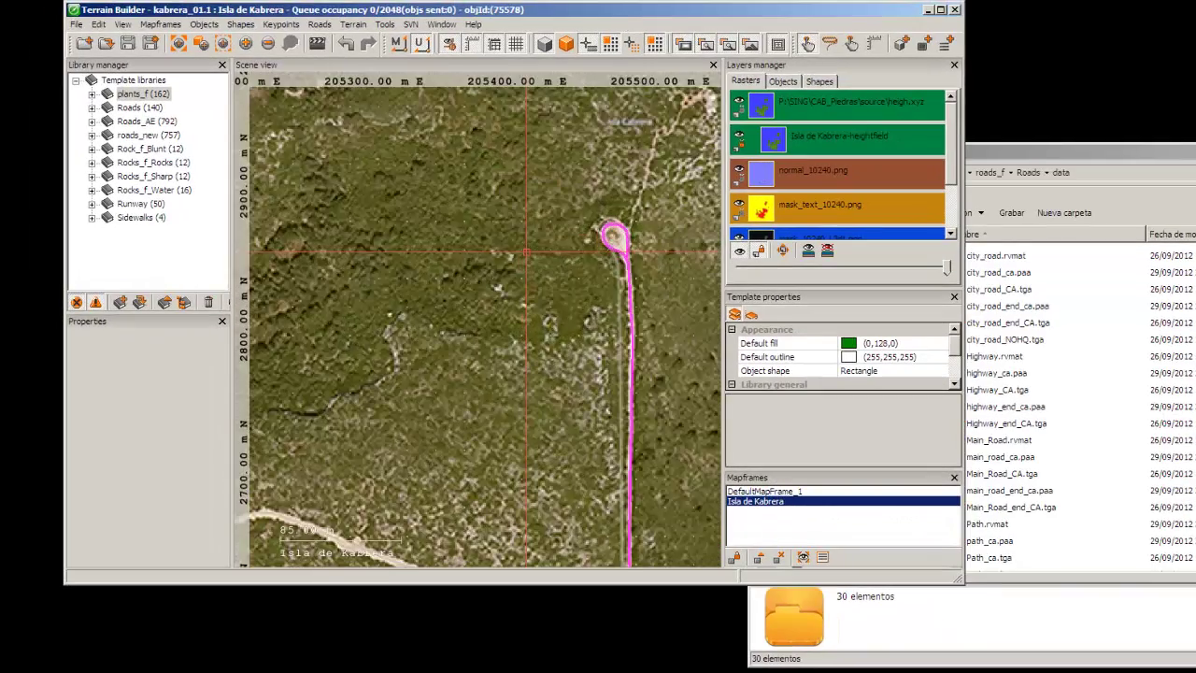
scroll(478, 319, "down", 3)
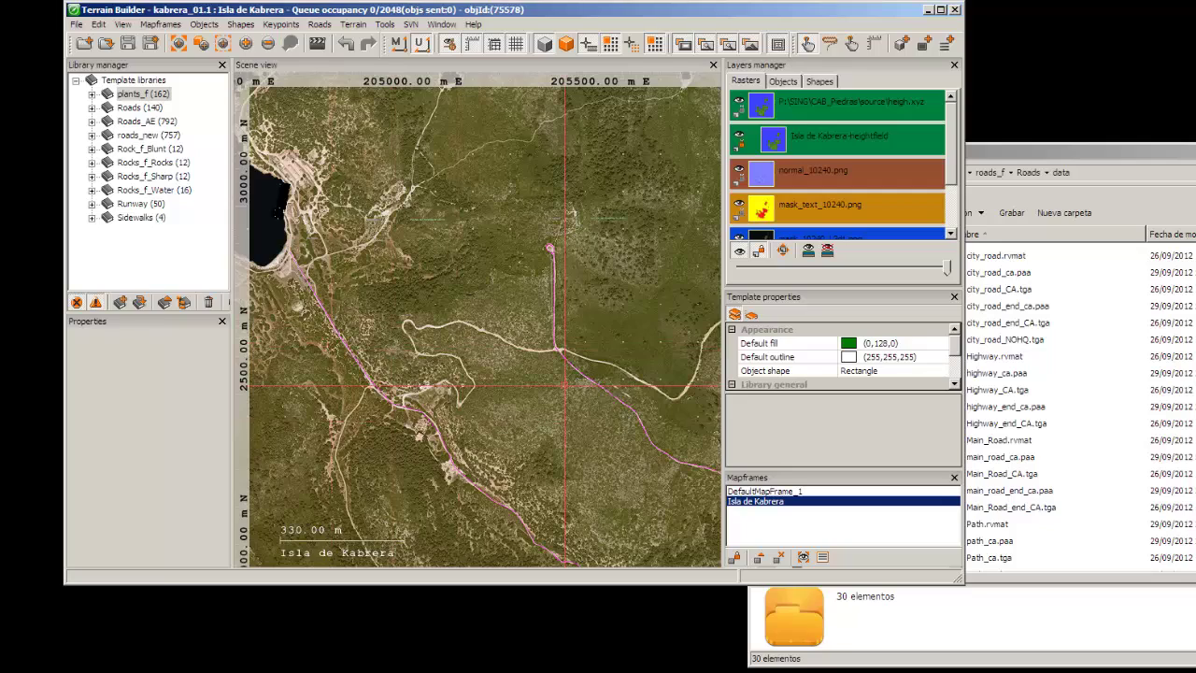
scroll(564, 384, "down", 2)
scroll(654, 379, "up", 1)
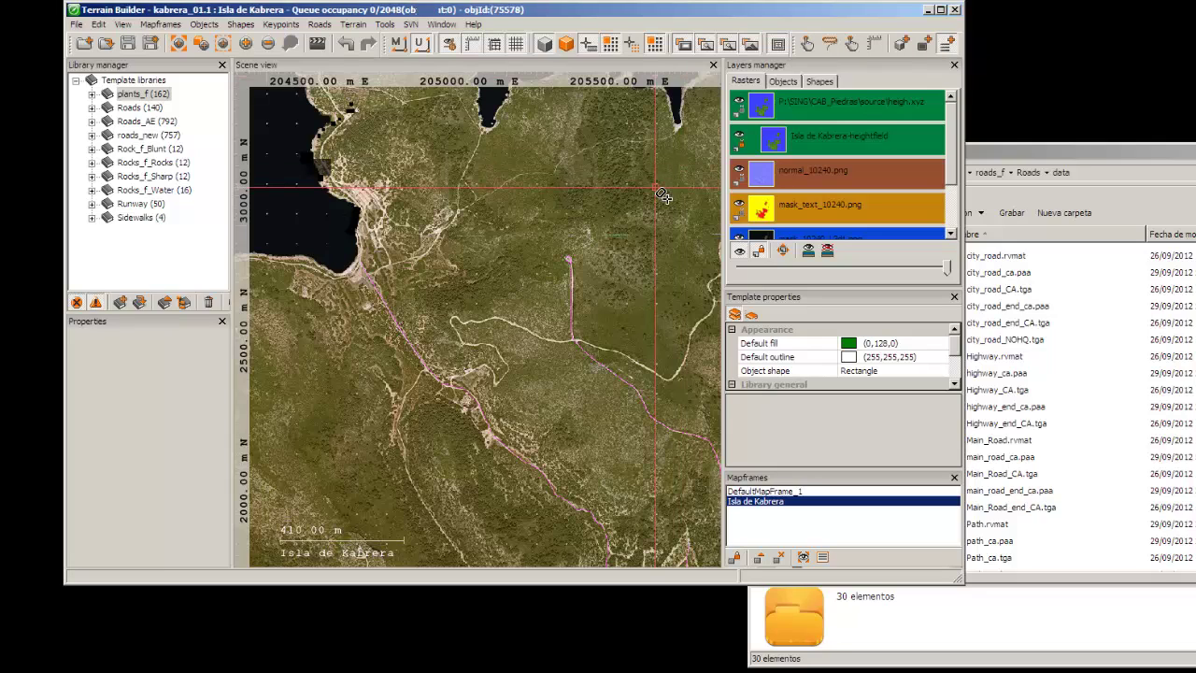
Step: Draw a polyline shape along the winding dirt track west of the existing road, following it around the hairpin bend to just before the lower junction
left_click(903, 44)
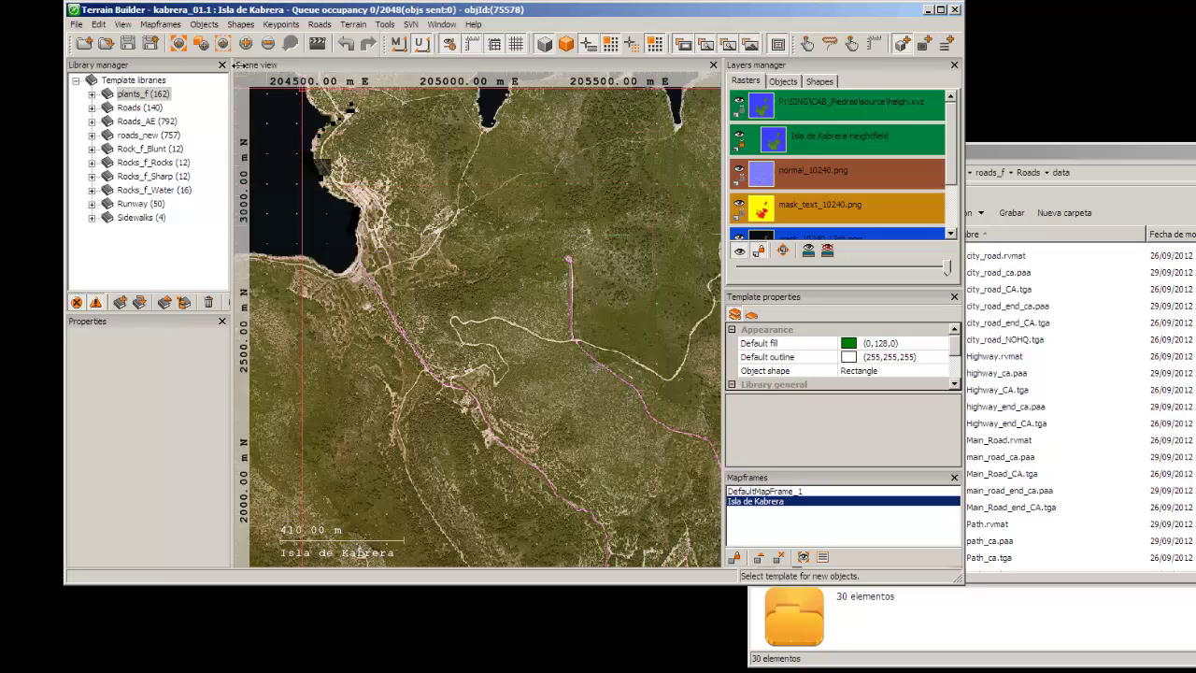
left_click(245, 25)
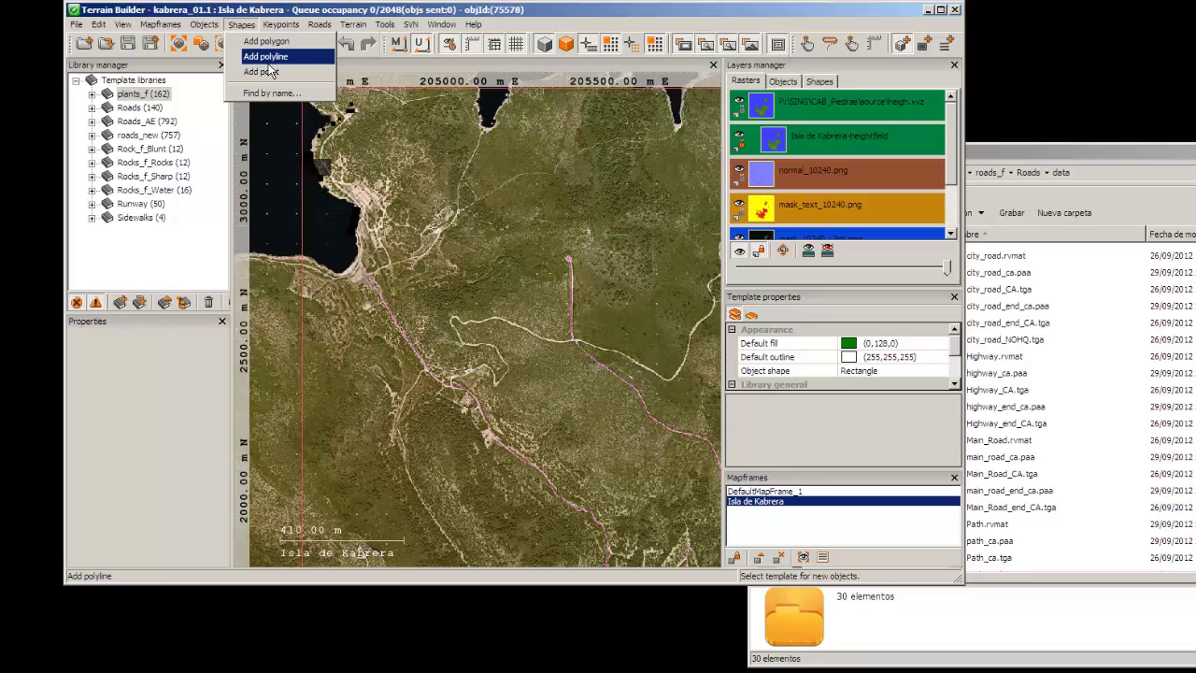
left_click(268, 66)
scroll(512, 301, "up", 3)
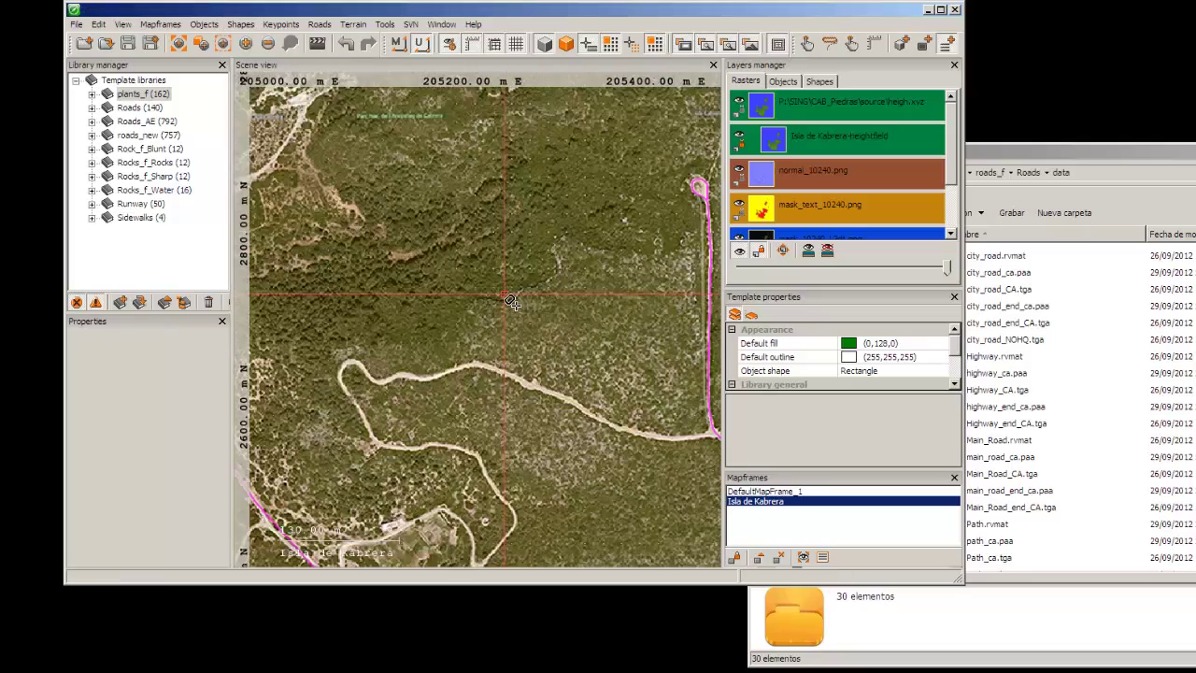
scroll(507, 297, "down", 3)
scroll(507, 297, "up", 2)
middle_click_drag(508, 309, 579, 285)
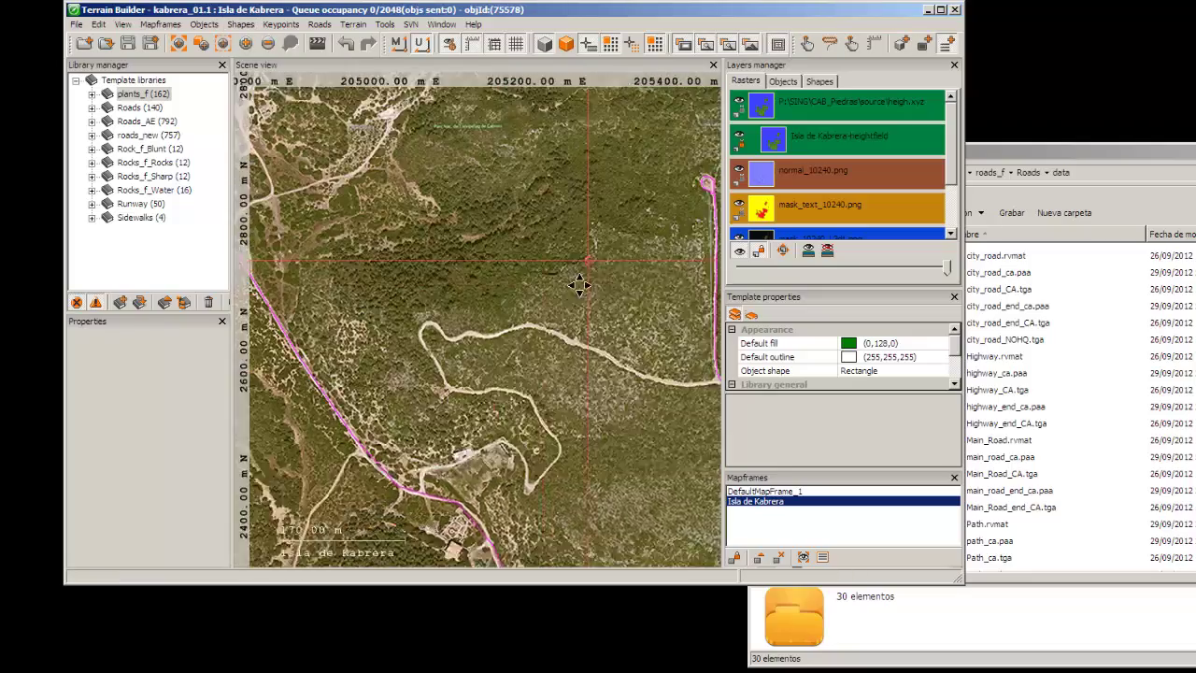
scroll(551, 294, "up", 3)
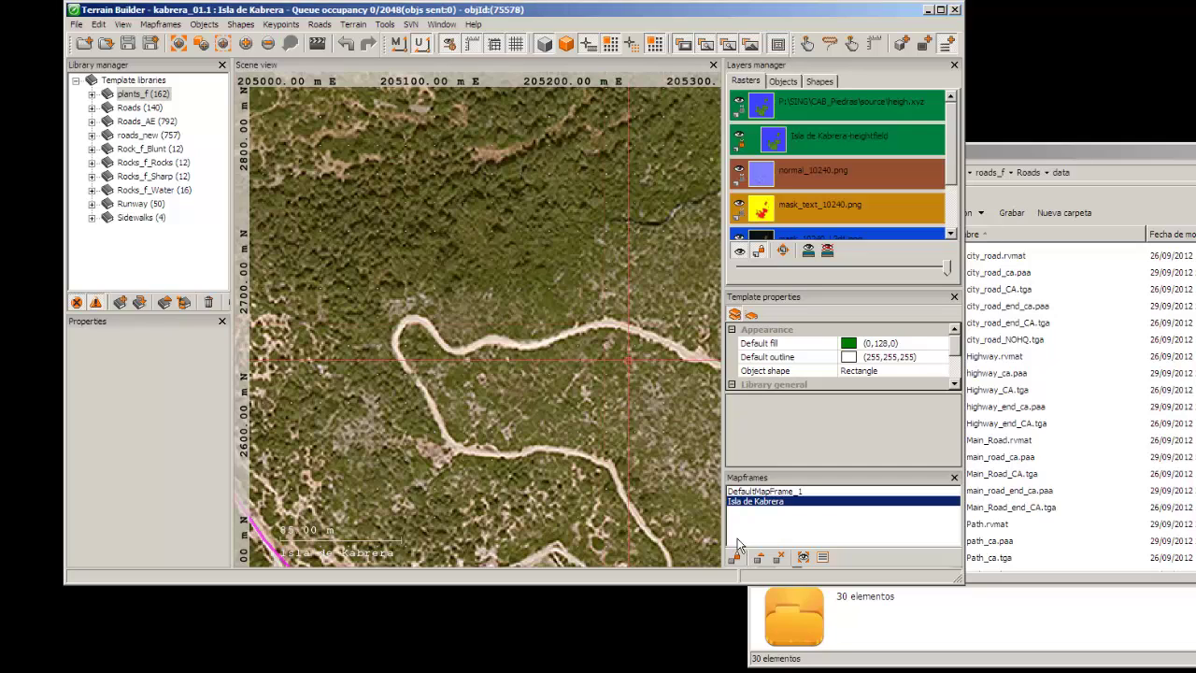
left_click(602, 321)
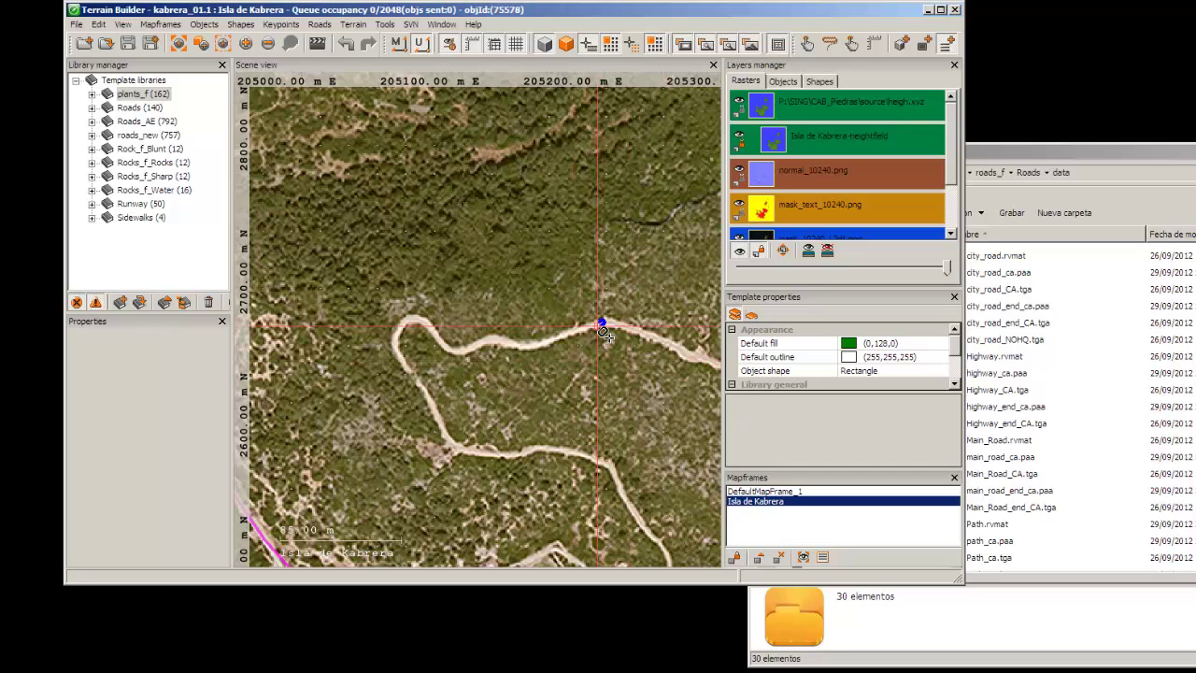
left_click(582, 327)
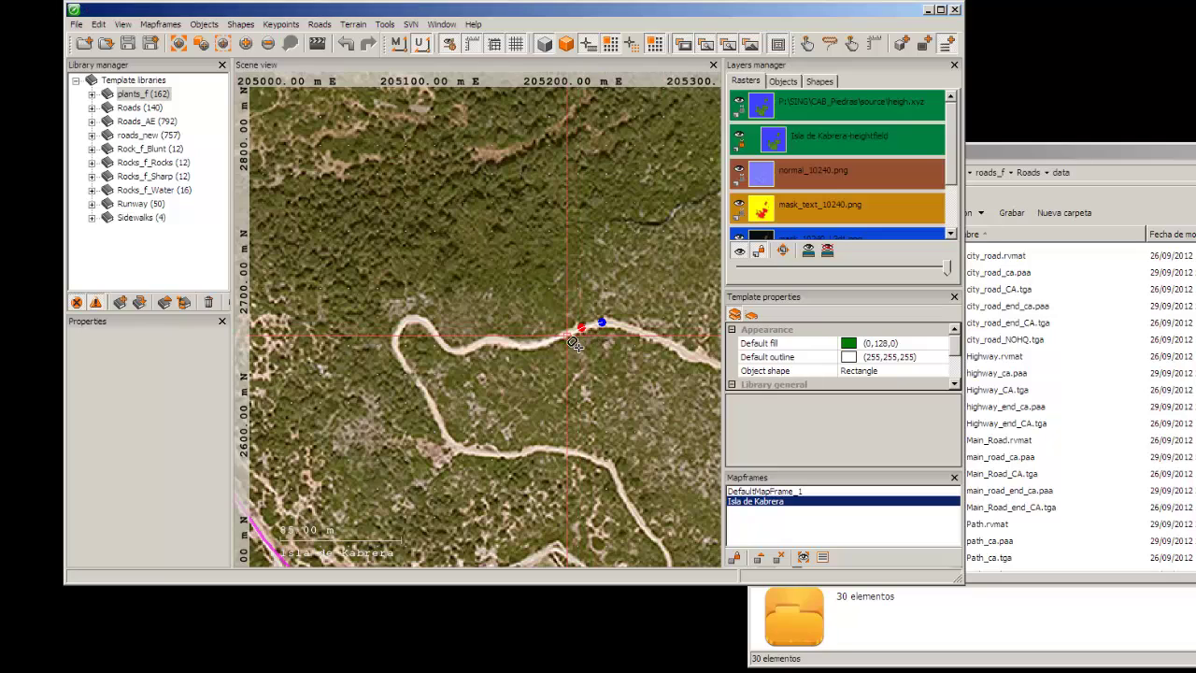
left_click(566, 336)
left_click(552, 340)
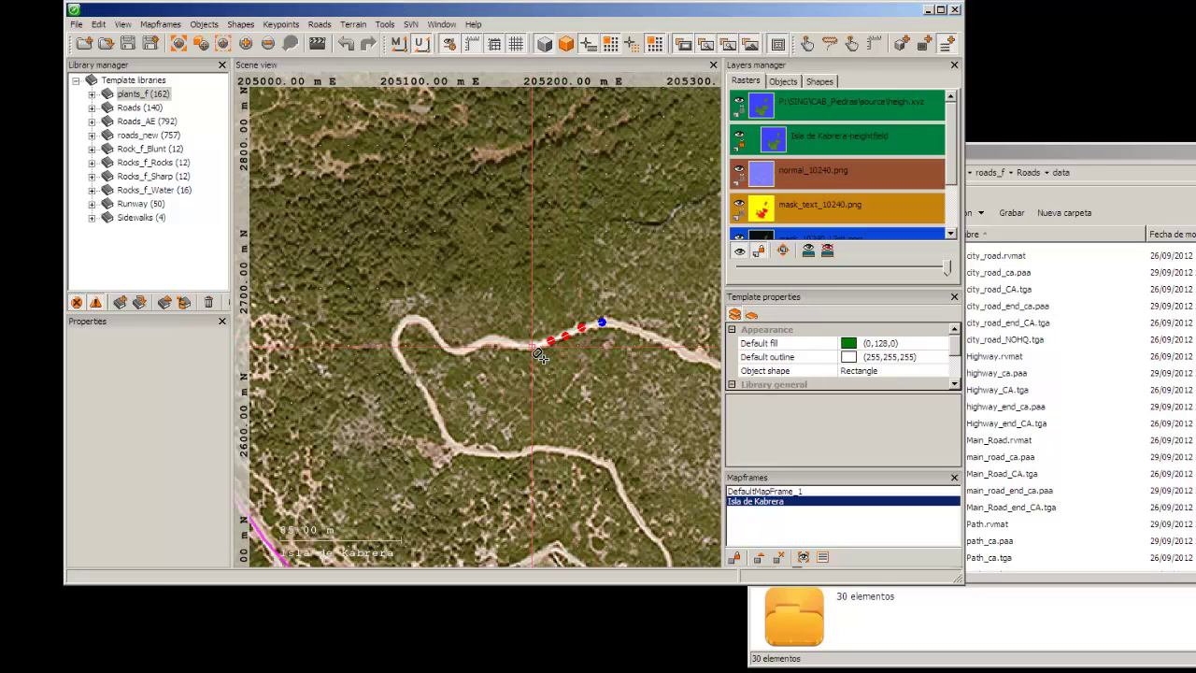
left_click(533, 346)
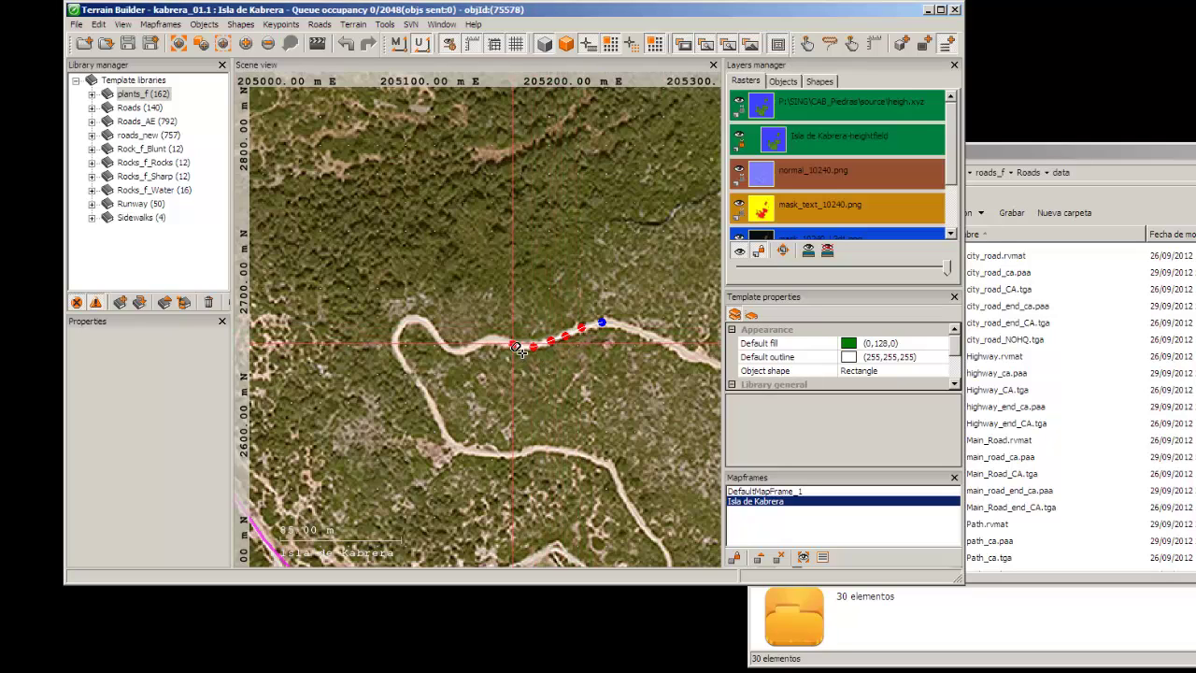
left_click(513, 343)
left_click(501, 339)
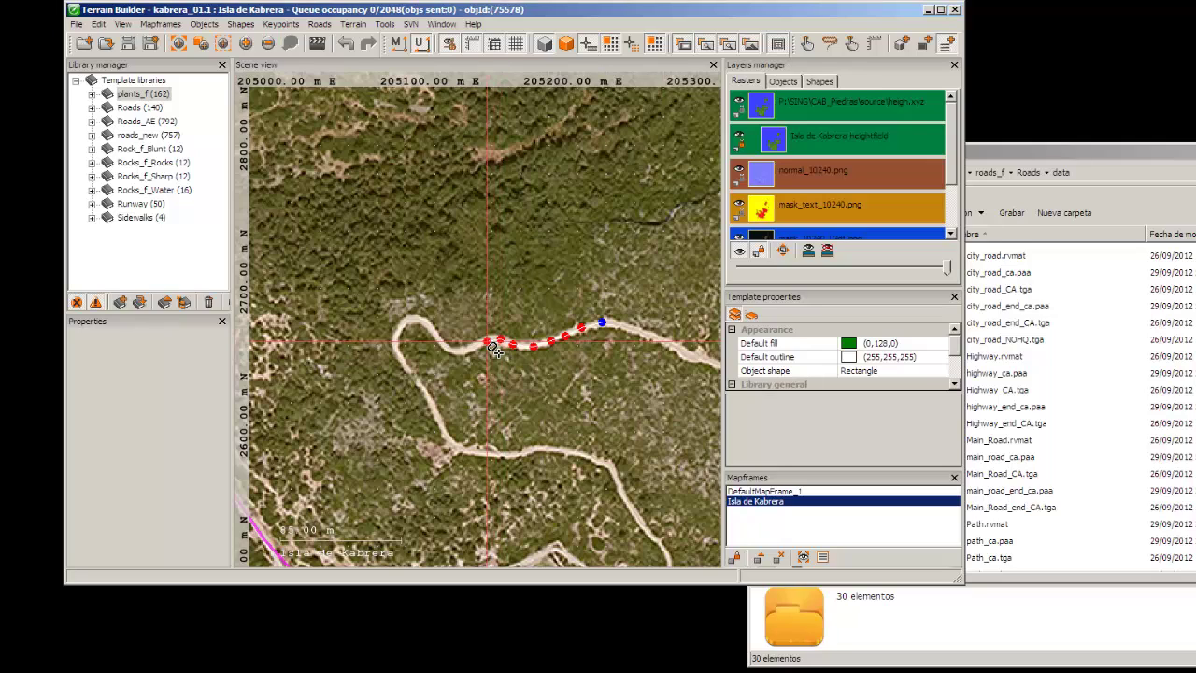
left_click(487, 341)
left_click(475, 346)
left_click(454, 351)
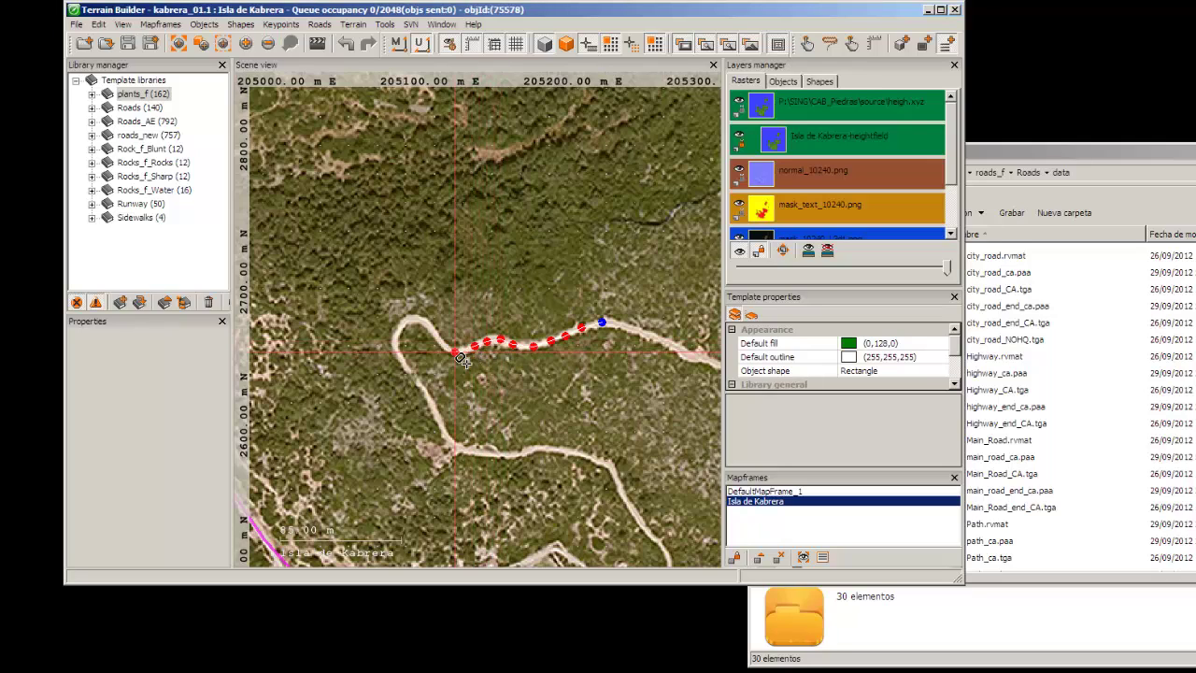
left_click(439, 341)
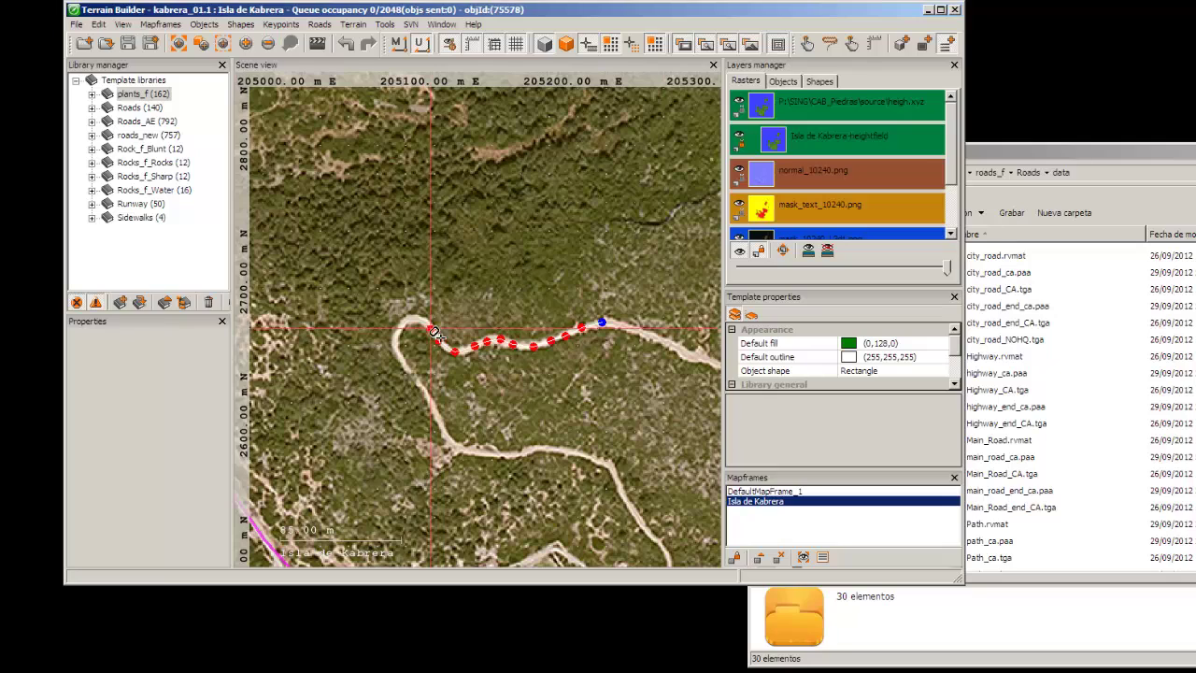
left_click(430, 329)
left_click(416, 321)
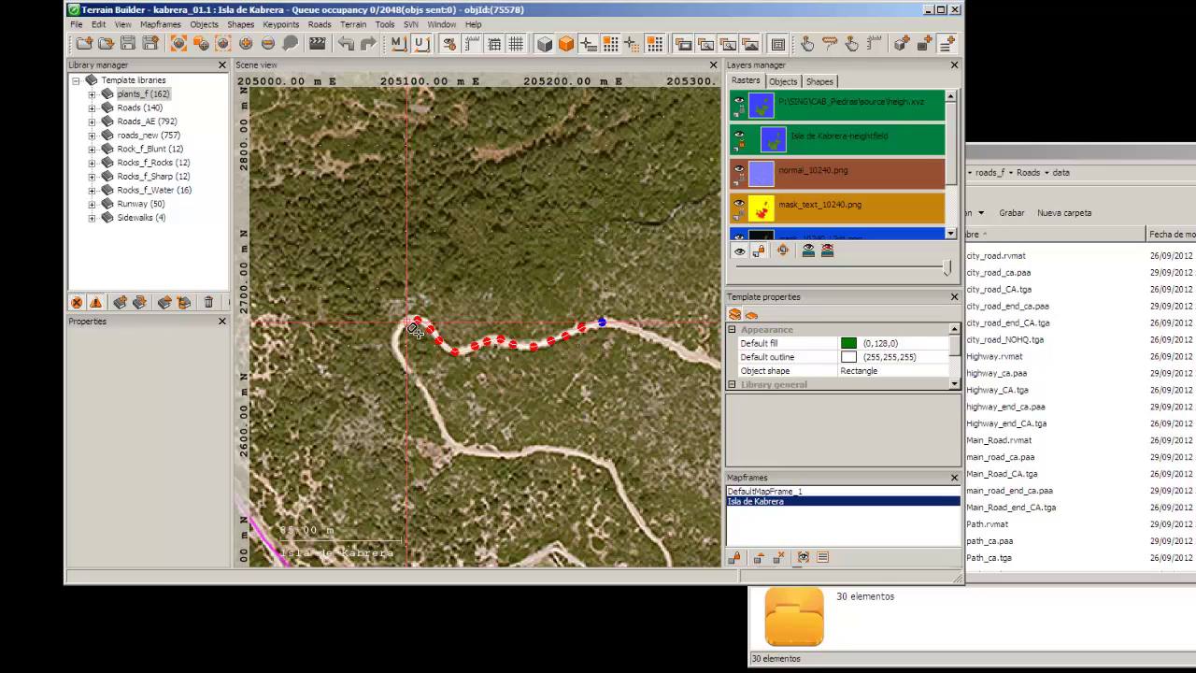
left_click(398, 334)
left_click(395, 353)
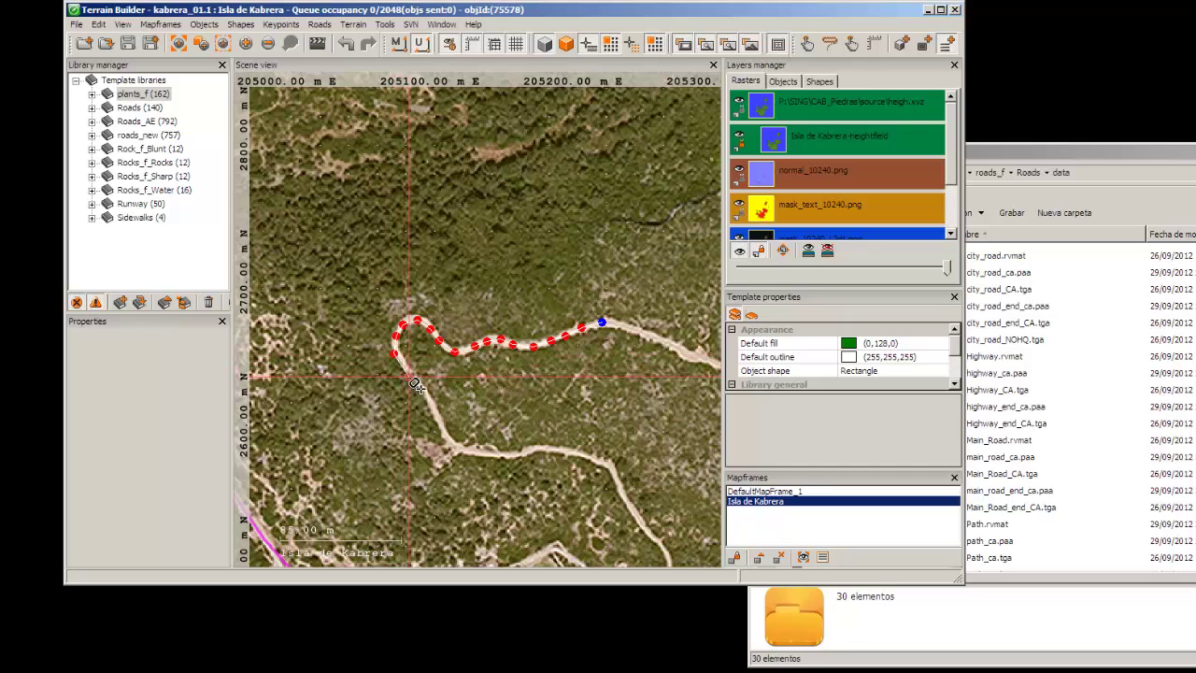
left_click(412, 378)
left_click(429, 404)
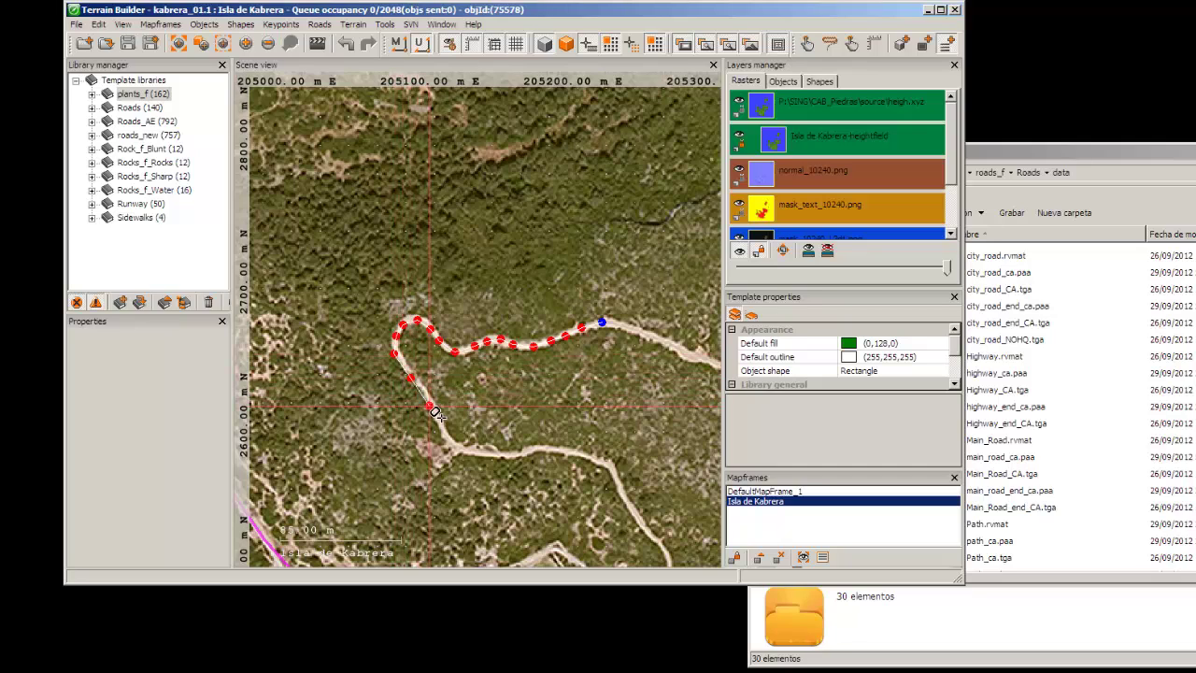
double_click(448, 436)
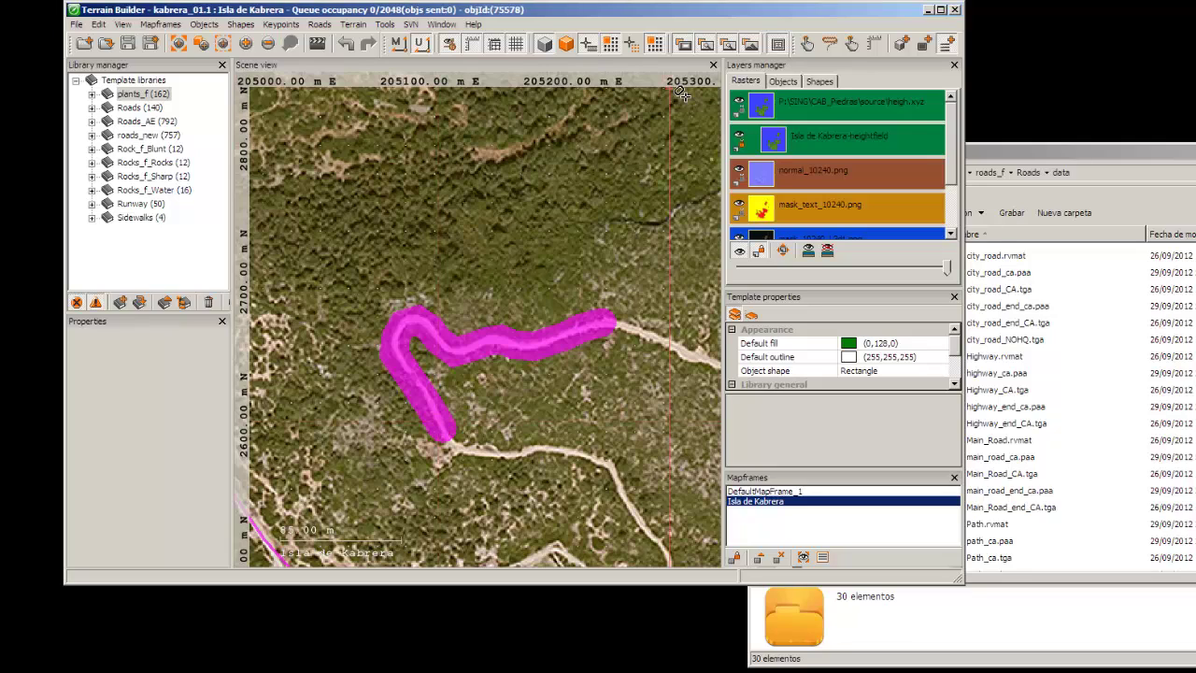
Step: Select the new polyline on the dirt track, set its outline width to 1, and deselect it
left_click(815, 49)
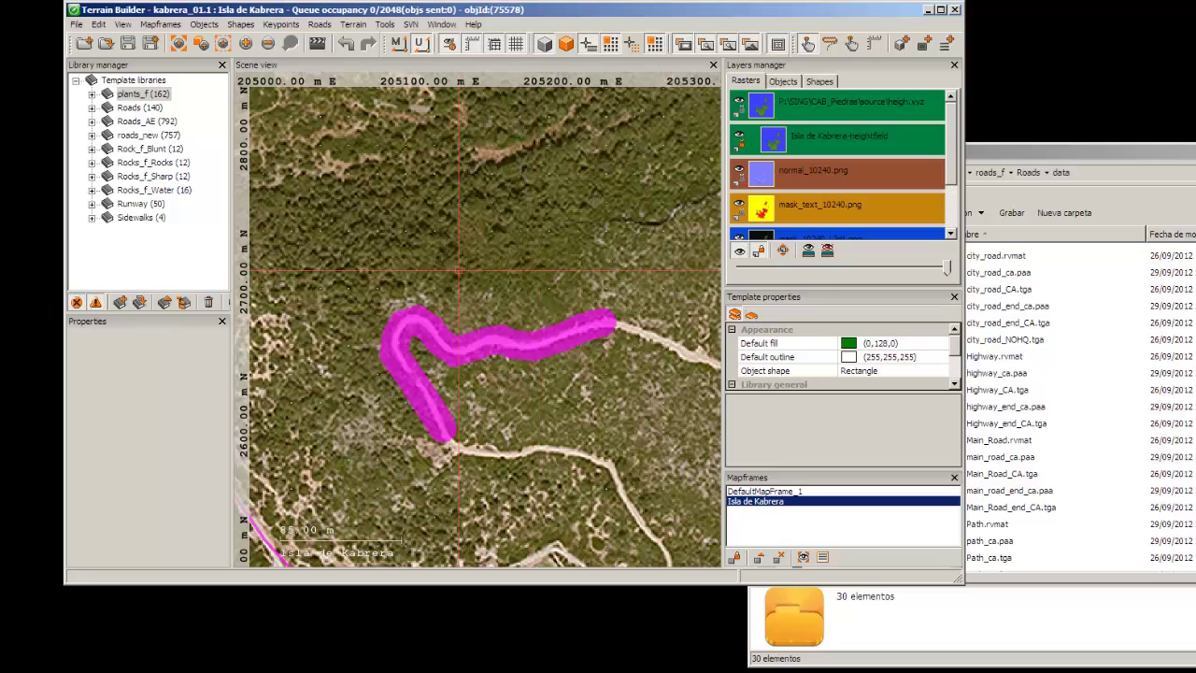
left_click(543, 343)
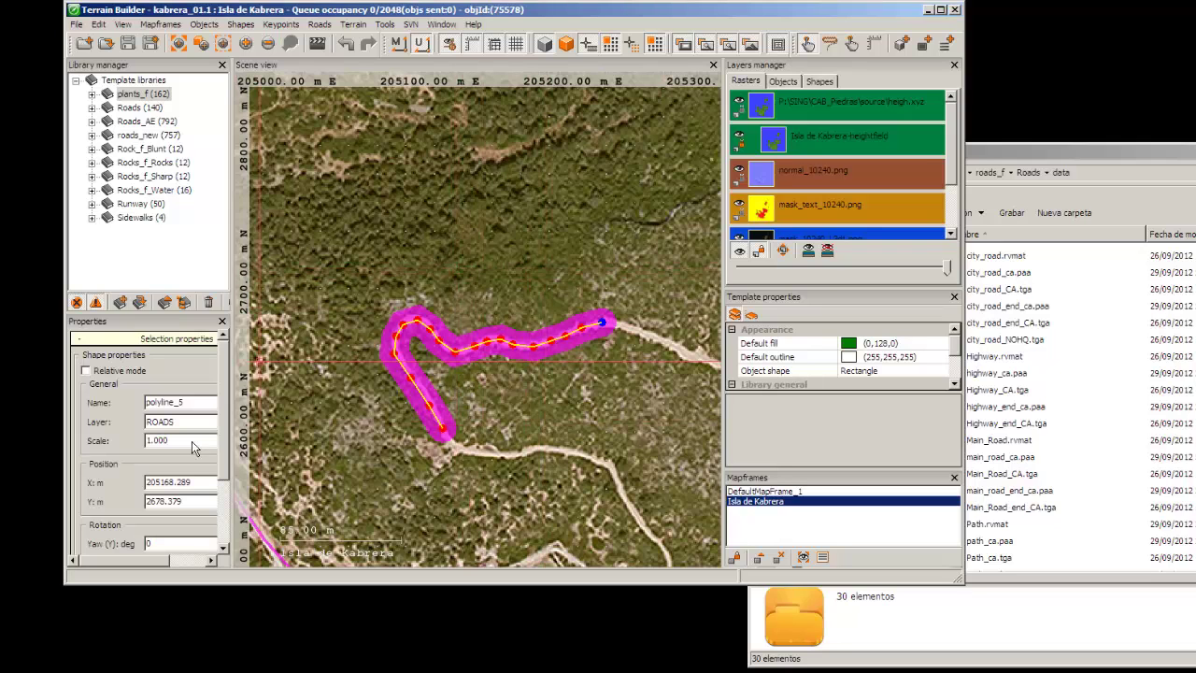
left_click_drag(220, 584, 224, 670)
scroll(231, 578, "down", 2)
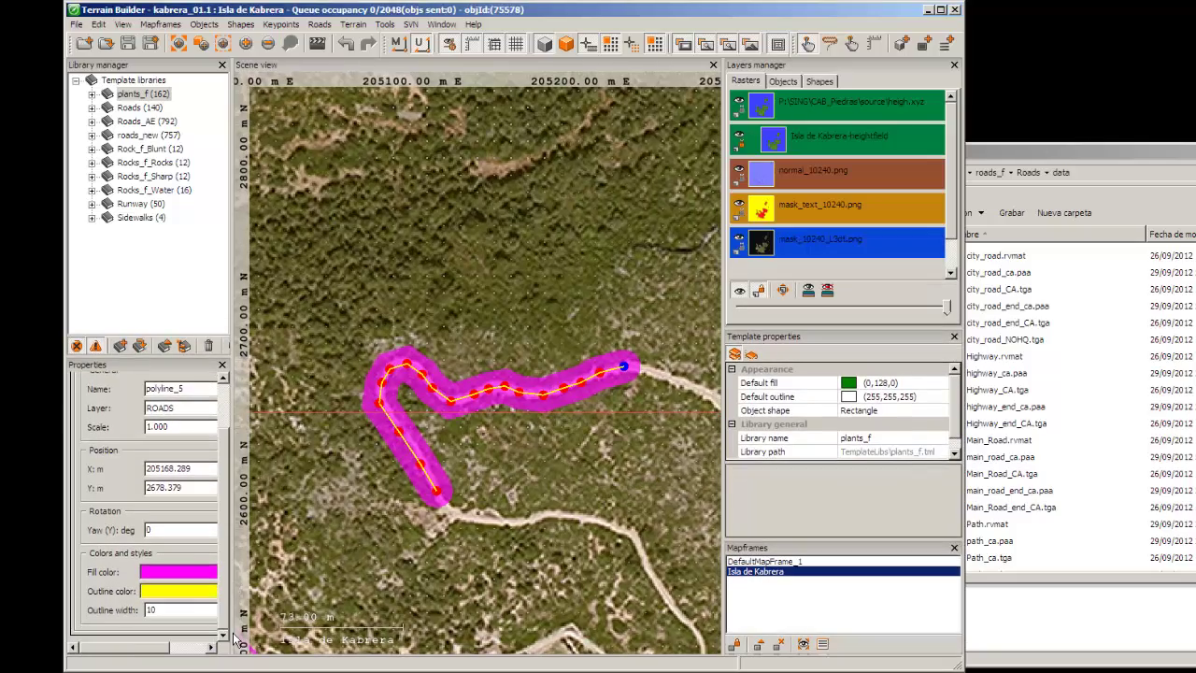
scroll(458, 408, "down", 5)
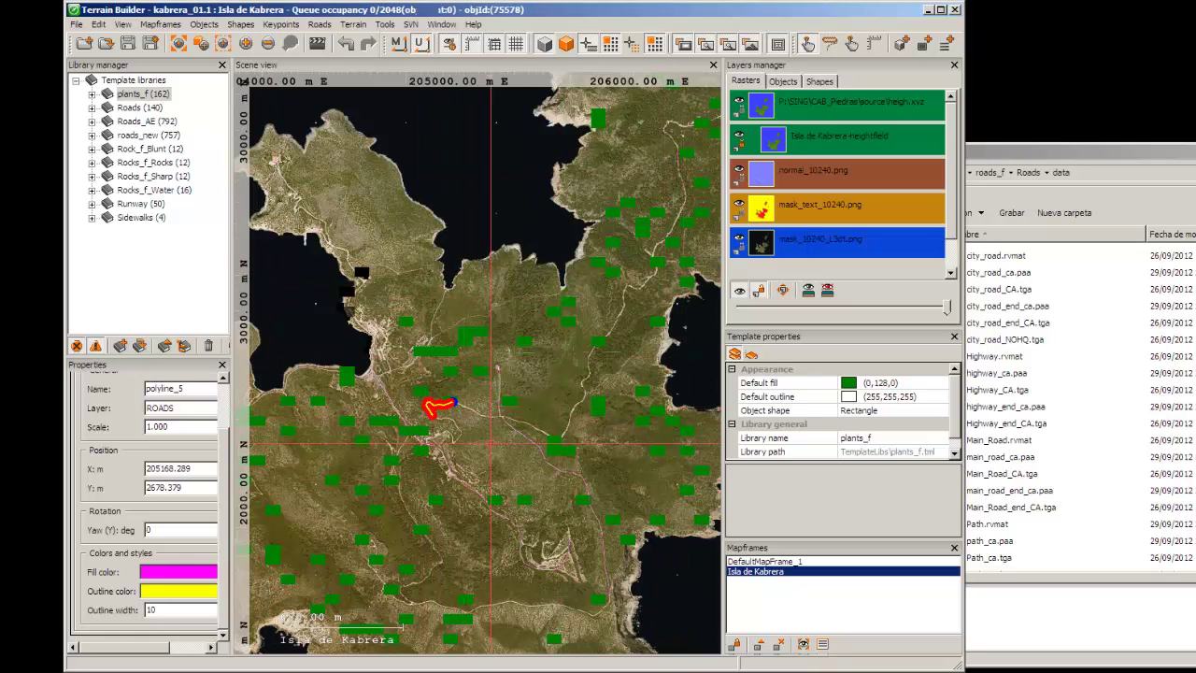
scroll(459, 417, "up", 2)
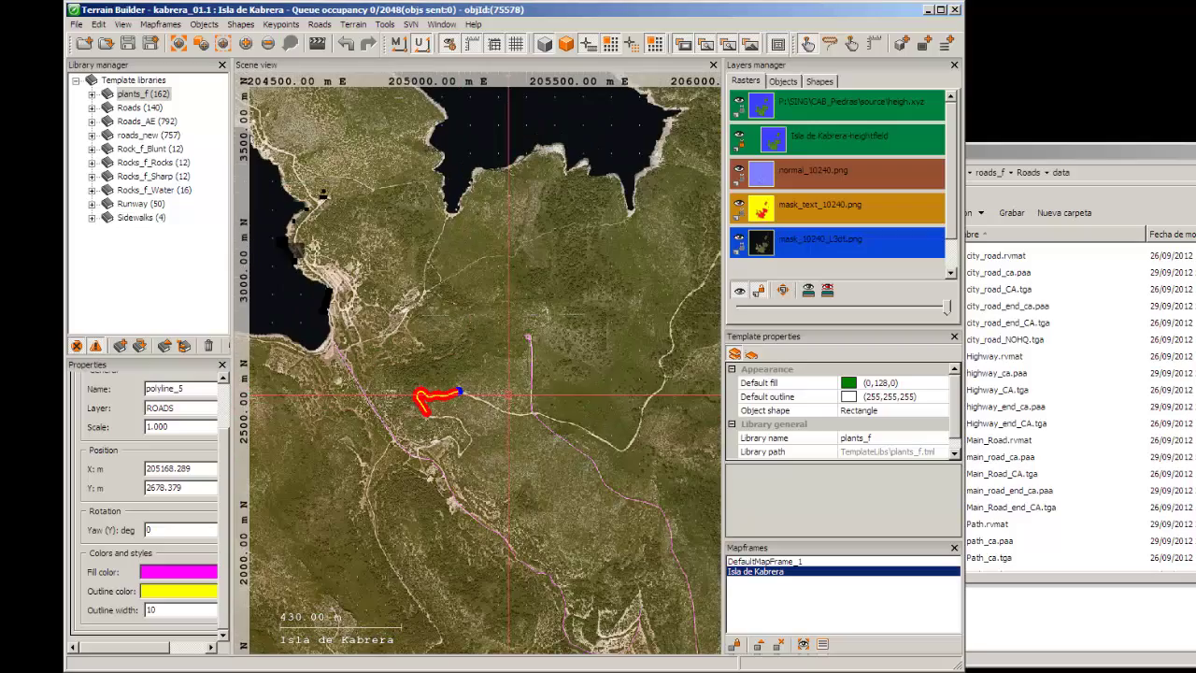
scroll(458, 392, "up", 1)
scroll(458, 392, "up", 1)
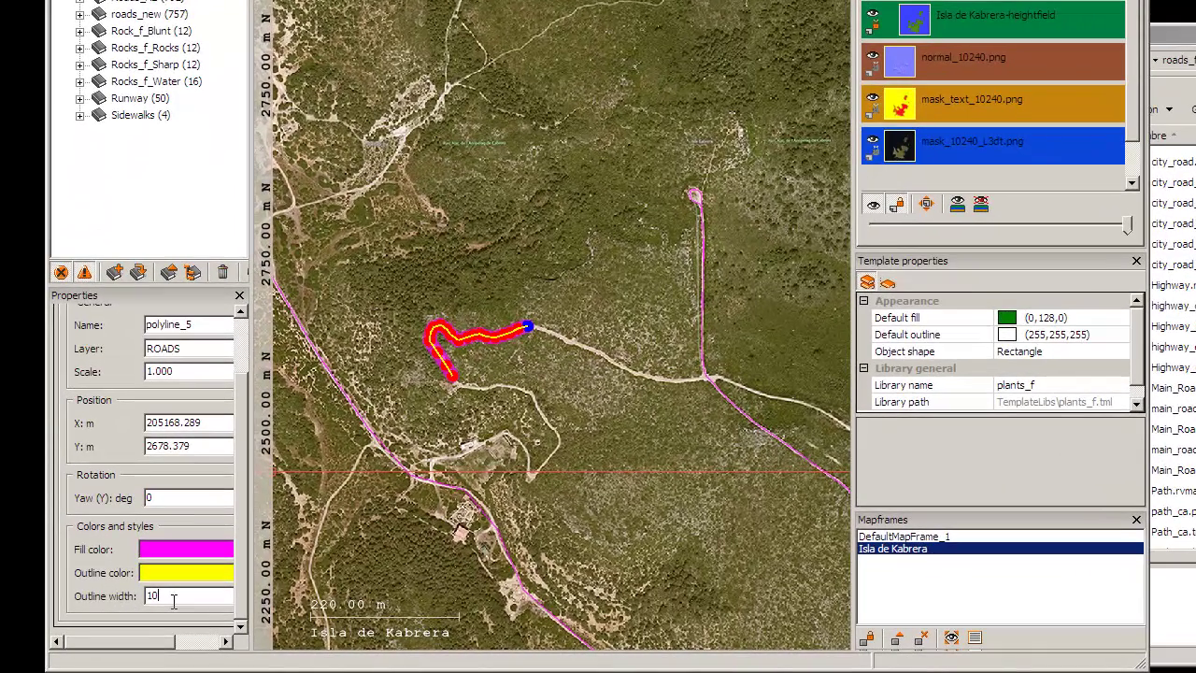
key("BackSpace")
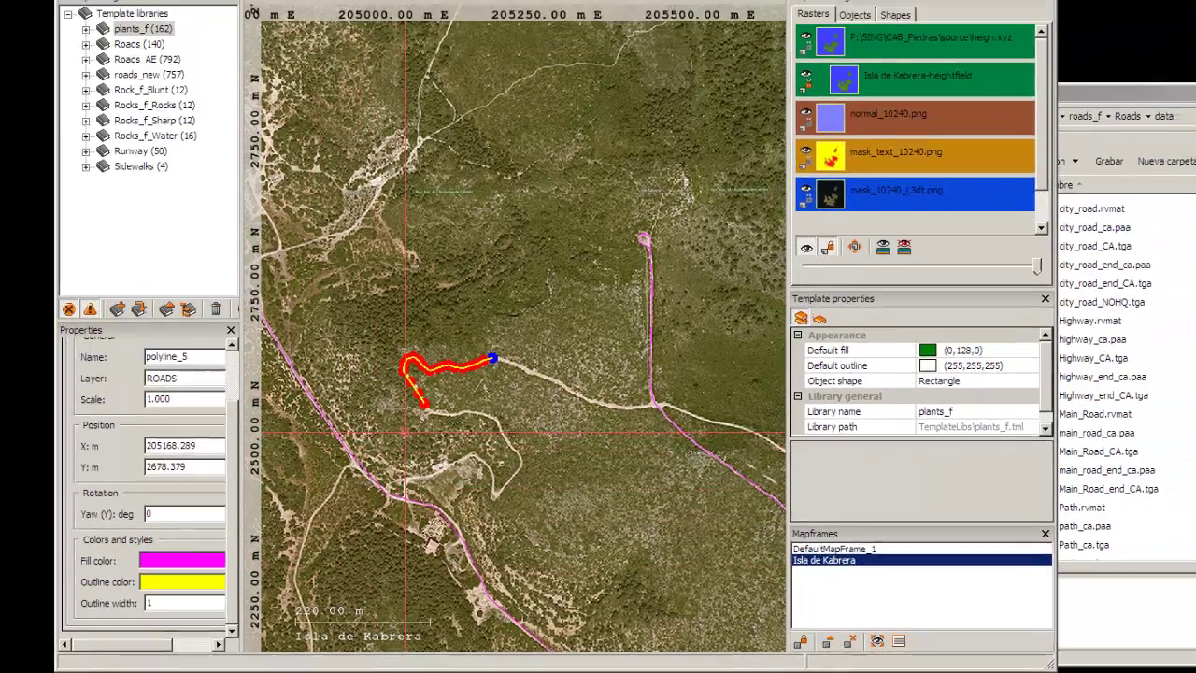
left_click(438, 398)
Step: Examine the thinned polyline against the dirt track and the neighbouring roads at close and wide scales
scroll(437, 398, "up", 4)
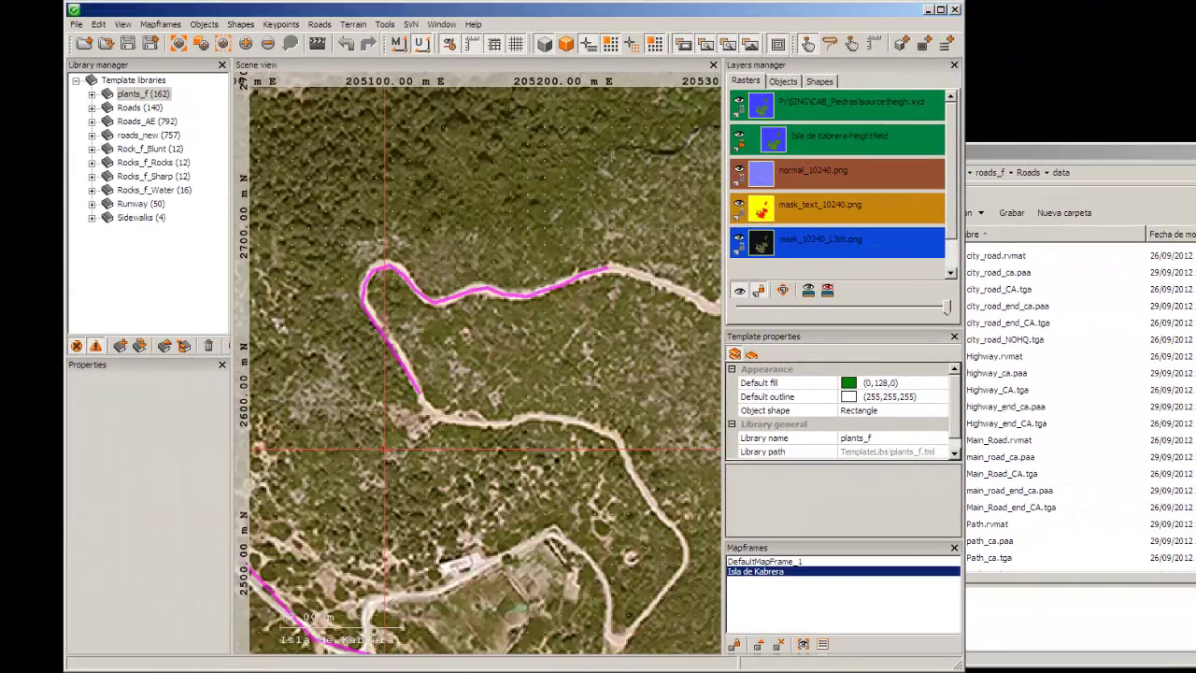
middle_click_drag(480, 340, 470, 443)
scroll(470, 443, "down", 5)
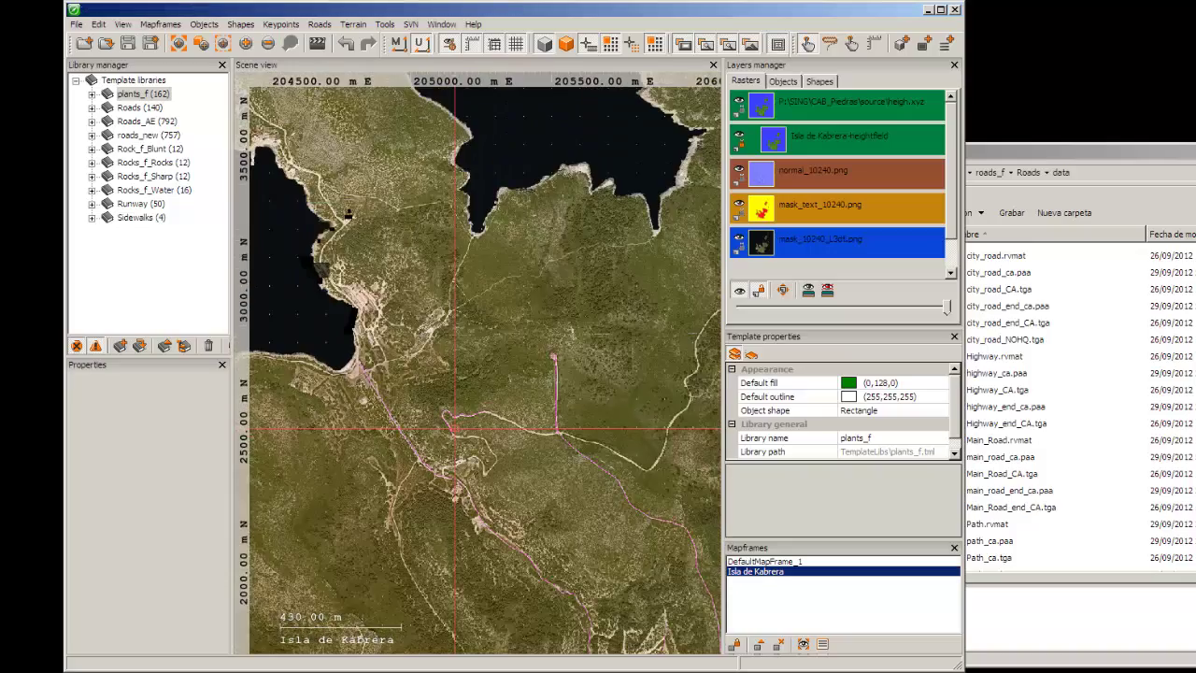
scroll(469, 443, "up", 2)
scroll(456, 431, "up", 5)
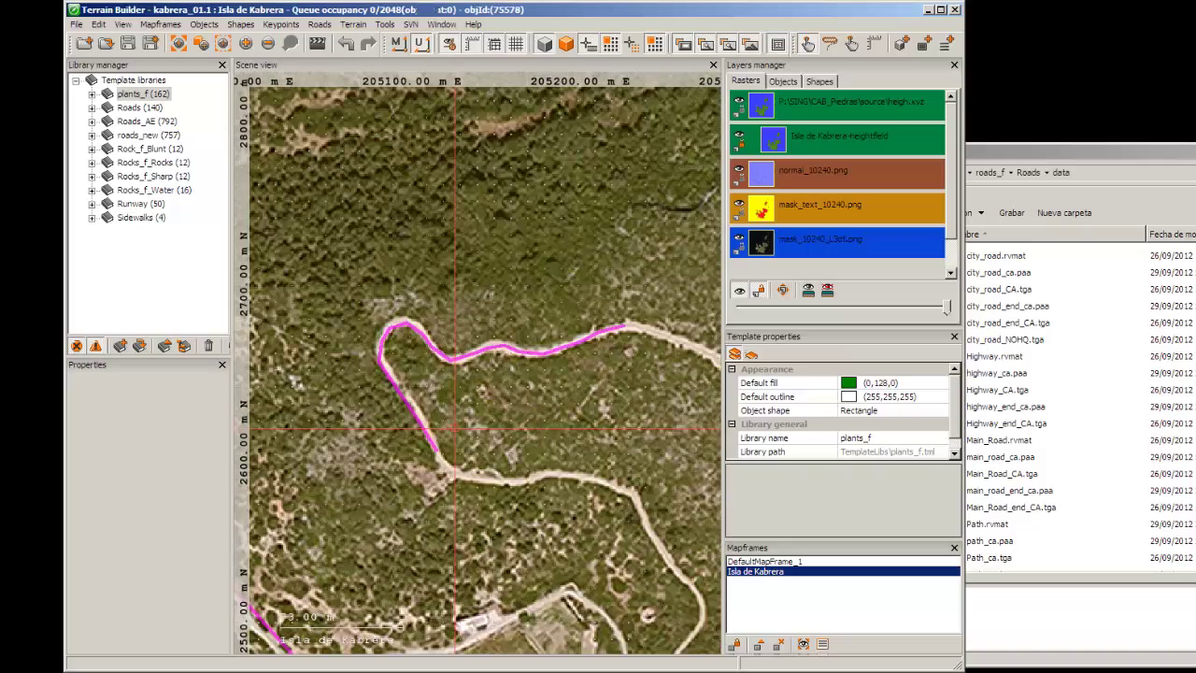
scroll(455, 430, "down", 5)
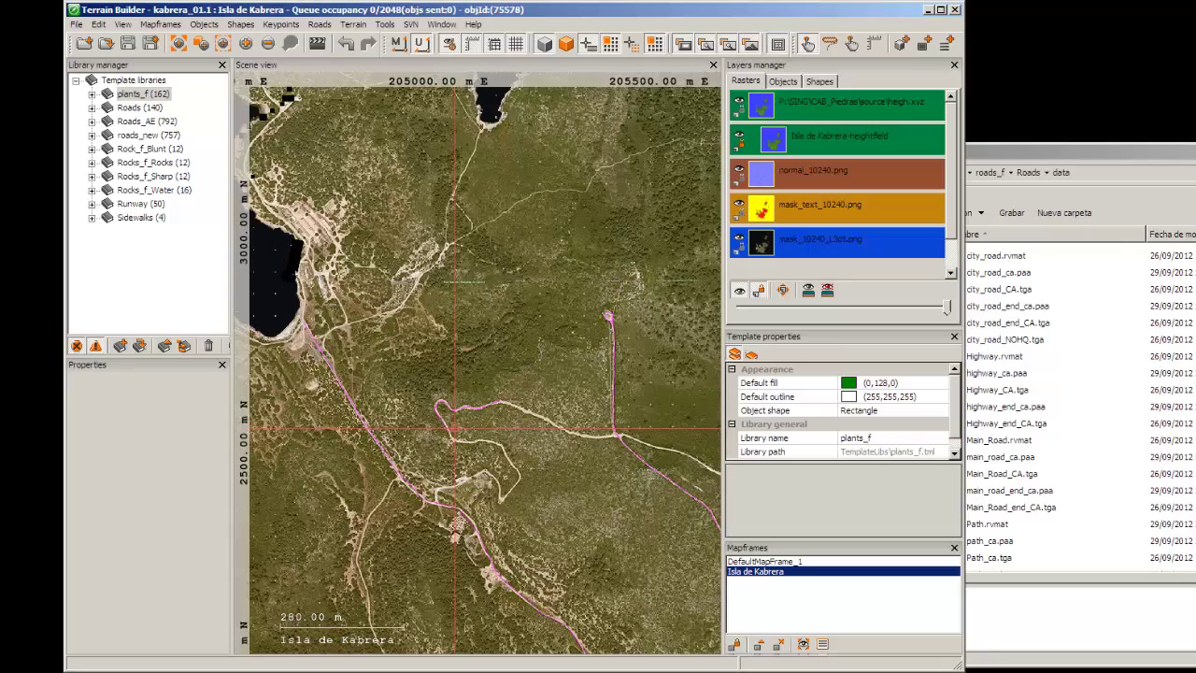
scroll(505, 412, "down", 3)
scroll(434, 311, "up", 4)
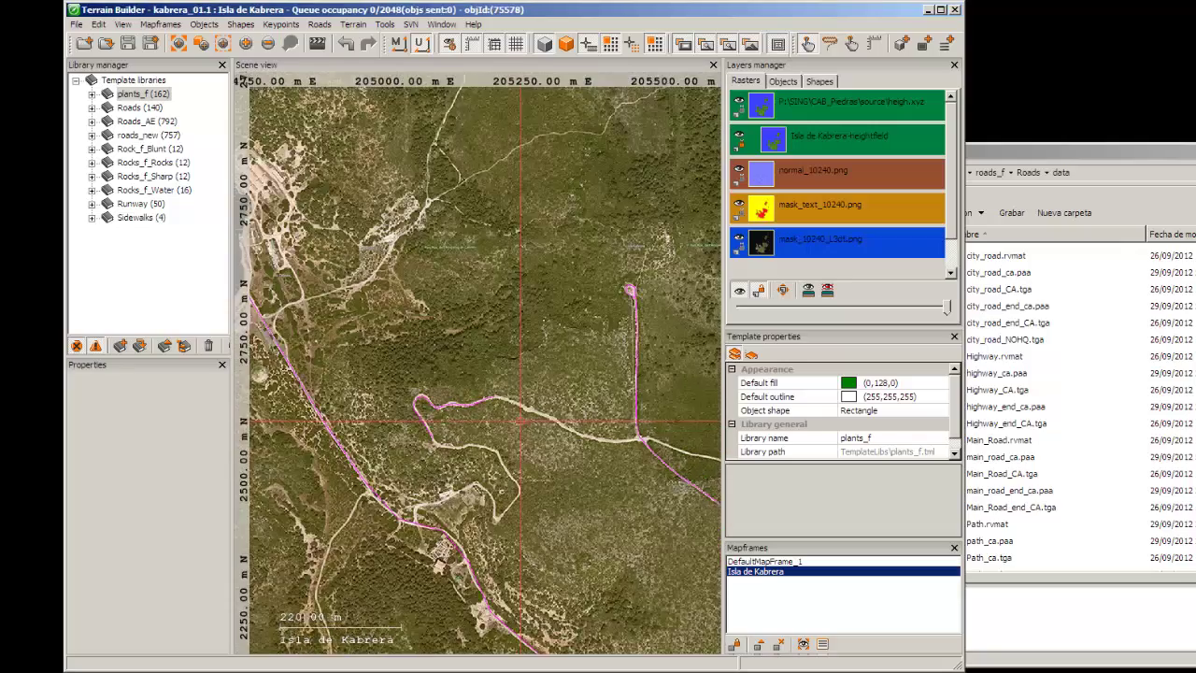
Step: Select the hairpin polyline and open its database properties
left_click(443, 400)
right_click(444, 403)
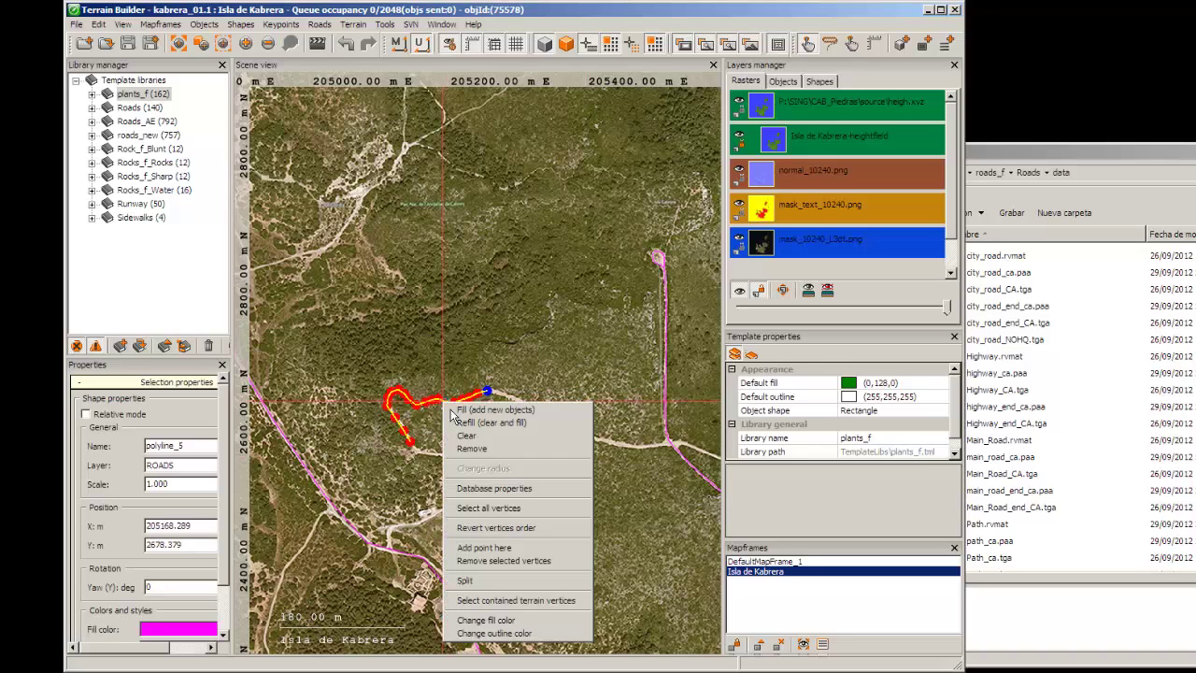
left_click(485, 489)
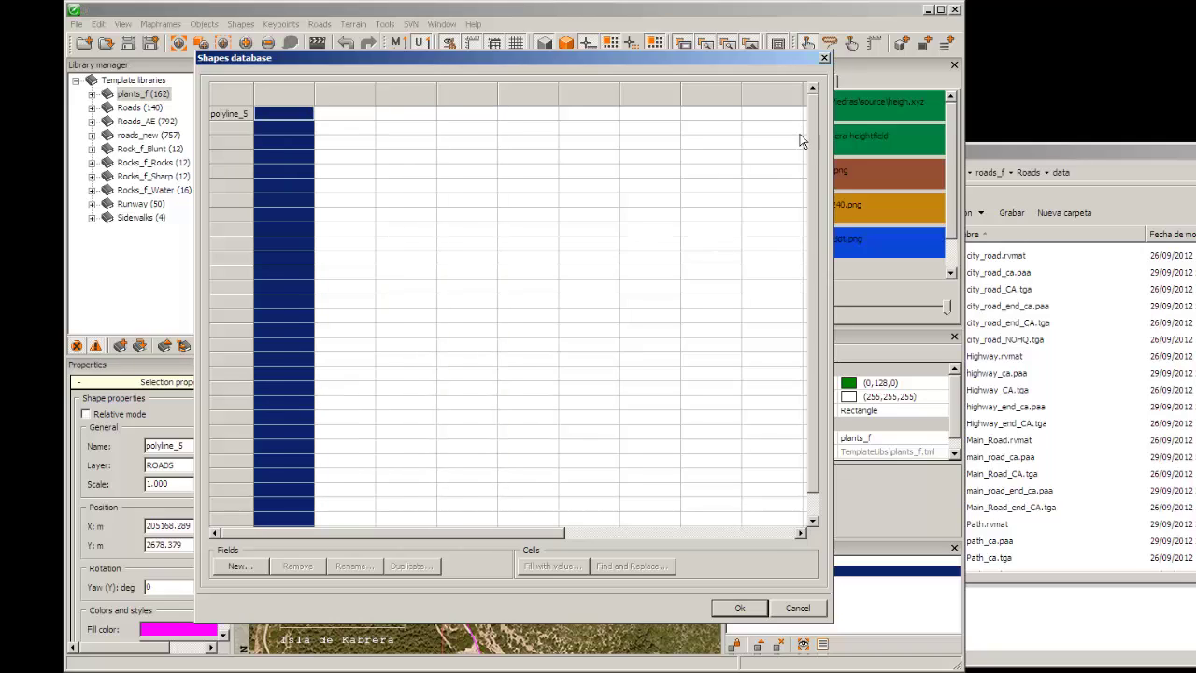
Step: Close the shapes database without changes and examine the road polylines around the bay at close and wide scales
left_click(797, 615)
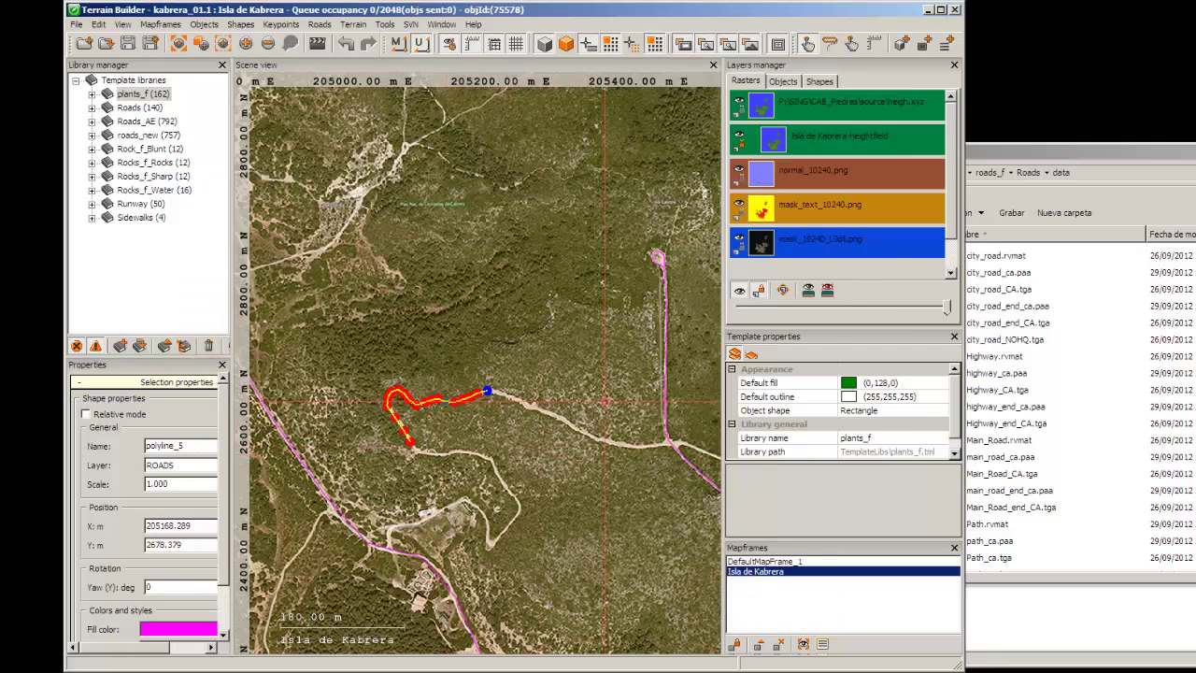
scroll(565, 425, "down", 1)
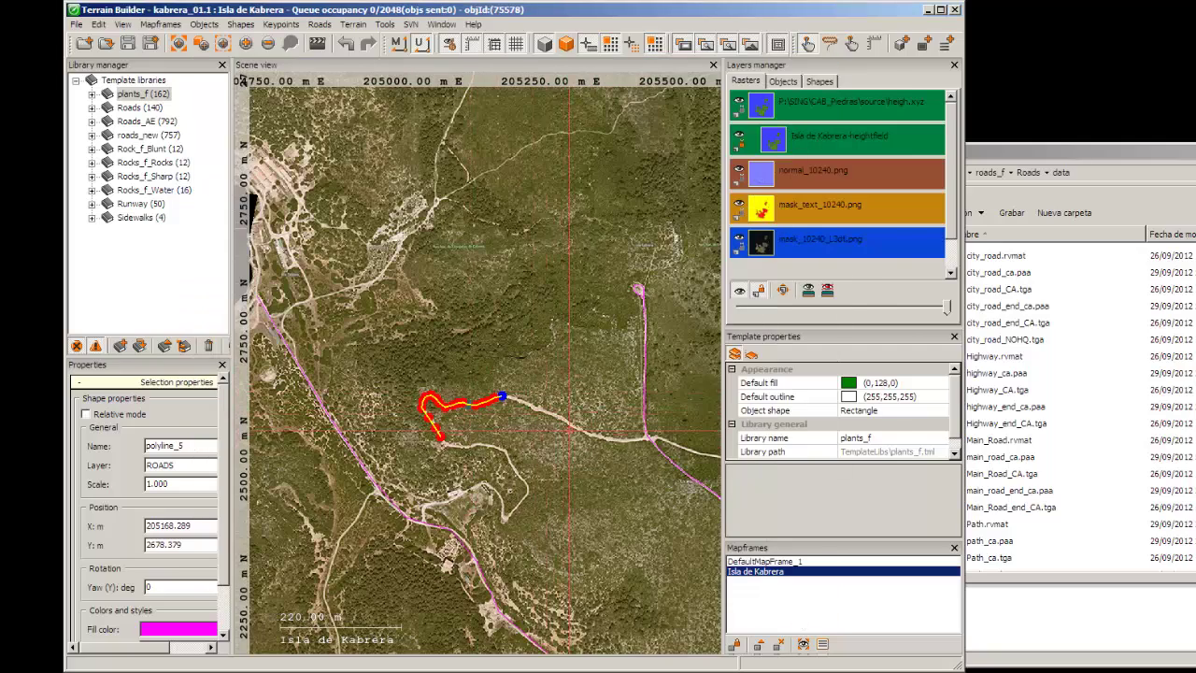
scroll(570, 431, "down", 3)
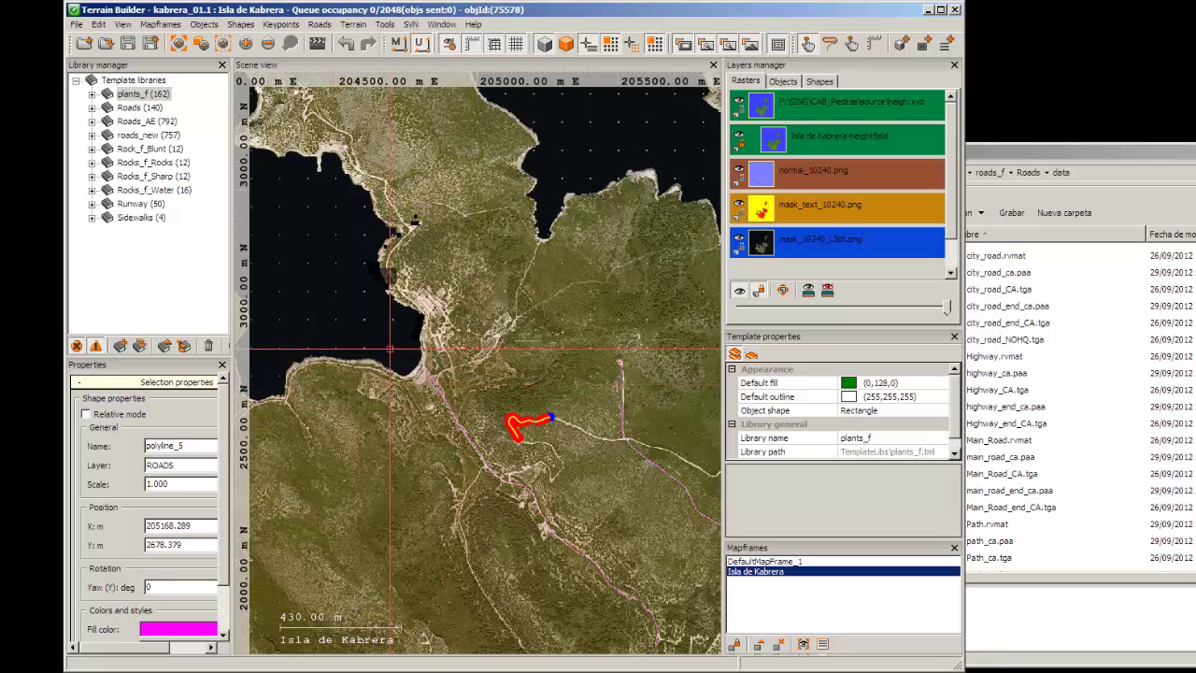
left_click(460, 425)
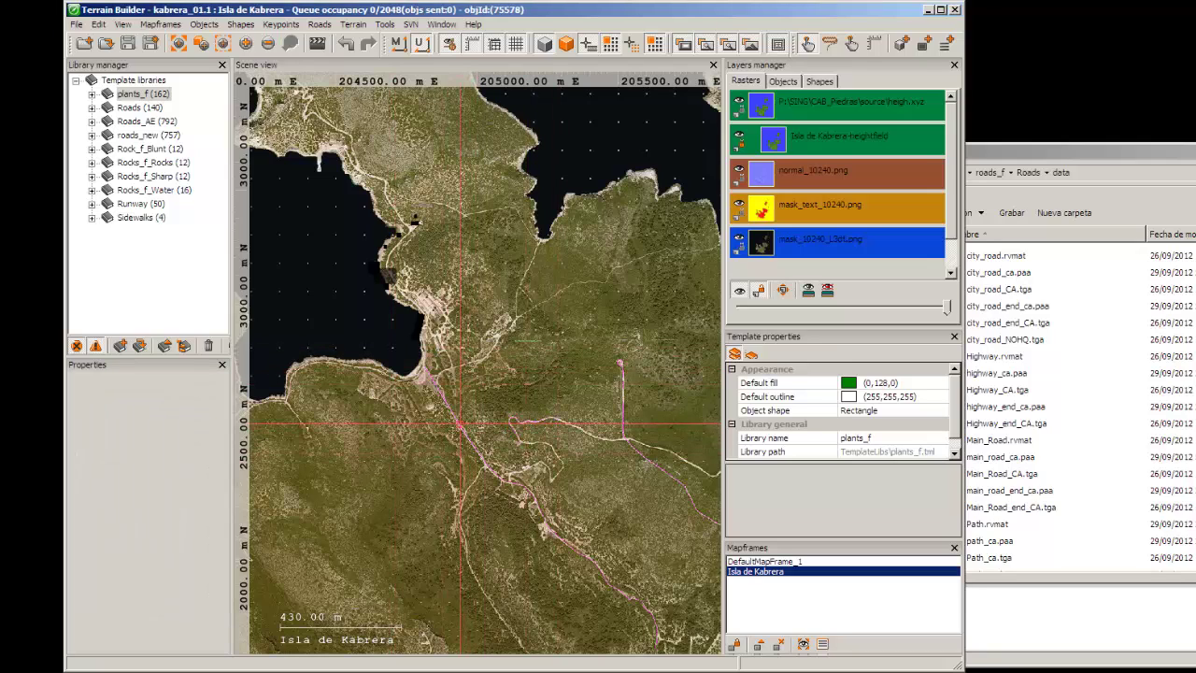
scroll(453, 409, "up", 3)
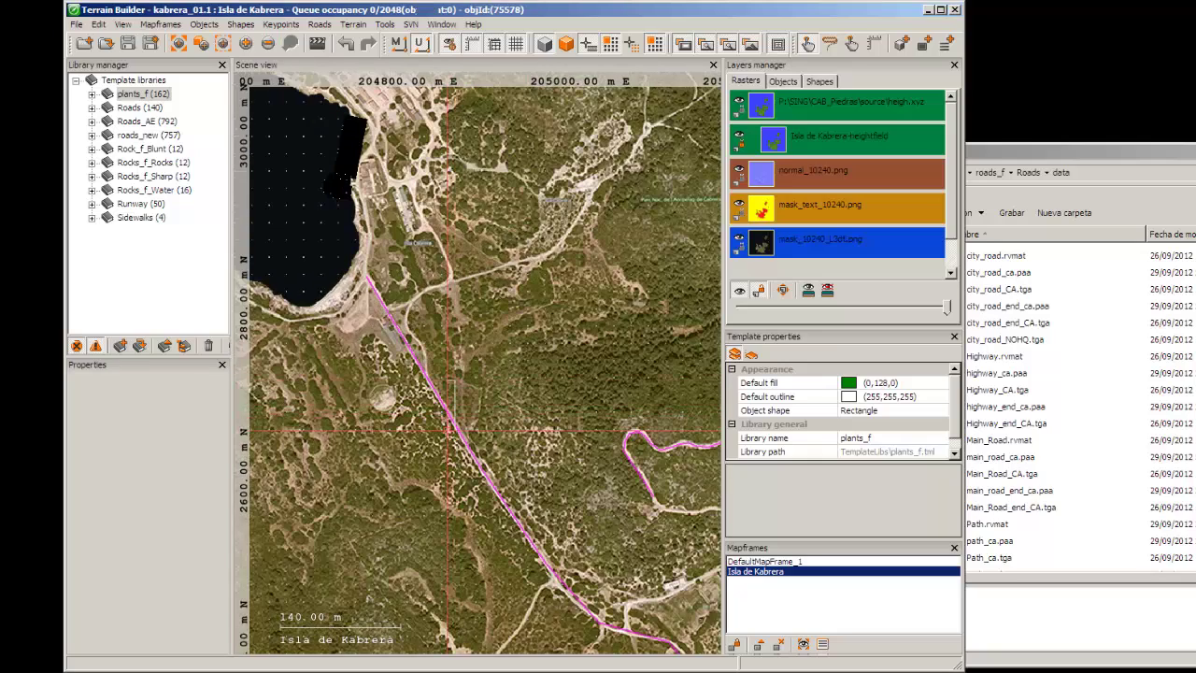
left_click_drag(466, 378, 432, 494)
scroll(466, 457, "down", 2)
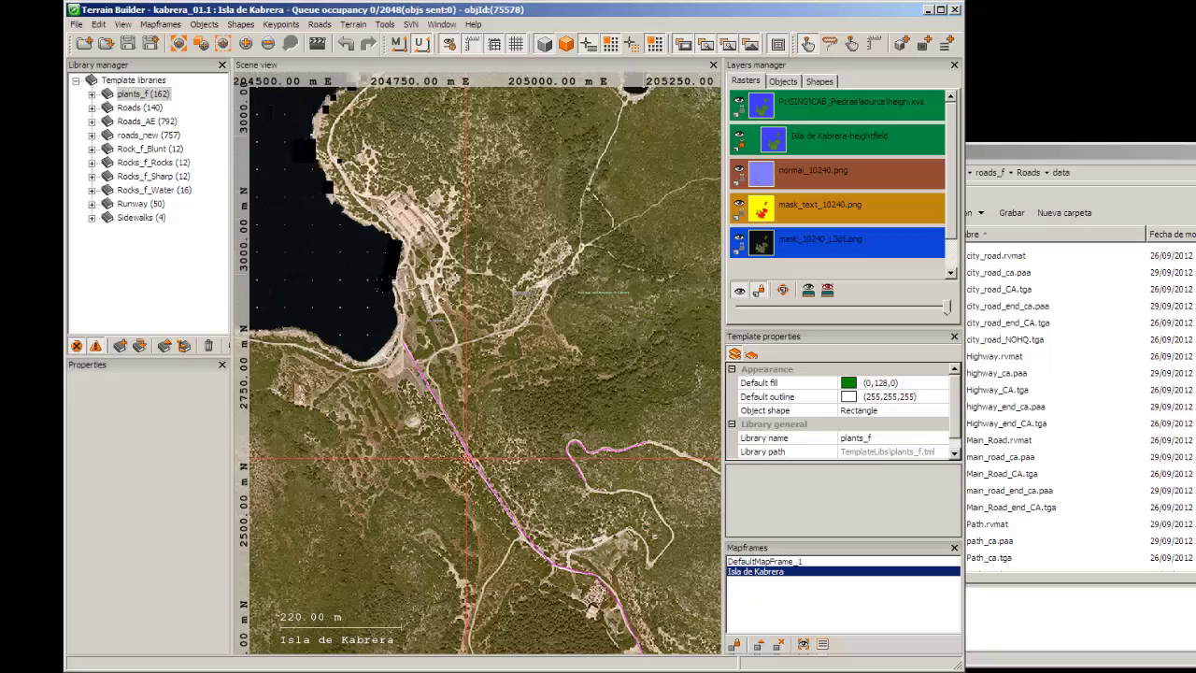
left_click_drag(534, 411, 633, 547)
scroll(633, 546, "down", 7)
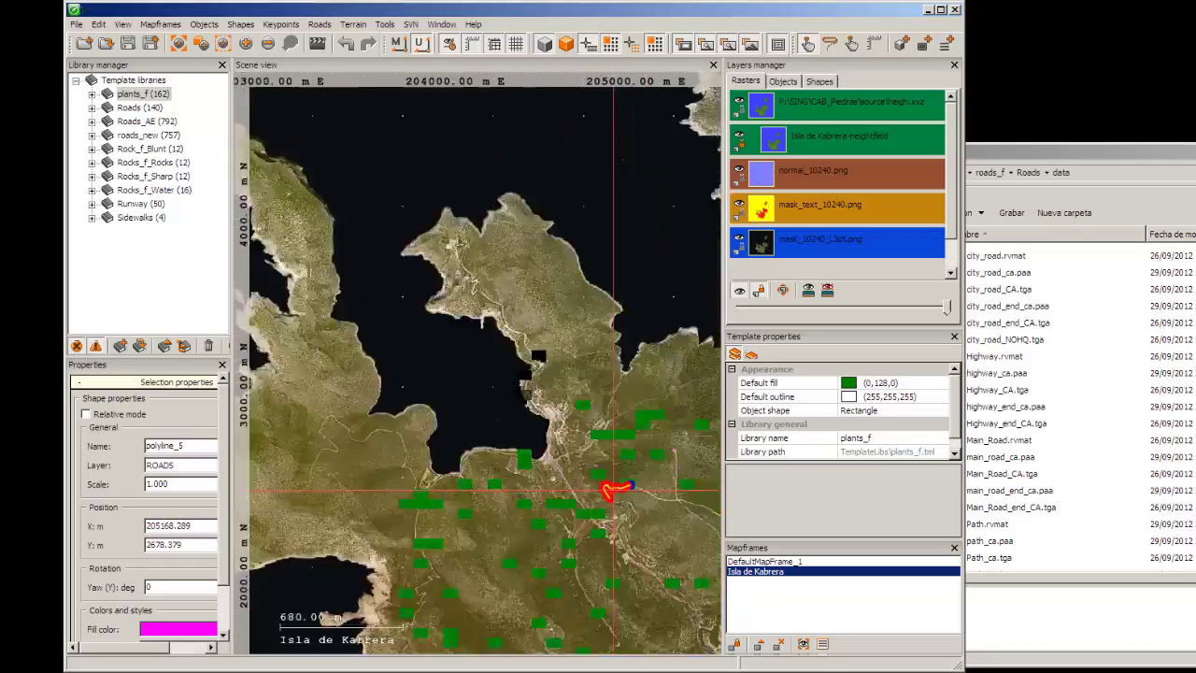
scroll(567, 451, "up", 4)
middle_click_drag(598, 452, 471, 359)
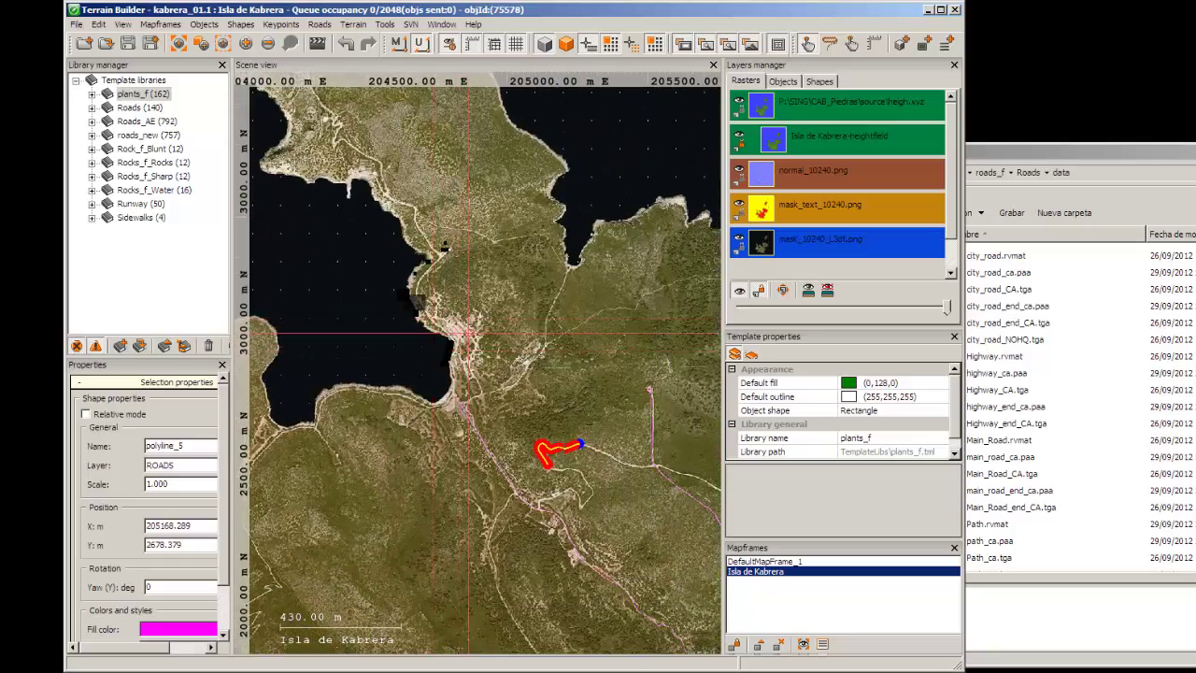
Step: Switch the active layers to the shape layers and select the main road polyline running southeast from the bay
left_click(122, 24)
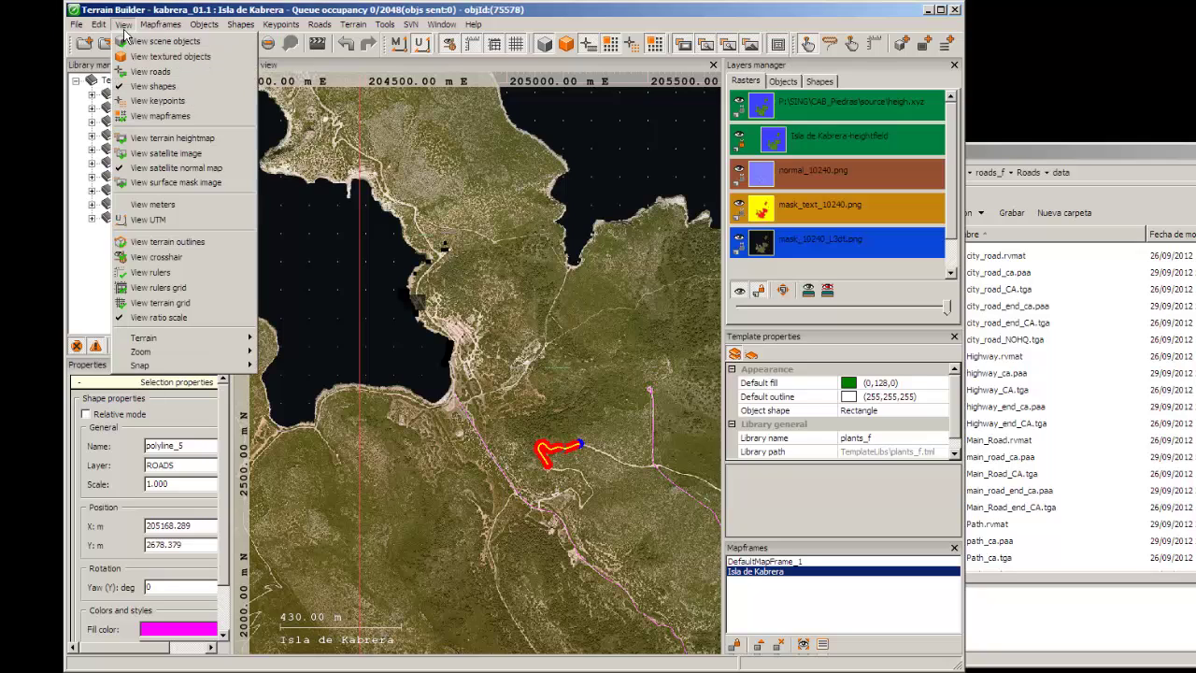
left_click(131, 72)
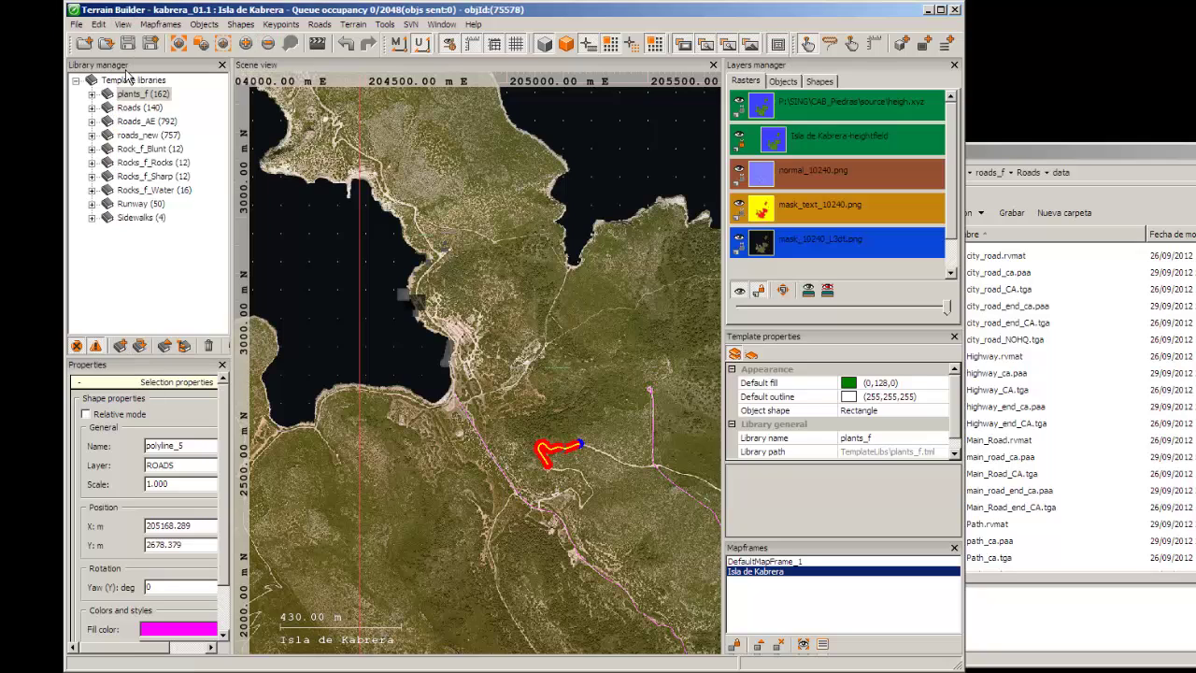
left_click_drag(407, 340, 642, 607)
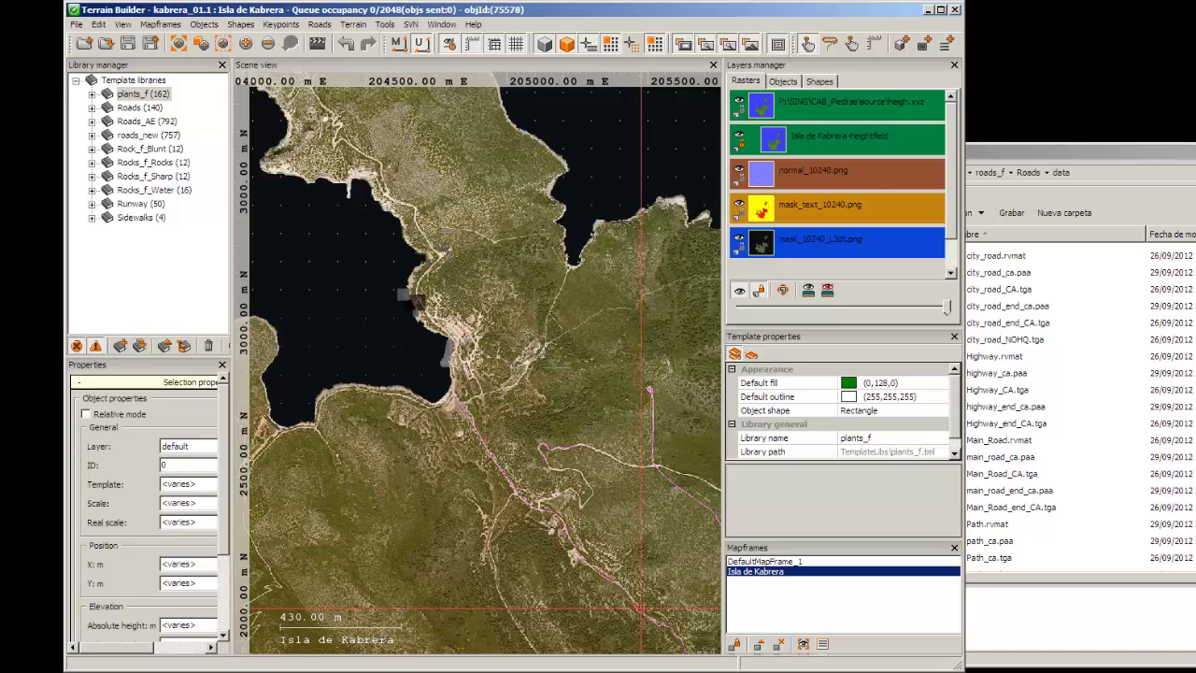
left_click(819, 82)
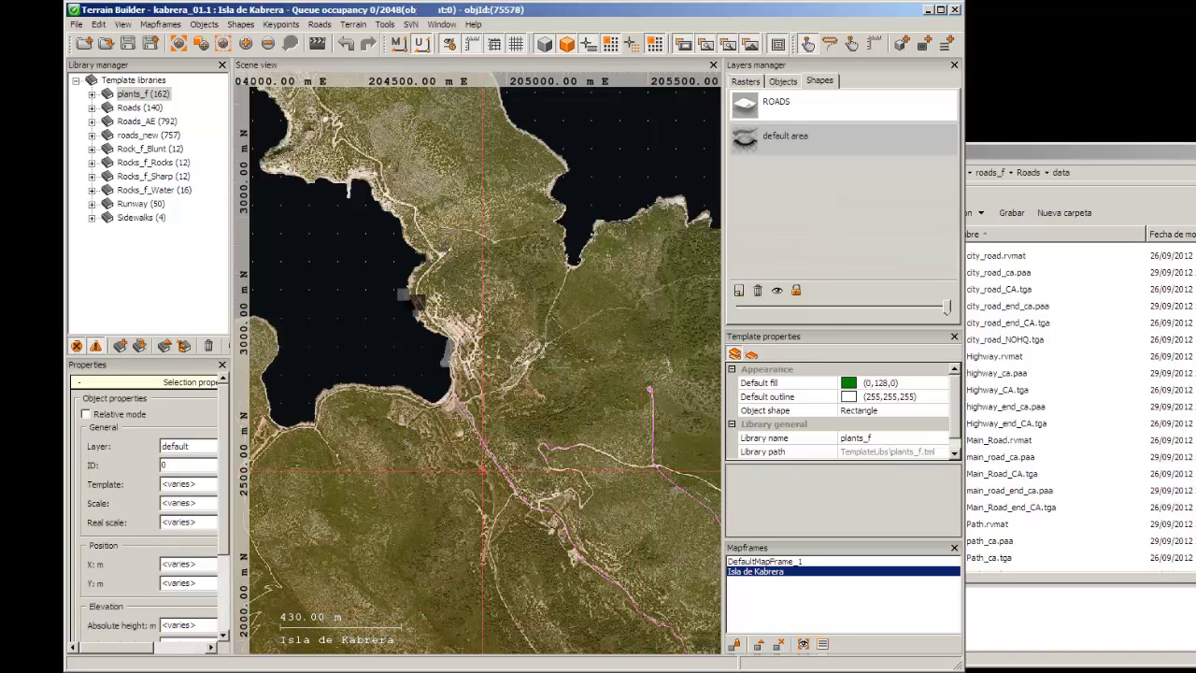
left_click(483, 442)
left_click_drag(533, 426, 494, 532)
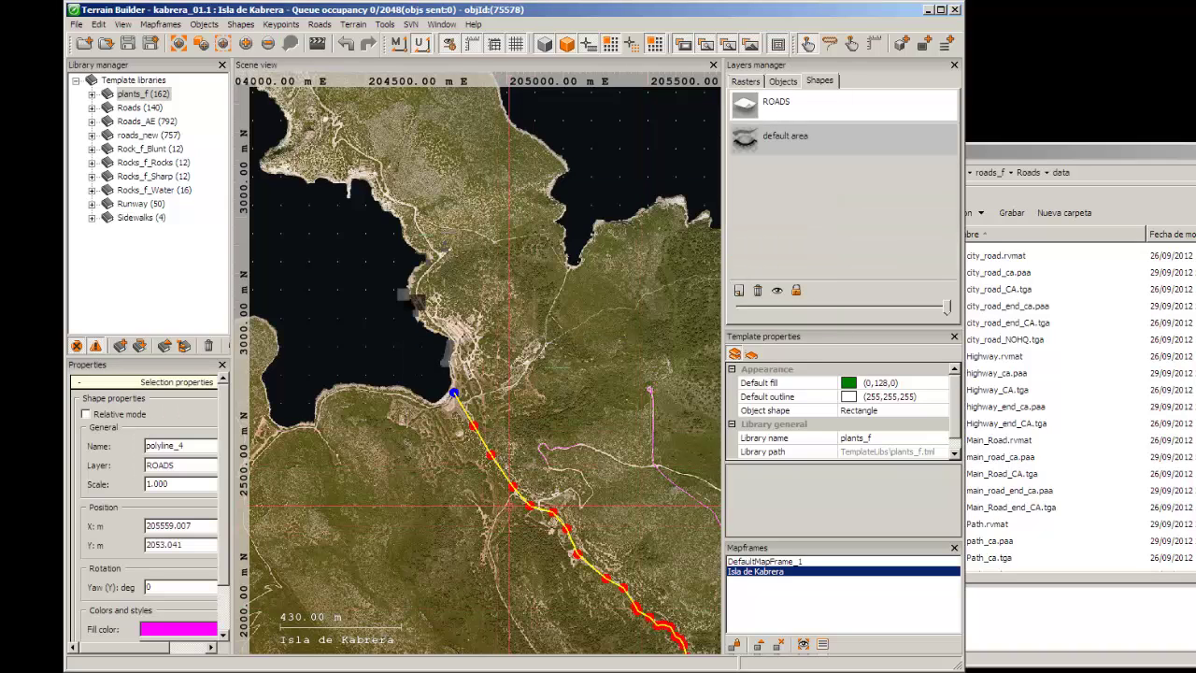
Step: Select the hairpin polyline, view its database properties, and close them without changes
left_click(523, 404)
left_click_drag(527, 411, 466, 507)
left_click_drag(553, 424, 571, 463)
left_click(572, 456)
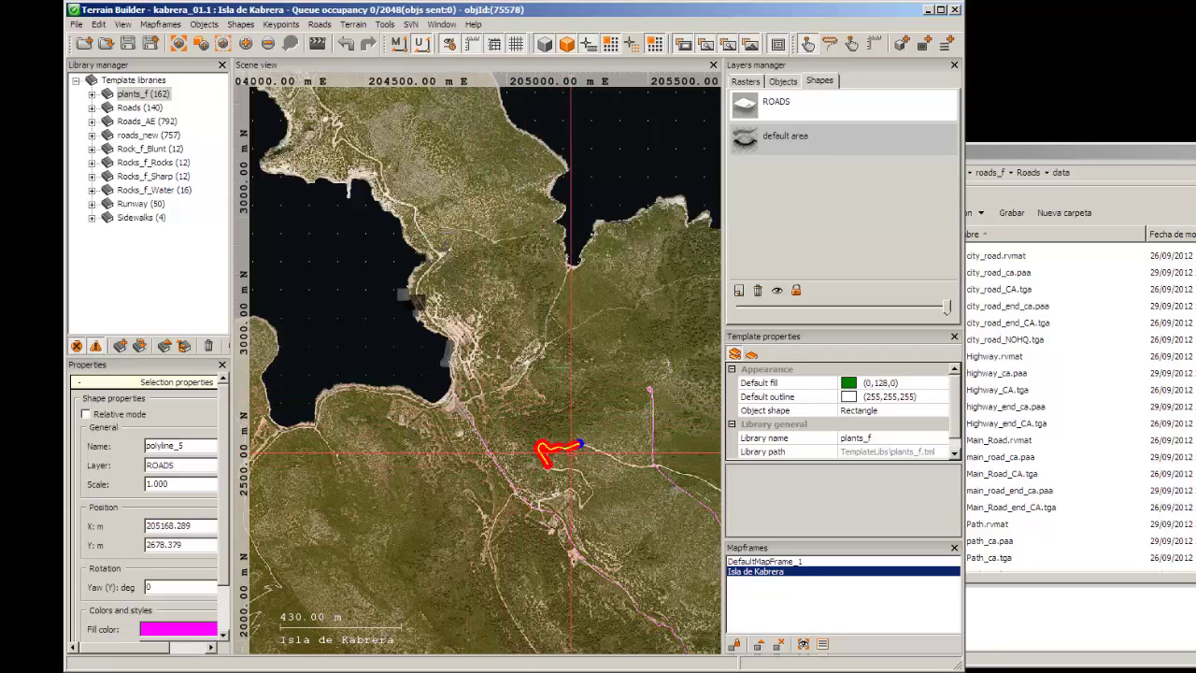
right_click(576, 451)
left_click(617, 534)
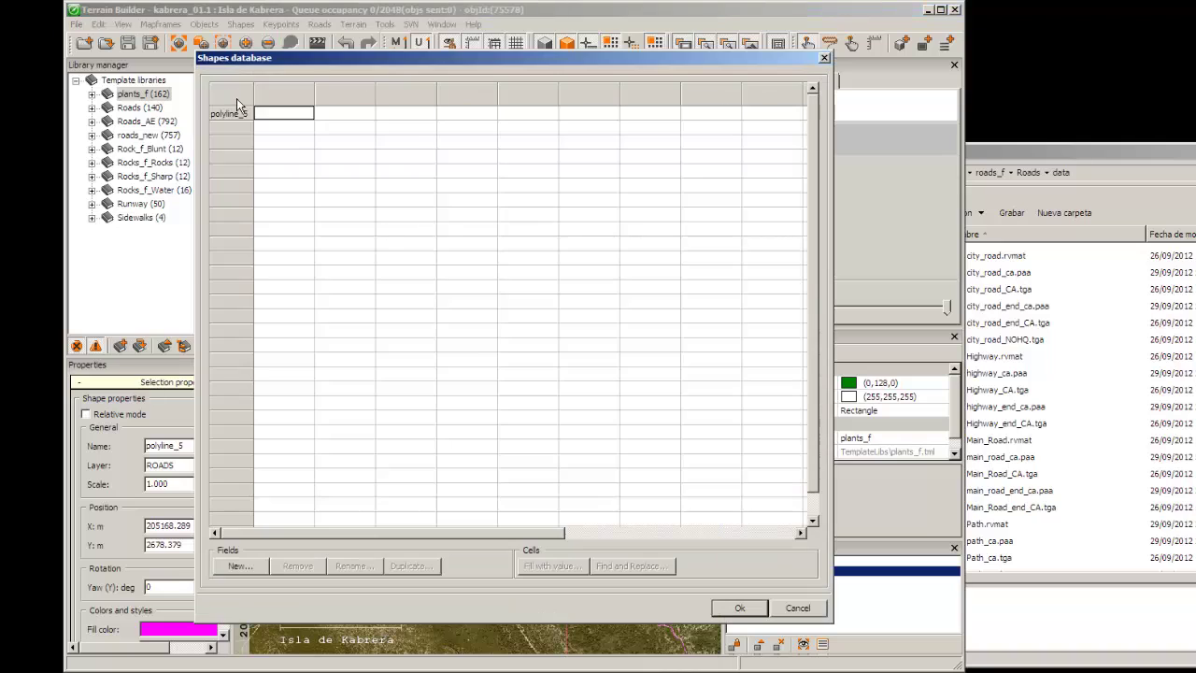
left_click(797, 608)
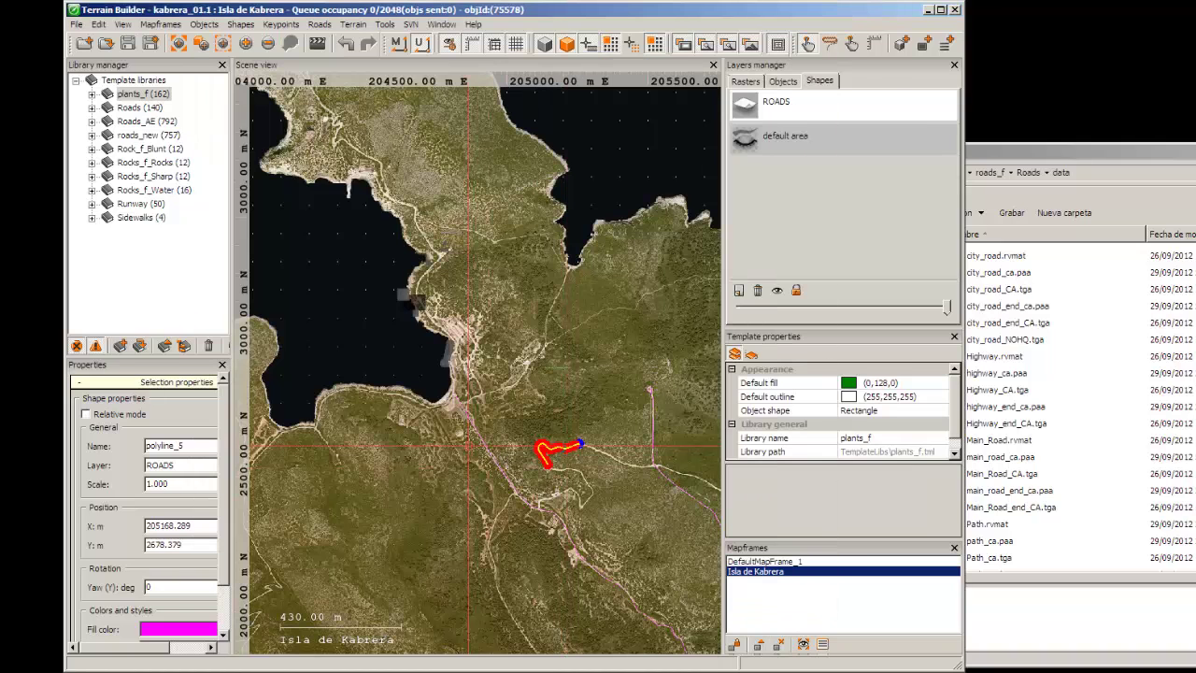
Step: Select the main road polyline, view its database properties for comparison, and close them without changes
left_click_drag(465, 435, 532, 491)
right_click(501, 471)
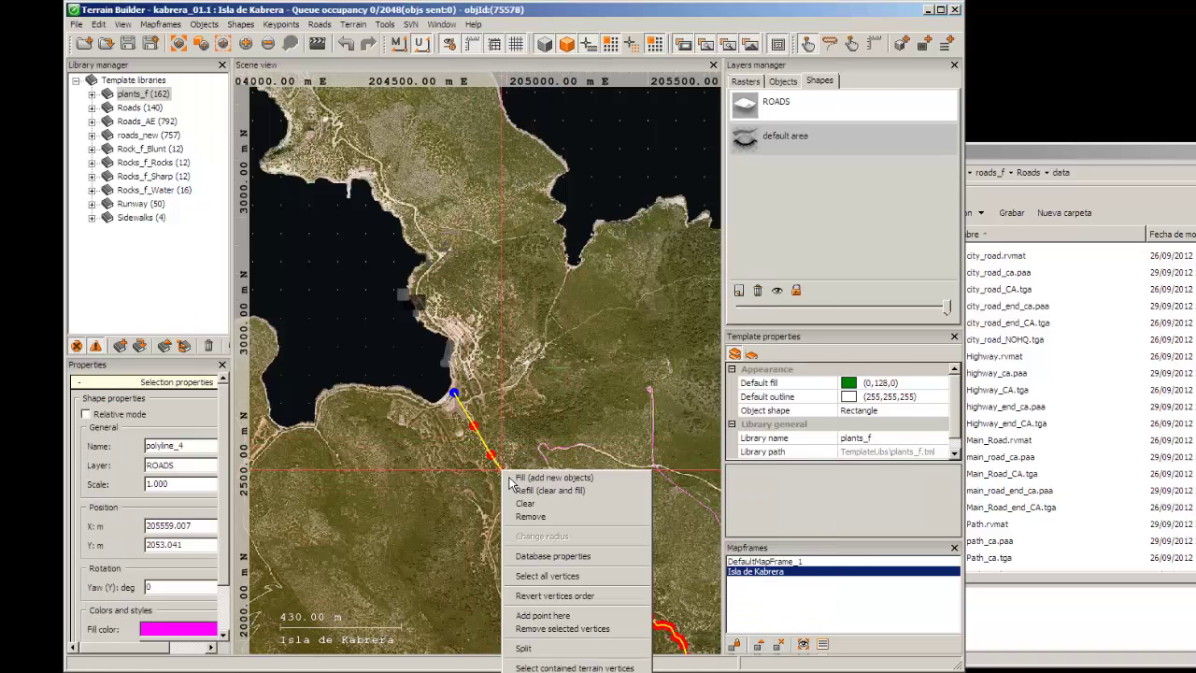
left_click(537, 557)
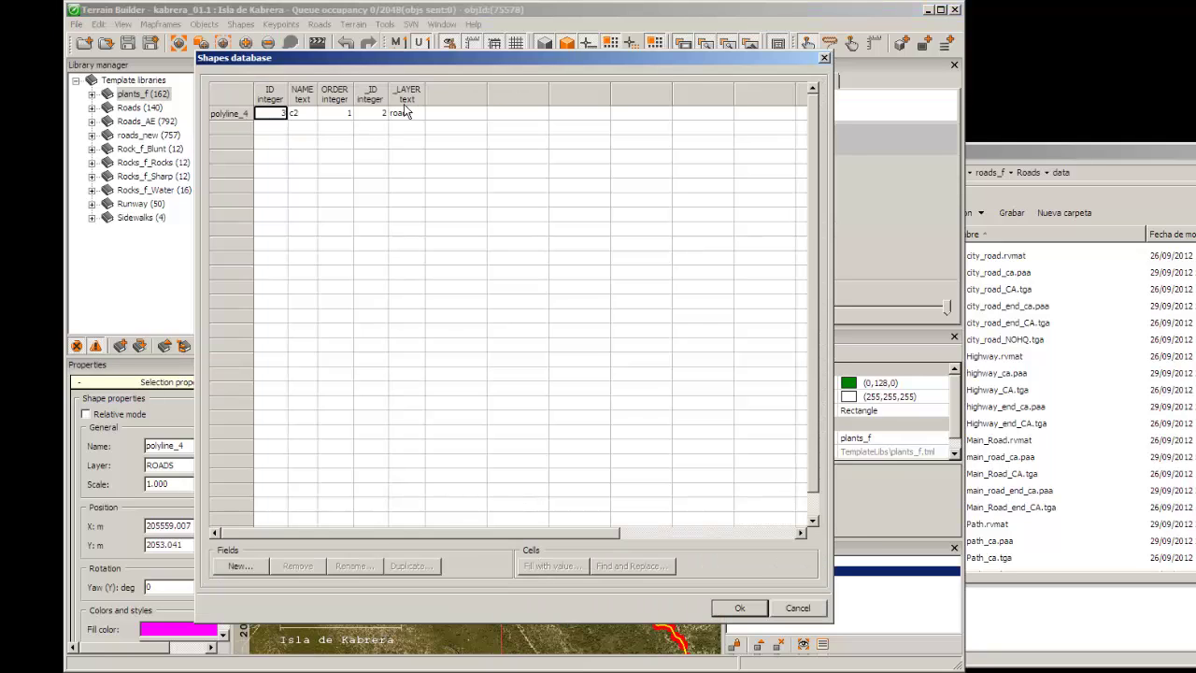
left_click(797, 609)
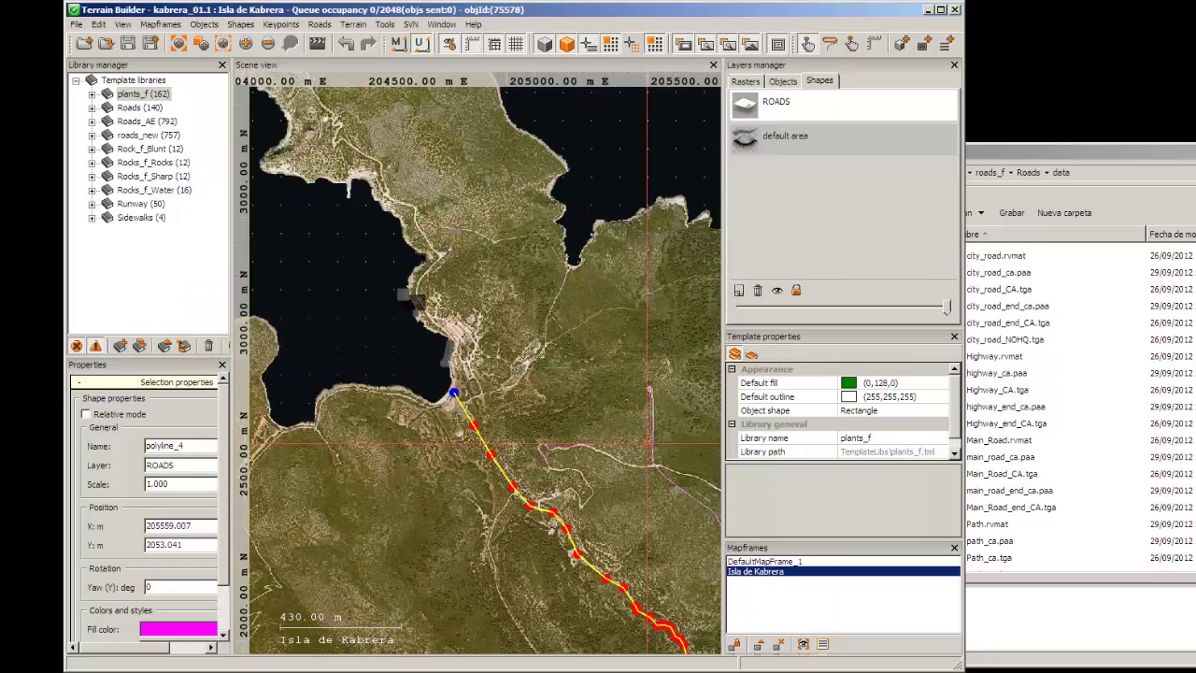
Step: Select all three road polylines together and open their combined database properties
left_click_drag(369, 334, 691, 594)
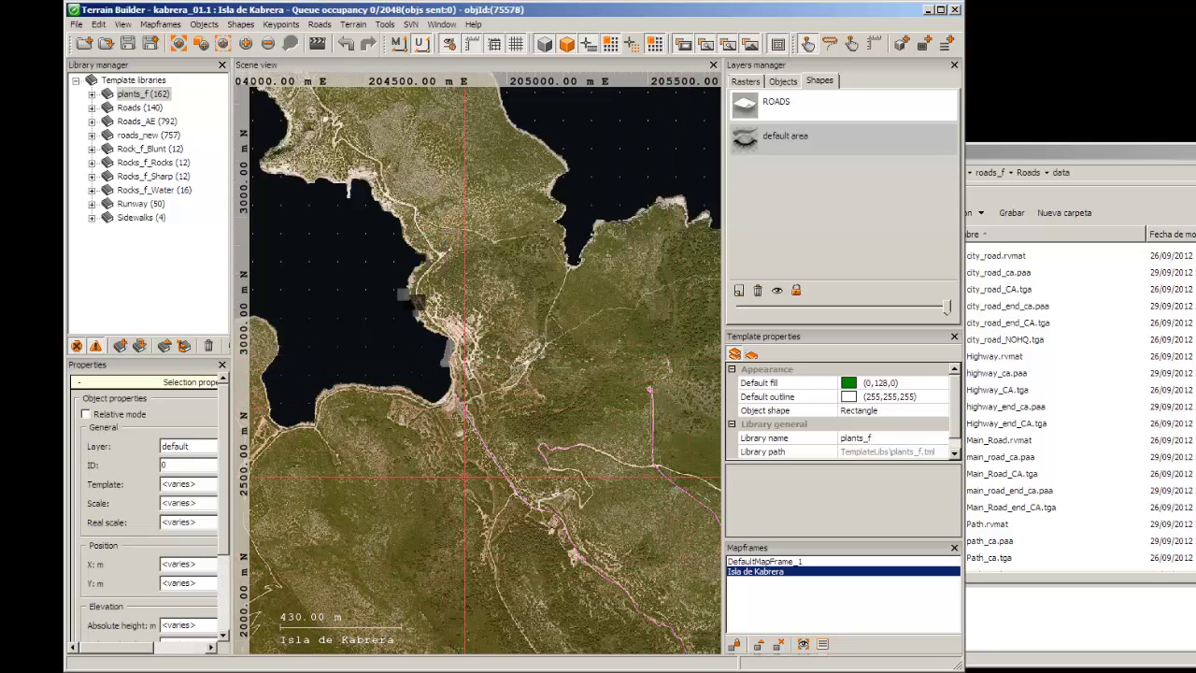
left_click(474, 540)
left_click_drag(474, 542, 674, 422)
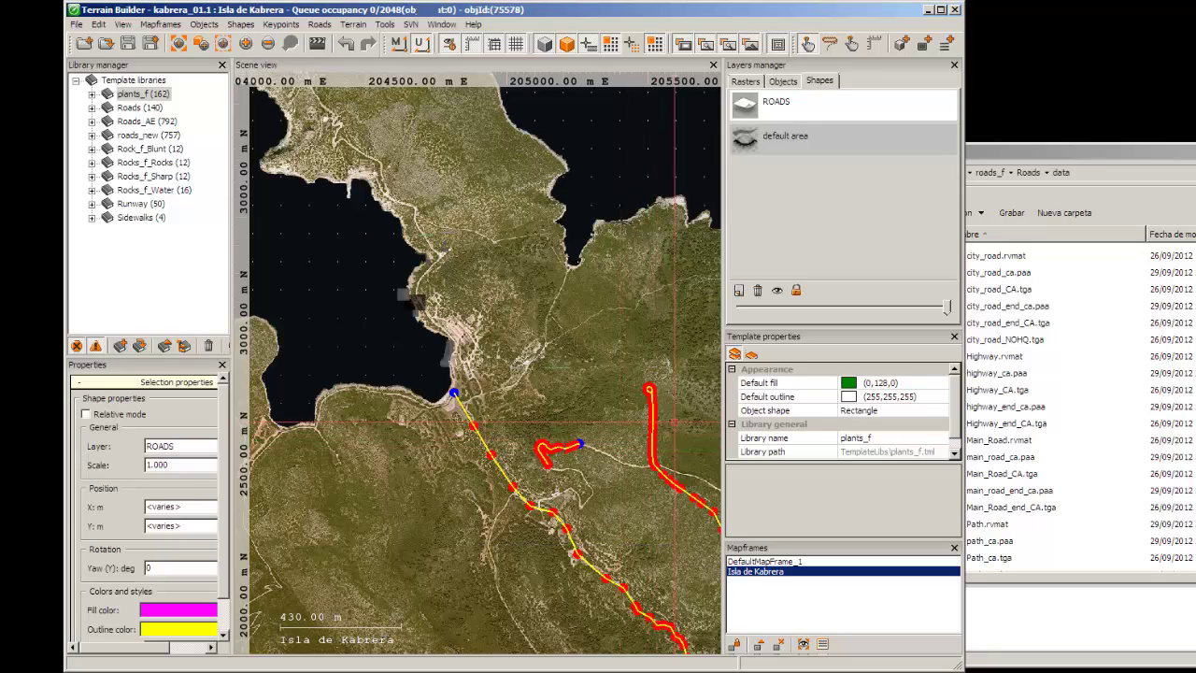
right_click(540, 447)
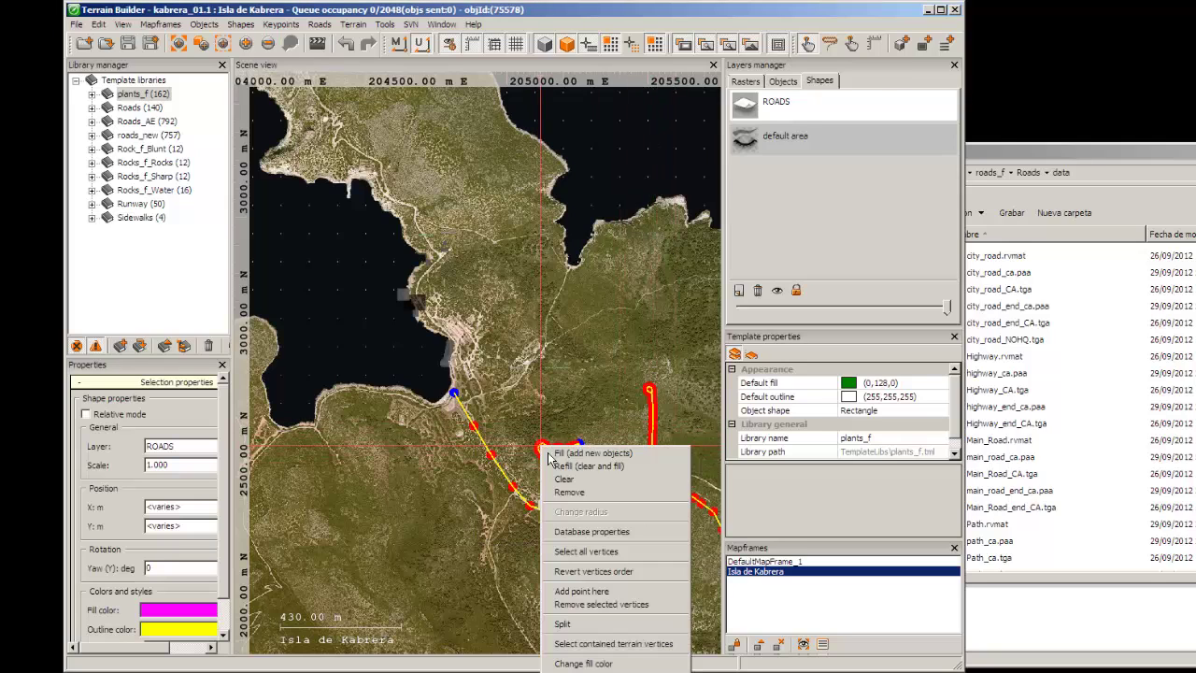
left_click(589, 534)
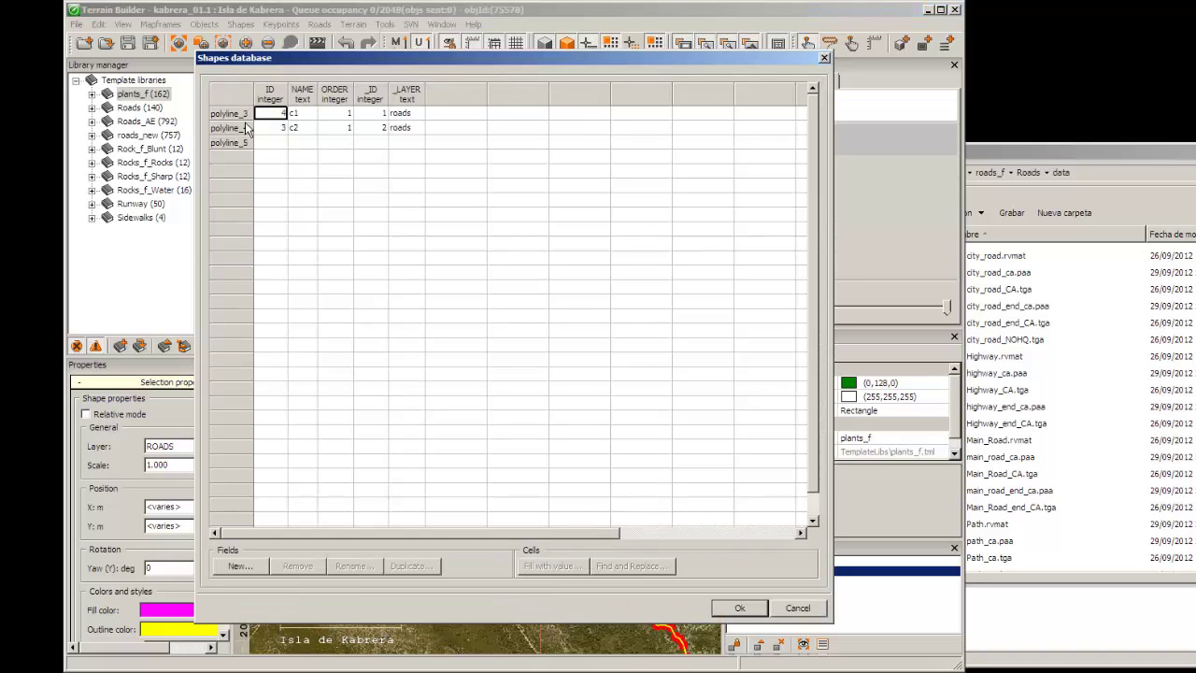
Step: Examine the polyline_5 row and the ID, NAME, ORDER, _ID and _LAYER fields in the shapes database
left_click(245, 151)
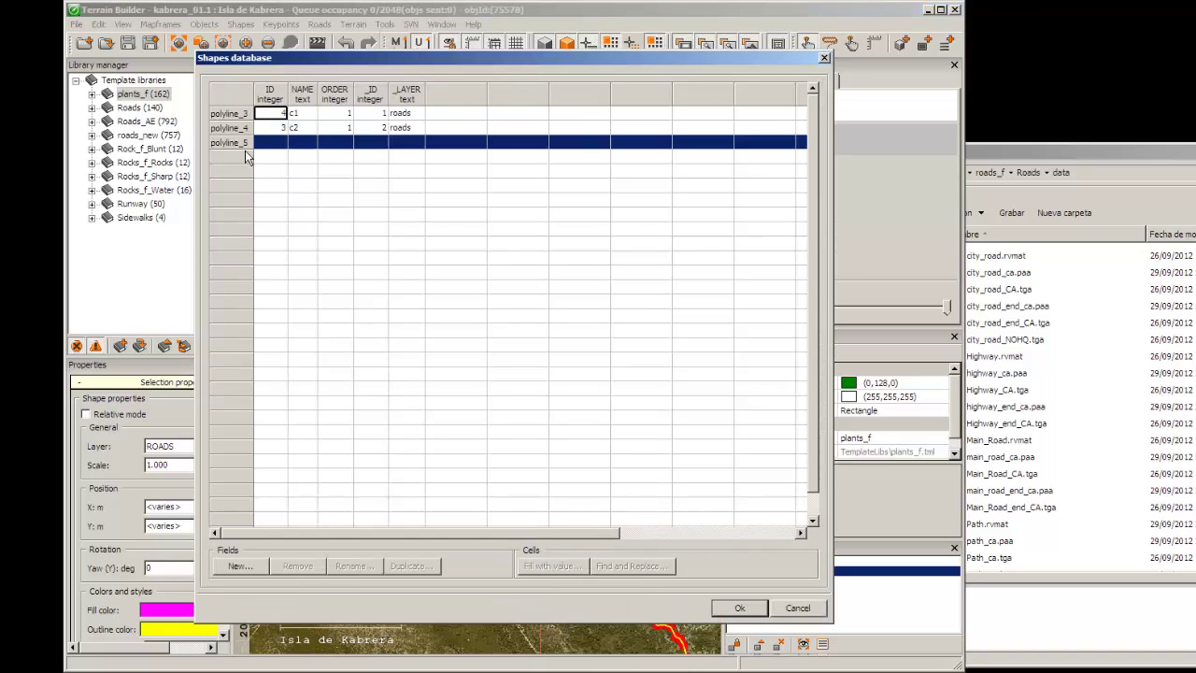
left_click_drag(459, 67, 524, 78)
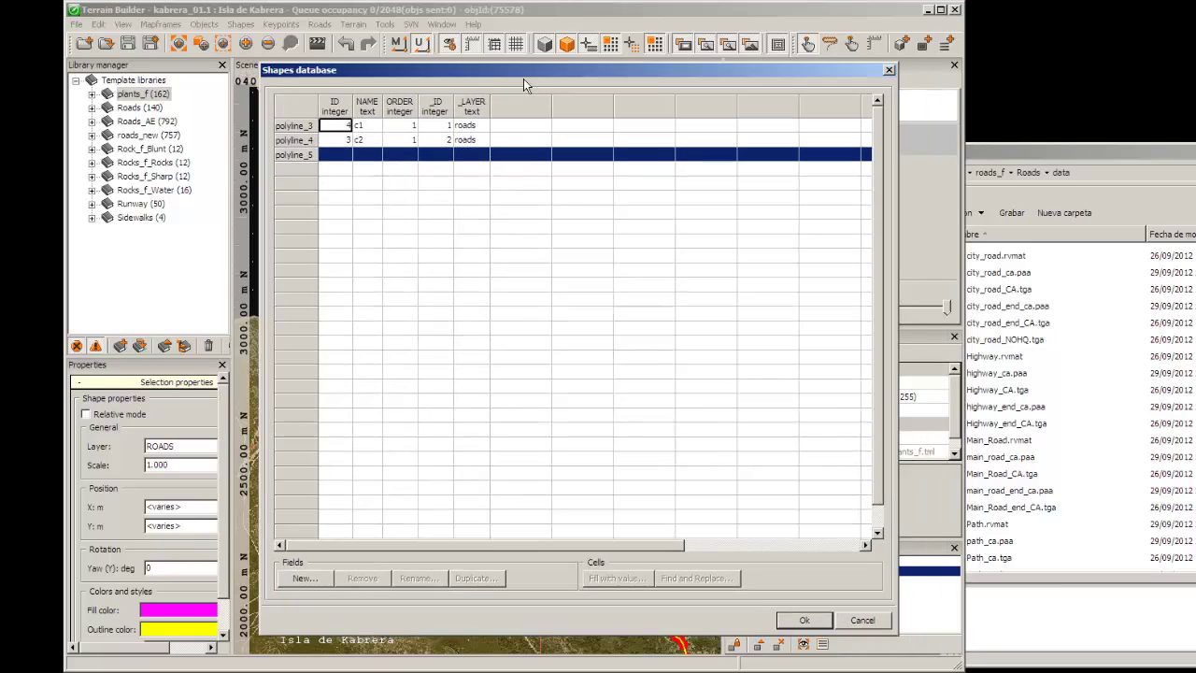
left_click(345, 114)
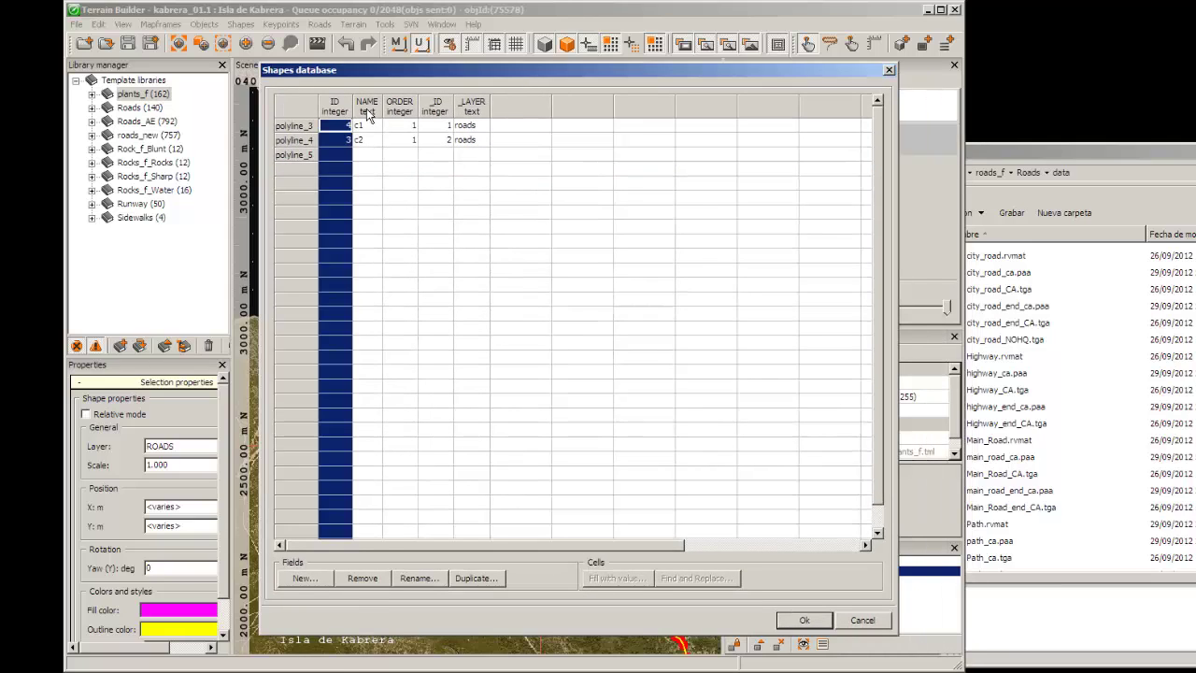
left_click(366, 109)
left_click(396, 114)
left_click(435, 111)
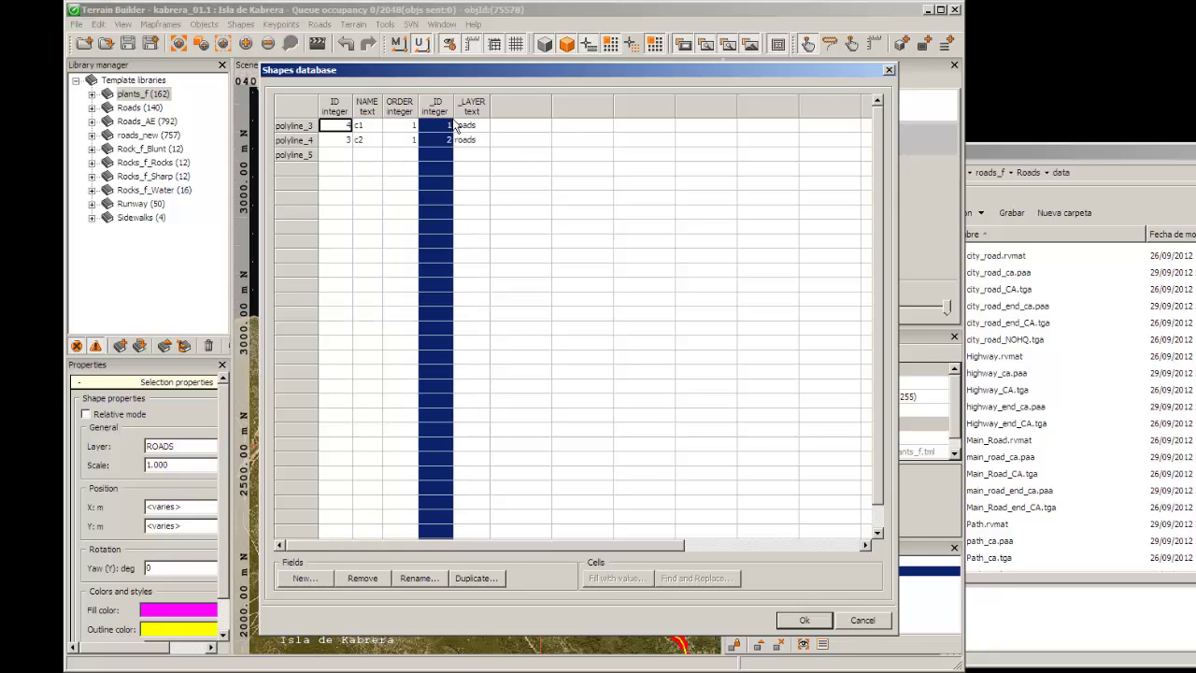
left_click(472, 119)
left_click(344, 117)
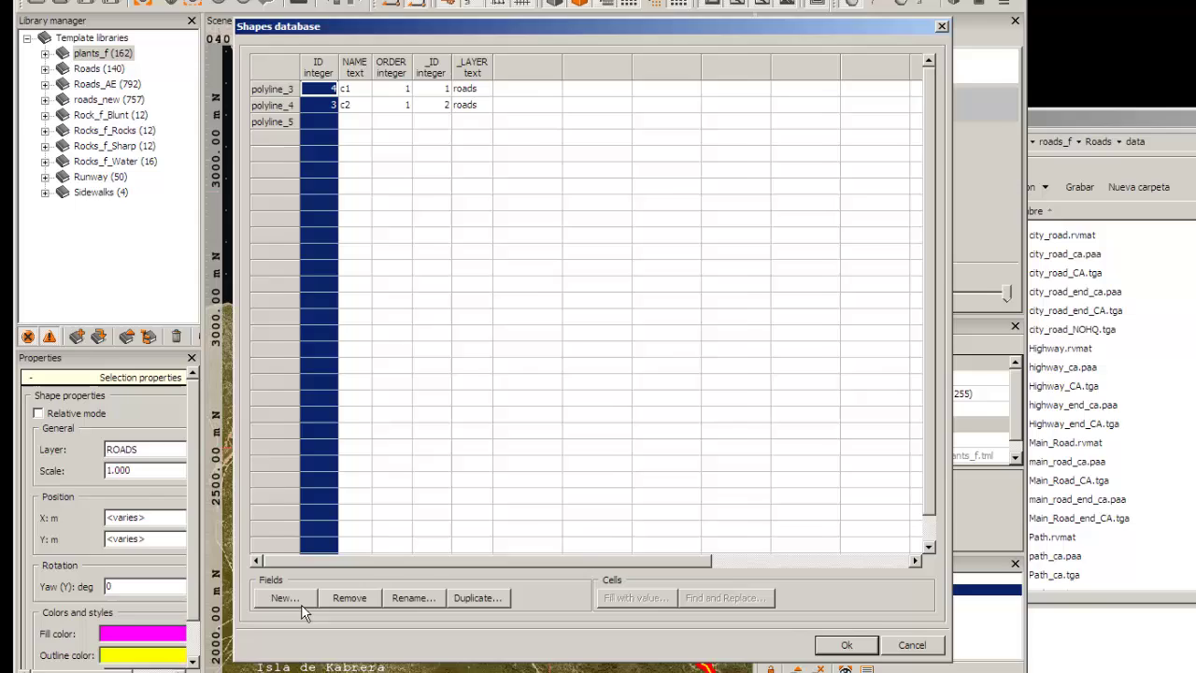
left_click(316, 579)
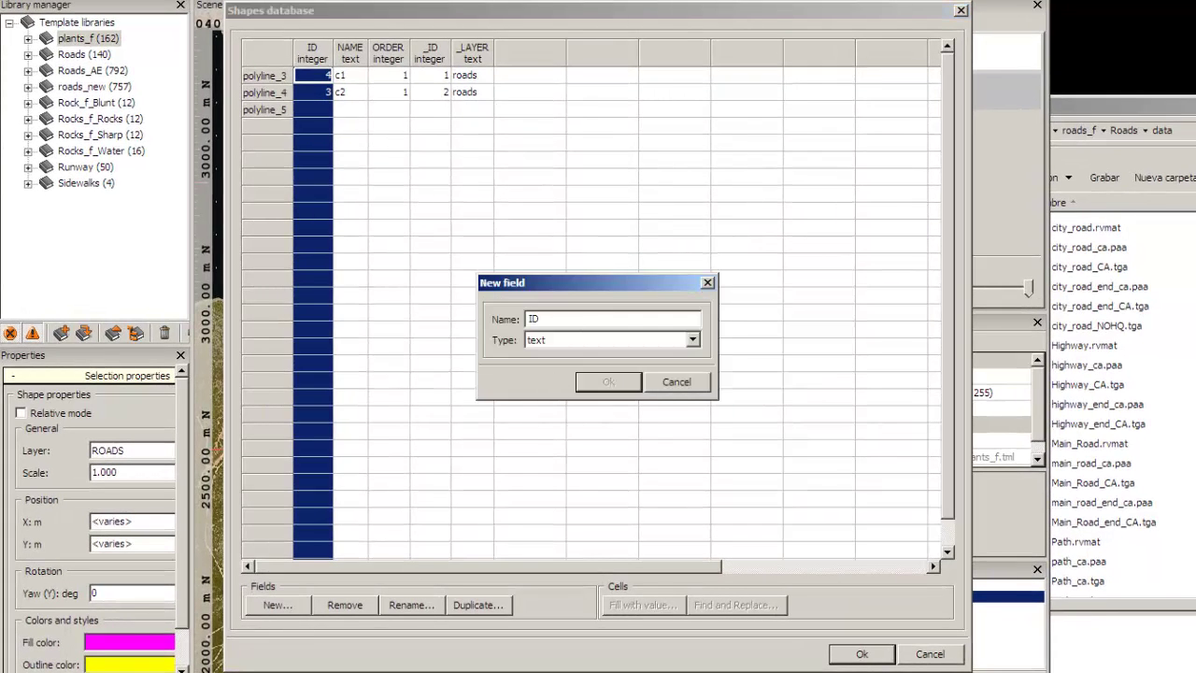
left_click(586, 343)
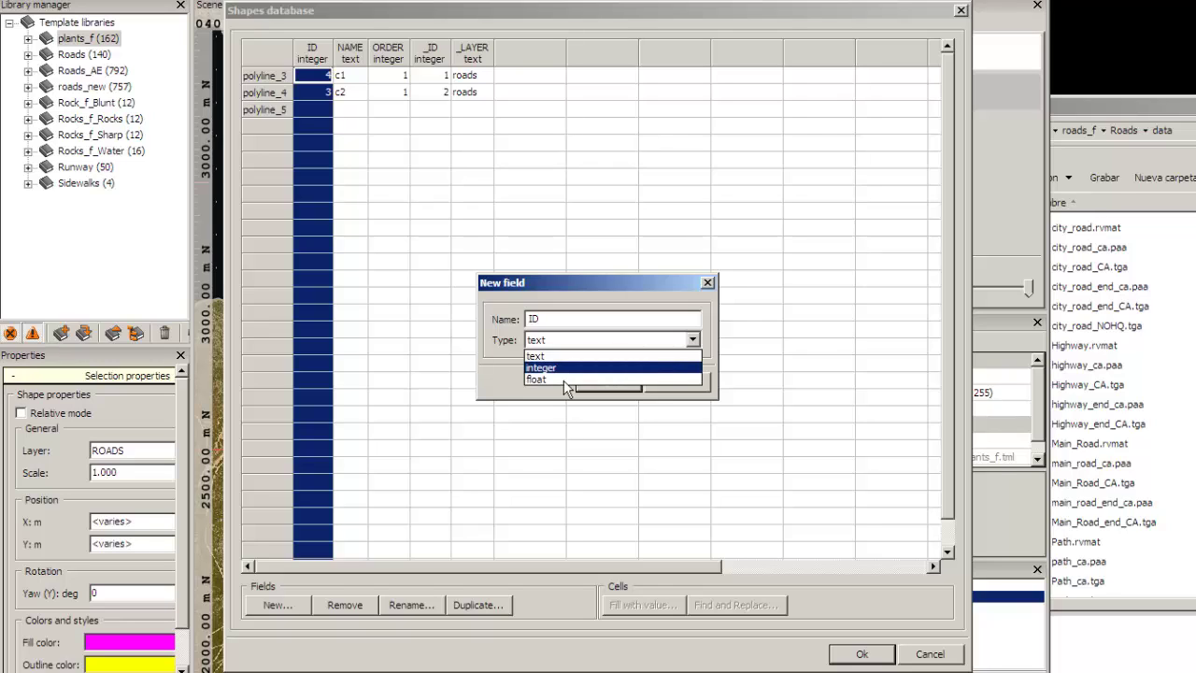
left_click(562, 368)
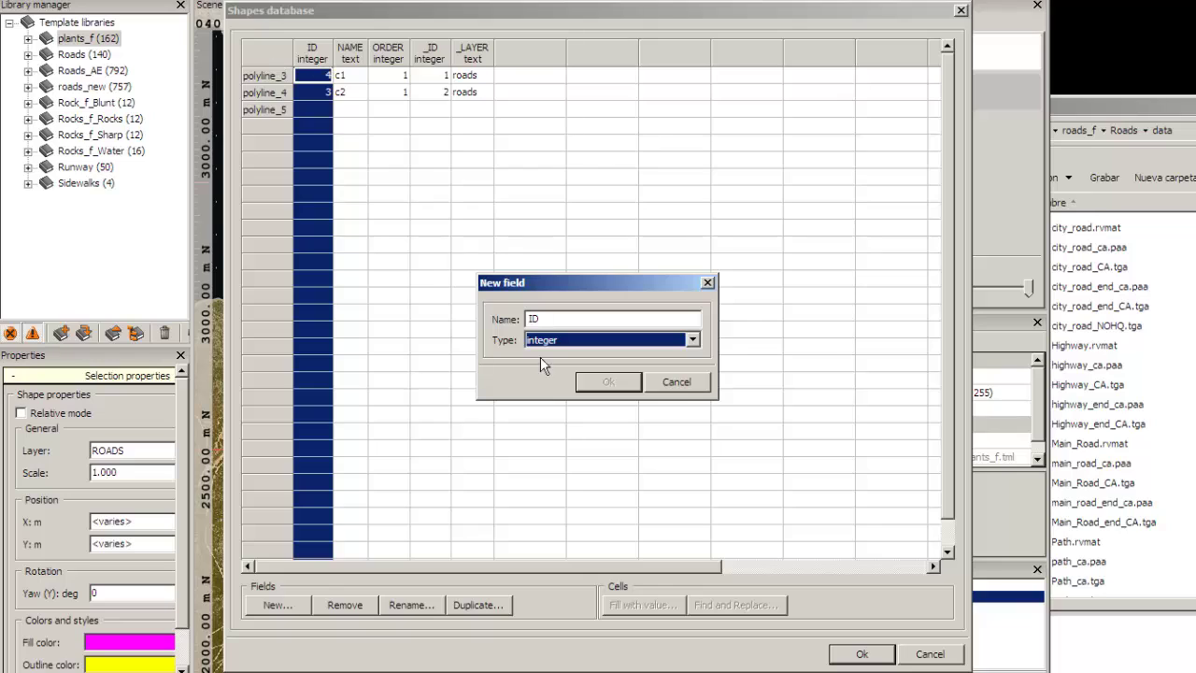
left_click_drag(690, 390, 690, 422)
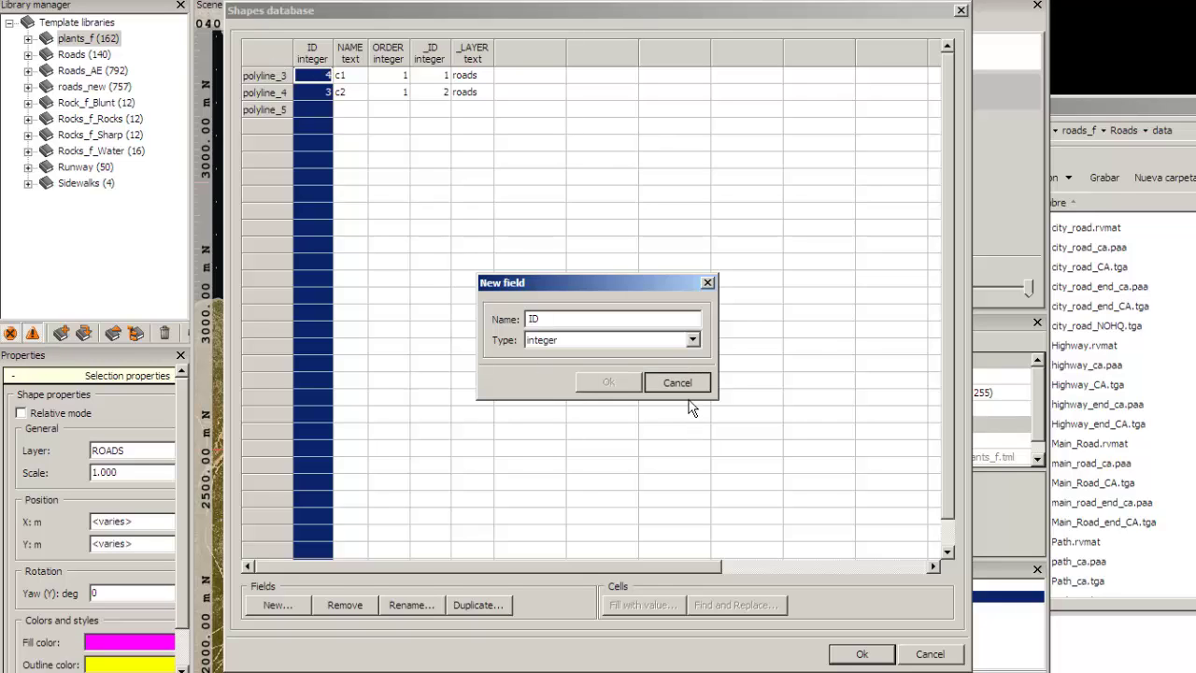
key("Escape")
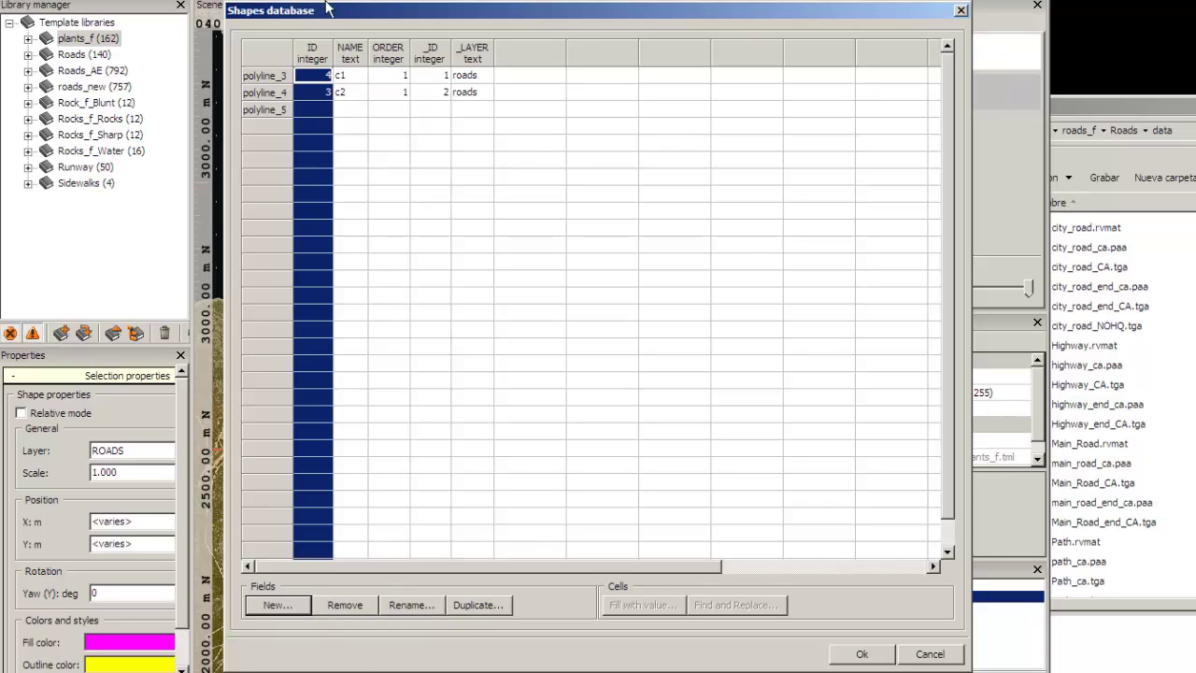
Step: Review the NAME, ORDER, _ID and _LAYER columns, and view the options for creating a new field without adding one
left_click(356, 62)
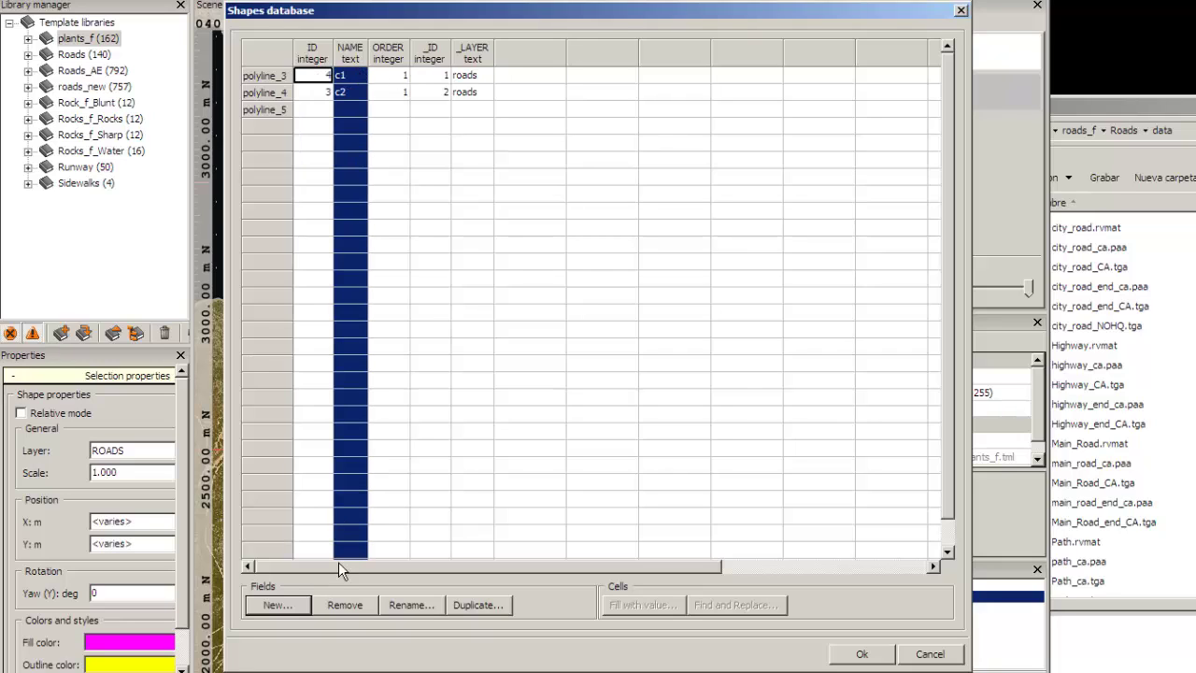
left_click(277, 606)
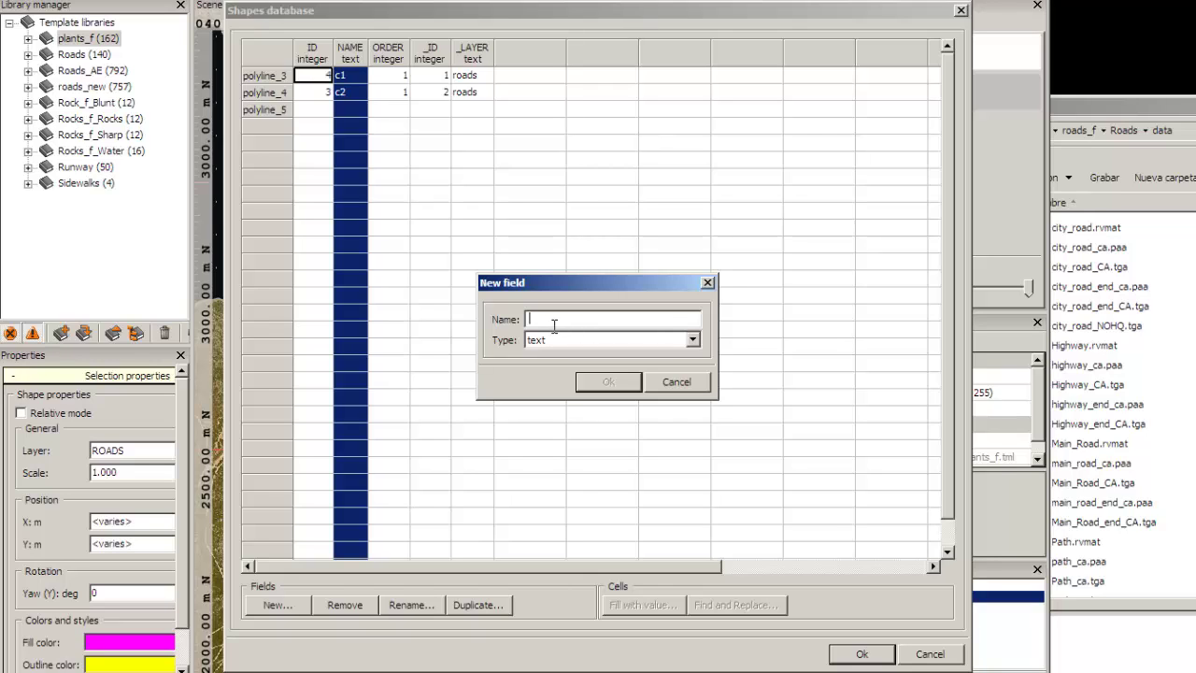
left_click(676, 381)
left_click(392, 53)
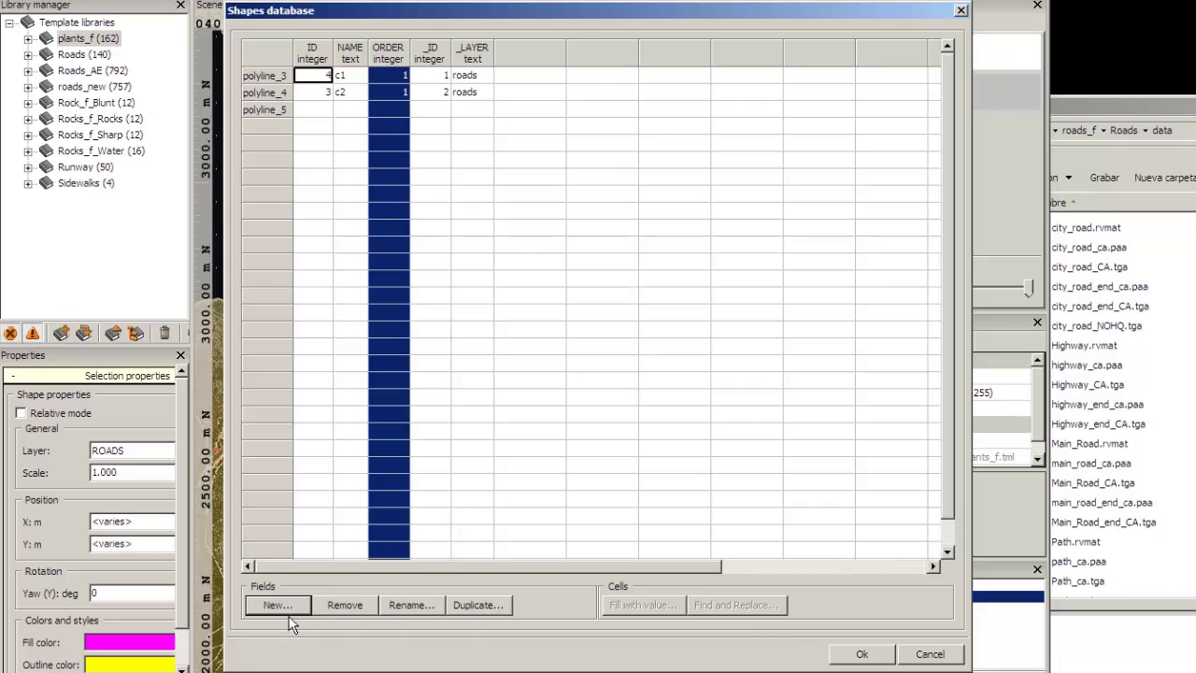
left_click(440, 59)
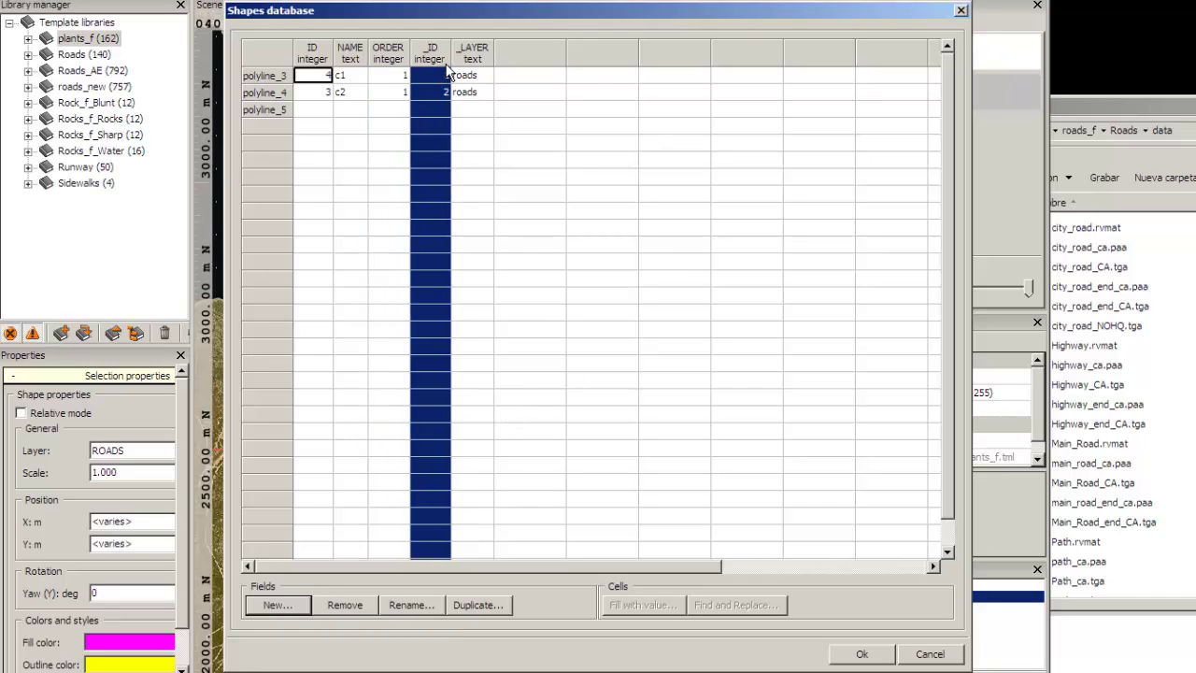
left_click(491, 56)
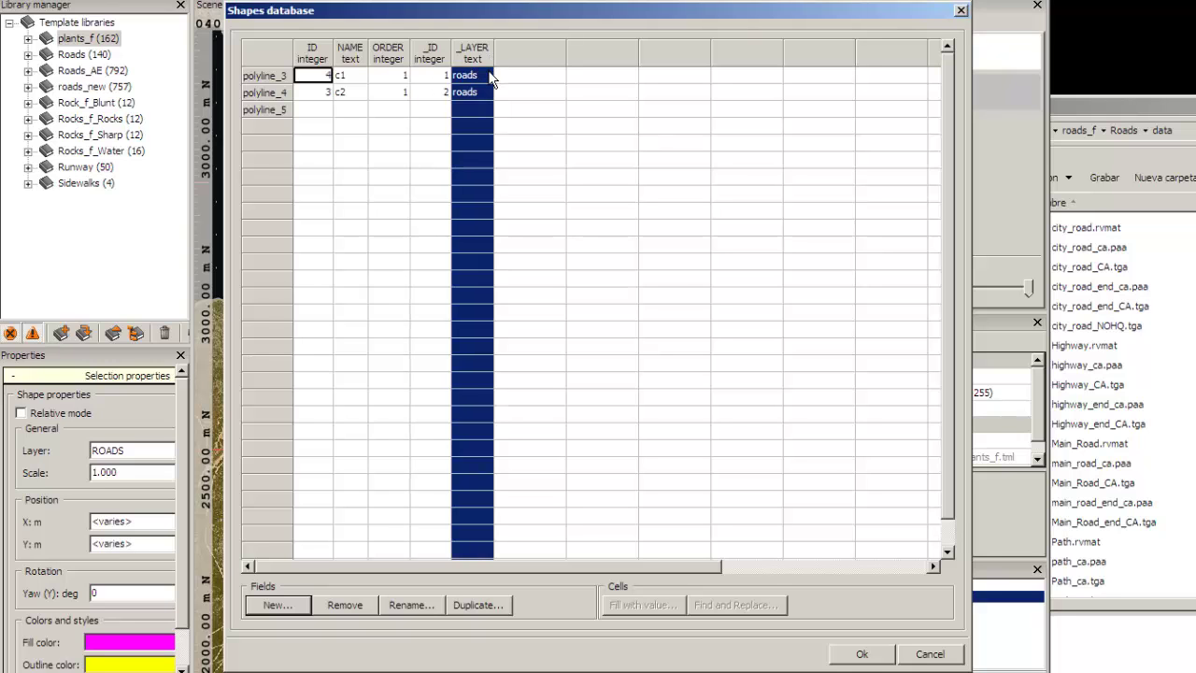
left_click(392, 130)
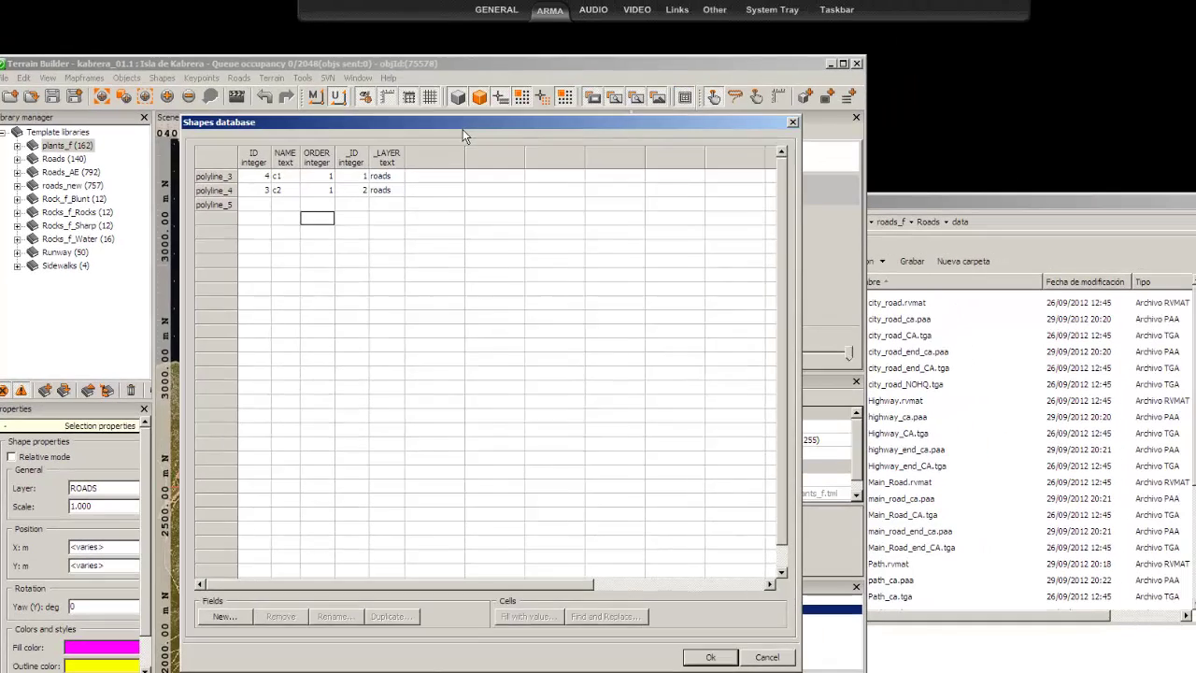
Step: Move the shapes database aside, bring the SING folder window forward, and place it over the roads data folder window
left_click_drag(425, 131, 410, 135)
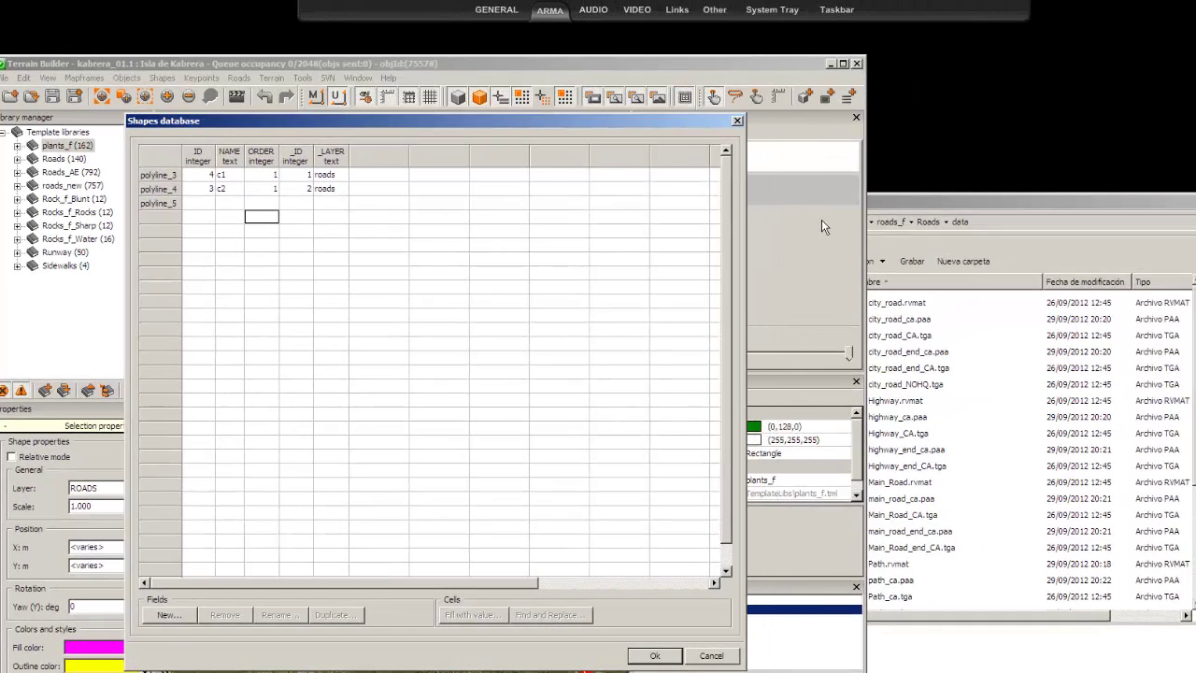
left_click(933, 227)
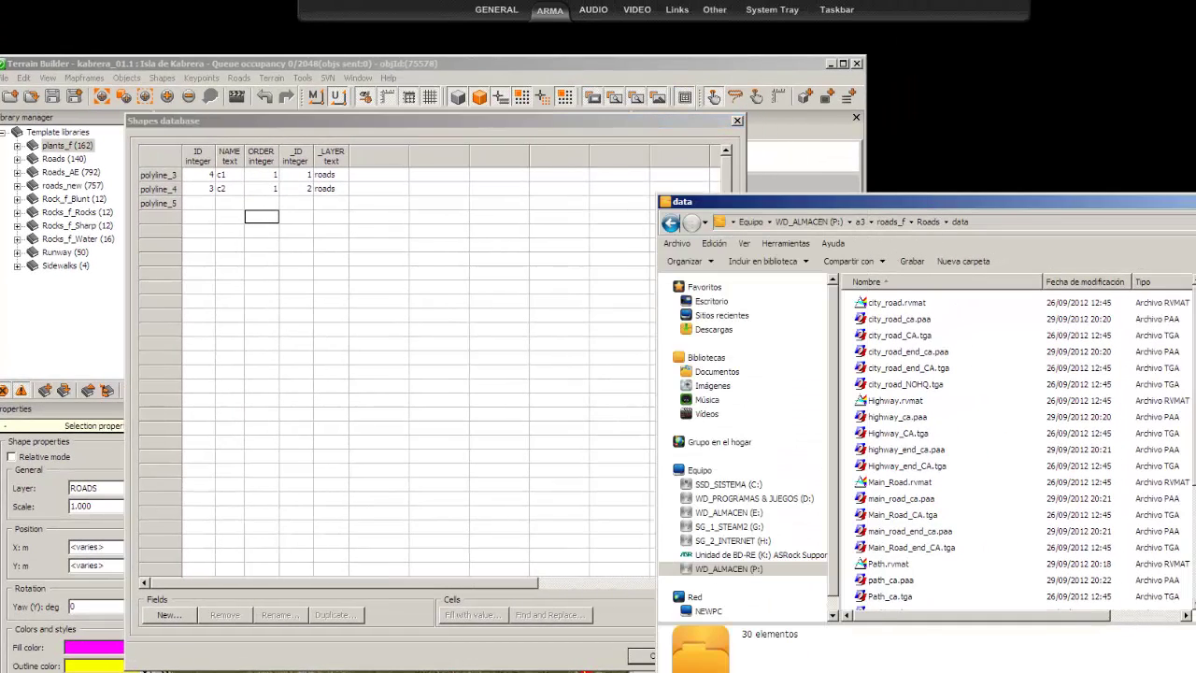
mouse_move(864, 22)
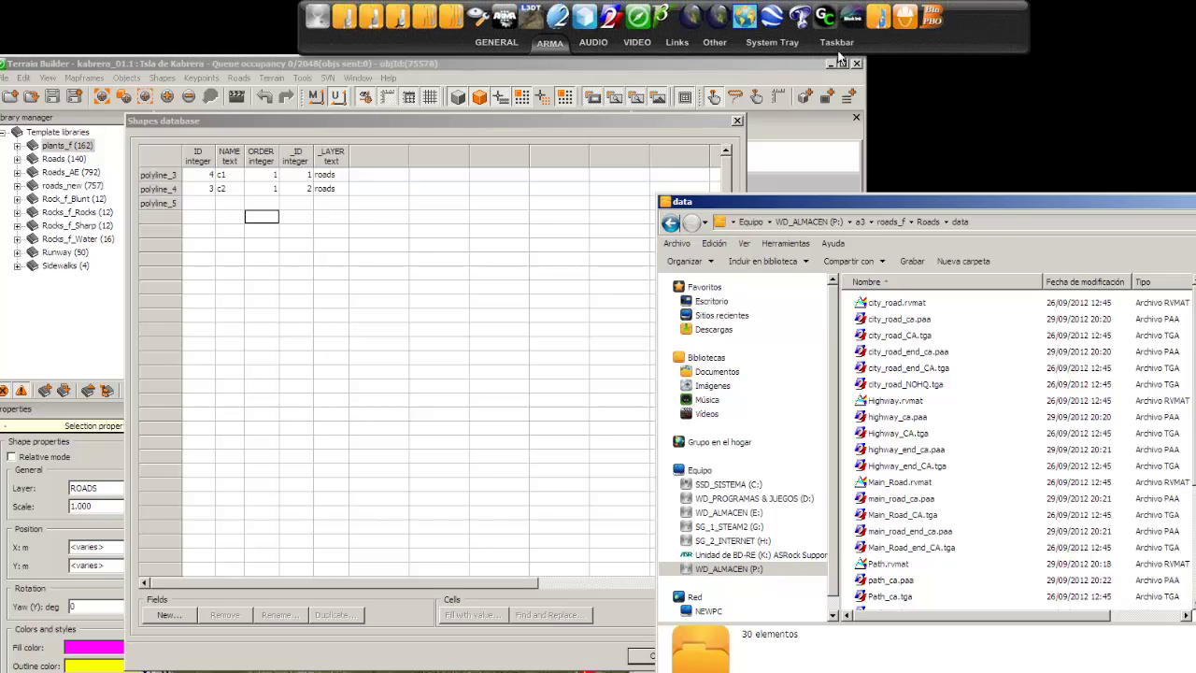
left_click(837, 43)
right_click(433, 36)
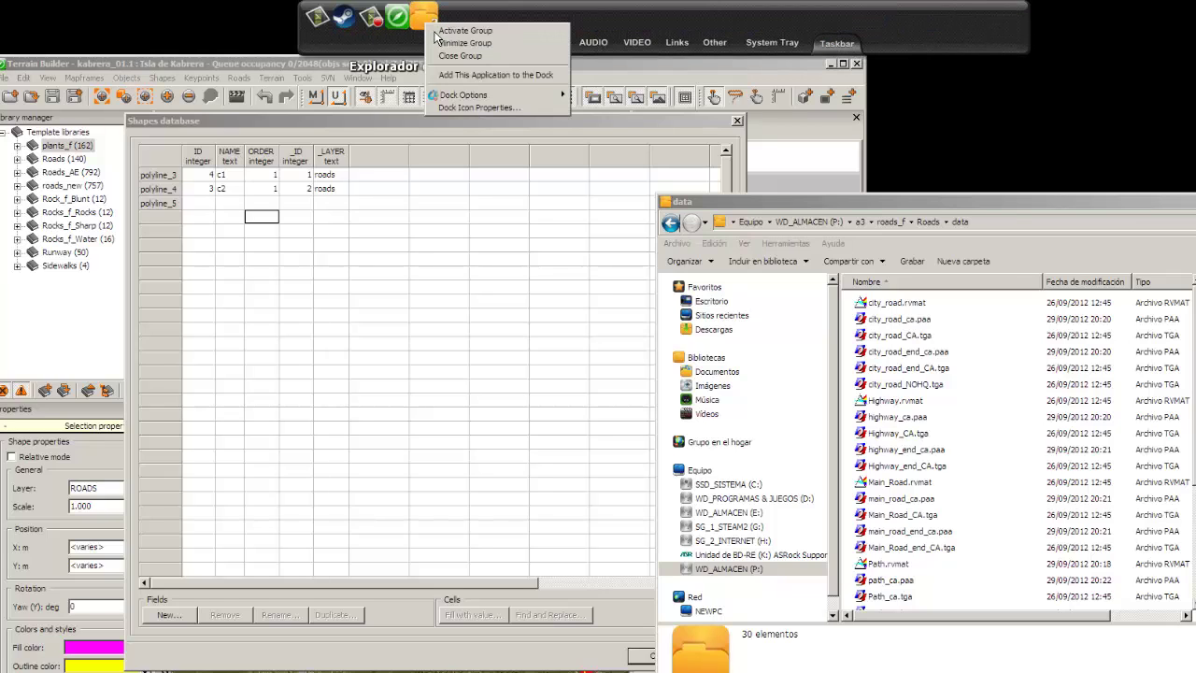
left_click(429, 26)
left_click(427, 22)
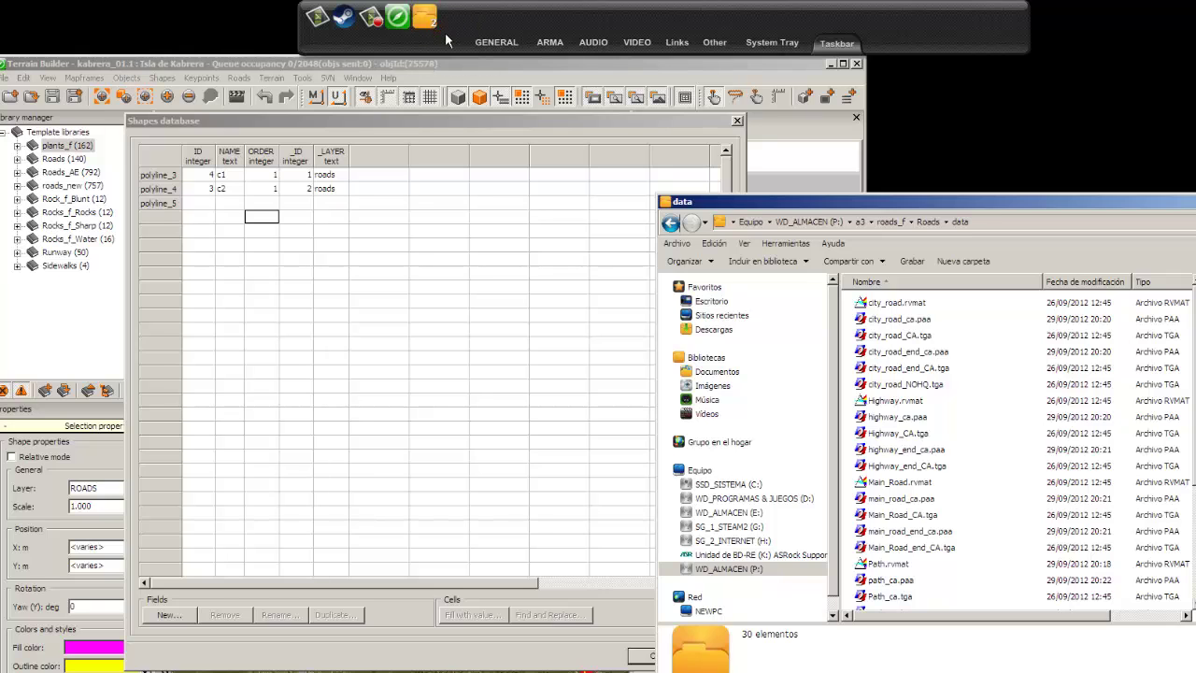
left_click(463, 42)
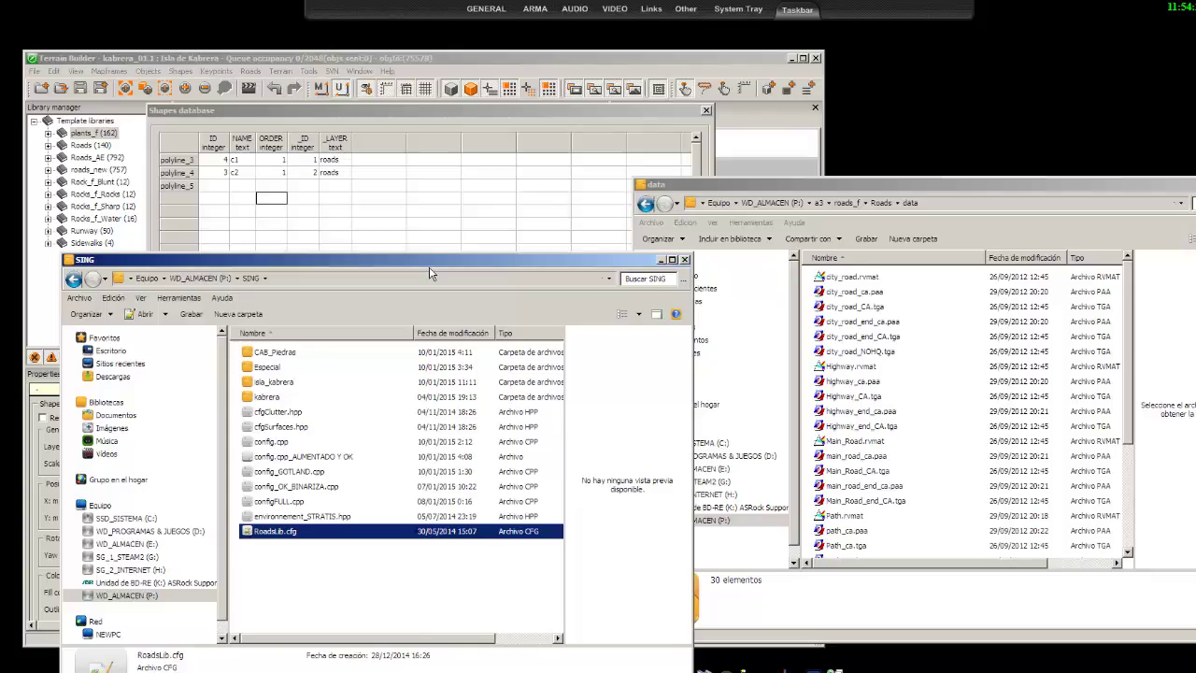
left_click_drag(430, 272, 959, 187)
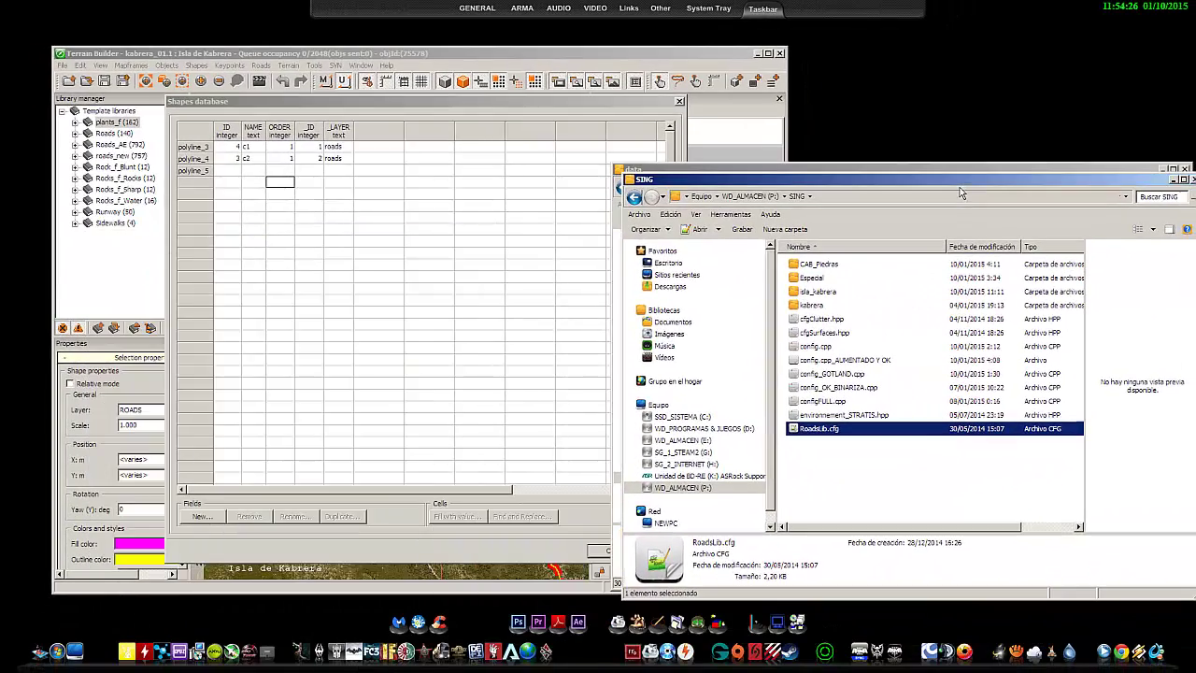
Step: Open RoadsLib.cfg from the SING folder in Notepad++ and arrange its window so the road classes are readable
double_click(824, 430)
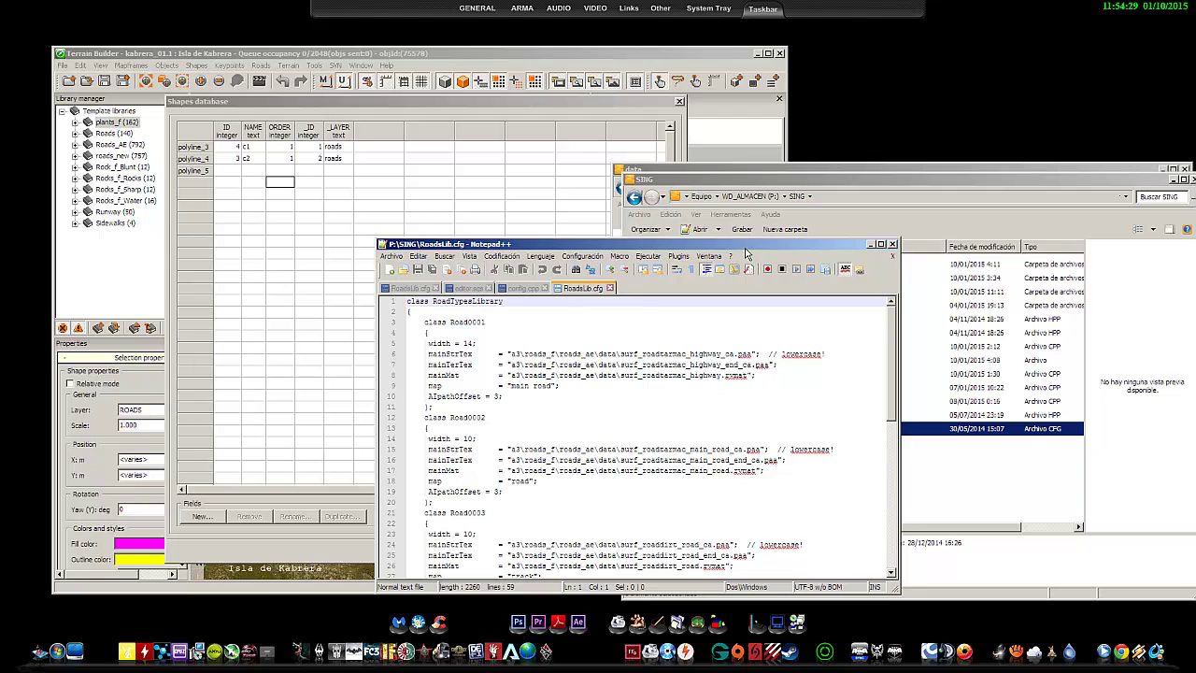
left_click_drag(662, 244, 795, 266)
left_click(852, 175)
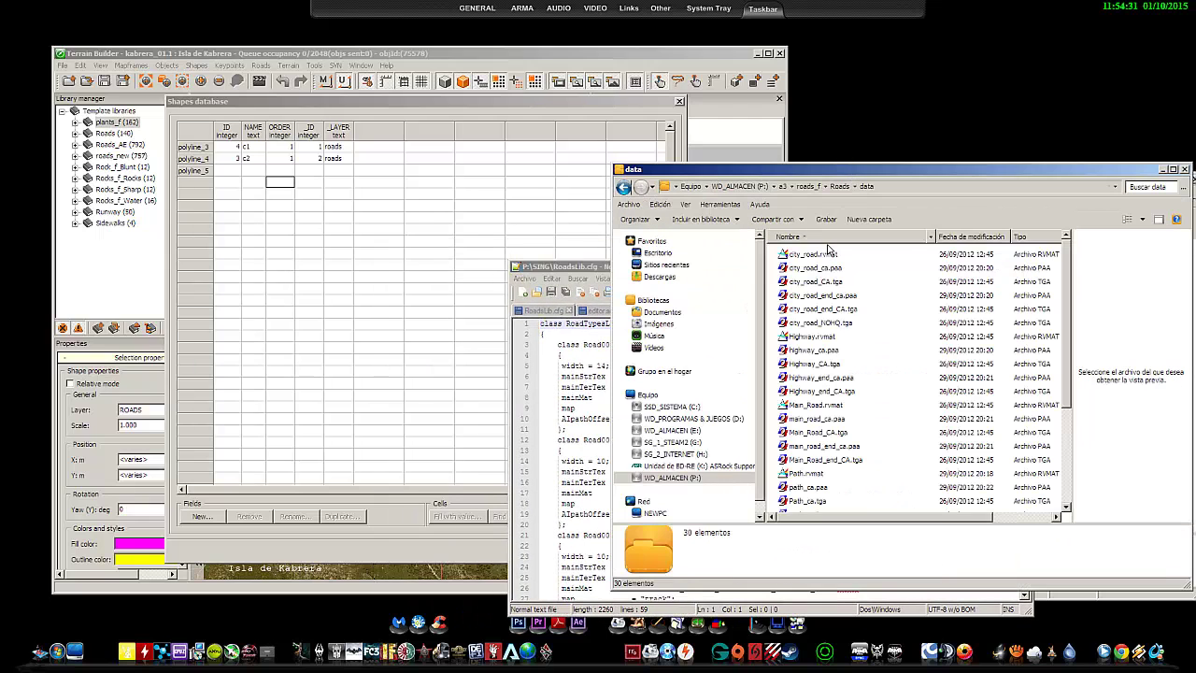
left_click(568, 267)
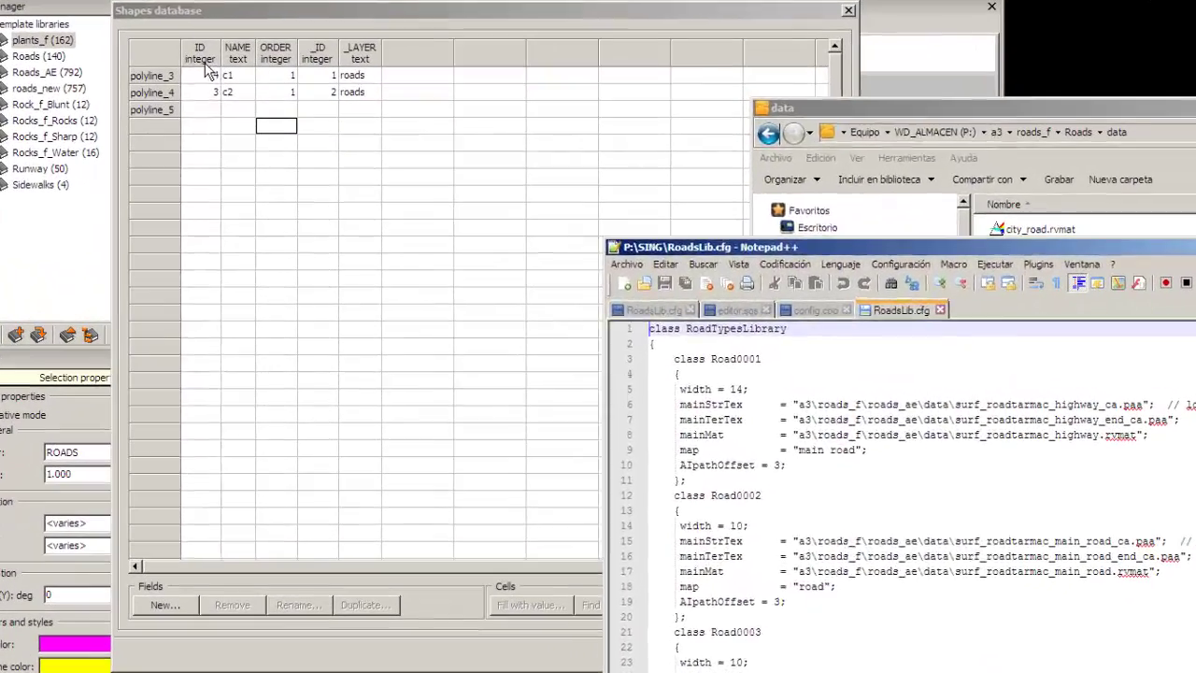
left_click(205, 67)
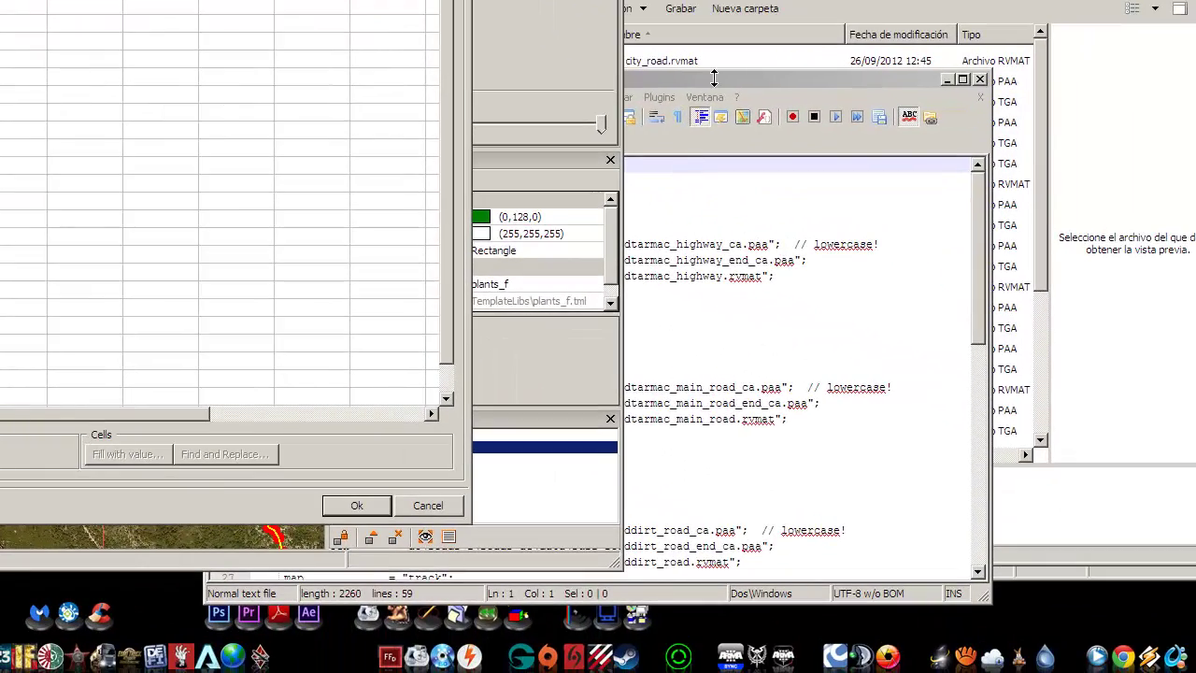
left_click(746, 92)
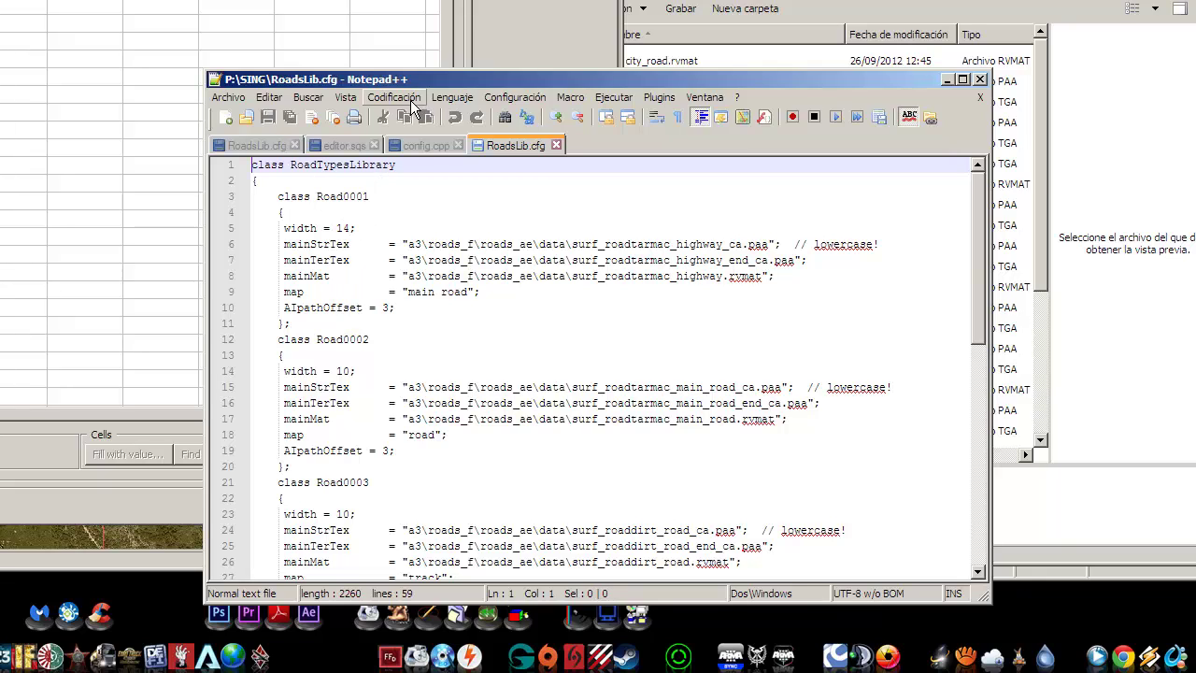
left_click_drag(391, 79, 309, 81)
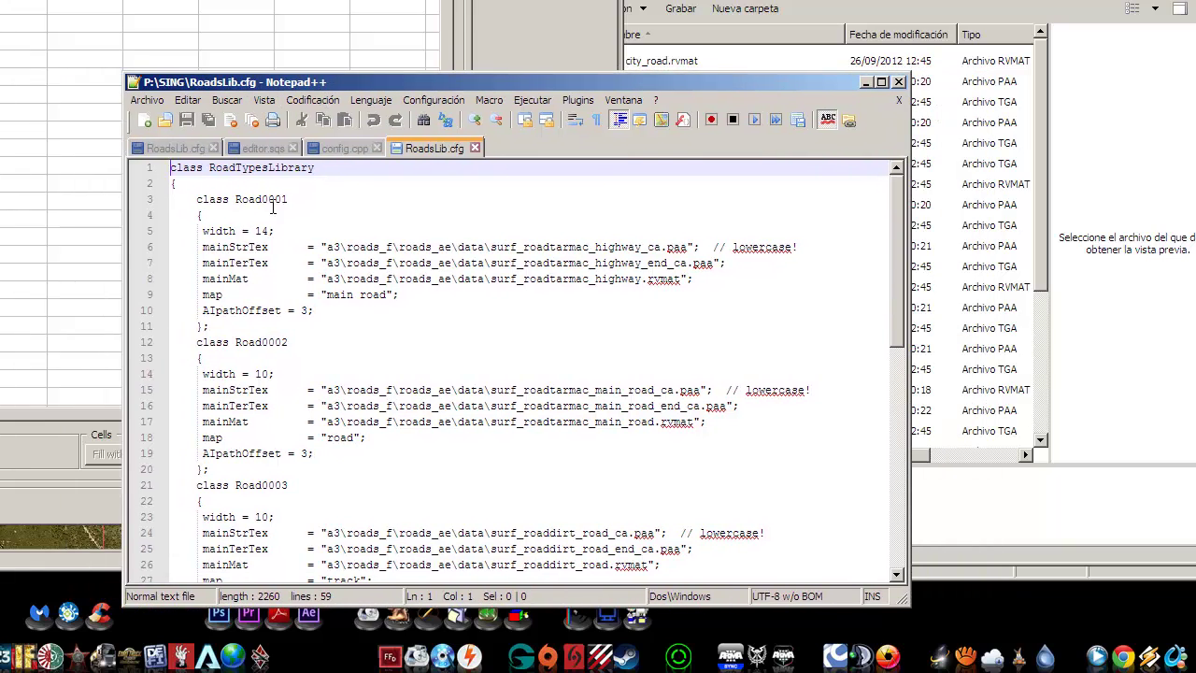
Step: Examine the class definitions Road0001 through Road0006 in RoadsLib.cfg, from the first class to the end of the file
left_click_drag(196, 200, 297, 208)
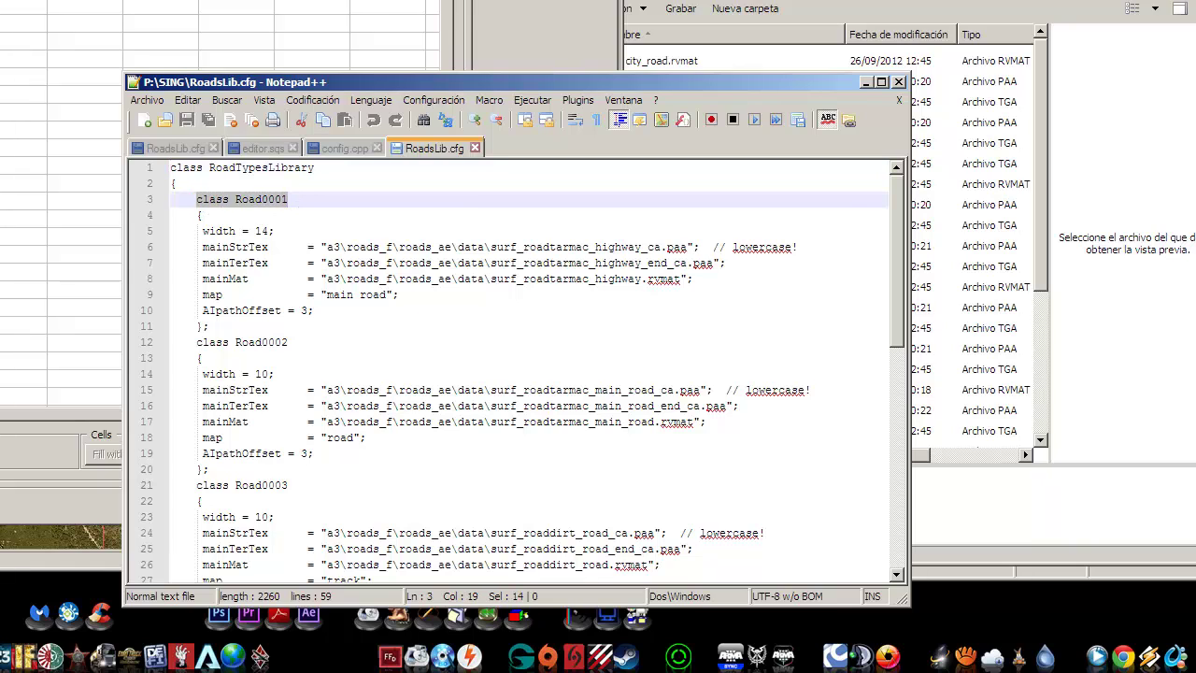
scroll(461, 337, "down", 3)
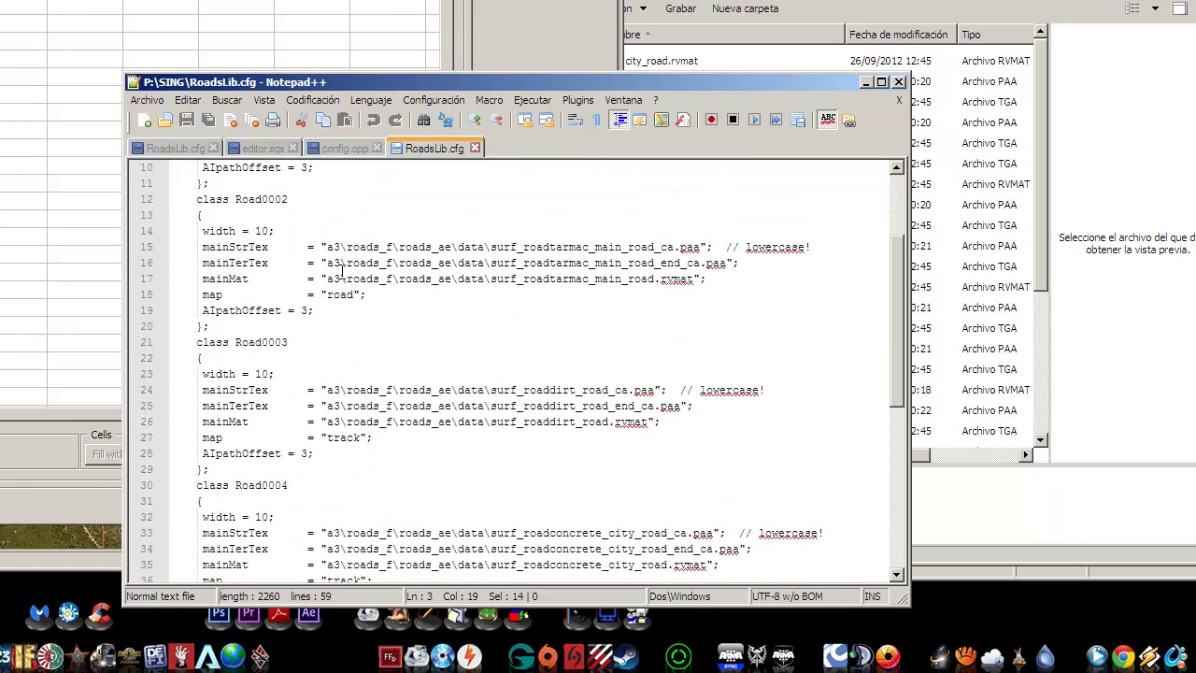
left_click(283, 345)
left_click(277, 503)
scroll(278, 505, "down", 5)
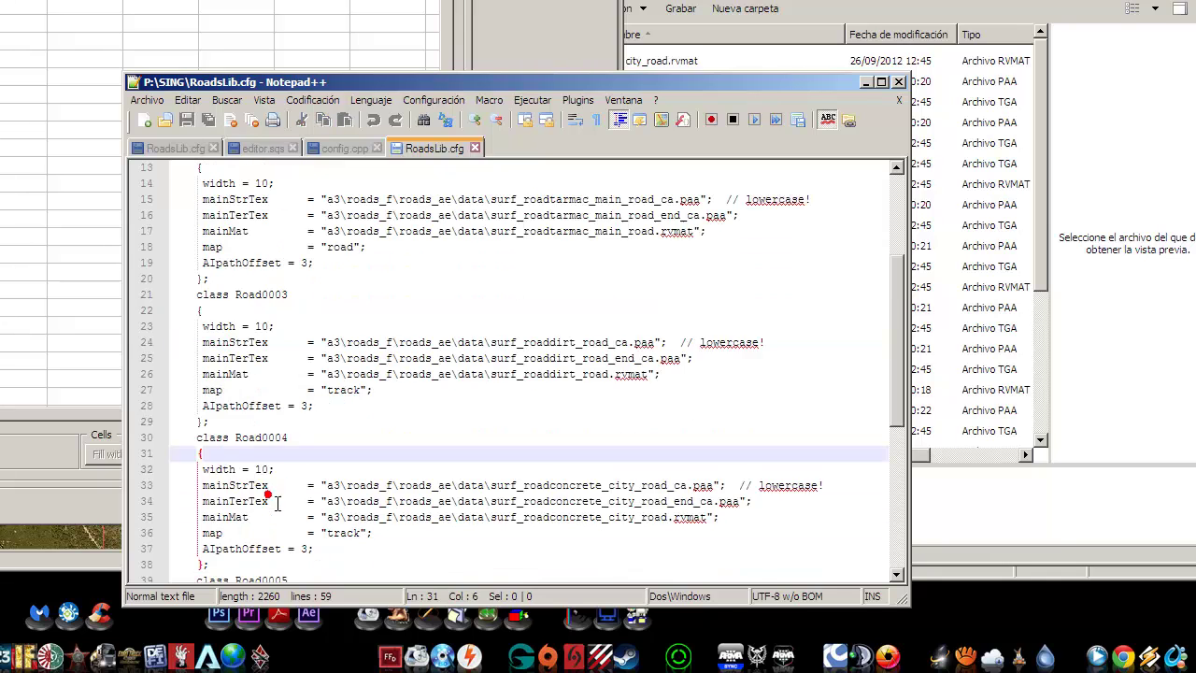
scroll(290, 509, "down", 3)
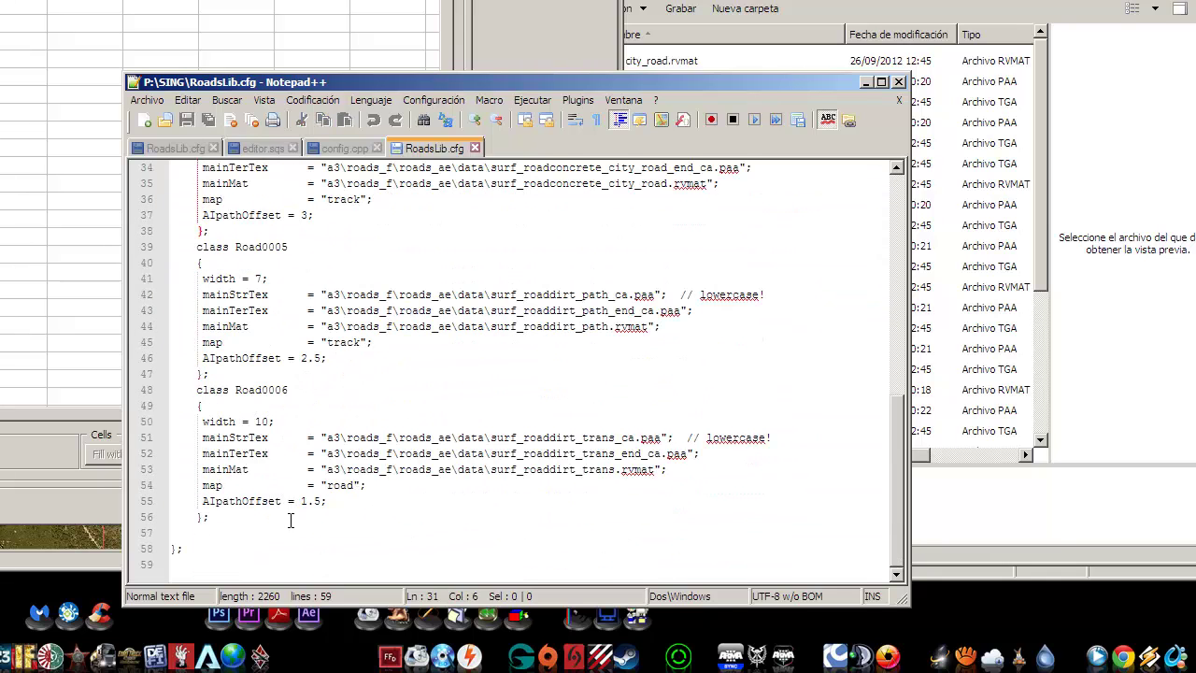
scroll(291, 520, "up", 11)
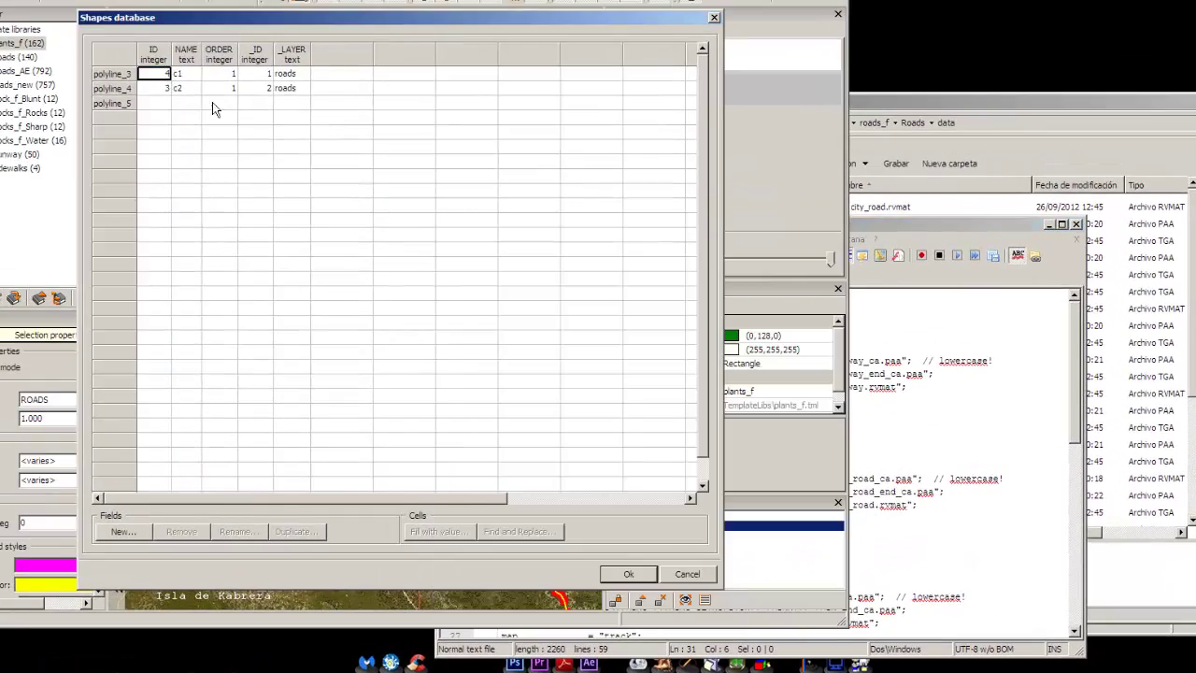
Step: Check the texture and material paths of the Road0001, Road0002 and Road0003 classes in RoadsLib.cfg
left_click(890, 457)
left_click(643, 395)
left_click(653, 510)
left_click(652, 611)
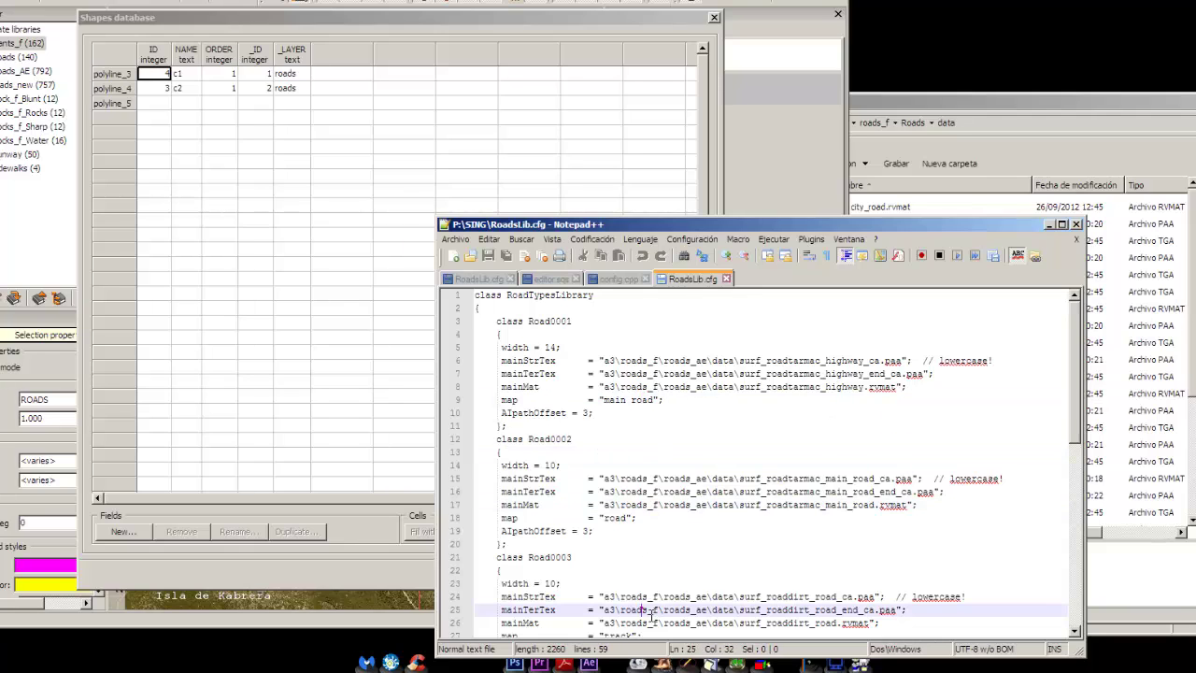
Step: View the city_road_ca.paa and highway_ca.paa textures from the roads data folder in Texture Viewer, closing each one
left_click(1084, 171)
left_click(879, 228)
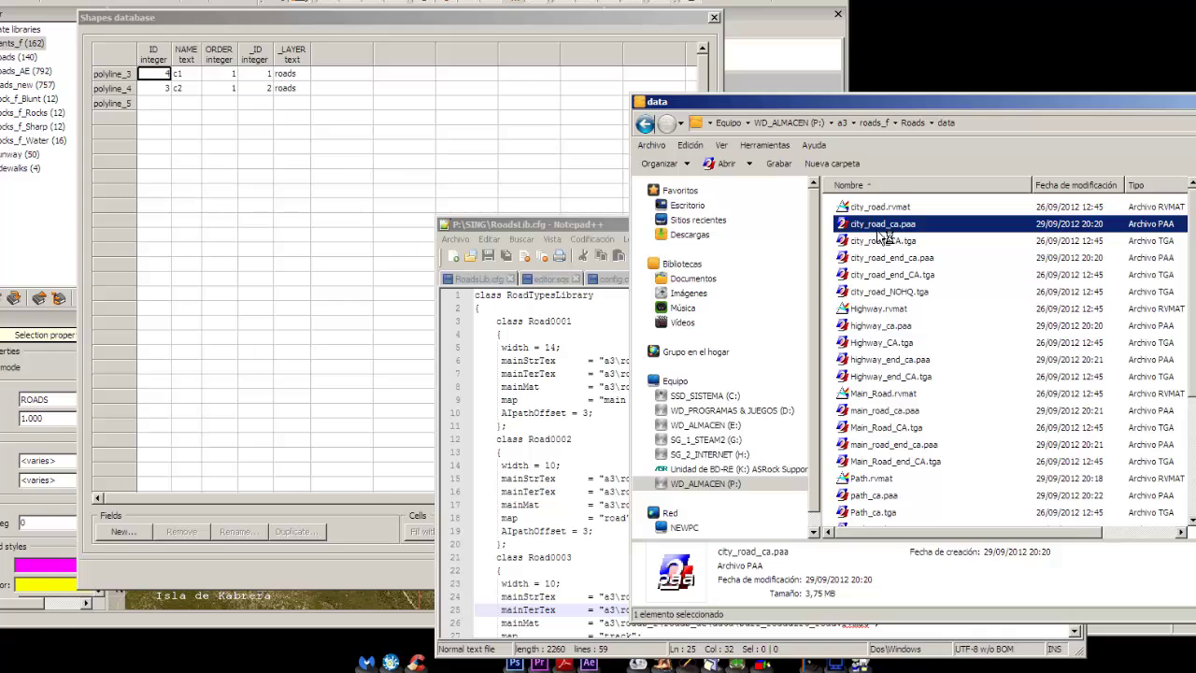
double_click(879, 228)
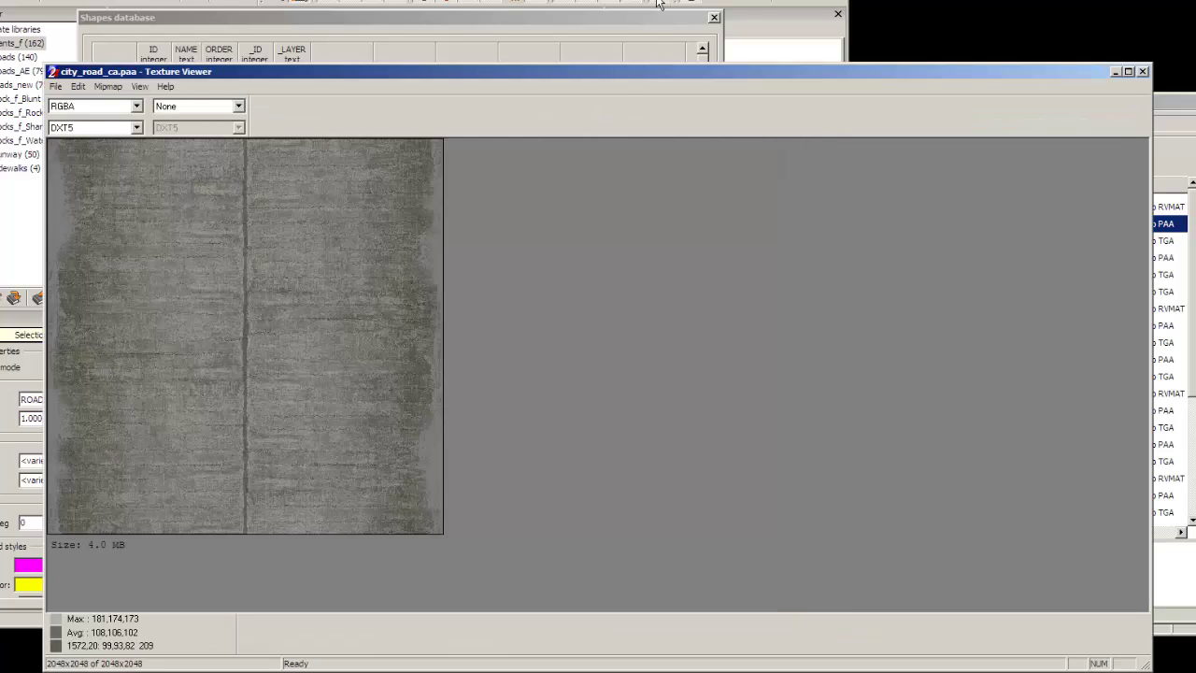
left_click(1142, 72)
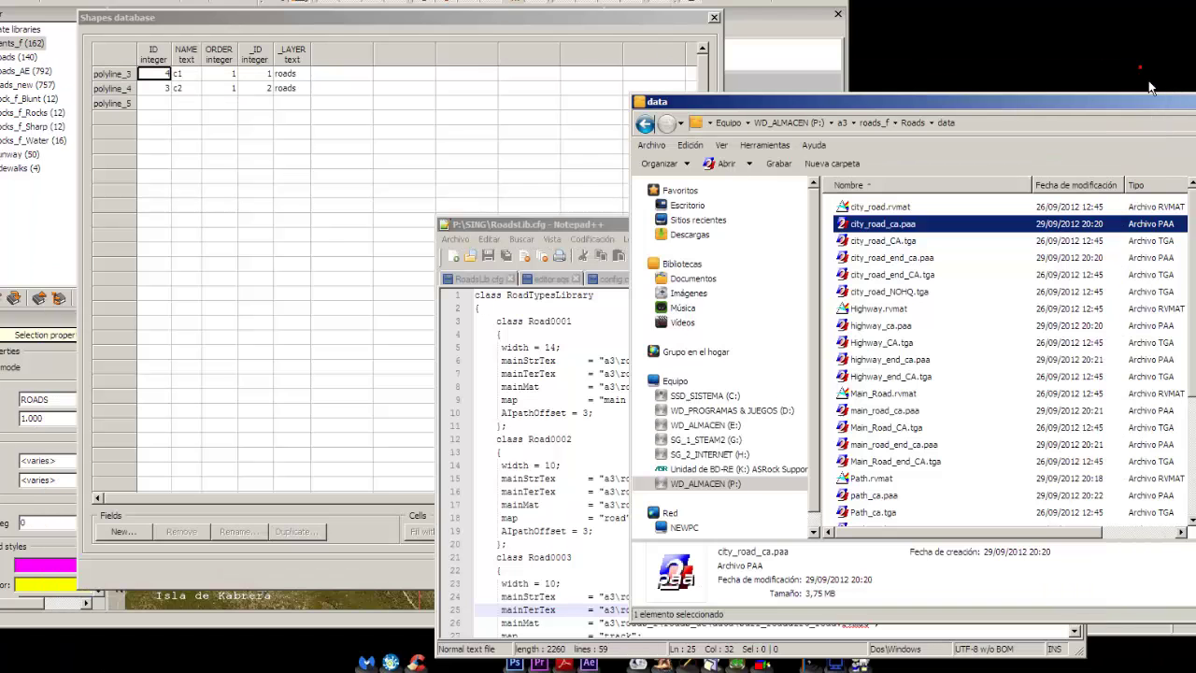
left_click(888, 327)
double_click(890, 329)
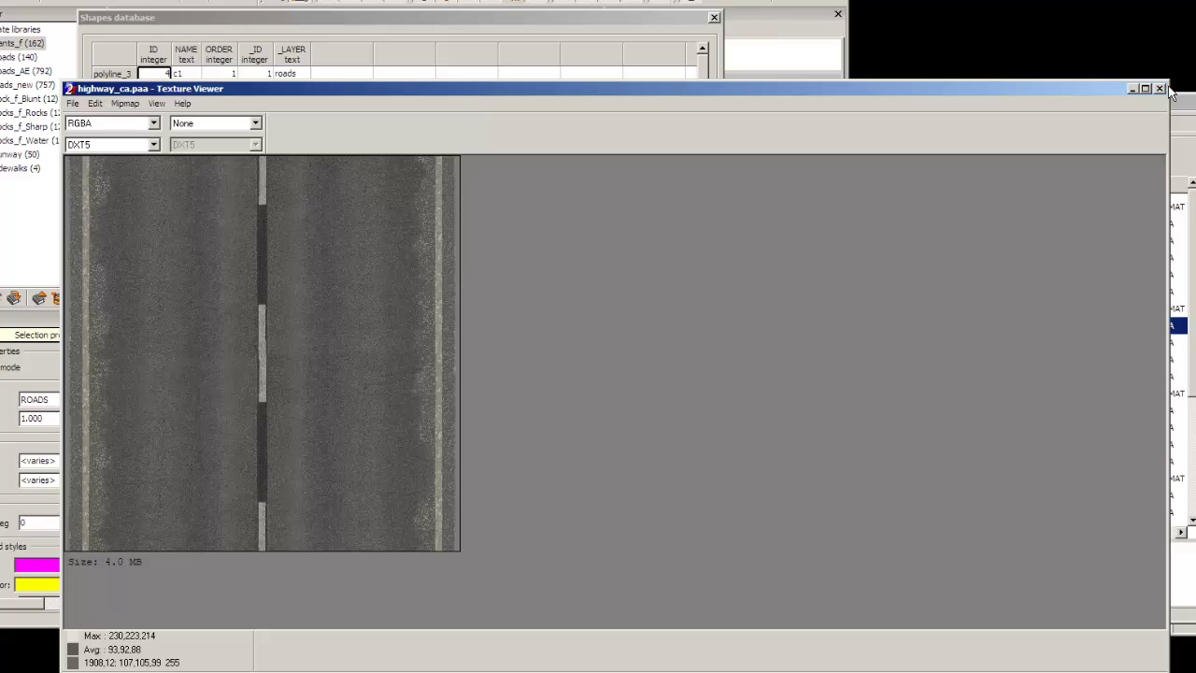
left_click(1160, 88)
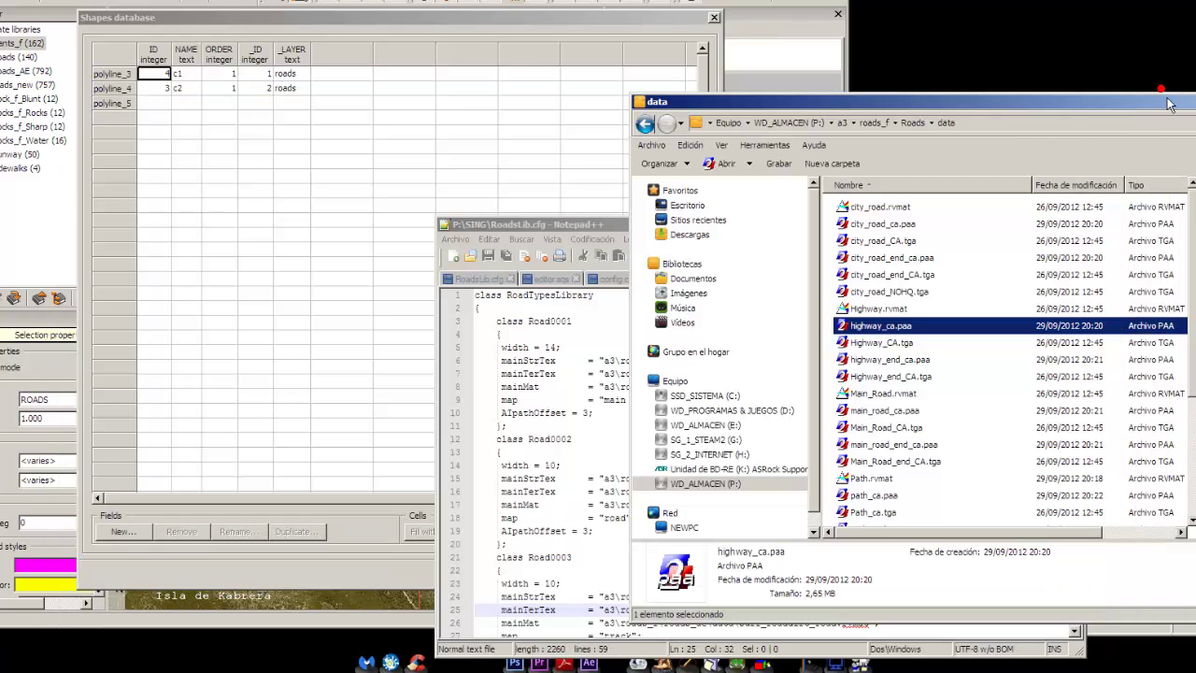
Step: View the main_road_ca.paa and path_ca.paa textures in Texture Viewer, closing each one
left_click(869, 412)
double_click(875, 419)
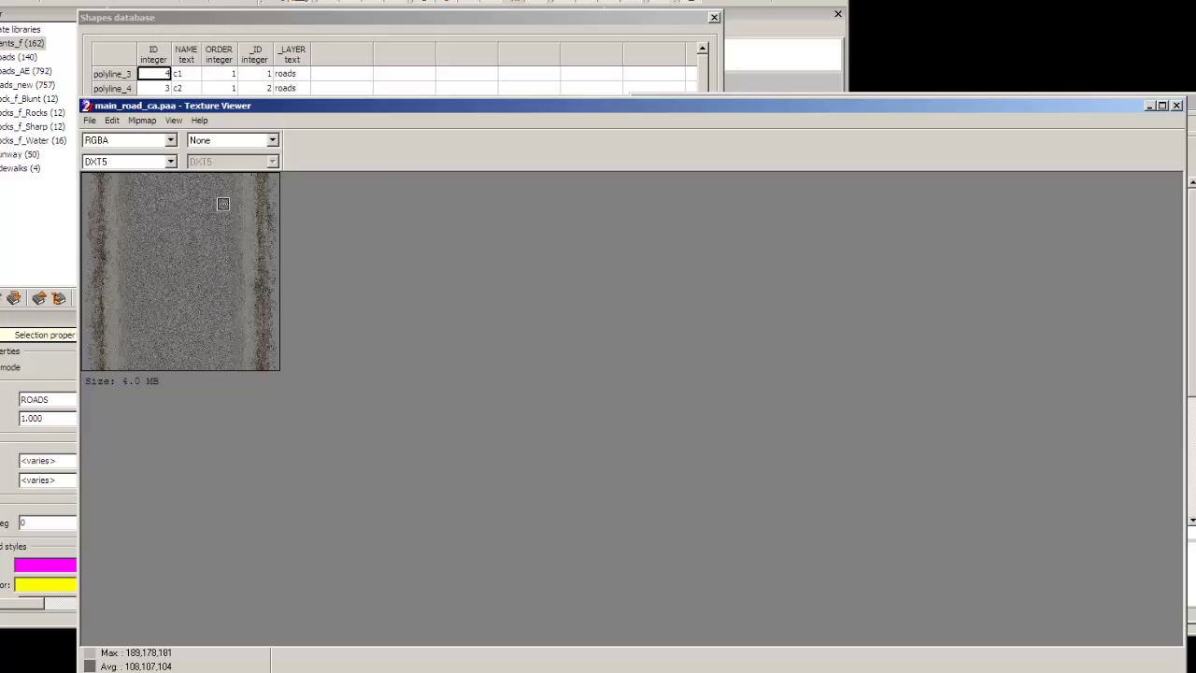
left_click(1176, 105)
left_click(881, 499)
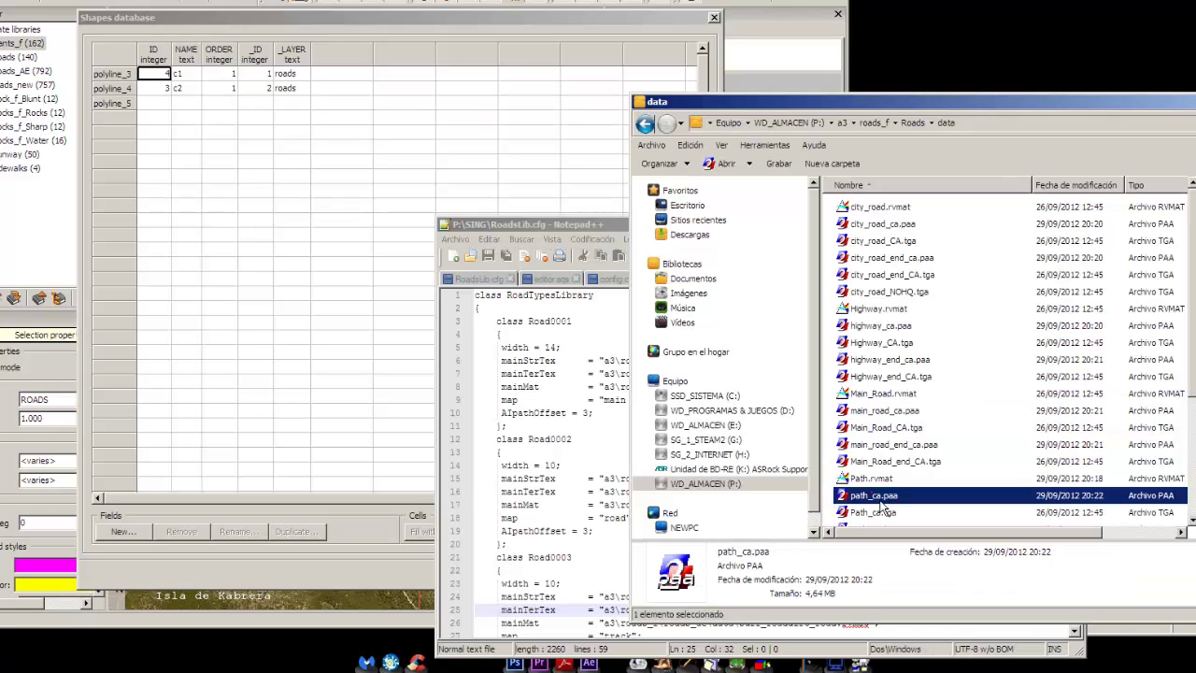
double_click(883, 498)
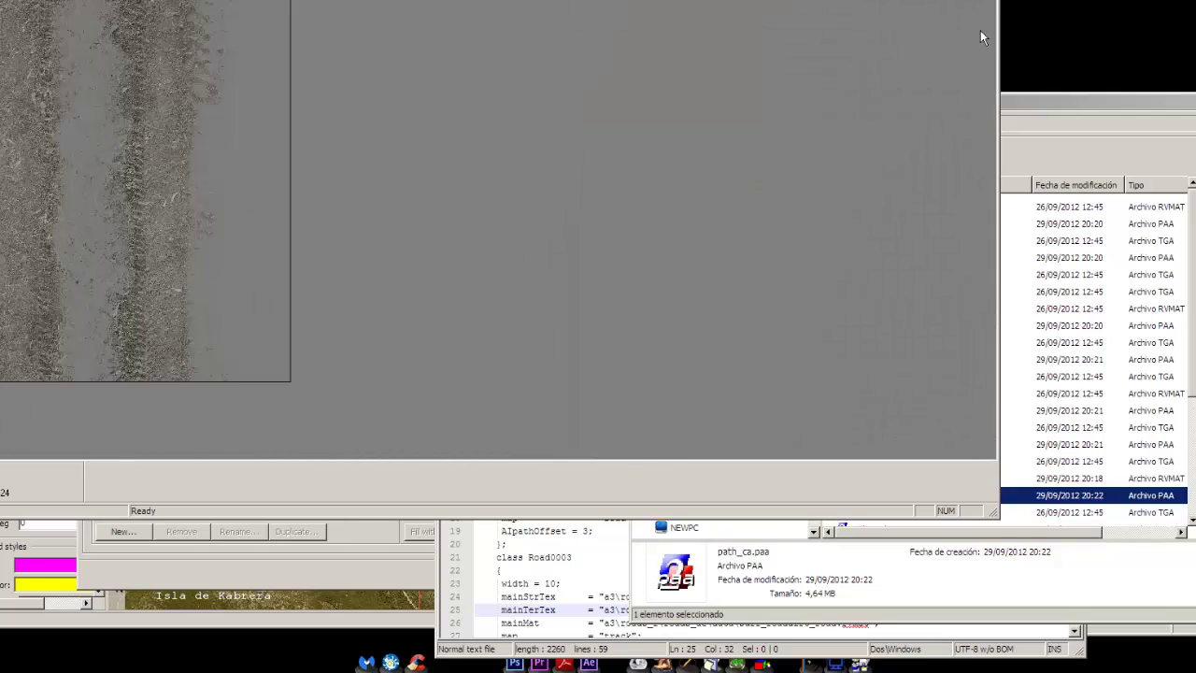
left_click(972, 21)
Step: View the road_ca.paa texture from the roads data folder in Texture Viewer and close it
scroll(900, 530, "down", 2)
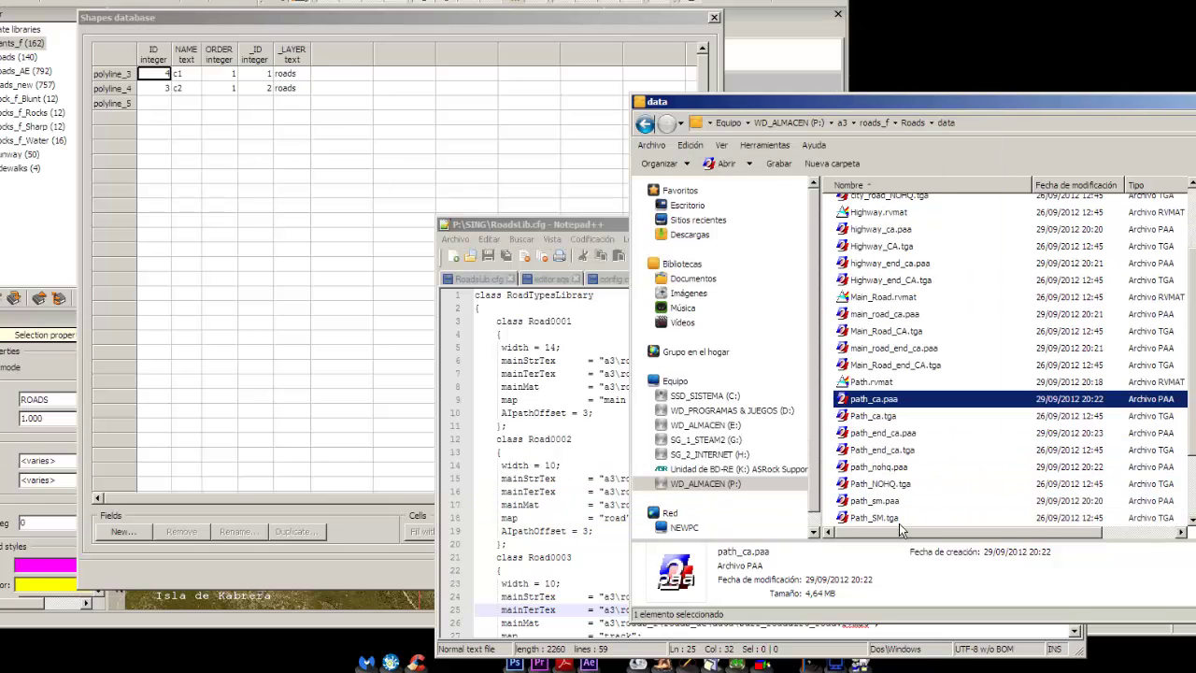
scroll(900, 529, "down", 2)
left_click(879, 470)
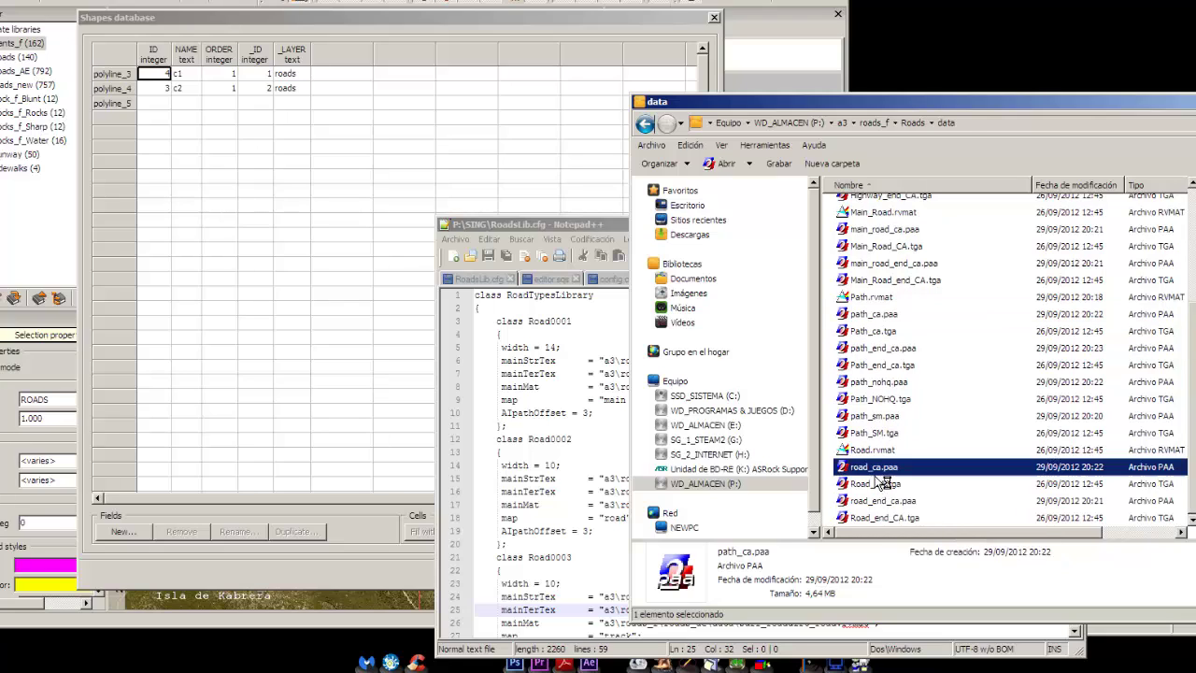
double_click(874, 467)
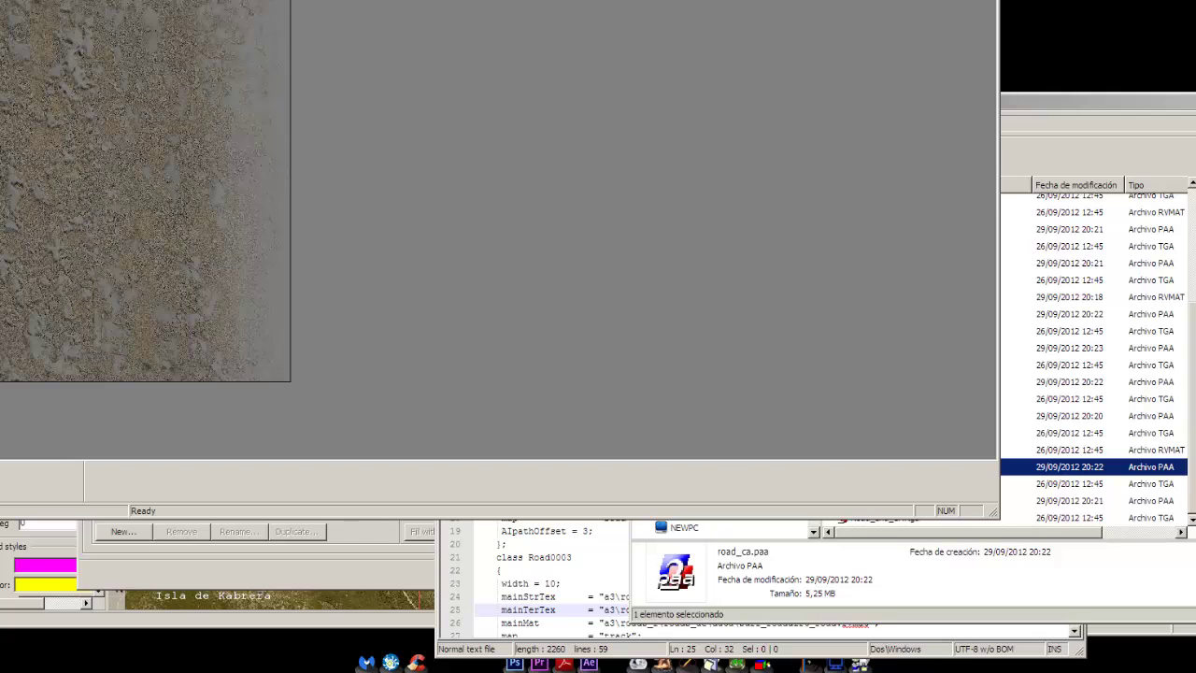
key("alt+F4")
Step: Compare the ID values of polyline_3 and polyline_4 in the shapes database with the road classes in RoadsLib.cfg
left_click(590, 222)
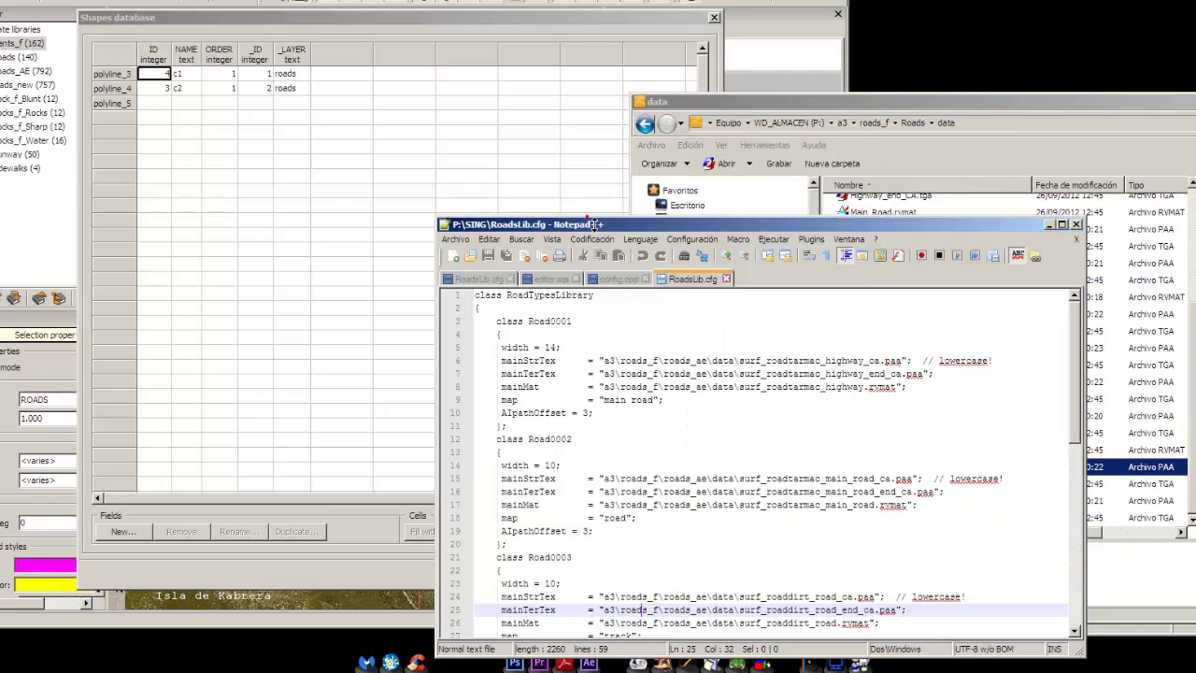
left_click(1113, 389)
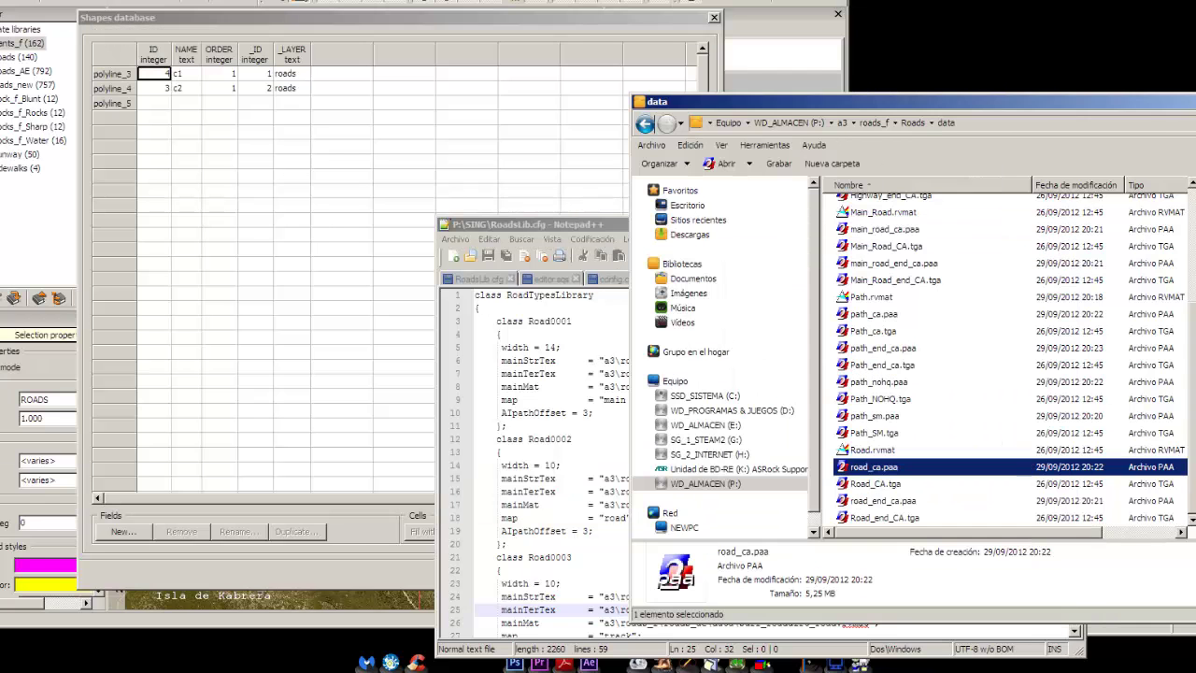
left_click(169, 91)
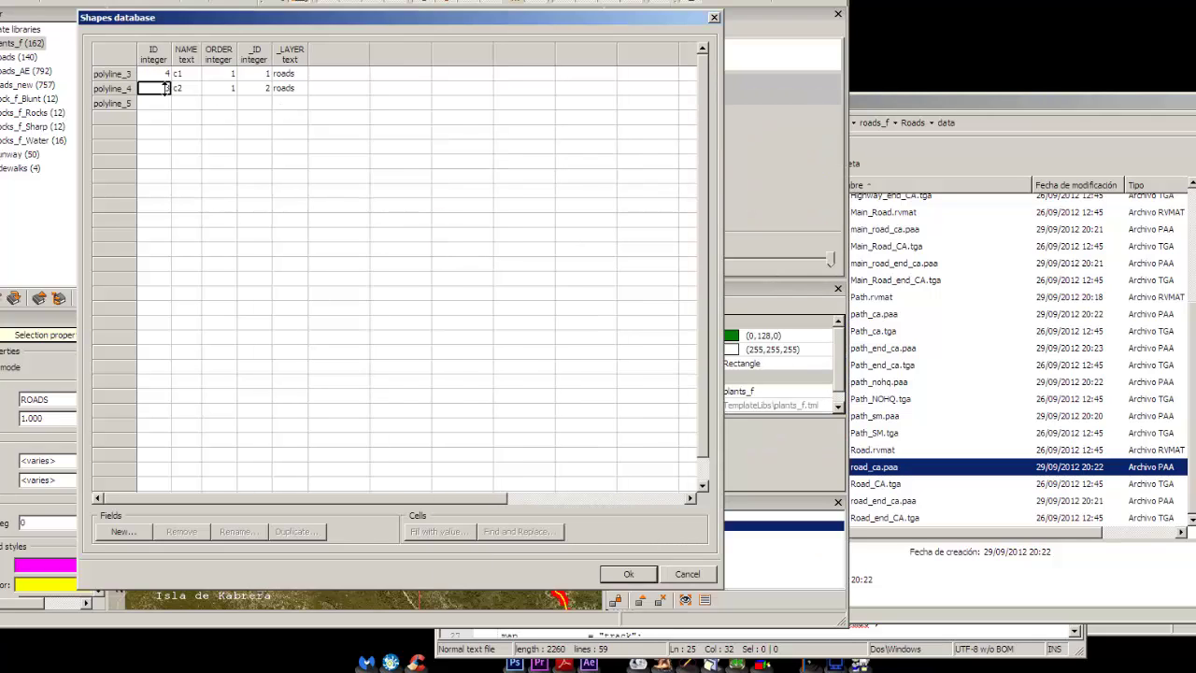
double_click(170, 79)
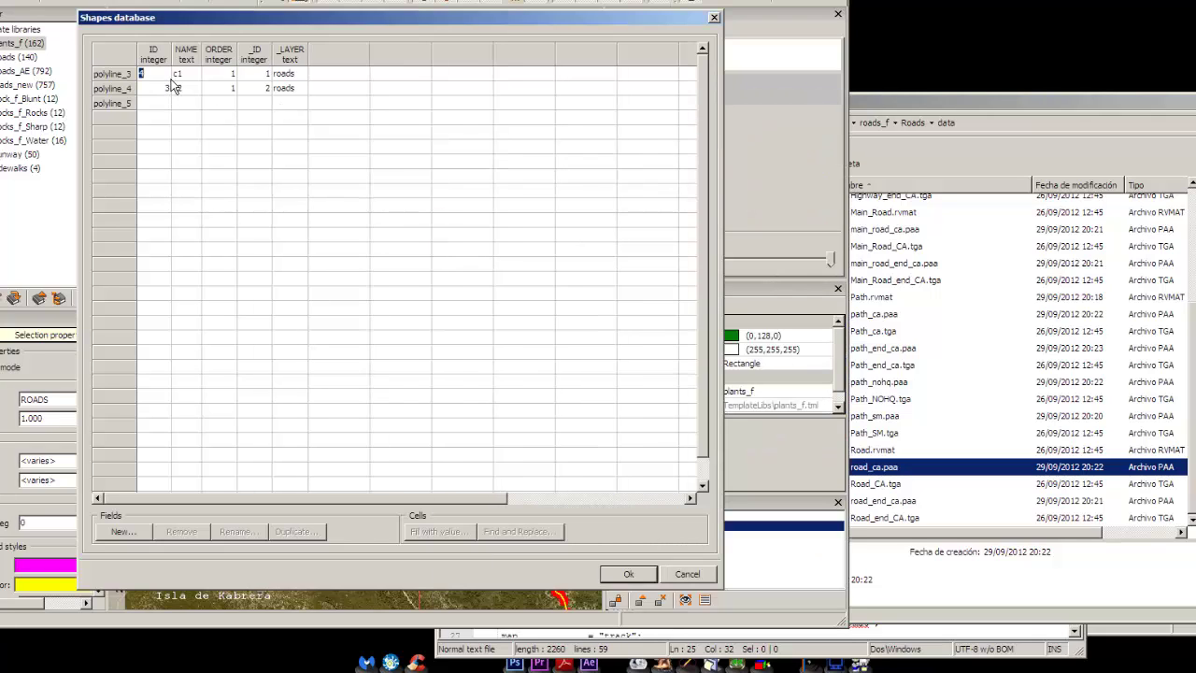
left_click(945, 324)
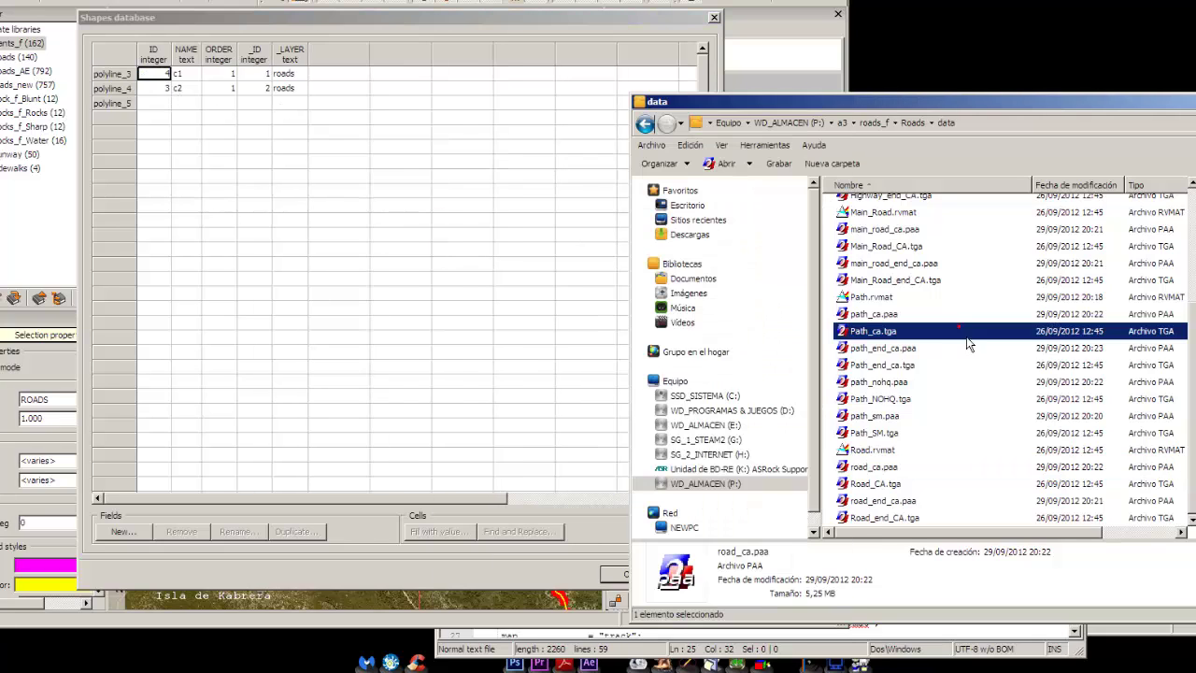
left_click(639, 664)
scroll(588, 517, "down", 3)
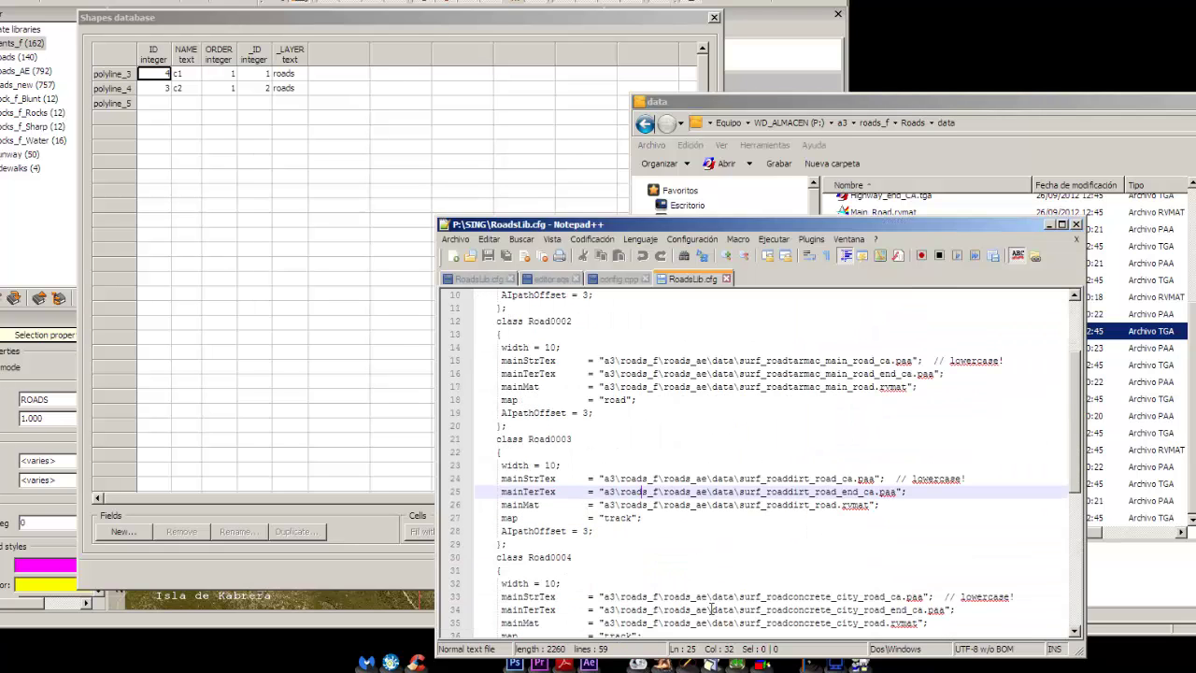
Step: View the city_road_CA.tga texture from the roads data folder in Texture Viewer and close it
left_click(1149, 561)
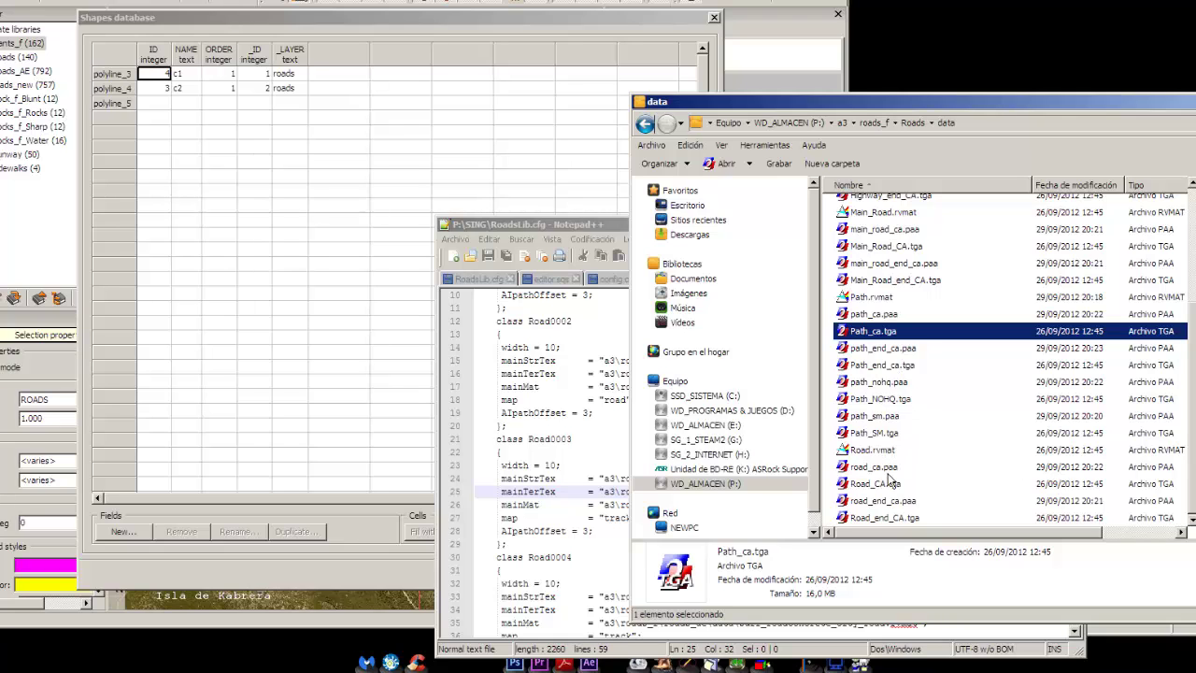
scroll(878, 462, "up", 4)
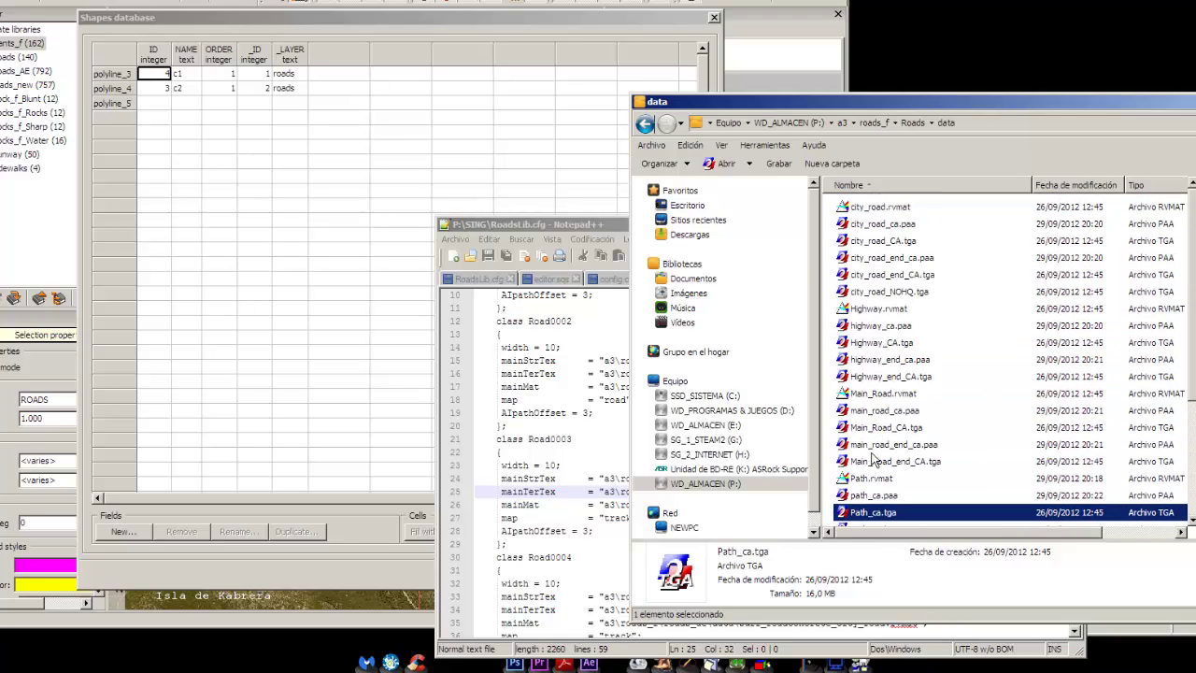
left_click(878, 241)
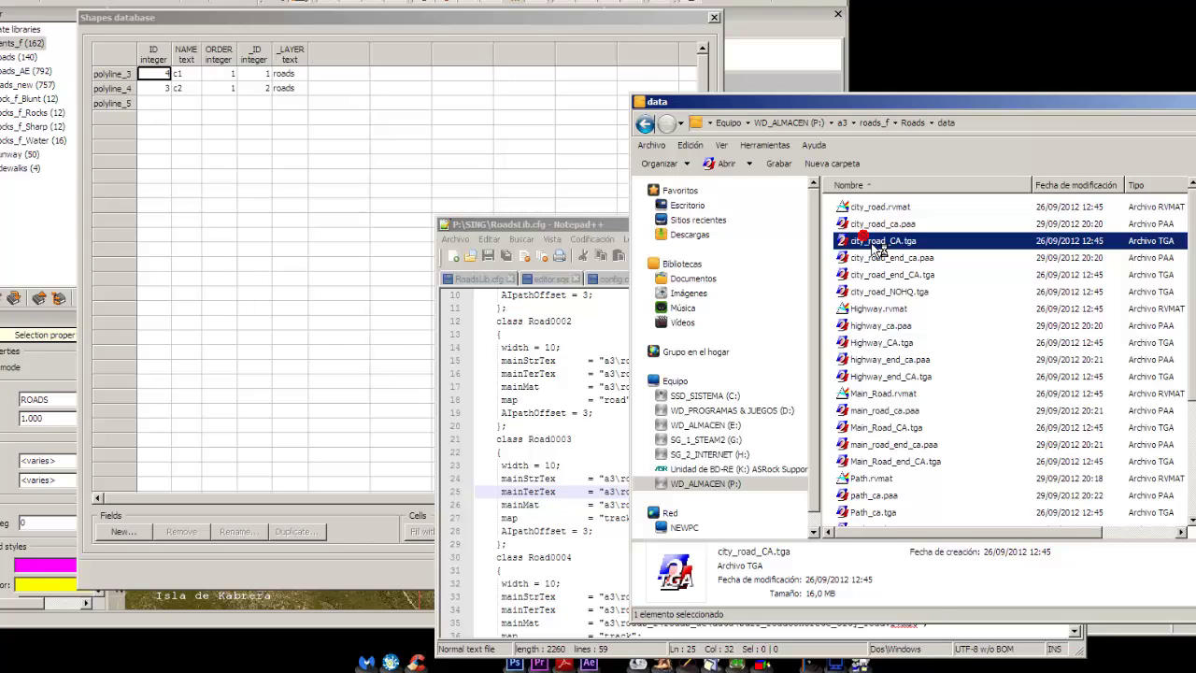
double_click(877, 245)
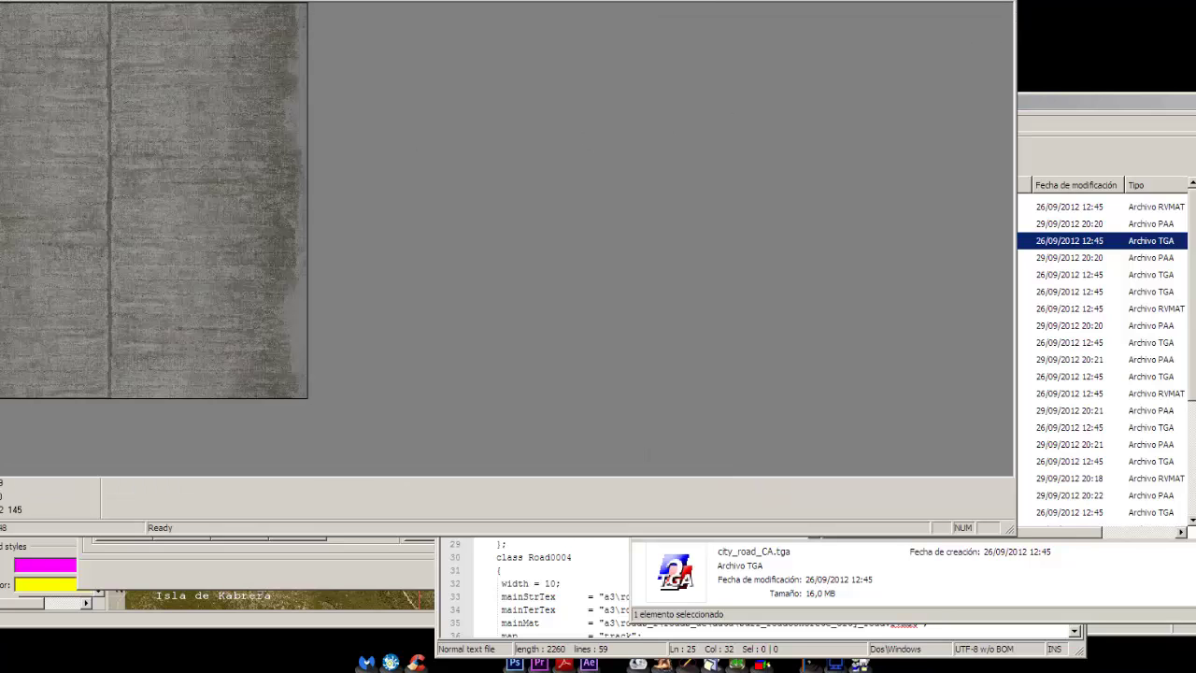
key("alt+F4")
Step: Compare the texture and material paths of the RoadsLib.cfg classes with the files in the roads data folder
left_click(168, 91)
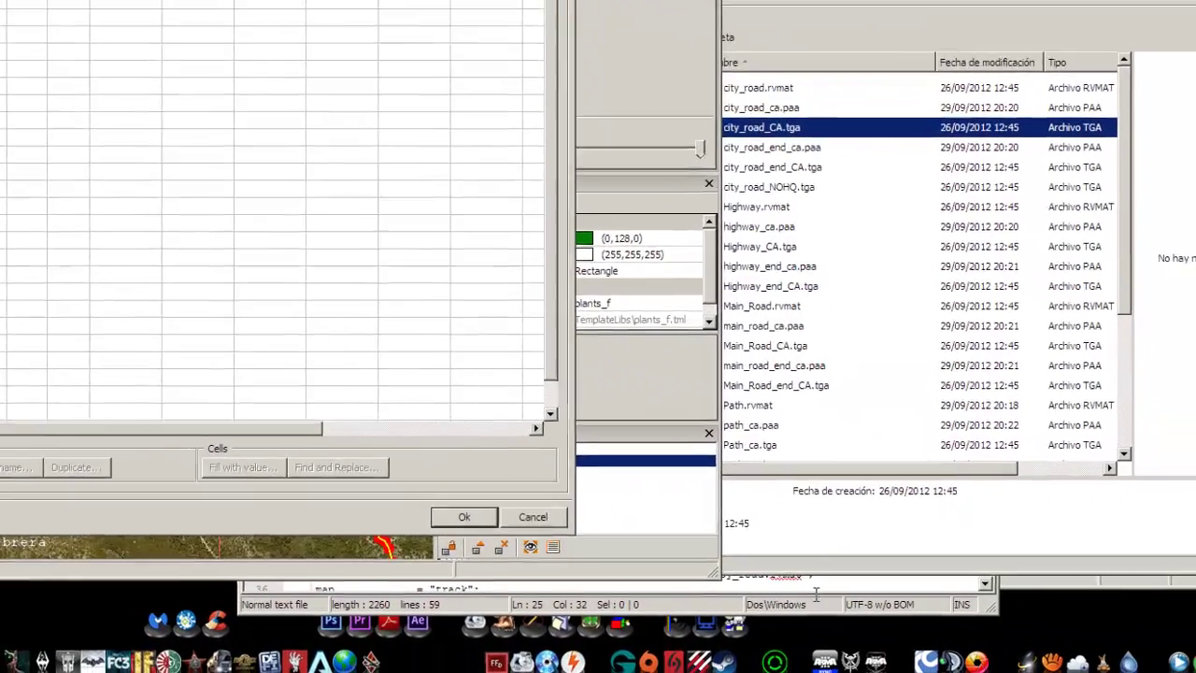
left_click(914, 635)
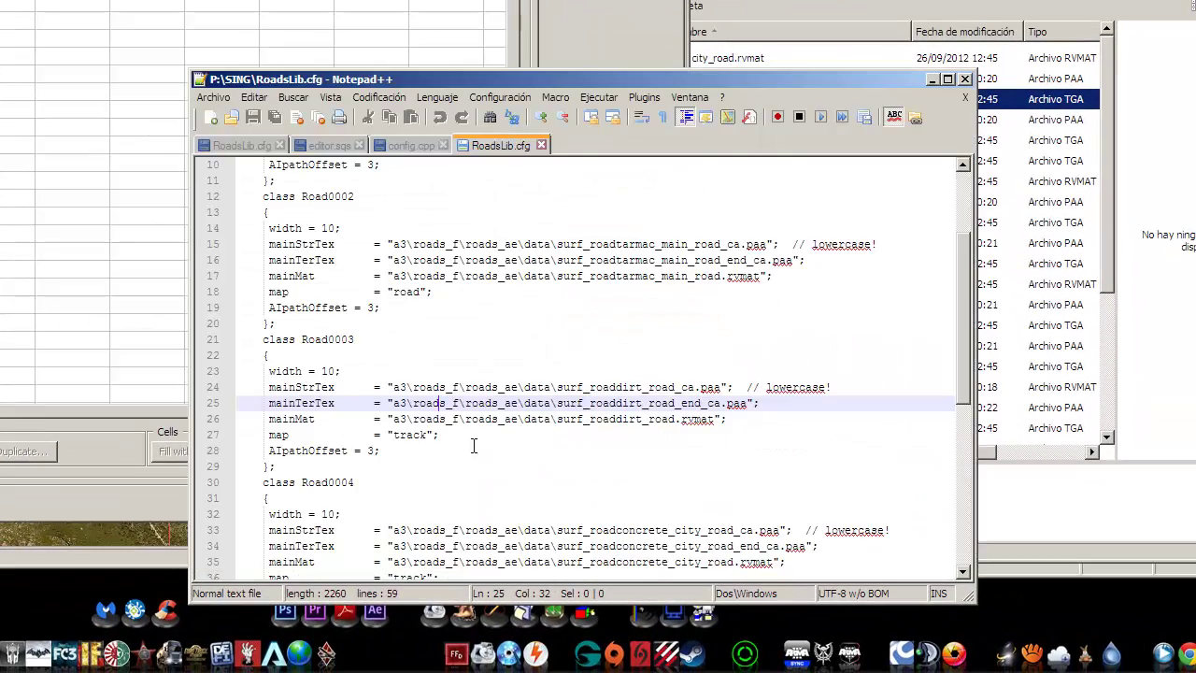
scroll(426, 407, "up", 1)
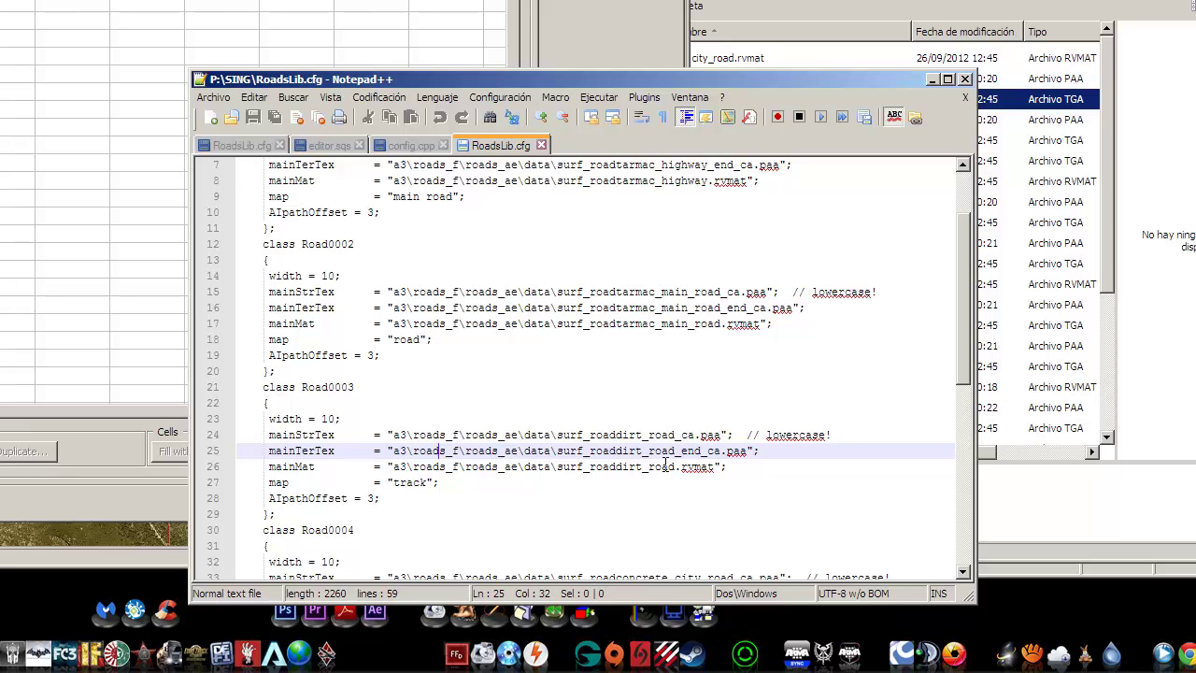
left_click(1018, 484)
scroll(867, 386, "down", 2)
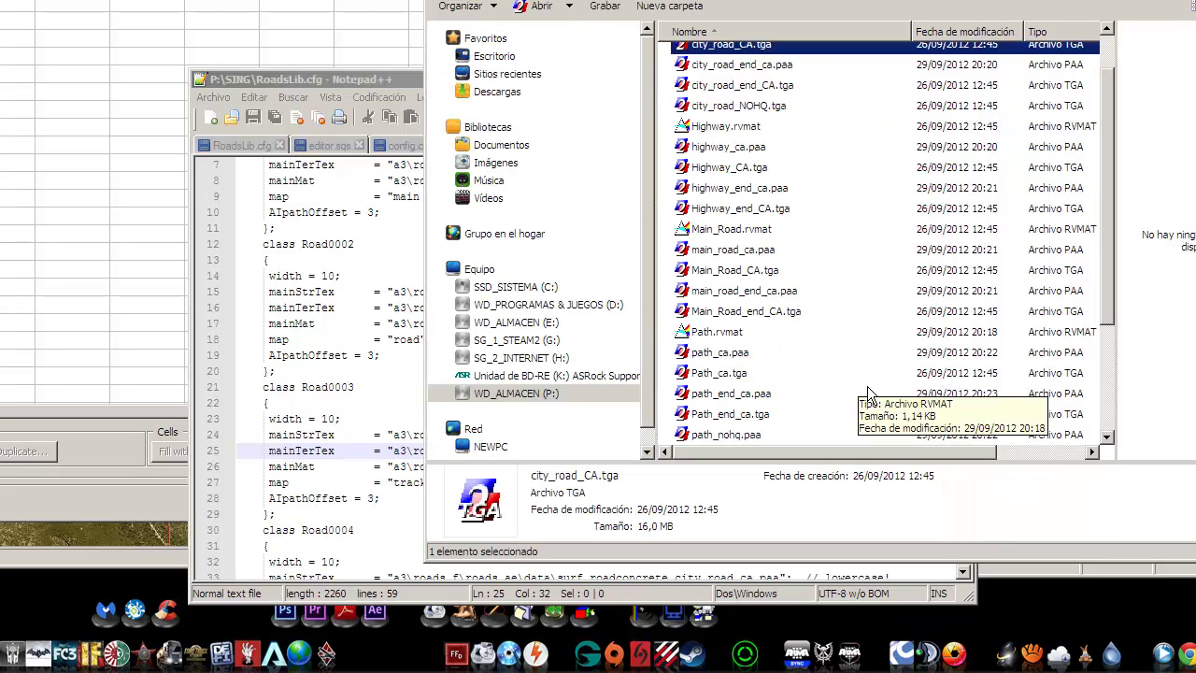
scroll(867, 387, "up", 2)
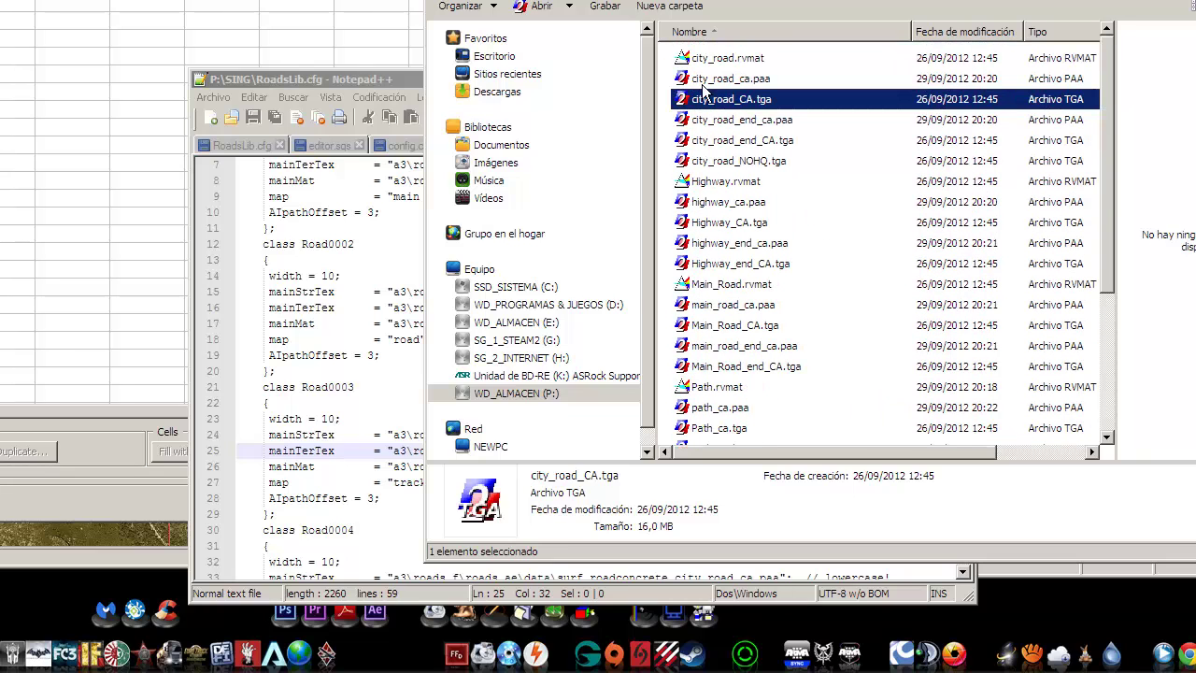
scroll(789, 294, "down", 2)
scroll(789, 294, "down", 2)
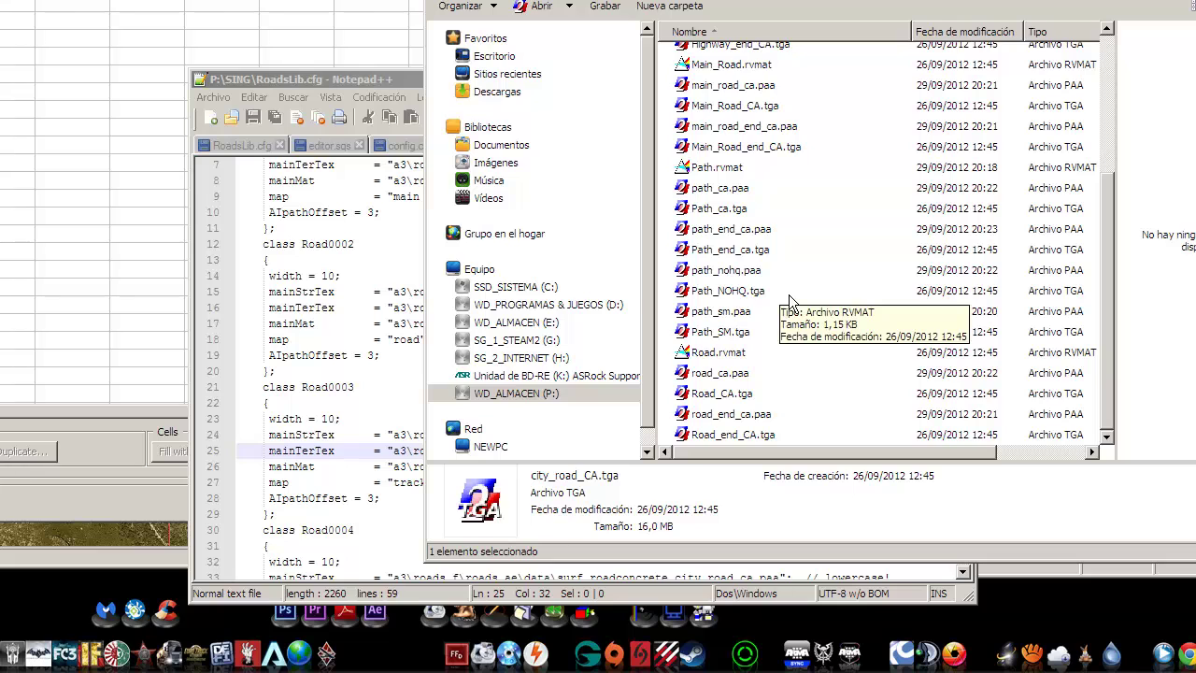
Step: Review the Road0003 to Road0006 class definitions in RoadsLib.cfg
left_click(748, 578)
scroll(422, 478, "down", 9)
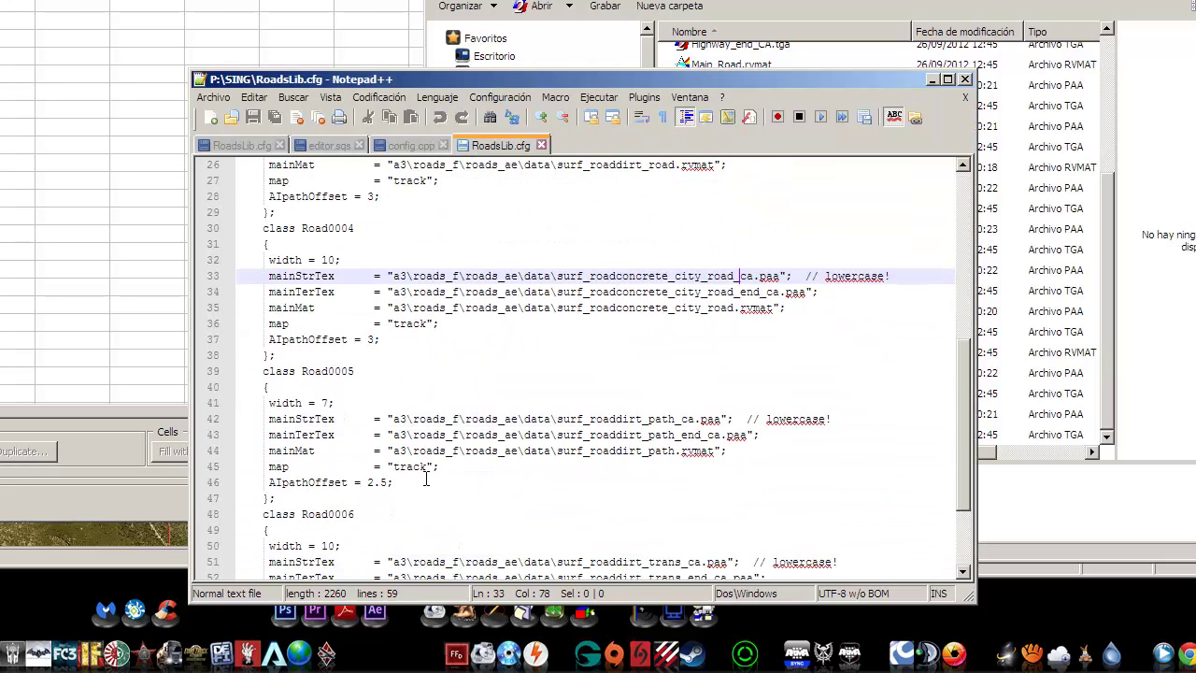
scroll(561, 483, "up", 3)
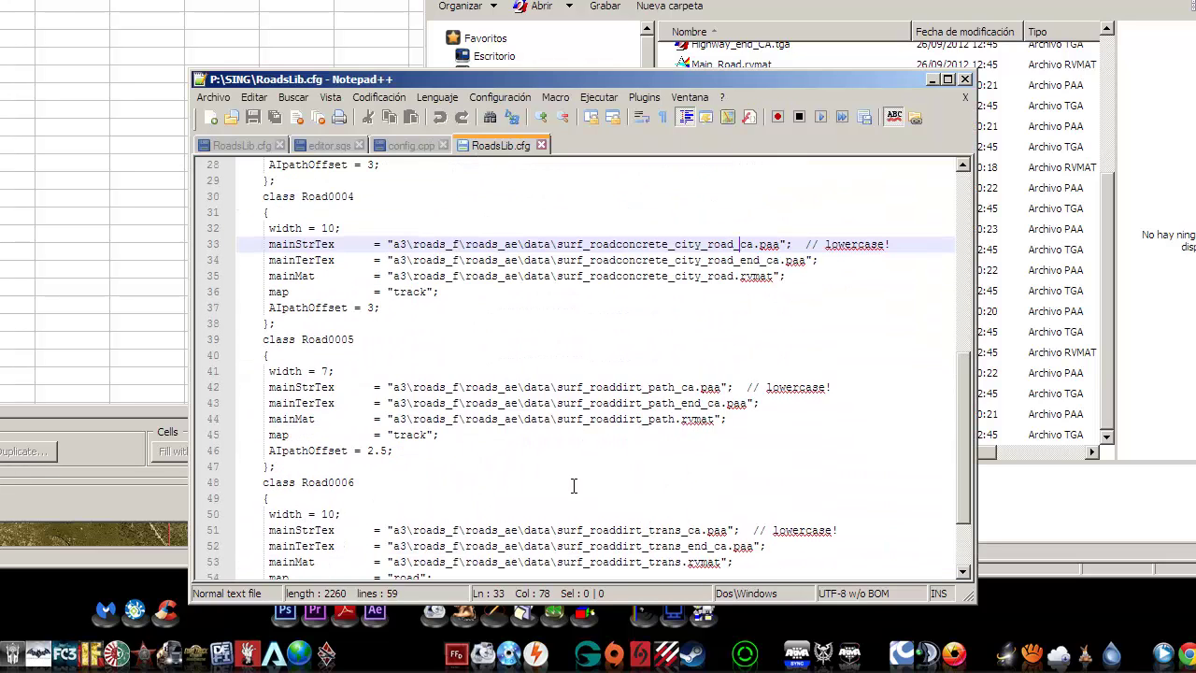
scroll(675, 375, "up", 3)
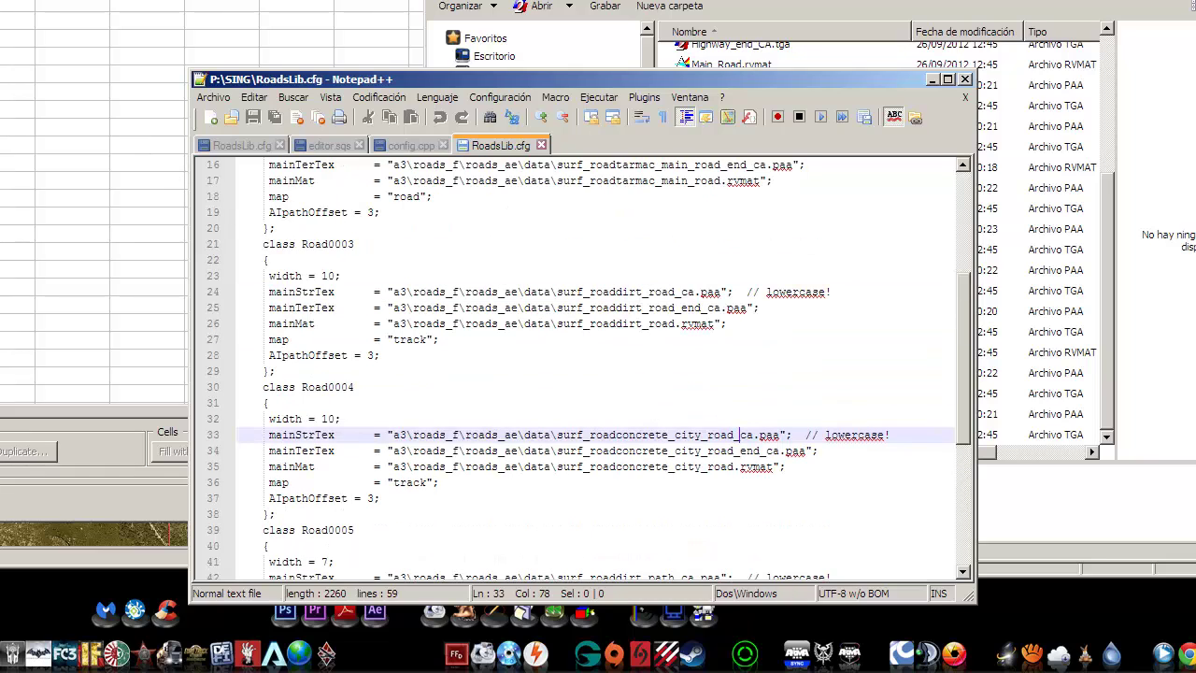
left_click(612, 389)
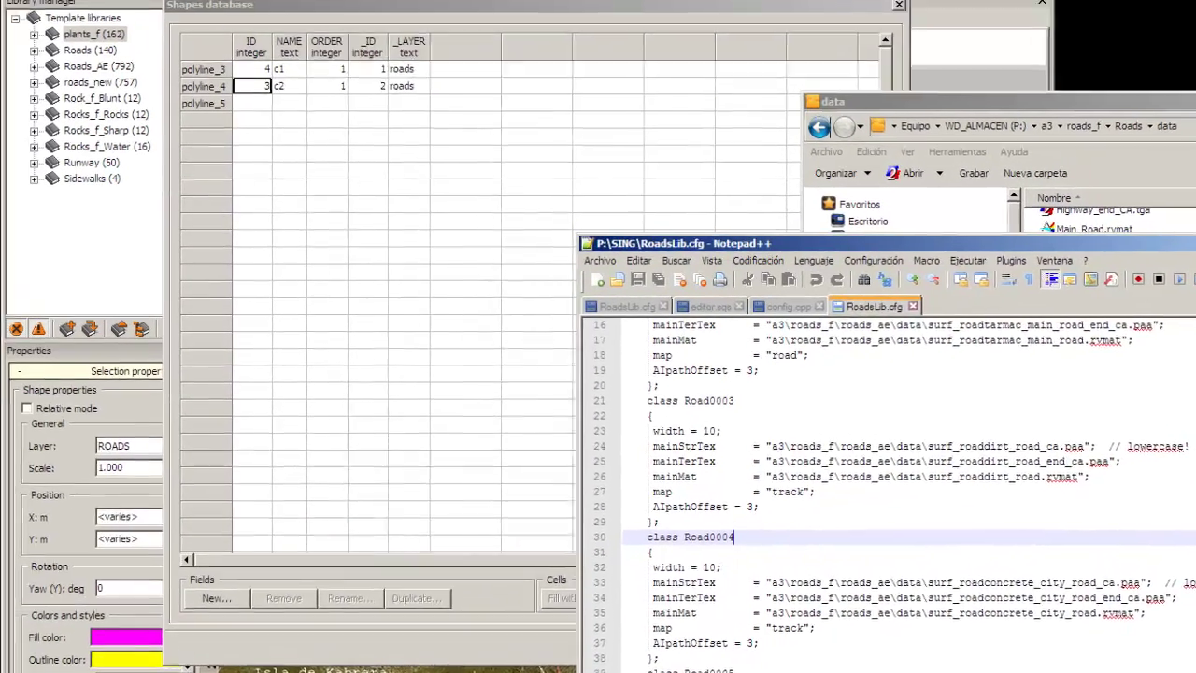
Step: Check the NAME values of polyline_3 and polyline_4 in the shapes database
key("alt+Tab")
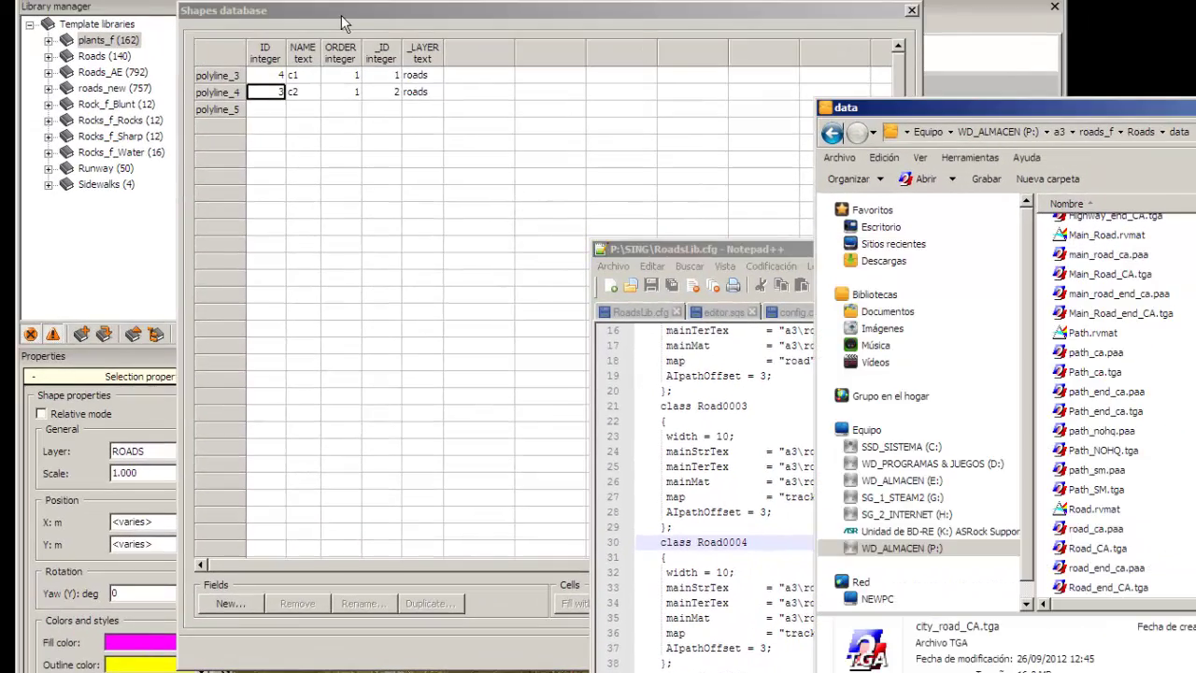
left_click(308, 53)
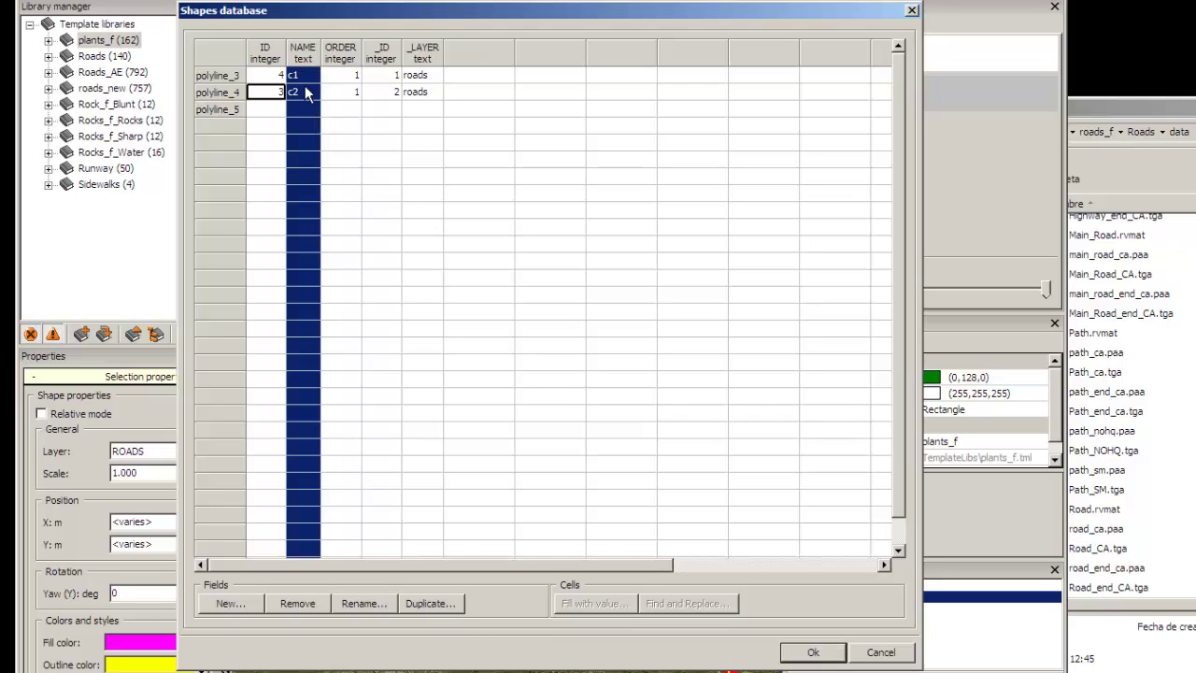
left_click(309, 92)
left_click(311, 82)
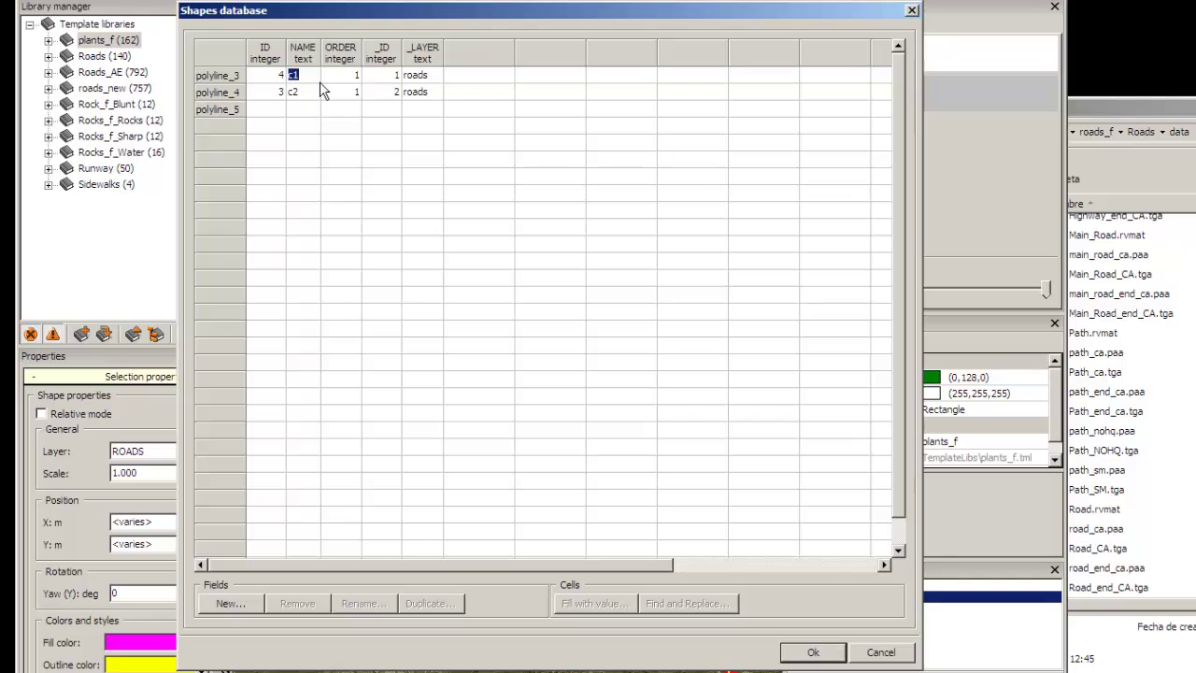
type("carreta 1")
key("BackSpace")
key("BackSpace")
type("1")
Step: Check the ORDER values of polyline_3 and polyline_4 in the shapes database
left_click(353, 75)
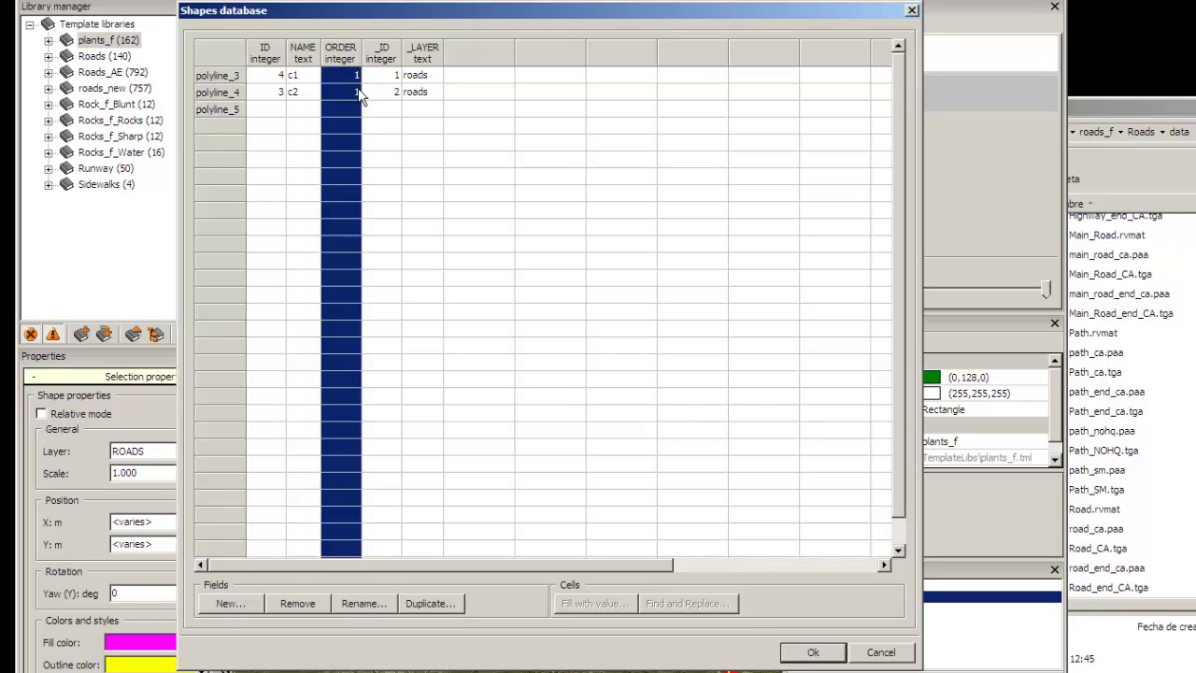
left_click(358, 81)
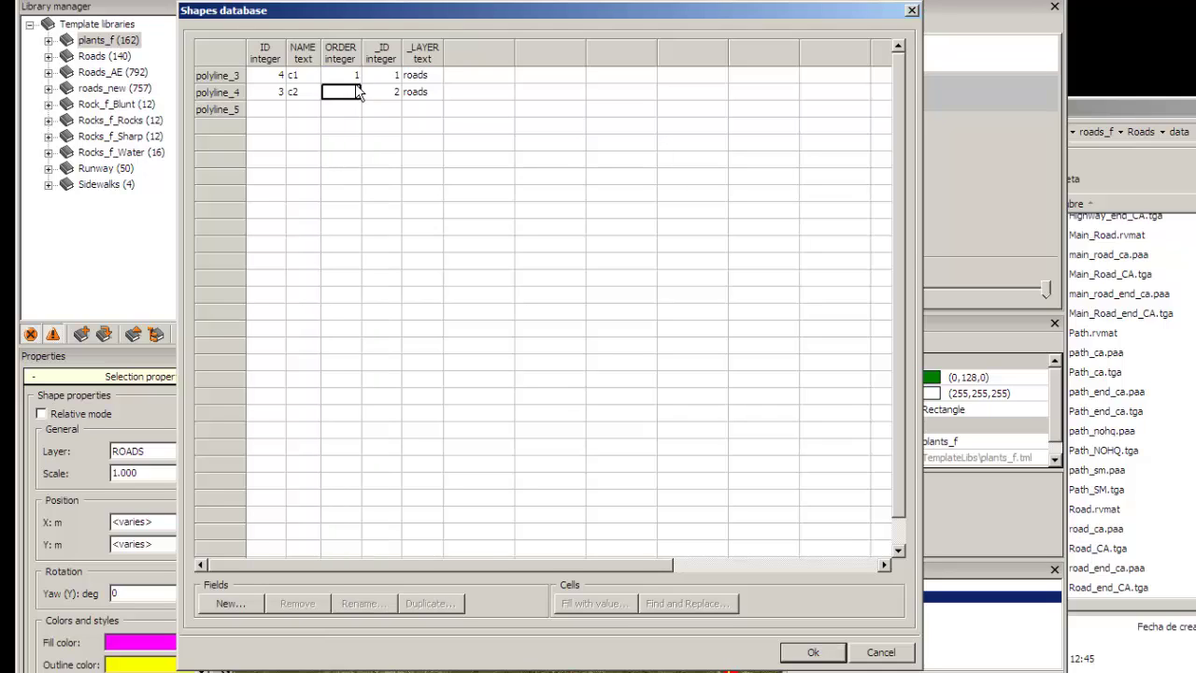
left_click(353, 81)
left_click(346, 98)
left_click(346, 115)
left_click(347, 81)
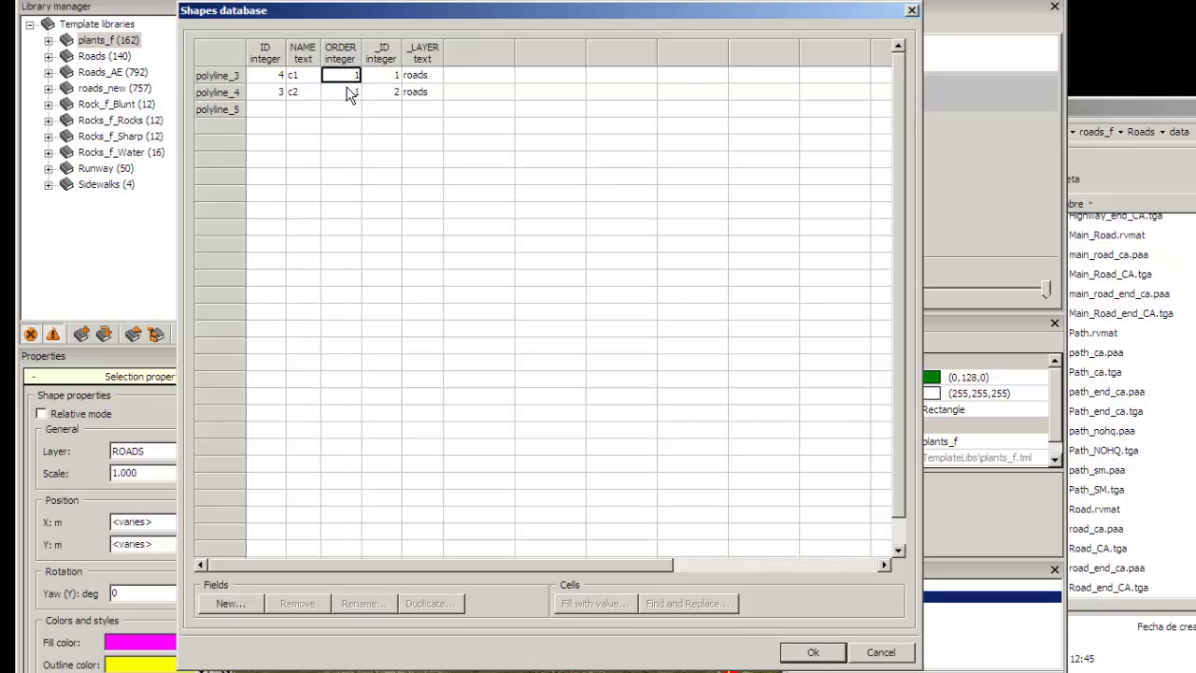
key("F2")
double_click(346, 81)
left_click(359, 81)
left_click(357, 99)
key("BackSpace")
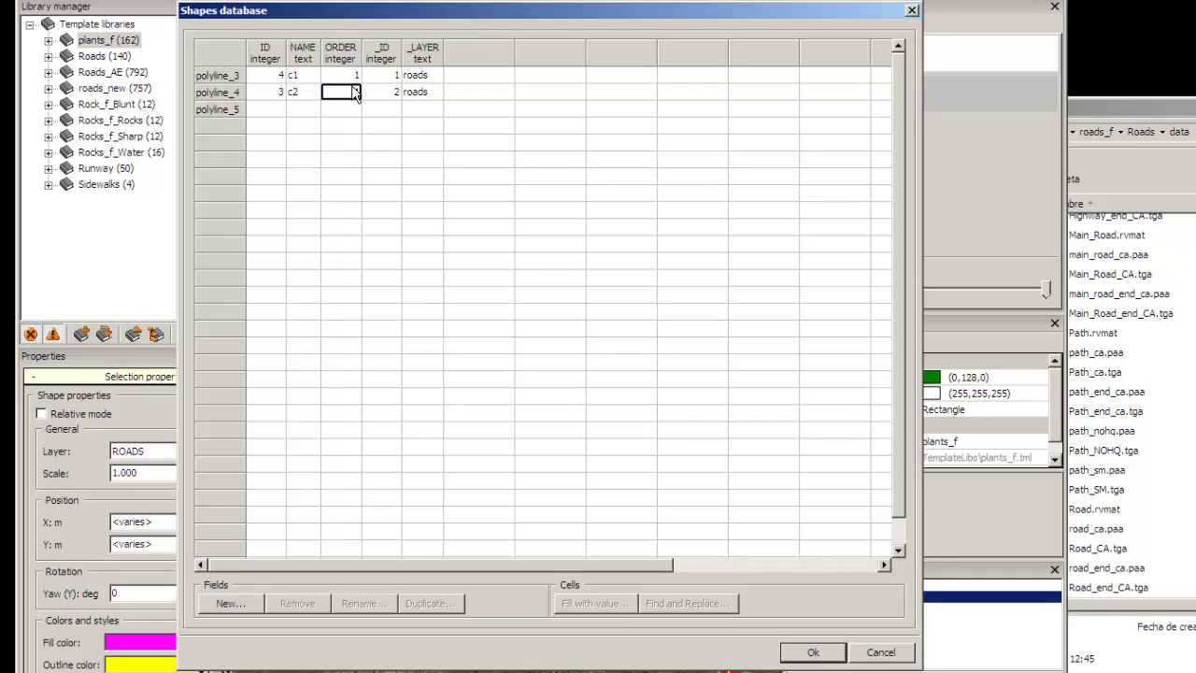
key("Up")
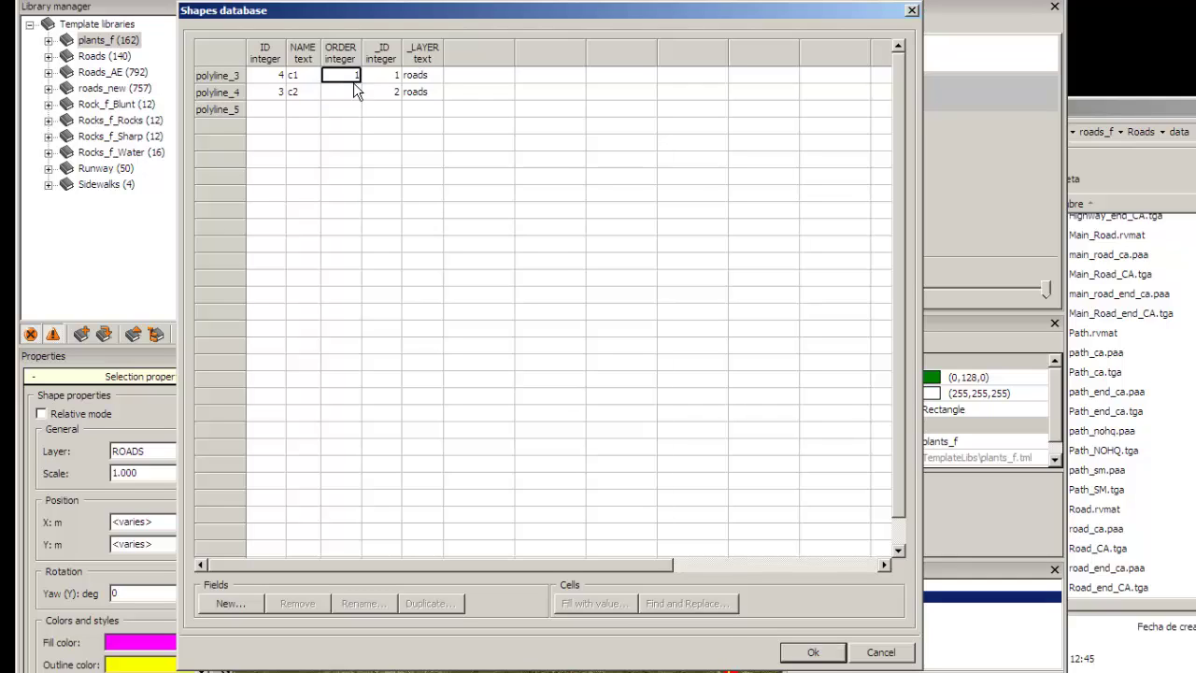
left_click(358, 92)
left_click(355, 63)
left_click(355, 93)
key("Up")
left_click(356, 91)
key("Up")
left_click(352, 95)
type("1")
key("Return")
left_click(348, 99)
key("Up")
Step: Set the _ID field of polyline_5 to 3 in the shapes database
left_click(387, 66)
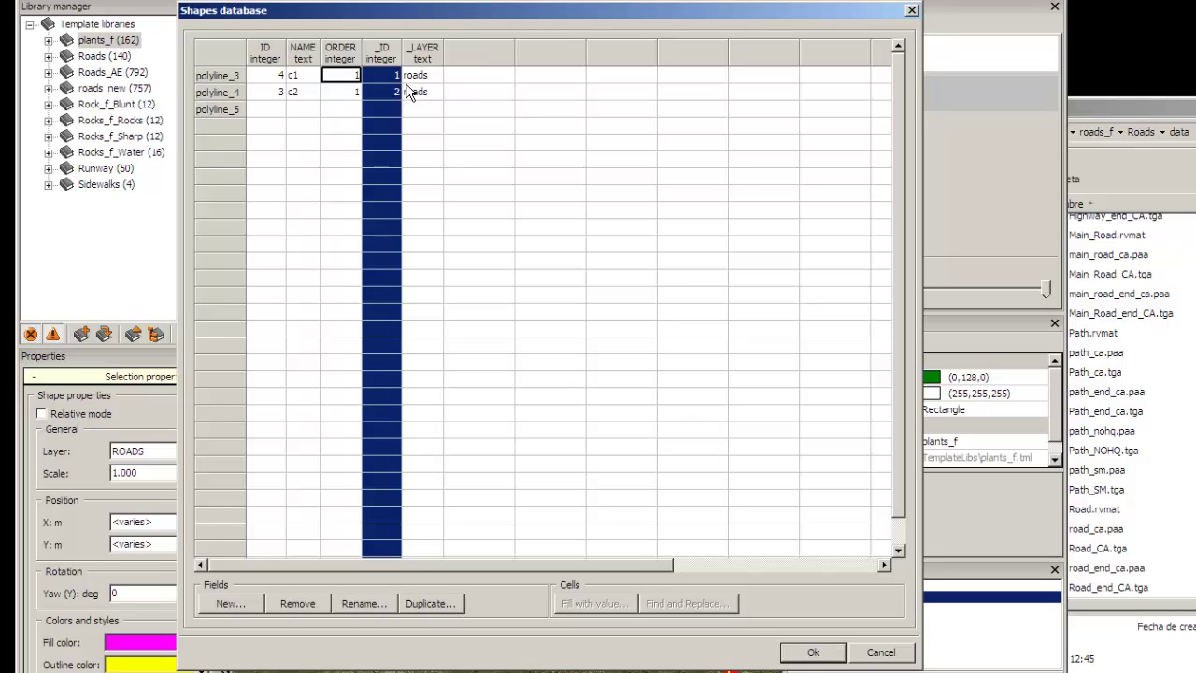
left_click(399, 80)
left_click(399, 96)
left_click(397, 112)
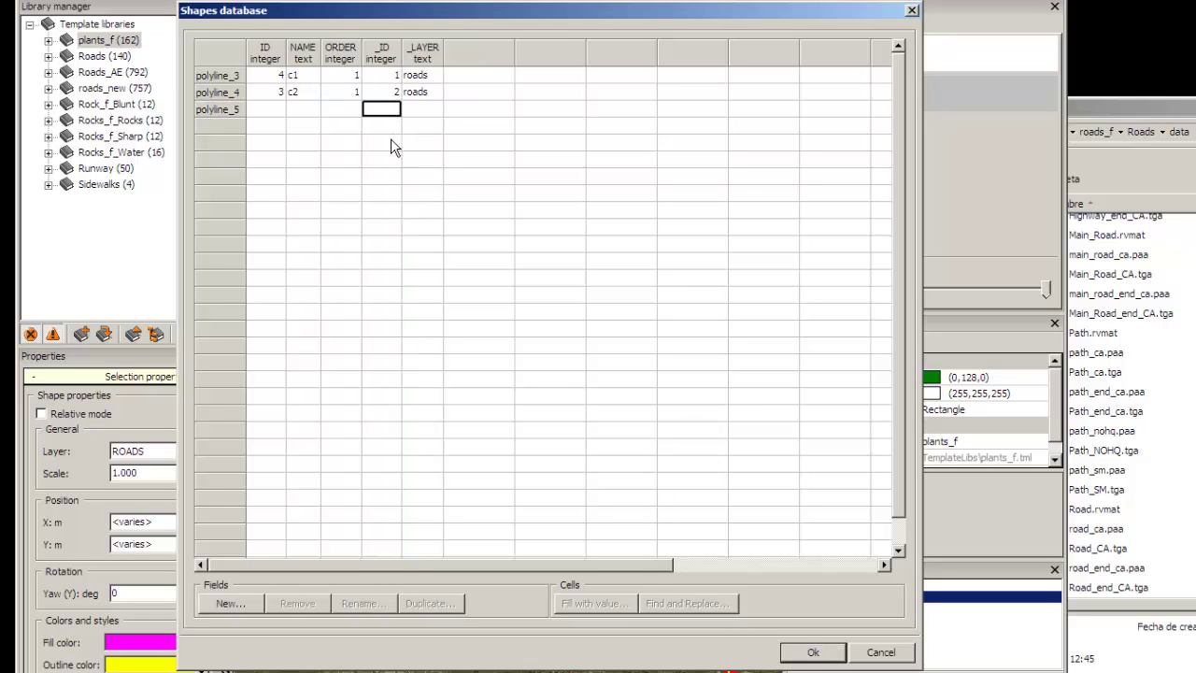
key("Down")
left_click(270, 114)
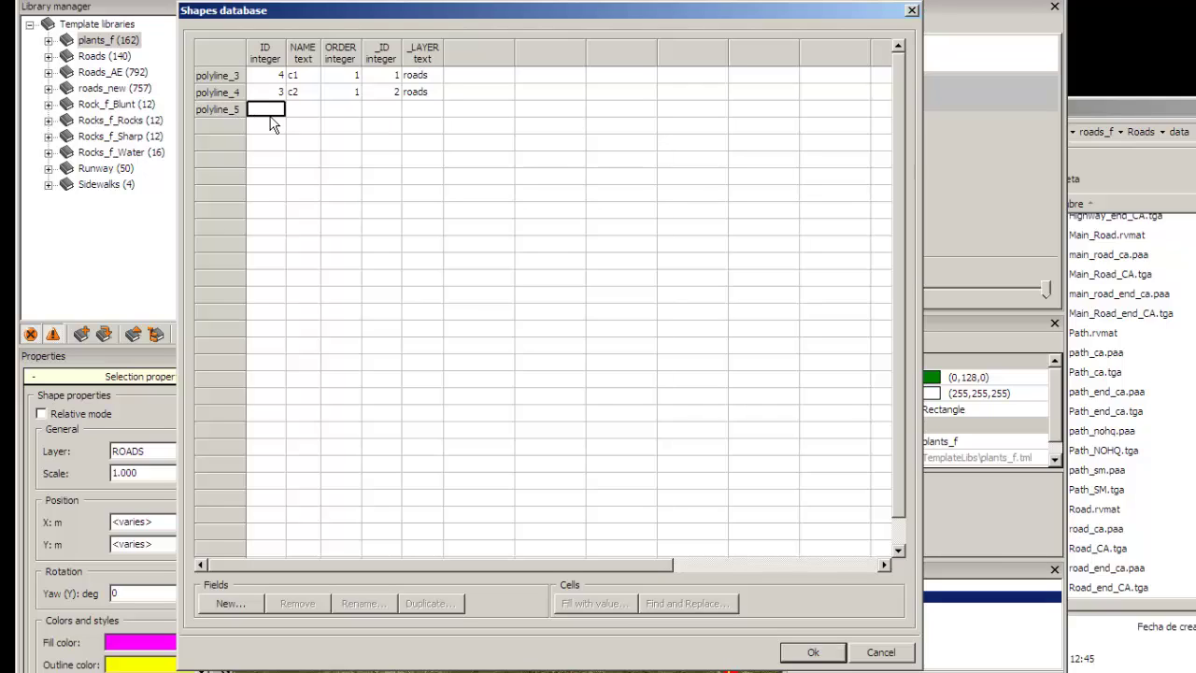
left_click(396, 115)
type("3")
Step: Review the _LAYER, ID and NAME fields of polyline_3 and polyline_4 in the shapes database
left_click(427, 114)
left_click(424, 81)
left_click(424, 97)
left_click(277, 64)
left_click(279, 81)
key("Tab")
key("Tab")
key("Tab")
left_click(281, 81)
left_click(282, 89)
left_click(308, 61)
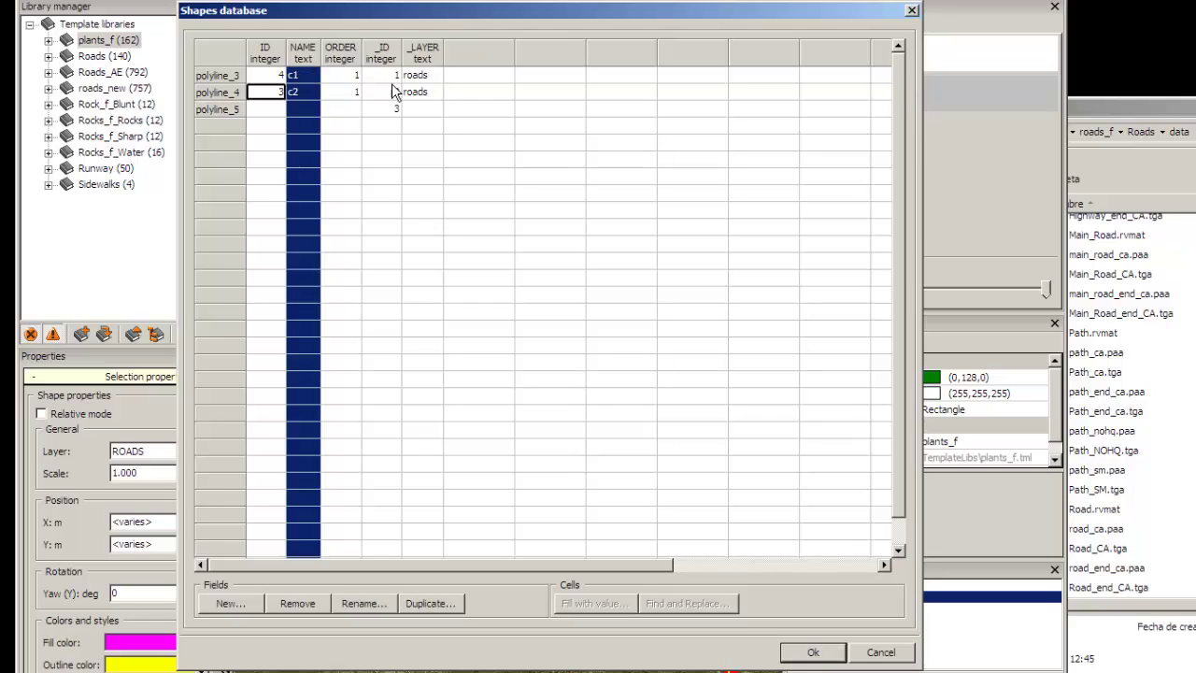
Step: Re-enter the _LAYER value of polyline_3 as rodas and set the _LAYER field of polyline_5 to roads
left_click(419, 82)
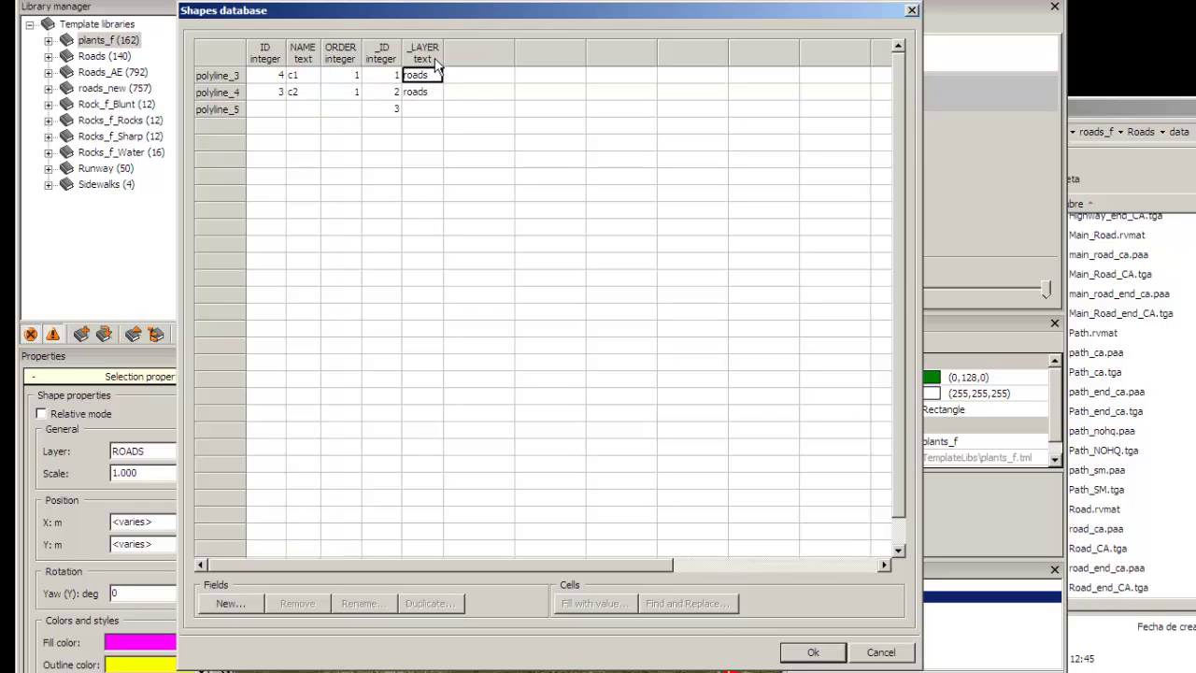
key("F2")
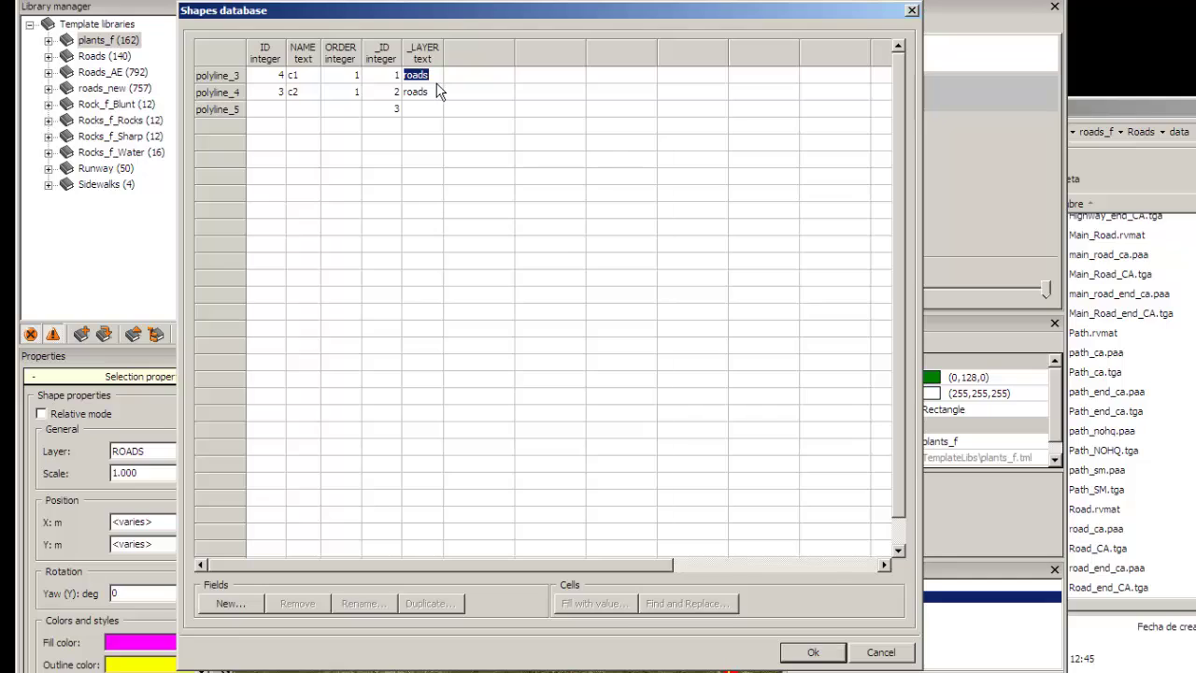
type("ro")
left_click(431, 114)
type("rod")
left_click(429, 110)
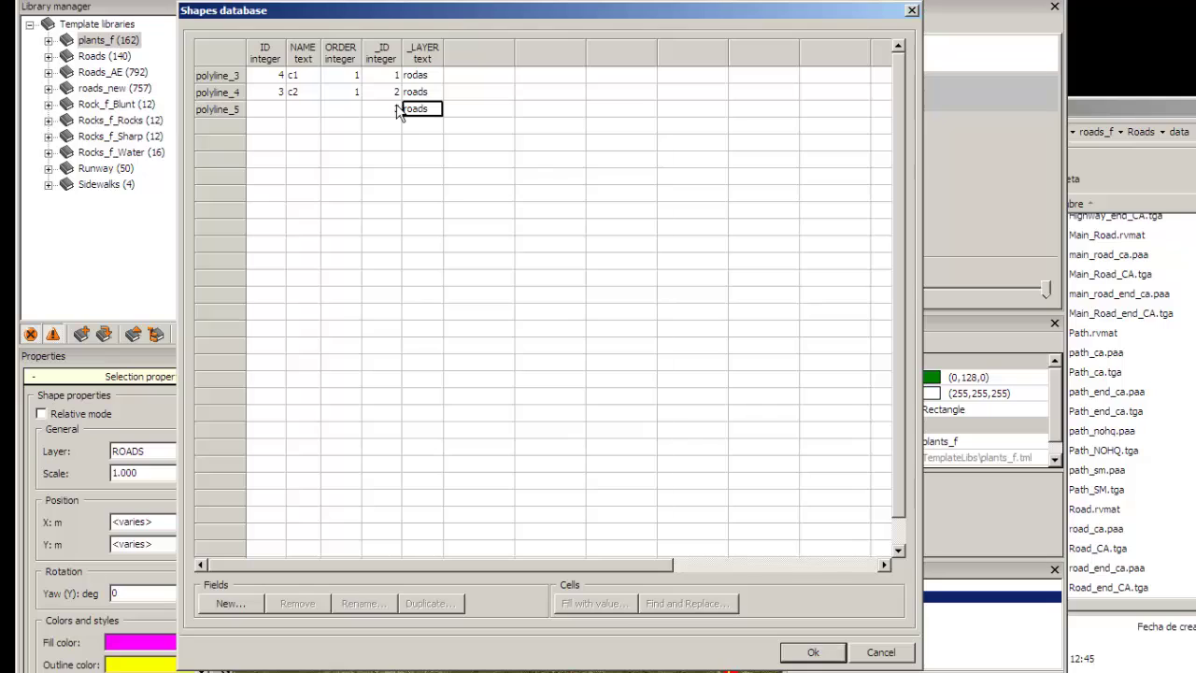
Step: Review the _LAYER, _ID, ORDER, NAME and ID columns of the shapes database
left_click(411, 58)
left_click(373, 58)
left_click(342, 58)
left_click(309, 58)
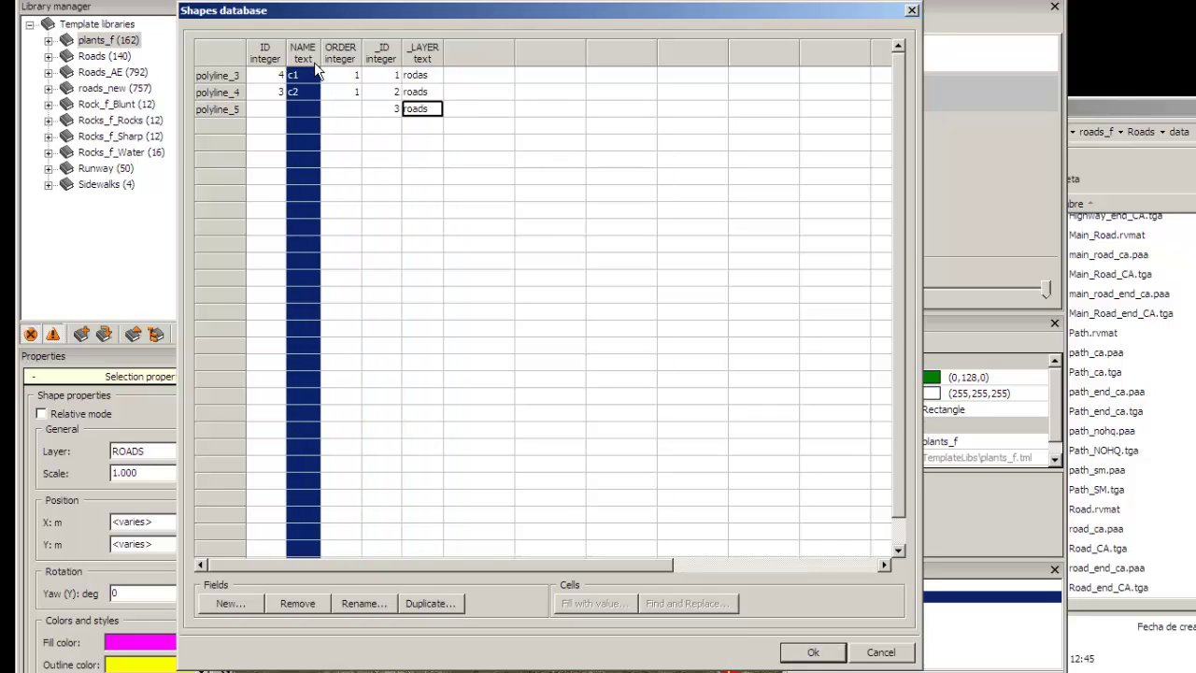
left_click(348, 62)
left_click(385, 63)
left_click(424, 63)
left_click(284, 63)
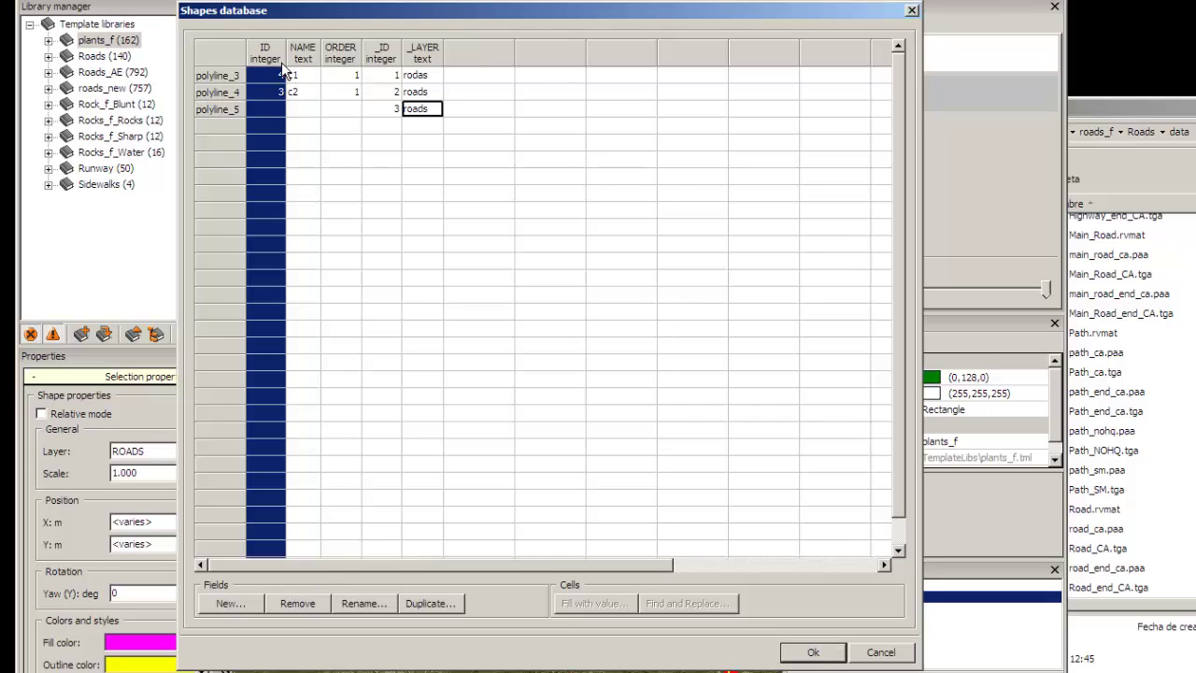
left_click(341, 58)
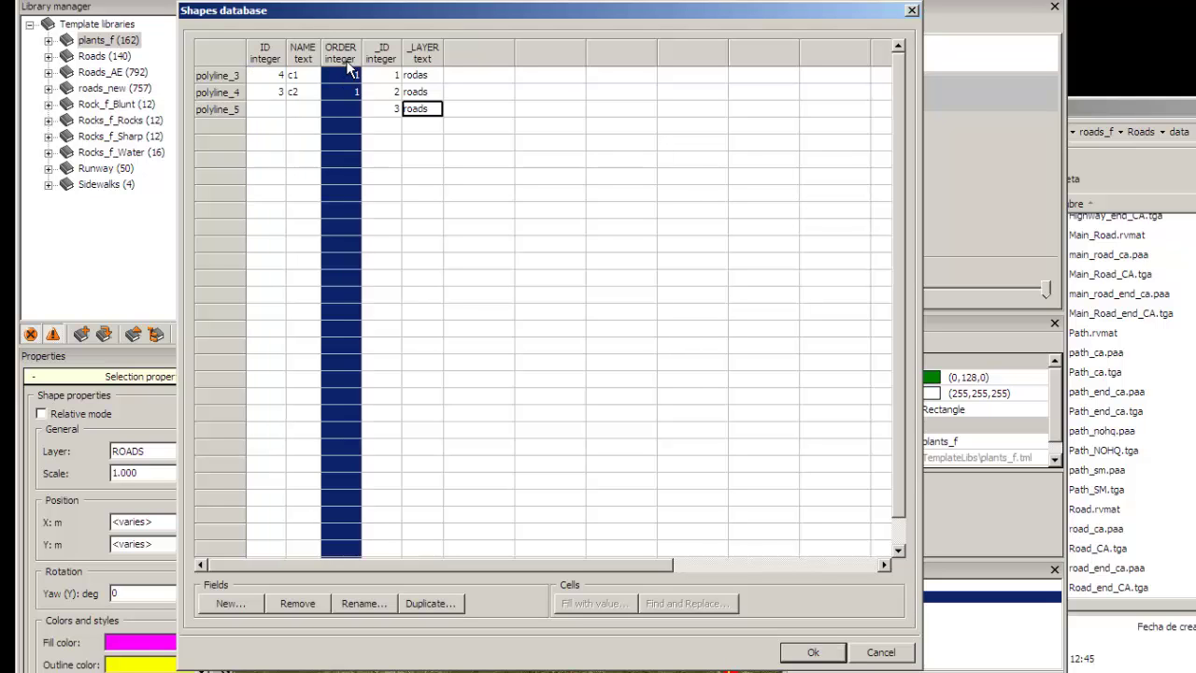
Step: Set the ID field of polyline_5 to 1 in the shapes database
left_click(232, 110)
left_click_drag(346, 19, 444, 24)
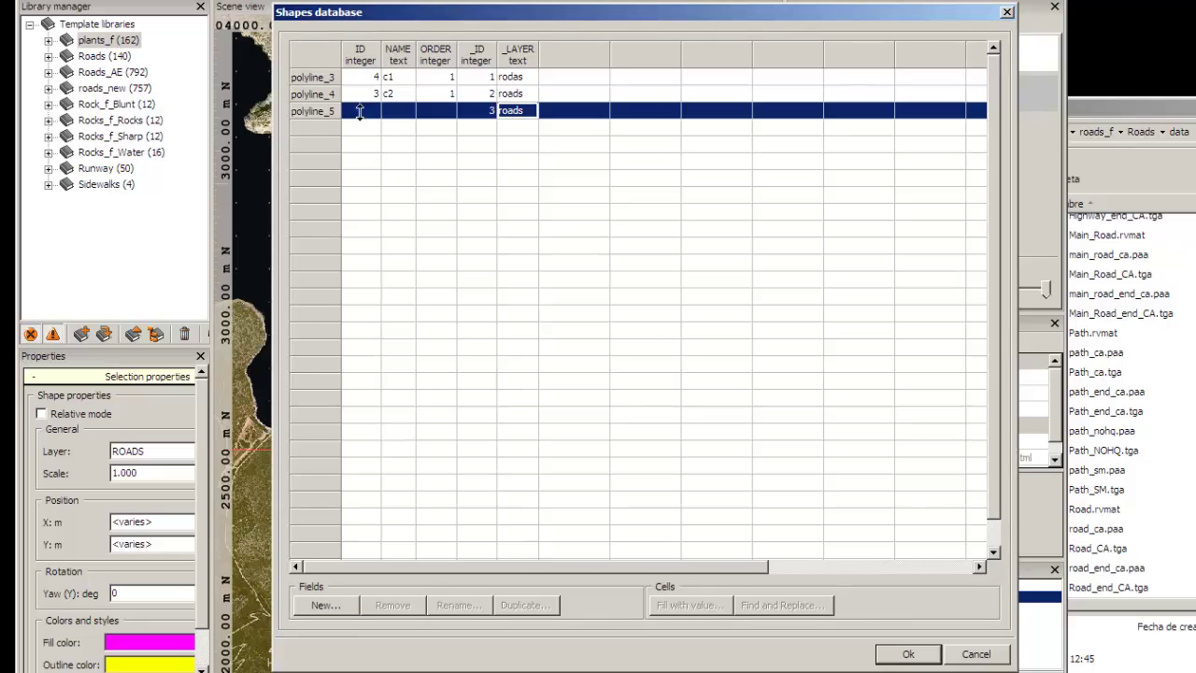
left_click(372, 116)
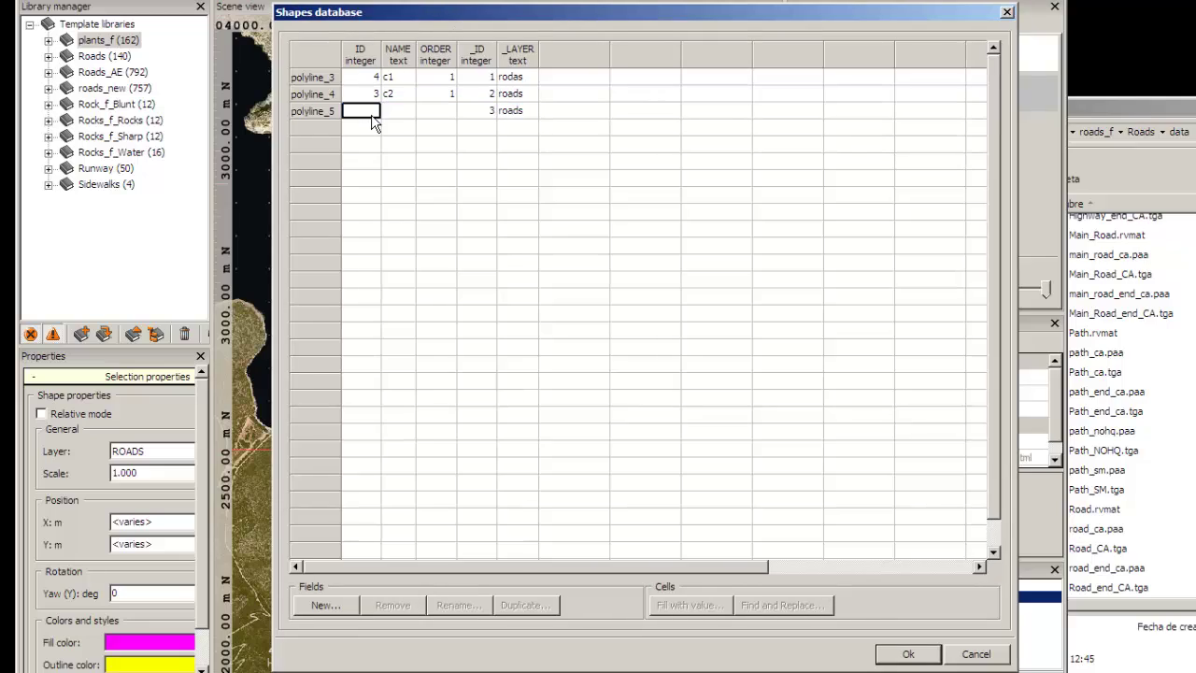
type("1")
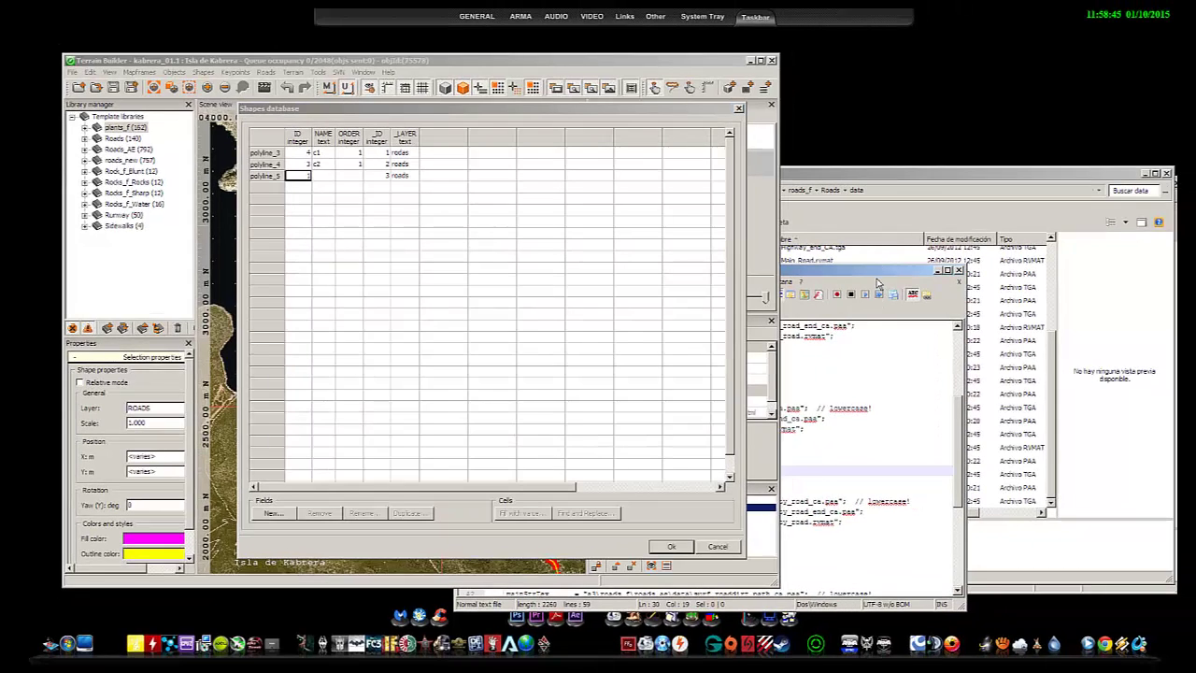
Step: Check the road classes in RoadsLib.cfg and preview the highway_ca.paa texture from the roads_f data folder in Texture Viewer
left_click(878, 282)
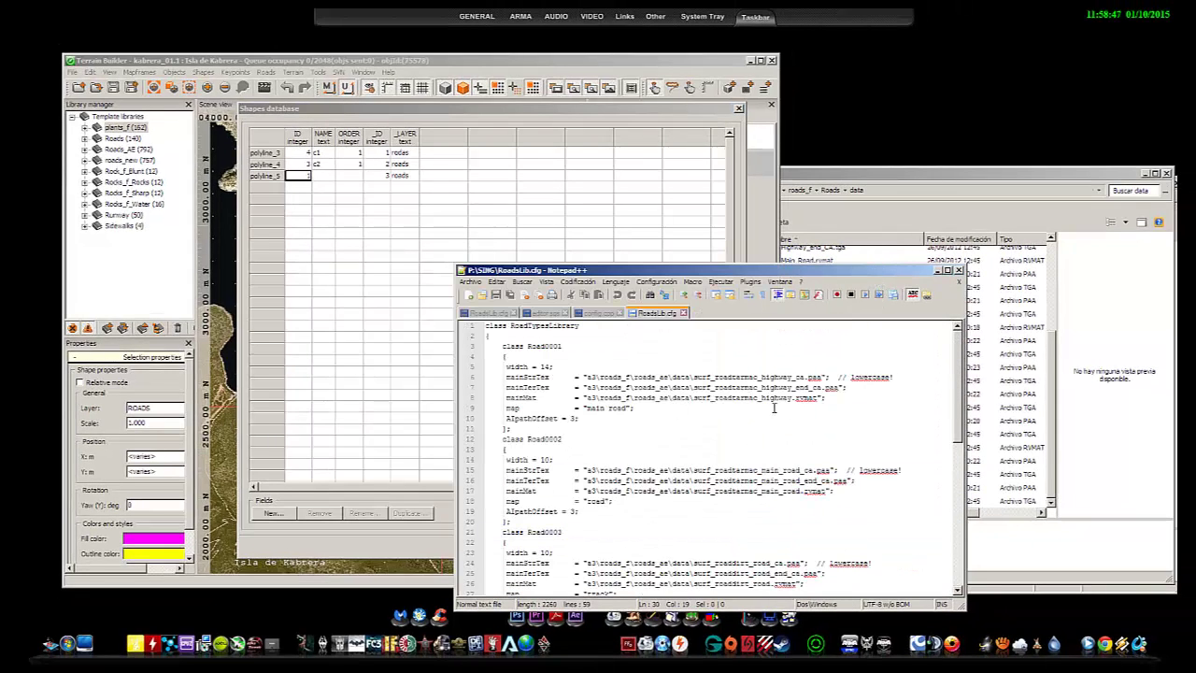
left_click(889, 211)
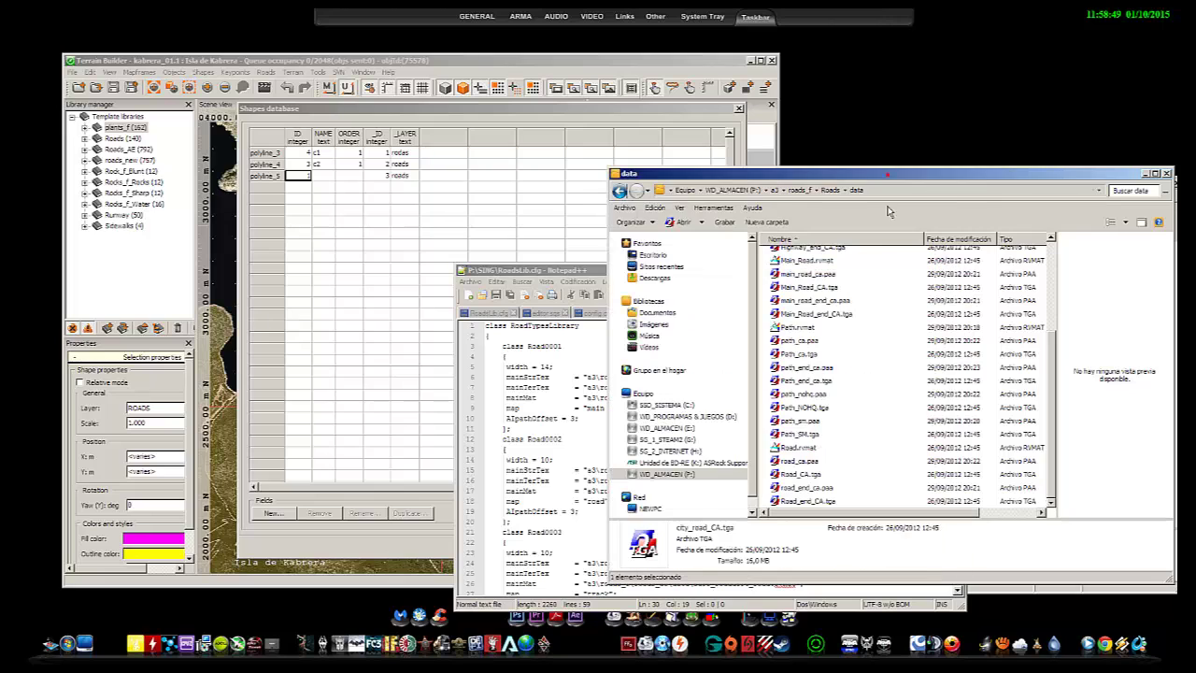
left_click(805, 434)
scroll(805, 393, "up", 3)
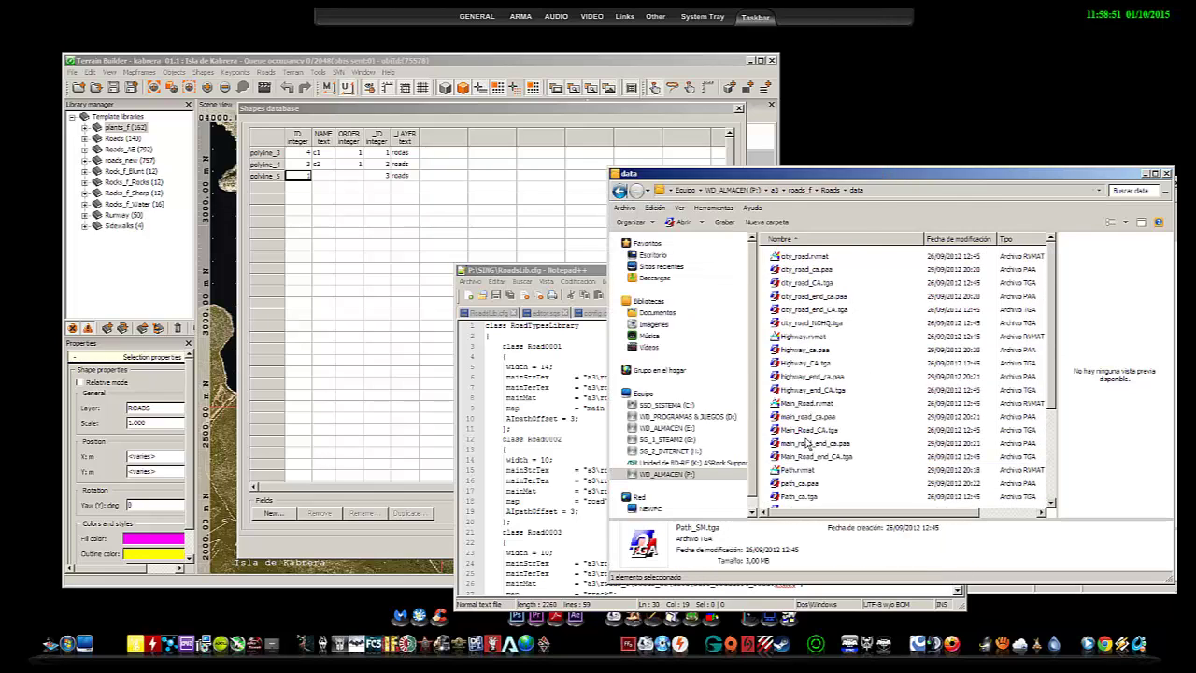
double_click(802, 352)
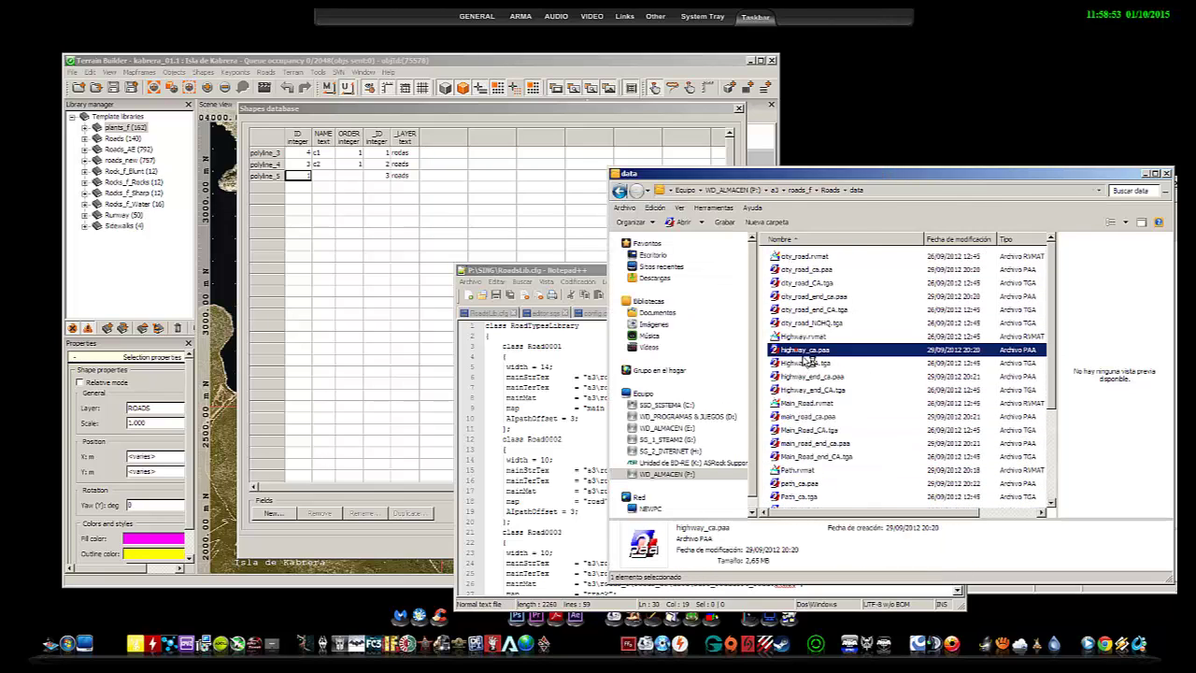
scroll(186, 171, "down", 1)
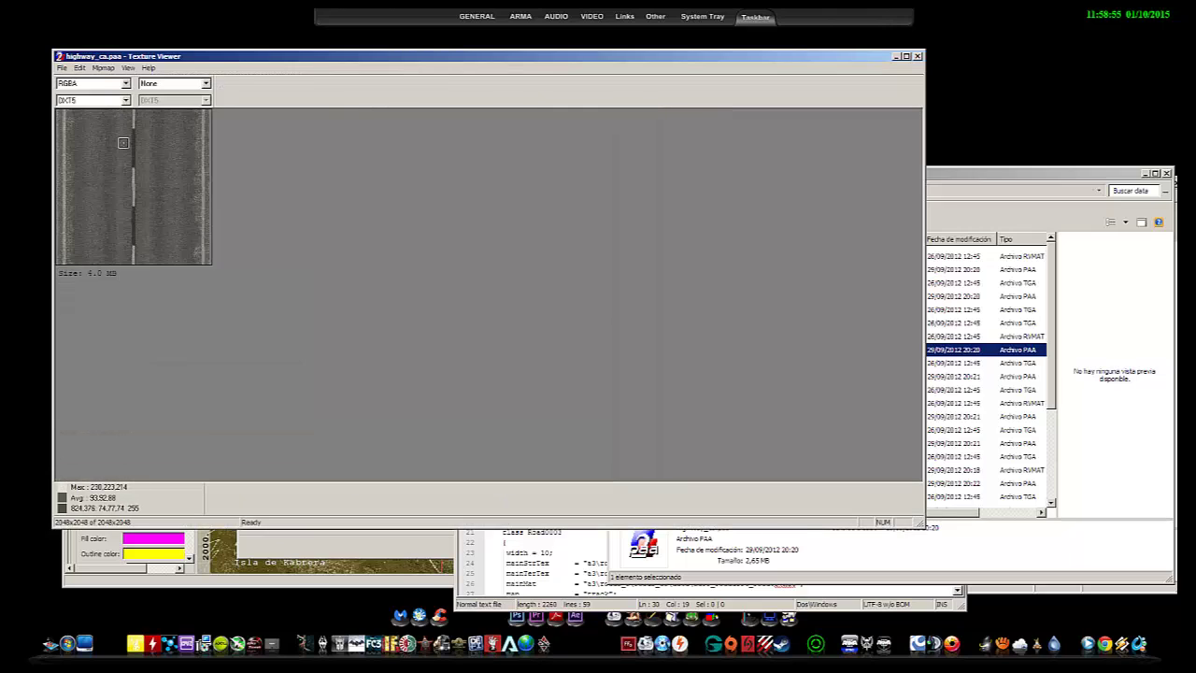
scroll(186, 171, "up", 1)
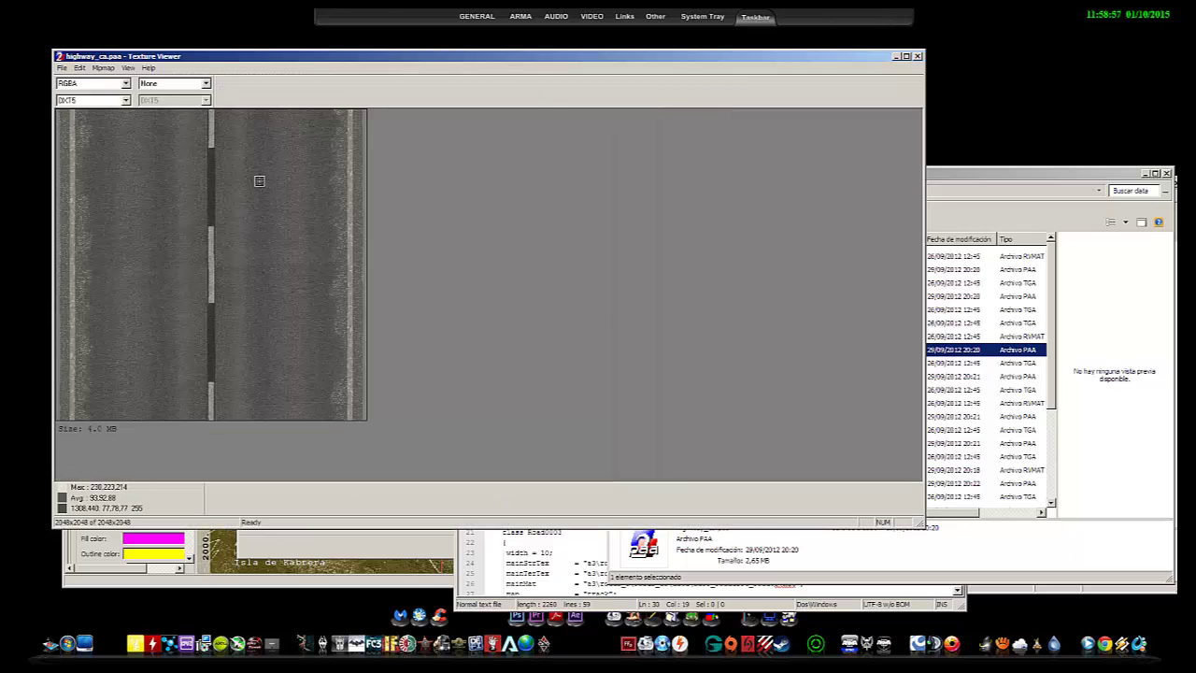
left_click(917, 56)
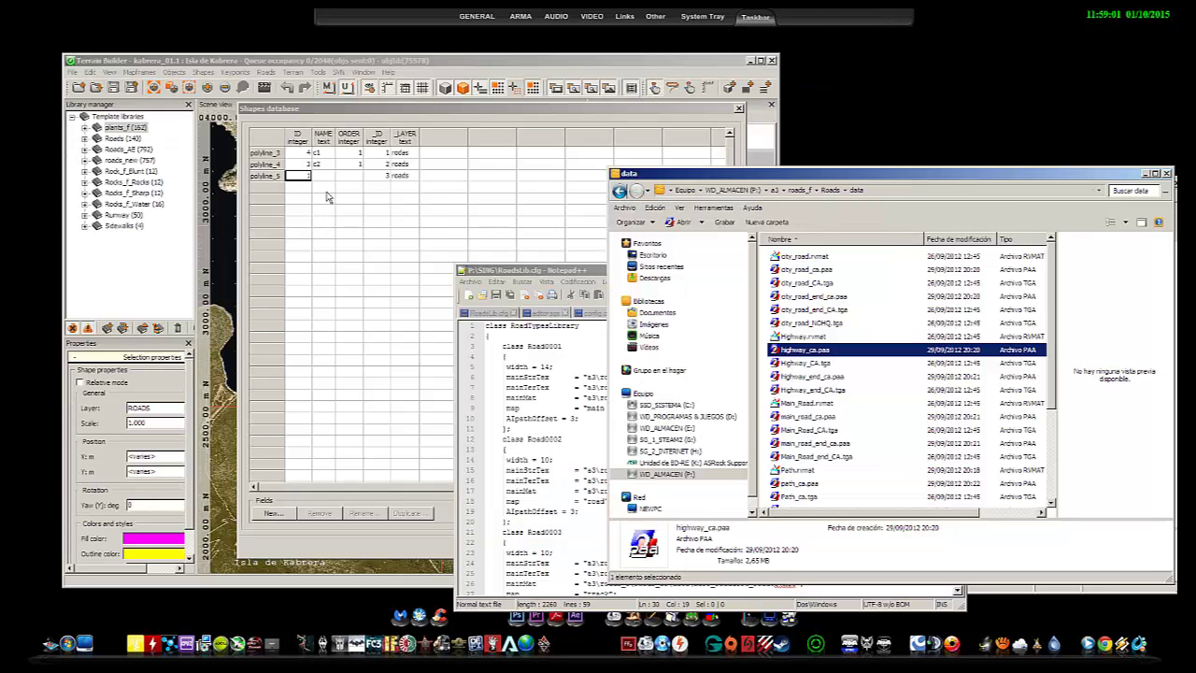
Step: Set polyline_5's NAME to c3 and ORDER to 1, and accept the shapes database changes
left_click(330, 183)
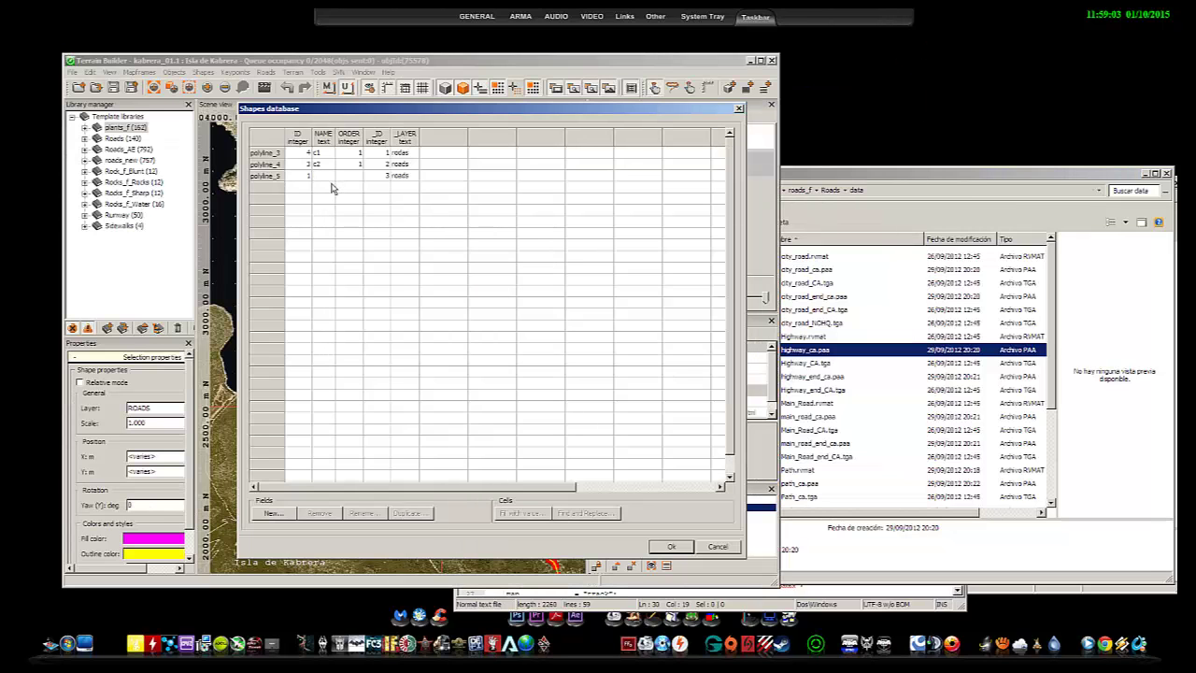
type("c3")
key("Tab")
type("1")
key("Tab")
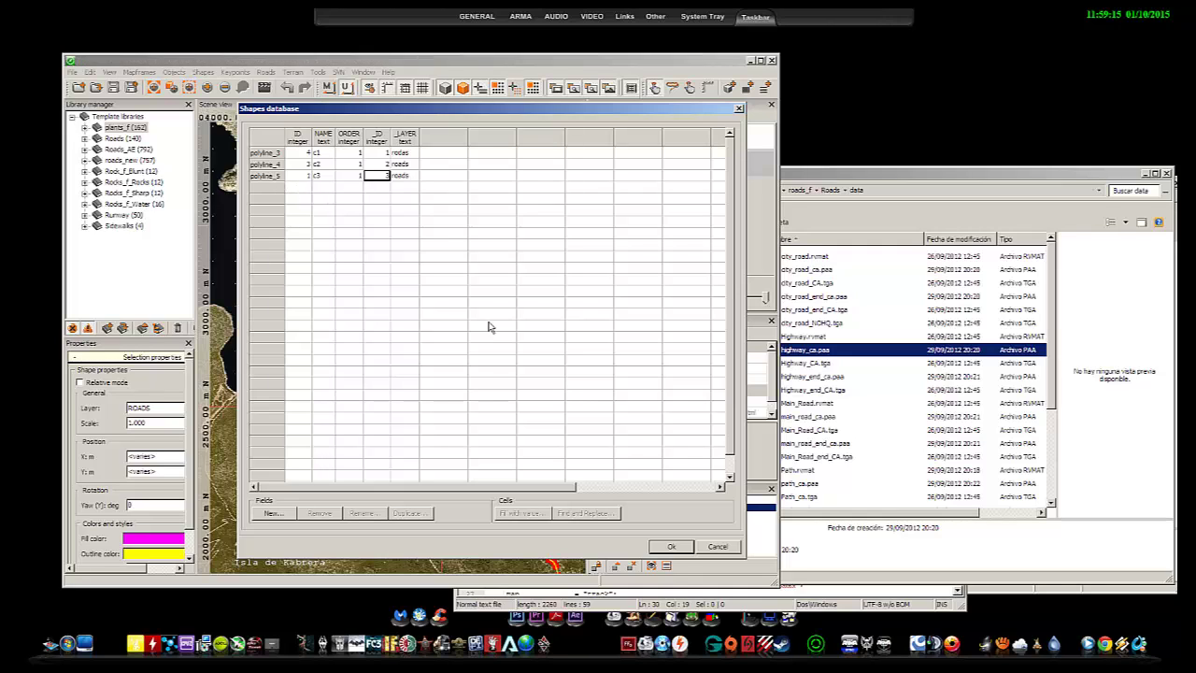
left_click(673, 547)
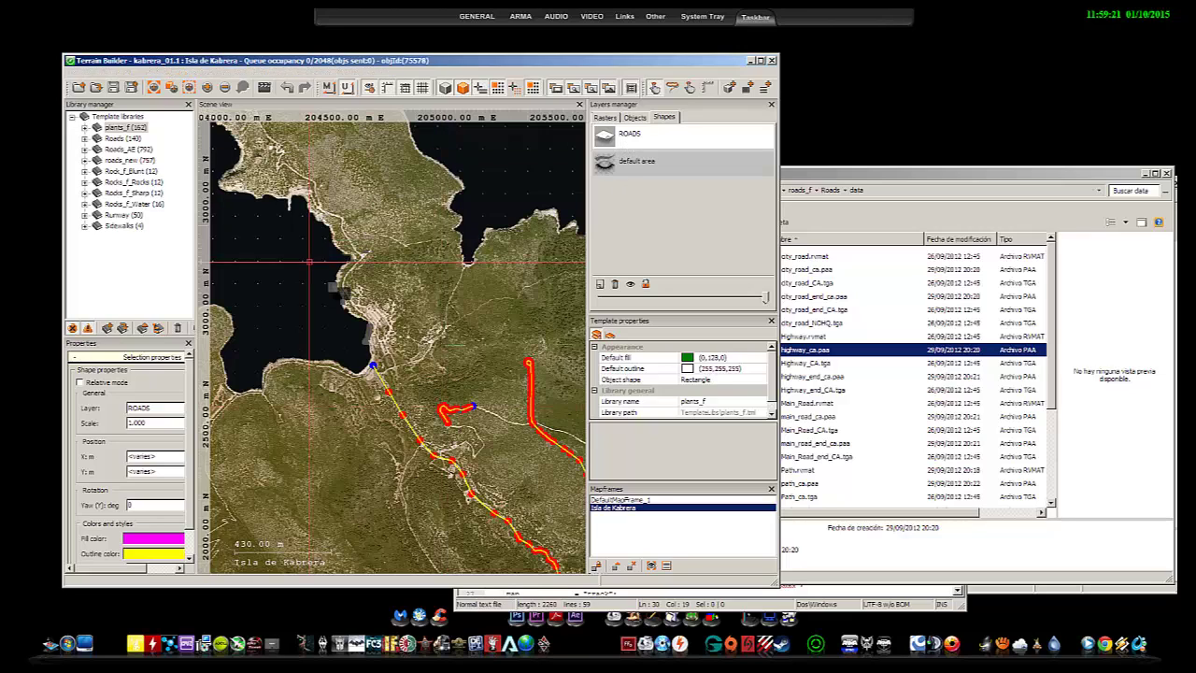
right_click(631, 143)
left_click(623, 140)
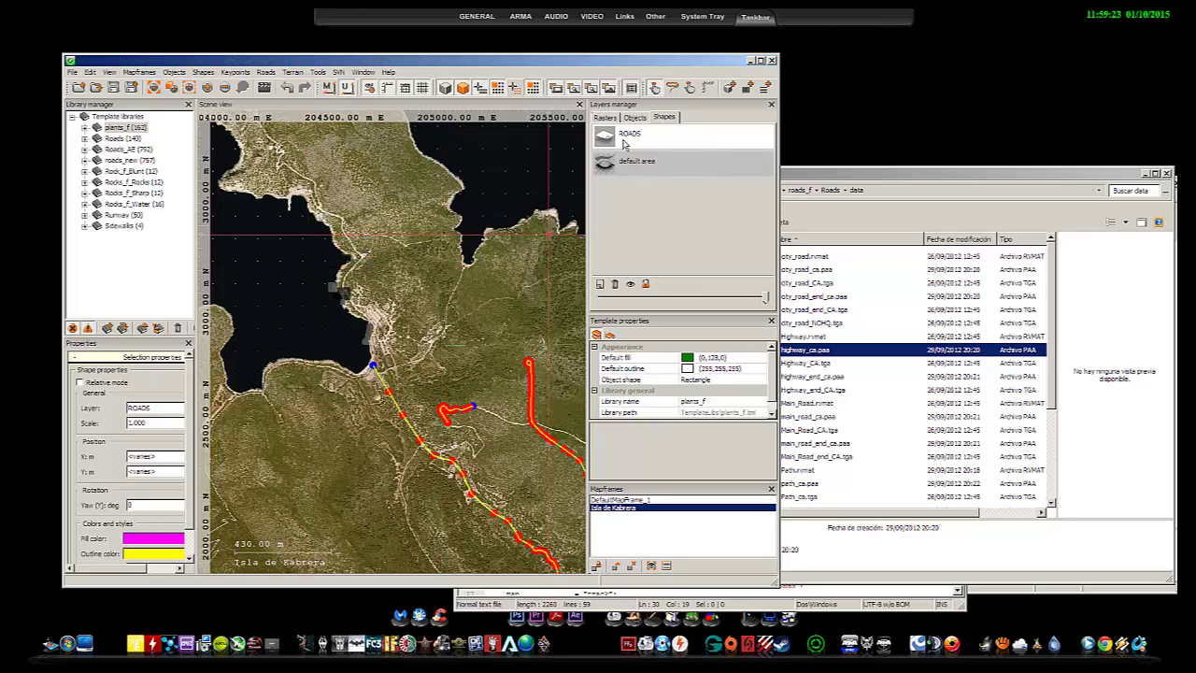
right_click(623, 140)
left_click(617, 139)
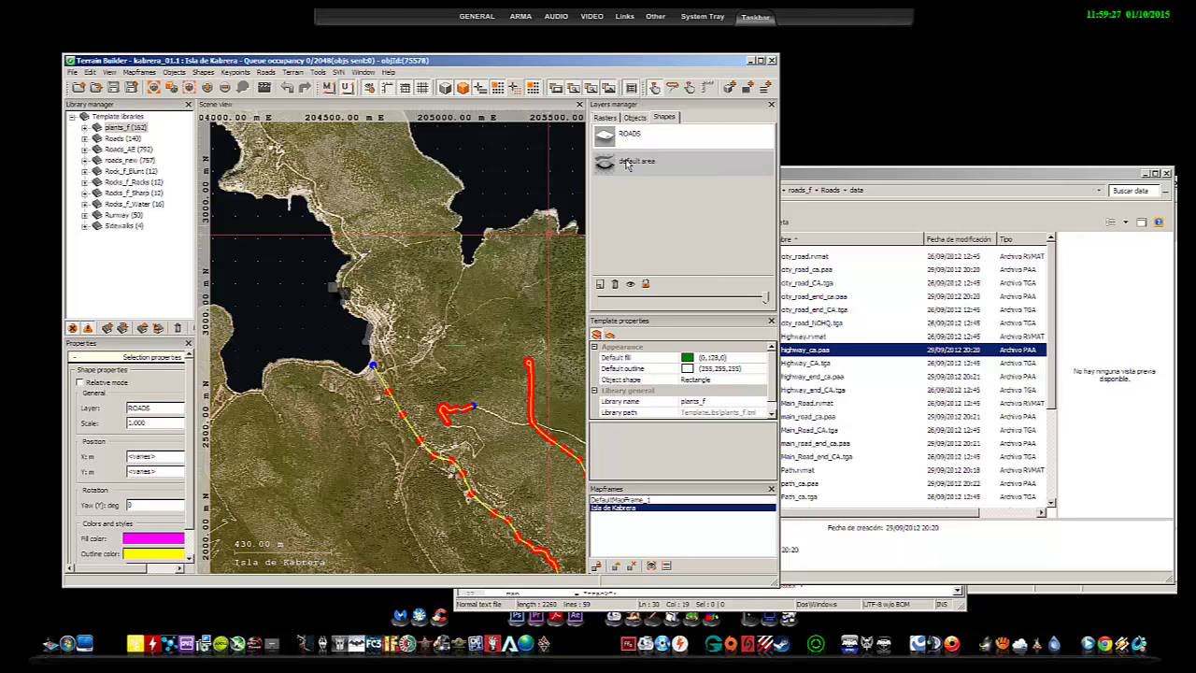
left_click(601, 284)
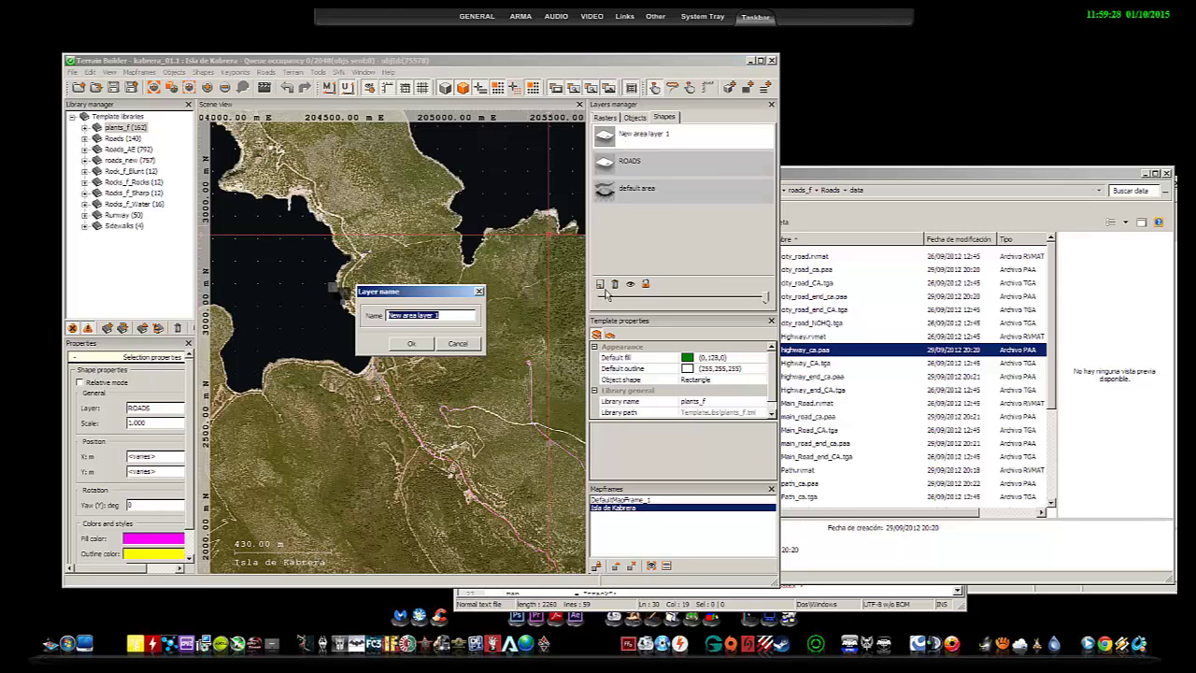
left_click(457, 344)
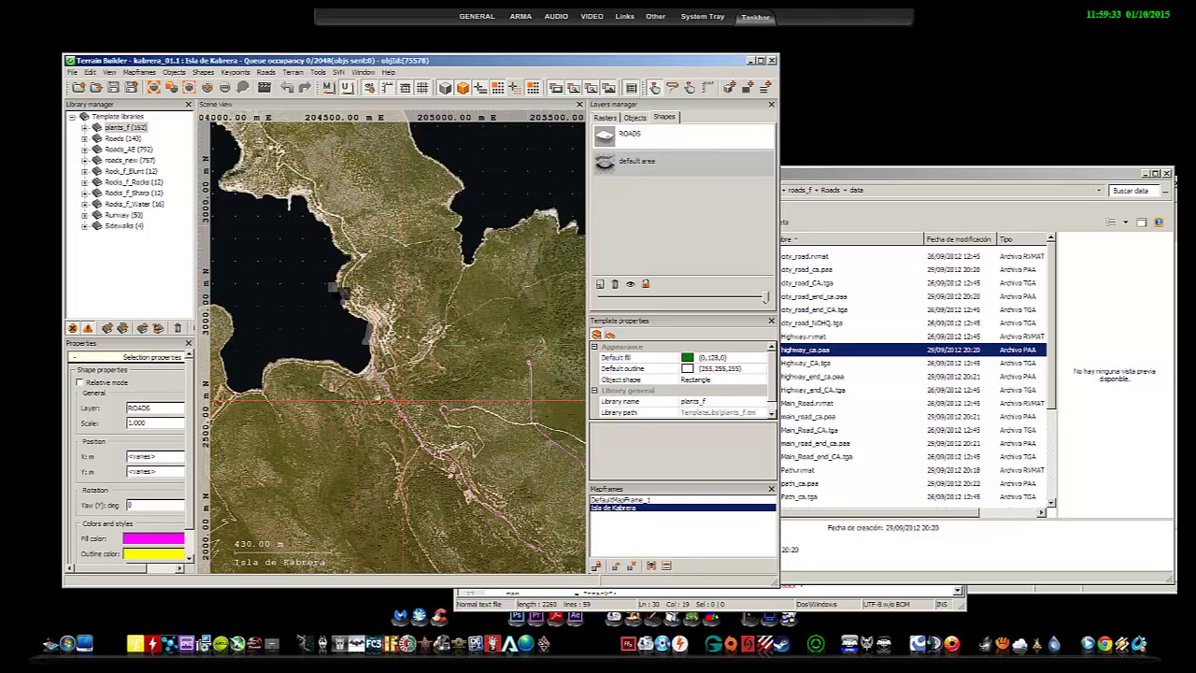
left_click(551, 422)
key("ctrl+a")
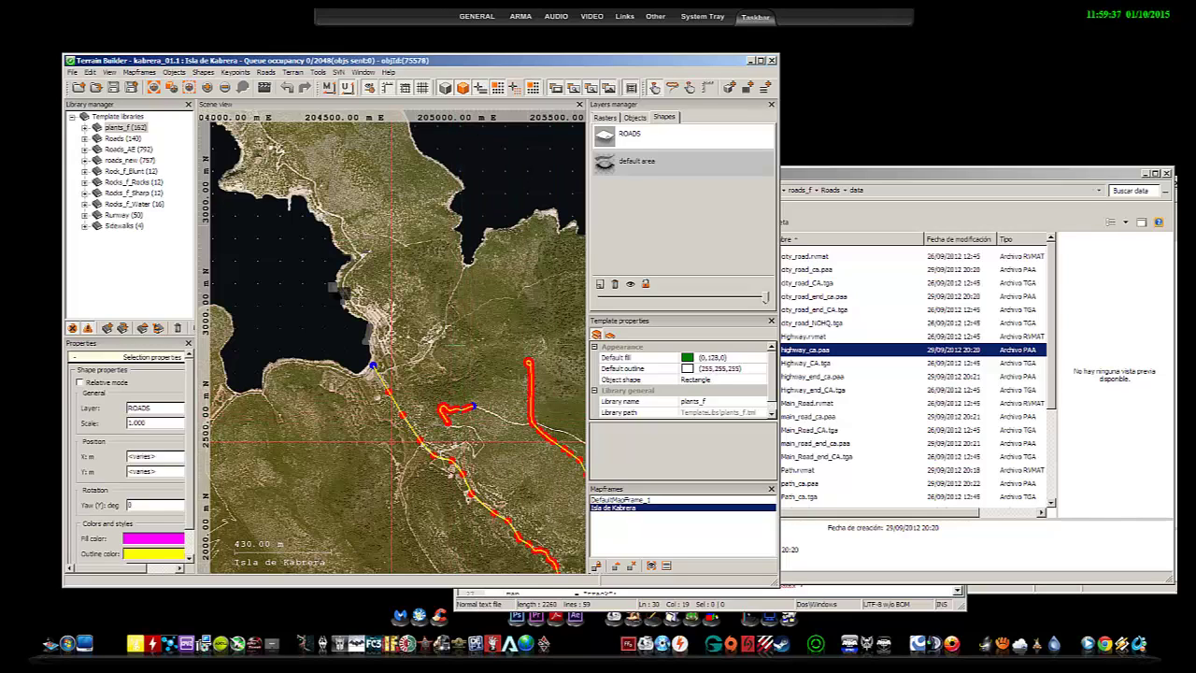
left_click(391, 444)
left_click(914, 195)
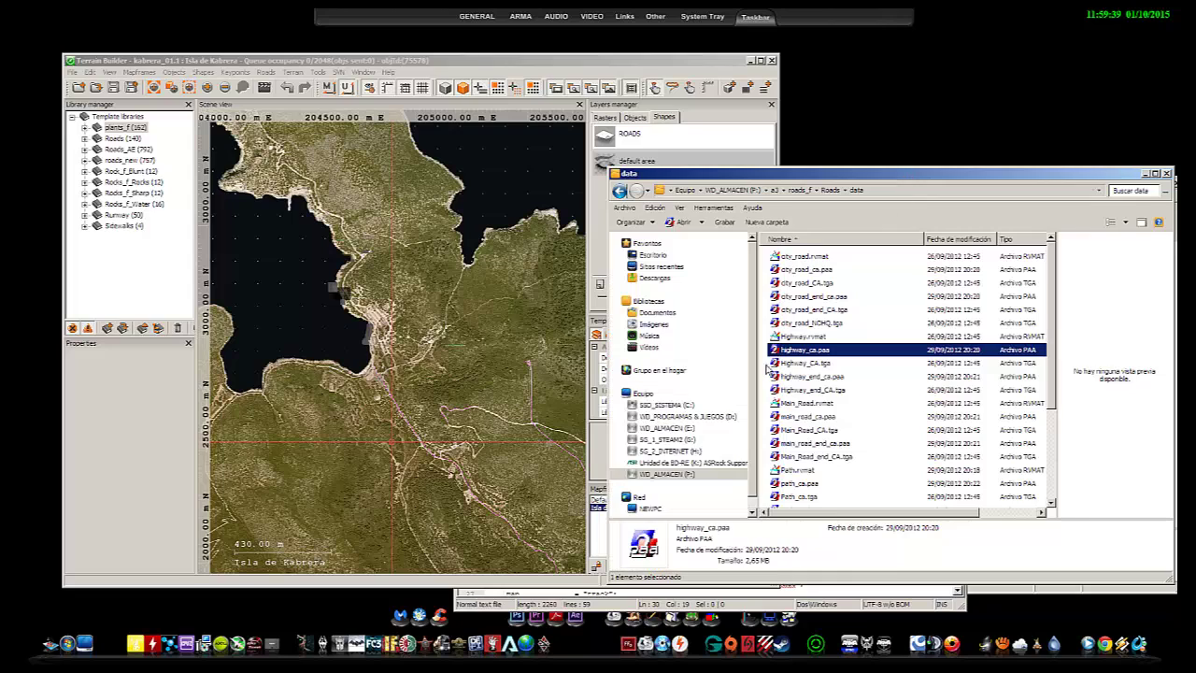
left_click(73, 72)
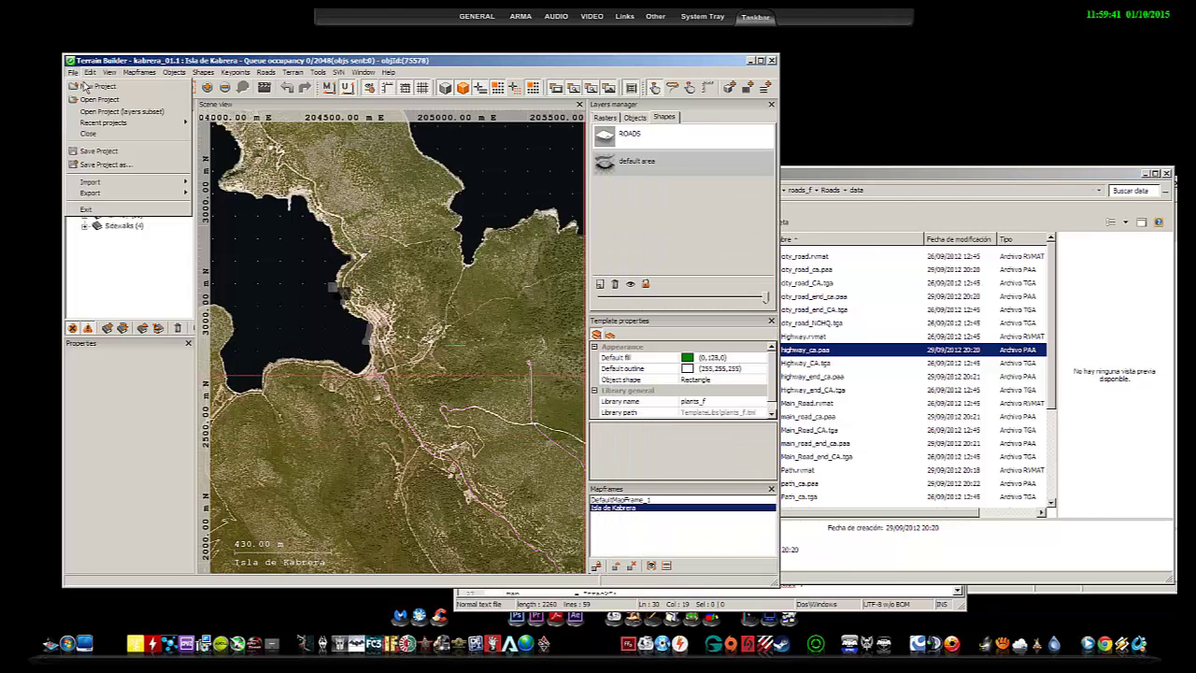
mouse_move(93, 200)
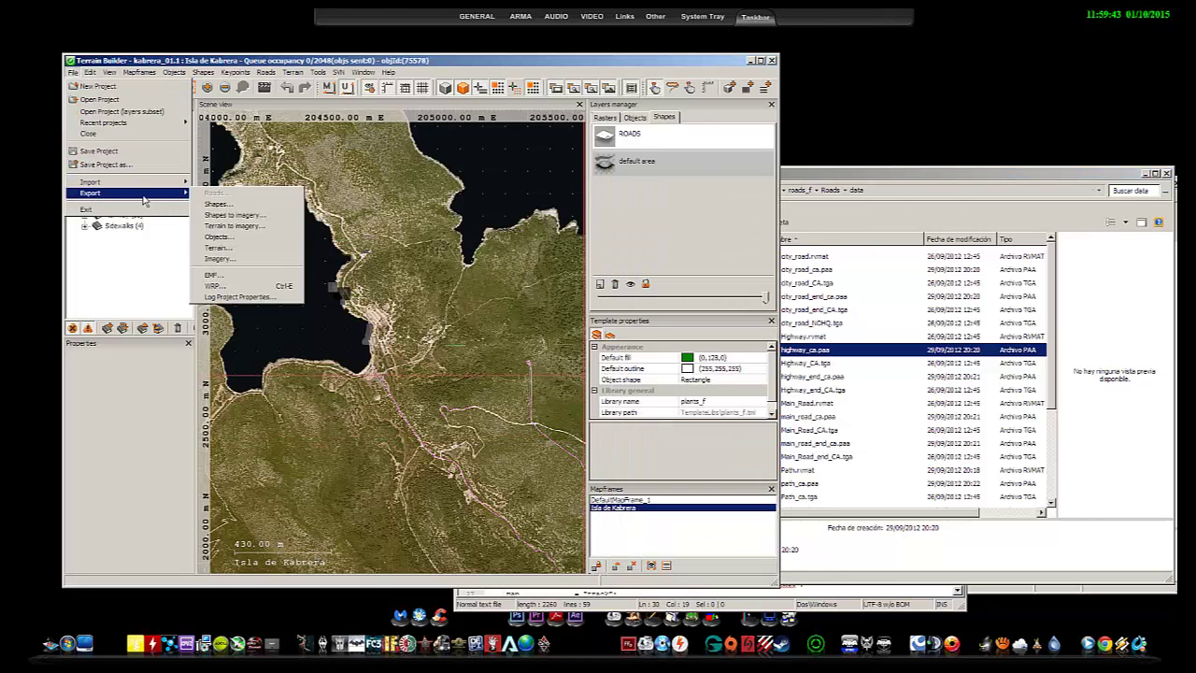
left_click(217, 204)
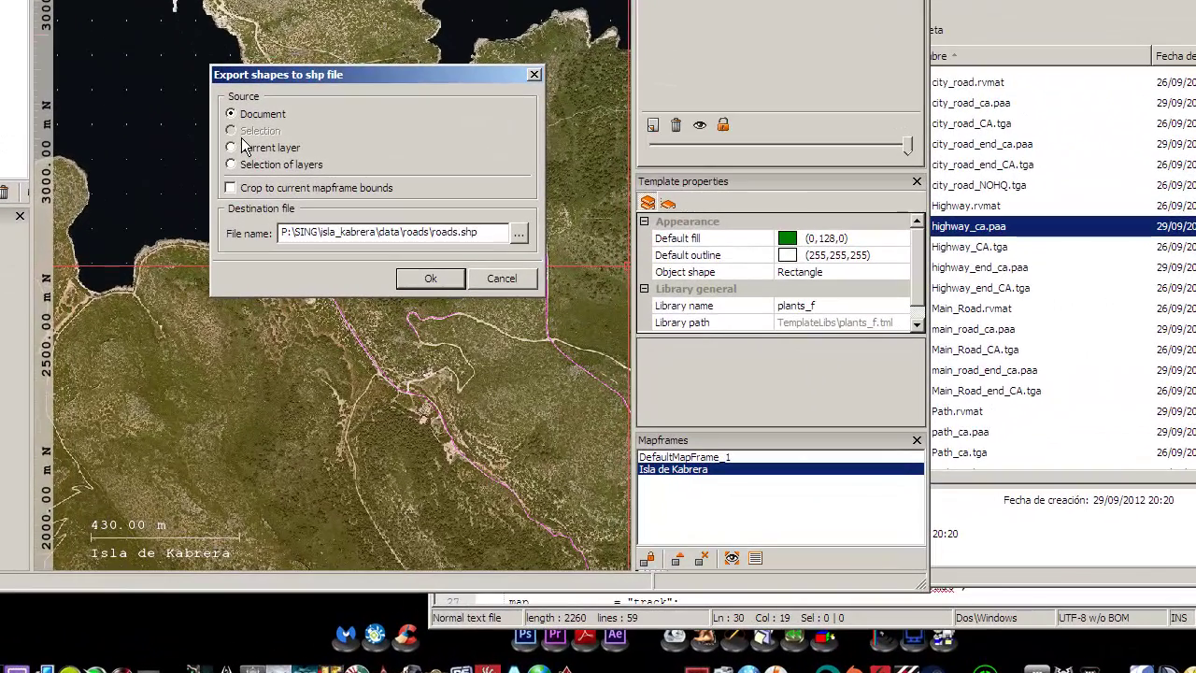
left_click(430, 278)
Step: Select the road polylines in the scene and start a shapes export to shp with the selection as source
left_click_drag(336, 386, 626, 298)
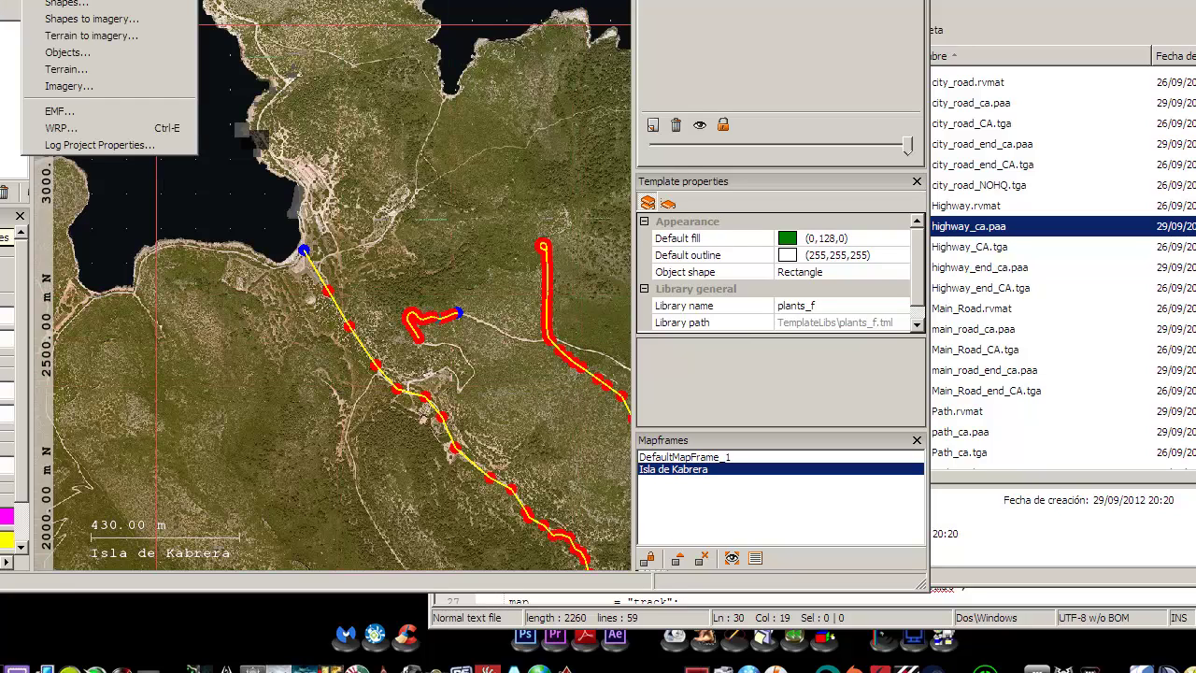
left_click(69, 13)
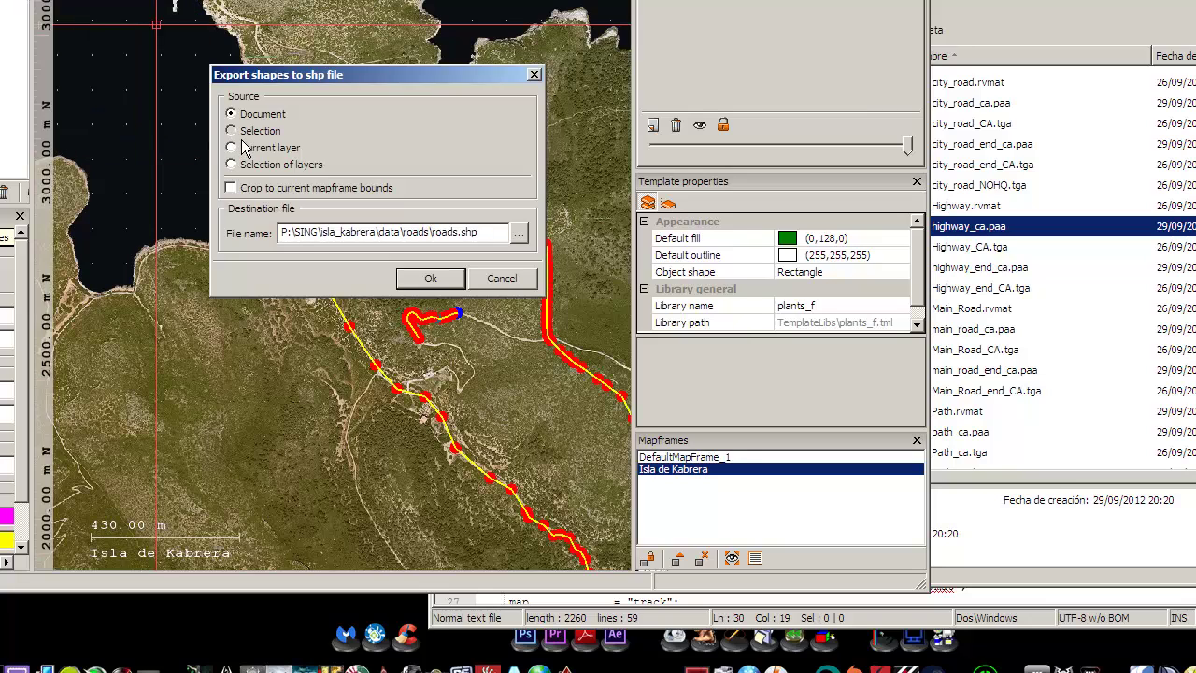
left_click_drag(382, 84, 287, 82)
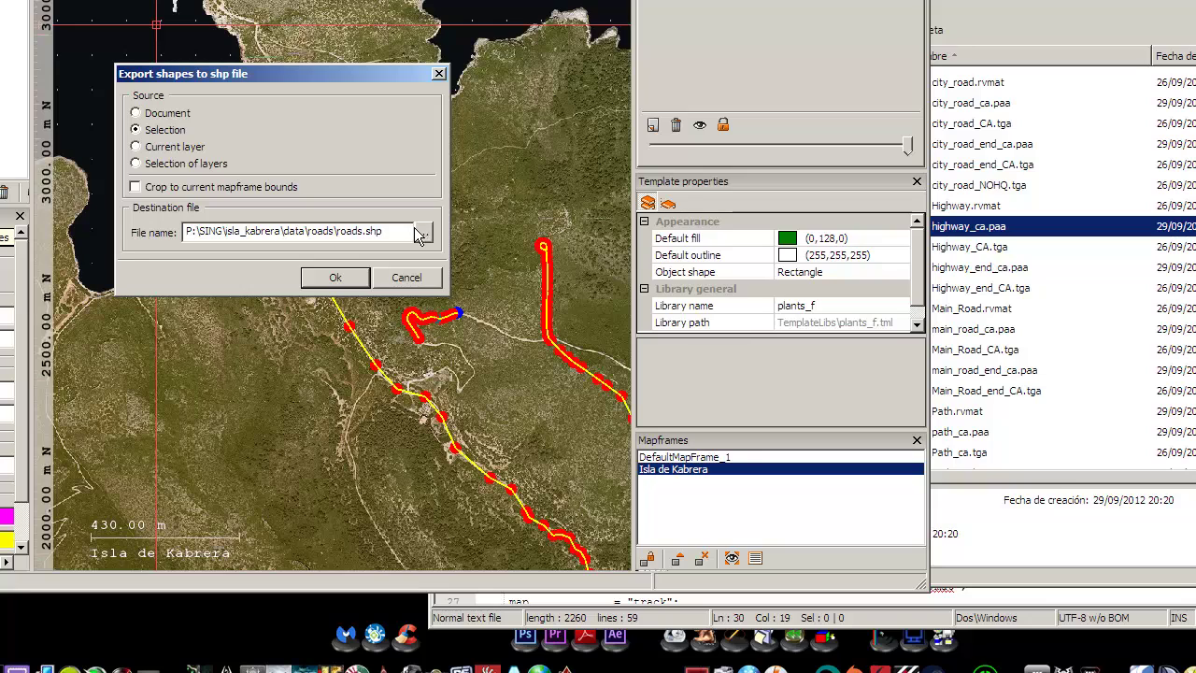
Step: Browse to P:\SING\isla_kabrera\data\roads as the destination folder for the shp export
double_click(330, 236)
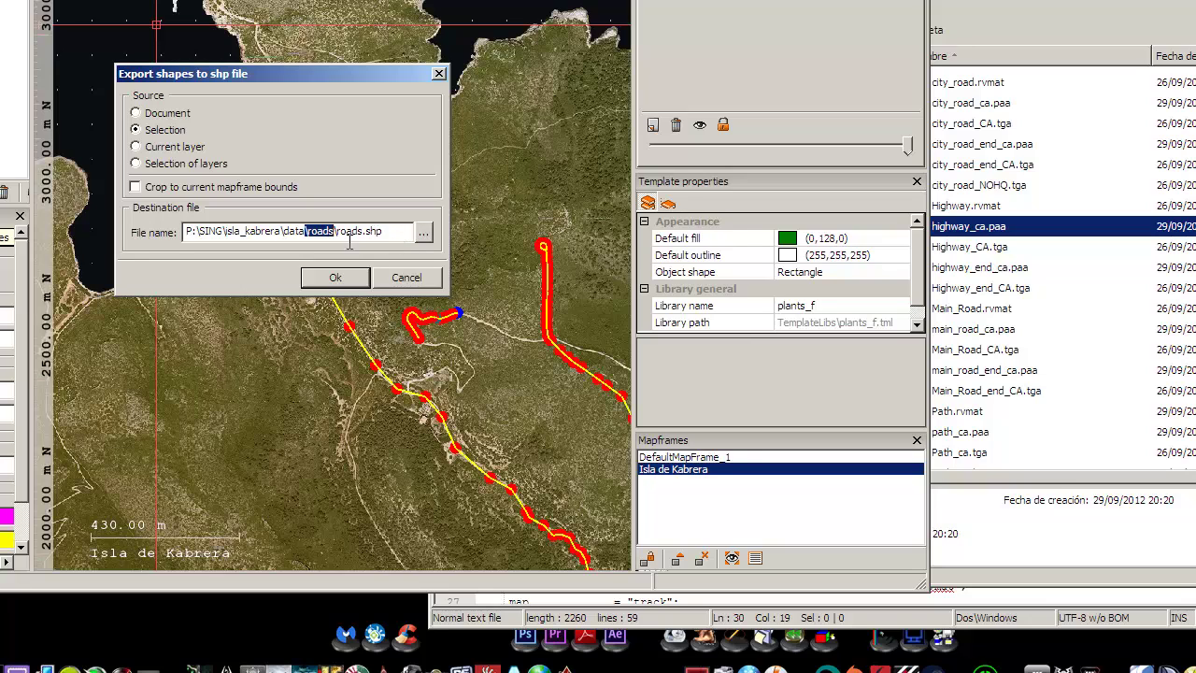
left_click(432, 241)
left_click_drag(576, 105, 643, 125)
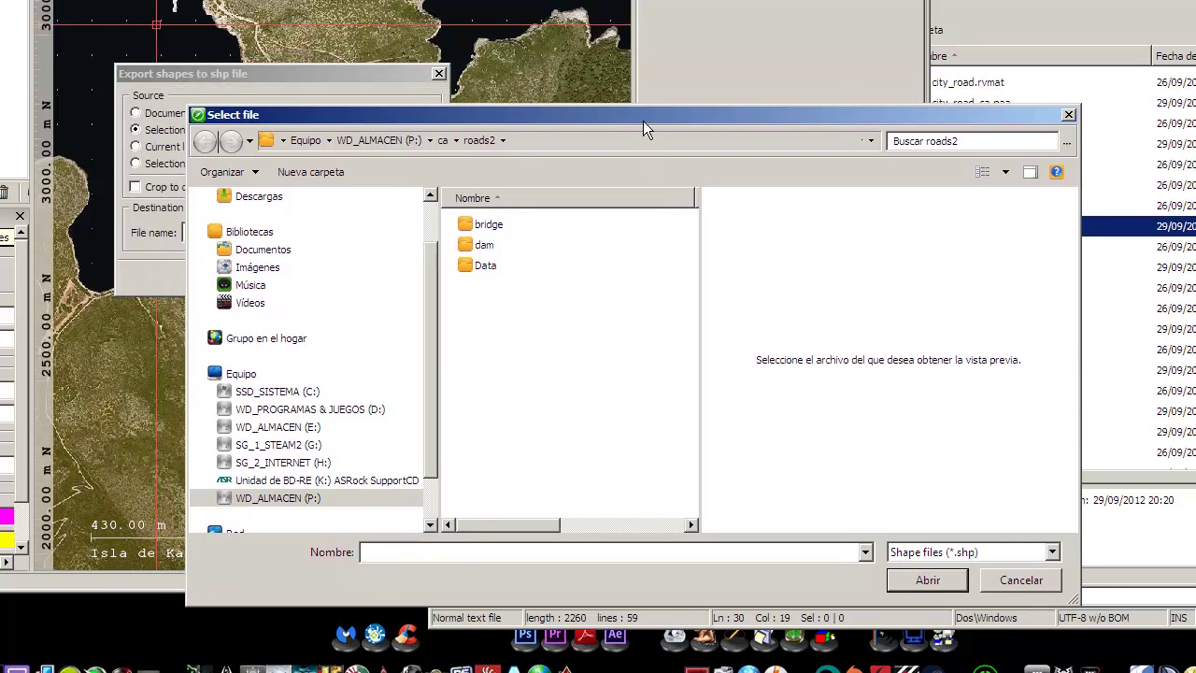
left_click(394, 142)
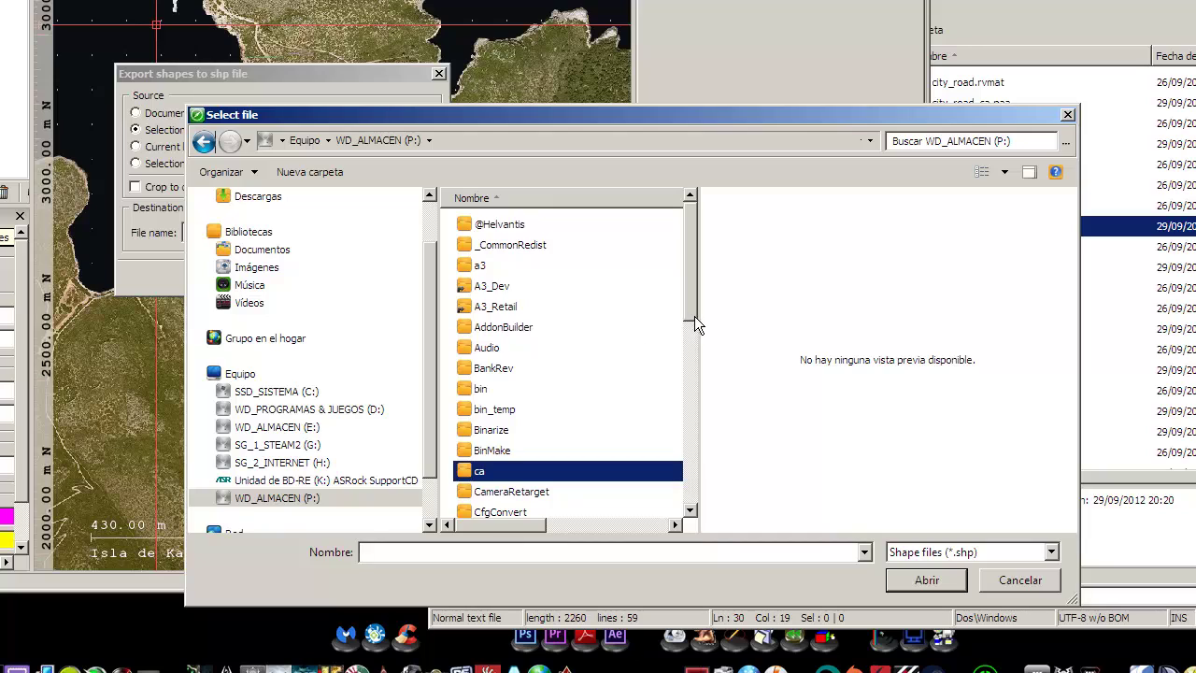
left_click_drag(695, 316, 699, 497)
double_click(486, 466)
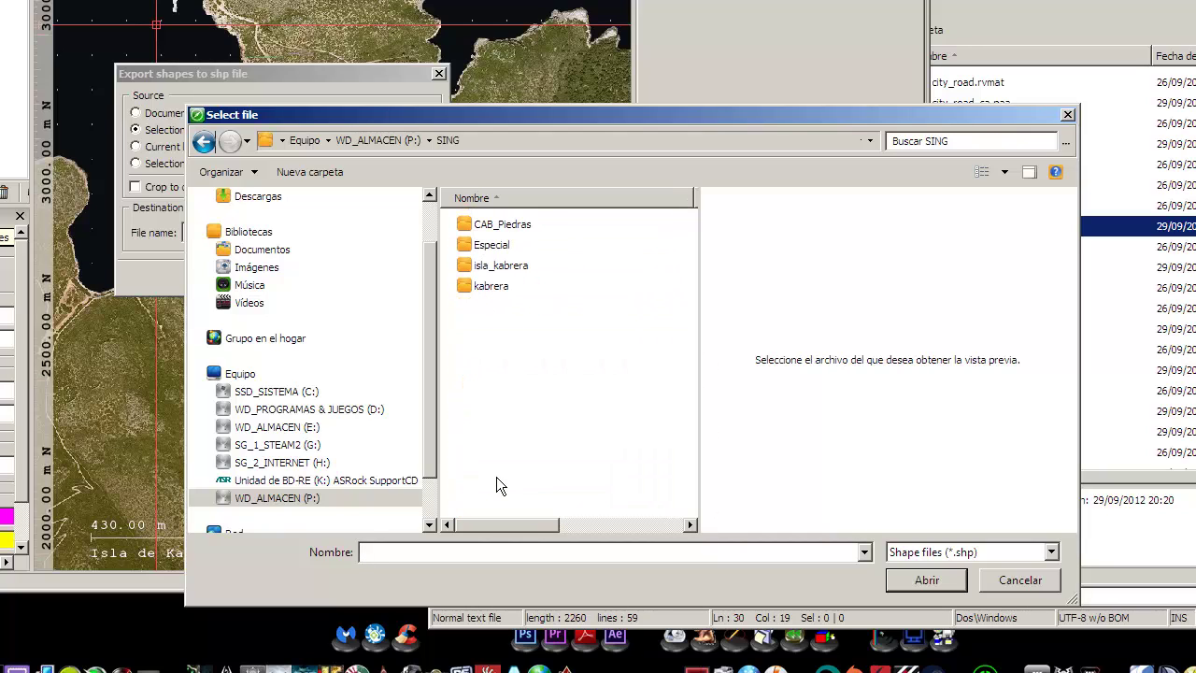
double_click(488, 266)
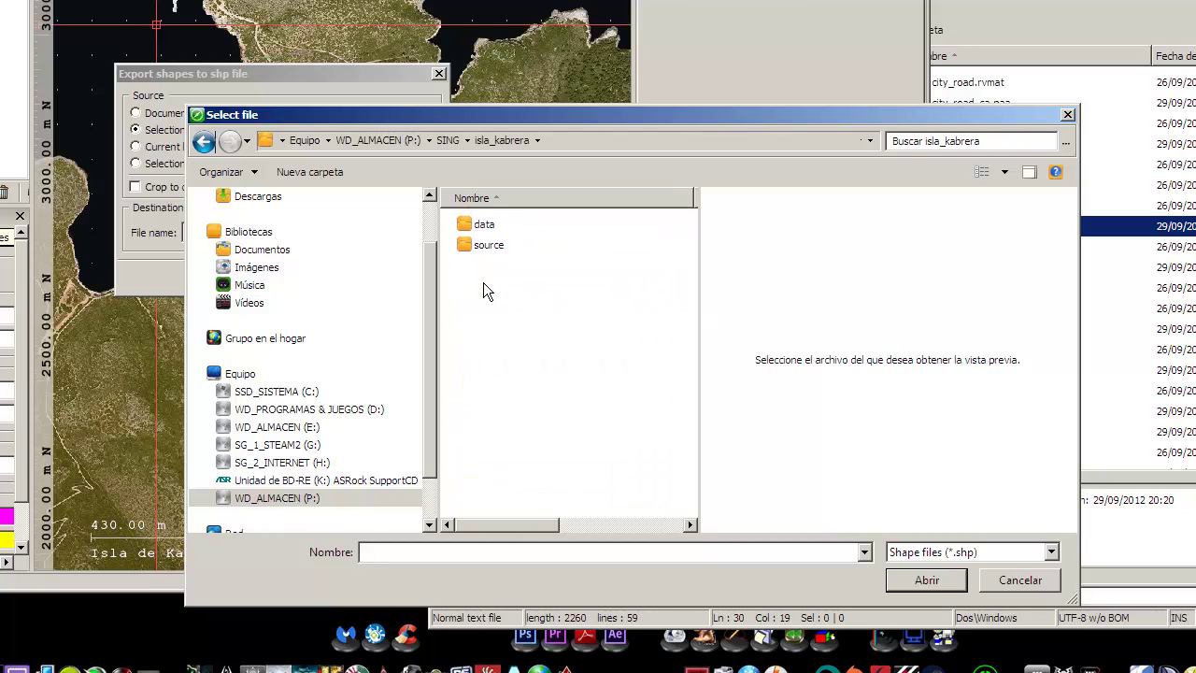
double_click(489, 233)
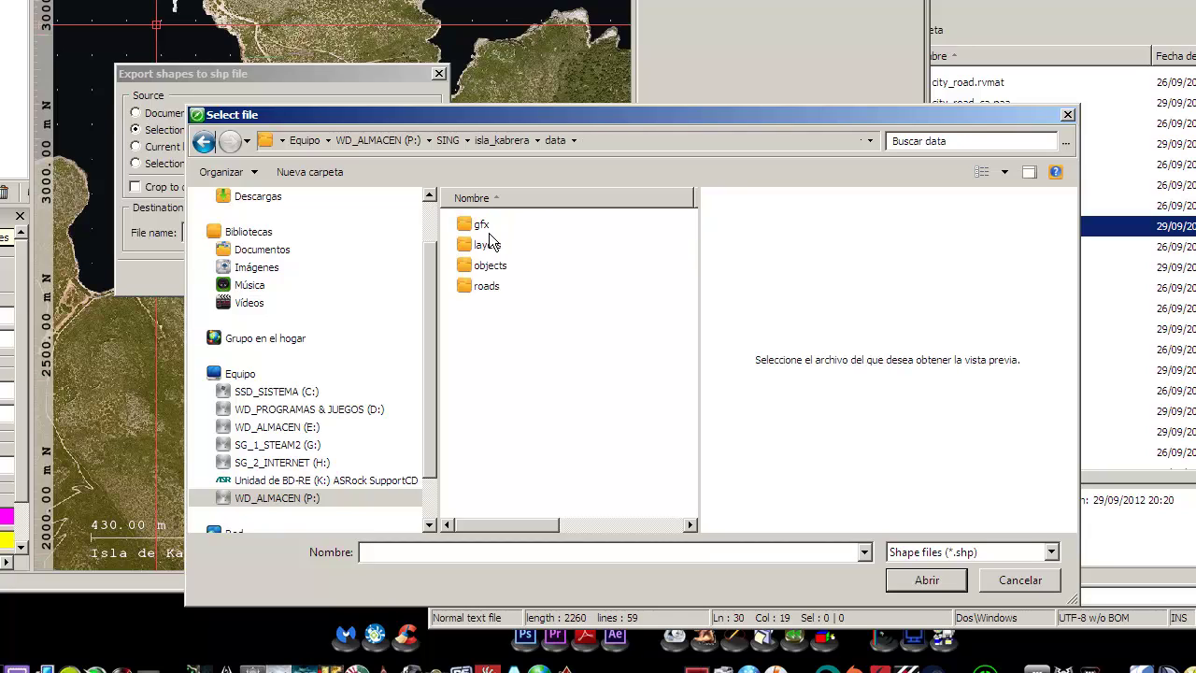
left_click(496, 291)
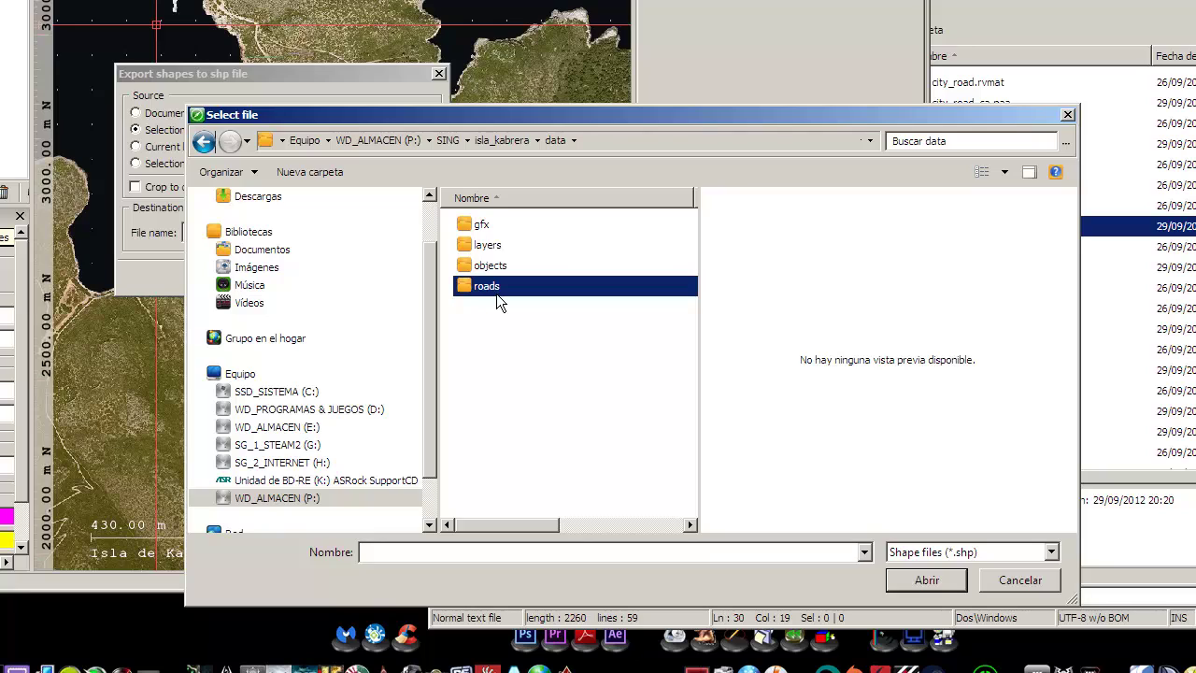
double_click(496, 288)
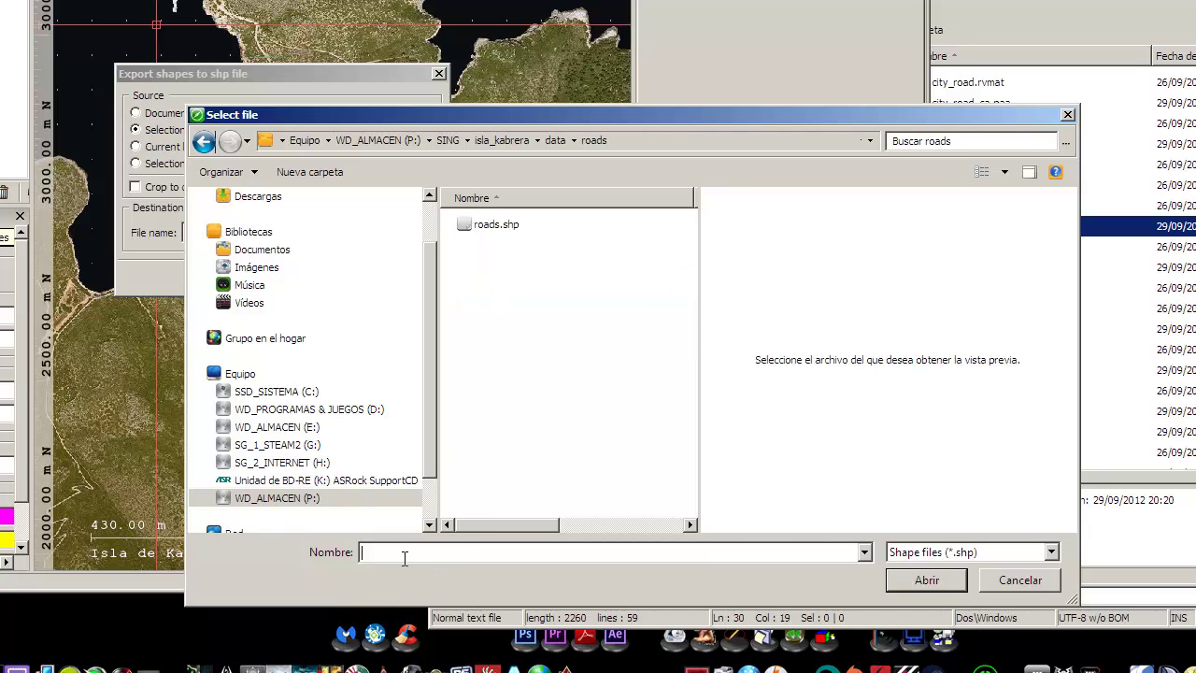
Step: Name the destination file roads and export the selected road shapes, dismissing the completion message
type("roa")
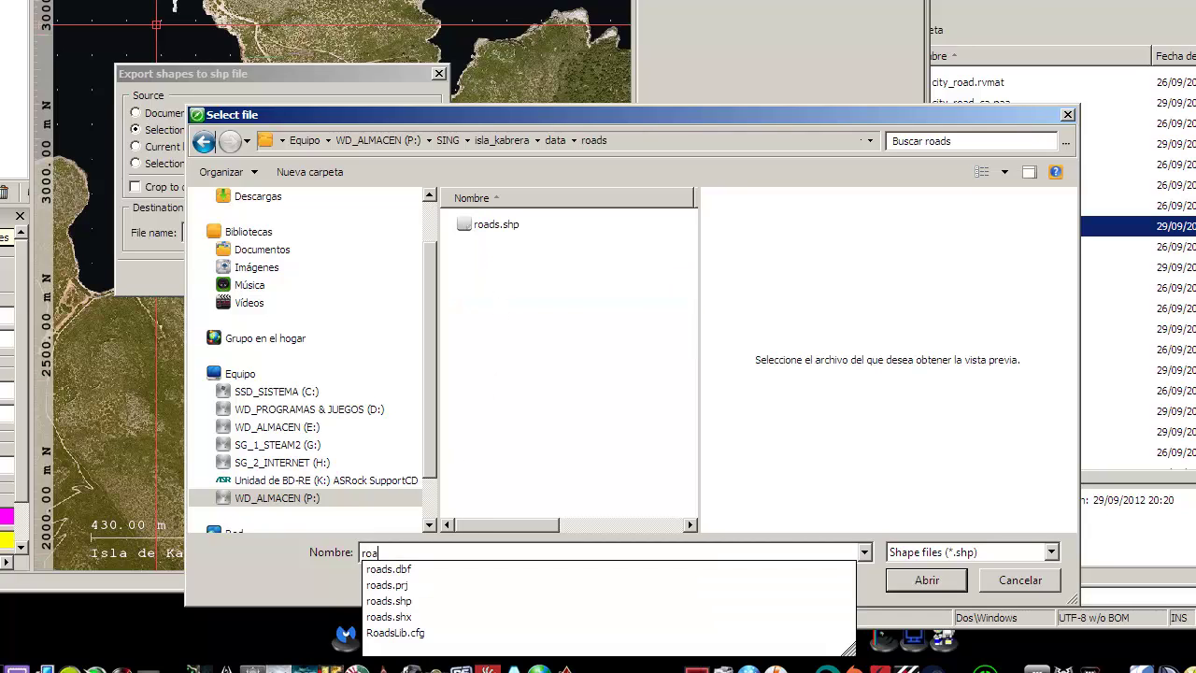
type("ds")
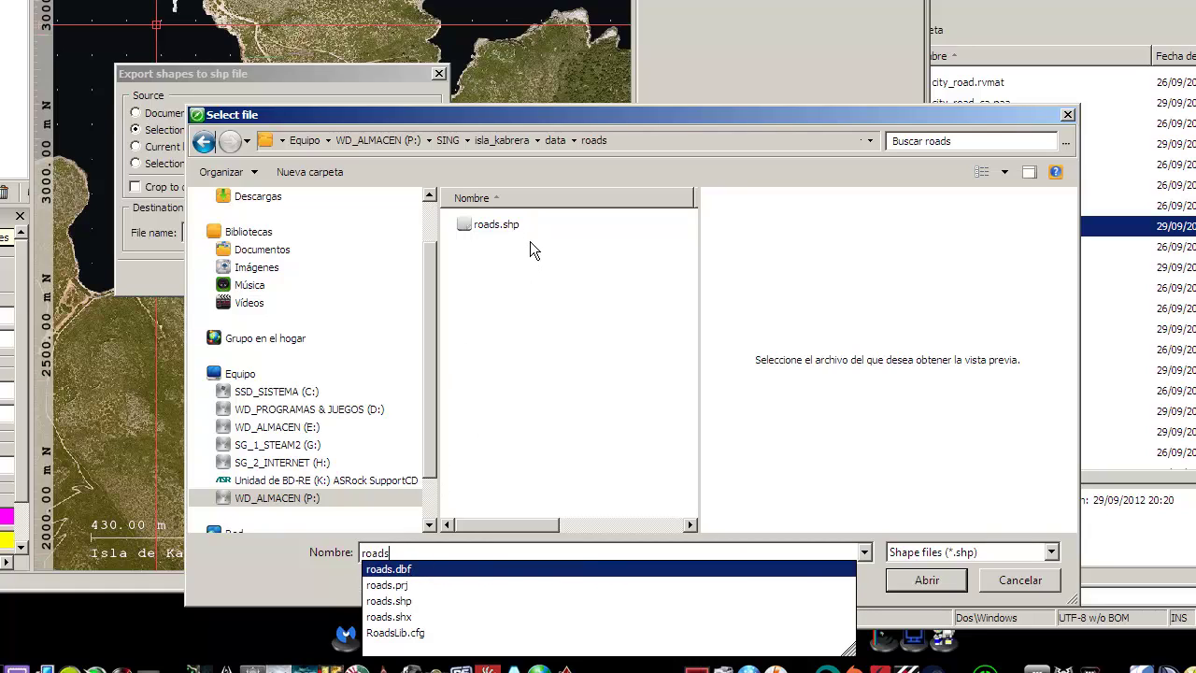
left_click(912, 586)
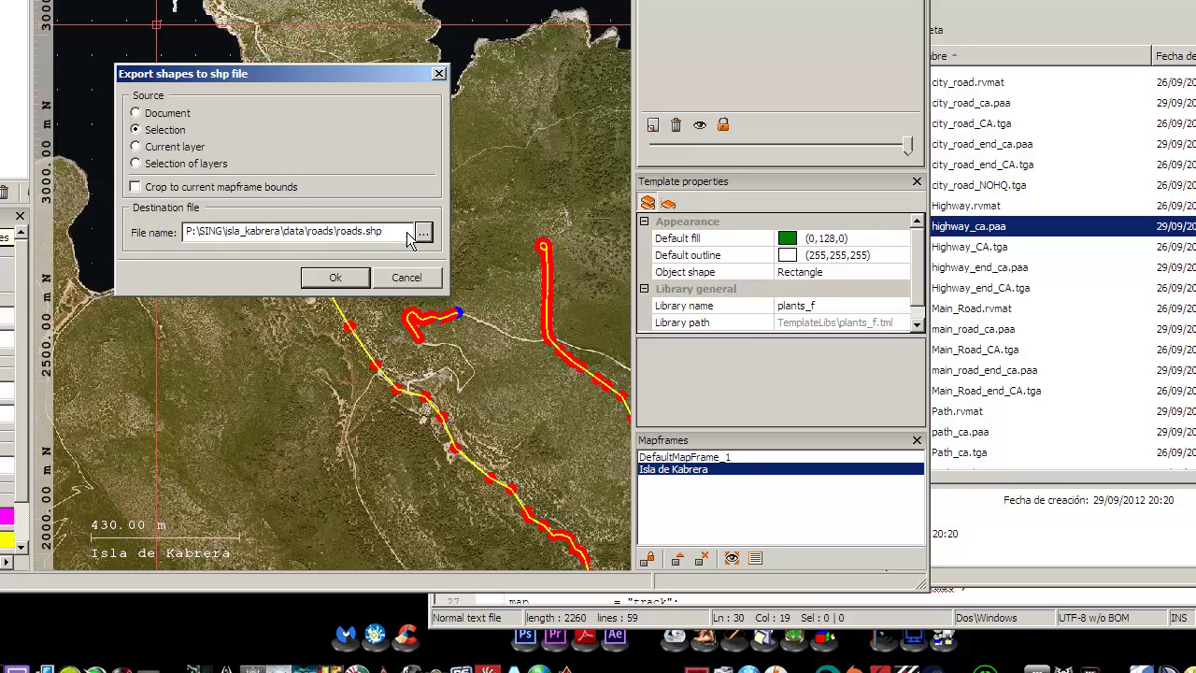
left_click(351, 284)
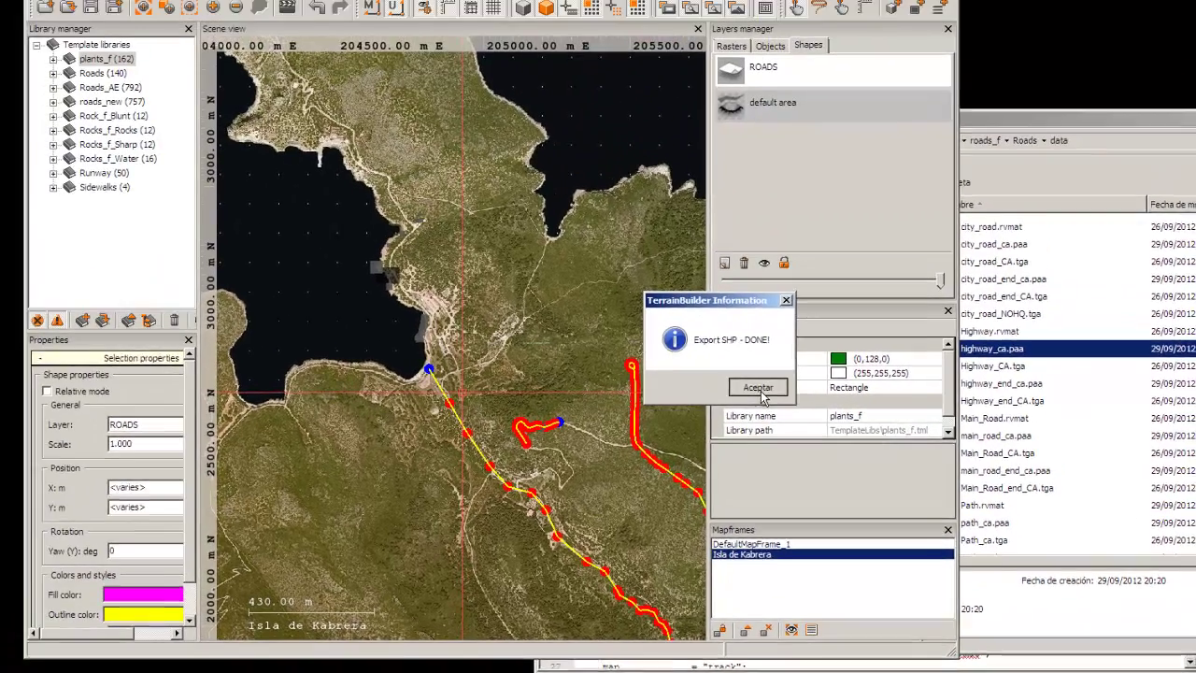
left_click(692, 271)
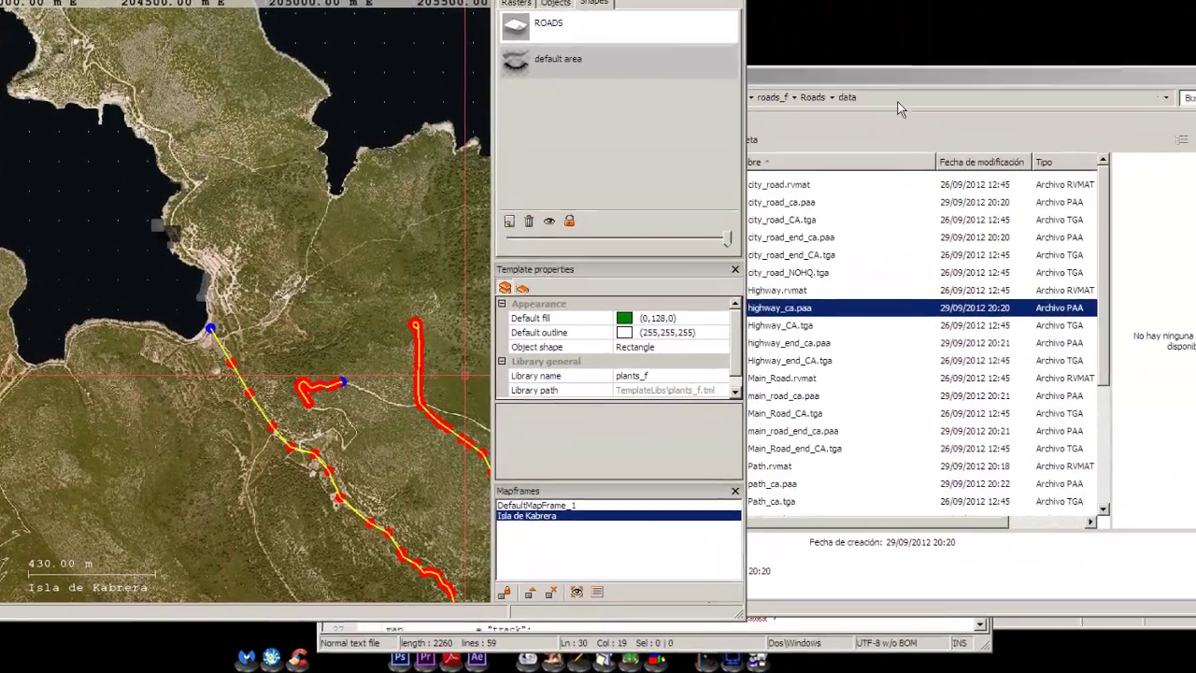
Step: Switch to the file explorer and open editor.sqs from the P: drive's scripts folder in Notepad++
left_click(1103, 154)
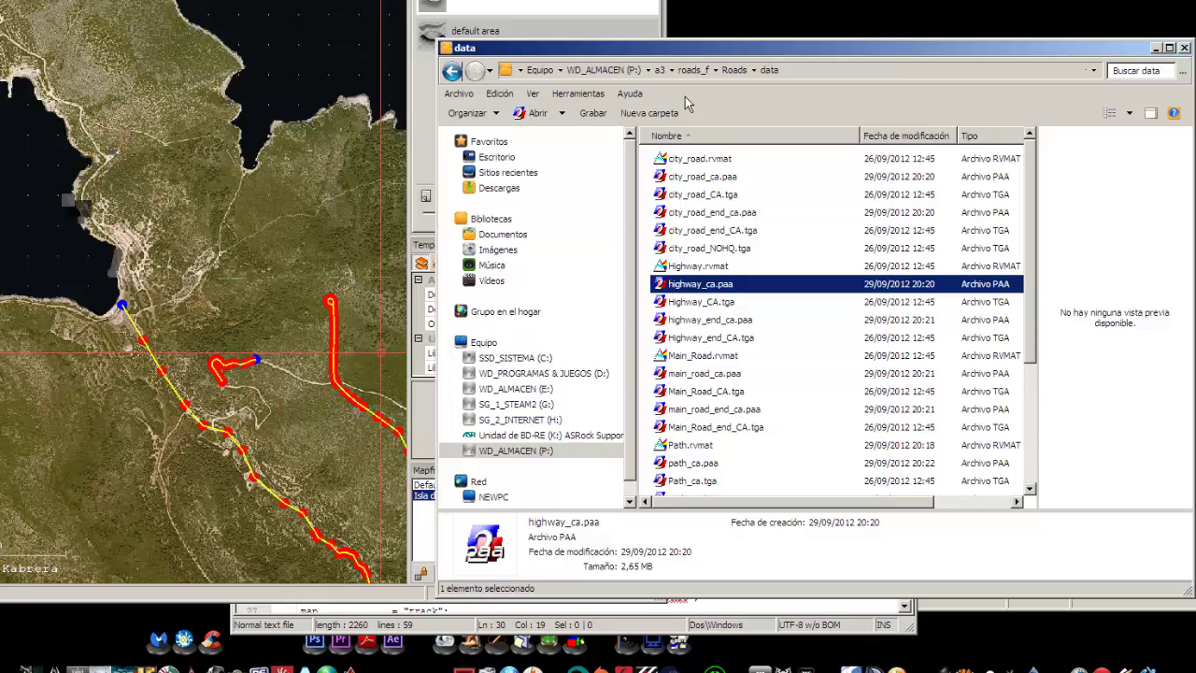
left_click(608, 71)
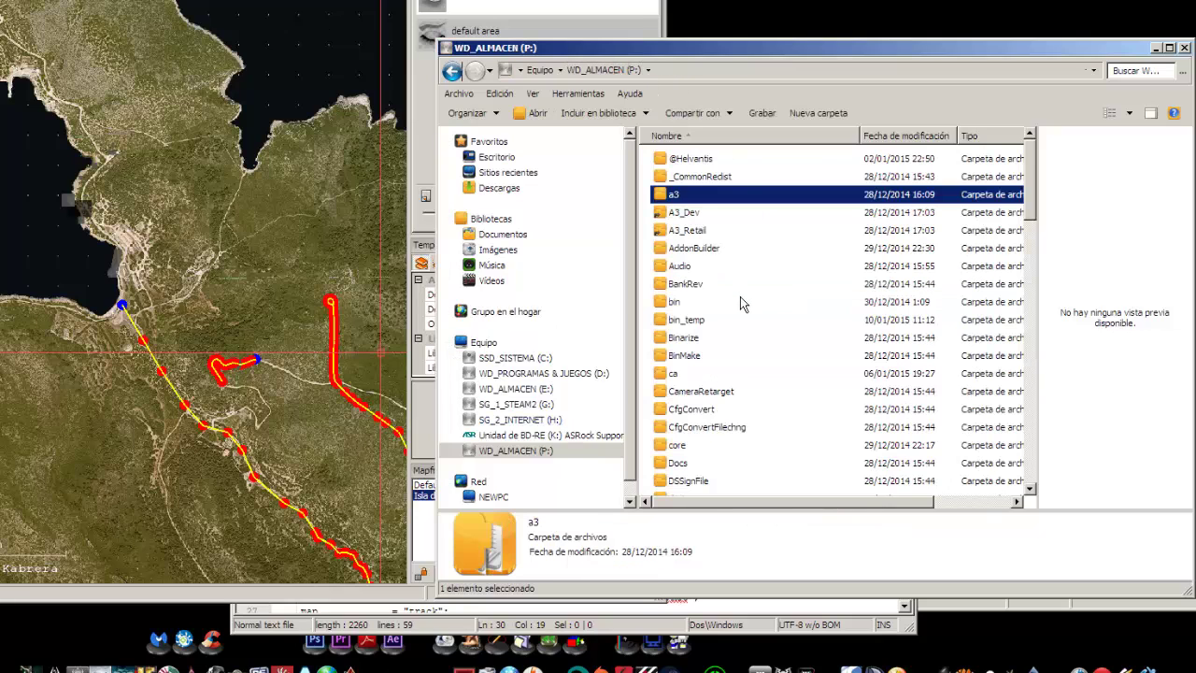
scroll(682, 425, "down", 4)
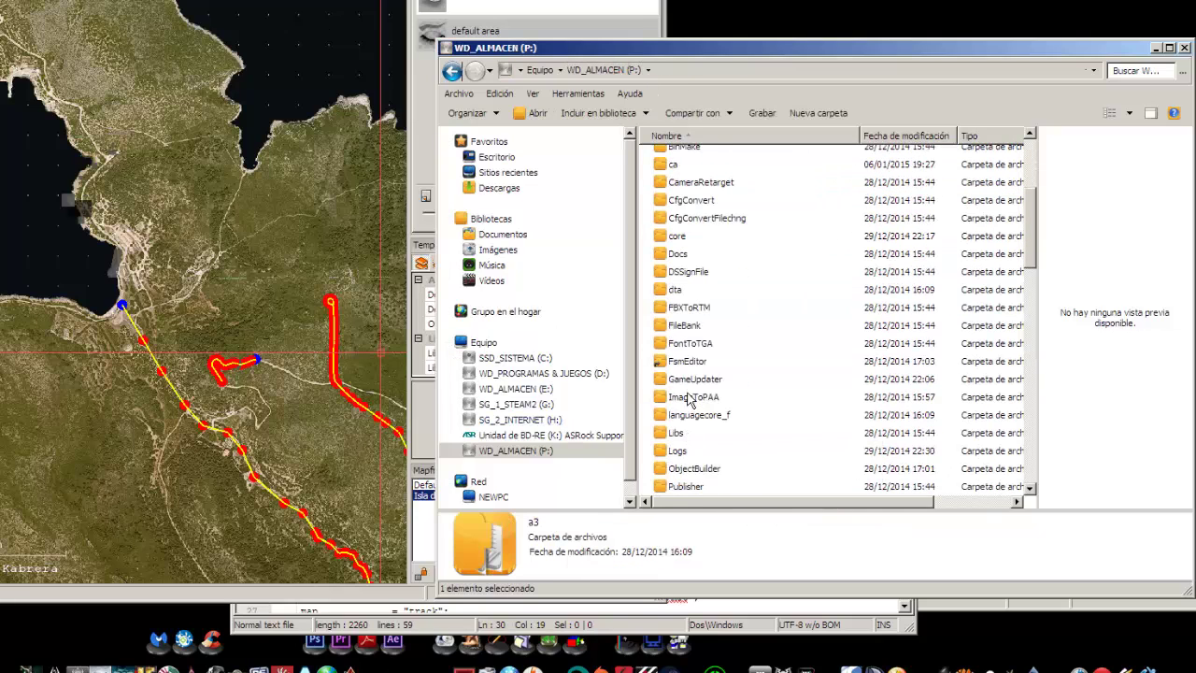
scroll(689, 402, "down", 1)
left_click(692, 492)
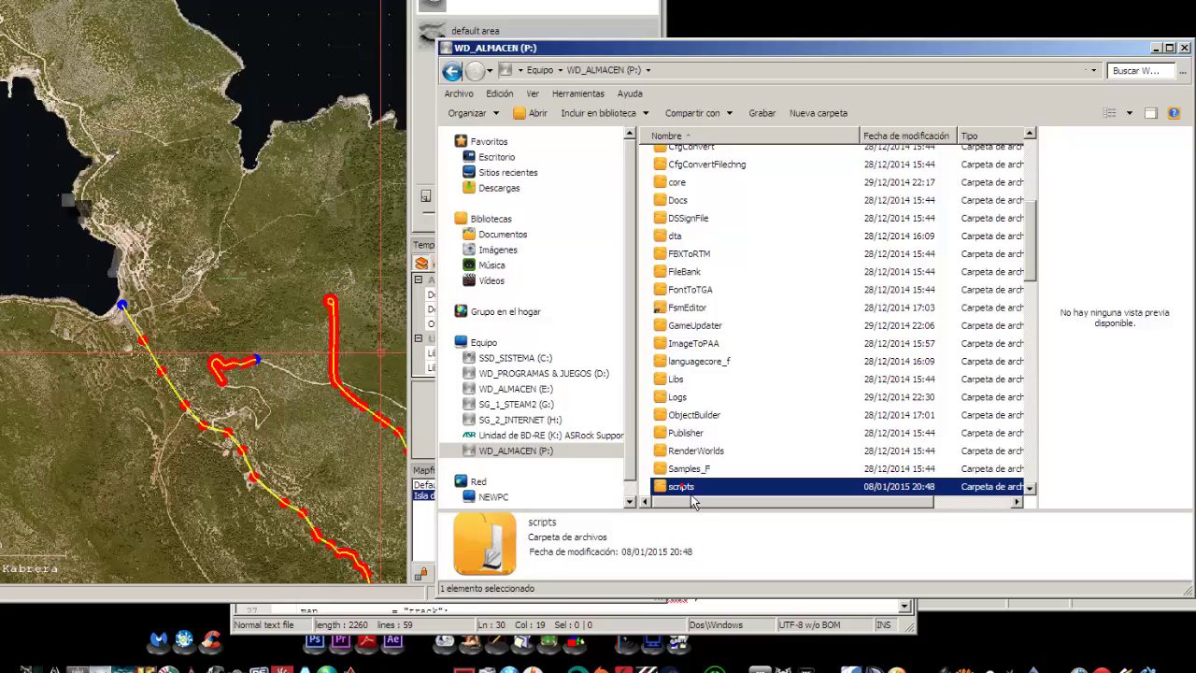
scroll(693, 502, "down", 3)
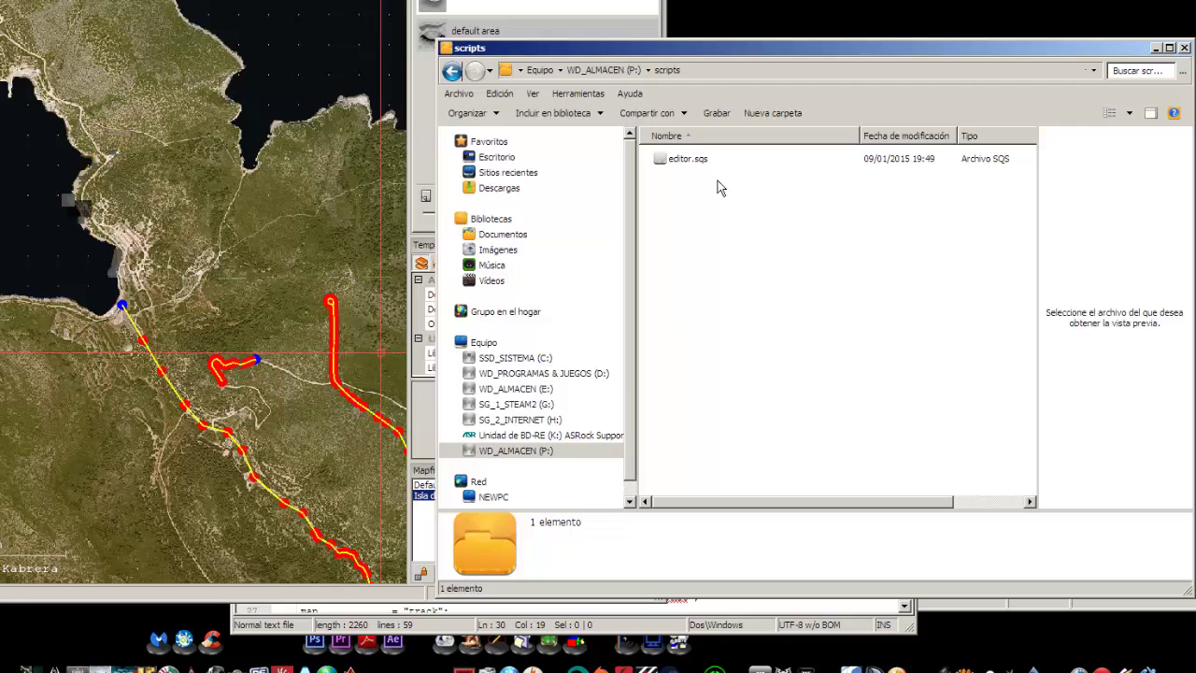
left_click(691, 164)
right_click(683, 155)
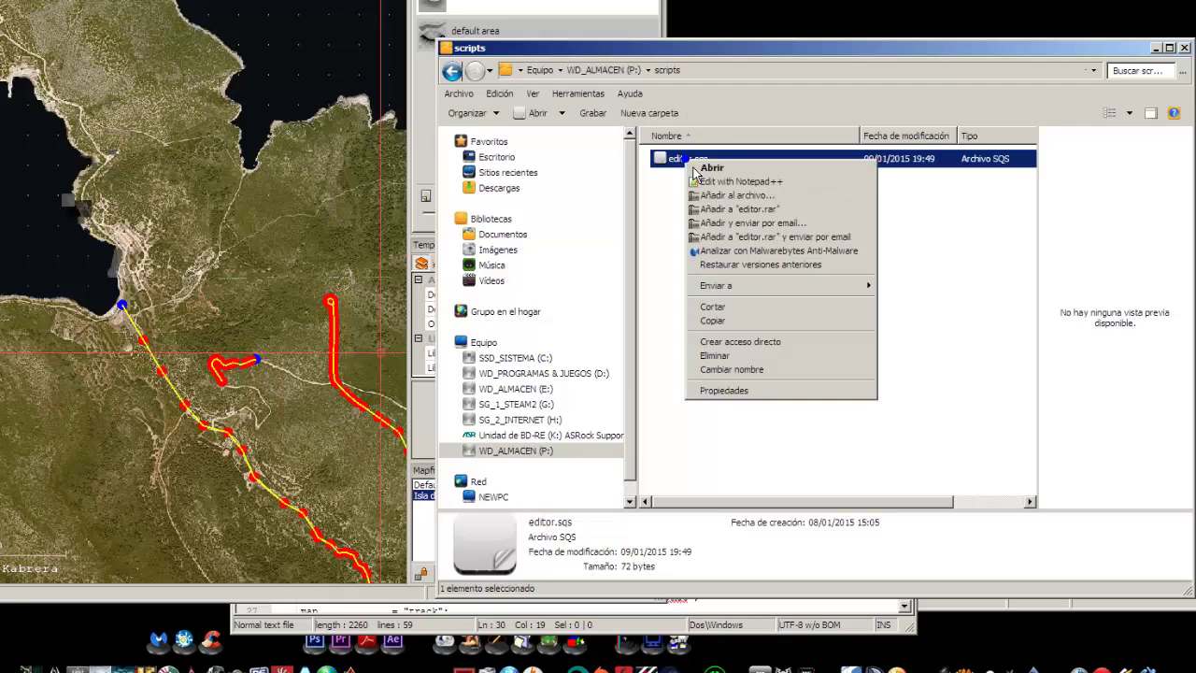
left_click(711, 184)
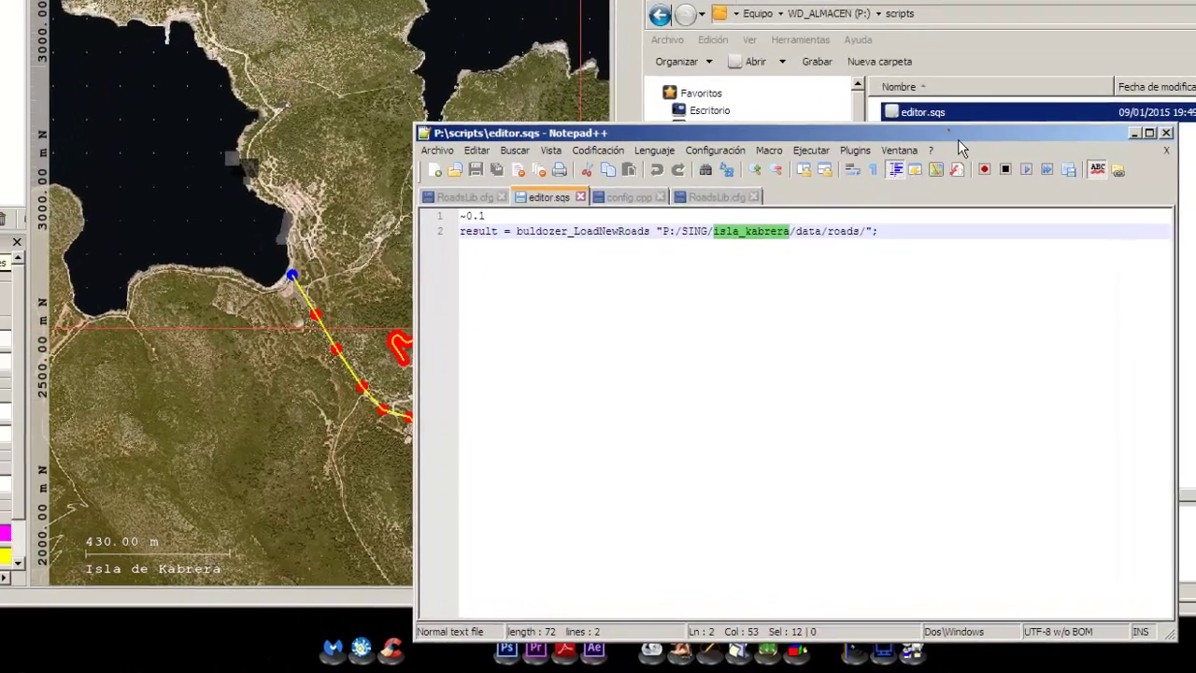
Step: Examine the buldozer_LoadNewRoads line in editor.sqs and each folder in its path to the roads data
left_click_drag(720, 181, 487, 150)
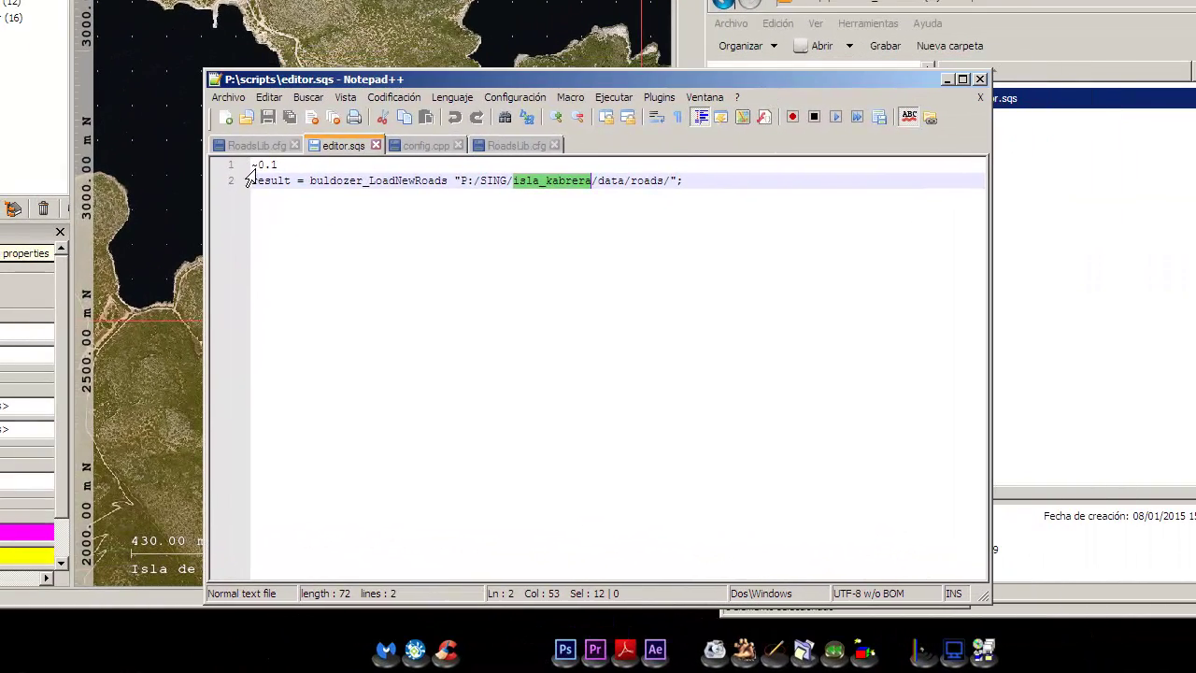
left_click_drag(262, 178, 733, 190)
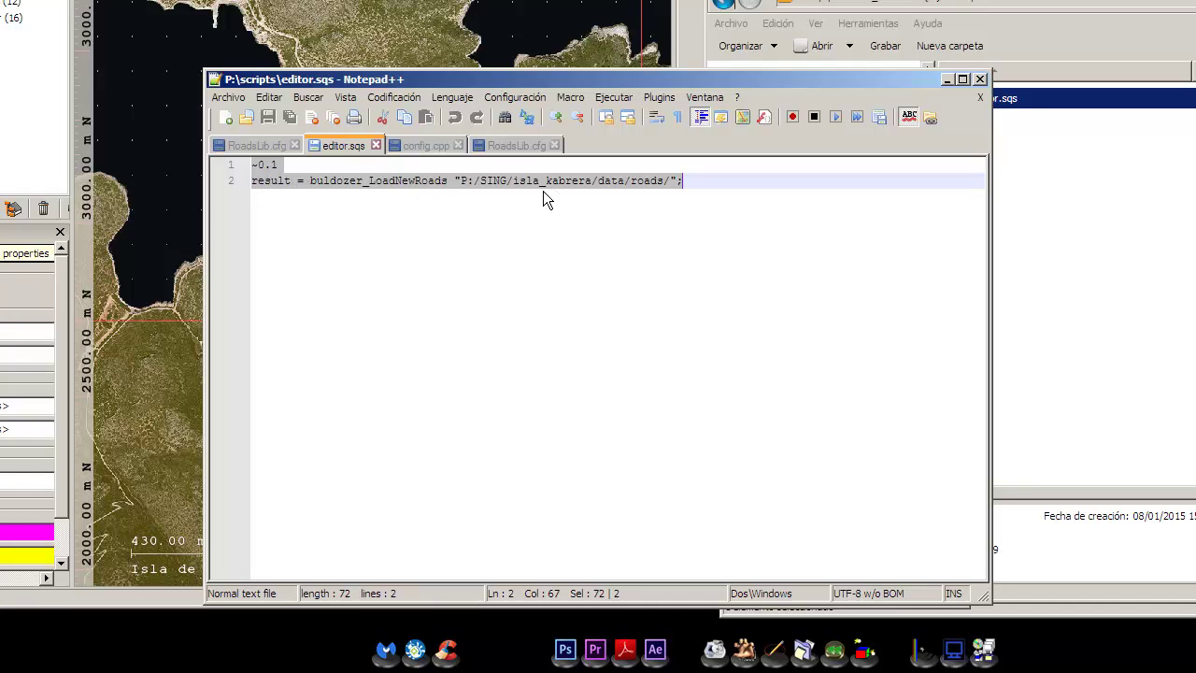
left_click(554, 254)
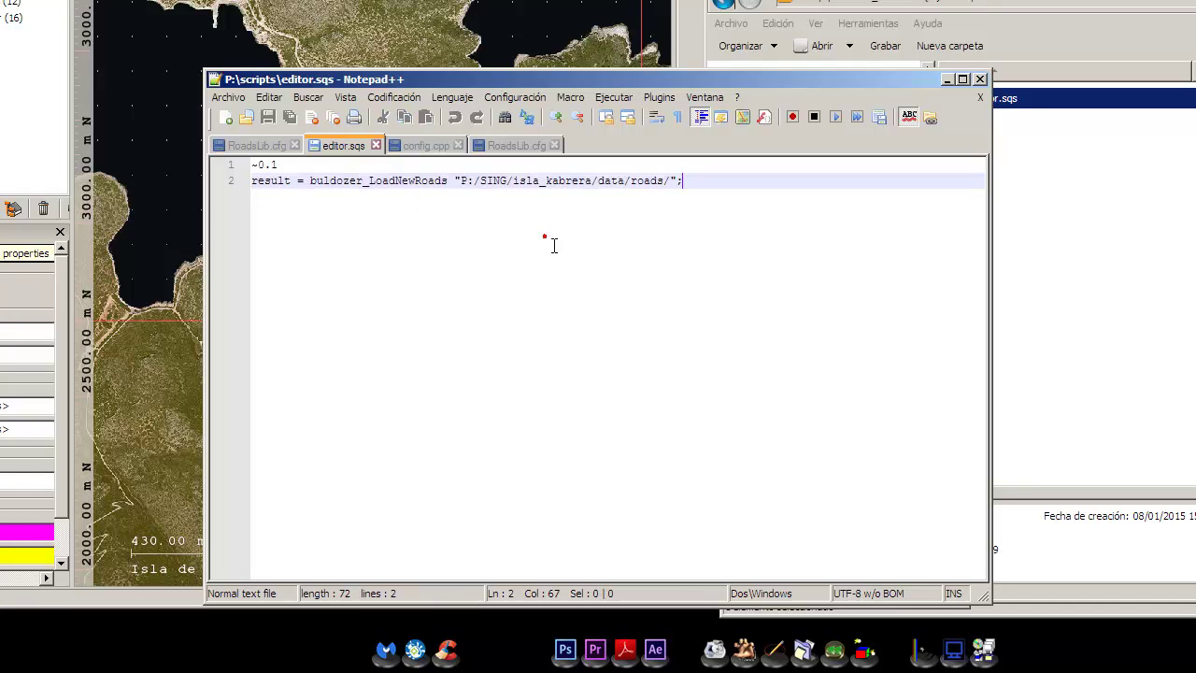
triple_click(484, 184)
left_click(509, 184)
left_click(553, 183)
left_click(605, 187)
key("shift+Right")
double_click(494, 187)
double_click(551, 187)
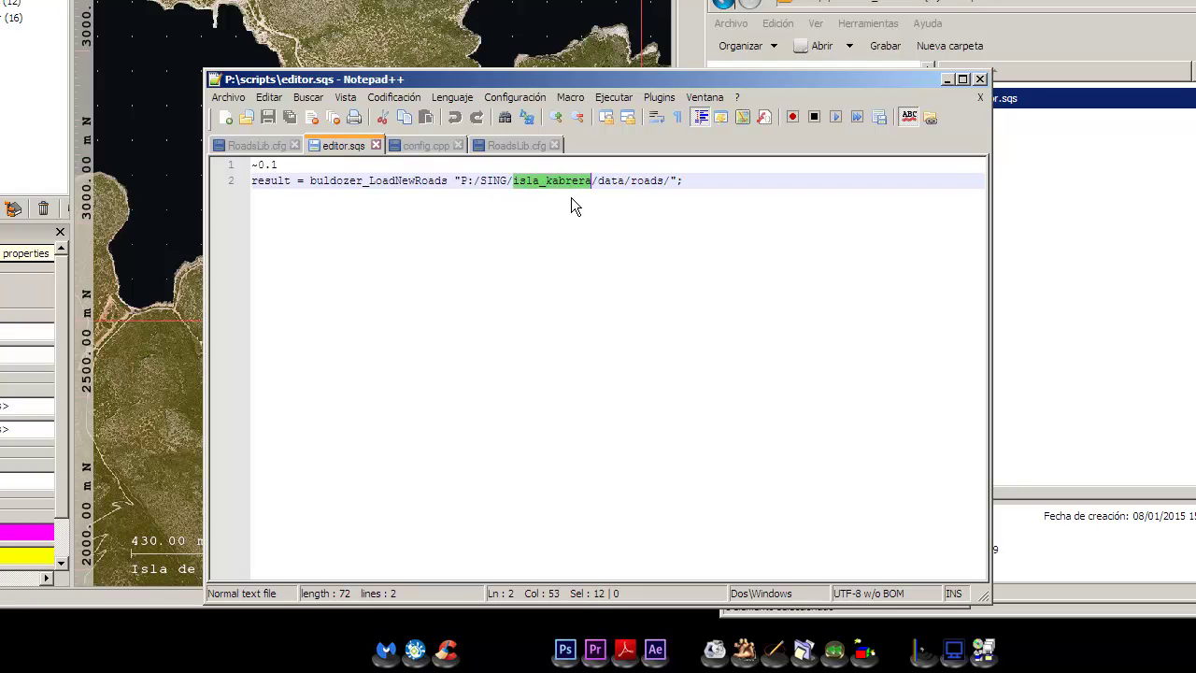
double_click(620, 184)
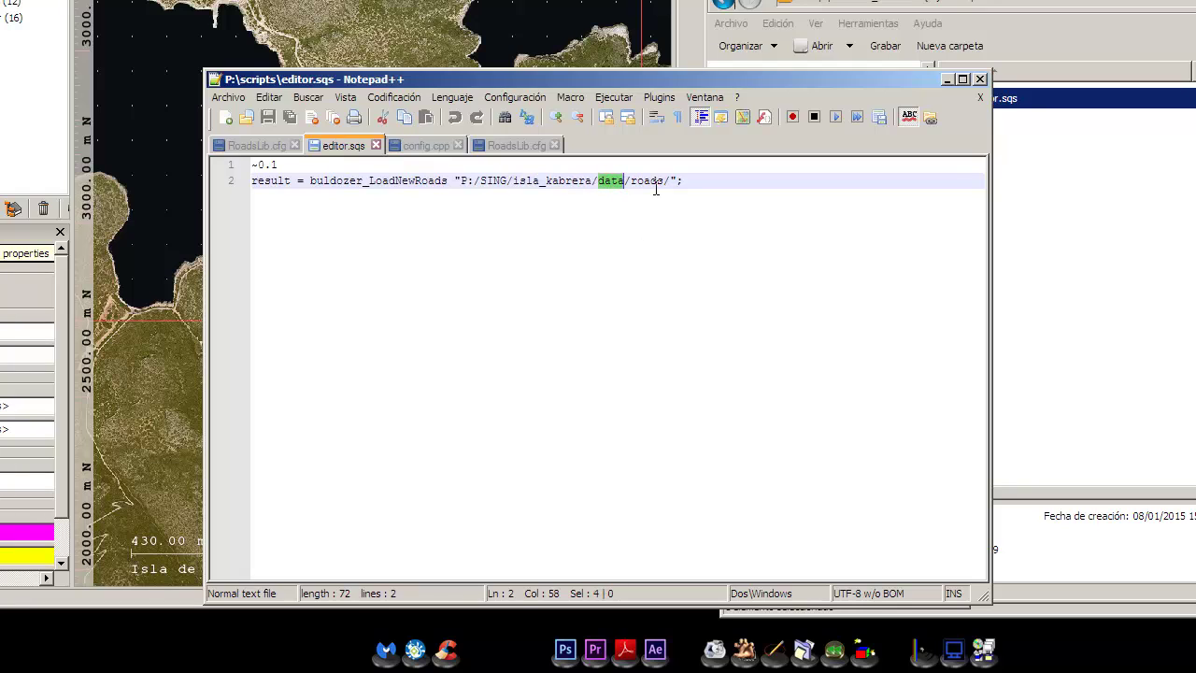
double_click(654, 182)
left_click(525, 229)
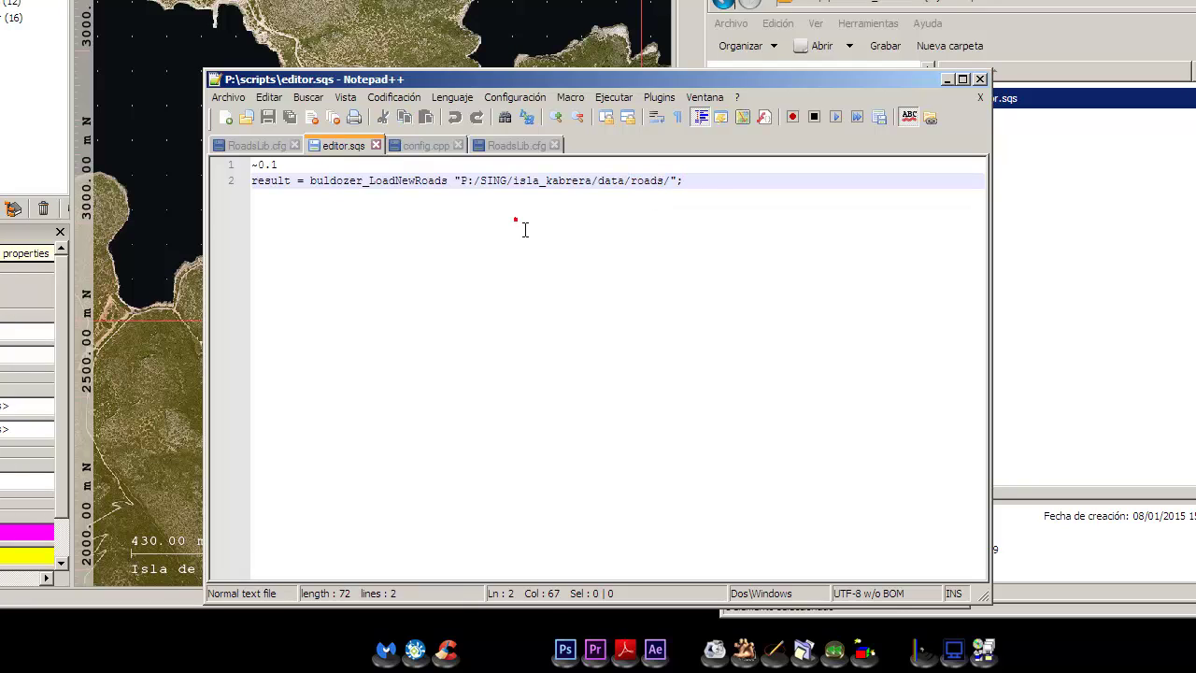
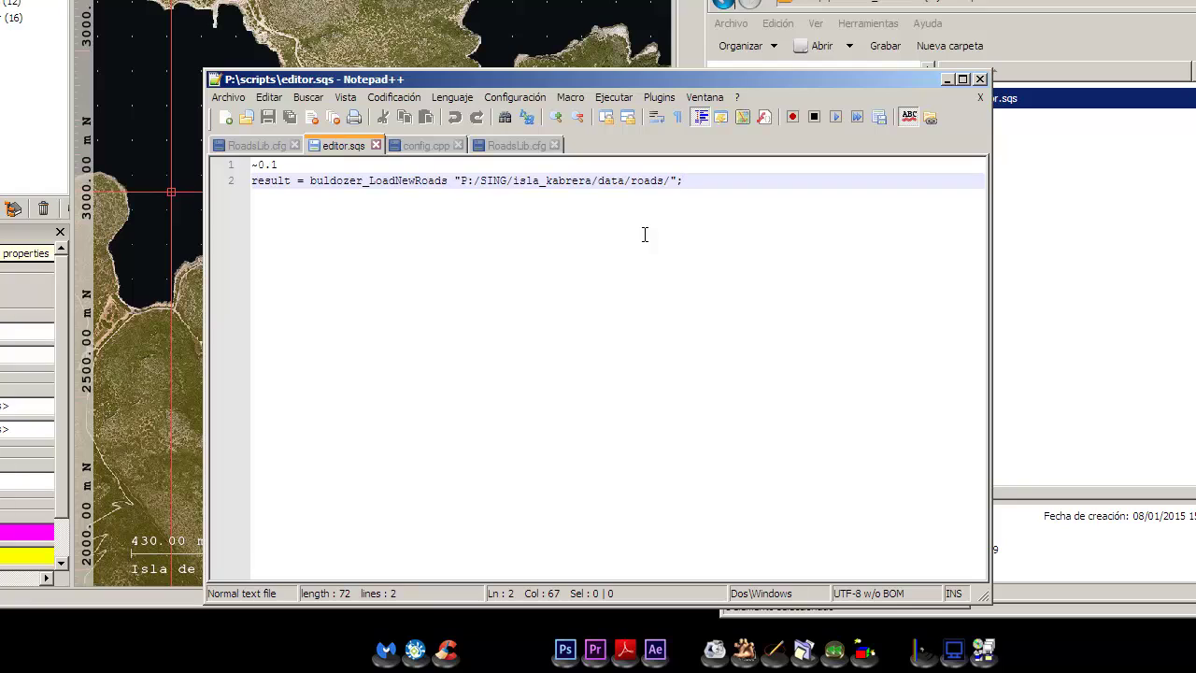
Step: Save the script as editor.sqs in the scripts folder, replacing the existing file
left_click(536, 187)
left_click(228, 97)
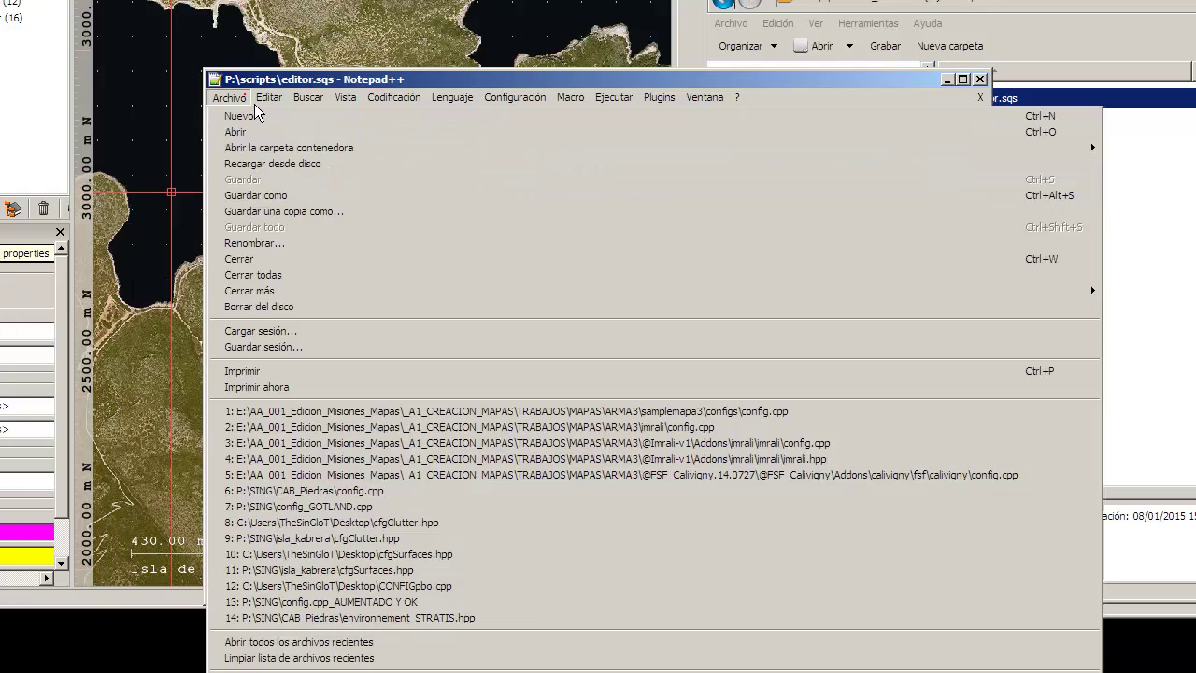
left_click(254, 196)
double_click(472, 241)
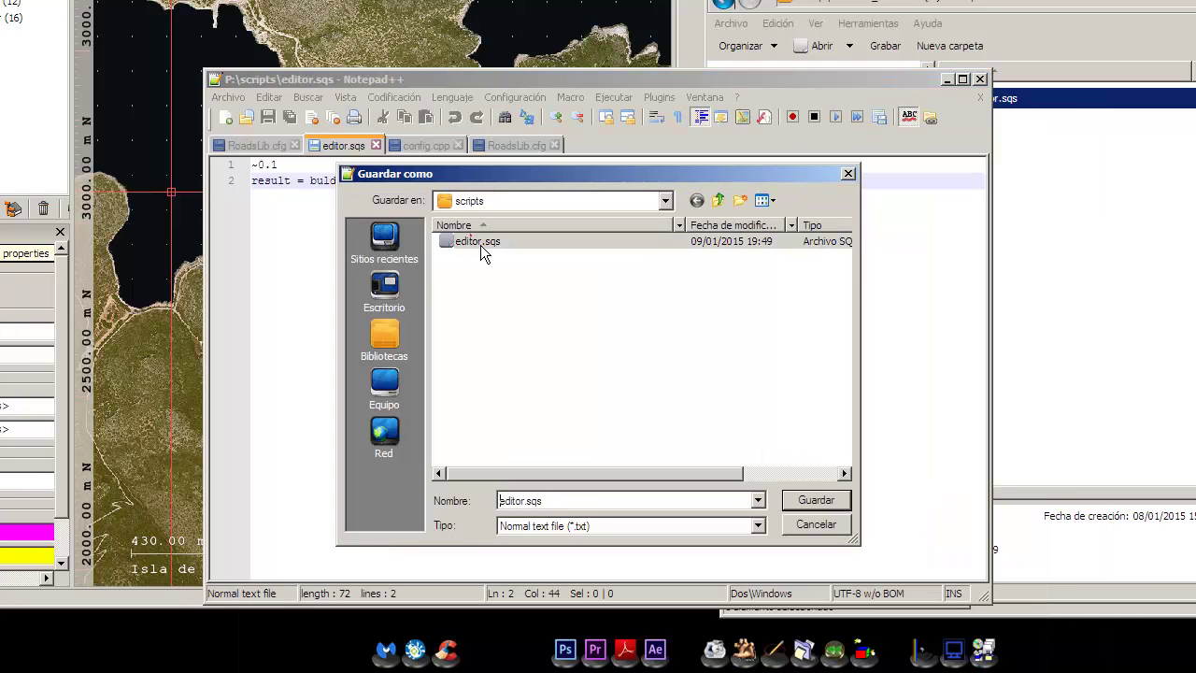
left_click(755, 236)
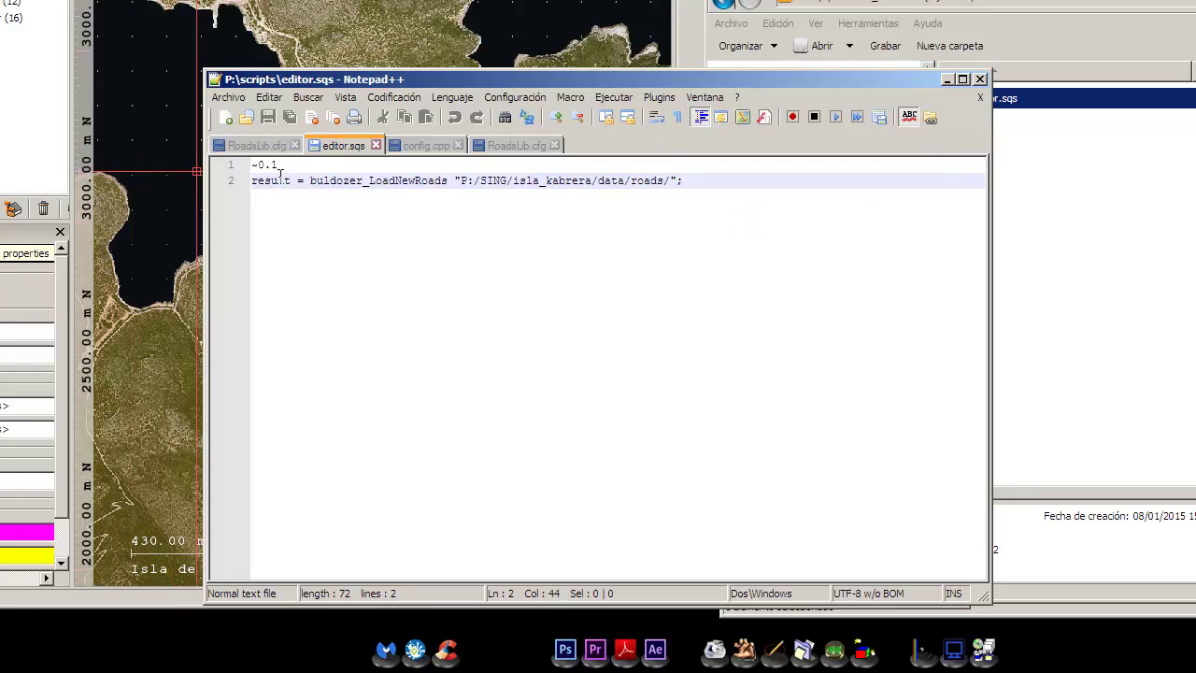
Step: Check the ~0.1 line at the start of editor.sqs and bring up isla_kabrera's config.cpp
left_click_drag(265, 164, 258, 164)
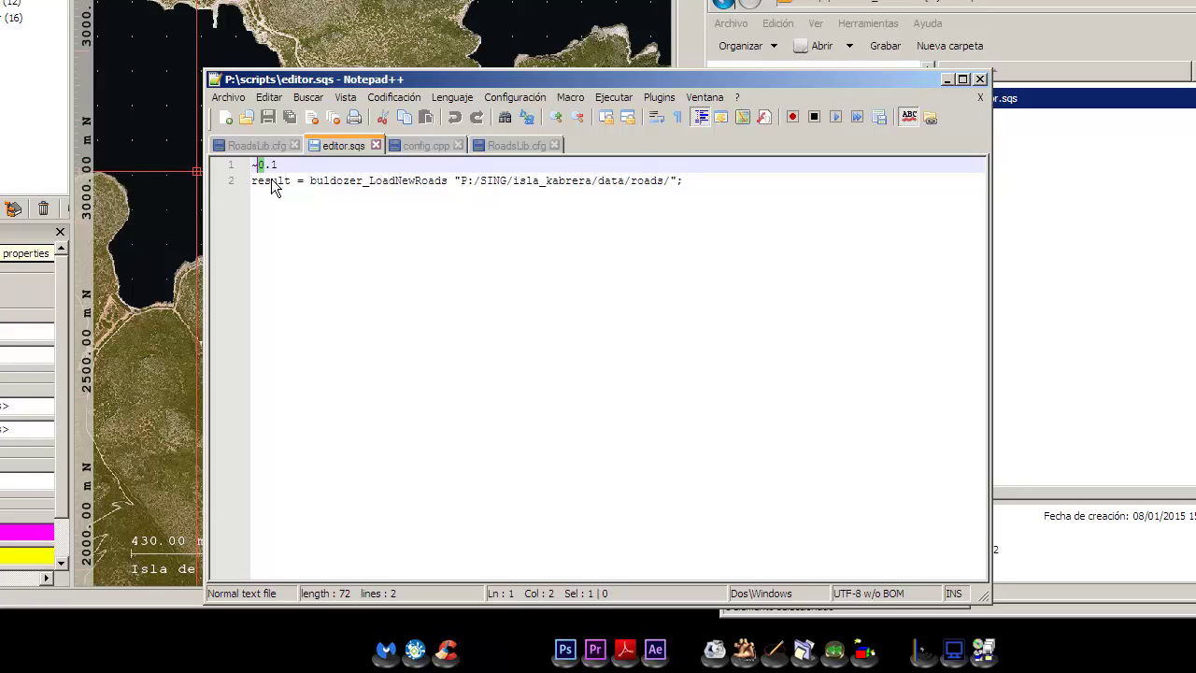
key("ctrl+End")
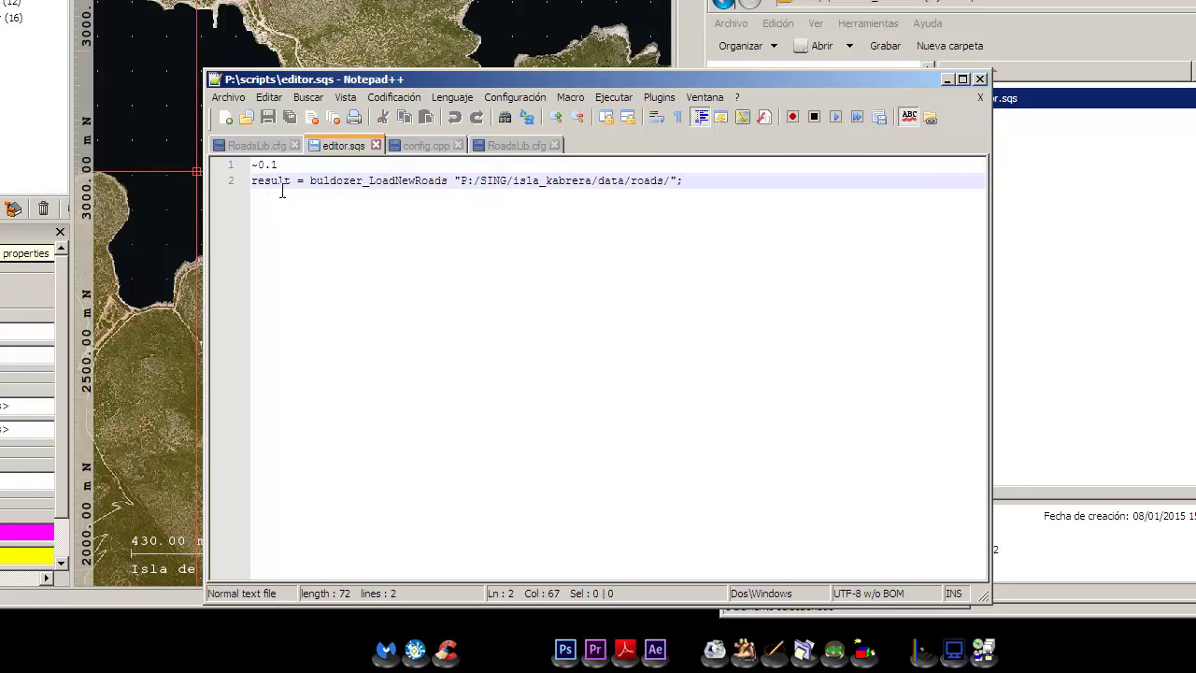
left_click(276, 168)
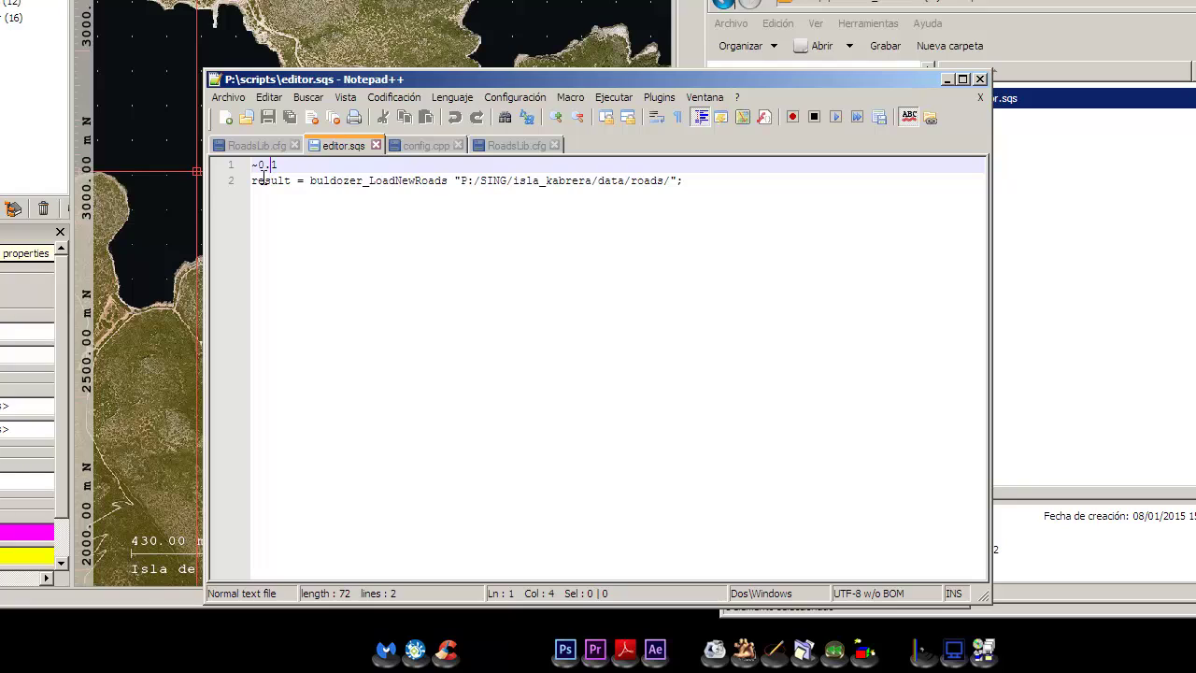
left_click_drag(251, 166, 258, 166)
key("ctrl+End")
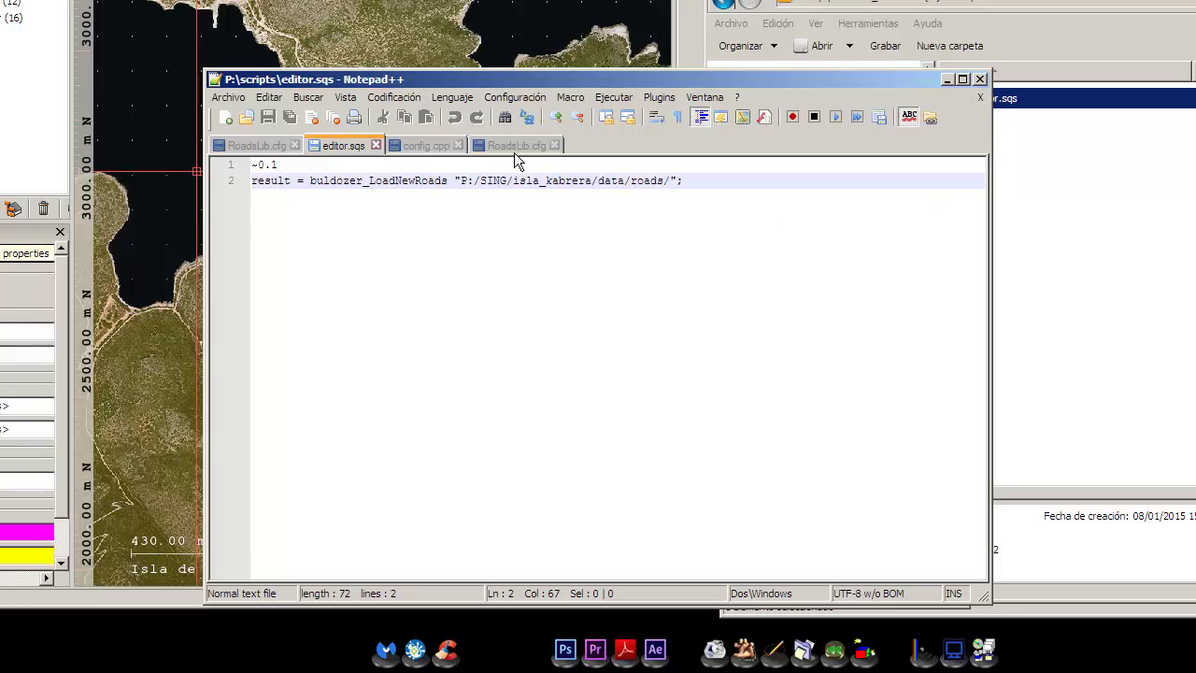
left_click(443, 148)
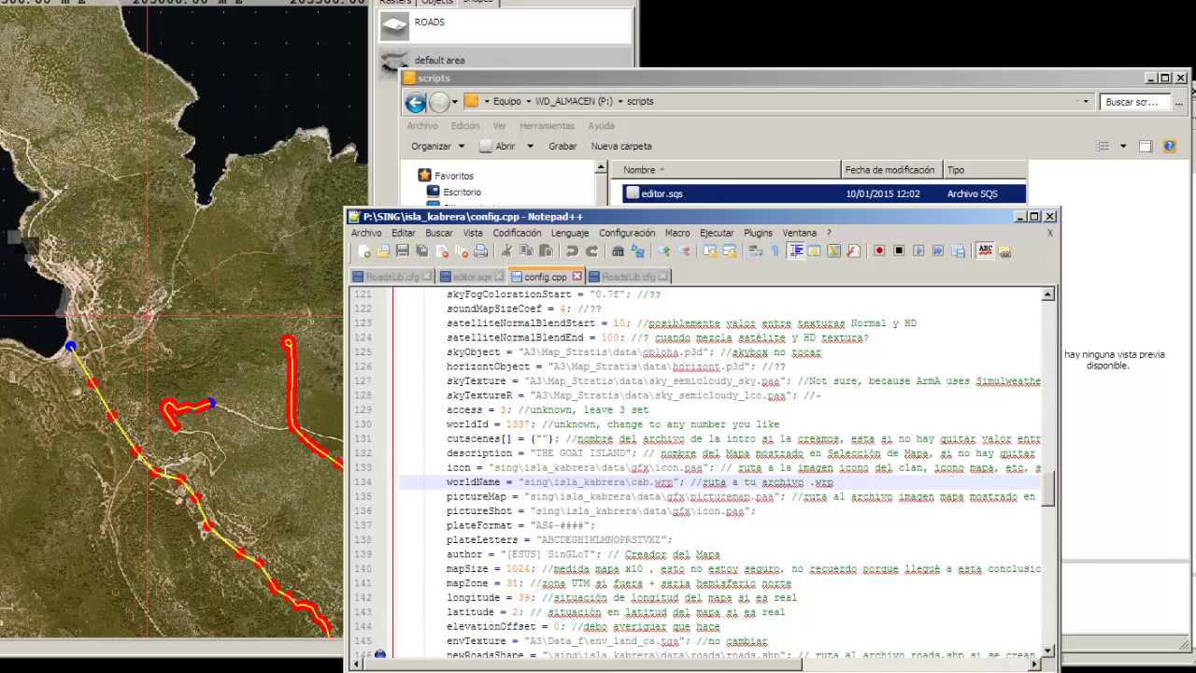
Step: Switch to the file explorer and go from the scripts folder to the SING folder on the P: drive
left_click_drag(643, 223, 481, 190)
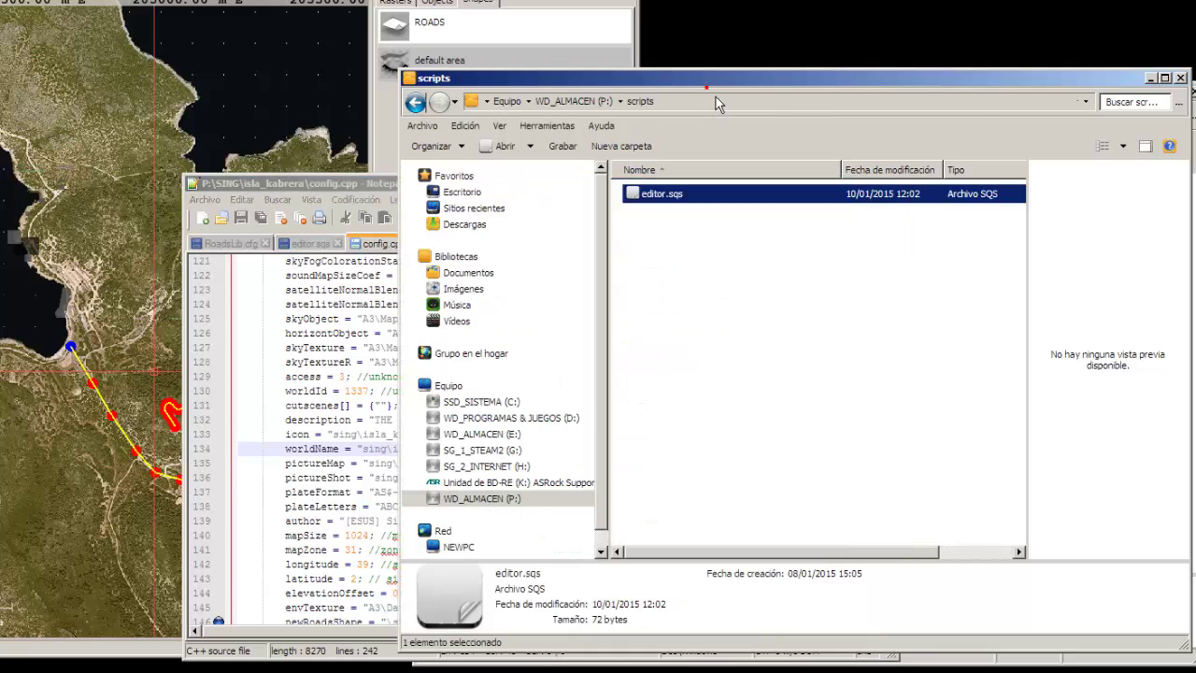
left_click(712, 82)
left_click(705, 269)
key("BackSpace")
scroll(698, 475, "down", 8)
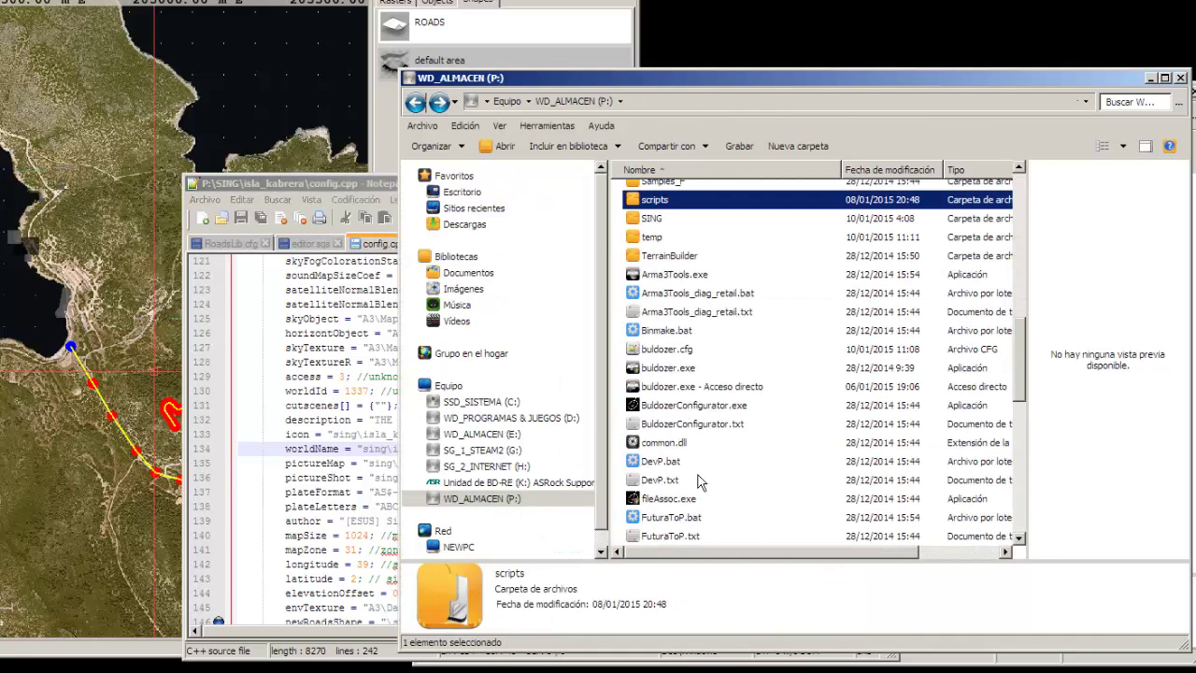
scroll(698, 475, "up", 2)
double_click(657, 319)
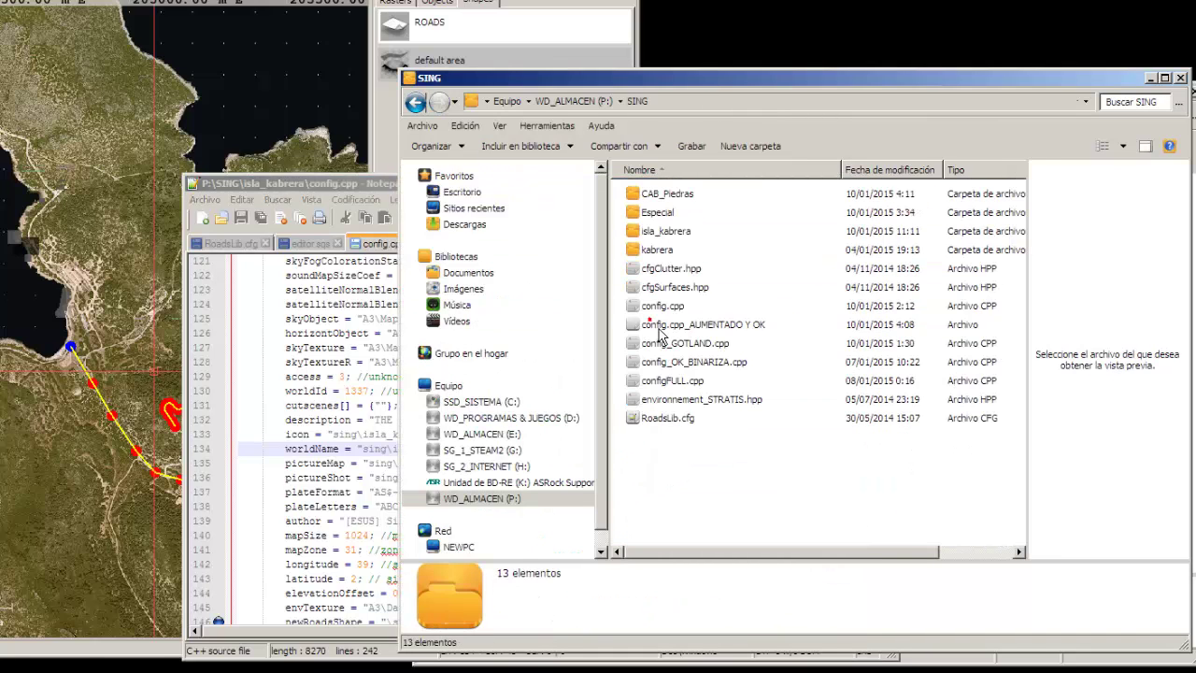
Step: Open the roads folder inside isla_kabrera's data folder and keep its files in view beside config.cpp
left_click(663, 232)
key("Return")
key("Down")
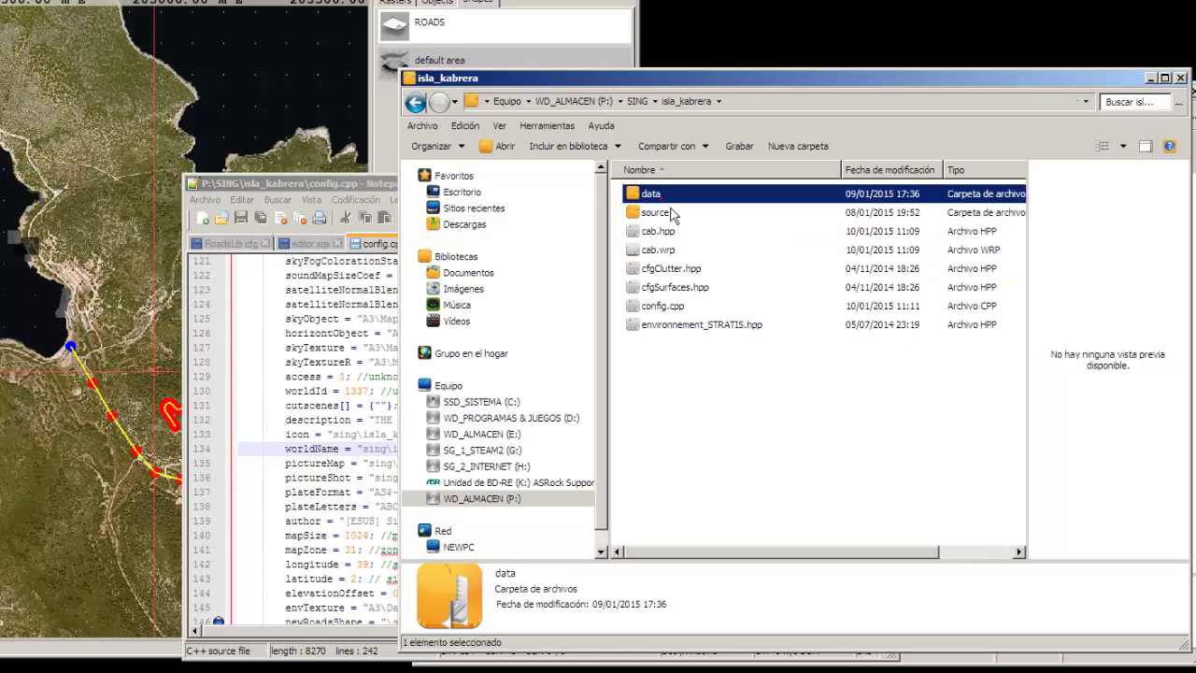
key("Return")
left_click(667, 254)
key("Return")
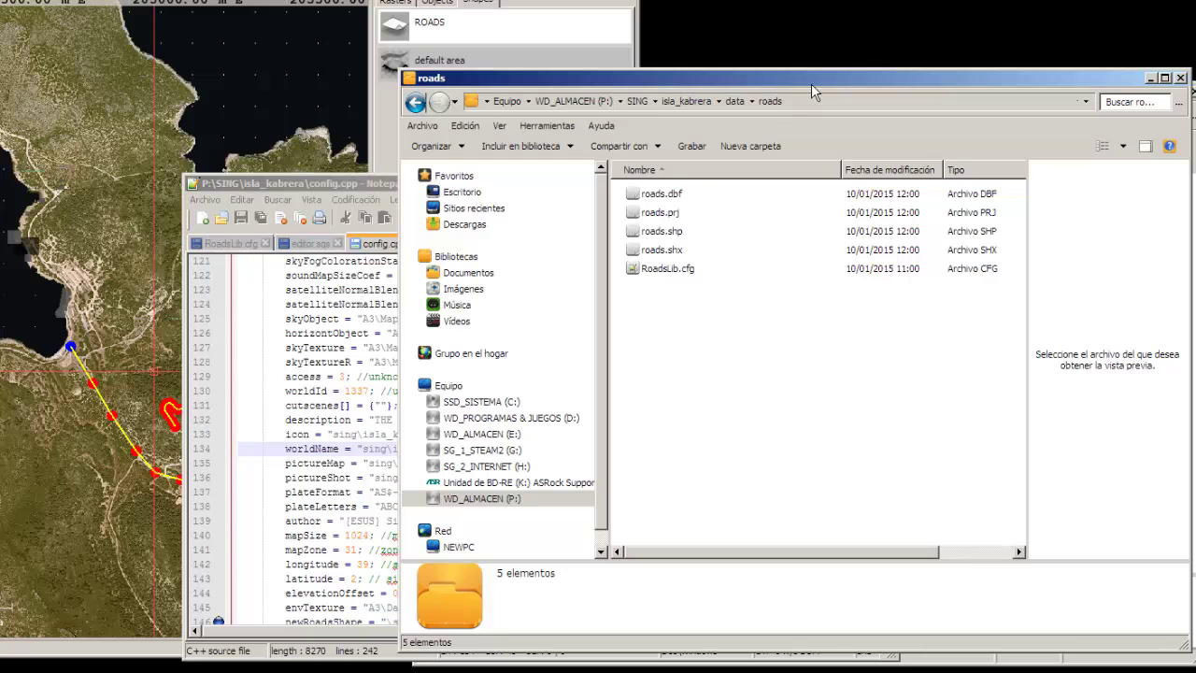
left_click_drag(811, 82, 838, 62)
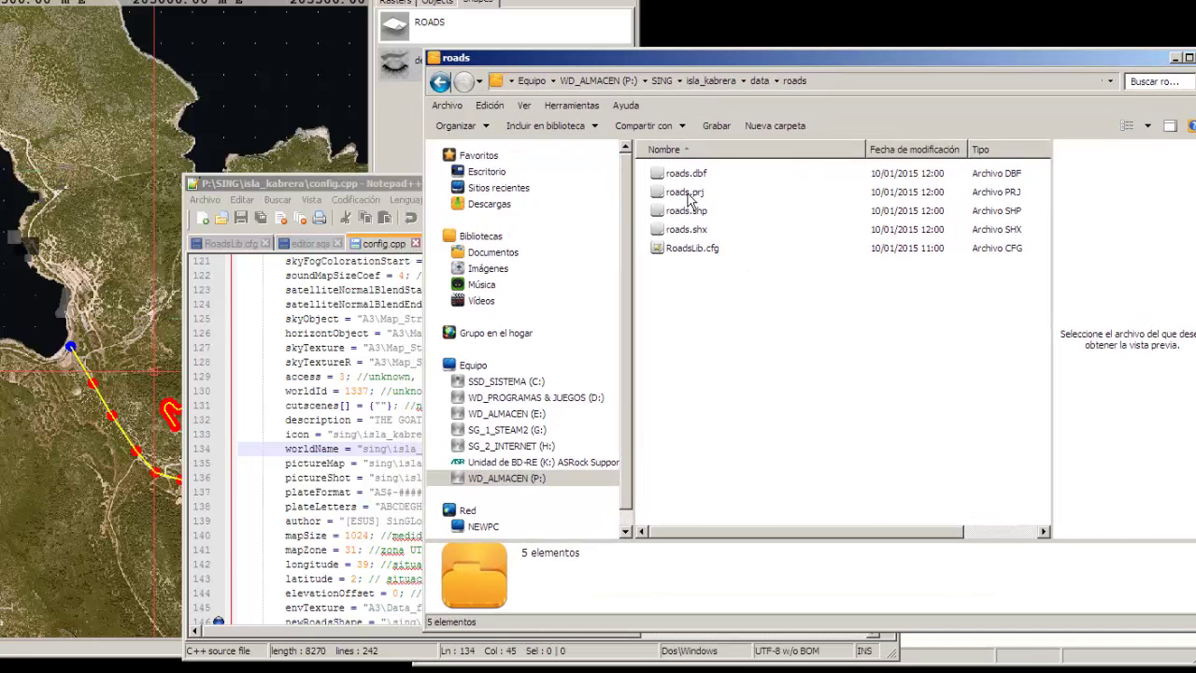
Step: Bring config.cpp forward in Notepad++ and check the roads.shp path in its newRoadsShape line
left_click(393, 200)
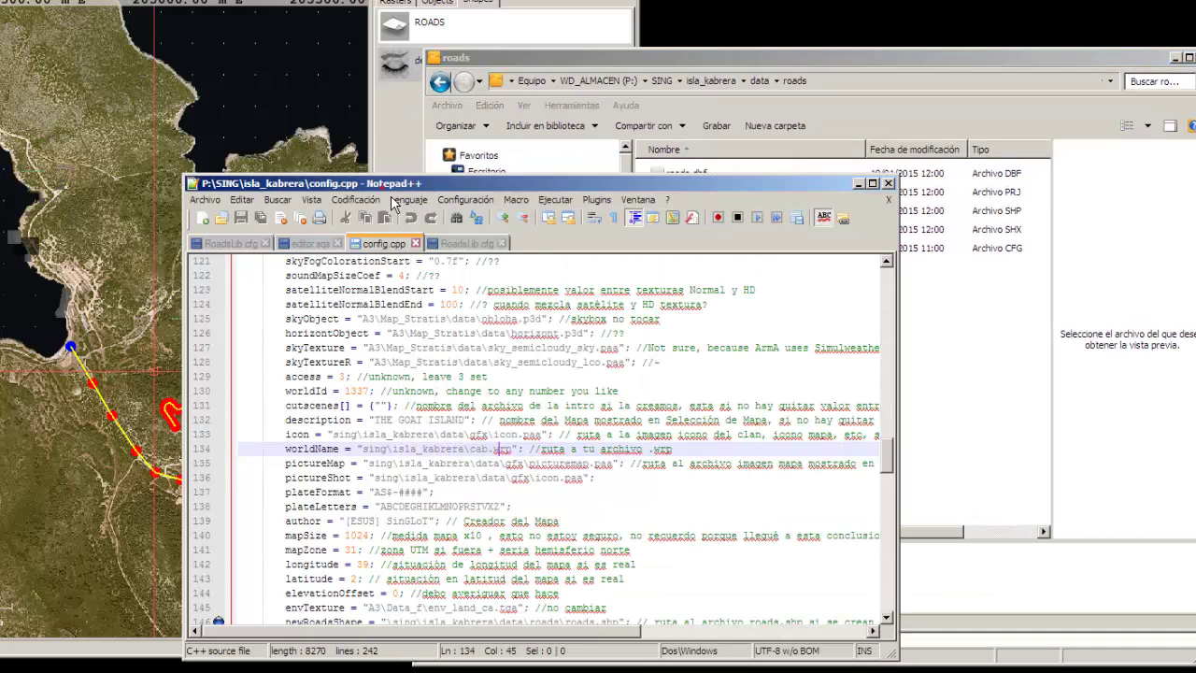
scroll(355, 524, "down", 6)
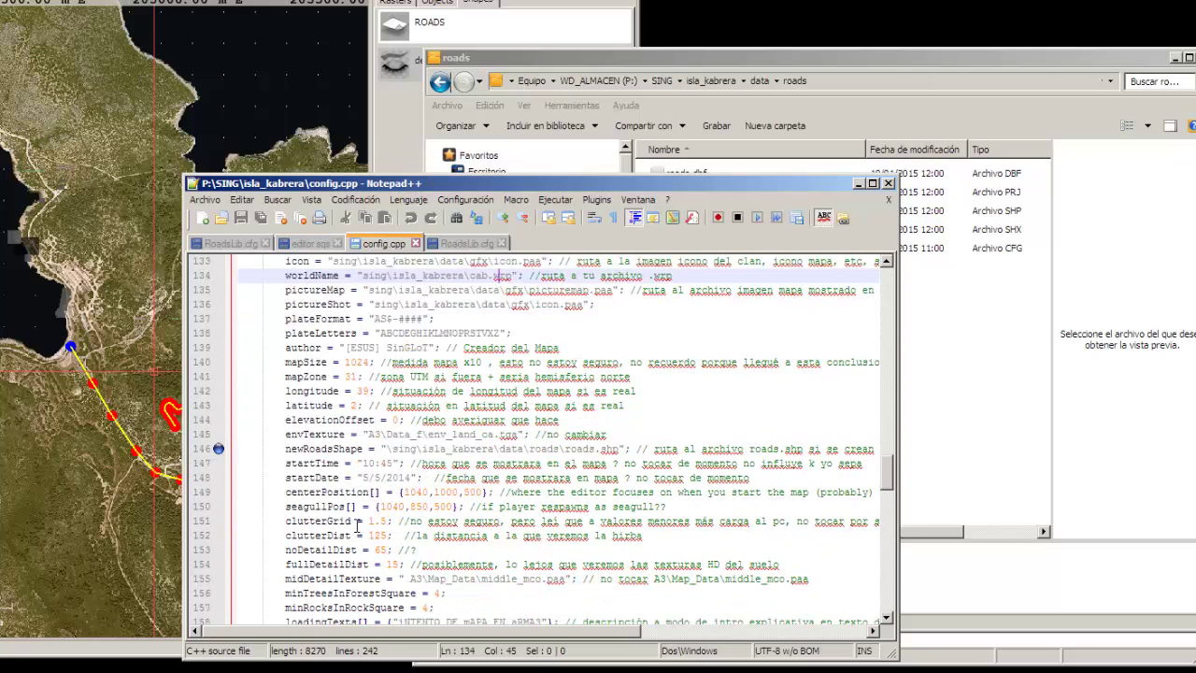
Step: Retrace the newRoadsShape path through SING, isla_kabrera, data and roads in the file explorer, and return to that line in config.cpp
left_click(987, 326)
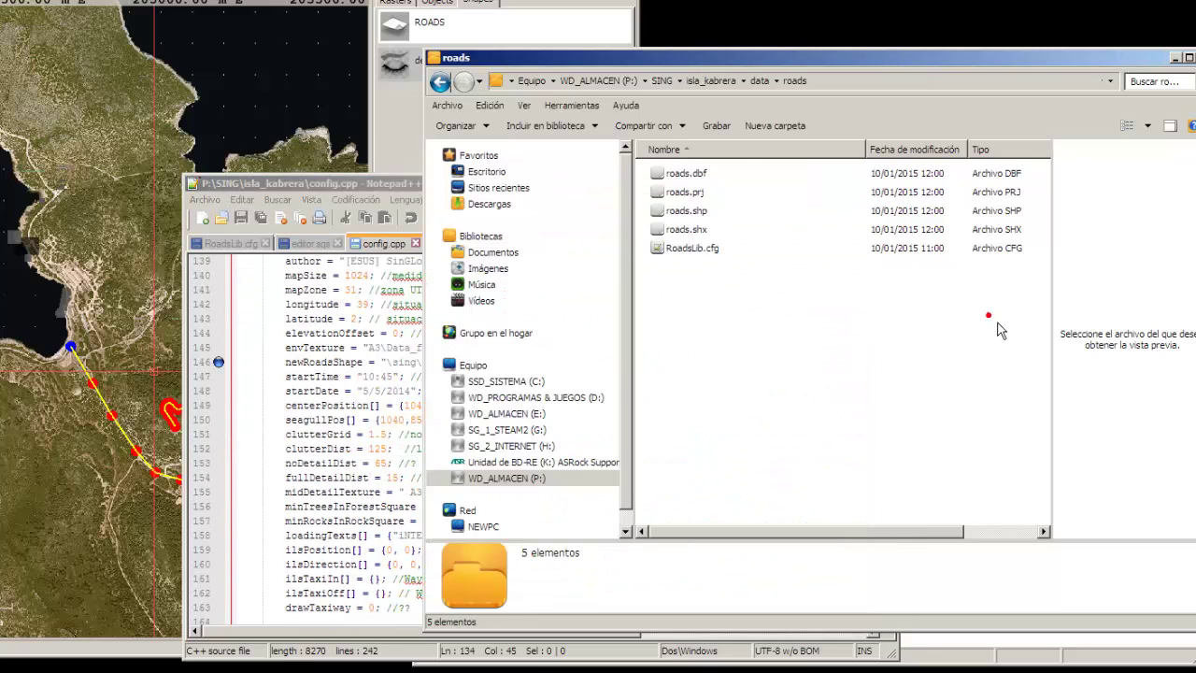
key("BackSpace")
key("BackSpace")
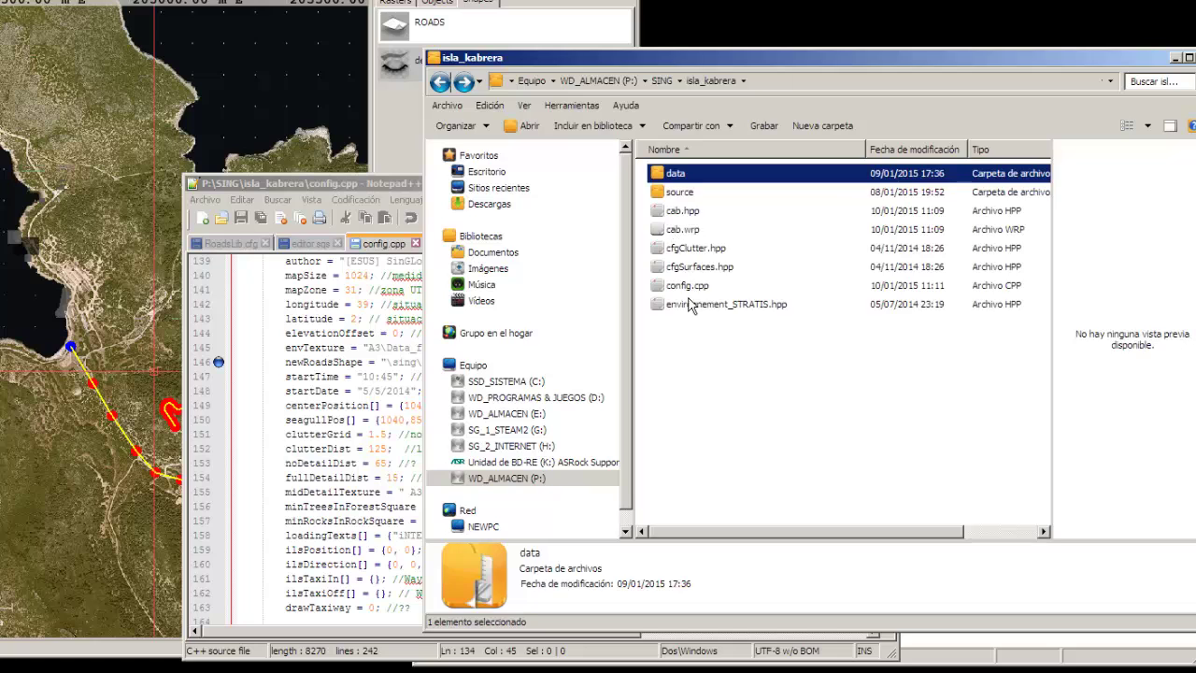
key("BackSpace")
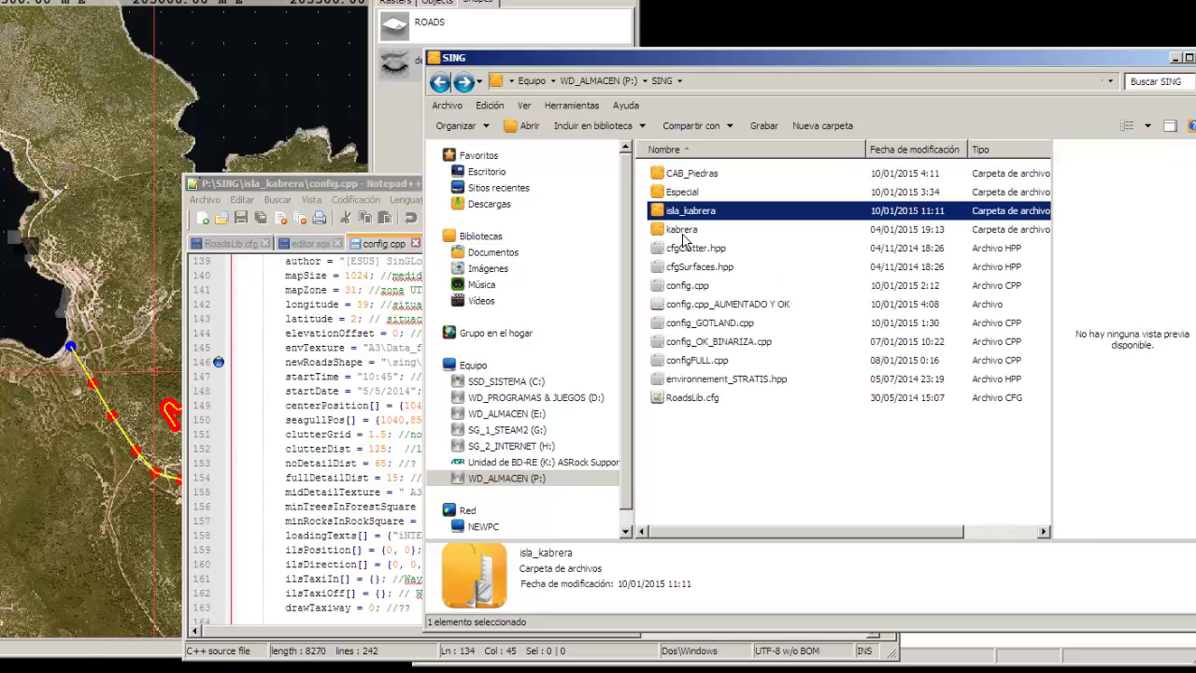
double_click(689, 231)
double_click(675, 174)
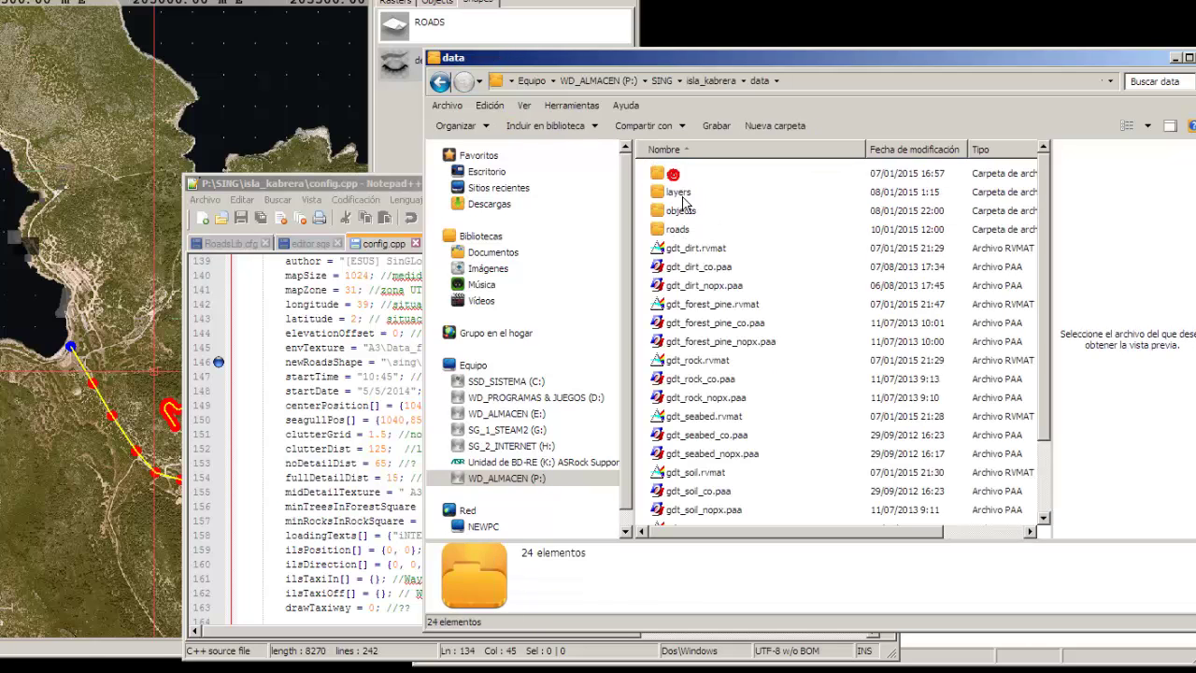
double_click(690, 231)
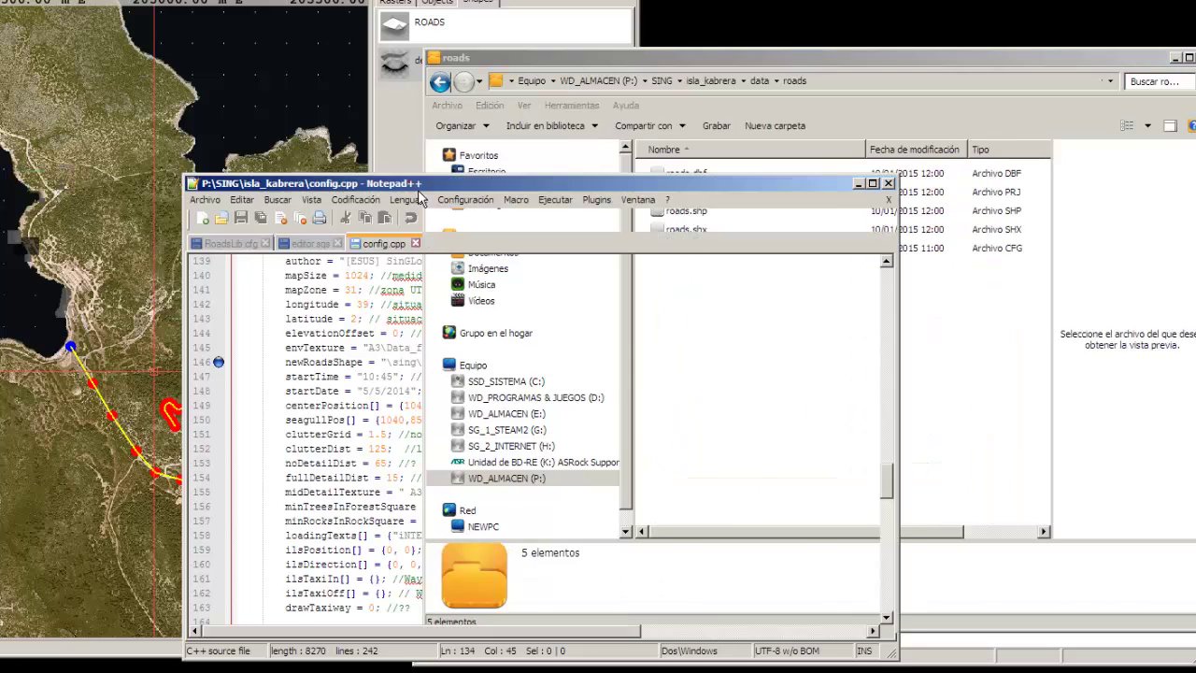
left_click_drag(423, 187, 333, 181)
scroll(268, 481, "down", 2)
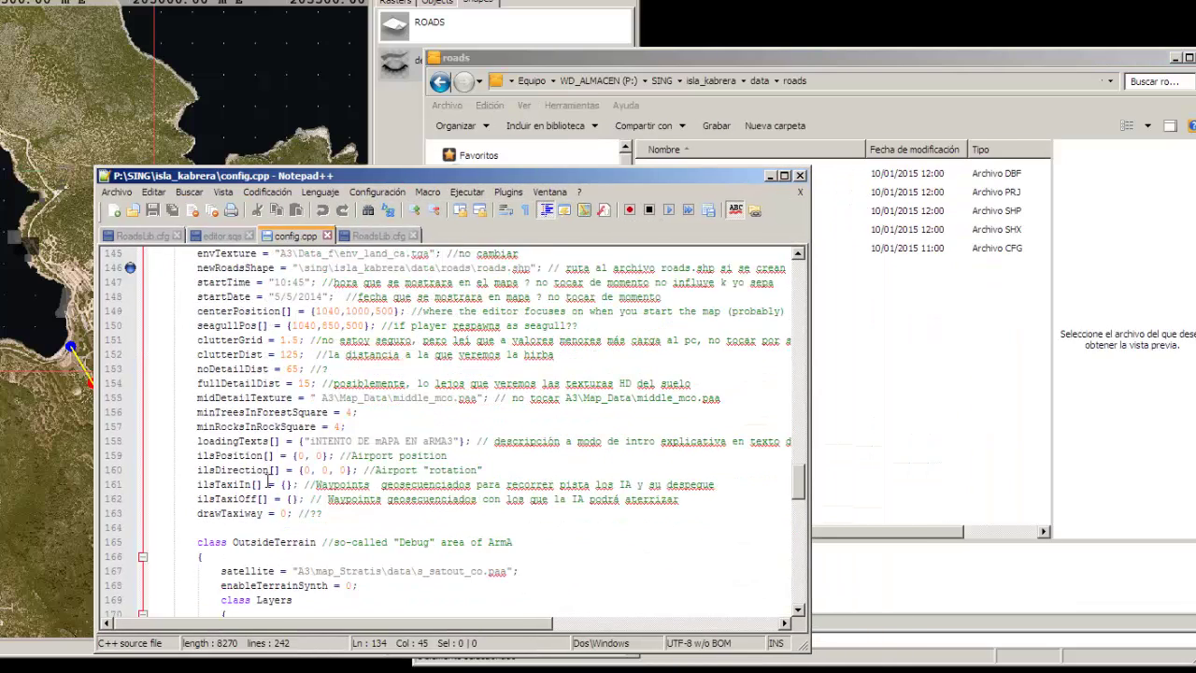
Step: Review each part of the newRoadsShape path to roads.shp in config.cpp
scroll(269, 483, "up", 3)
scroll(268, 483, "up", 1)
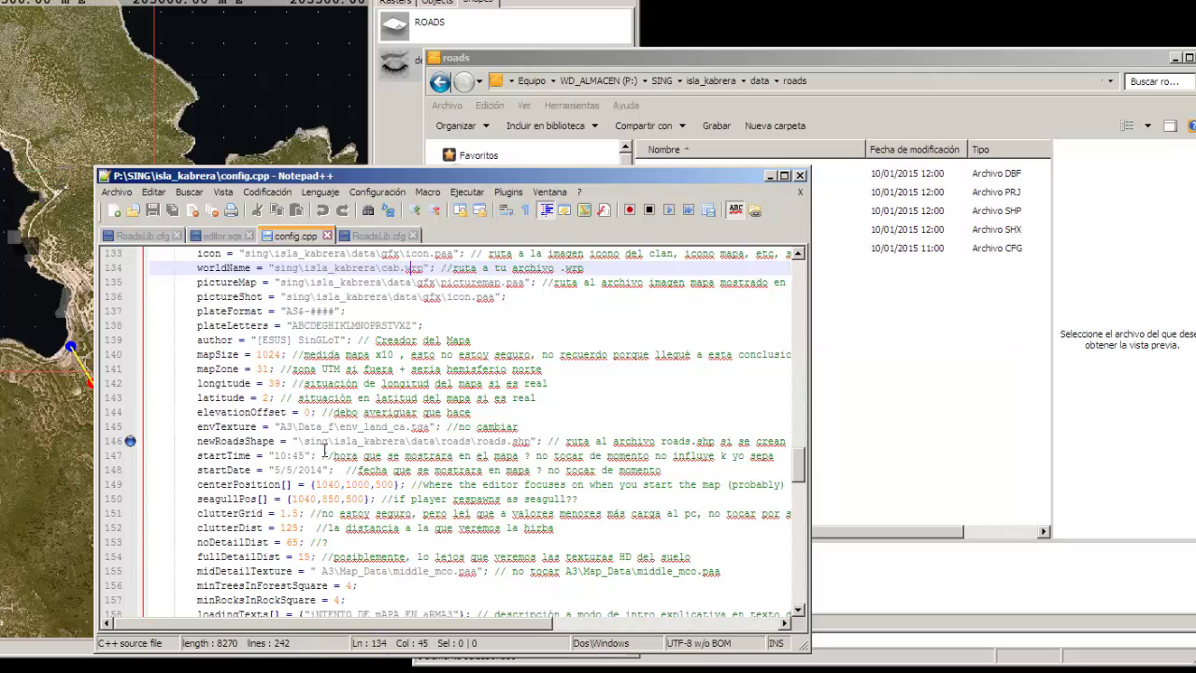
double_click(323, 443)
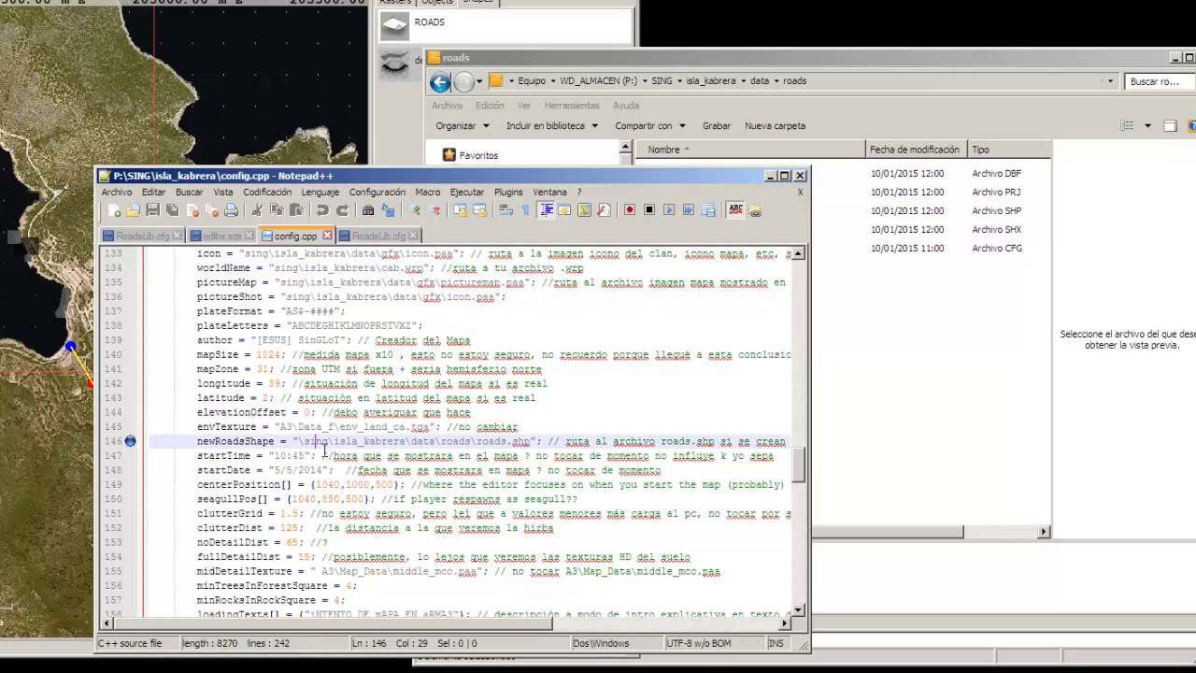
double_click(369, 442)
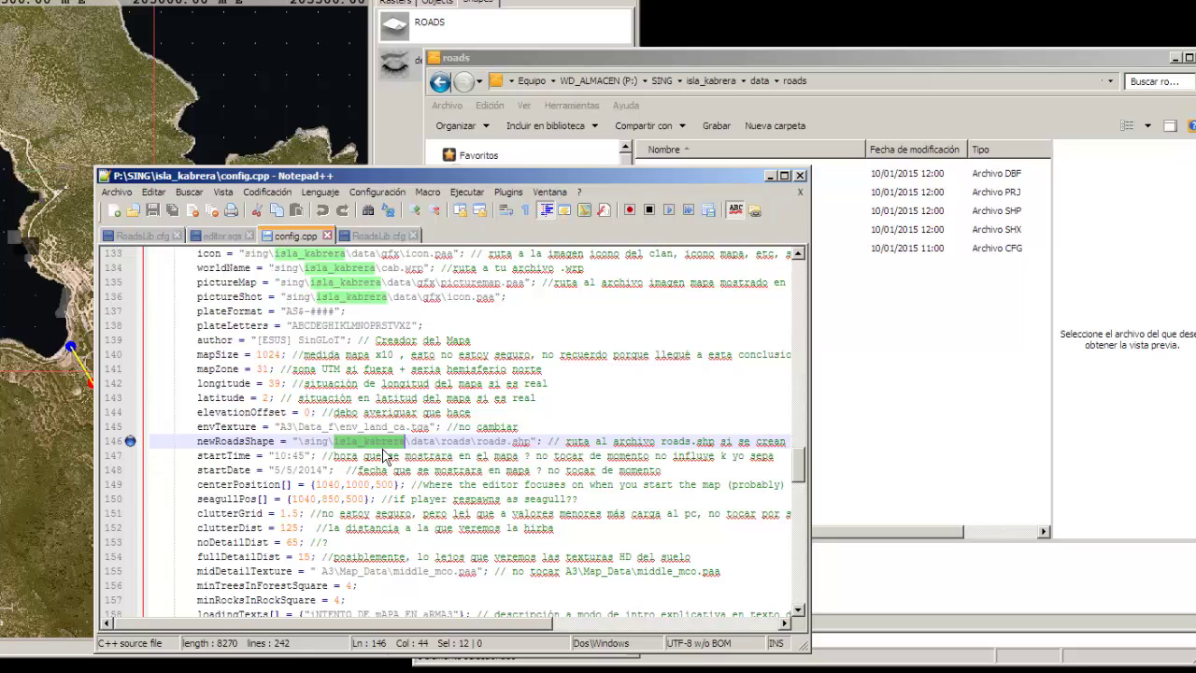
left_click(447, 443)
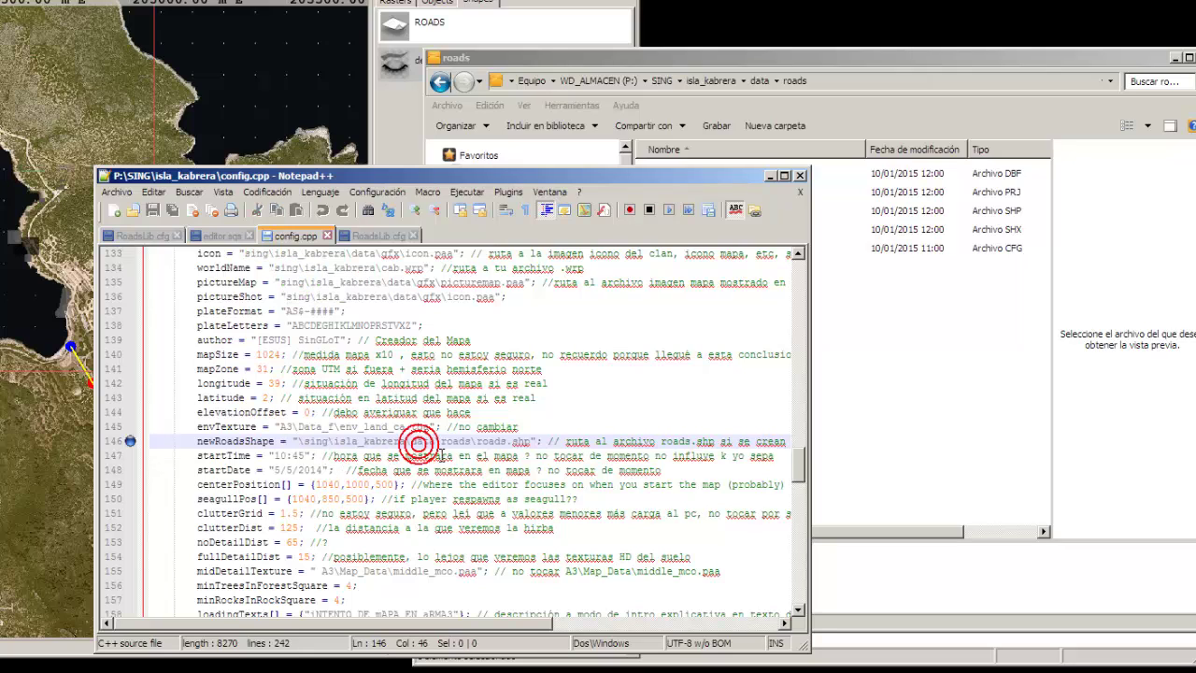
double_click(490, 443)
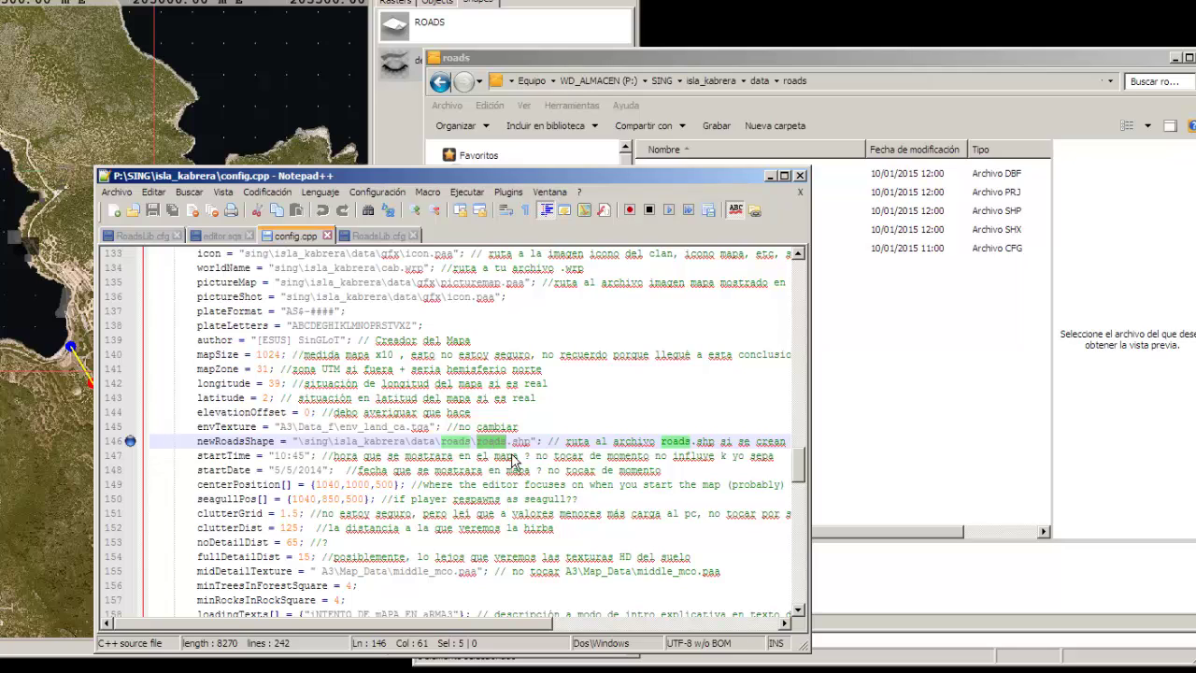
double_click(522, 445)
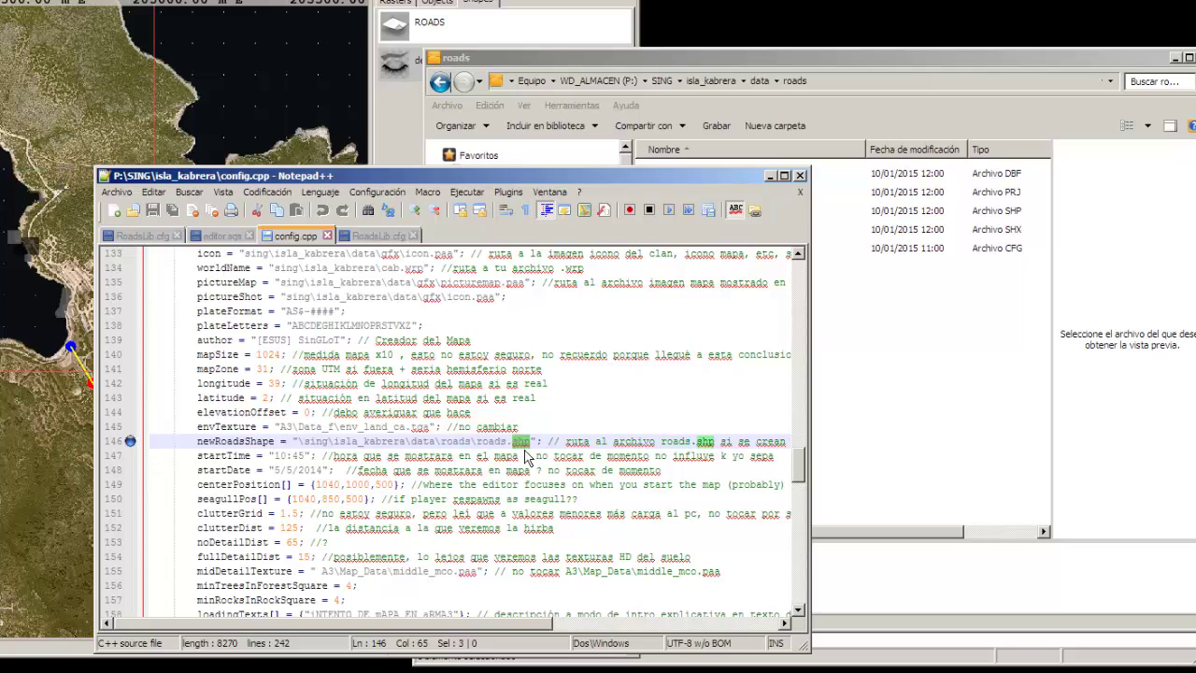
left_click(534, 443)
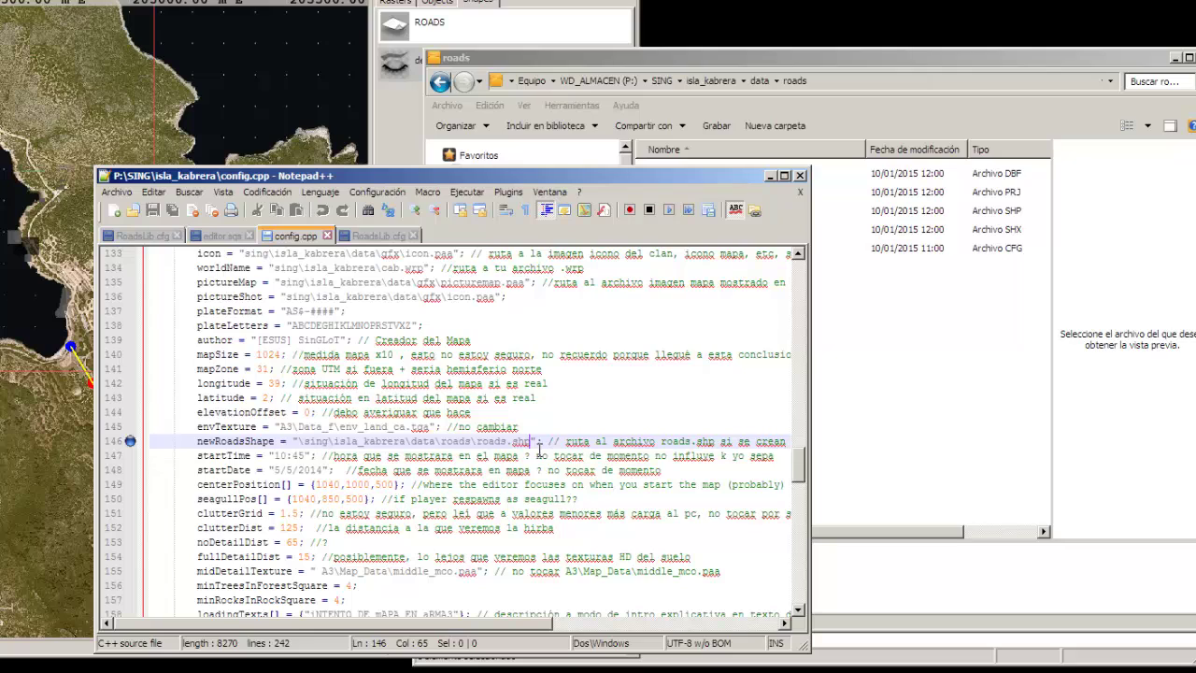
Step: Copy the newRoadsShape path, delete it, and paste \sing\isla_kabrera\data\roads\roads.shp back between the quotes
left_click_drag(540, 450, 309, 453)
key("ctrl+c")
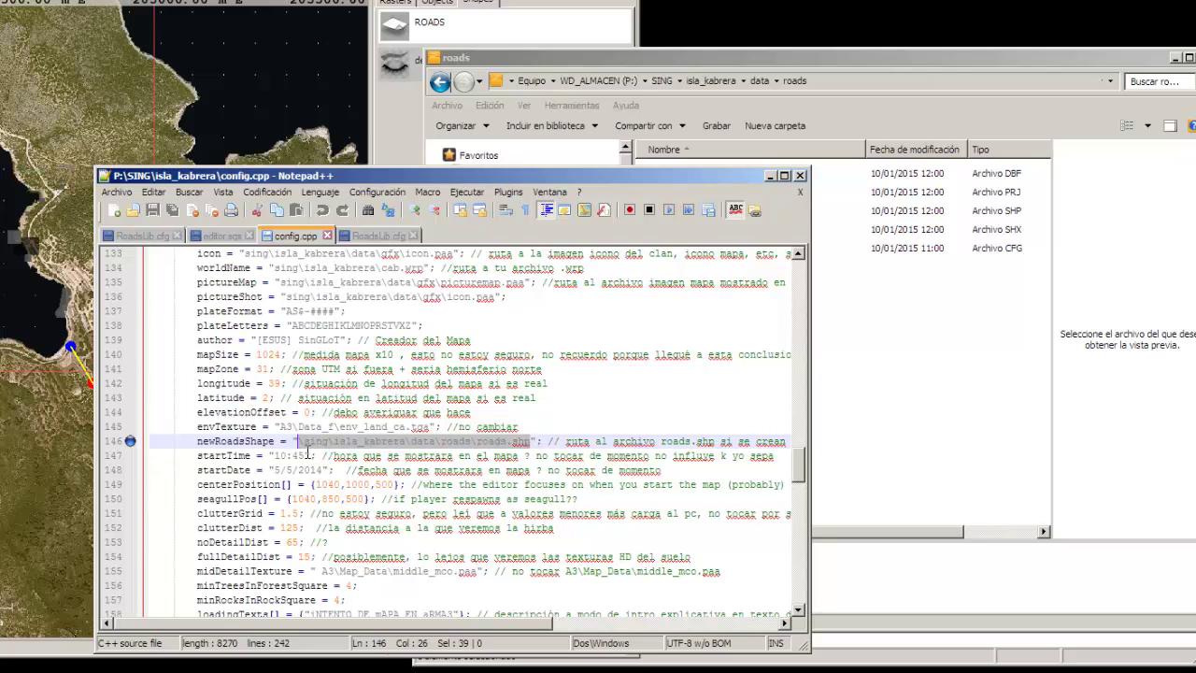
key("Delete")
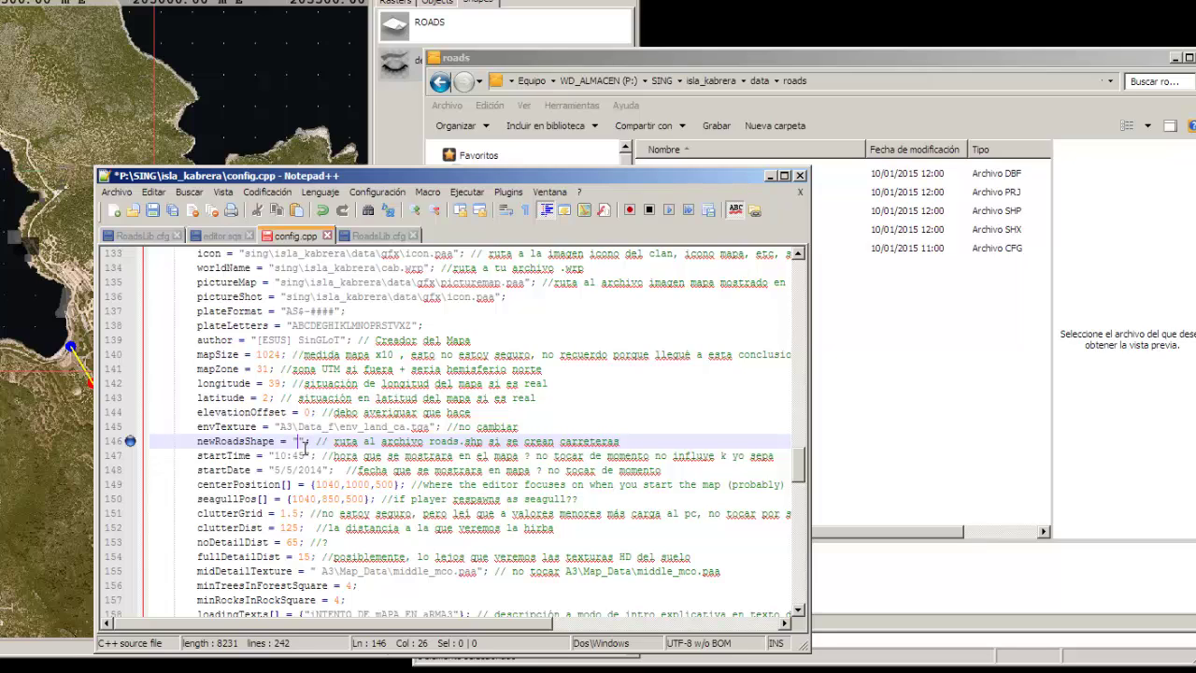
key("ctrl+v")
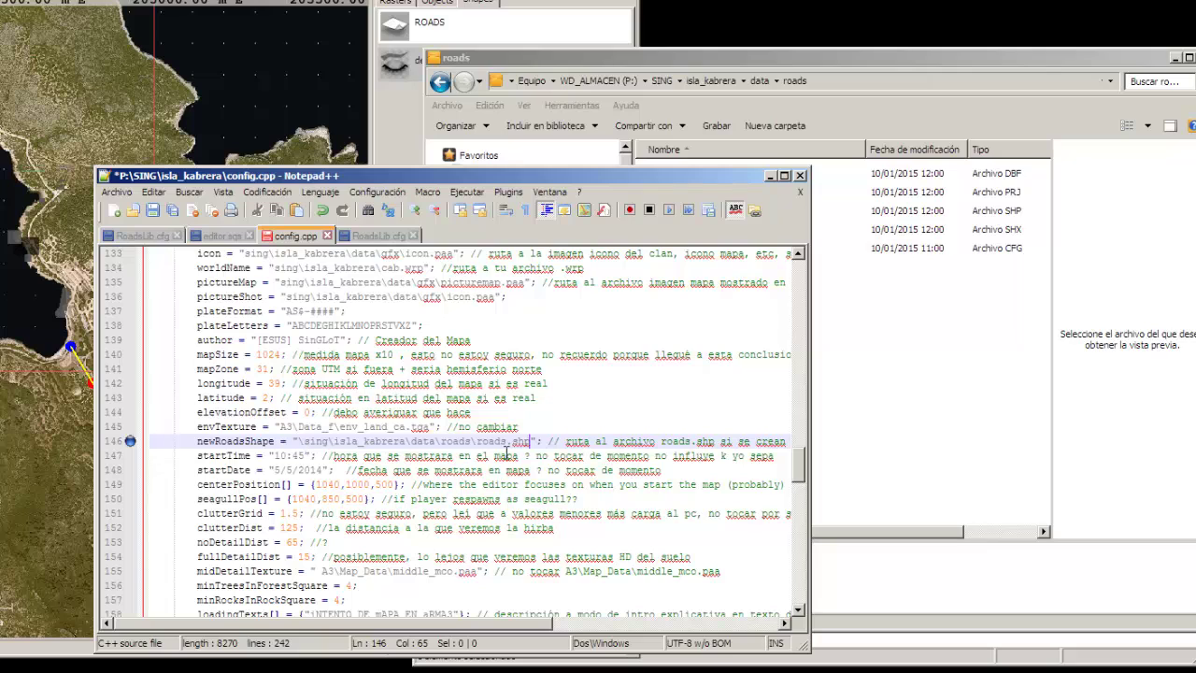
Step: Check the full path of the roads folder in the file explorer against the newRoadsShape entry in config.cpp
left_click(848, 78)
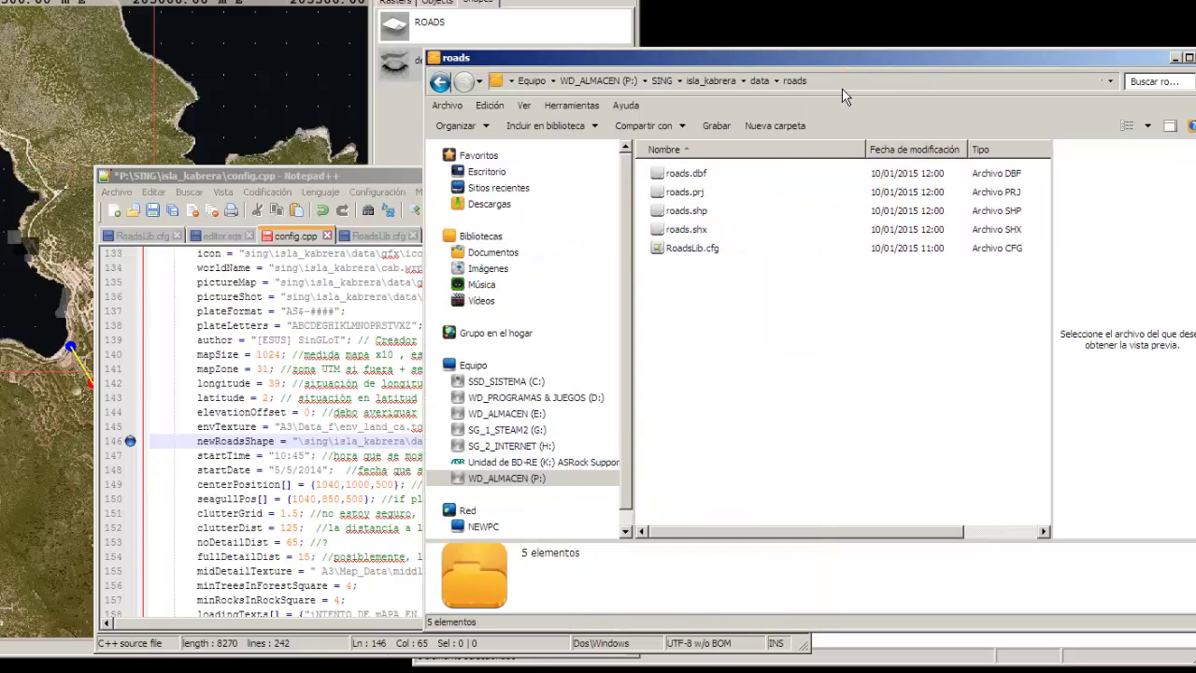
left_click(841, 84)
left_click_drag(757, 91, 516, 97)
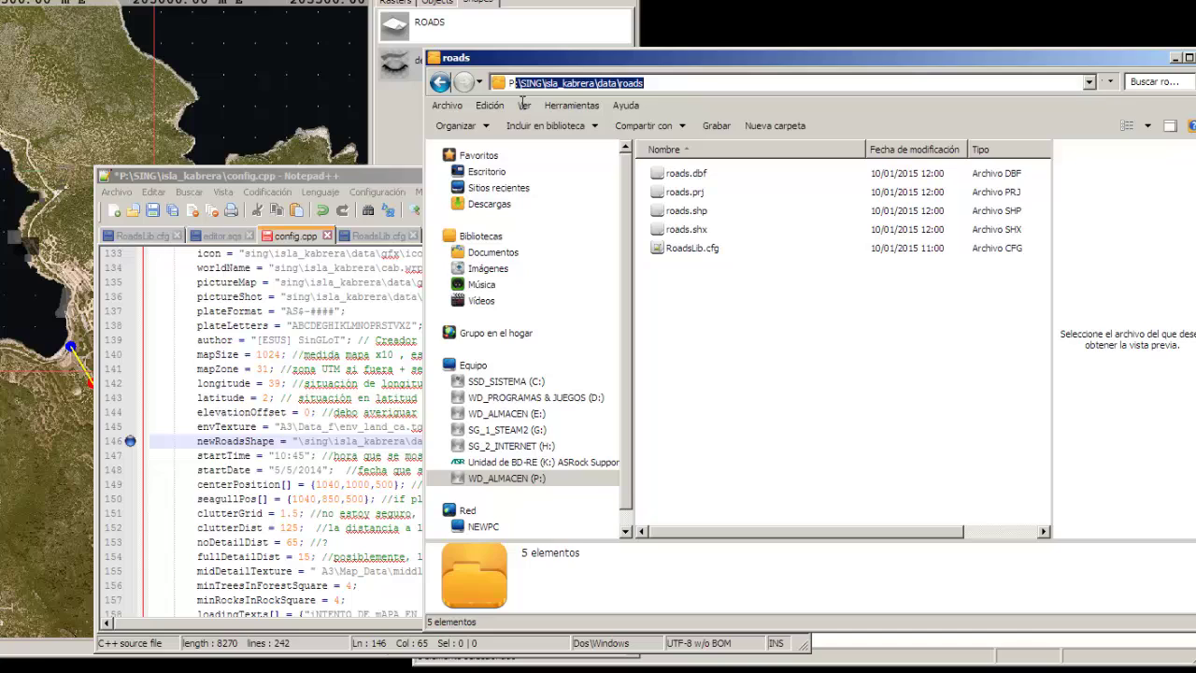
left_click(691, 374)
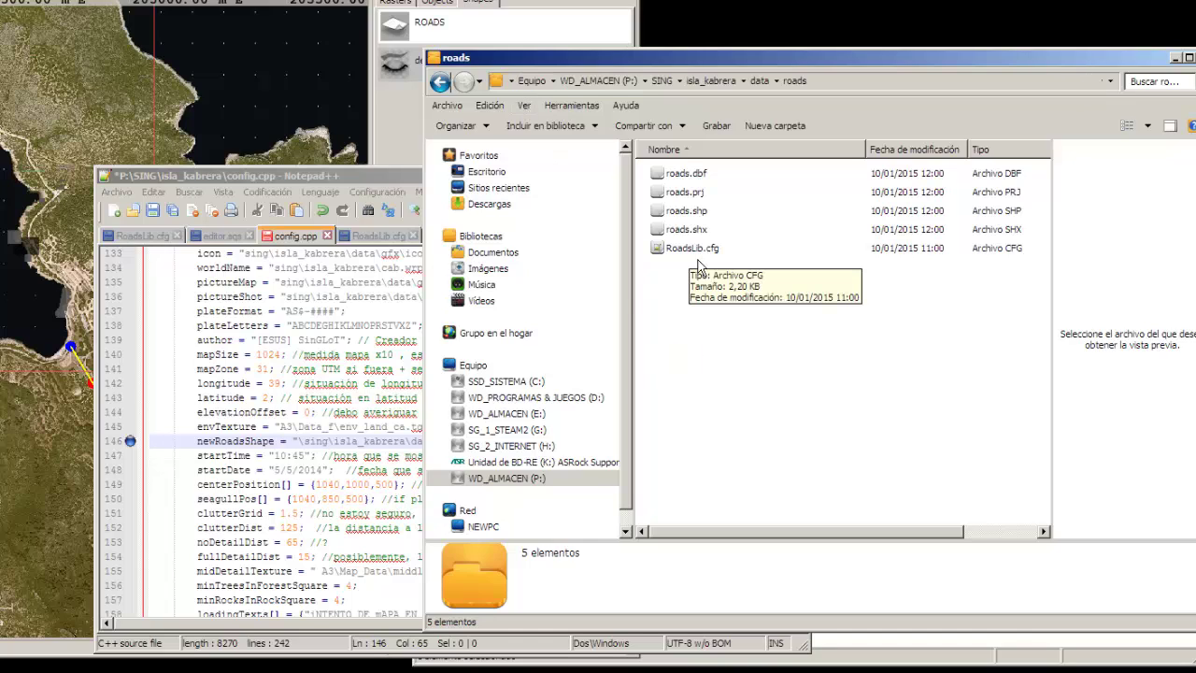
left_click(400, 191)
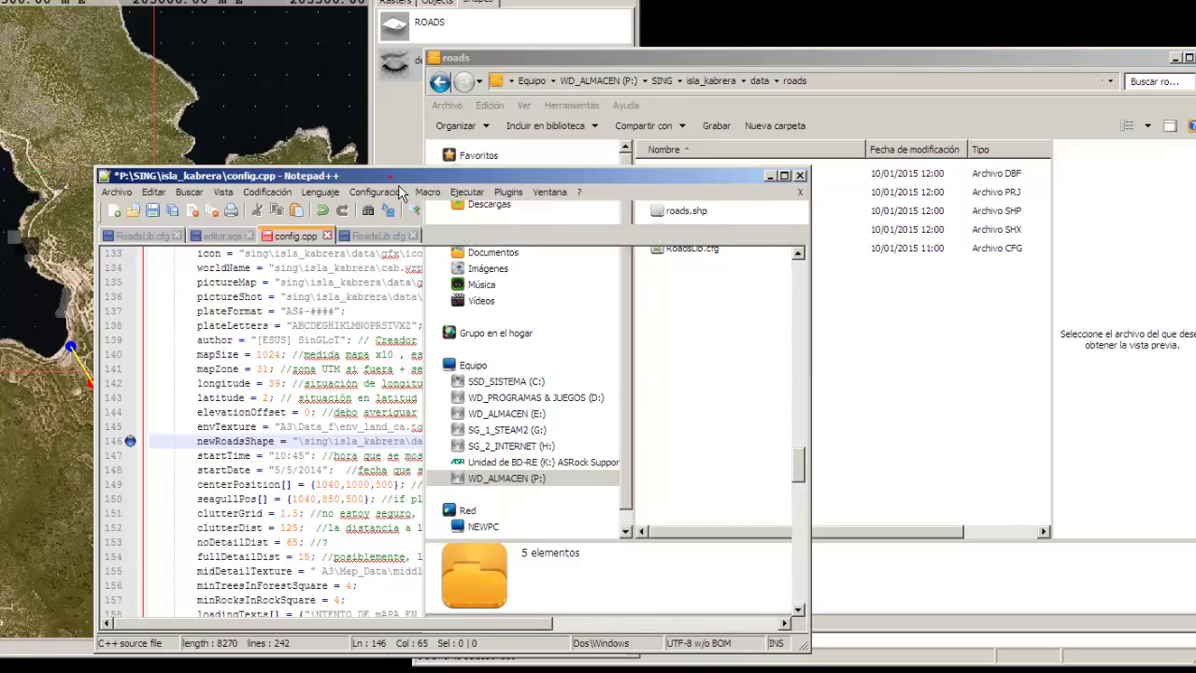
scroll(427, 452, "up", 9)
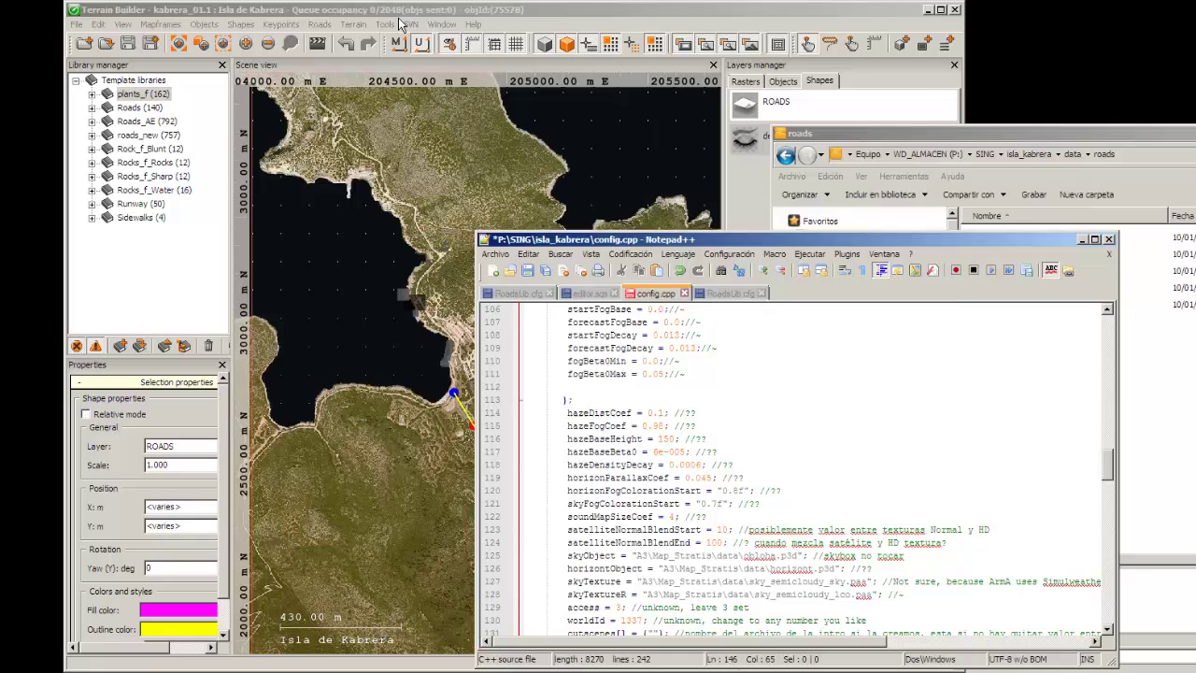
Step: Switch to Terrain Builder, start a WRP export and browse to the isla_kabrera folder for the existing cab.wrp file
left_click(400, 16)
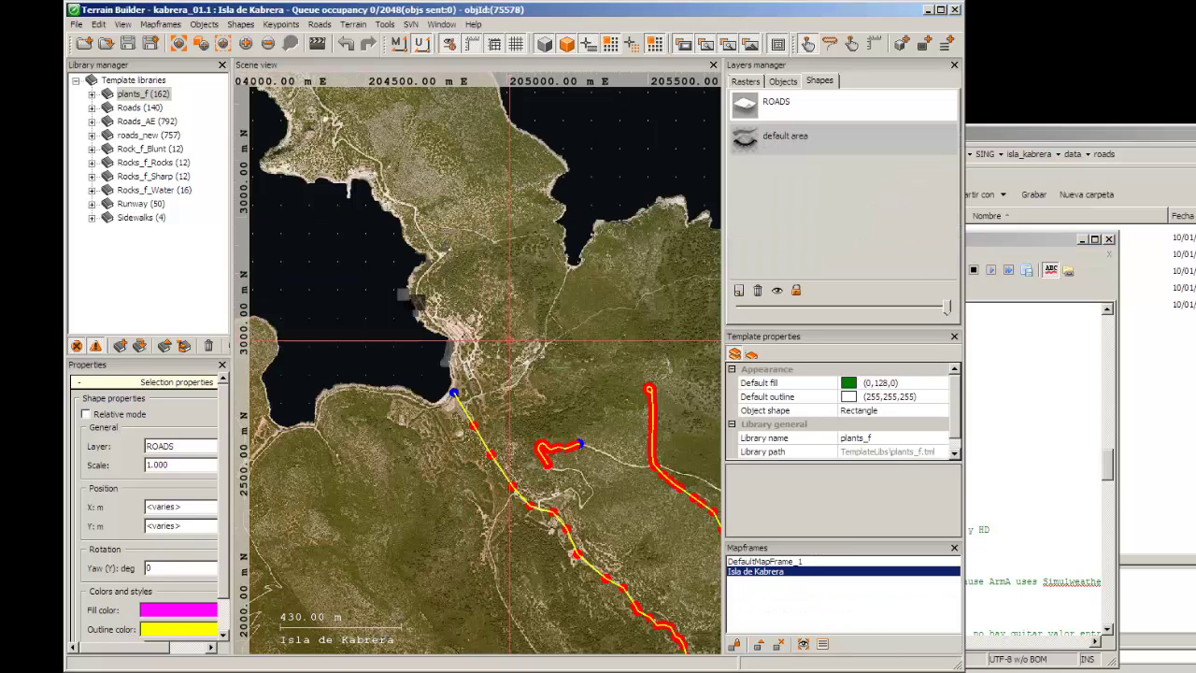
left_click(79, 24)
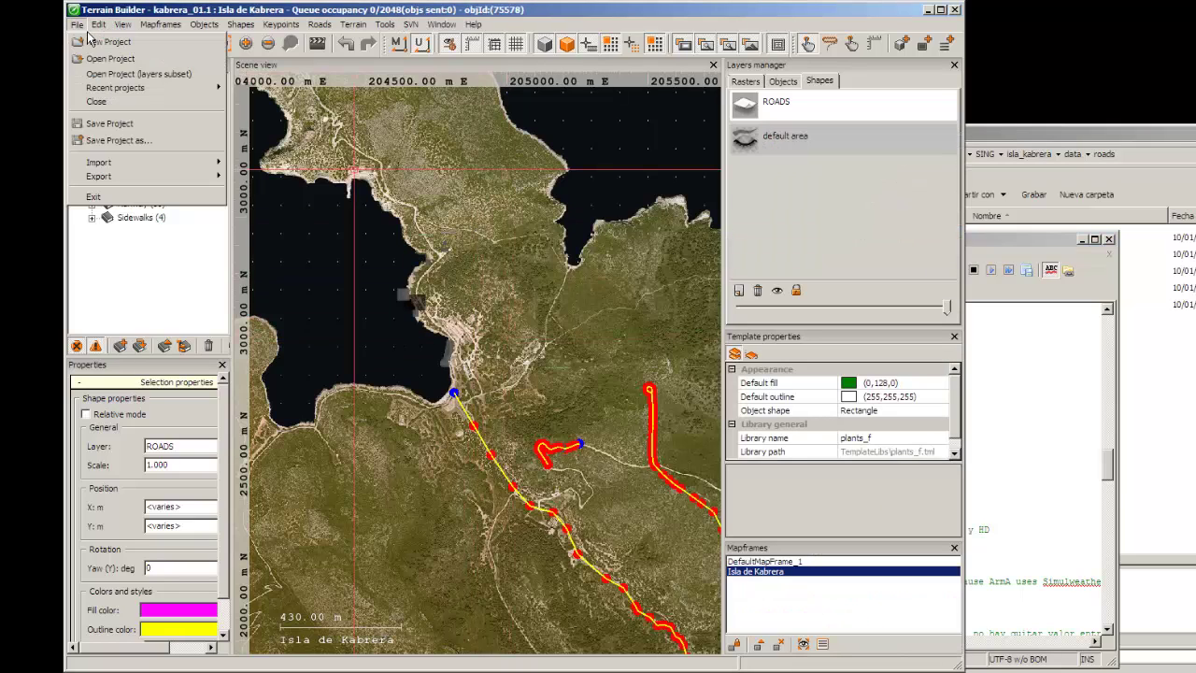
mouse_move(103, 176)
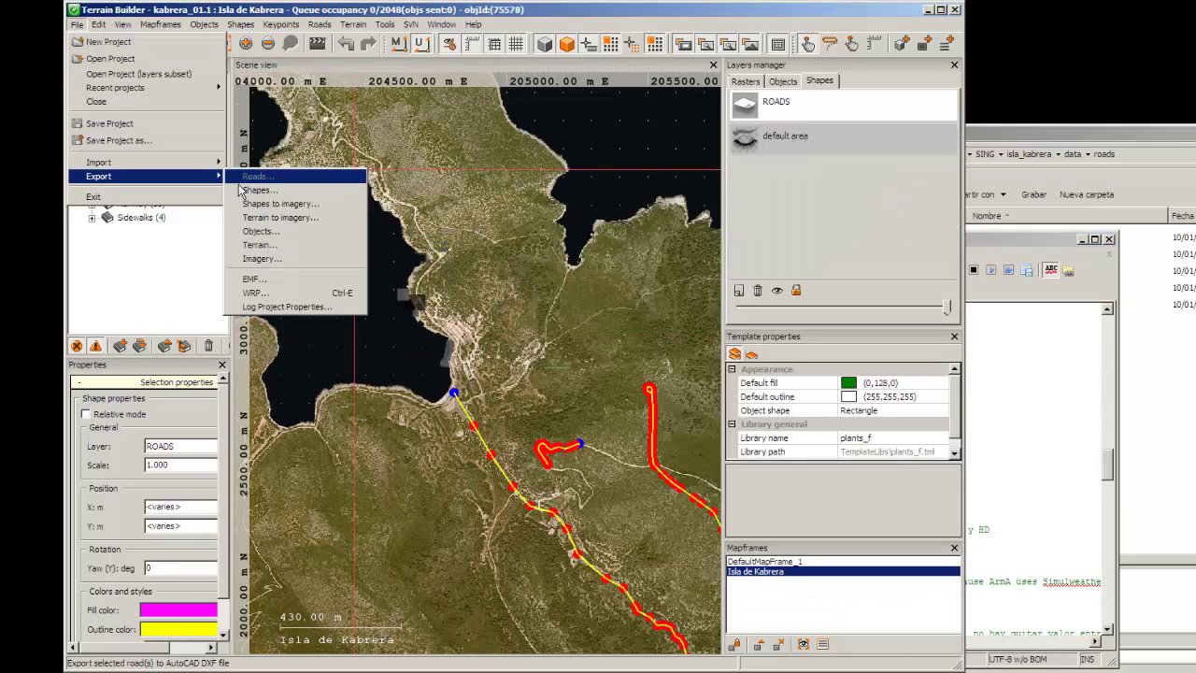
left_click(258, 292)
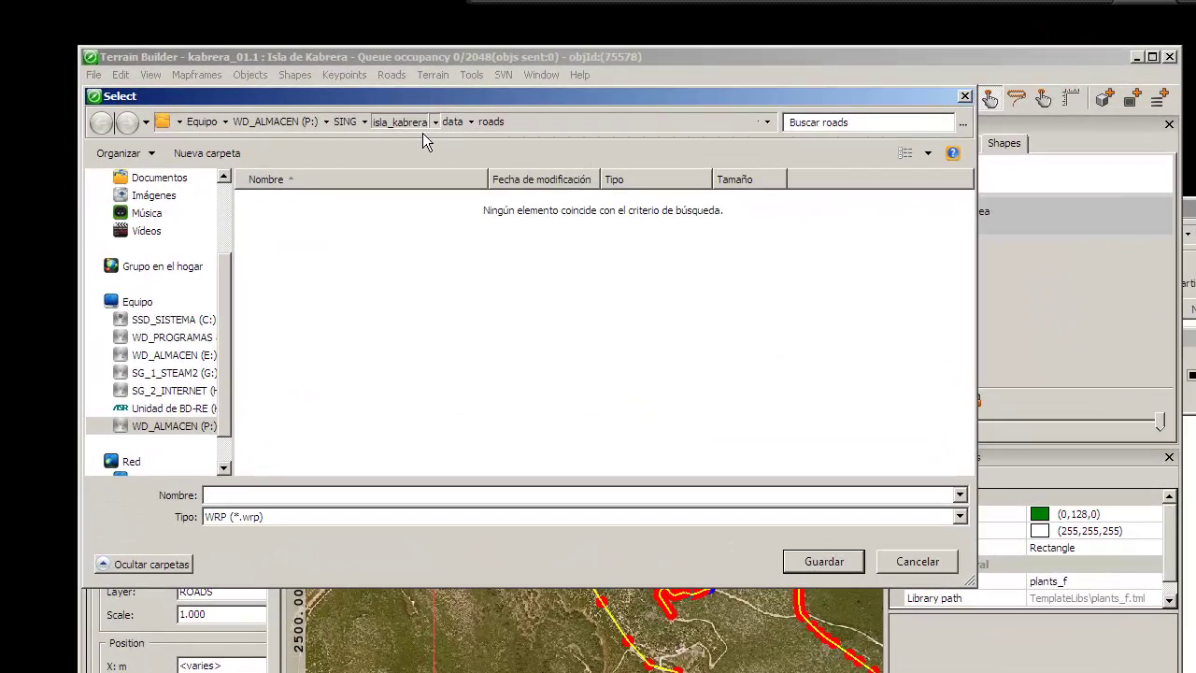
left_click(421, 127)
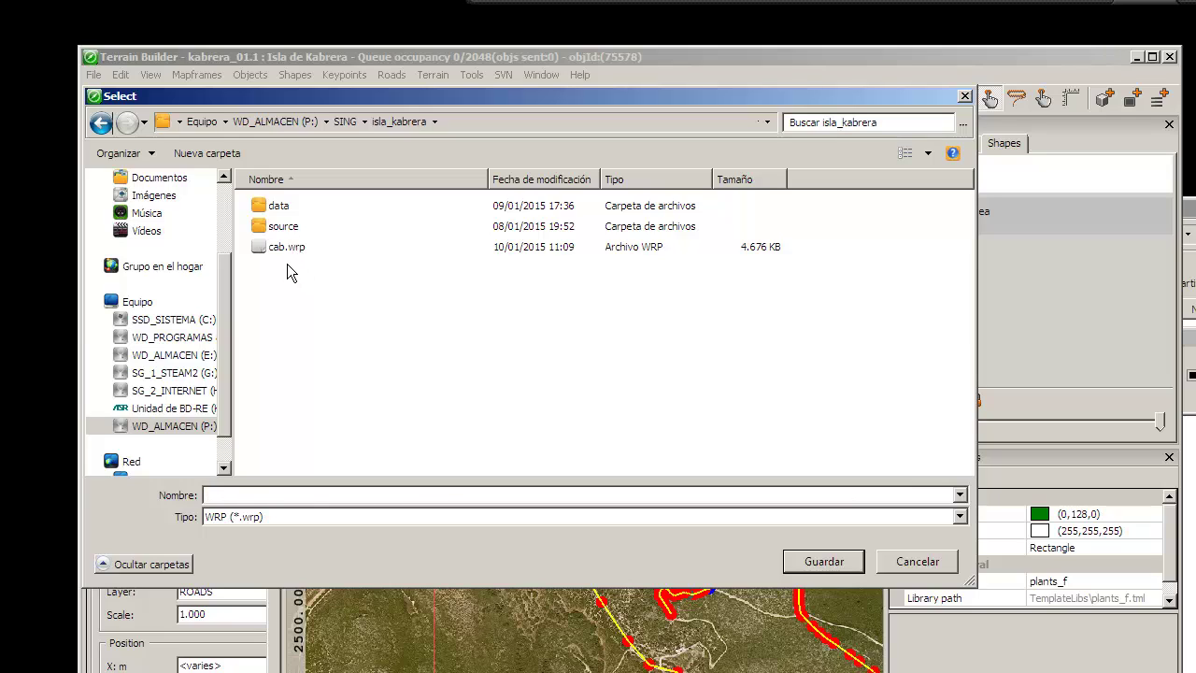
left_click(285, 255)
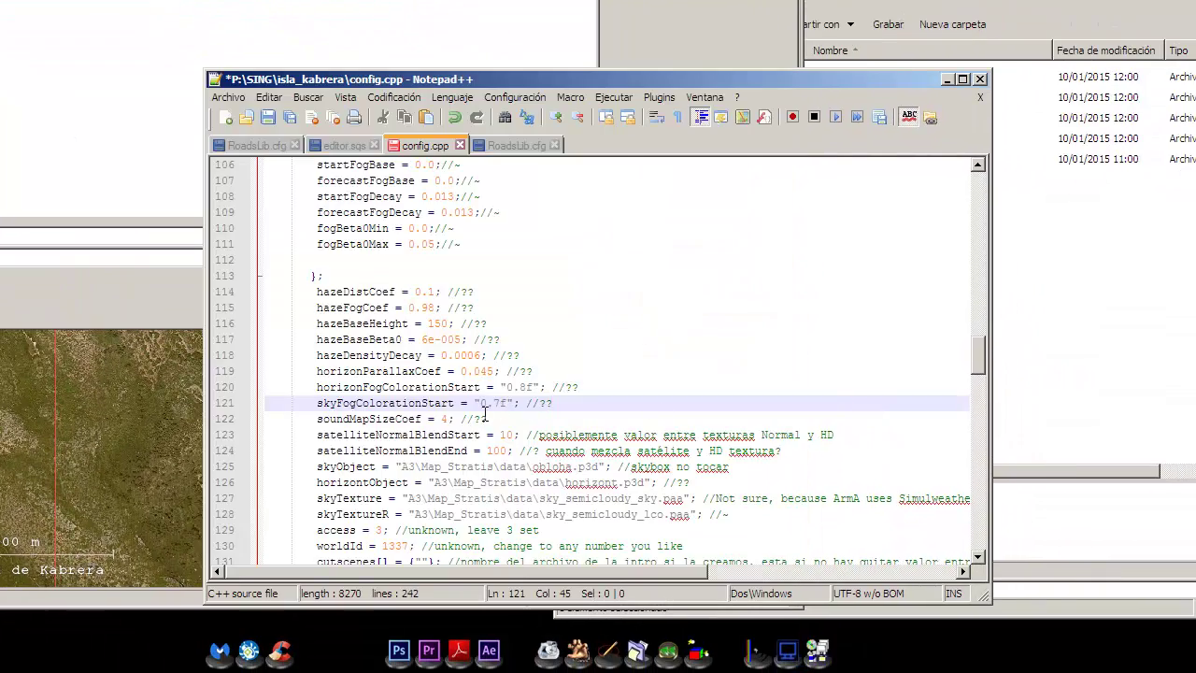
Step: In Notepad++, bookmark the worldName line pointing to cab.wrp in config.cpp and select the whole line
scroll(485, 414, "up", 15)
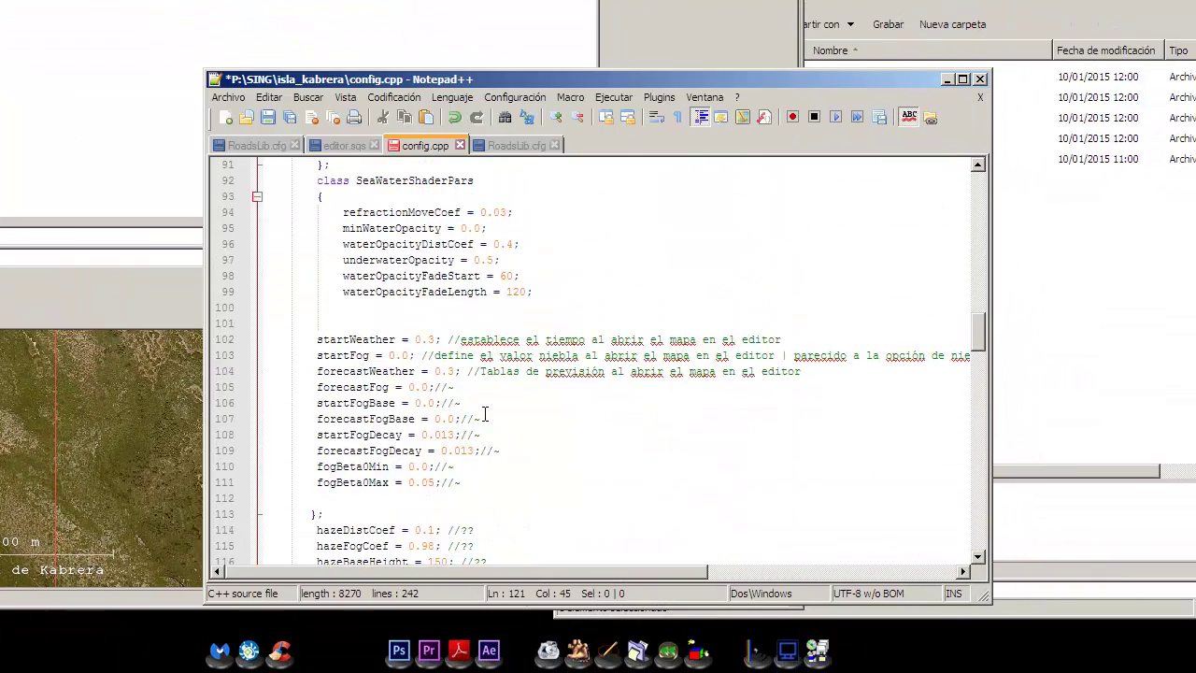
scroll(485, 402, "down", 20)
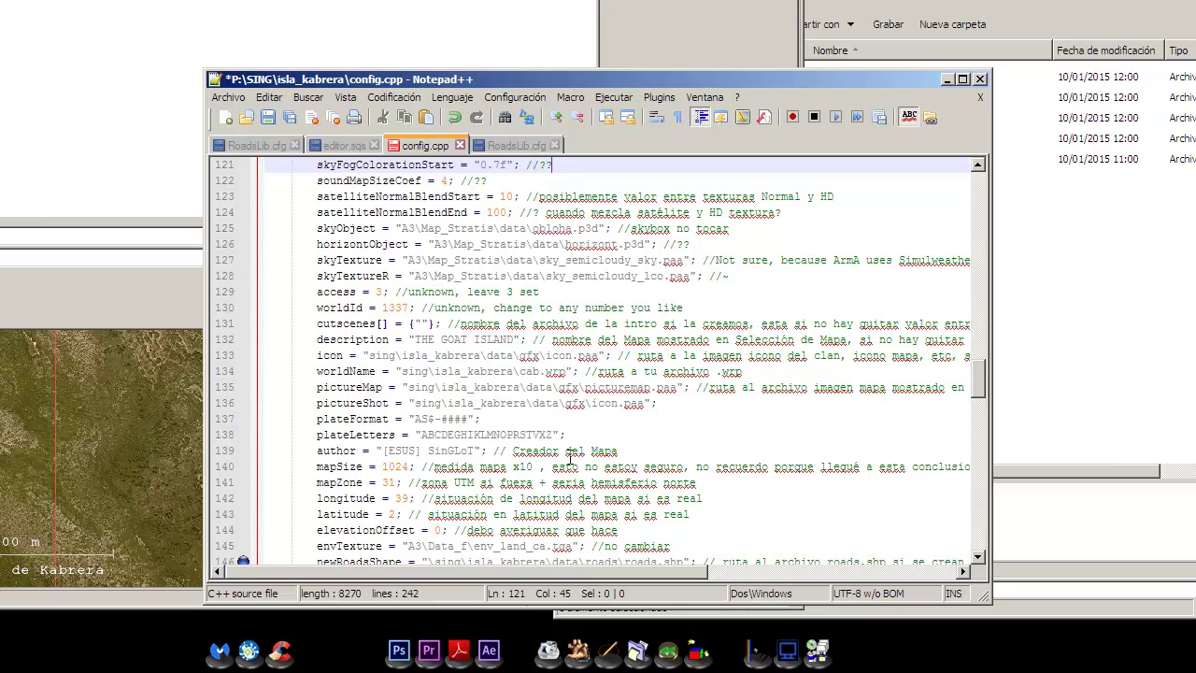
left_click(570, 374)
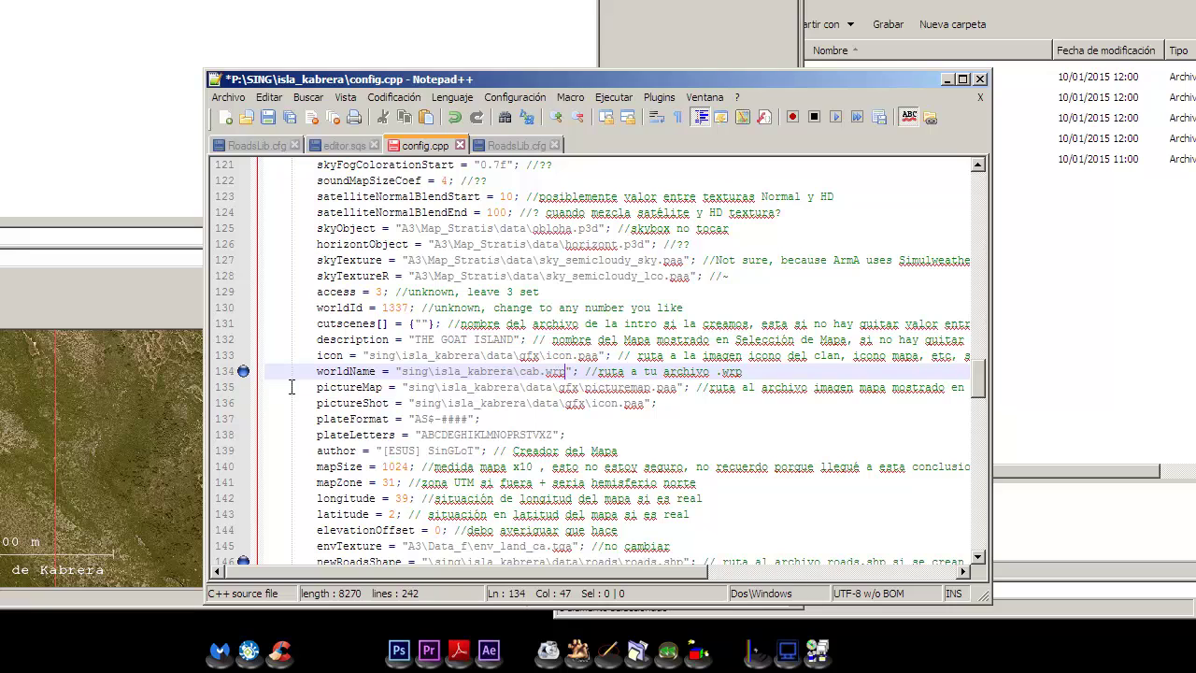
triple_click(527, 372)
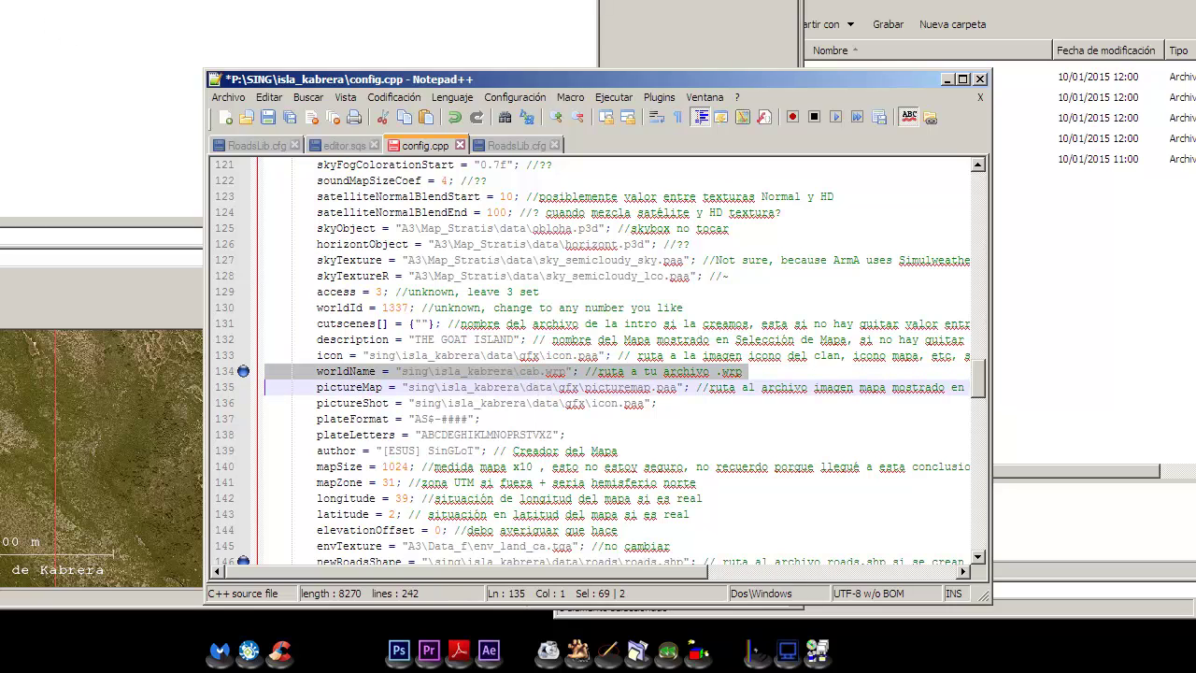
Step: Cancel the pending WRP export in Terrain Builder and minimize the config.cpp and SING folder windows
left_click(92, 151)
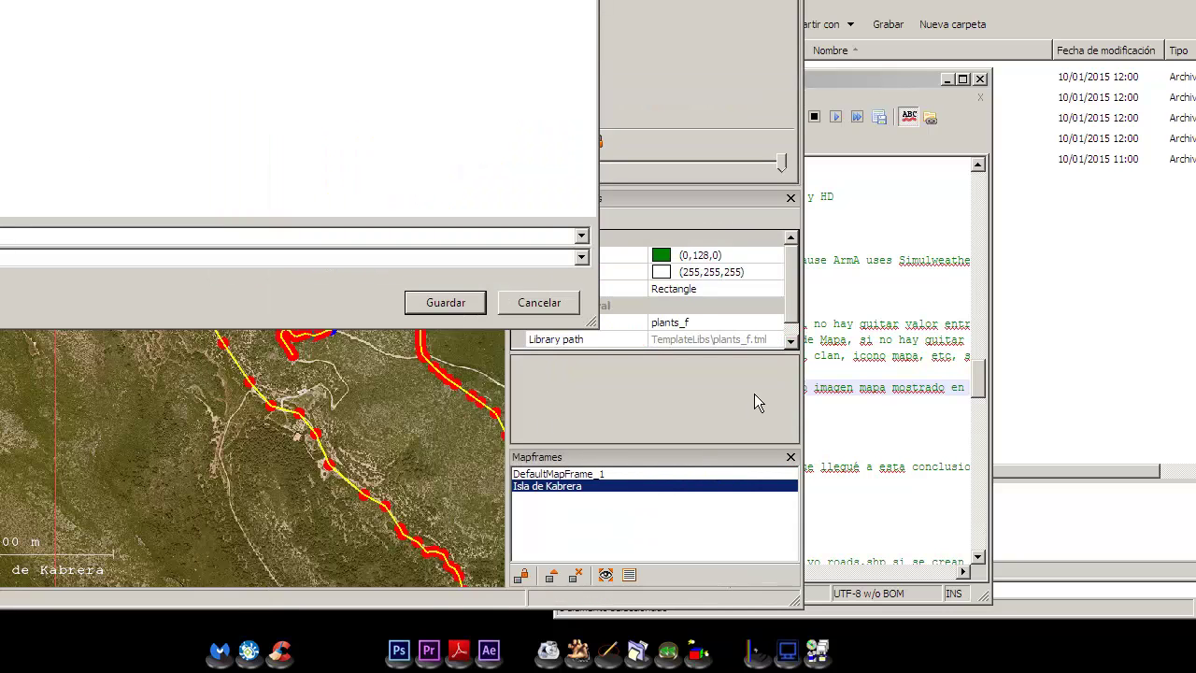
left_click(559, 312)
left_click(926, 84)
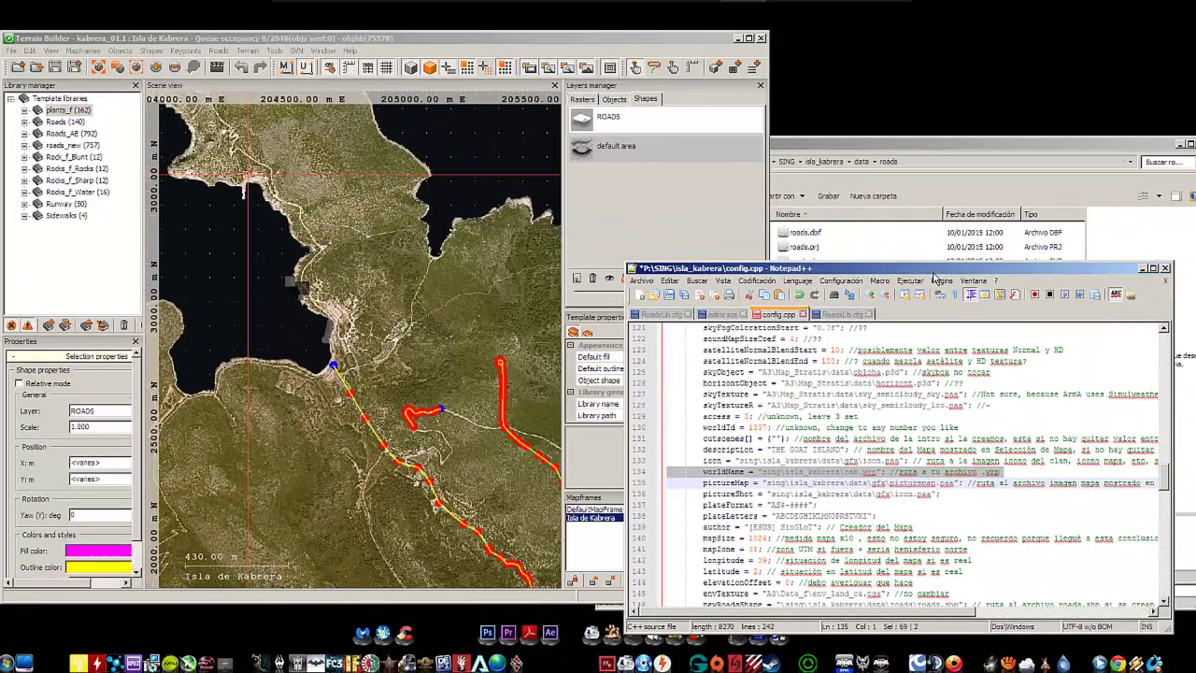
left_click(1142, 269)
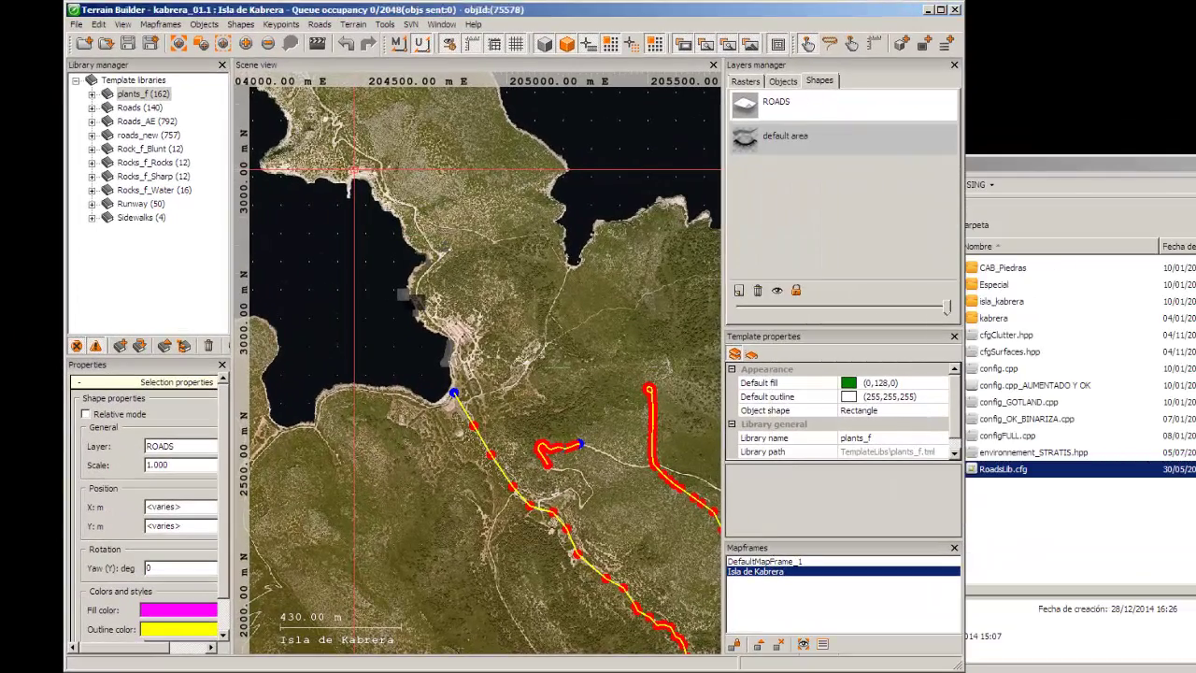
left_click(1189, 165)
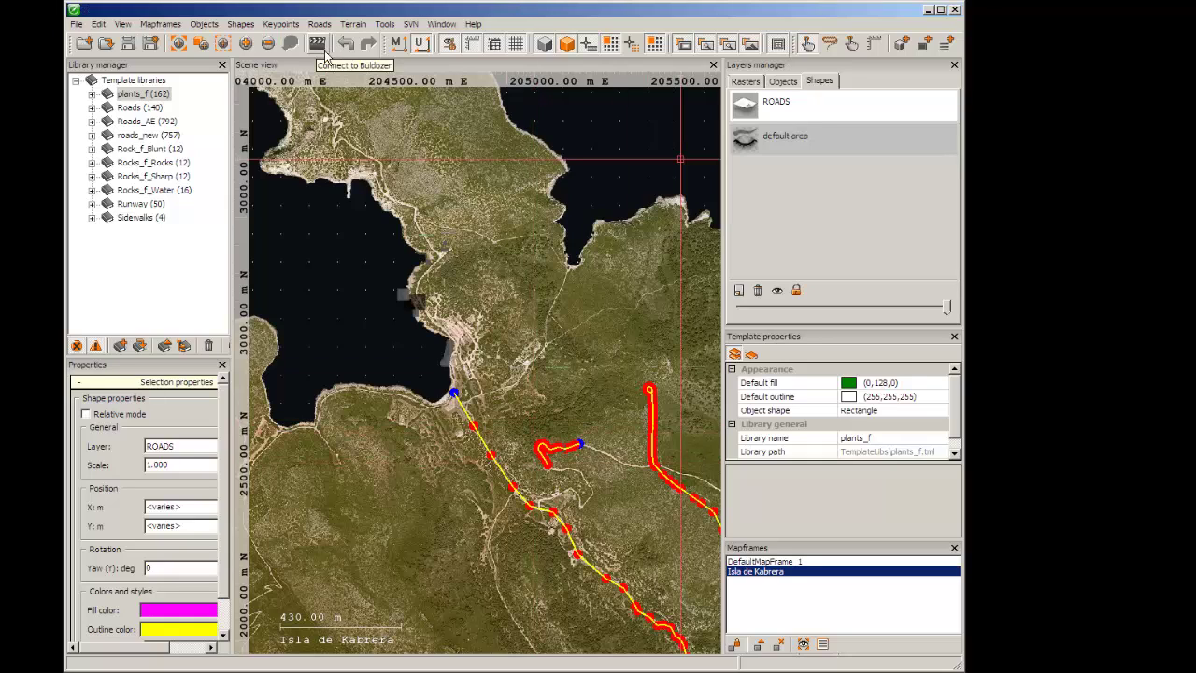
Step: Connect the Isla de Kabrera project to Buldozer
left_click(385, 26)
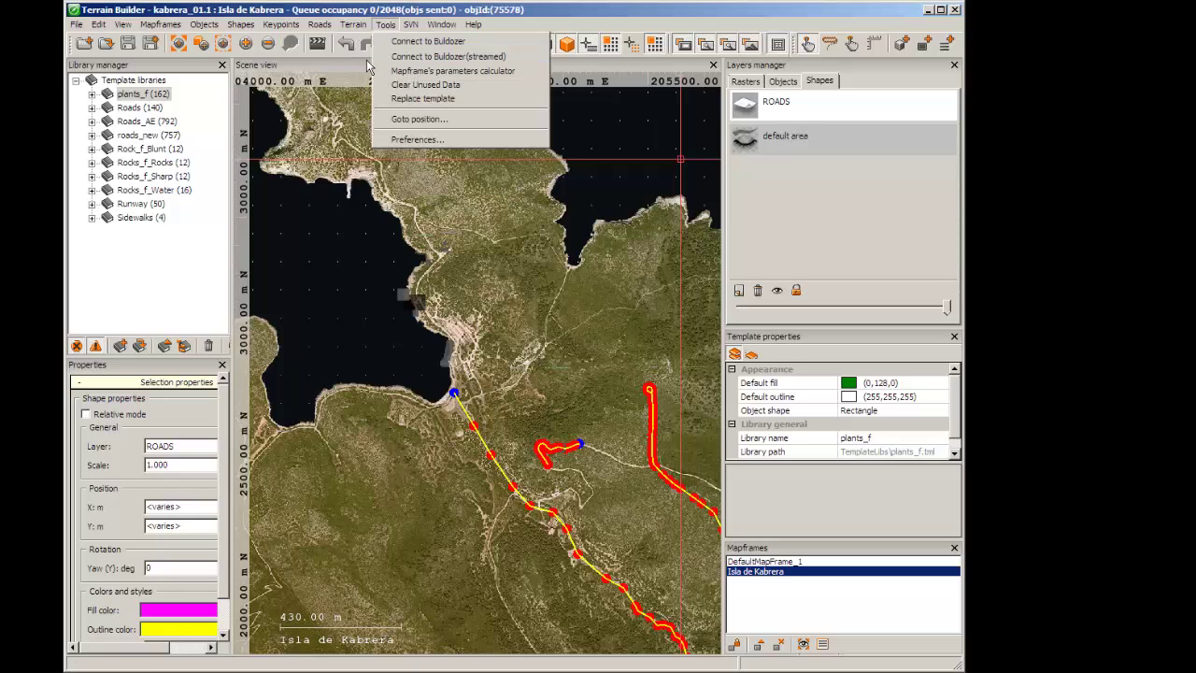
left_click(330, 48)
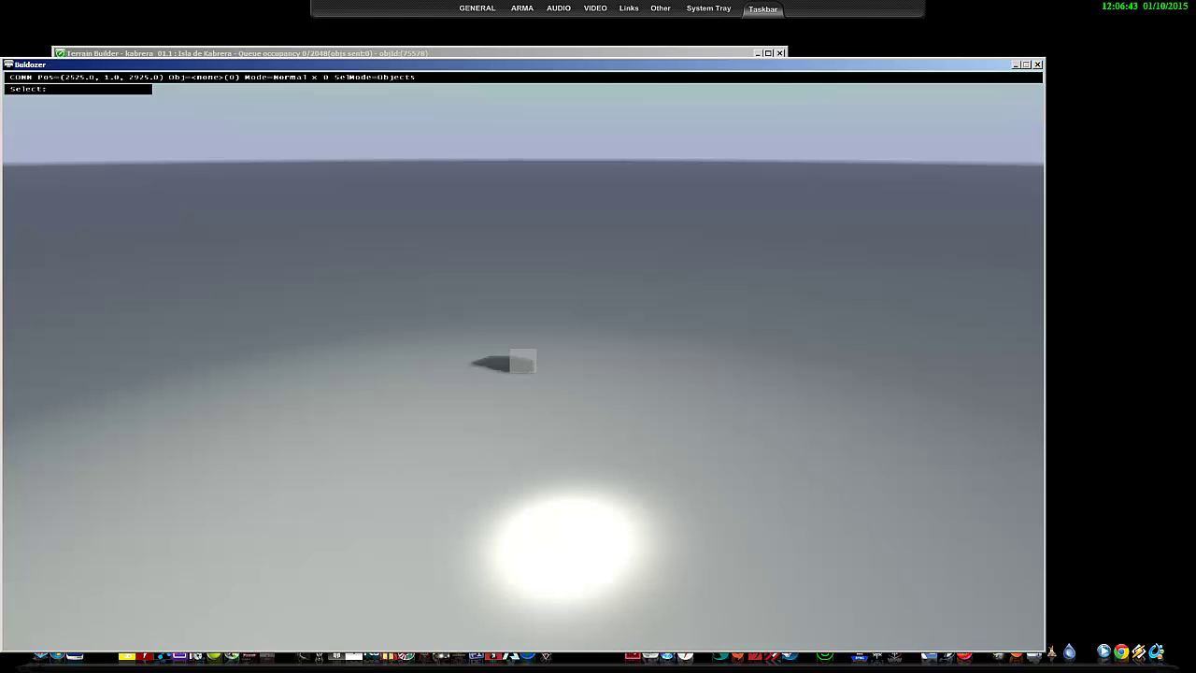
key("alt+Tab")
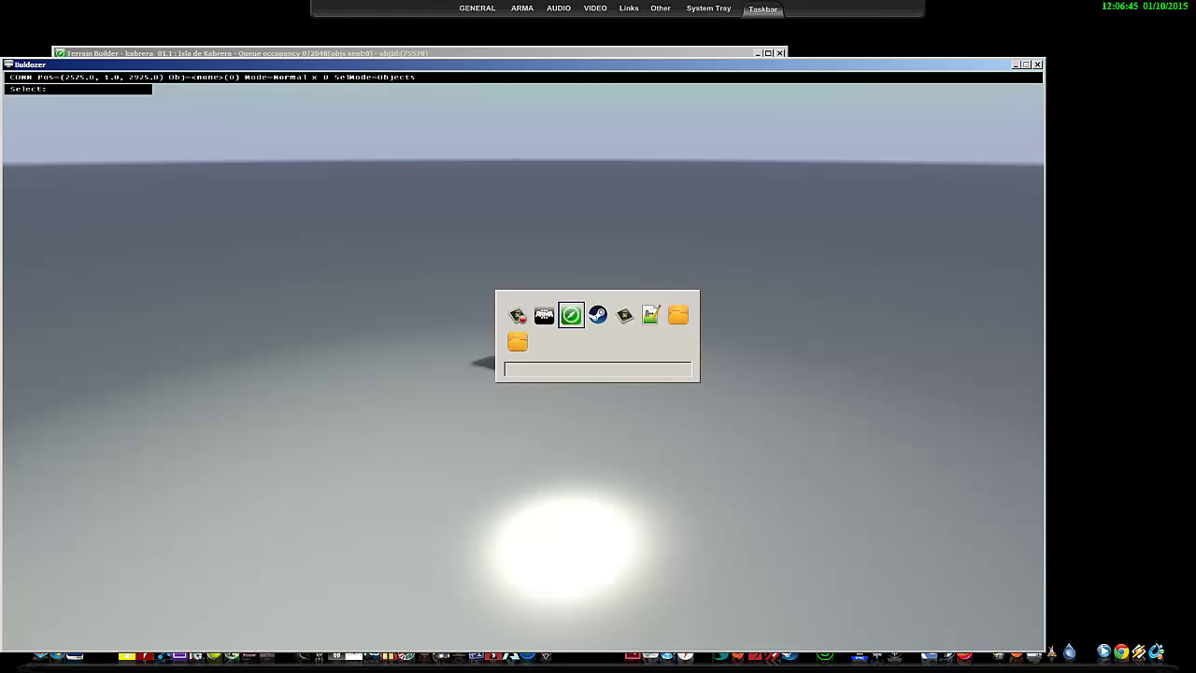
key("alt+Tab")
key("alt+Tab")
key("alt+Tab")
key("alt+Tab")
key("alt+Tab")
key("alt+Tab")
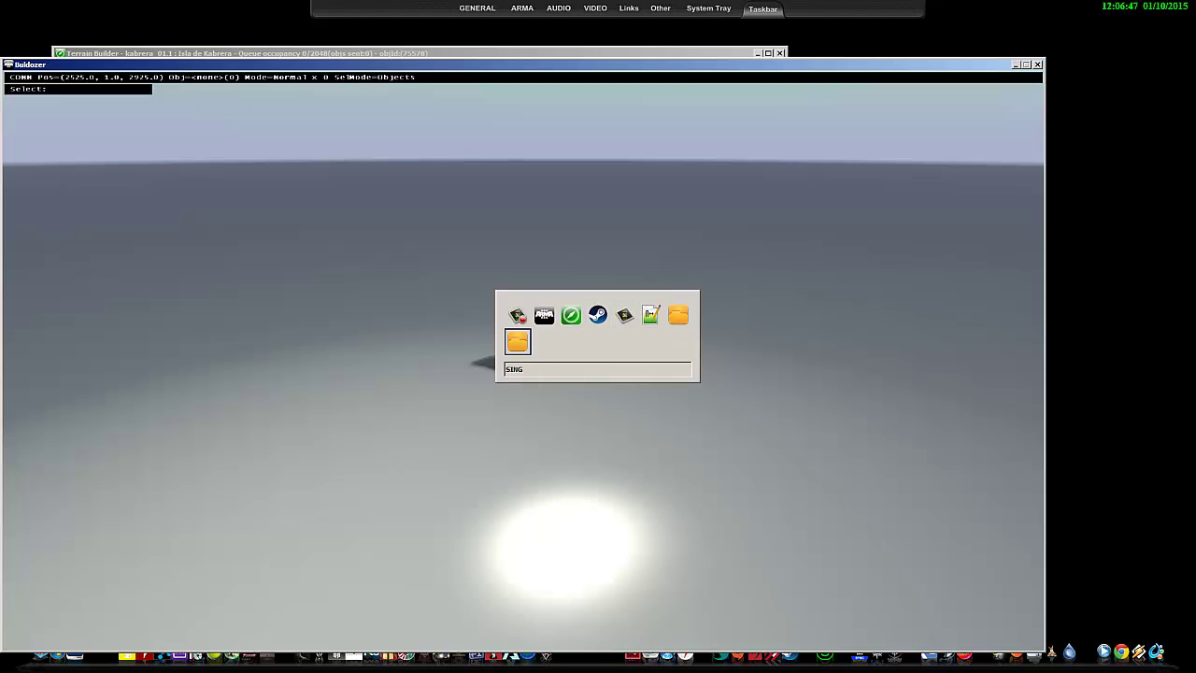
key("alt+Tab")
key("alt+Tab")
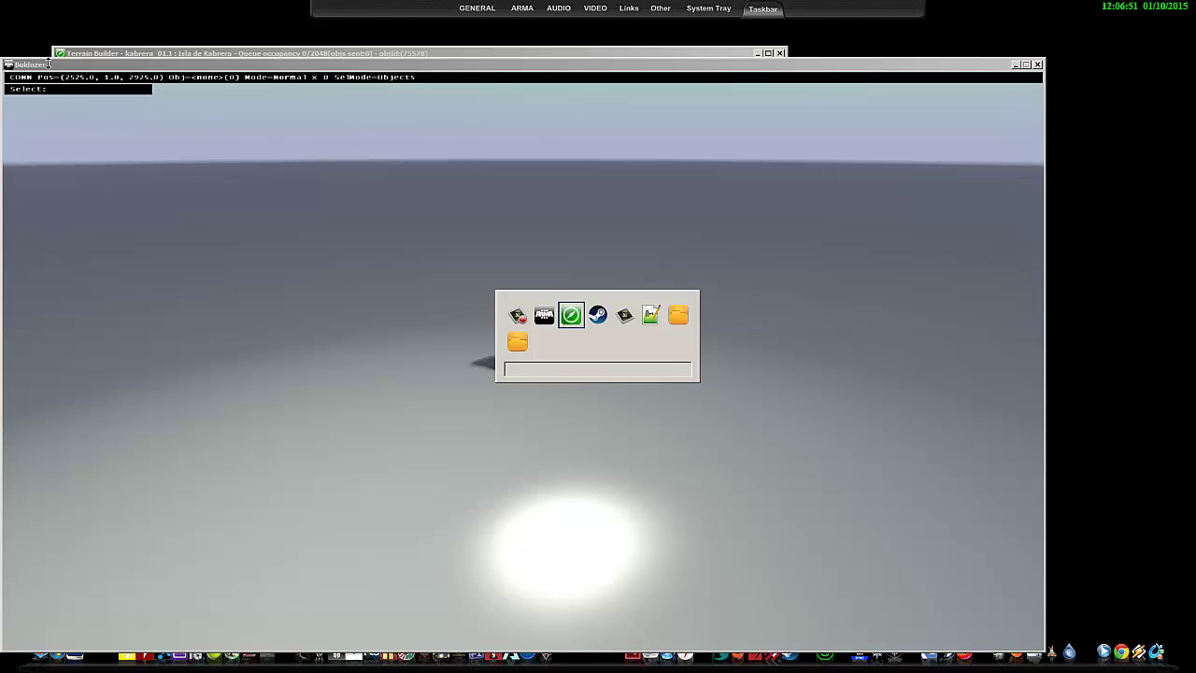
key("alt+shift+Tab")
key("alt+shift+Tab")
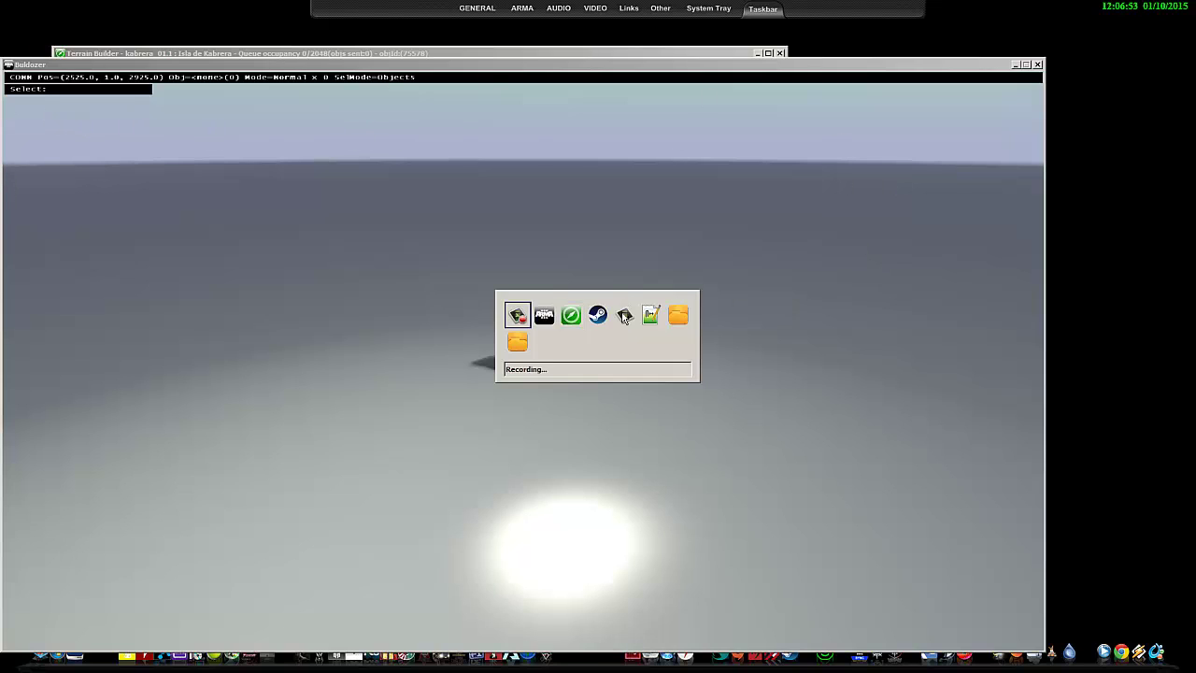
key("alt+Tab")
key("alt+Tab")
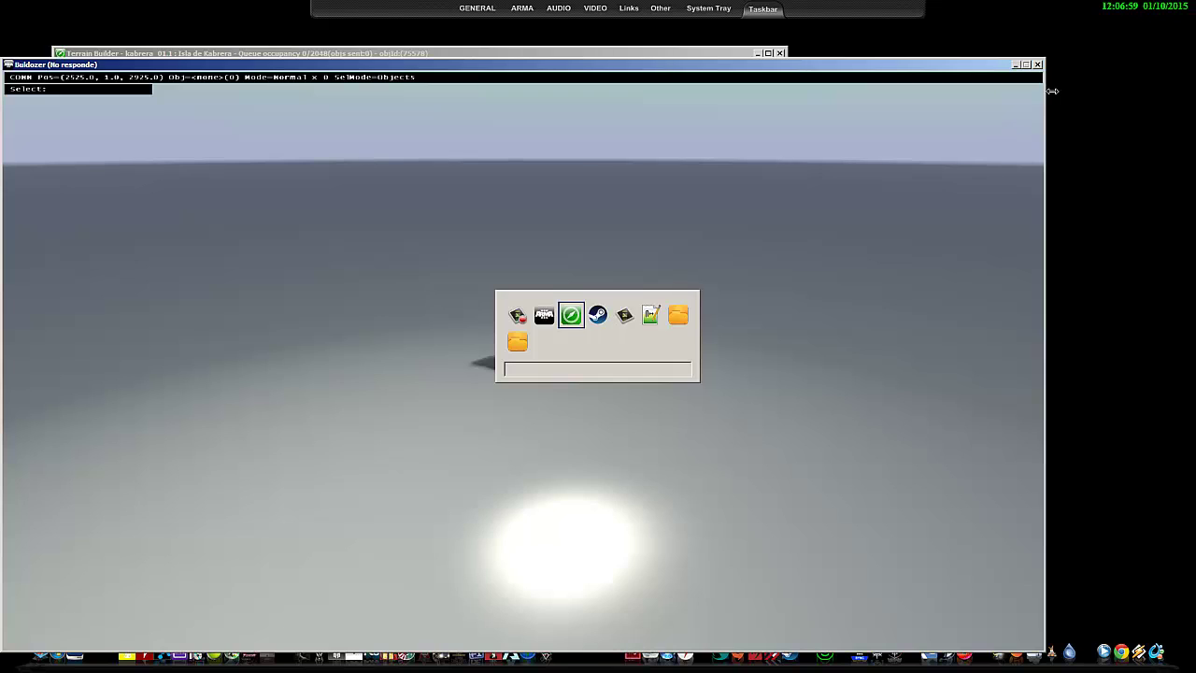
key("alt+Tab")
key("alt+Tab")
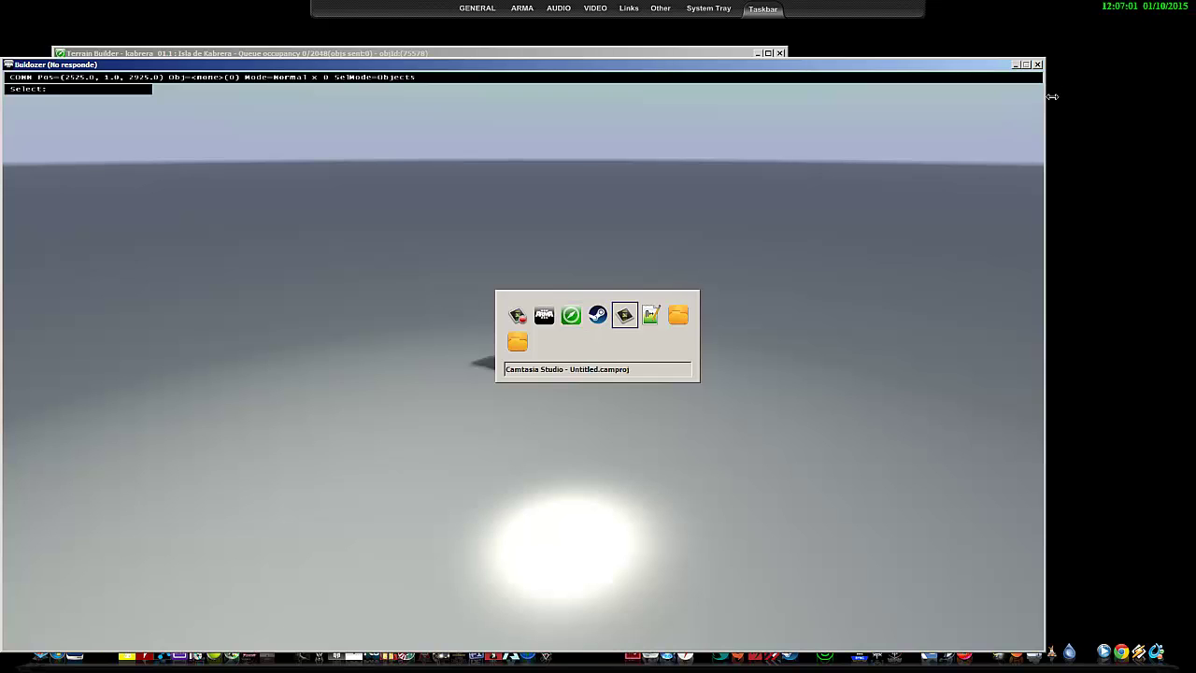
key("alt+Tab")
key("alt+Tab")
key("alt+Tab")
key("alt+Tab")
key("alt+Tab")
key("alt+Tab")
key("alt+Tab")
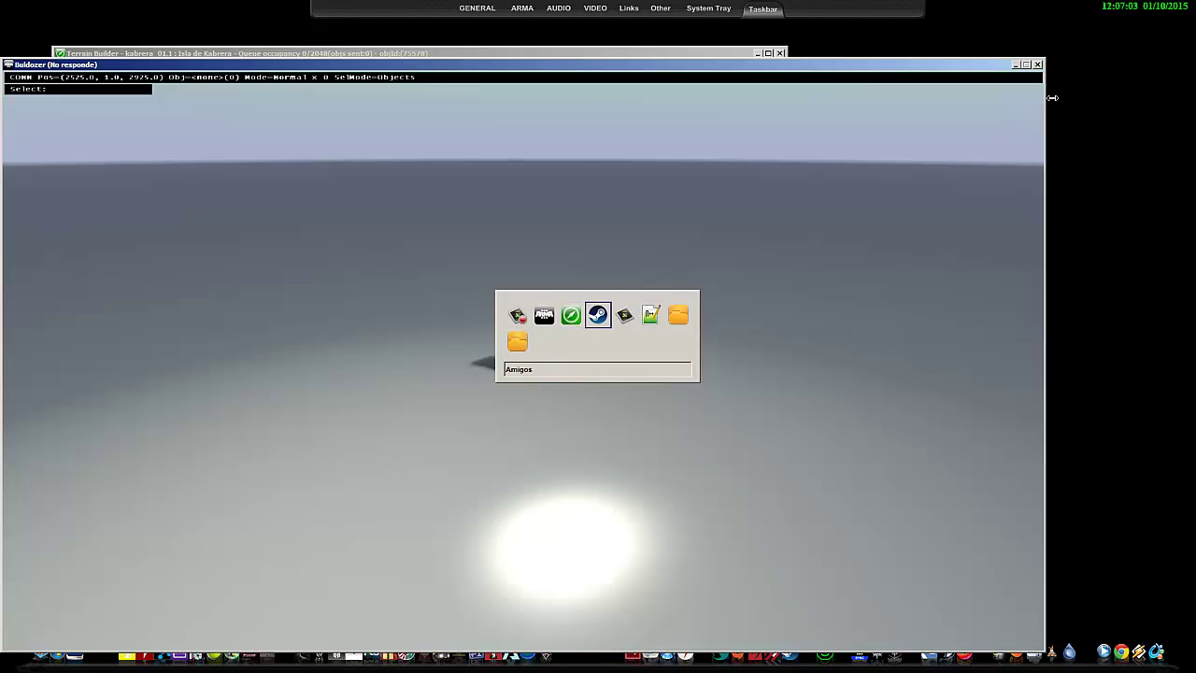
key("alt+Tab")
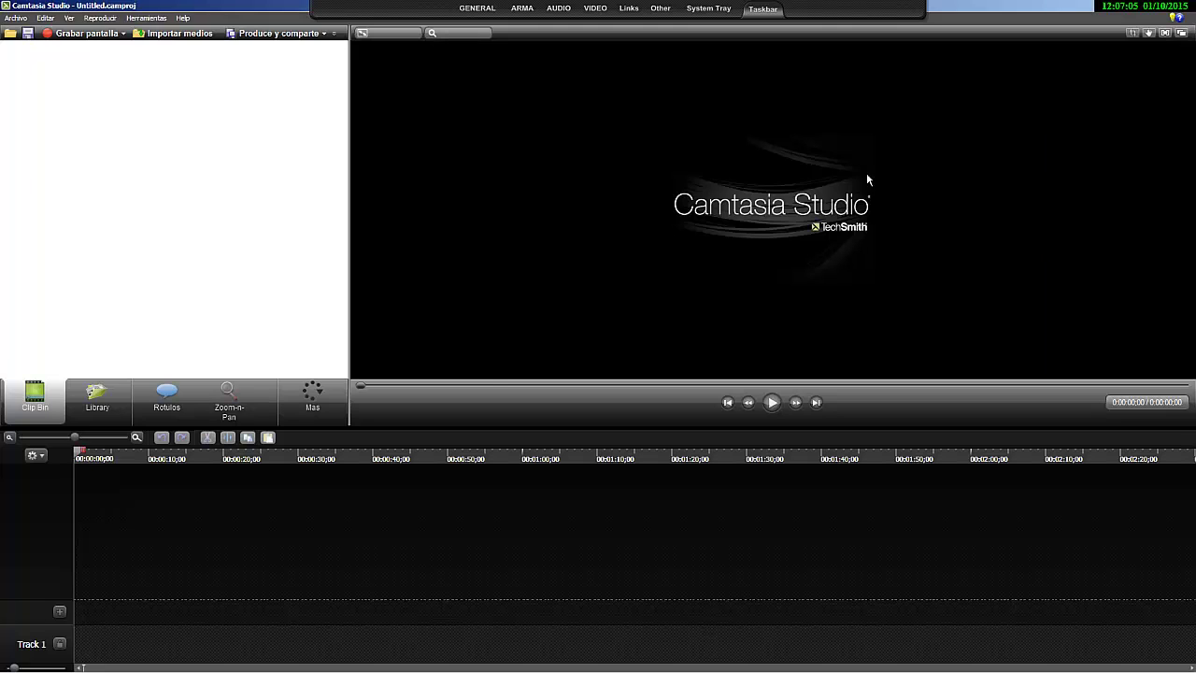
key("alt+Tab")
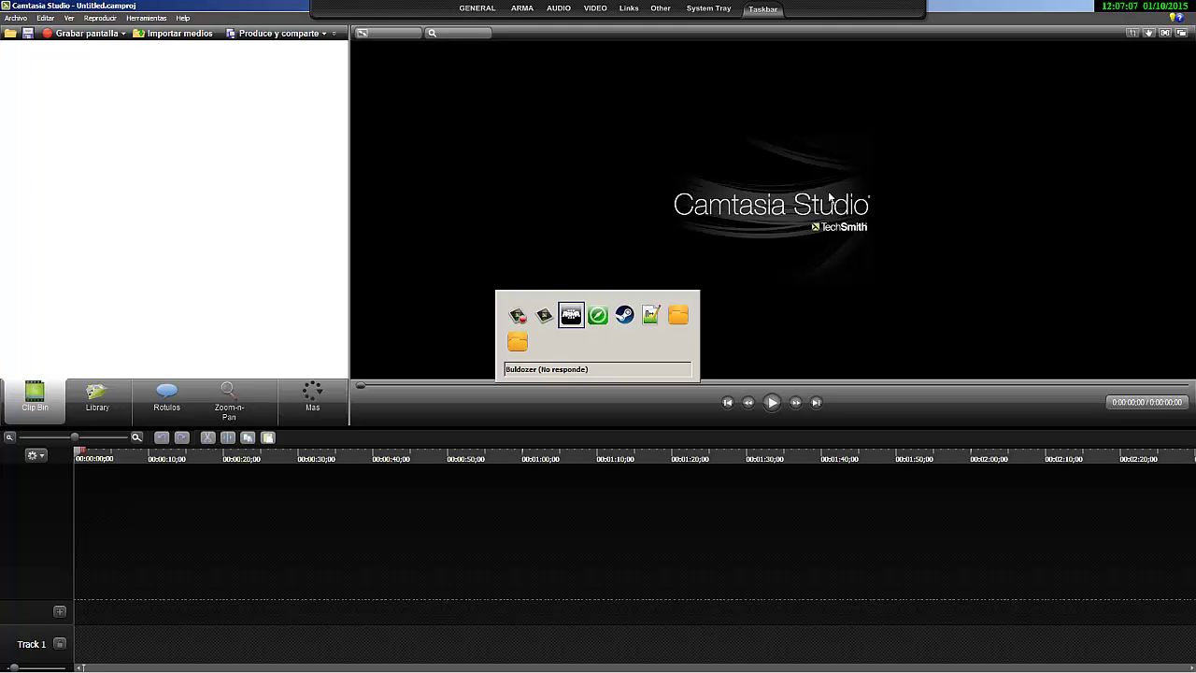
key("alt+Tab")
key("alt+Tab")
key("alt+Tab")
key("alt+Tab")
key("alt+Tab")
key("alt+Tab")
key("alt+Tab")
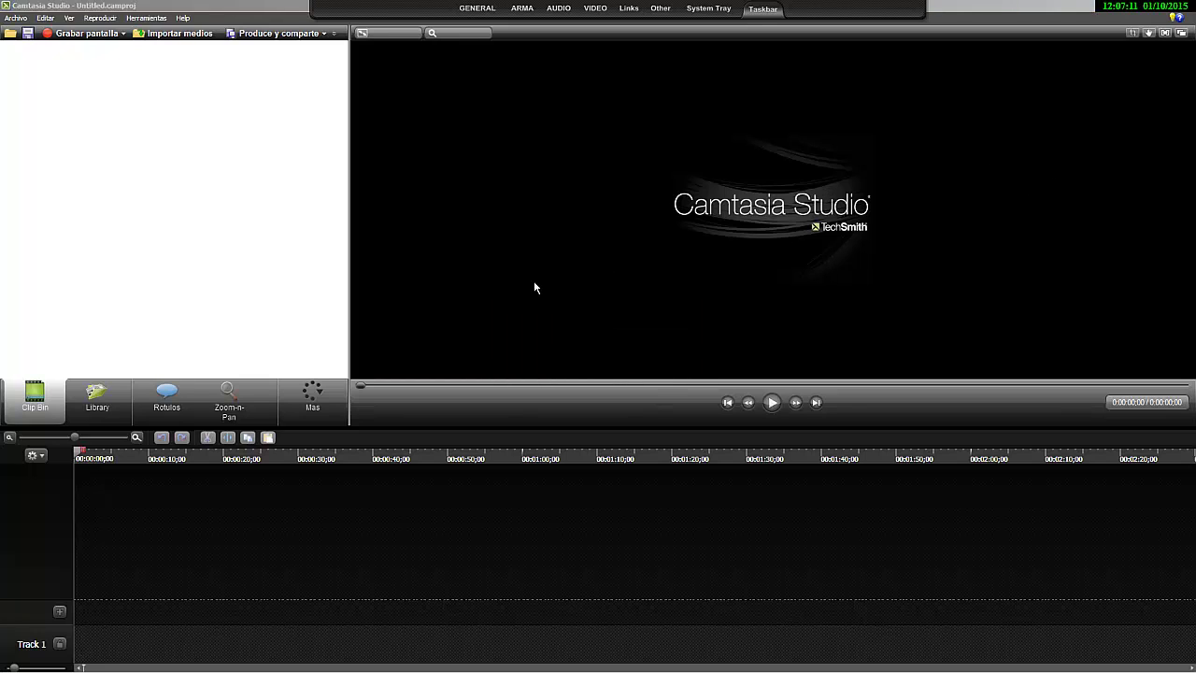
Step: Force the unresponsive Arma 3 Buldozer process to close and dismiss Terrain Builder's termination notice
key("alt+Tab")
key("alt+Tab")
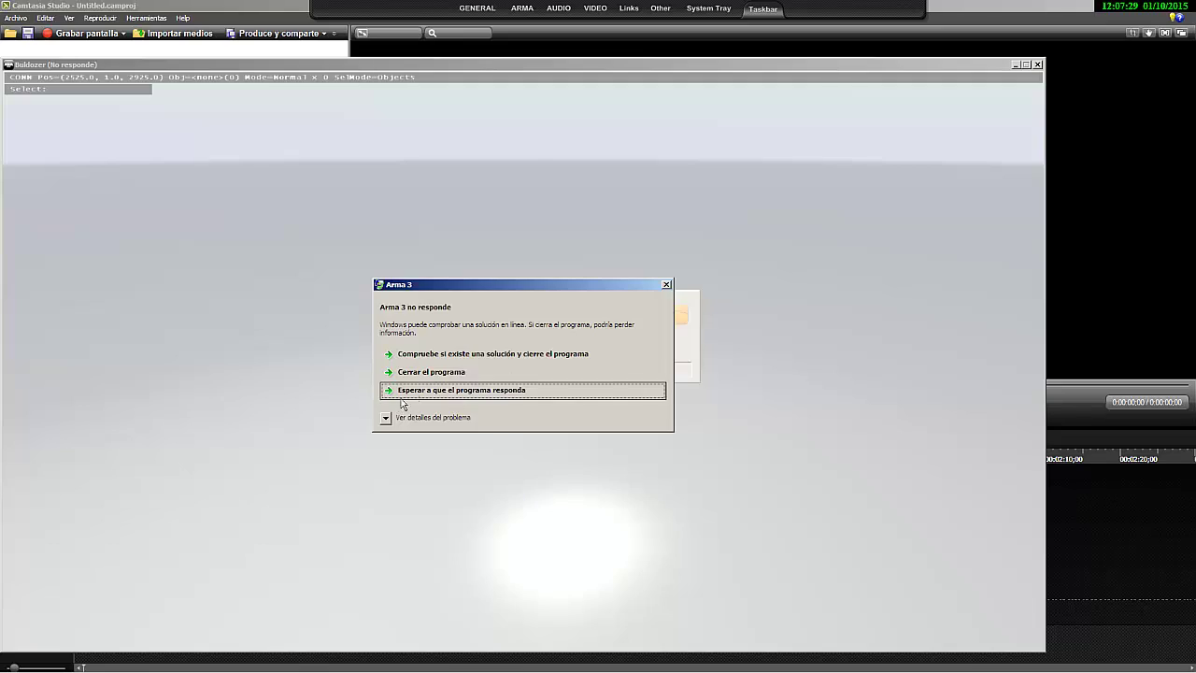
left_click(420, 374)
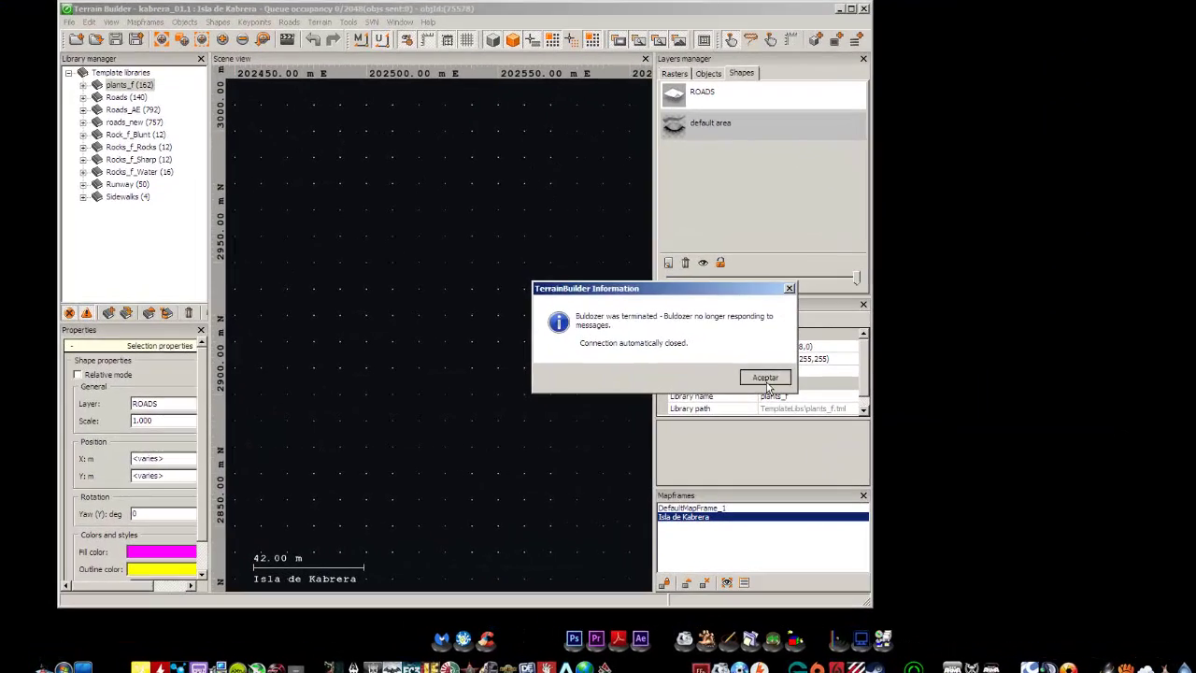
left_click(766, 376)
Step: Reconnect Isla de Kabrera to Buldozer near the looped end of the central road and dismiss the road library error
scroll(395, 234, "down", 5)
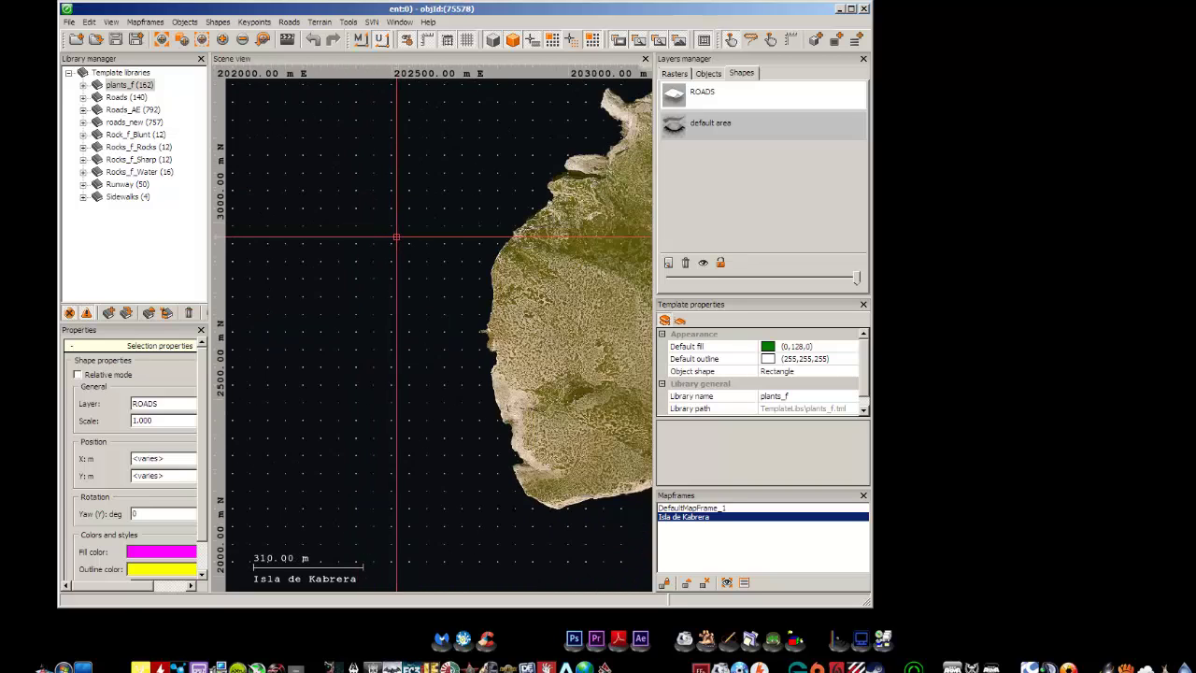
scroll(396, 236, "down", 6)
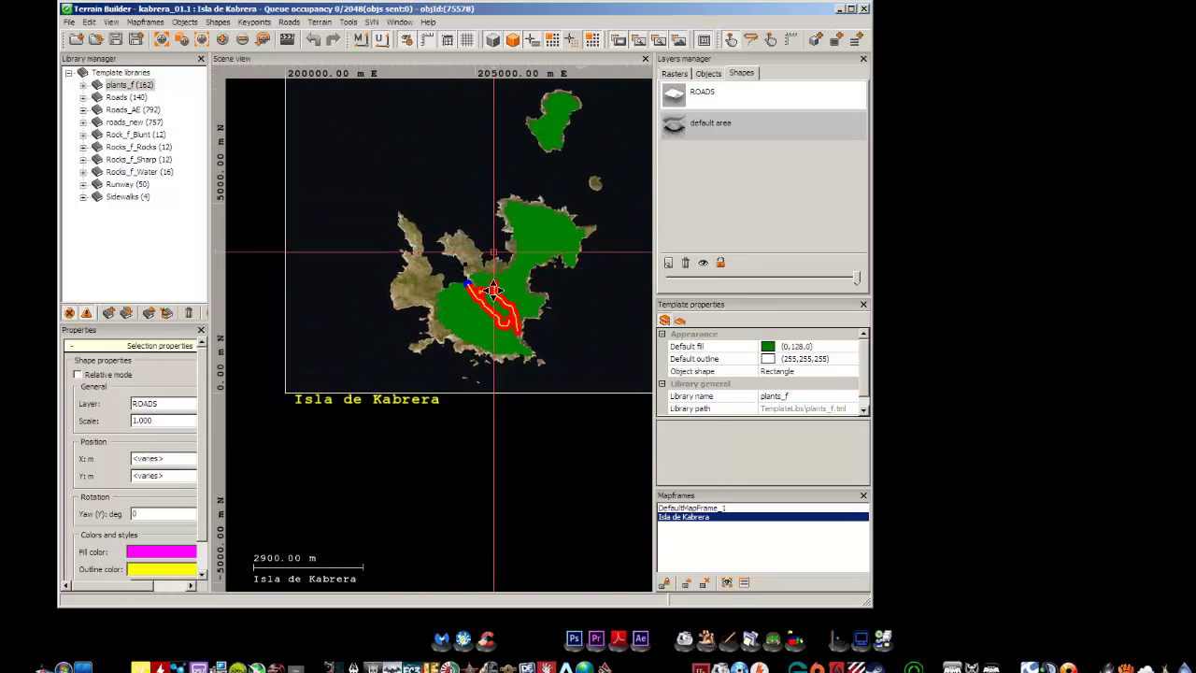
scroll(493, 291, "up", 4)
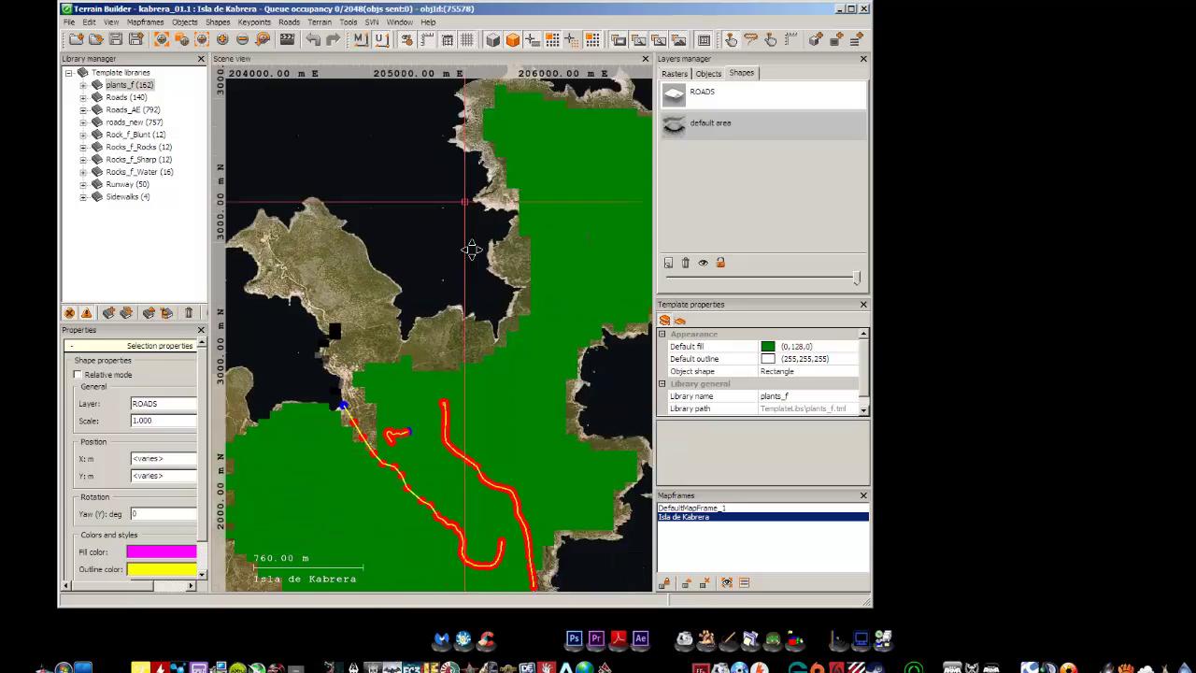
scroll(430, 444, "up", 3)
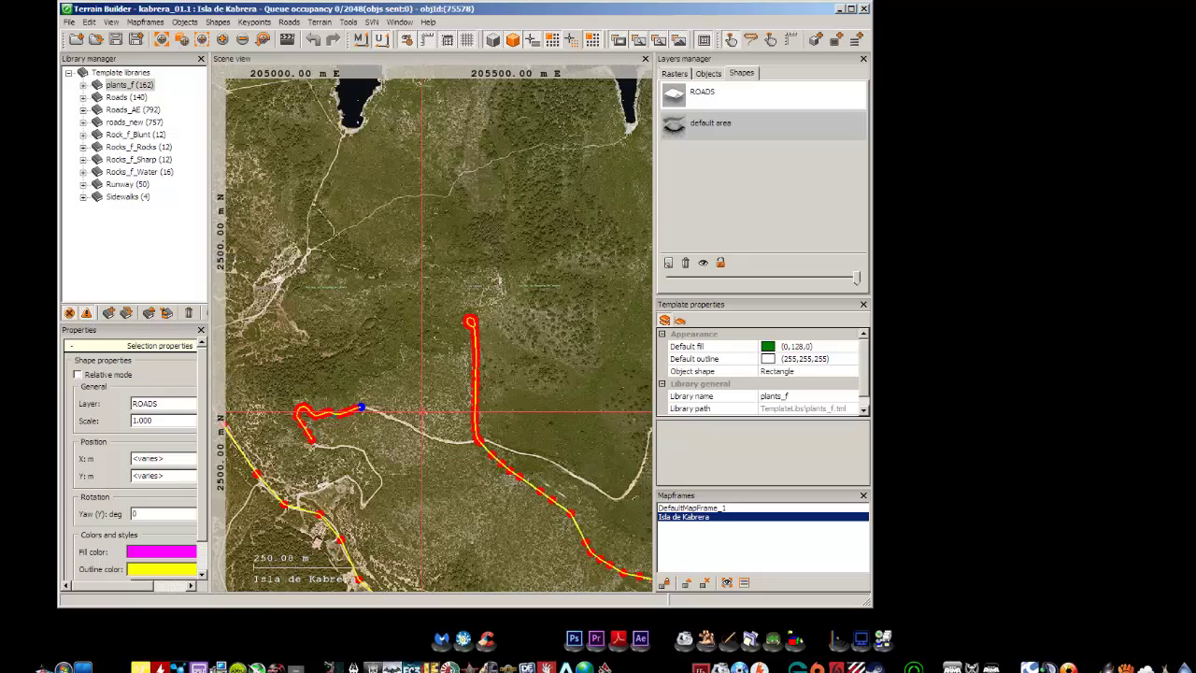
scroll(423, 412, "up", 1)
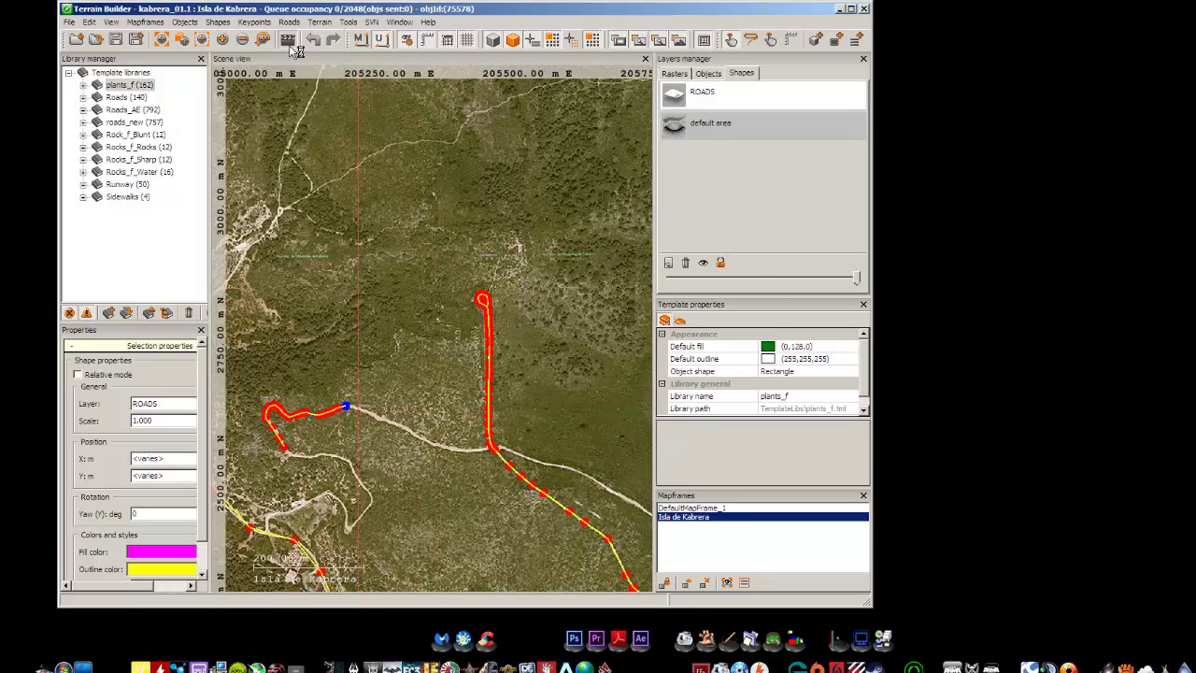
left_click(290, 42)
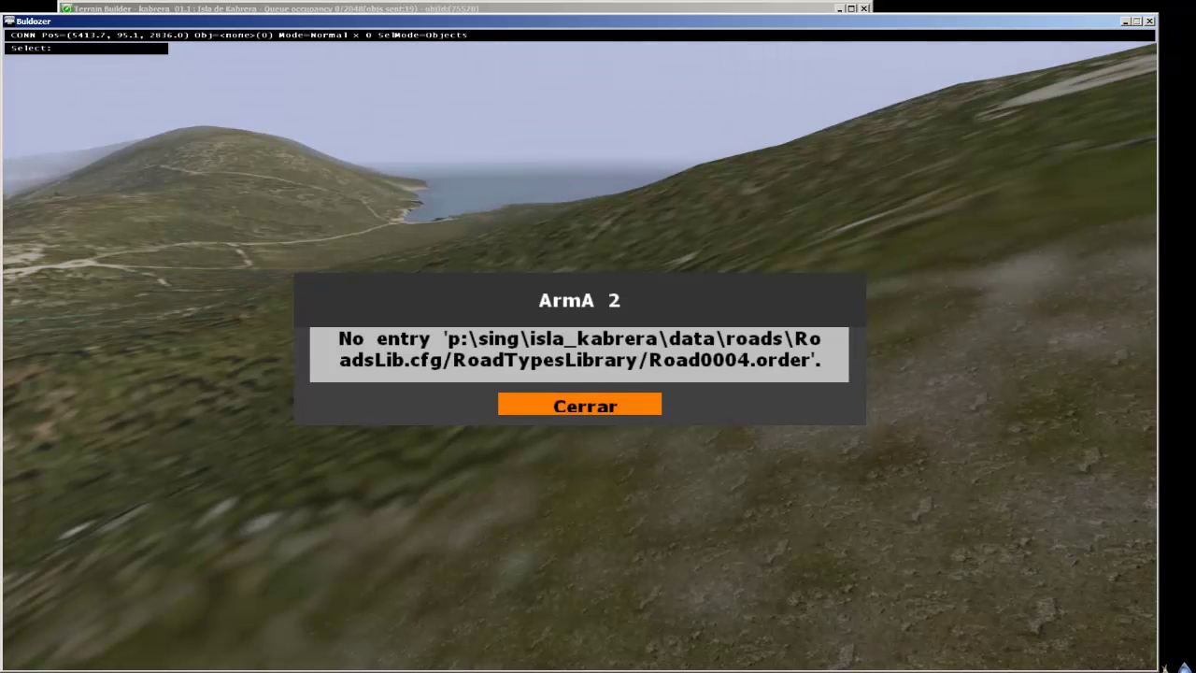
left_click(580, 404)
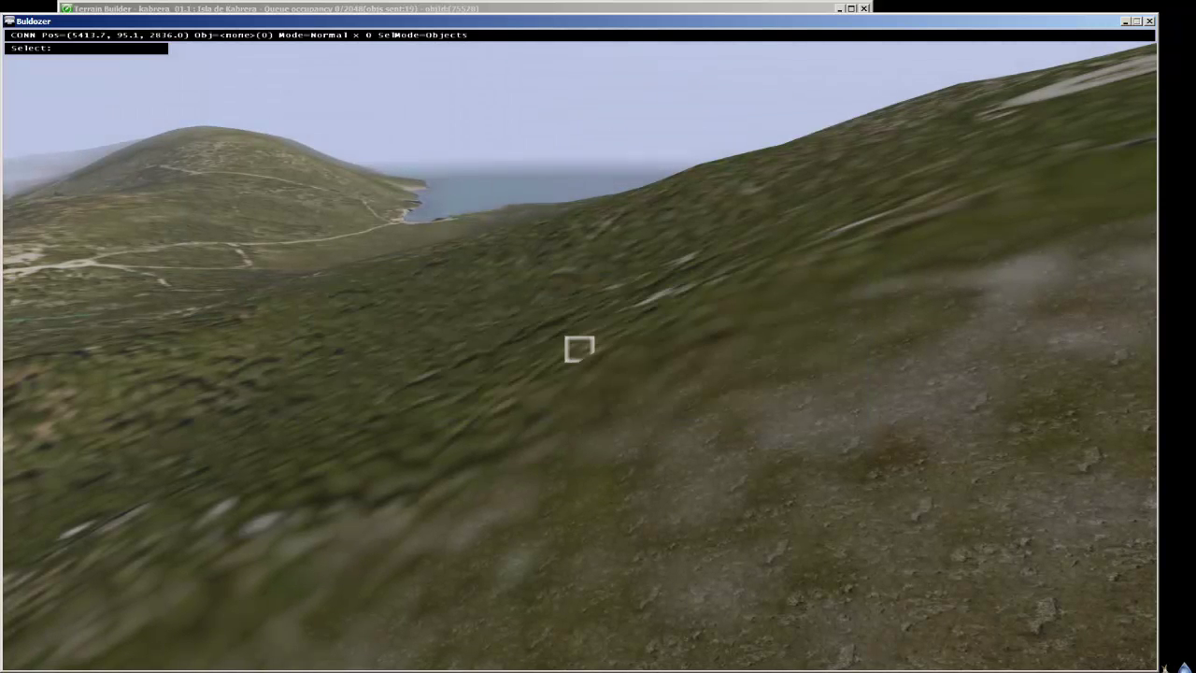
Step: In Terrain Builder, place the camera position on the short hairpin road west of the looped road, and return to Buldozer
key("alt+Tab")
scroll(461, 340, "down", 5)
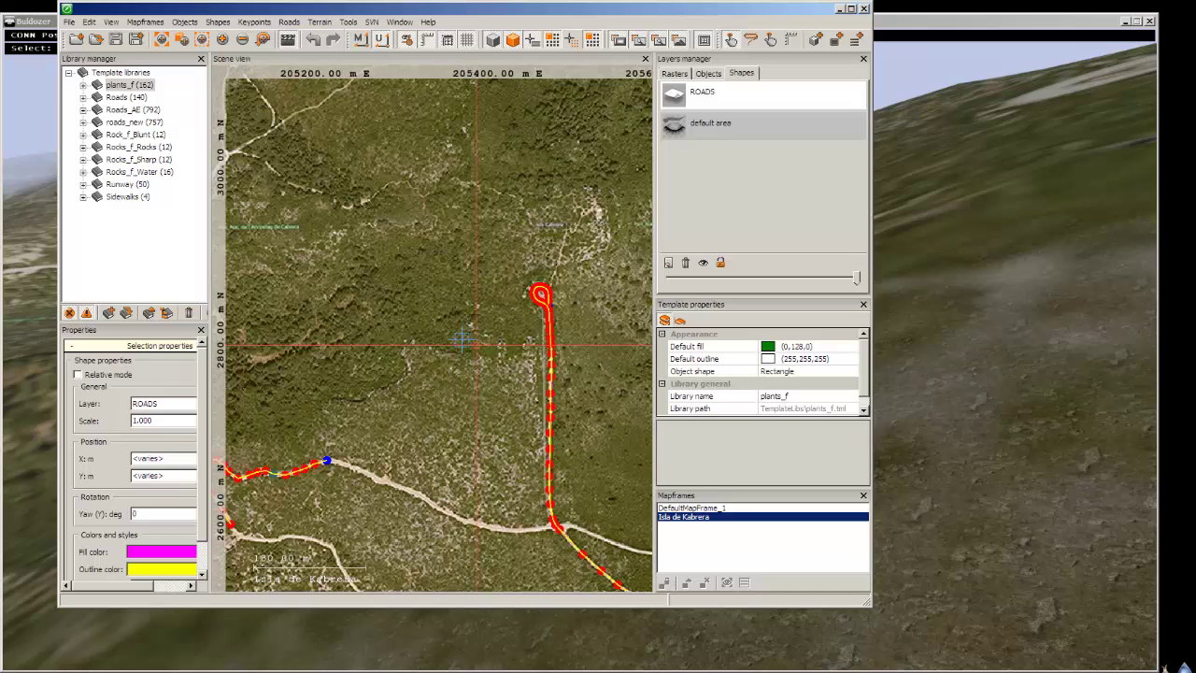
middle_click_drag(461, 340, 553, 234)
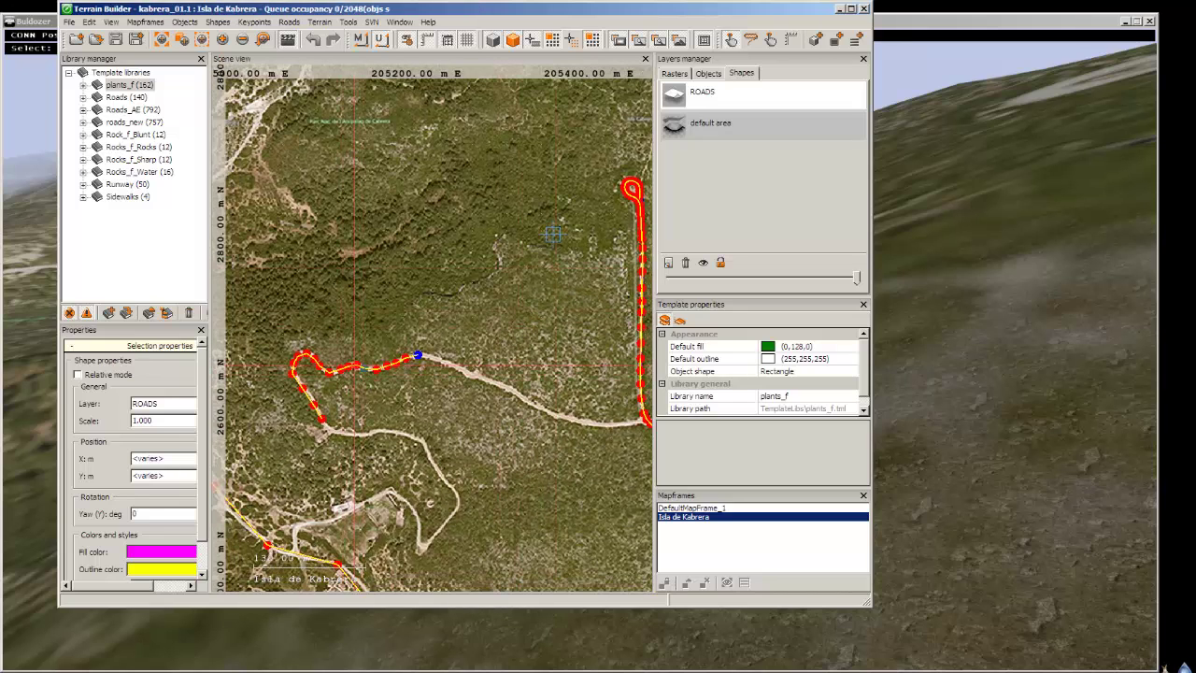
scroll(354, 365, "up", 1)
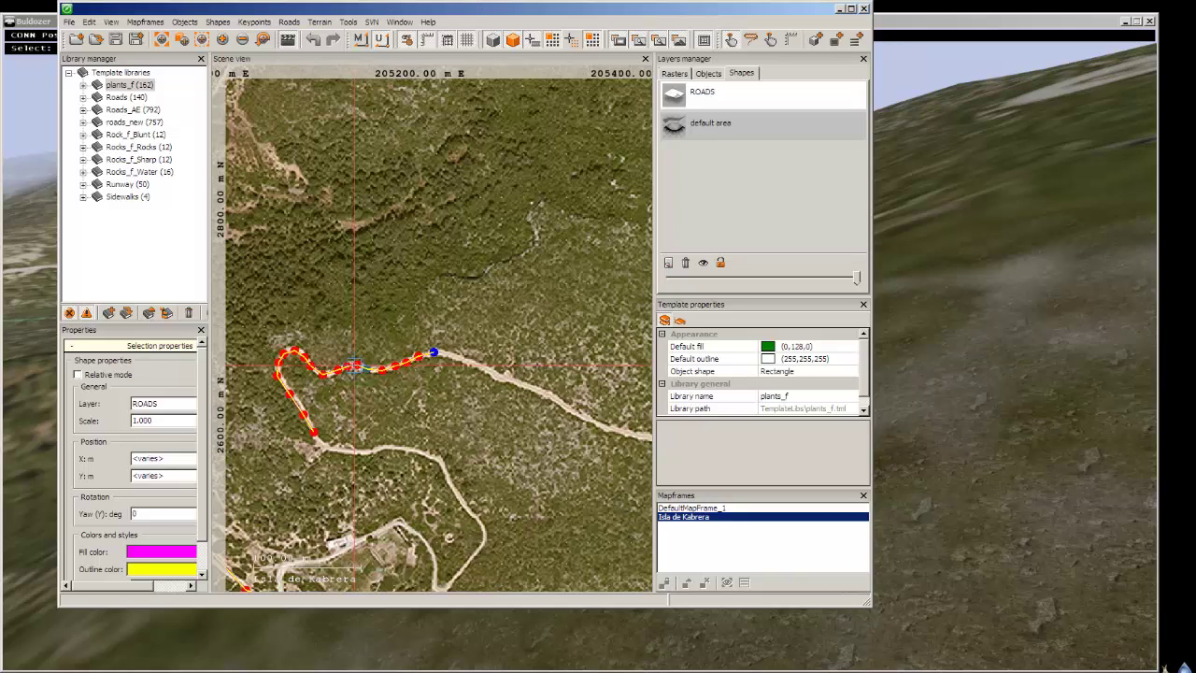
left_click(1074, 260)
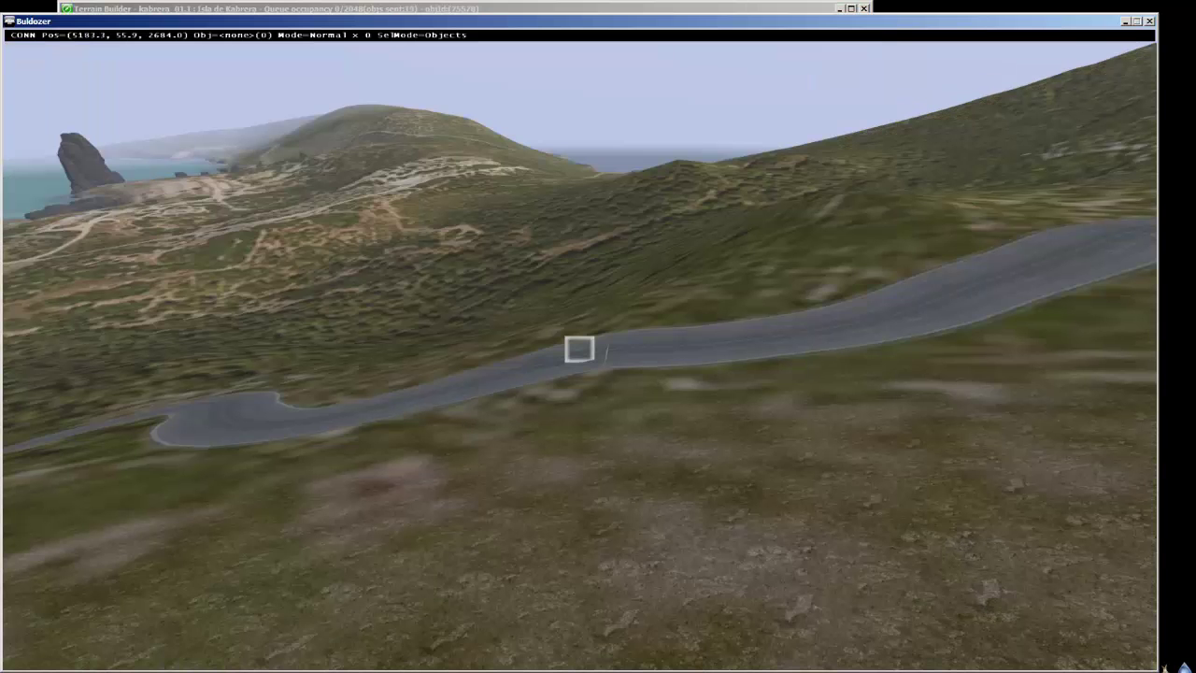
Step: Examine the paved hairpin road in Buldozer from several angles, checking its bends, open ends and fit to the terrain
key("a")
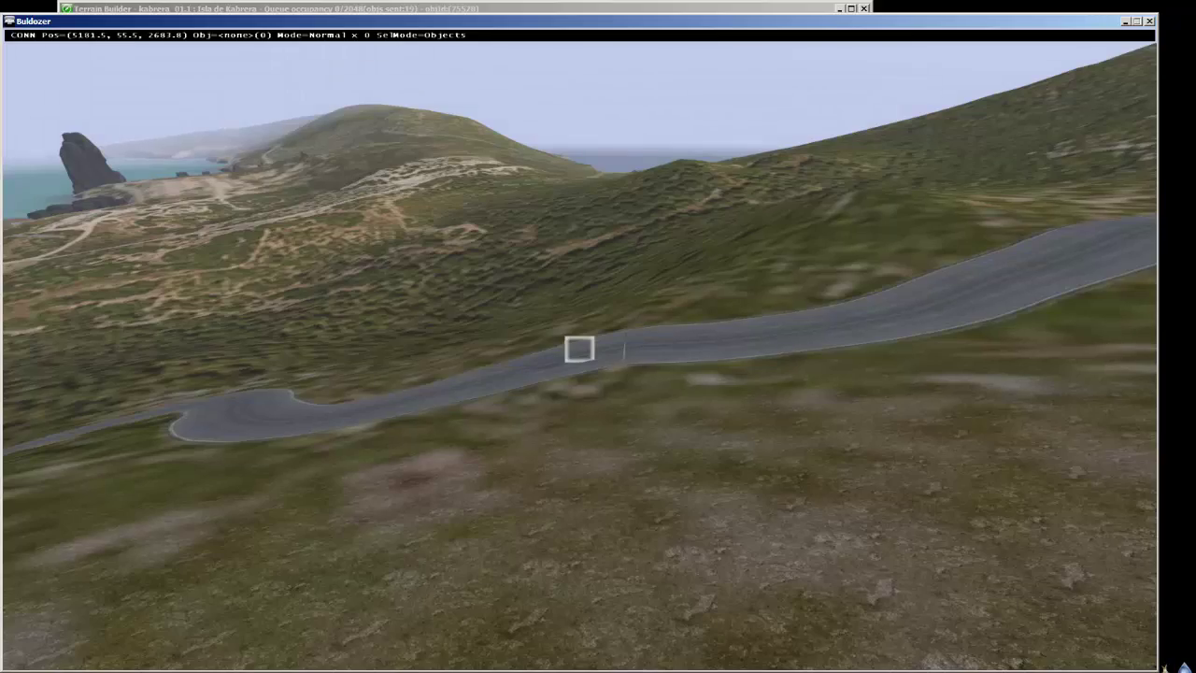
key("w")
key("a")
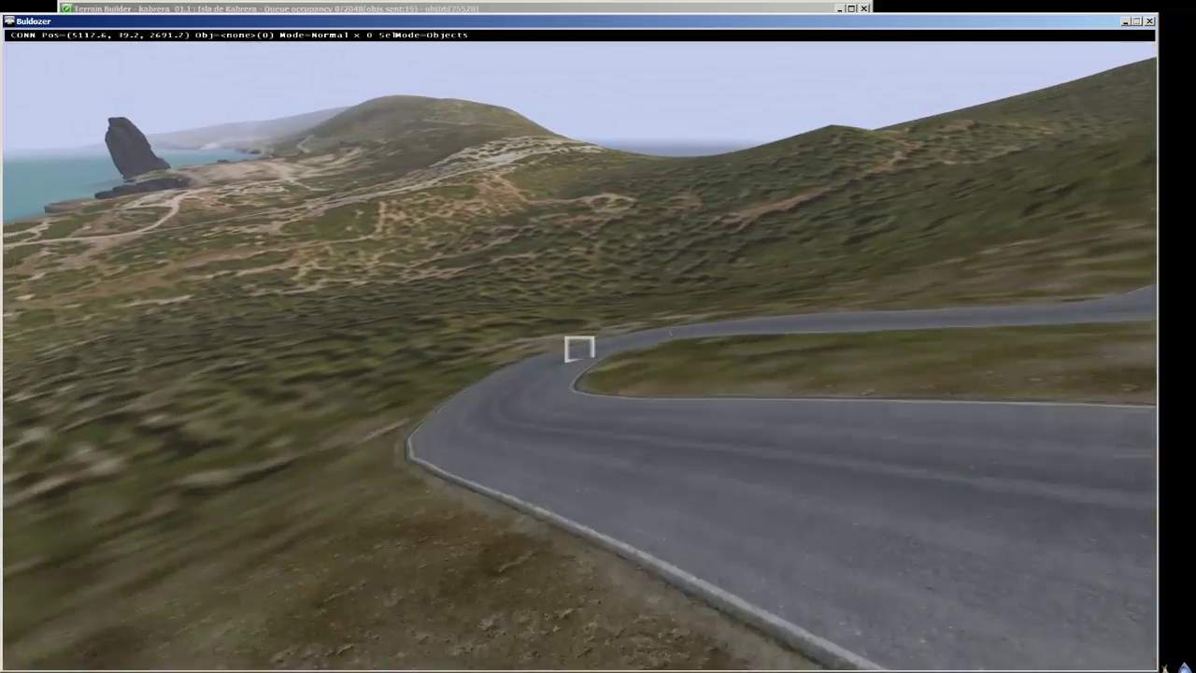
key("s")
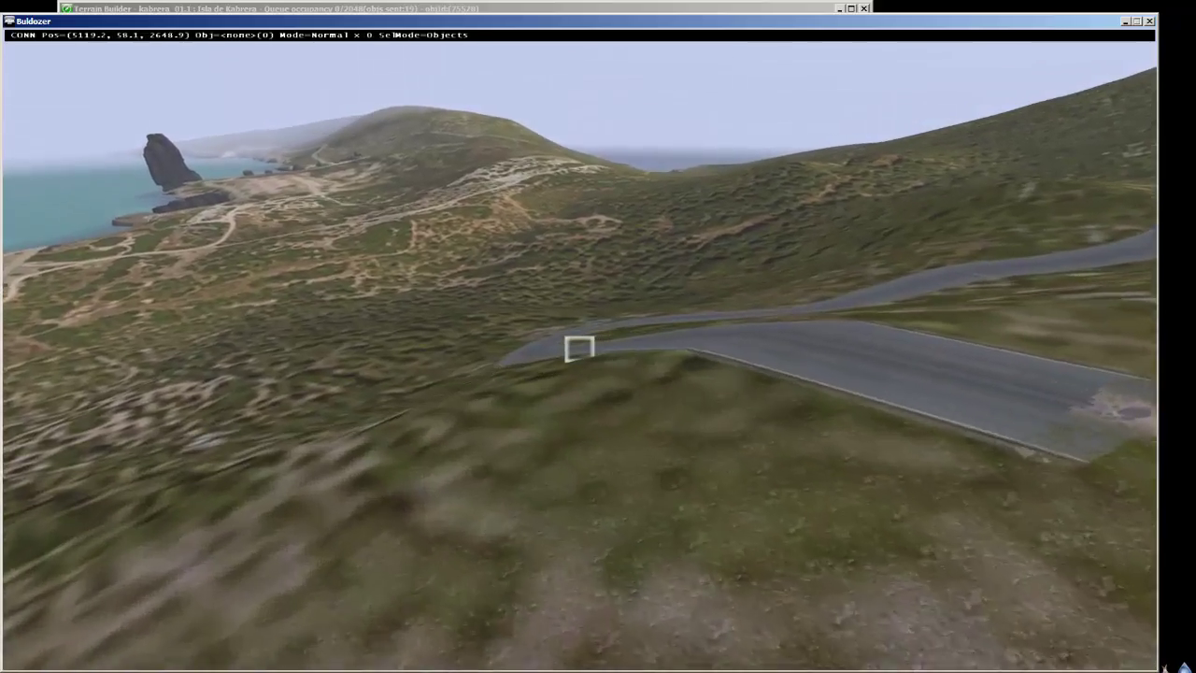
key("w")
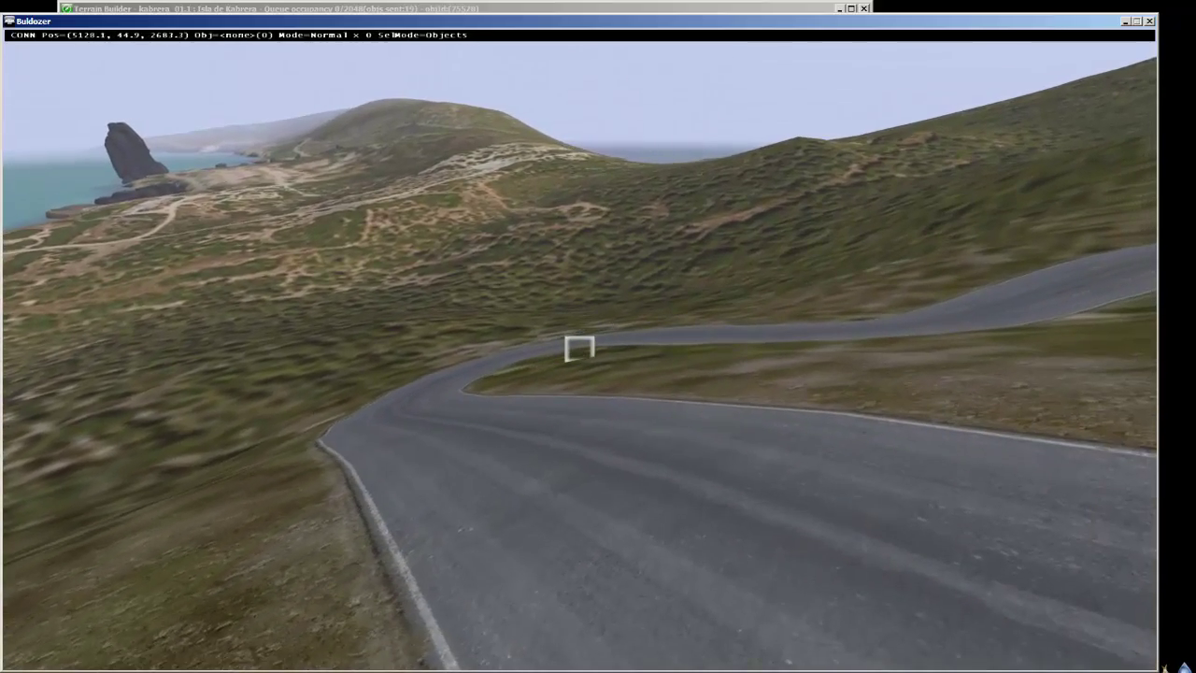
key("KP_6")
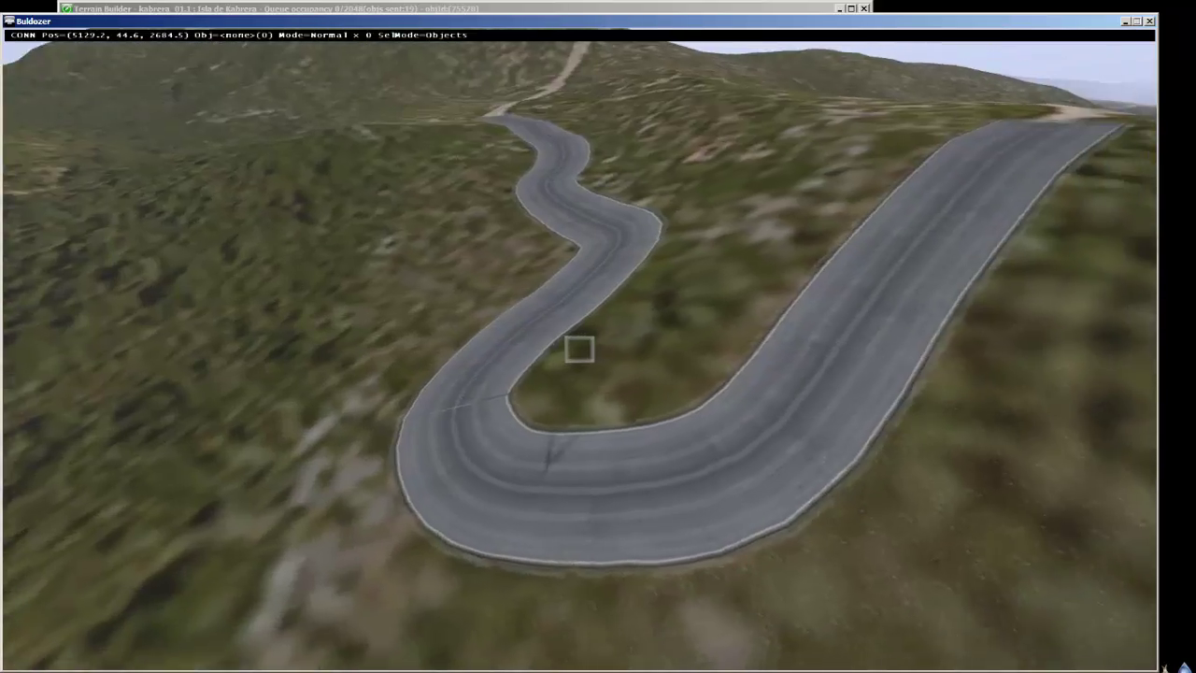
key("KP_6")
key("s")
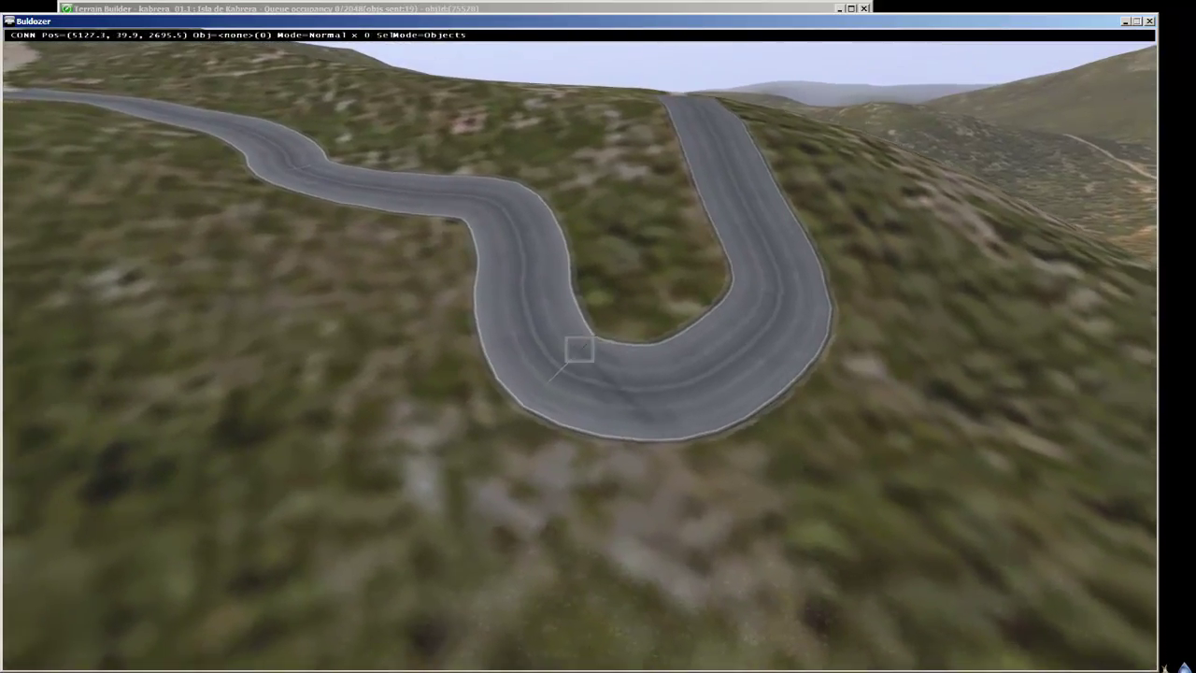
key("KP_4")
key("w")
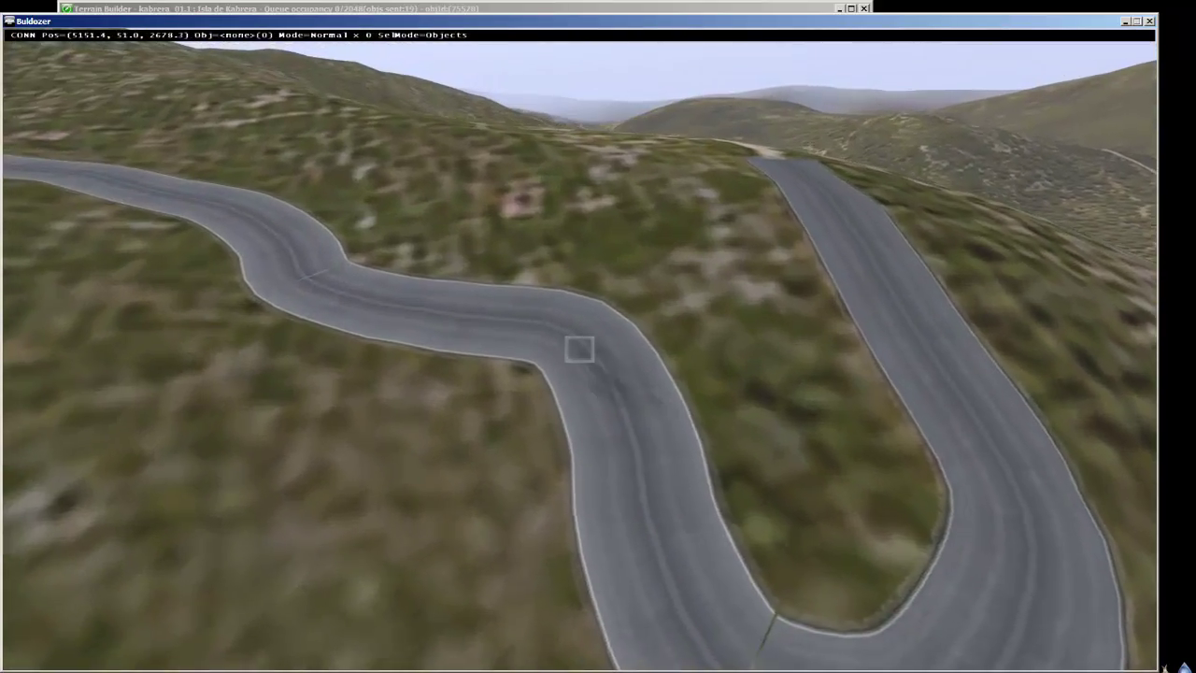
key("w")
key("w")
key("a")
key("s")
key("d")
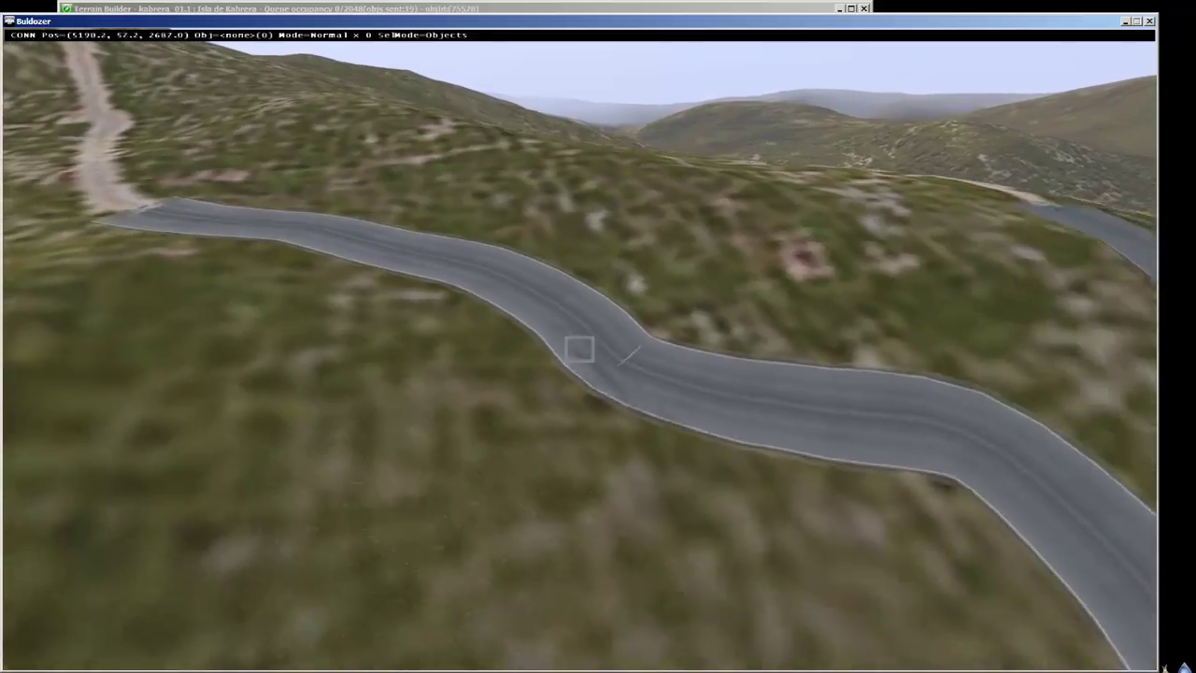
key("w")
key("a")
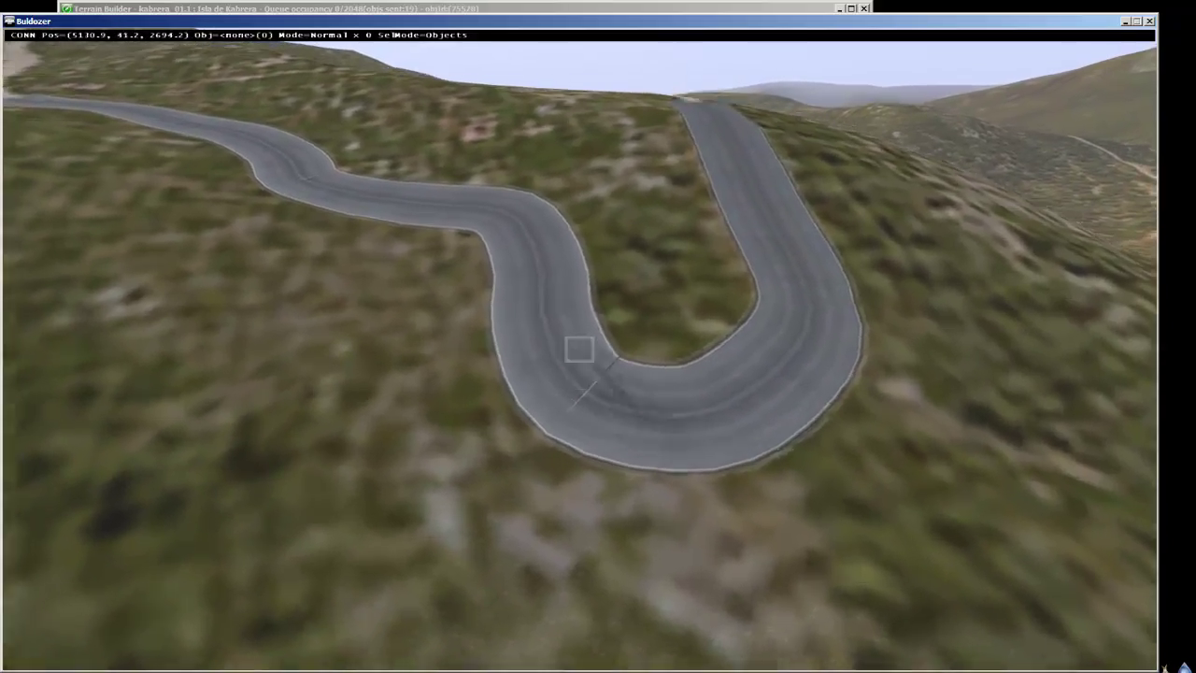
key("s")
key("d")
key("w")
key("a")
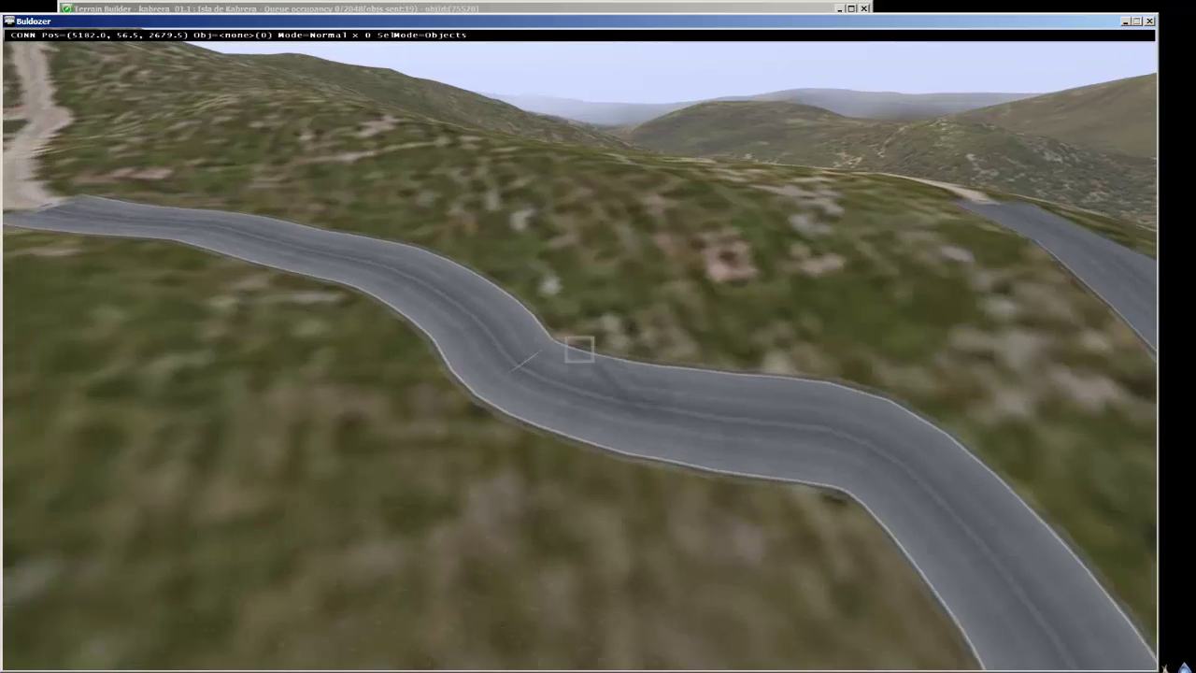
Step: Reshape the terrain along the winding road with the normal and Flatten brushes, using flatten factor 30%, inner 2 and outer 2
key("a")
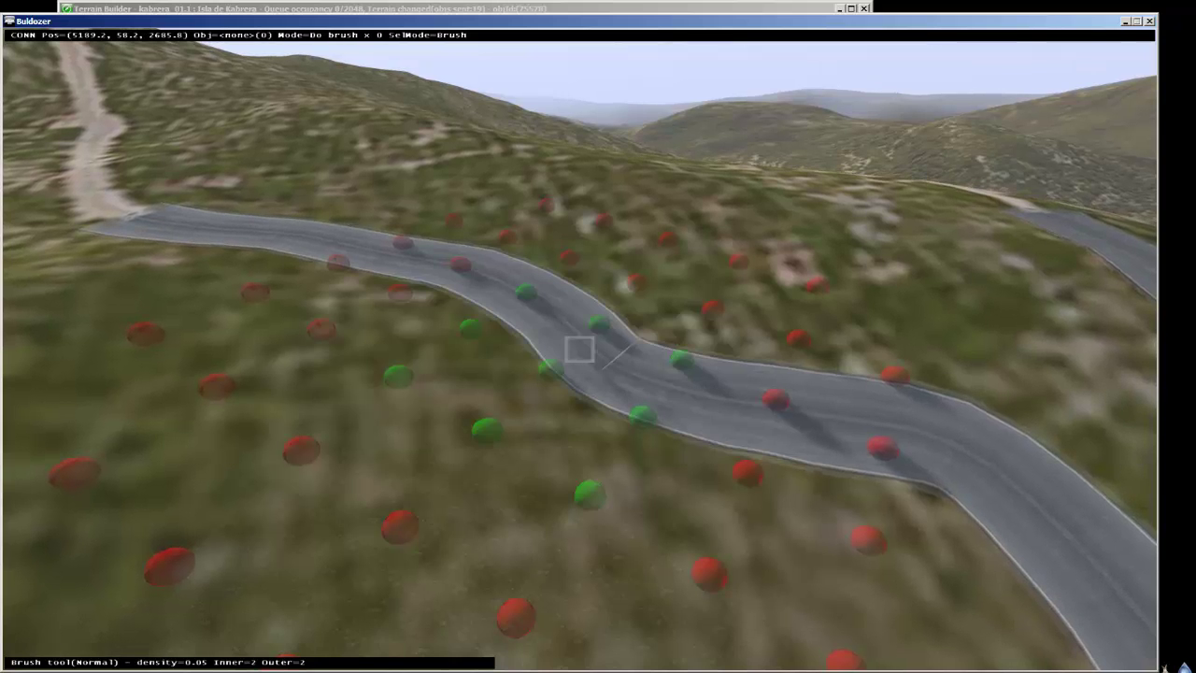
left_click(580, 348, "ctrl")
key("a")
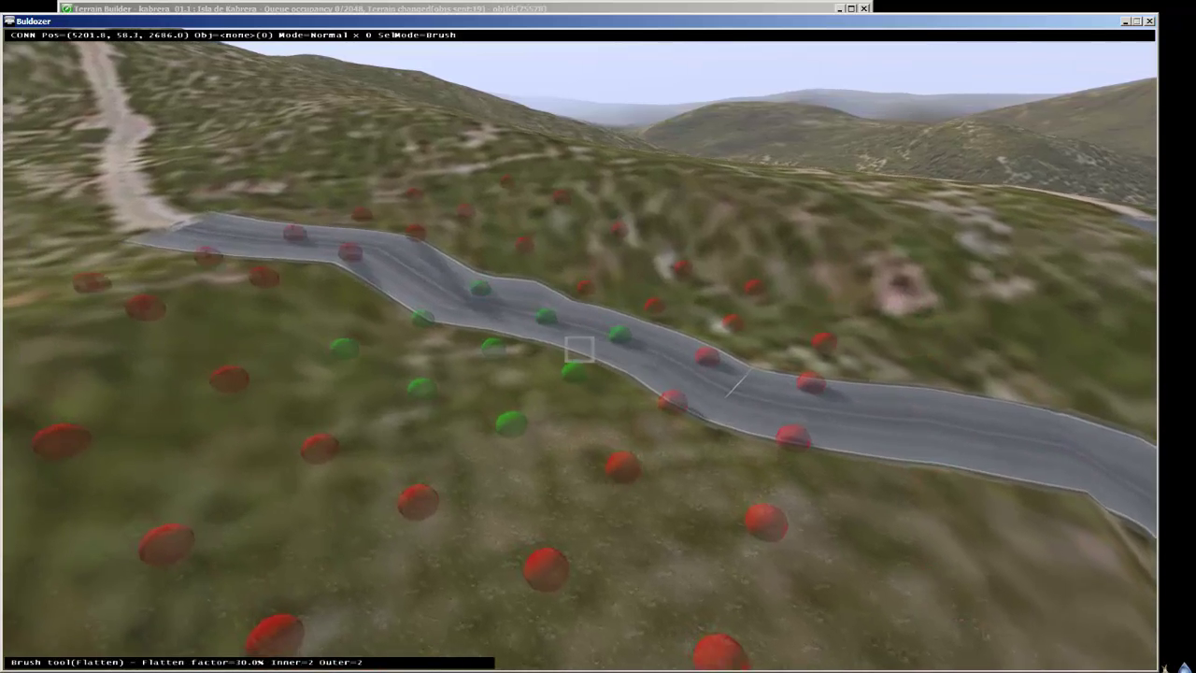
left_click(579, 348, "ctrl")
key("d")
key("a")
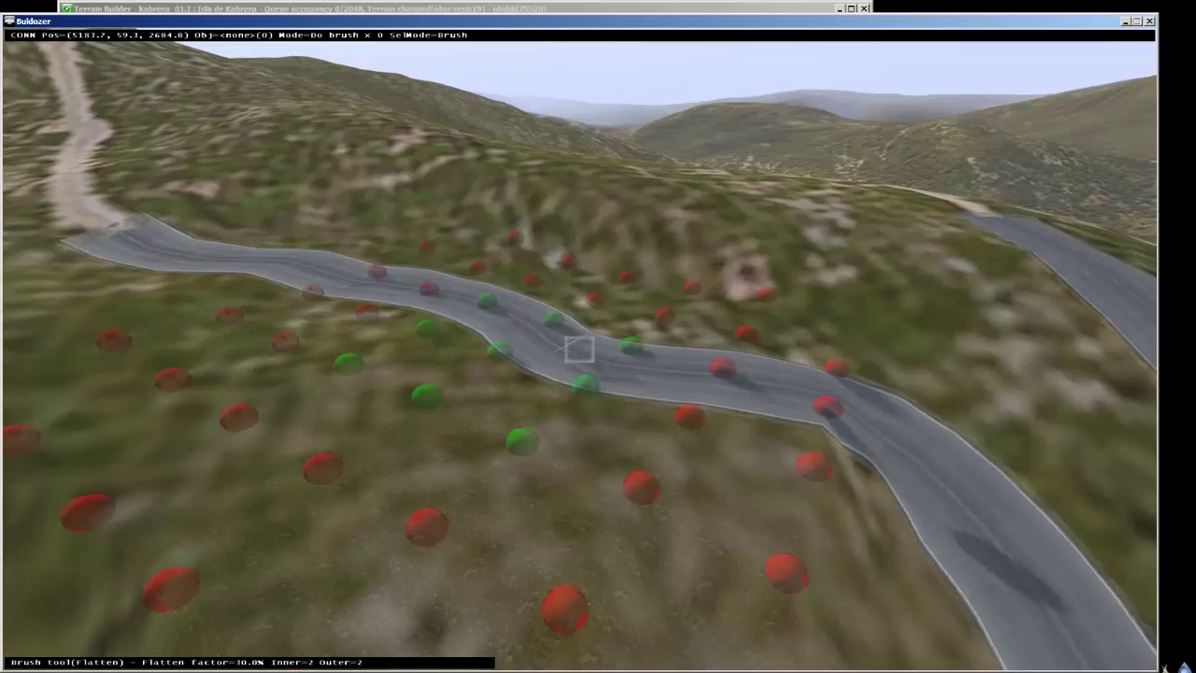
Step: Smooth the terrain along the road's upper bend using the brush with smooth factor 30%, multiplier 1, inner 2 and outer 2
key("1")
left_click(579, 349)
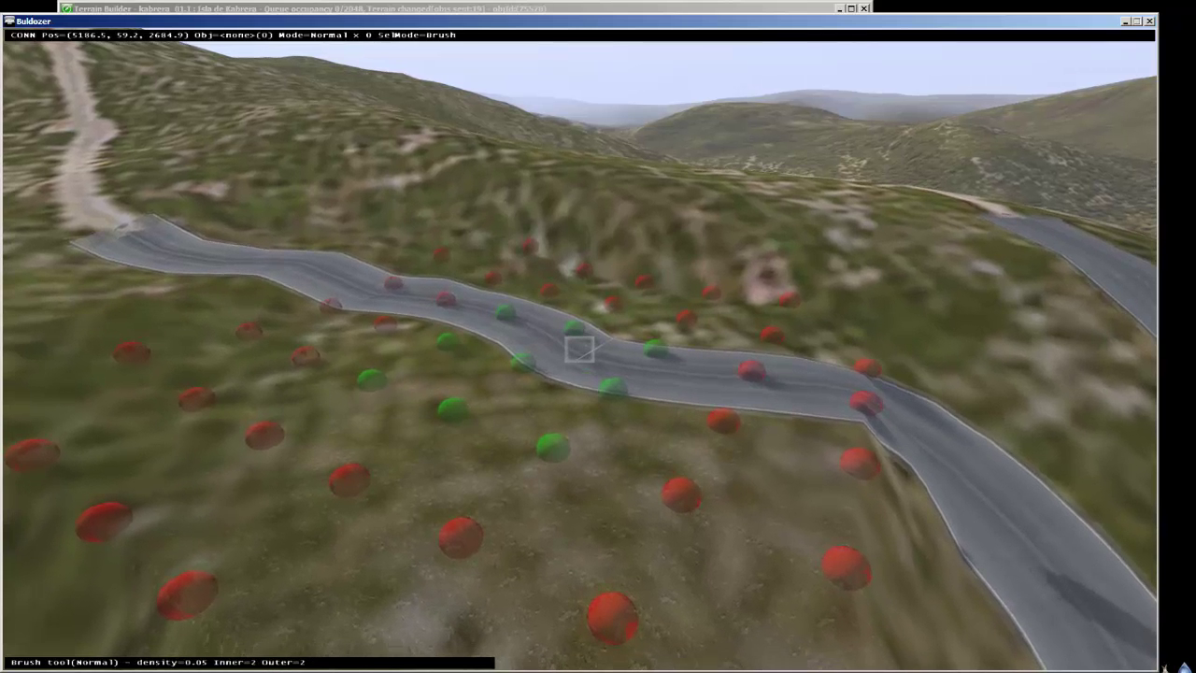
key("3")
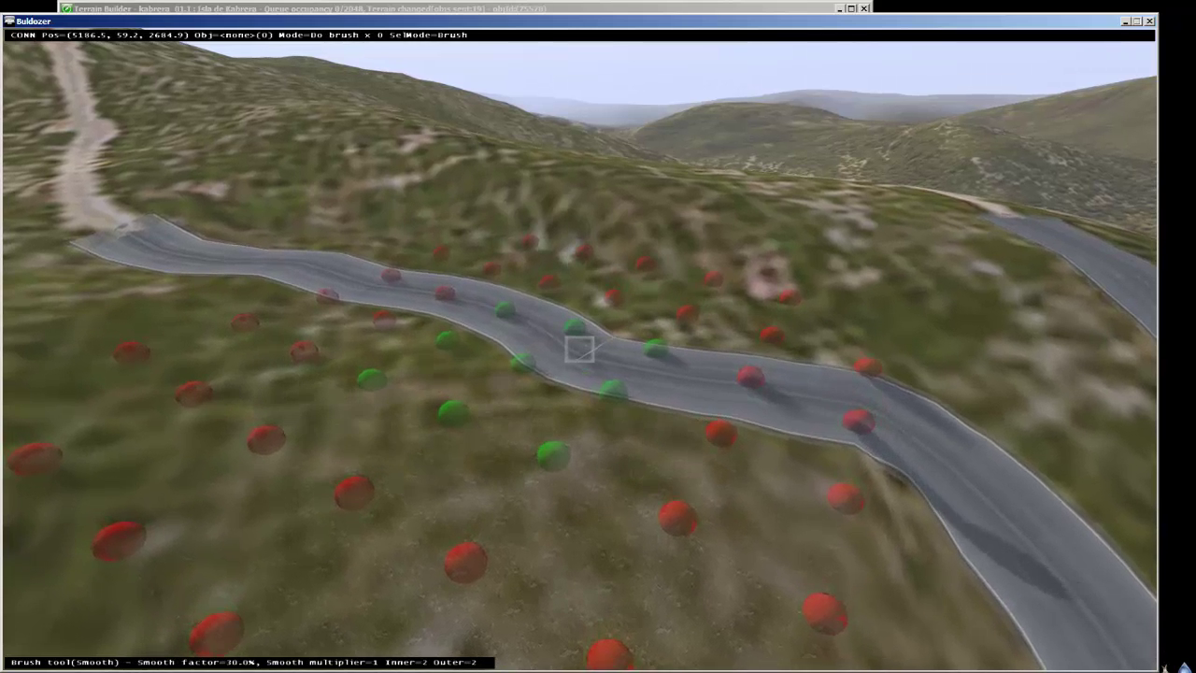
key("a")
left_click(580, 349, "shift")
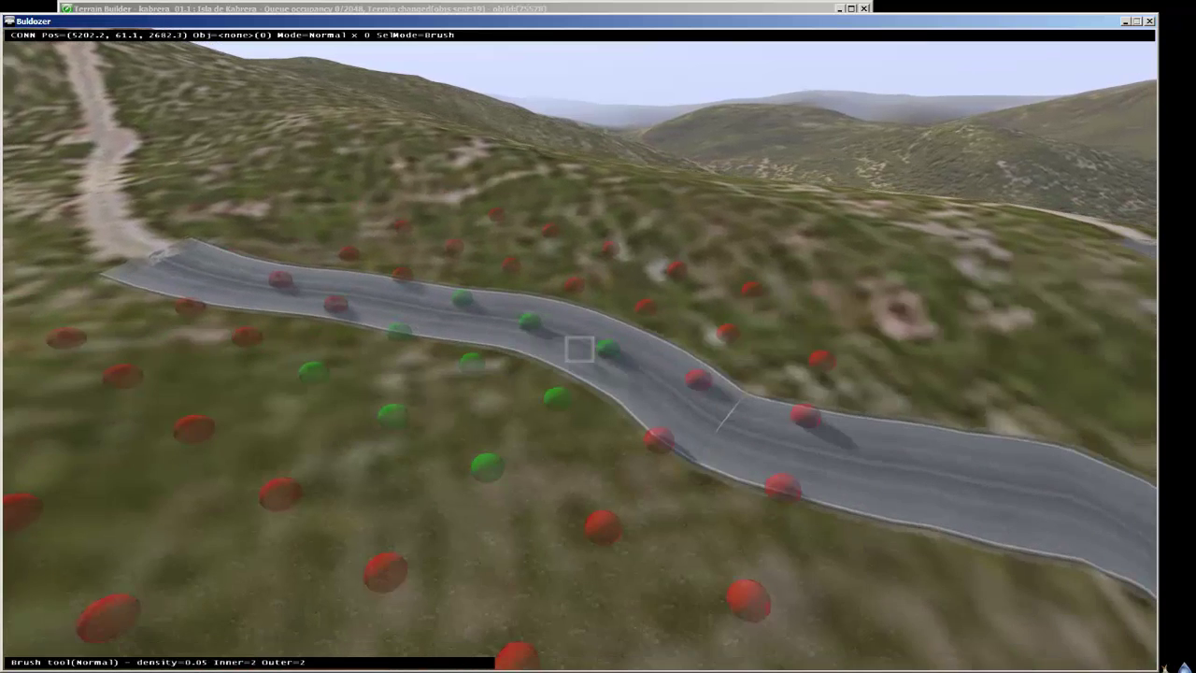
Step: Switch to Terrain Builder, place the camera position on the long diagonal road southwest of the hairpin, and return to Buldozer
left_click(580, 349, "shift")
key("1")
key("alt+Tab")
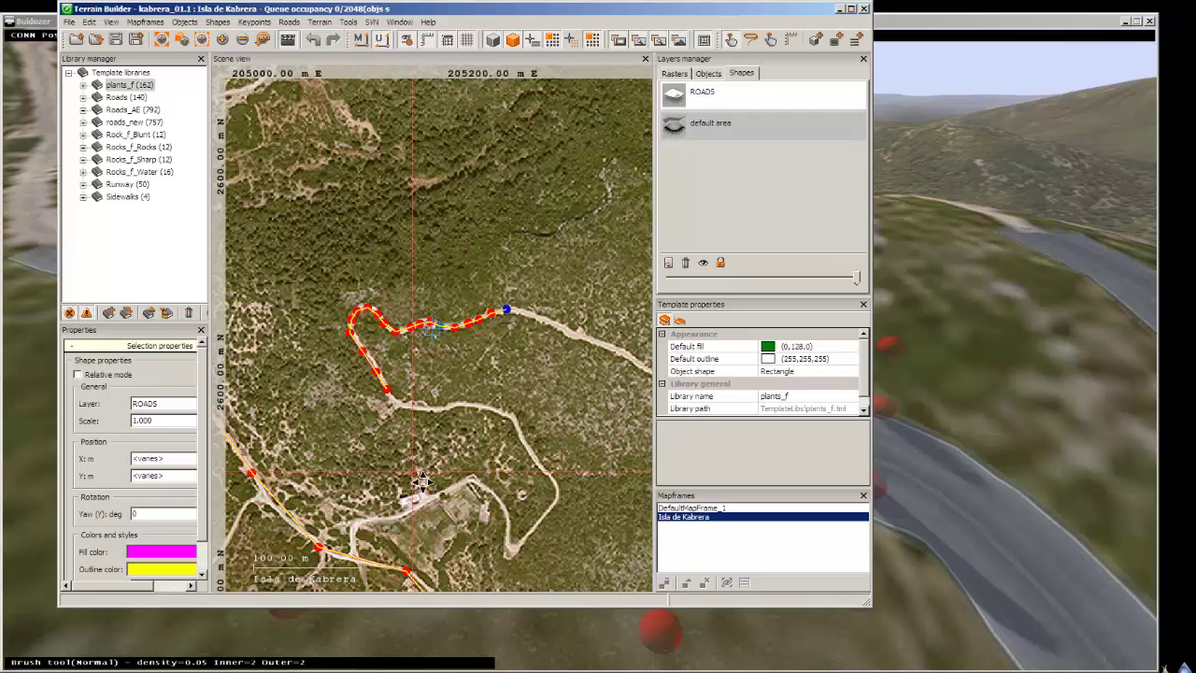
middle_click_drag(432, 329, 586, 225)
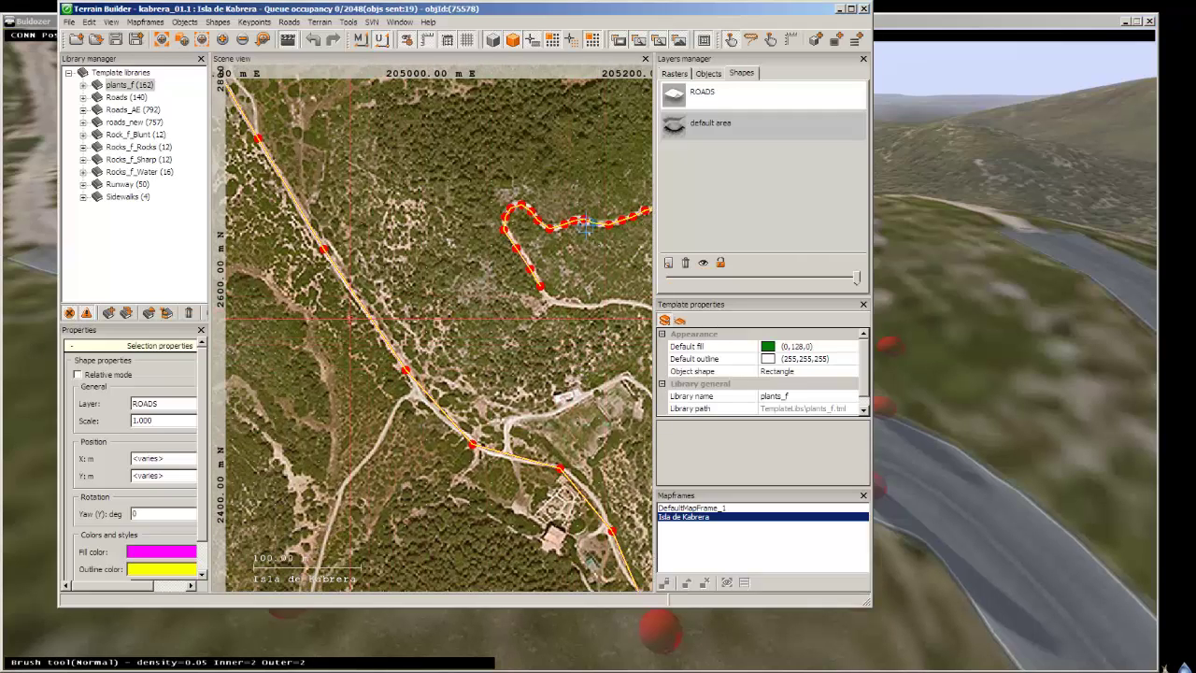
left_click(586, 225)
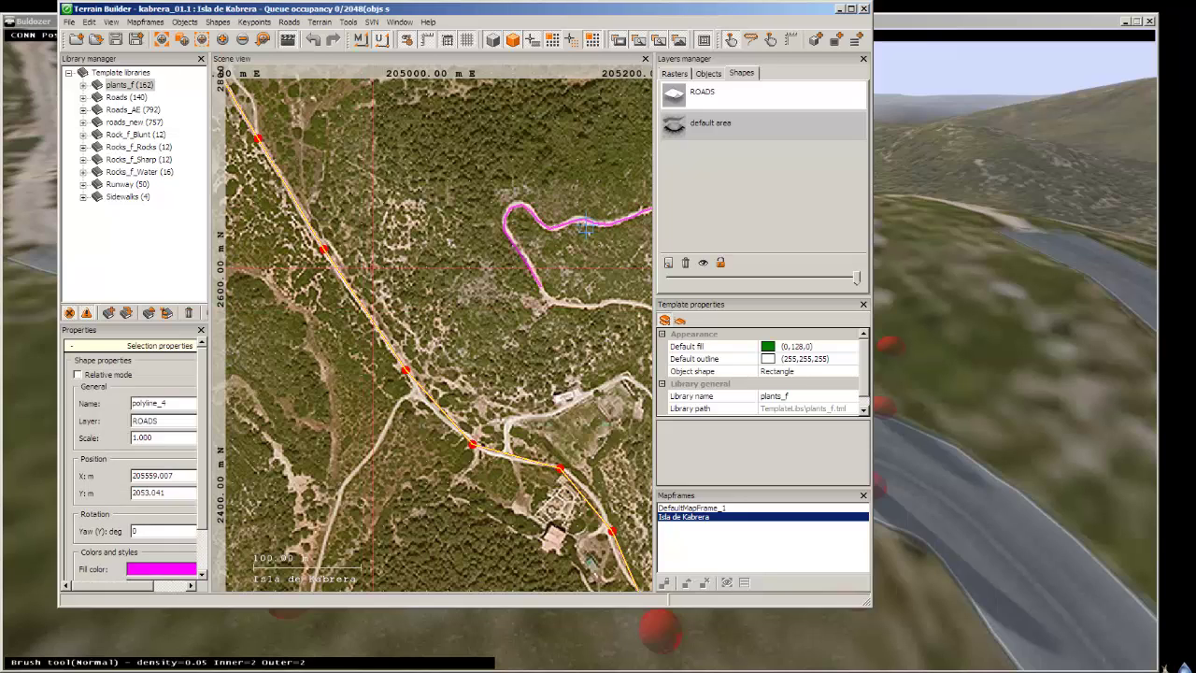
key("Escape")
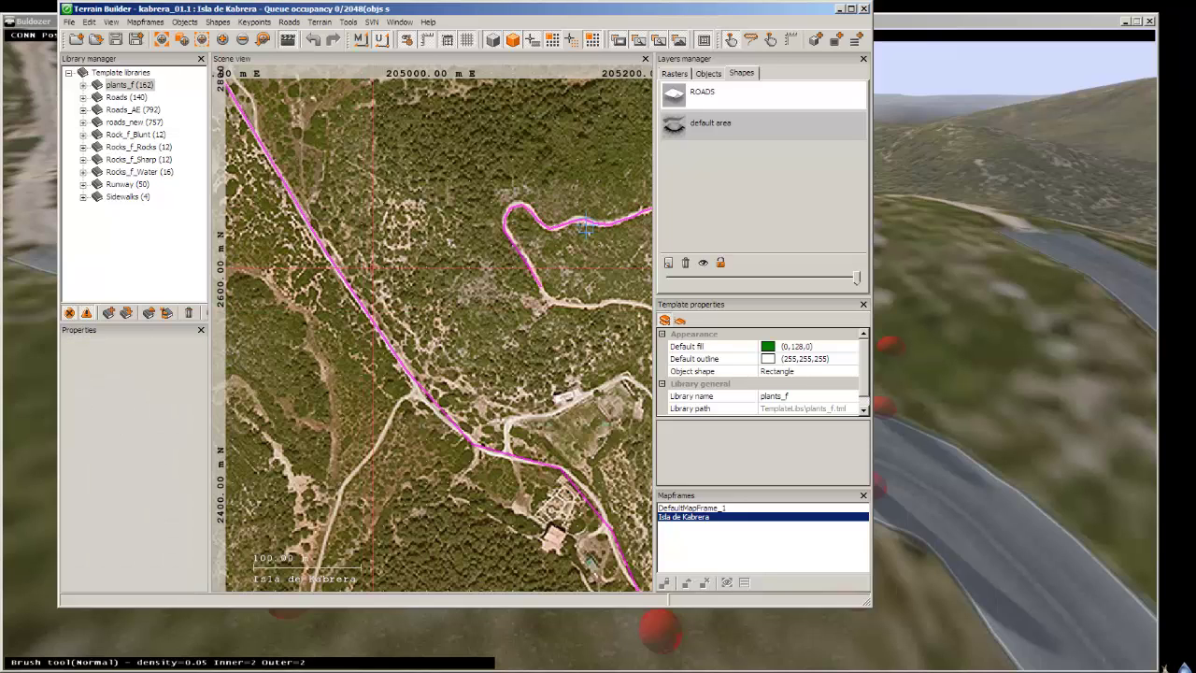
left_click(384, 334)
right_click(386, 338)
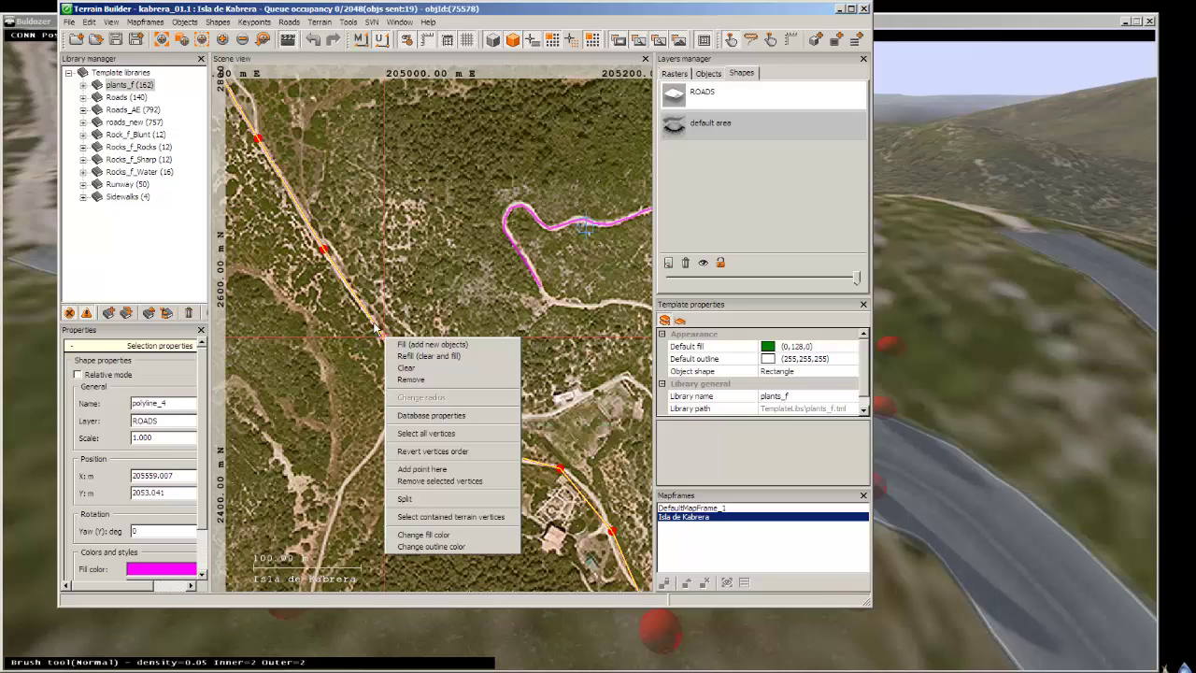
left_click(375, 326)
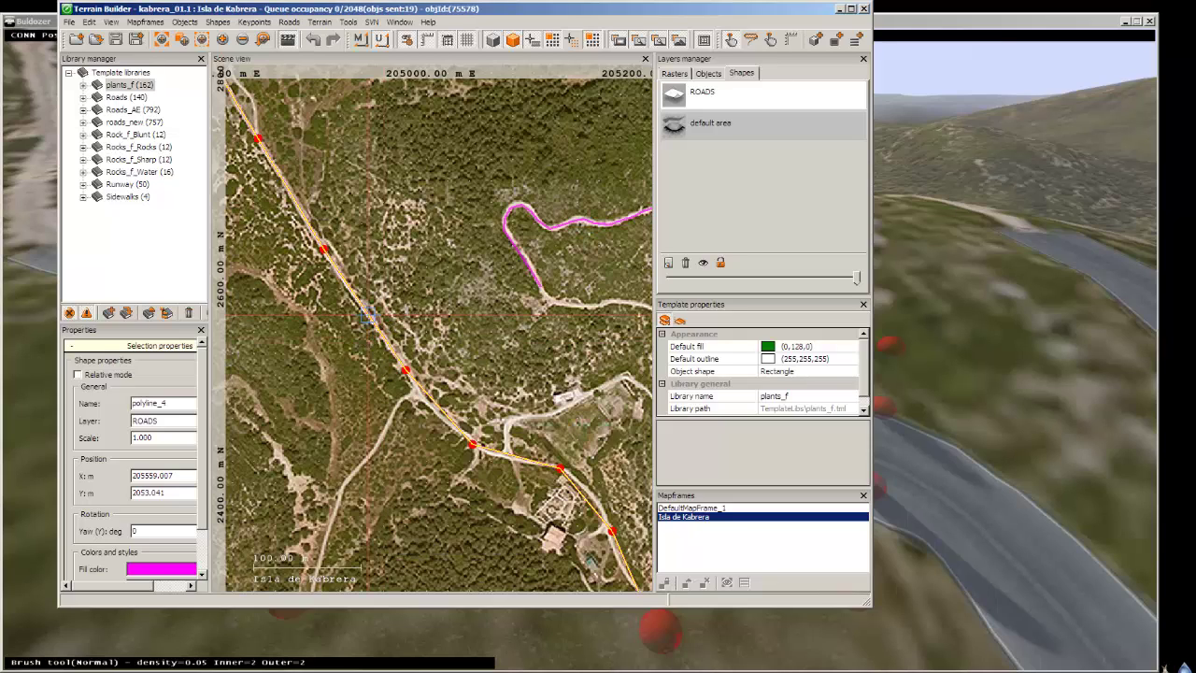
left_click(1037, 21)
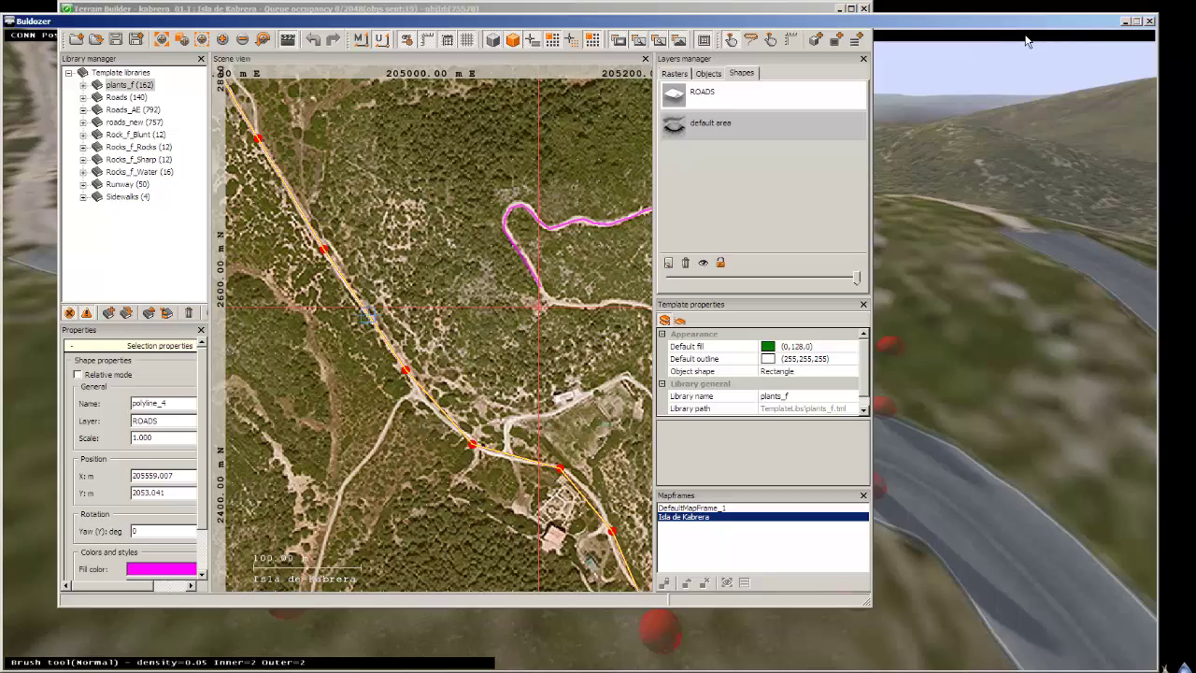
Step: Leave the terrain brush mode and examine the gravel road along the valley in Buldozer, from above and close to the ground
key("Down")
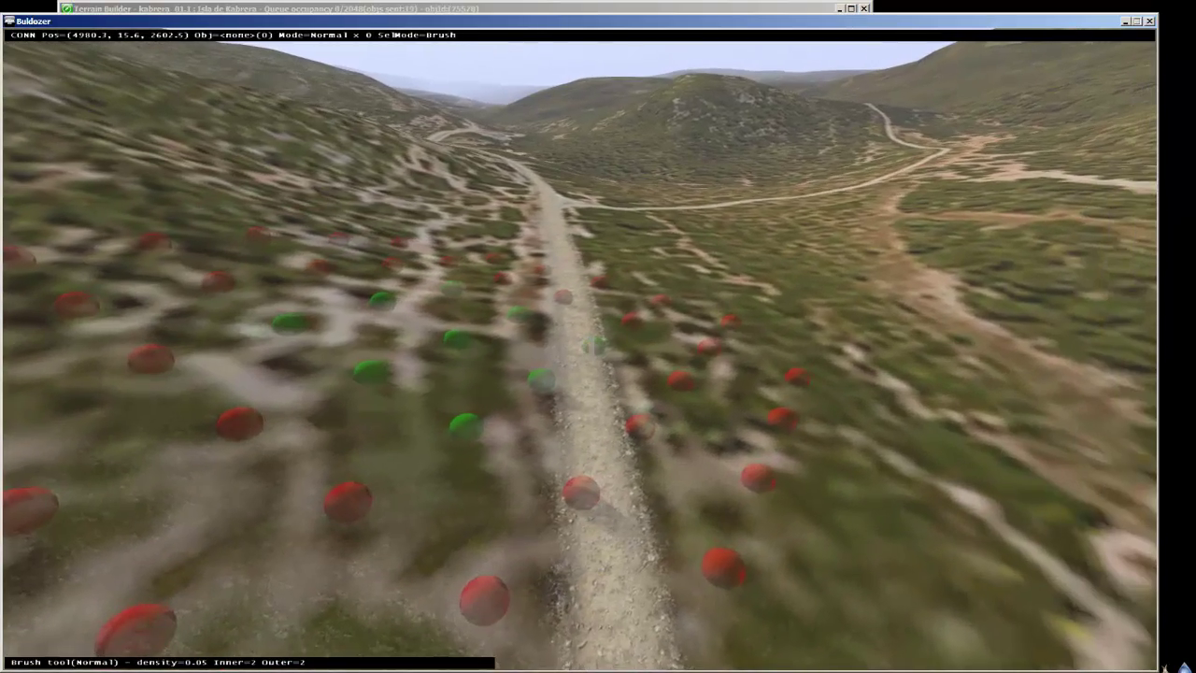
key("Escape")
key("w")
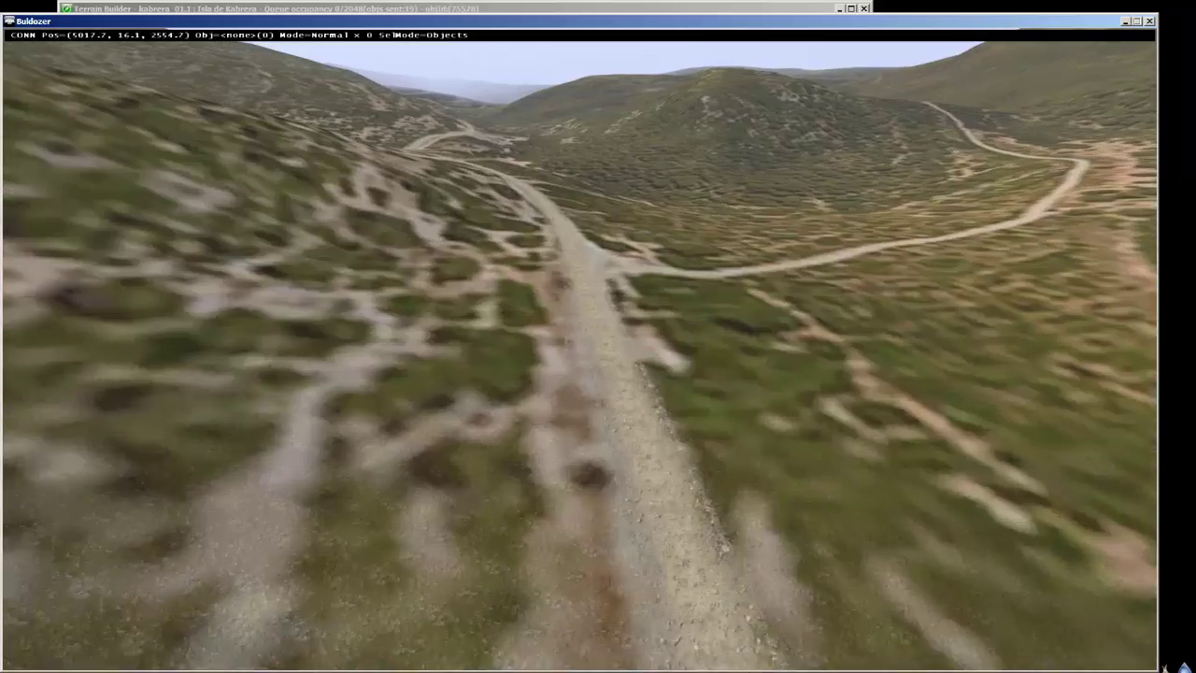
key("w")
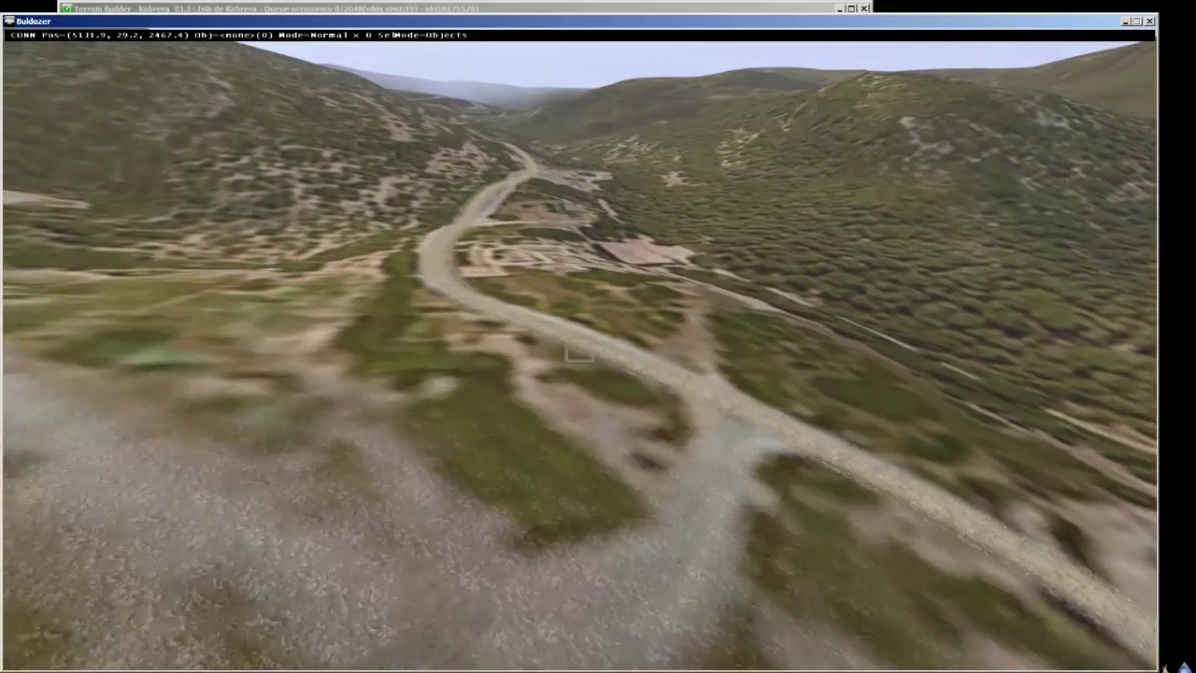
key("Up")
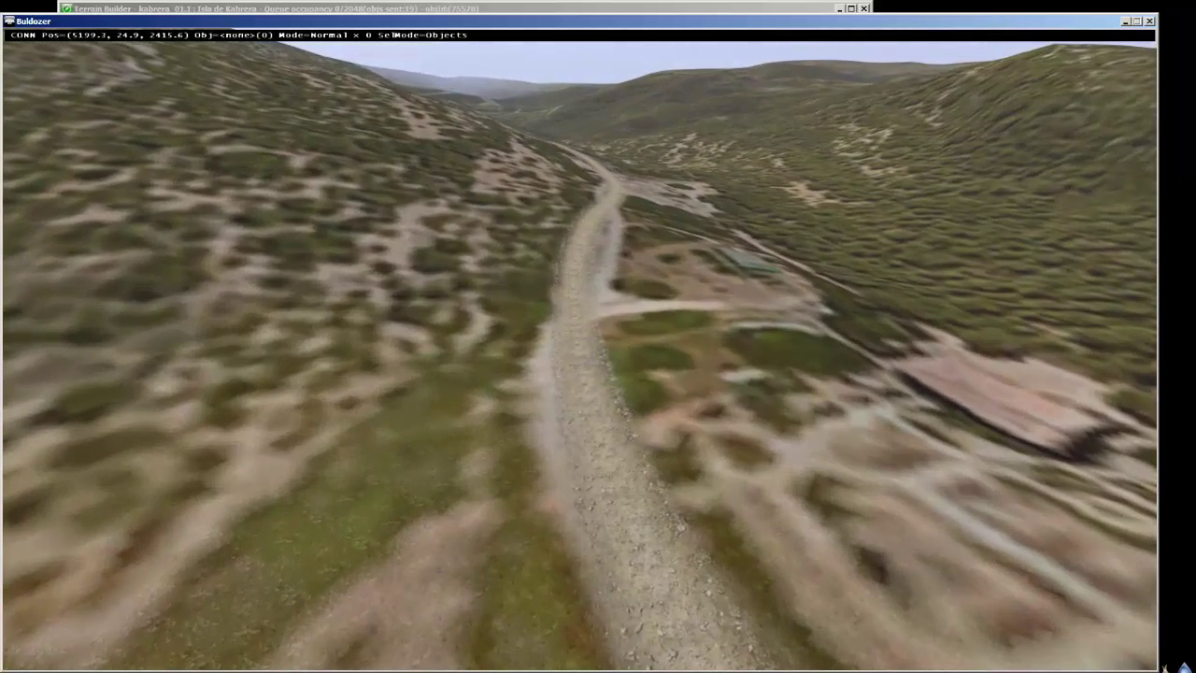
key("z")
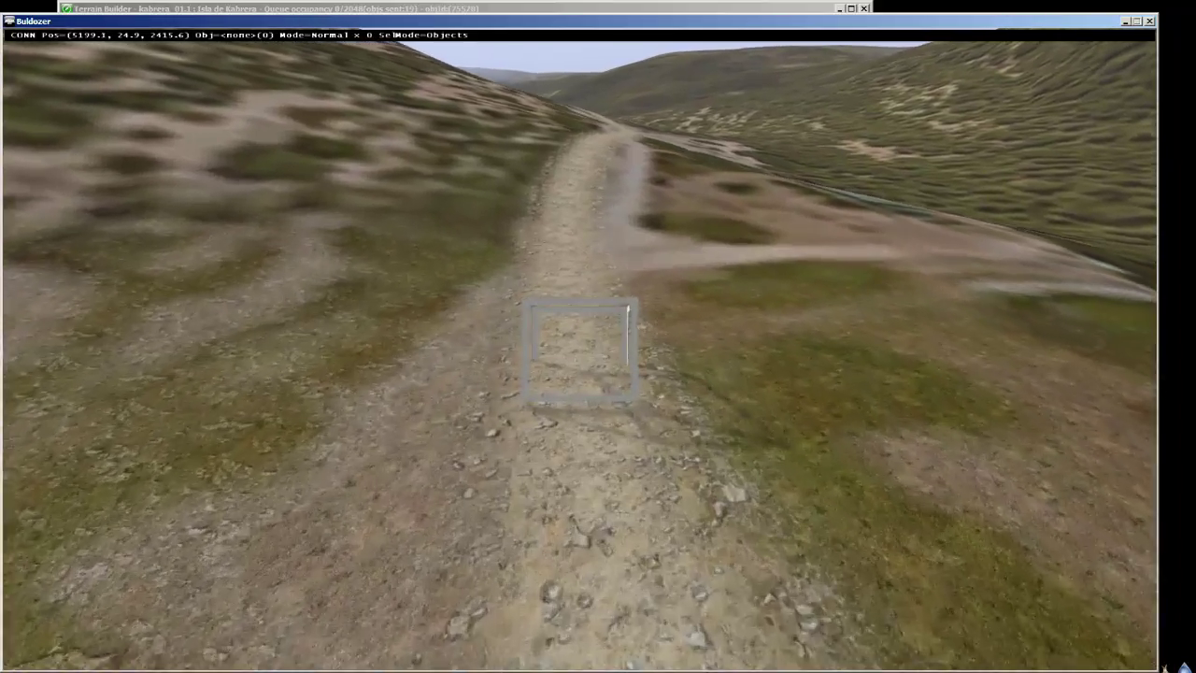
key("Down")
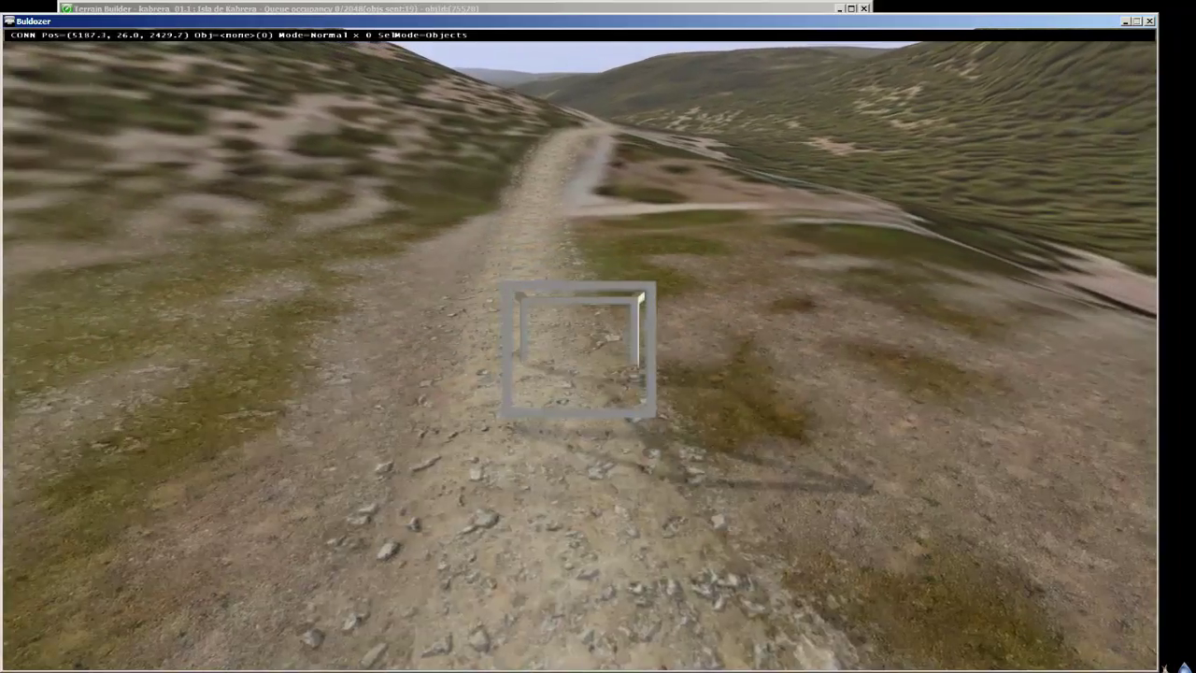
Step: In Terrain Builder, place the camera position on the straight stretch of the looped road northeast of the hairpin, and return to Buldozer
key("alt+Tab")
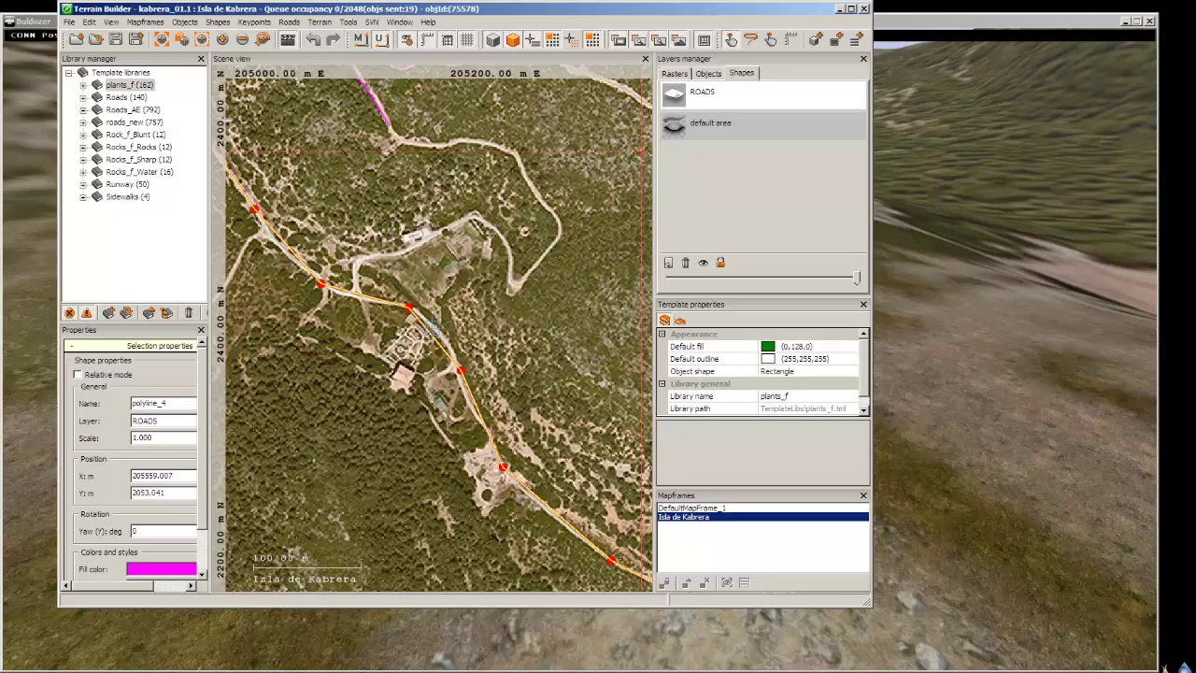
right_click_drag(432, 327, 517, 554)
left_click(517, 553)
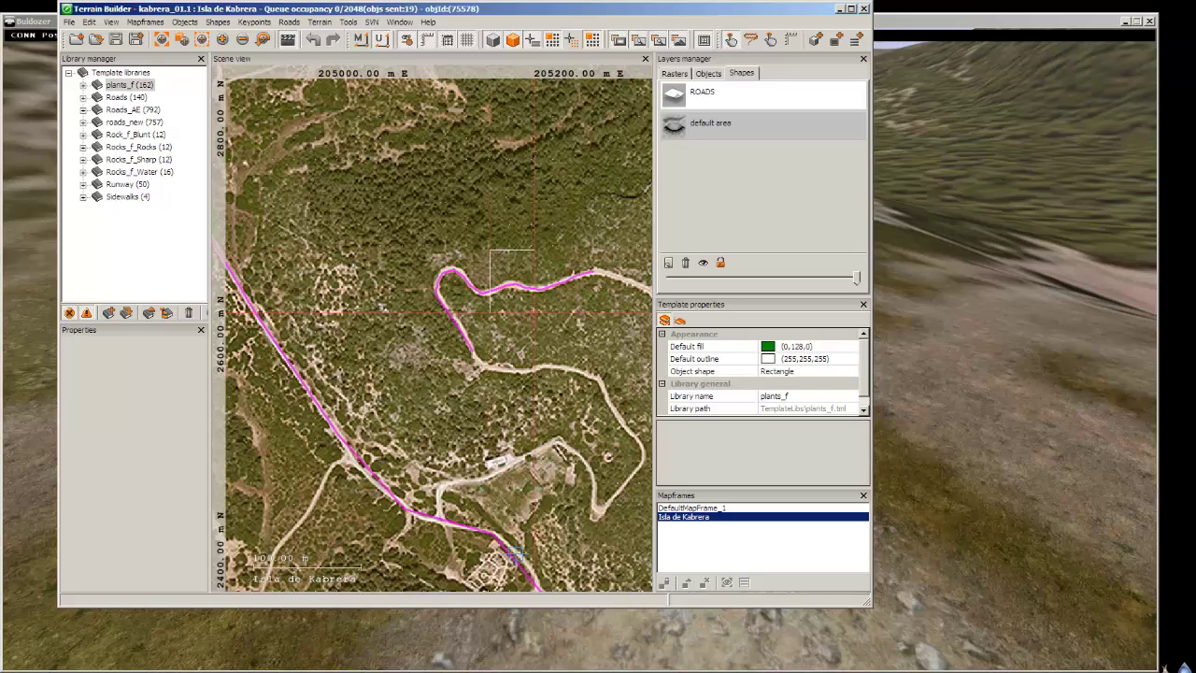
left_click_drag(534, 311, 580, 317)
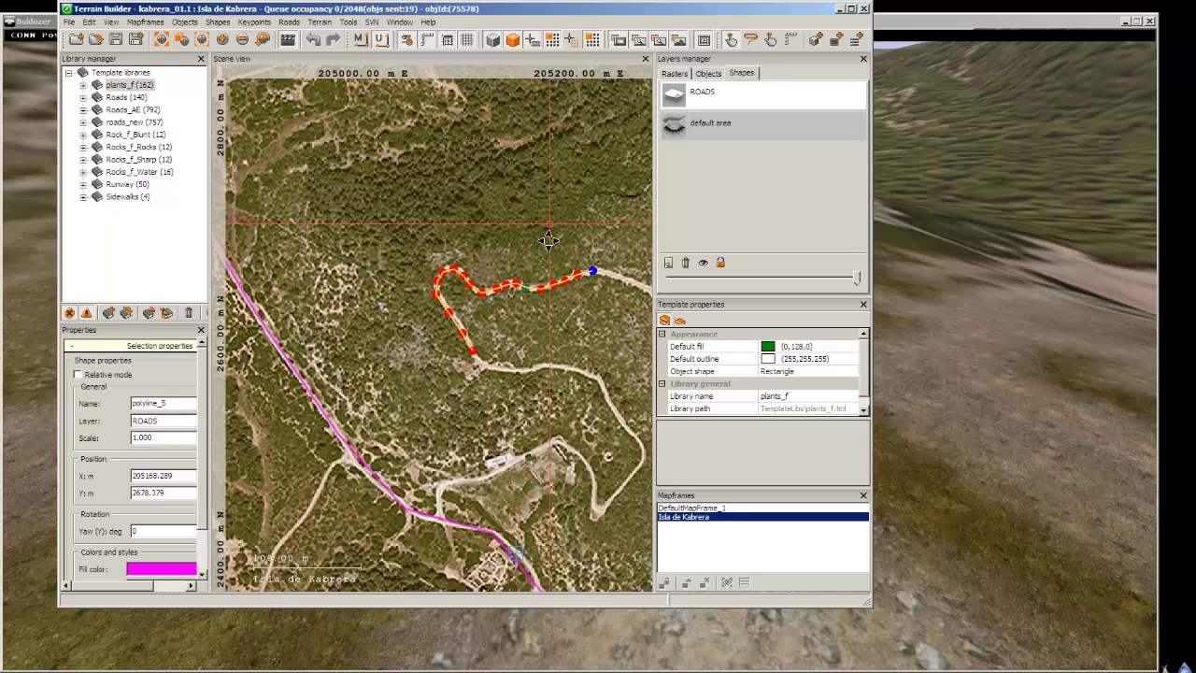
middle_click_drag(549, 241, 304, 352)
middle_click_drag(602, 232, 495, 275)
left_click(513, 306)
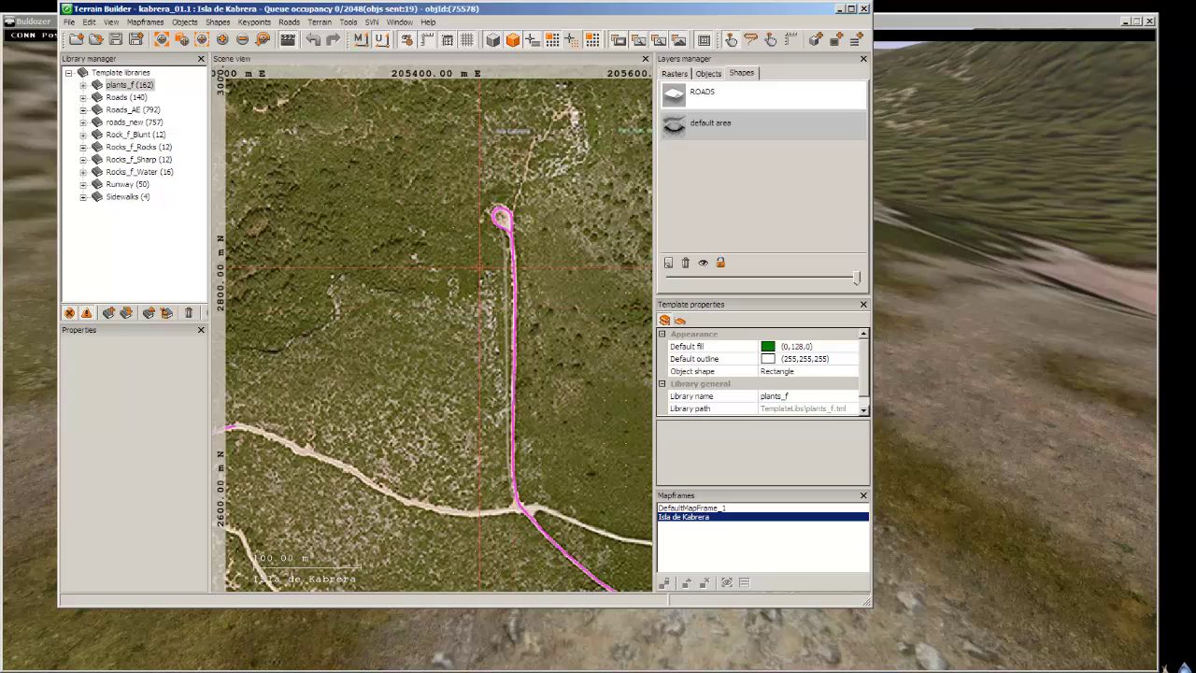
left_click_drag(551, 403, 534, 379)
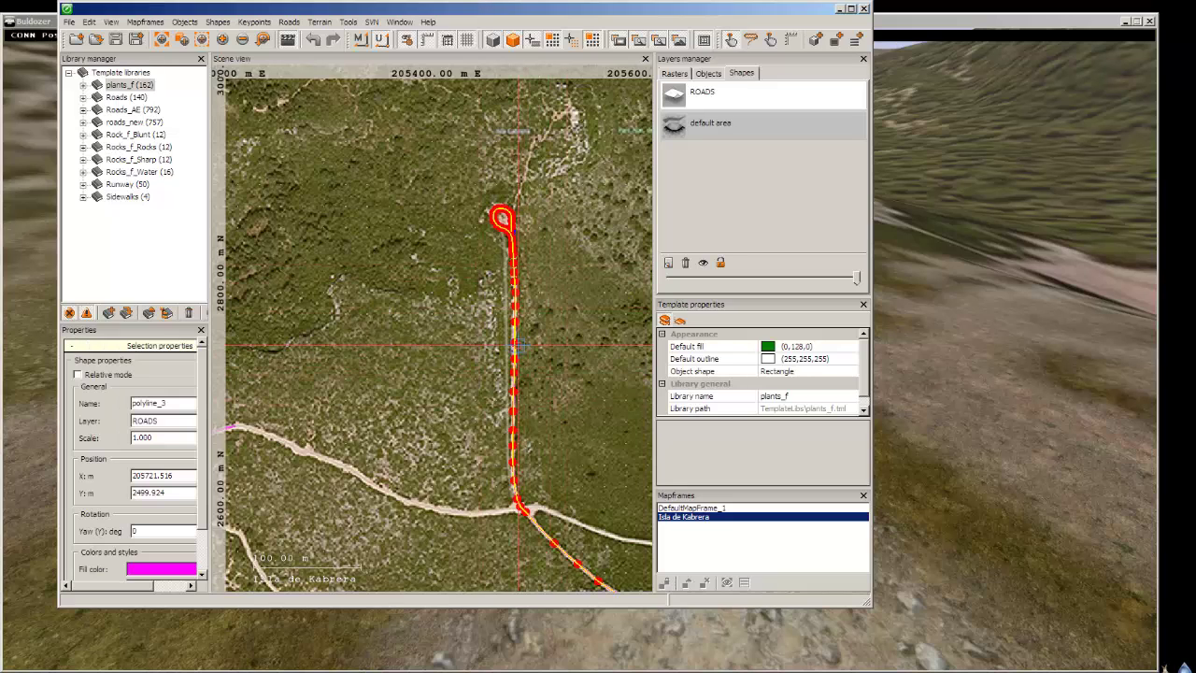
left_click(947, 35)
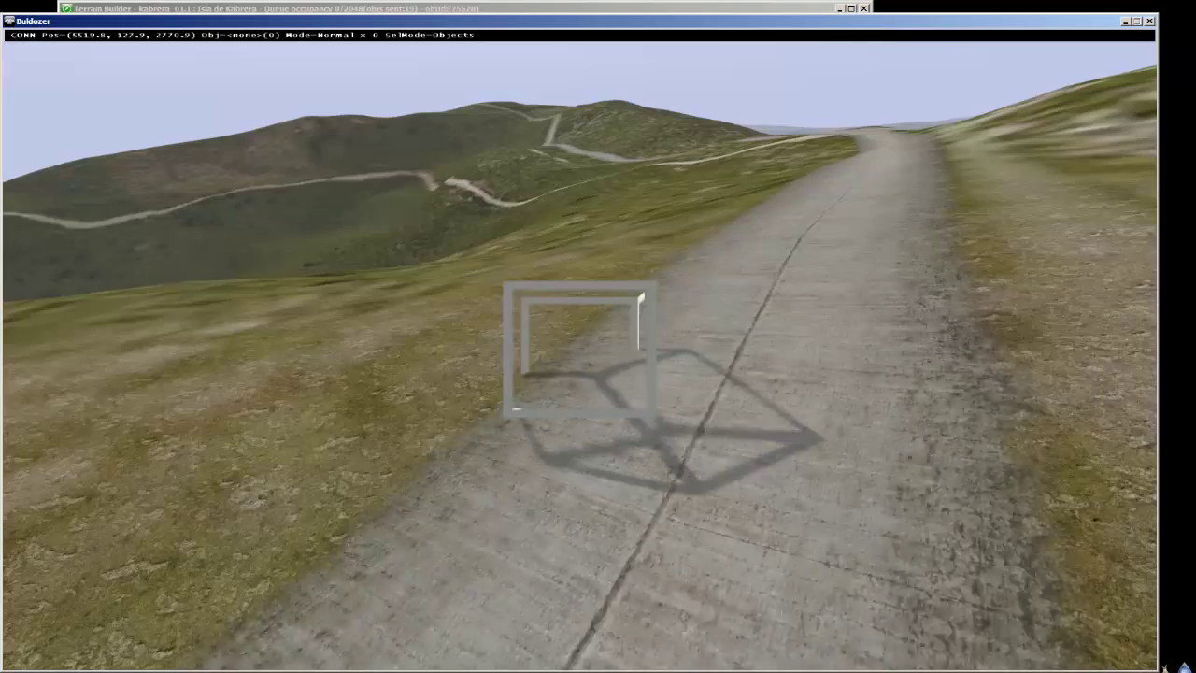
Step: Follow the concrete ridge road at low height in Buldozer, checking its surface, bends and fit to the terrain
key("KP_6")
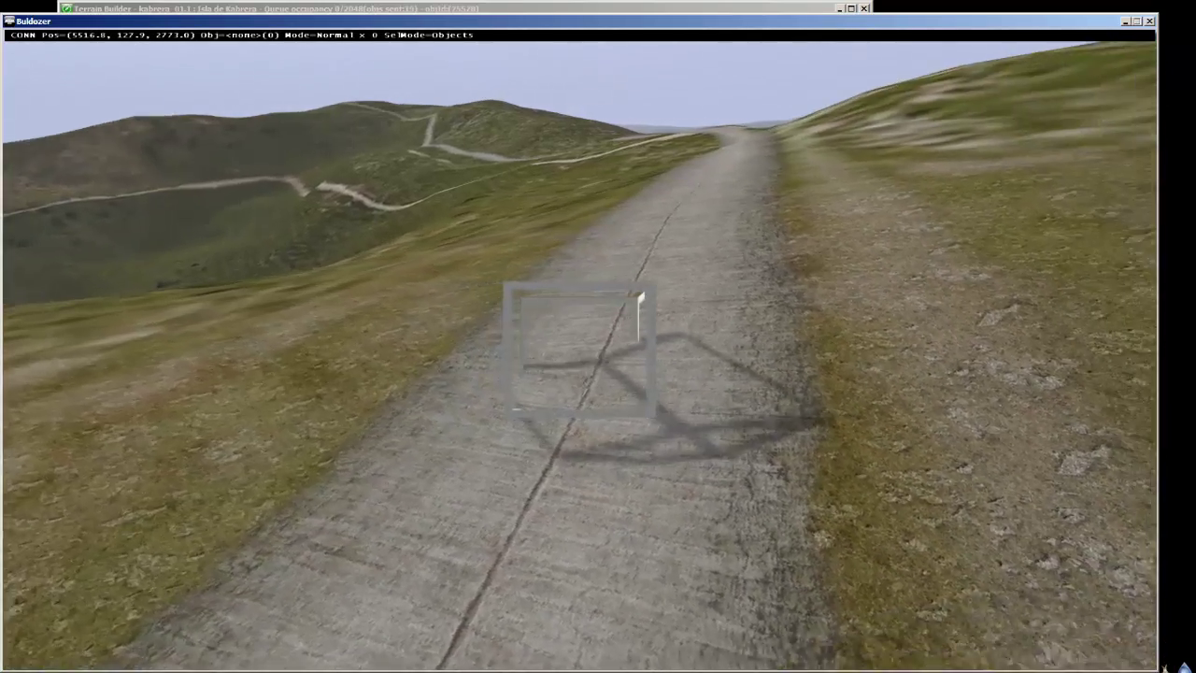
key("KP_4")
key("KP_6")
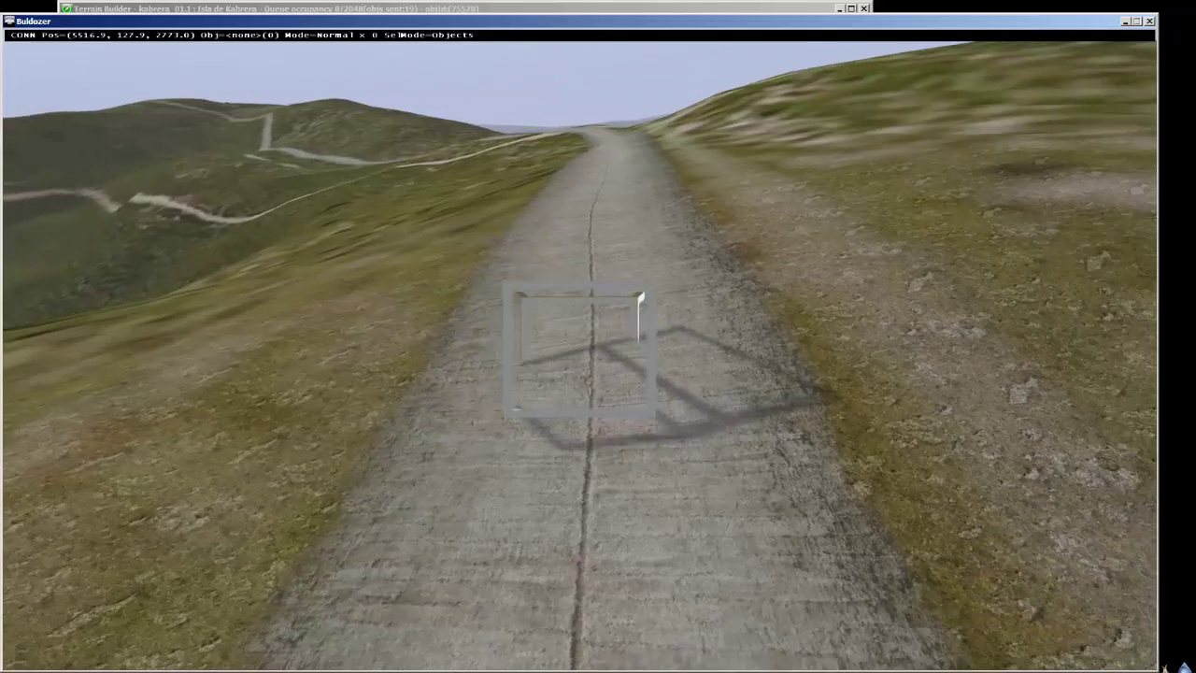
key("KP_2")
key("KP_8")
key("KP_8")
key("KP_Add")
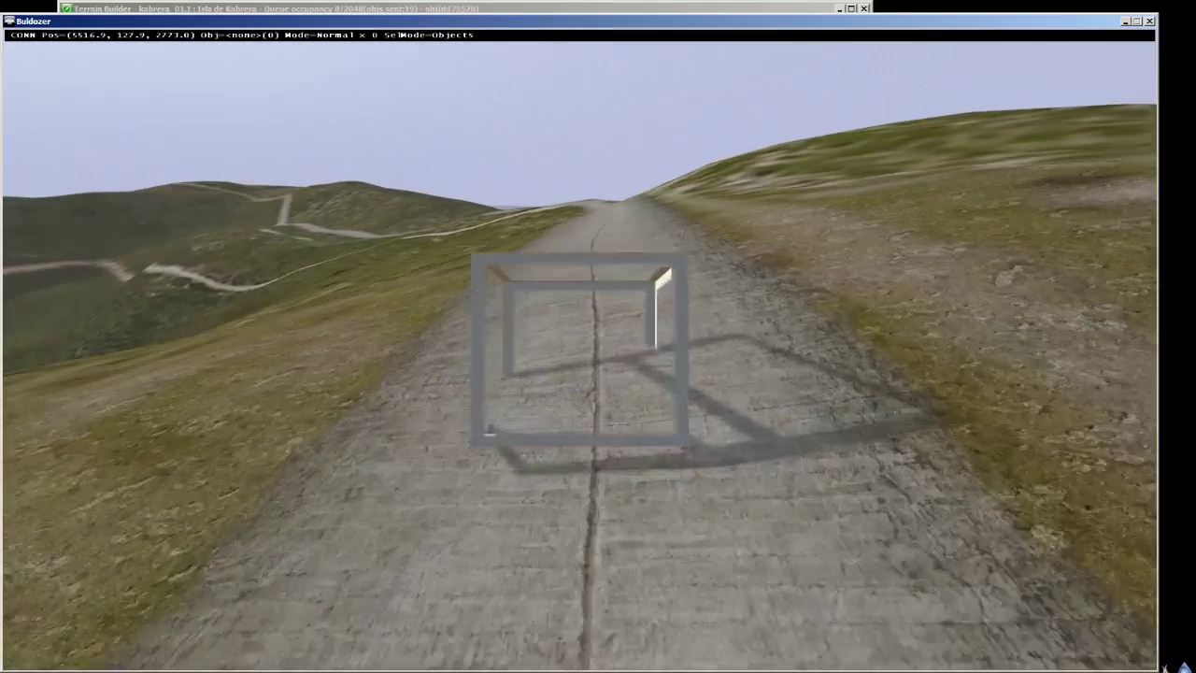
key("KP_Subtract")
key("Up")
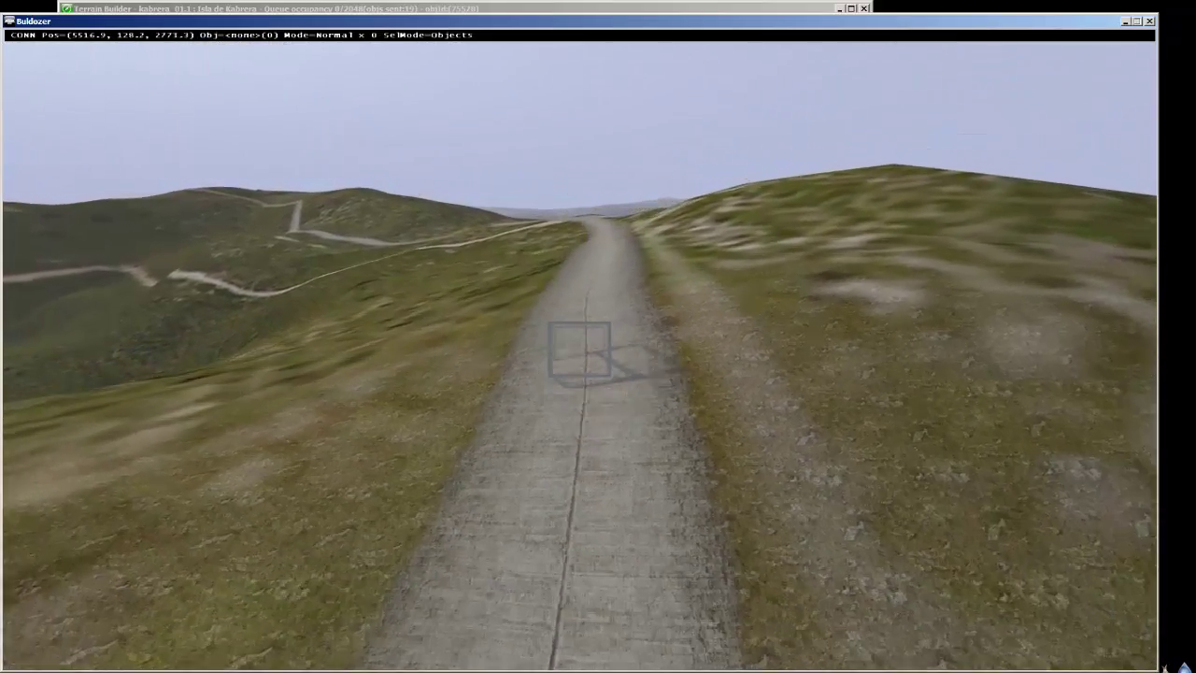
key("Up")
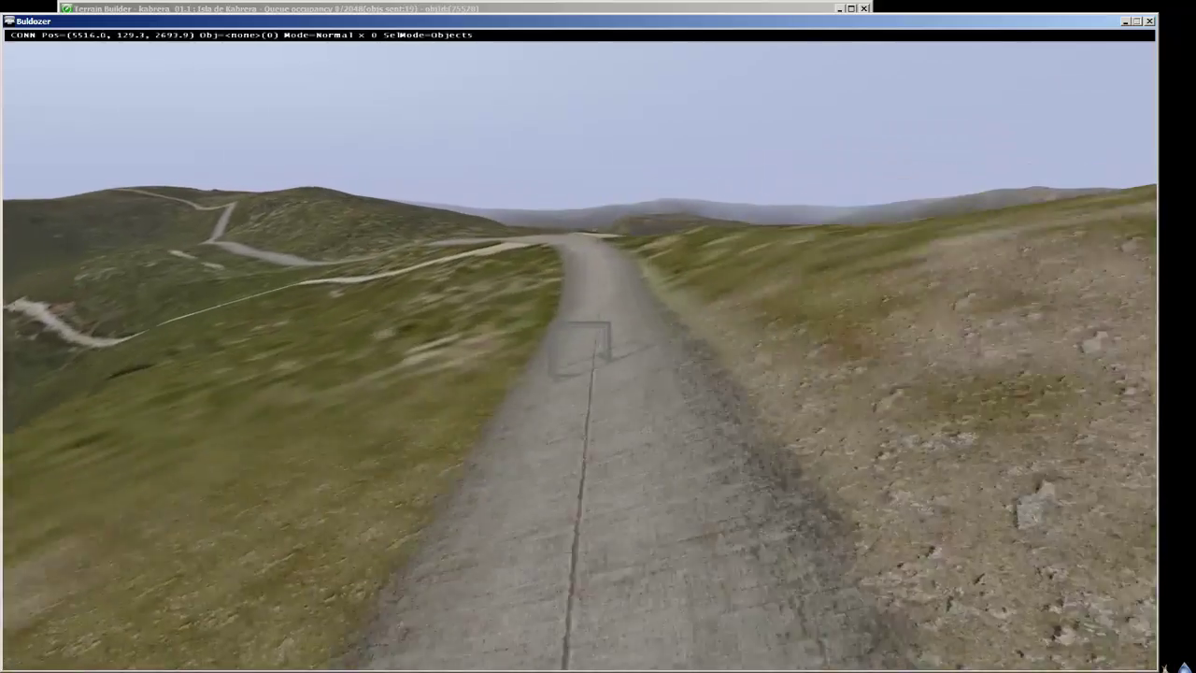
key("Up")
key("KP_6")
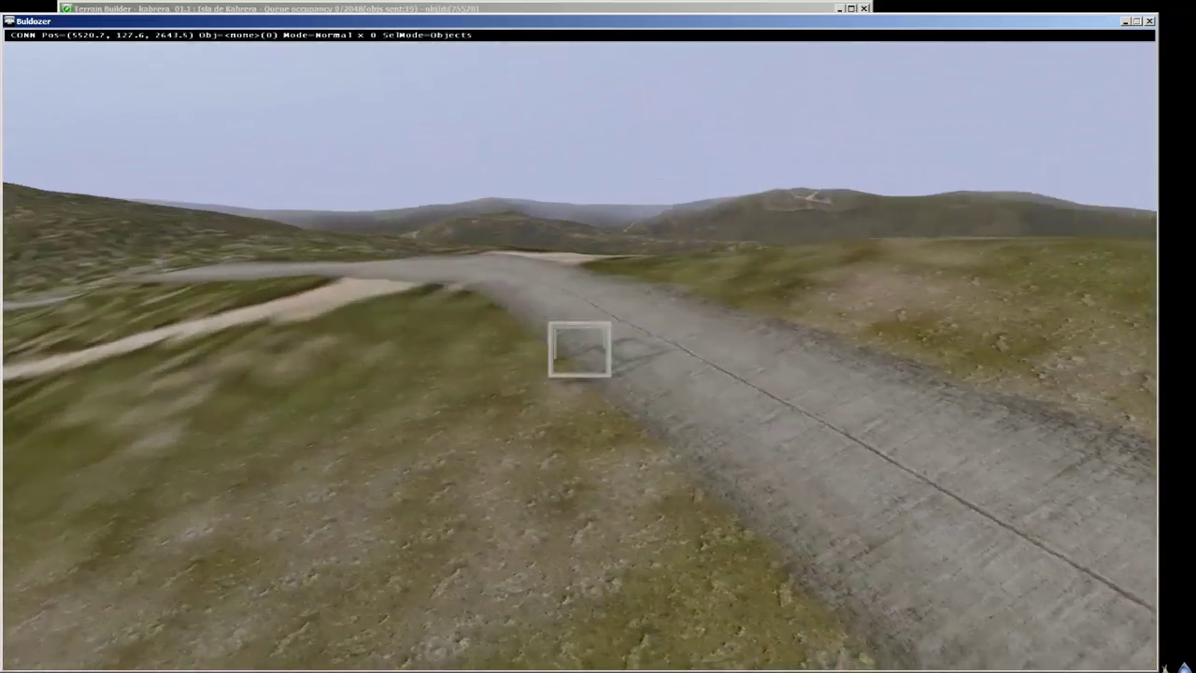
key("KP_4")
key("Up")
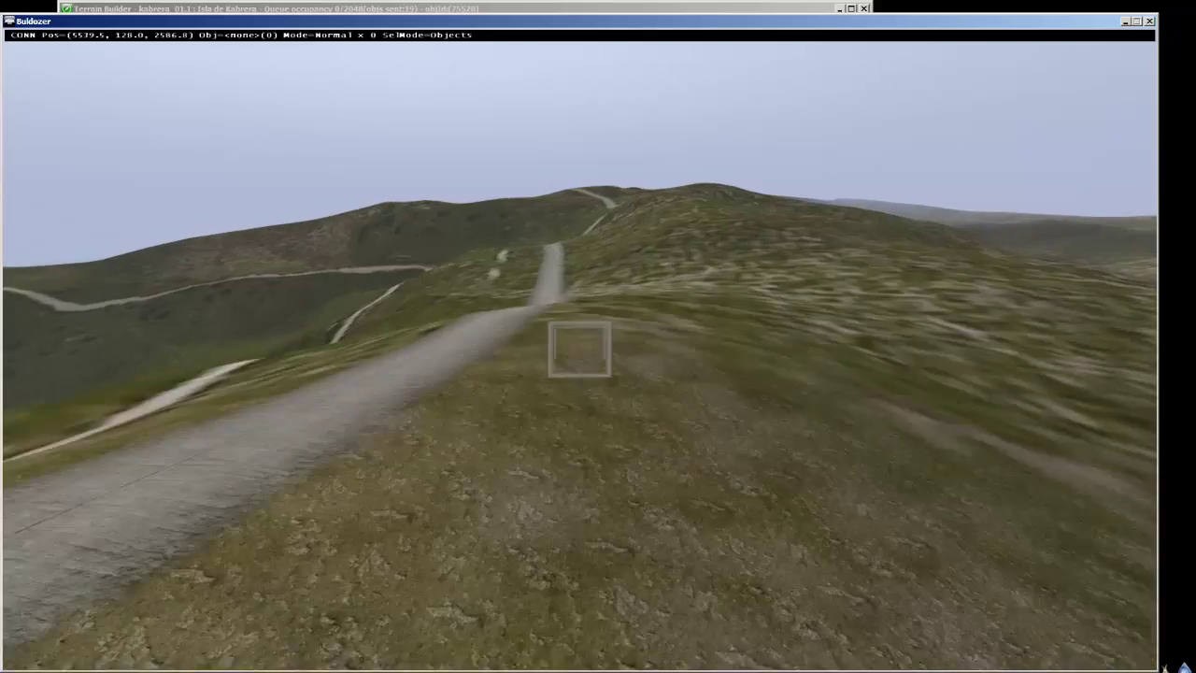
key("Up")
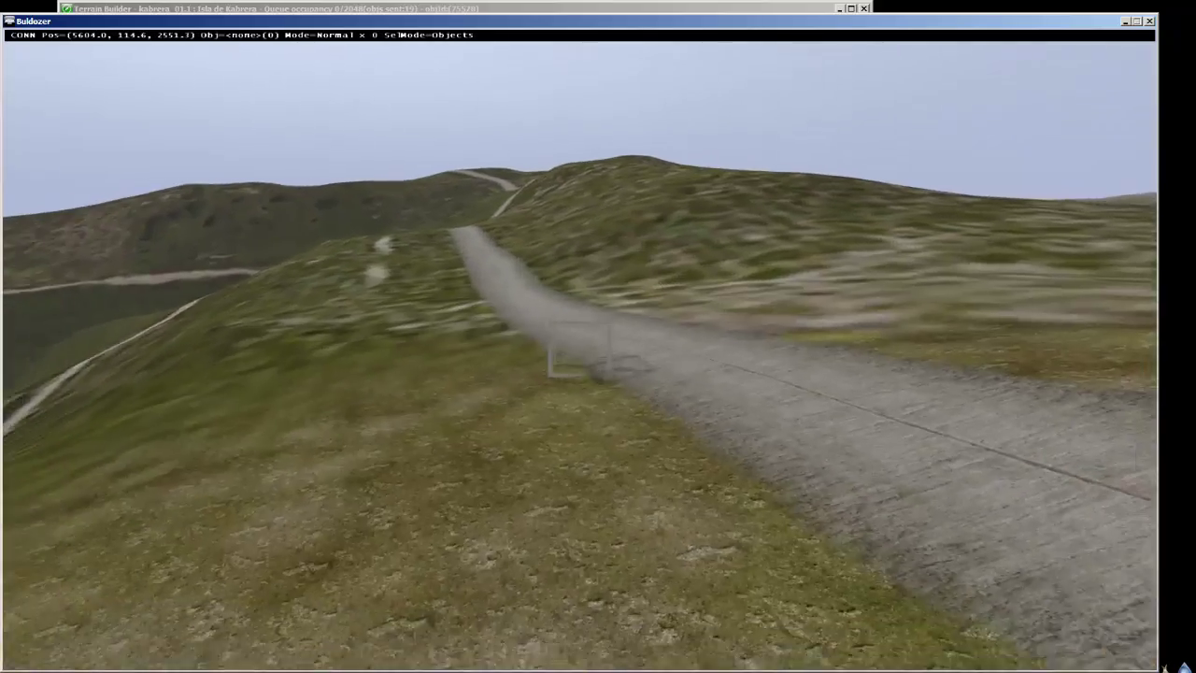
key("Up")
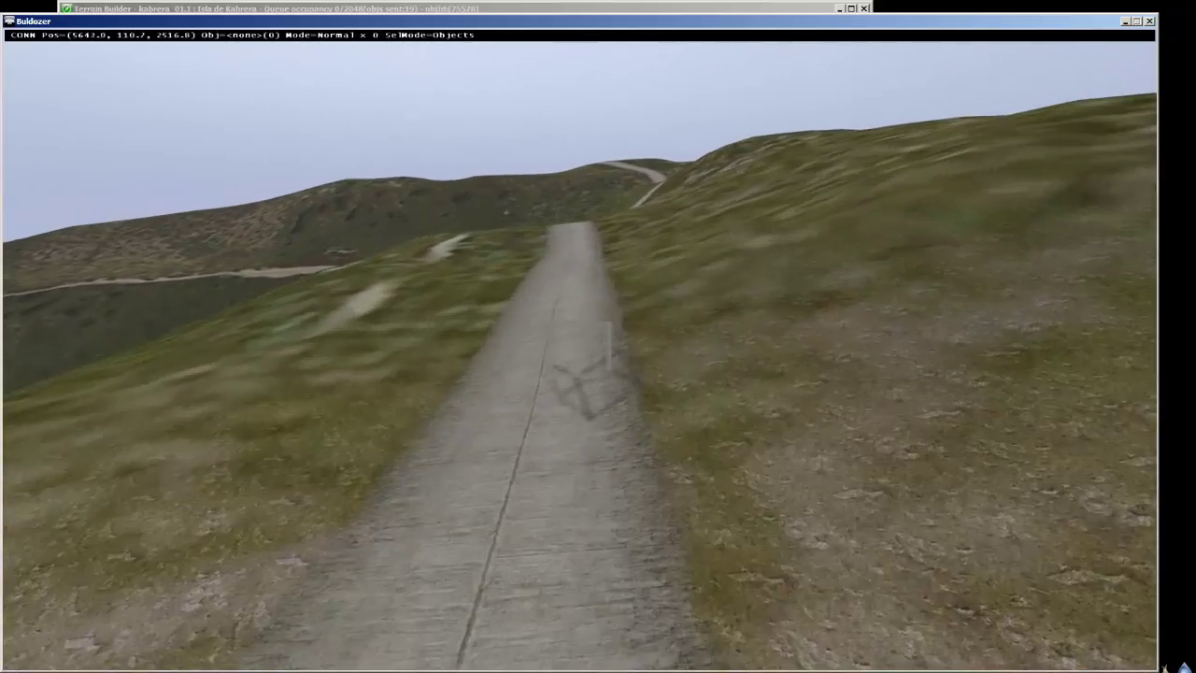
key("KP_8")
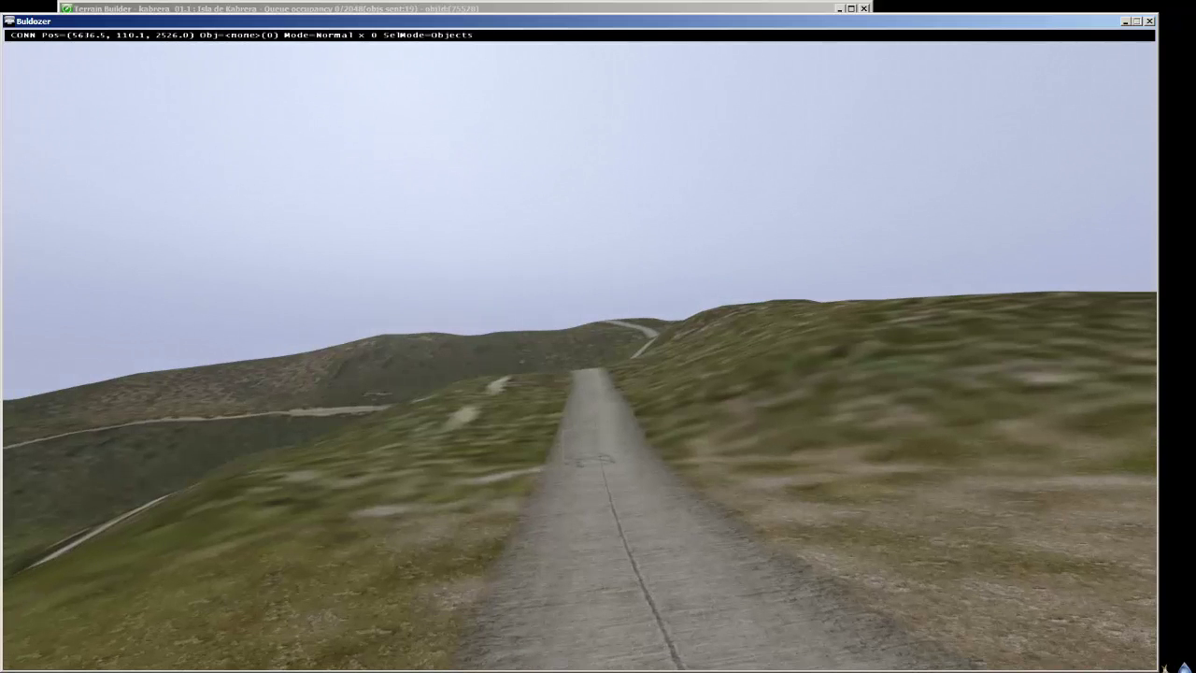
Step: Examine the island's road network from high above the ridge, including the road junction and the winding tracks in the valley
key("q")
key("KP_4")
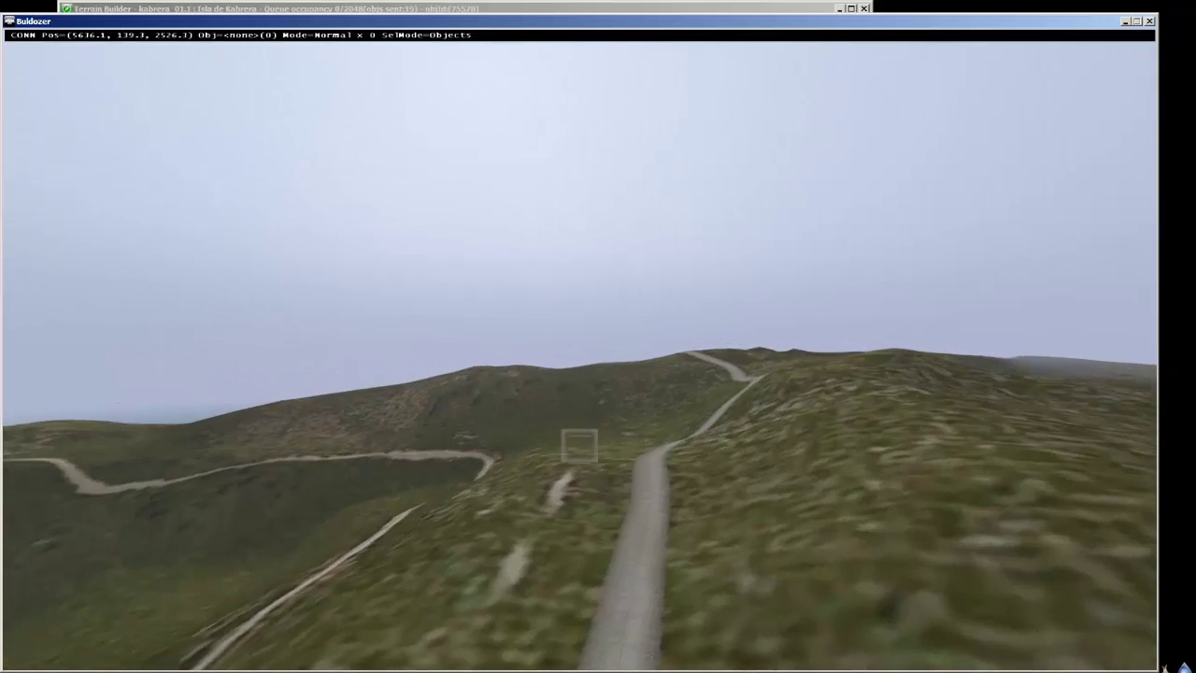
key("KP_4")
key("q")
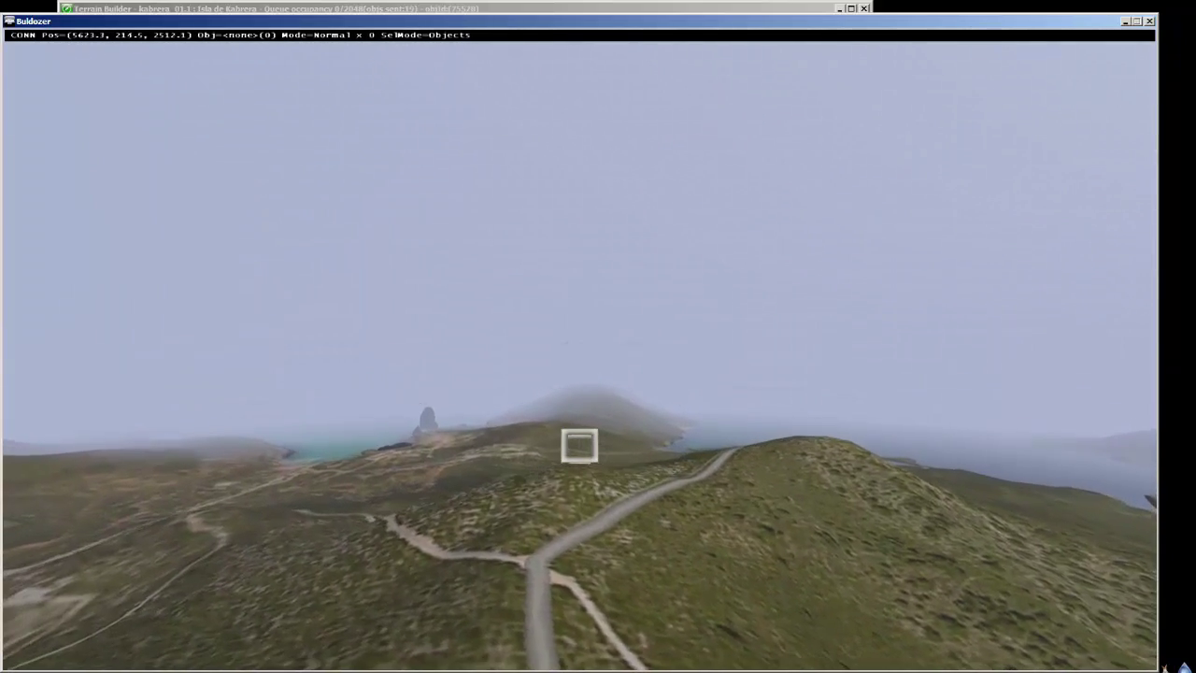
key("s")
key("d")
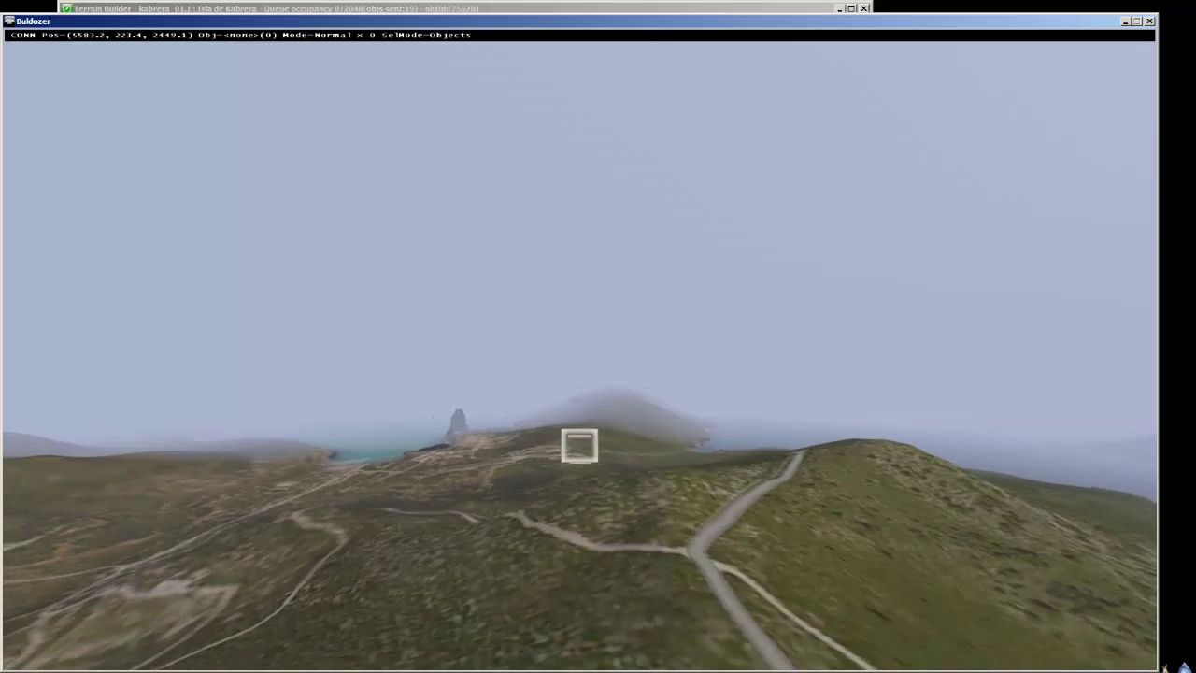
key("Right")
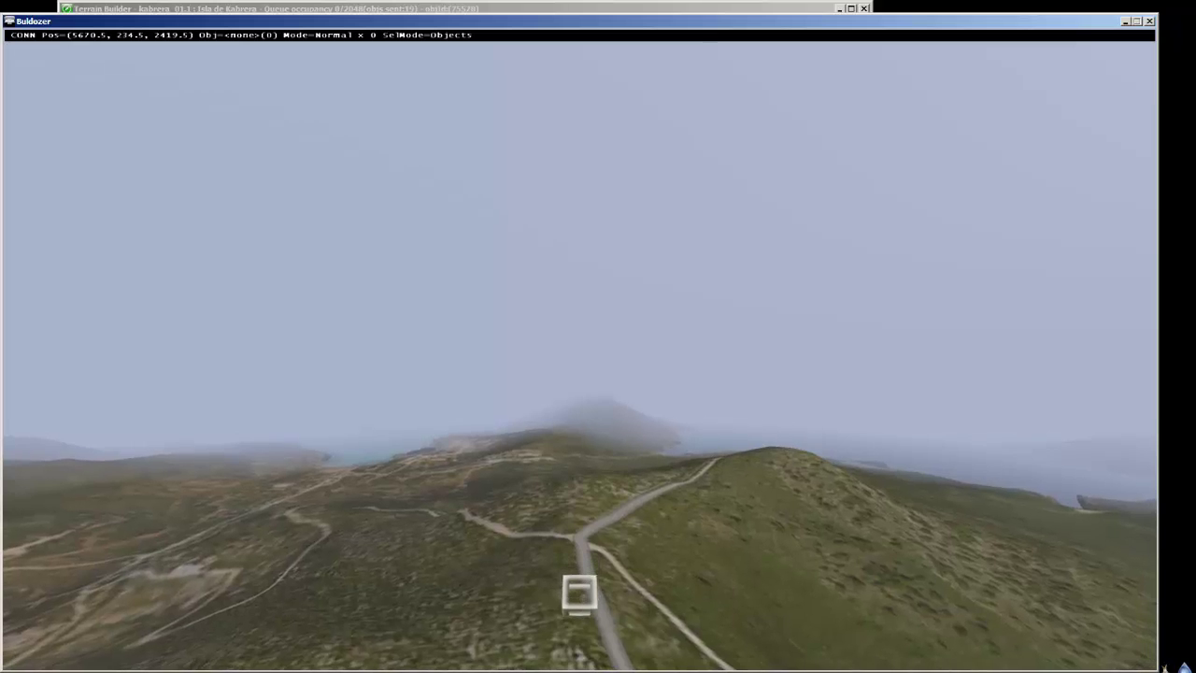
key("z")
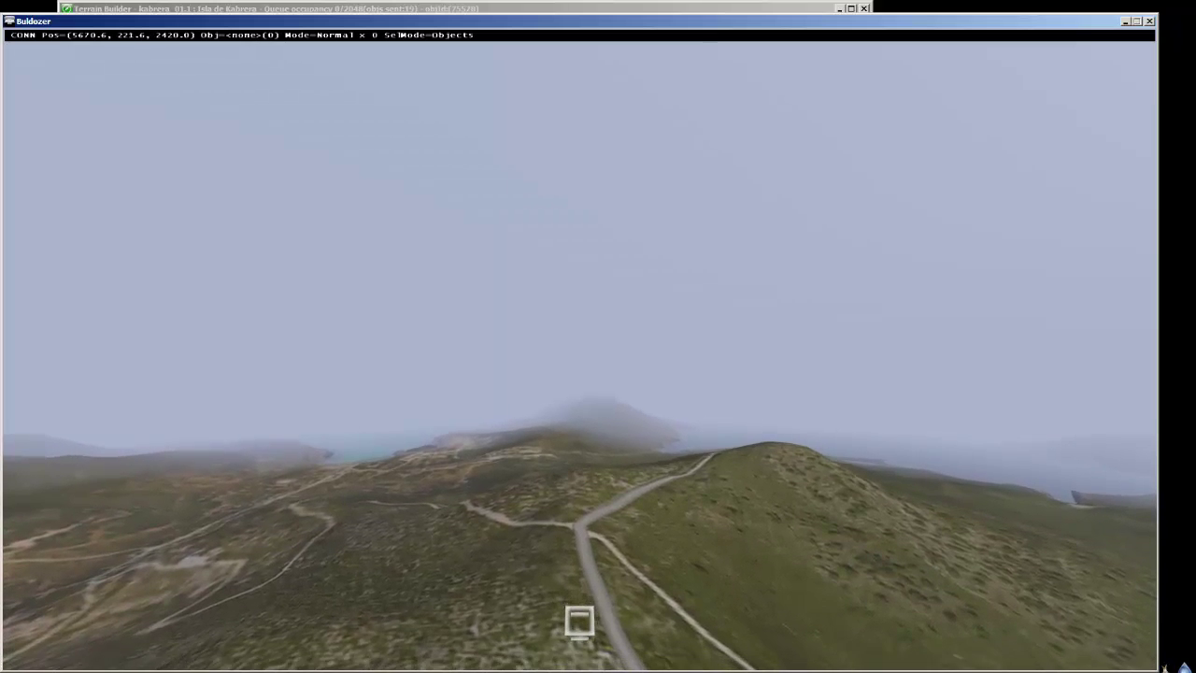
key("a")
key("s")
key("Left")
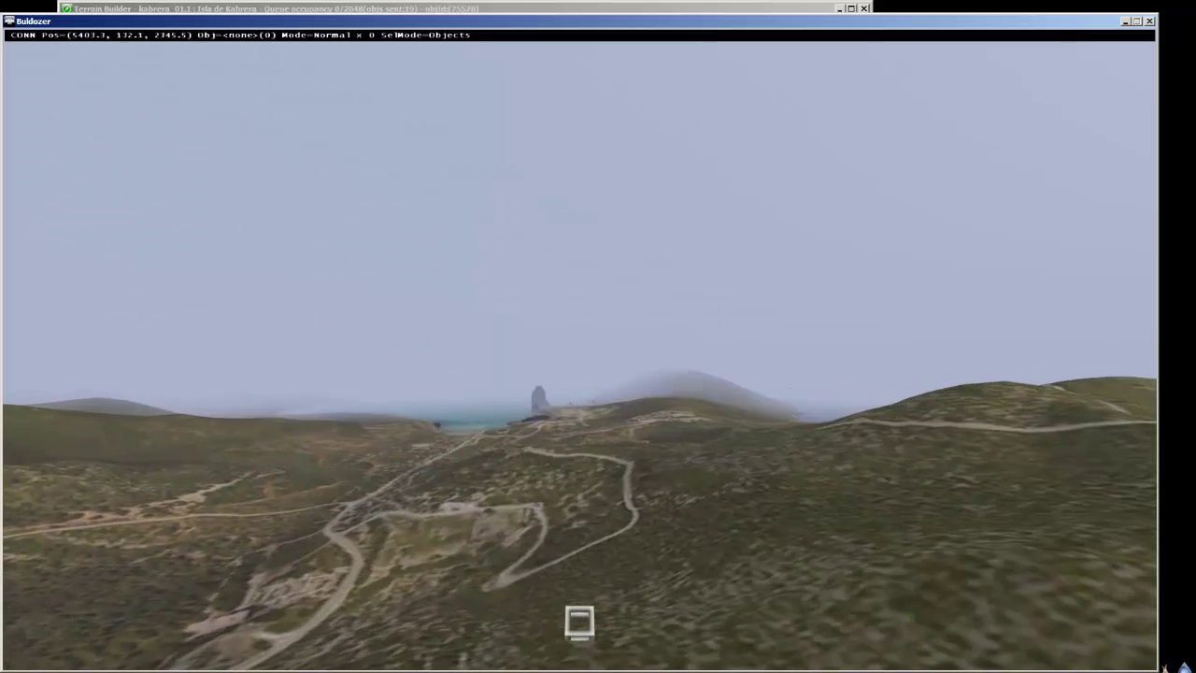
Step: Survey the ridge roads and coastline from the air in Buldozer, then close it and return to Terrain Builder
key("d")
key("w")
key("q")
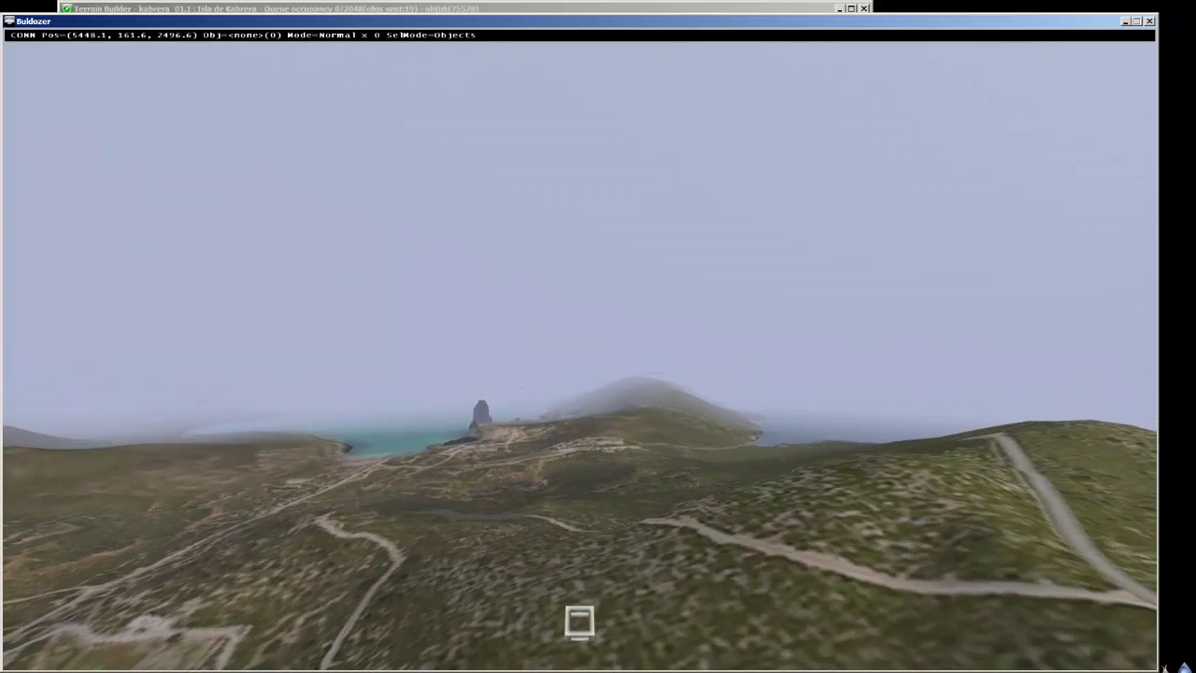
key("alt+F4")
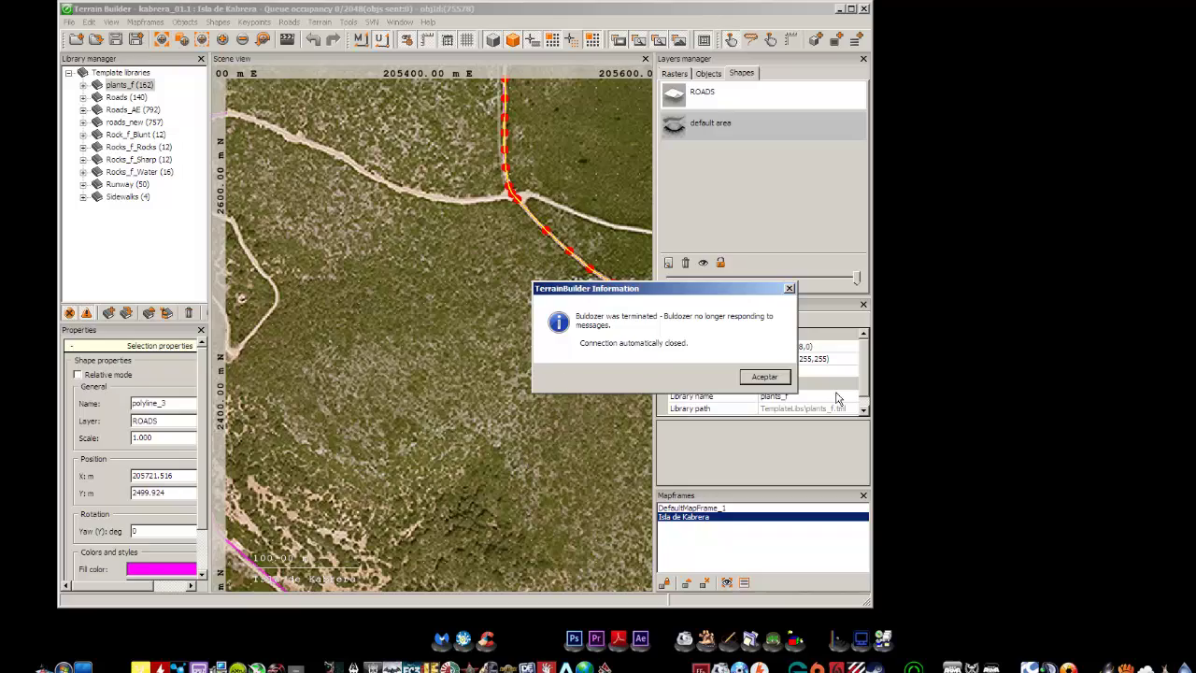
left_click(765, 377)
Step: Draw two connected polylines forming a V in the scrub south of the ridge track, east of the looped road
scroll(433, 329, "down", 5)
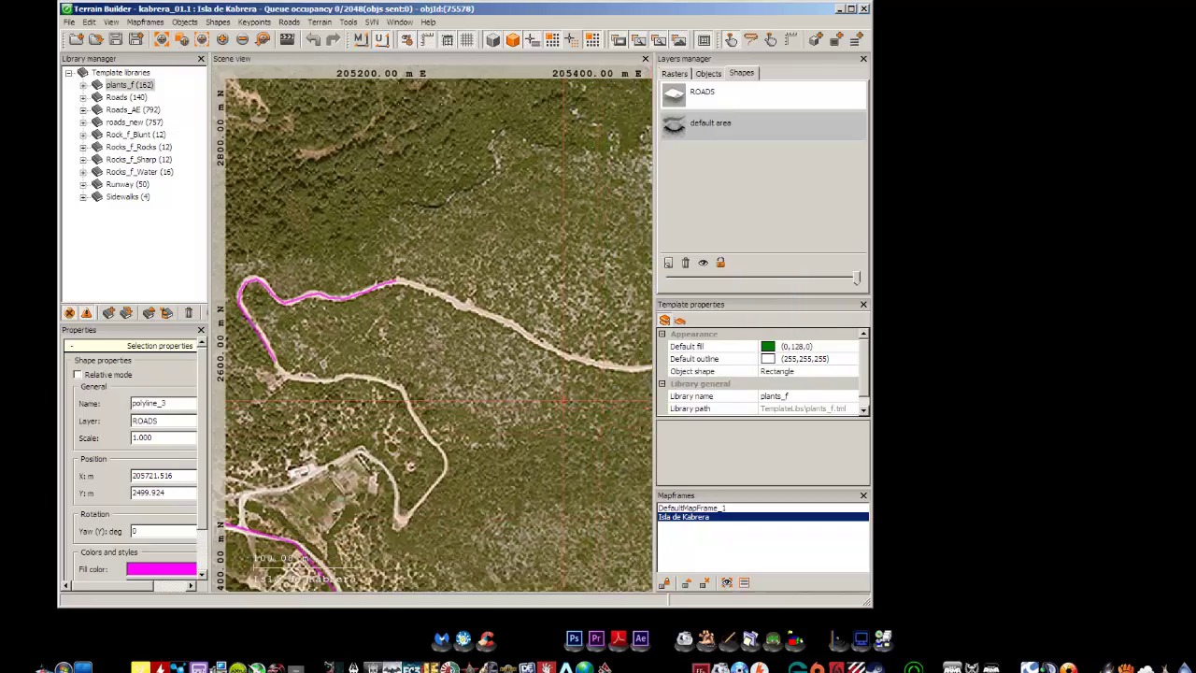
scroll(560, 327, "up", 5)
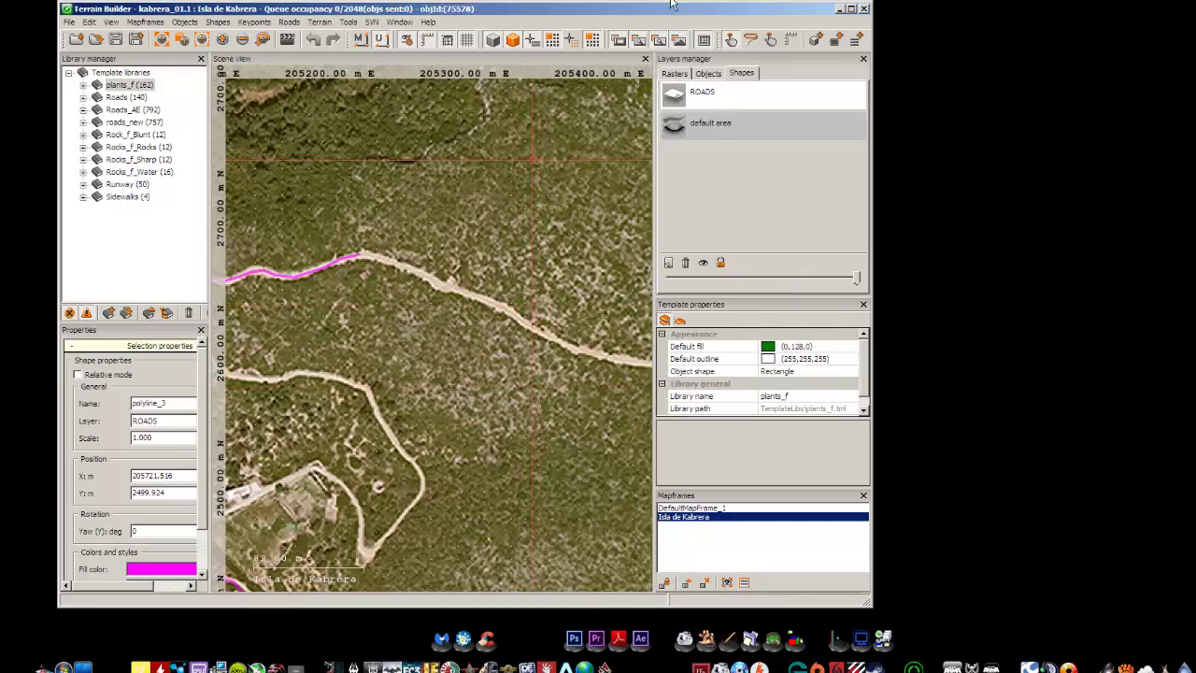
left_click(853, 43)
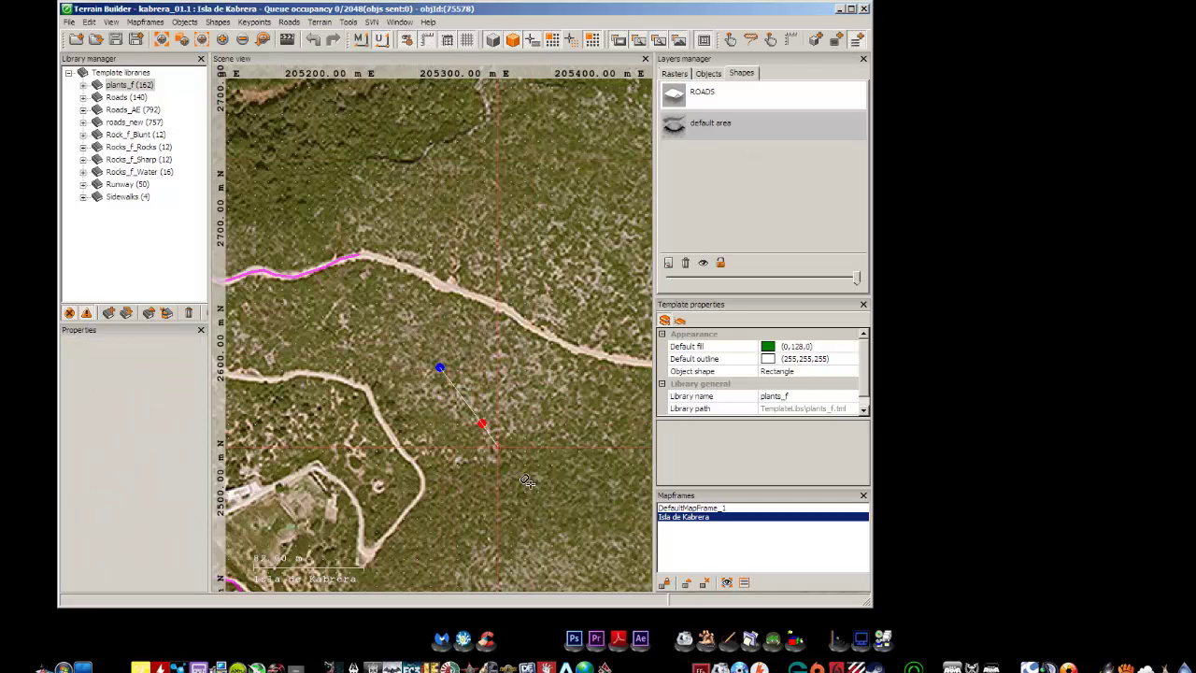
double_click(552, 510)
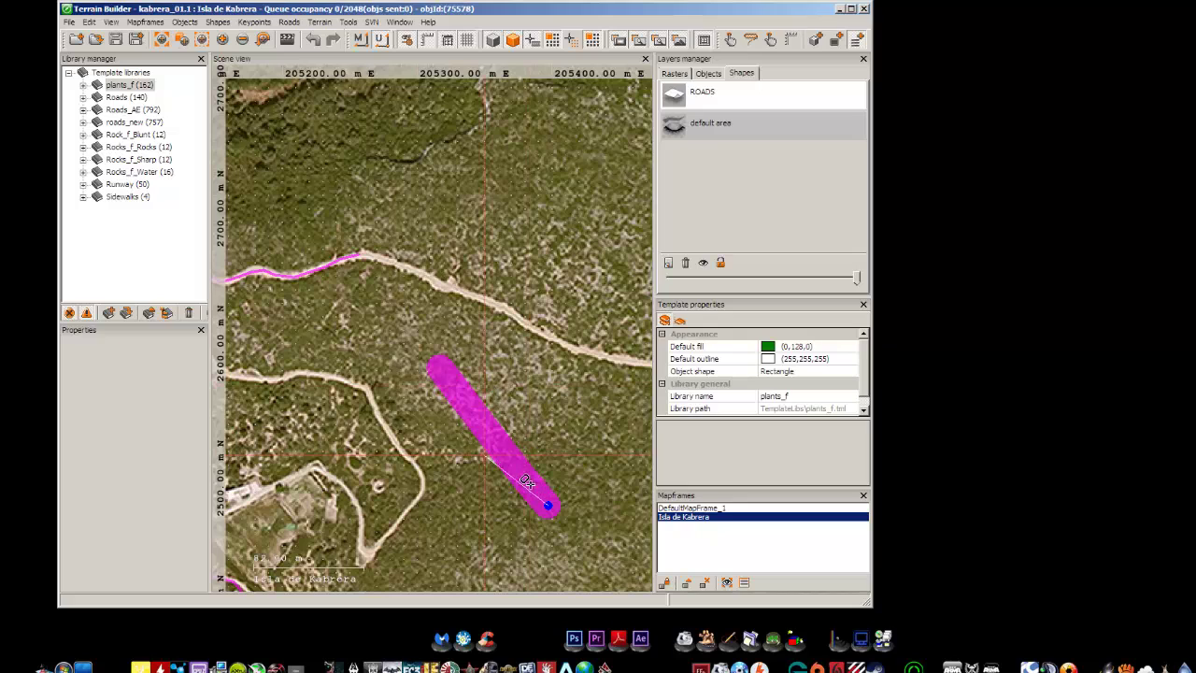
double_click(562, 441)
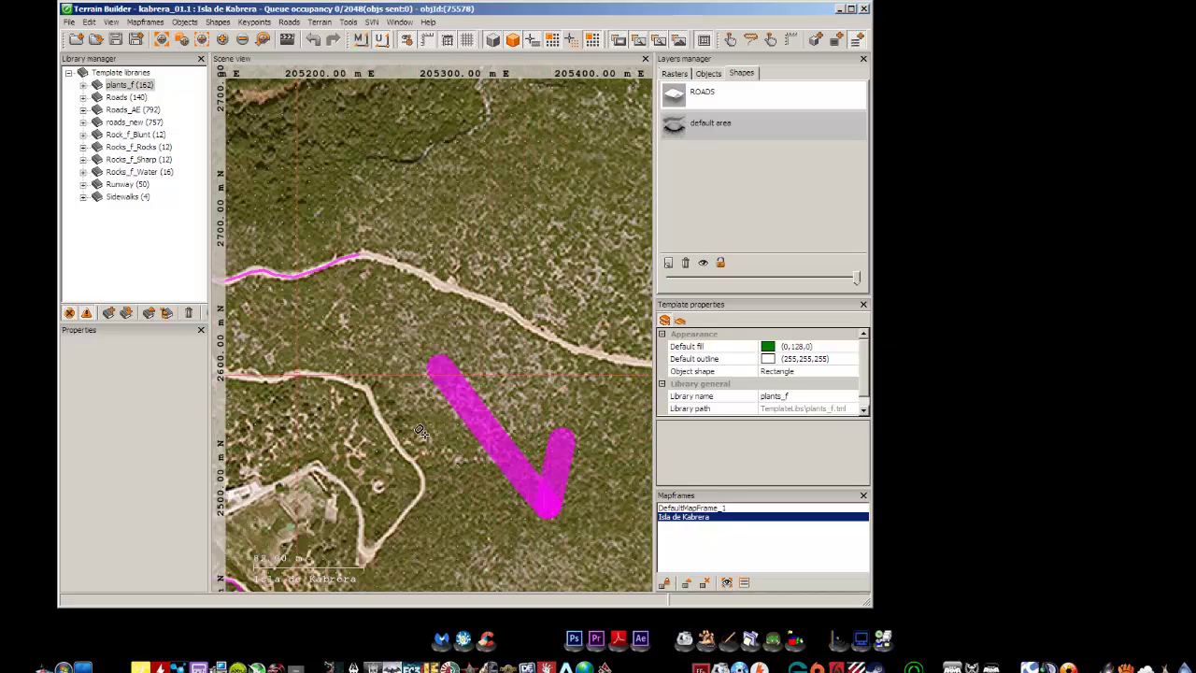
Step: Select both new polylines and set their outline width to 1
left_click(734, 43)
left_click_drag(584, 471, 585, 472)
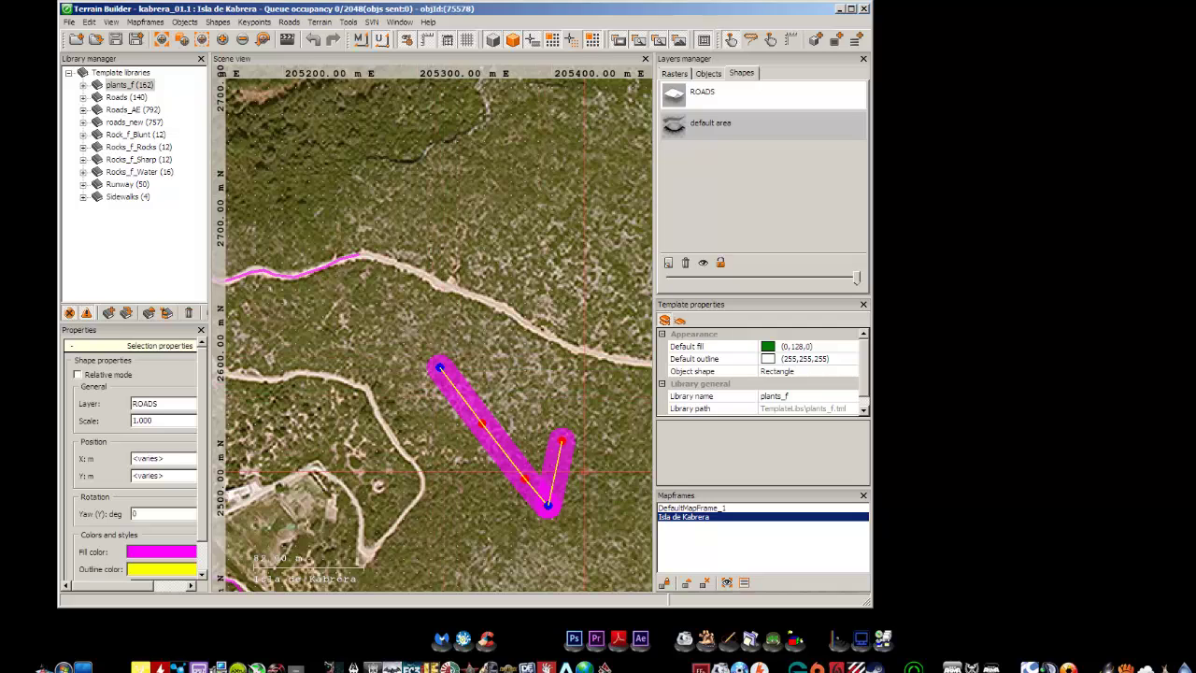
left_click(200, 576)
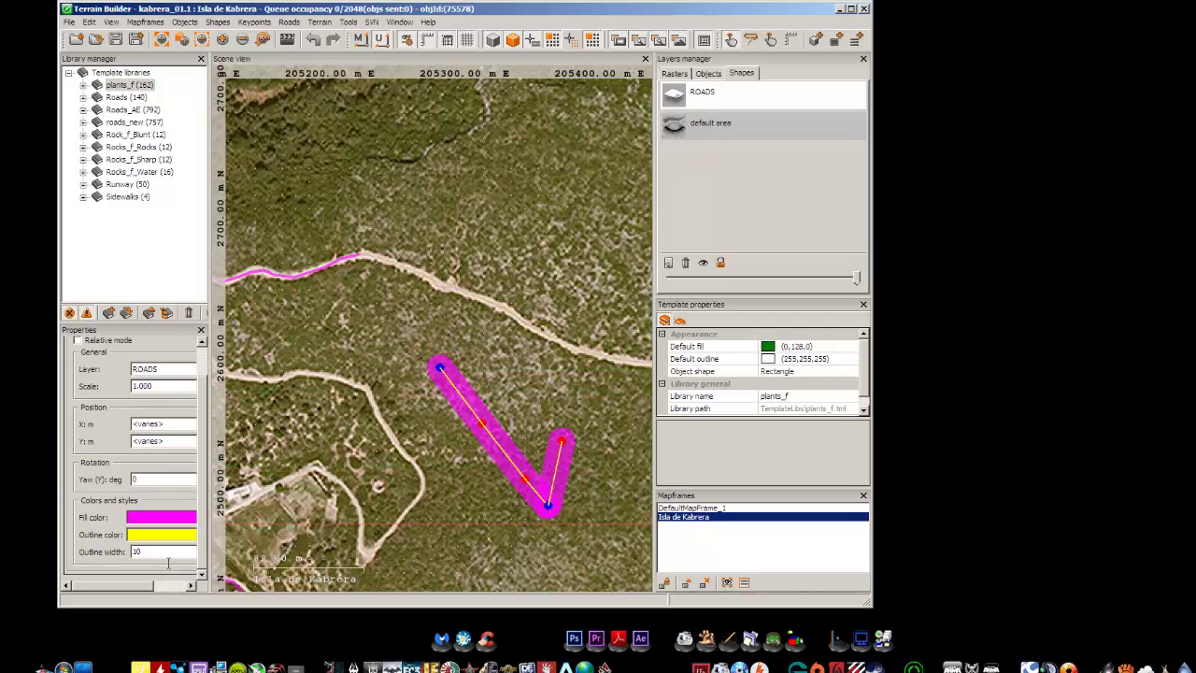
left_click(167, 557)
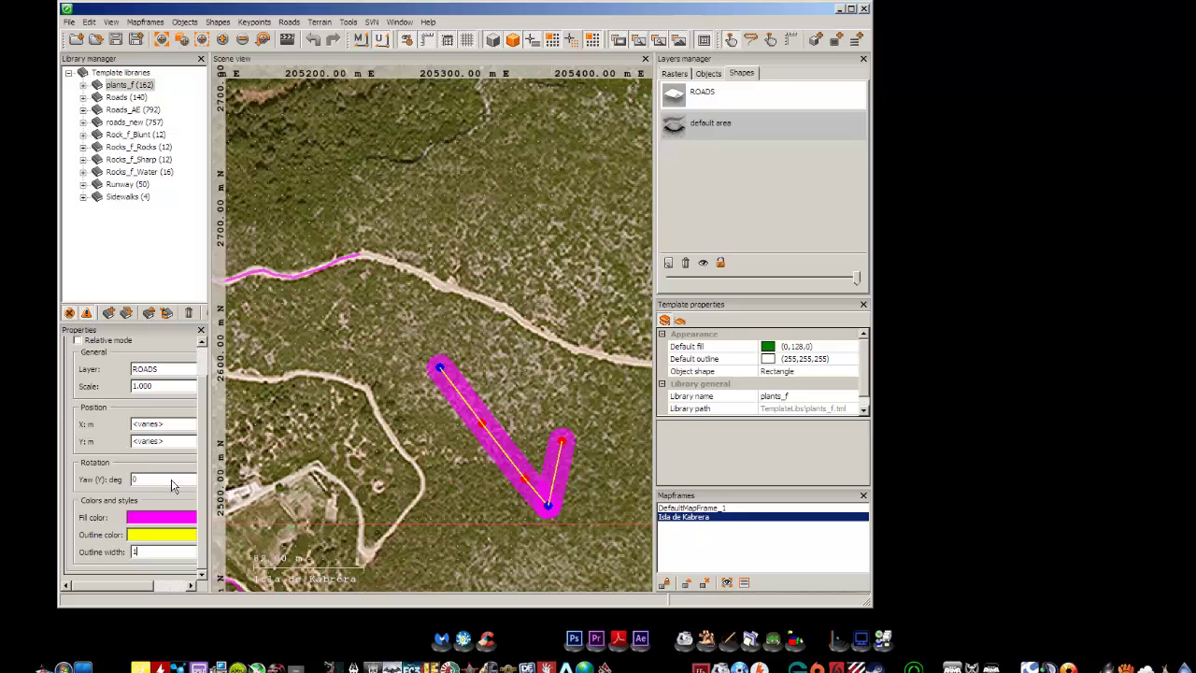
left_click(171, 479)
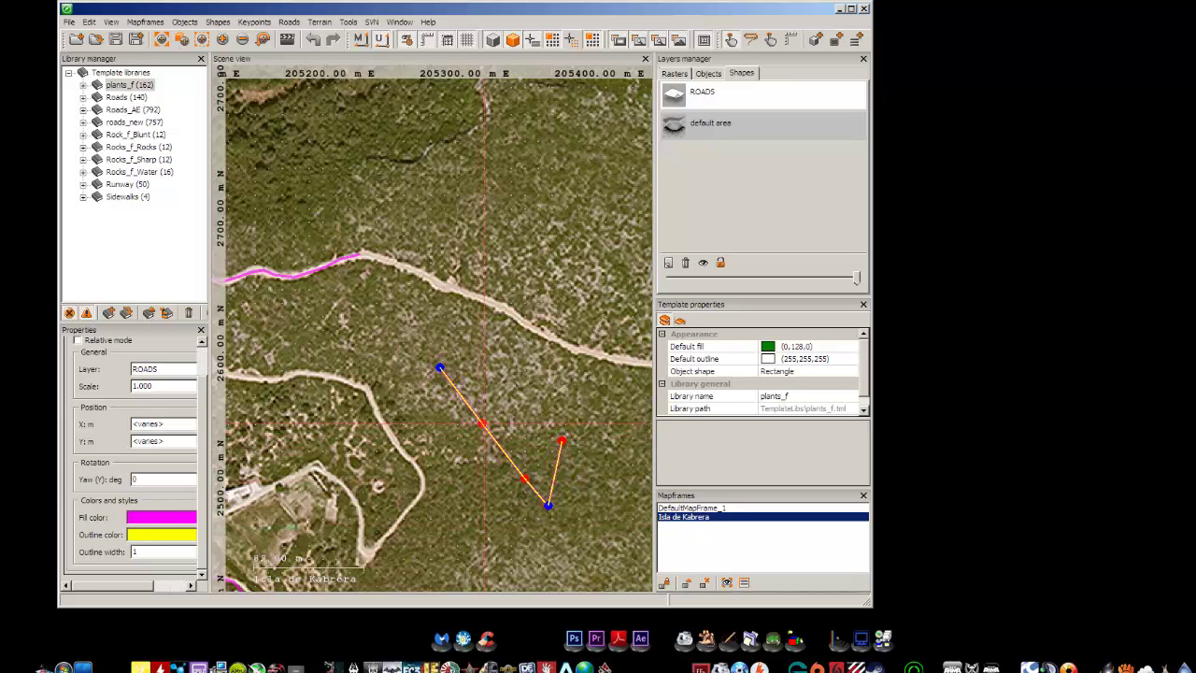
Step: Open the shapes database for the two new polylines, check its field columns and cancel without changes
right_click(493, 435)
left_click(540, 503)
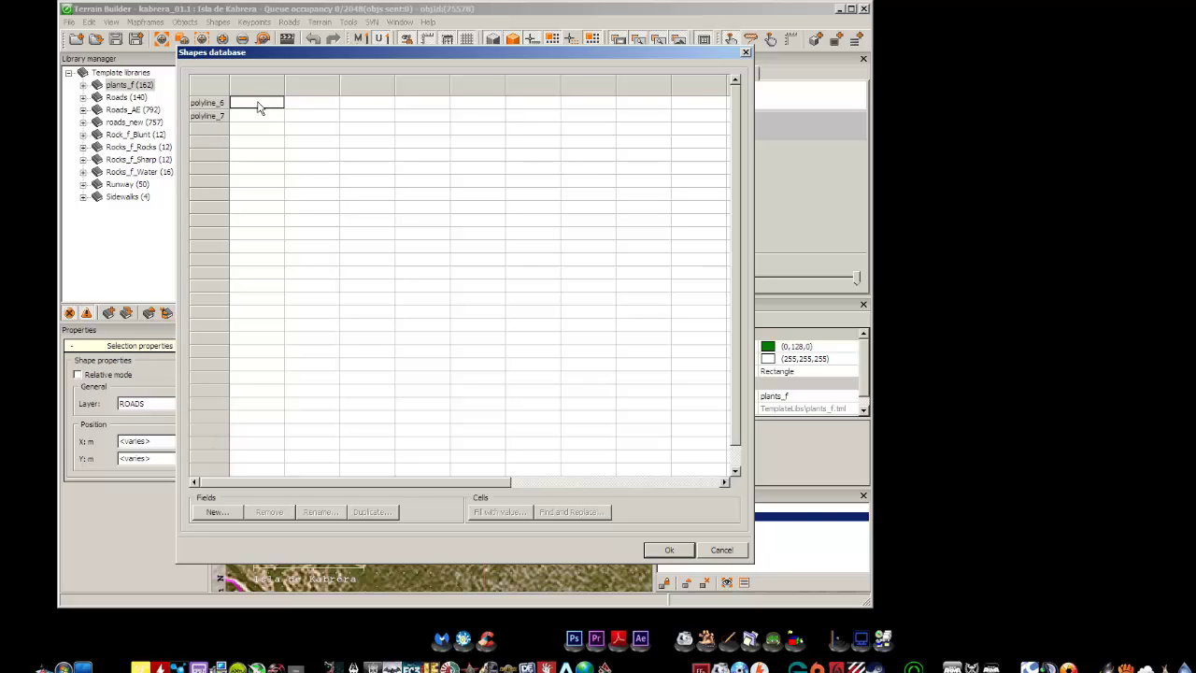
left_click(316, 90)
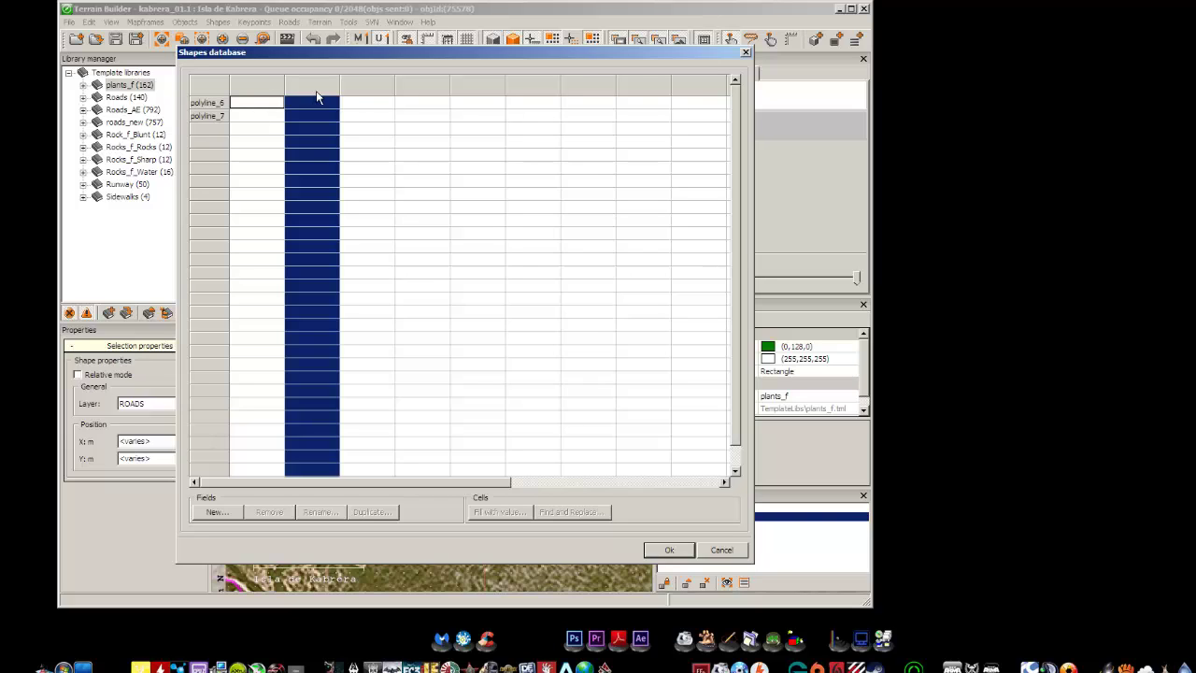
left_click(367, 96)
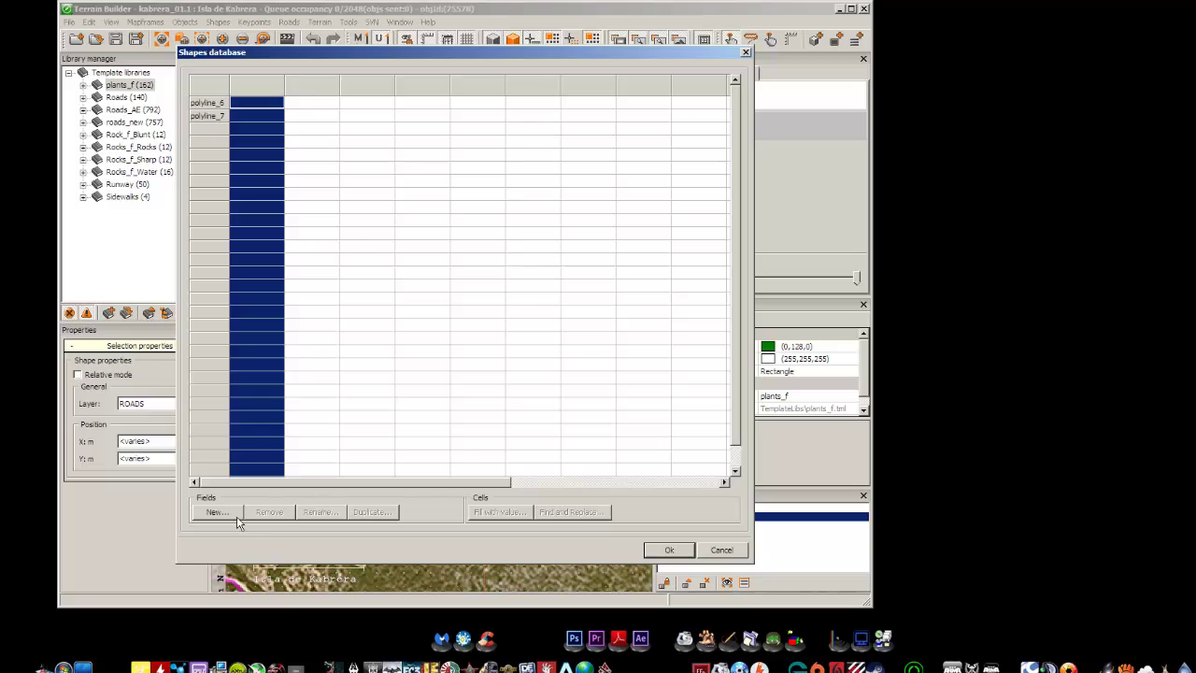
left_click(737, 554)
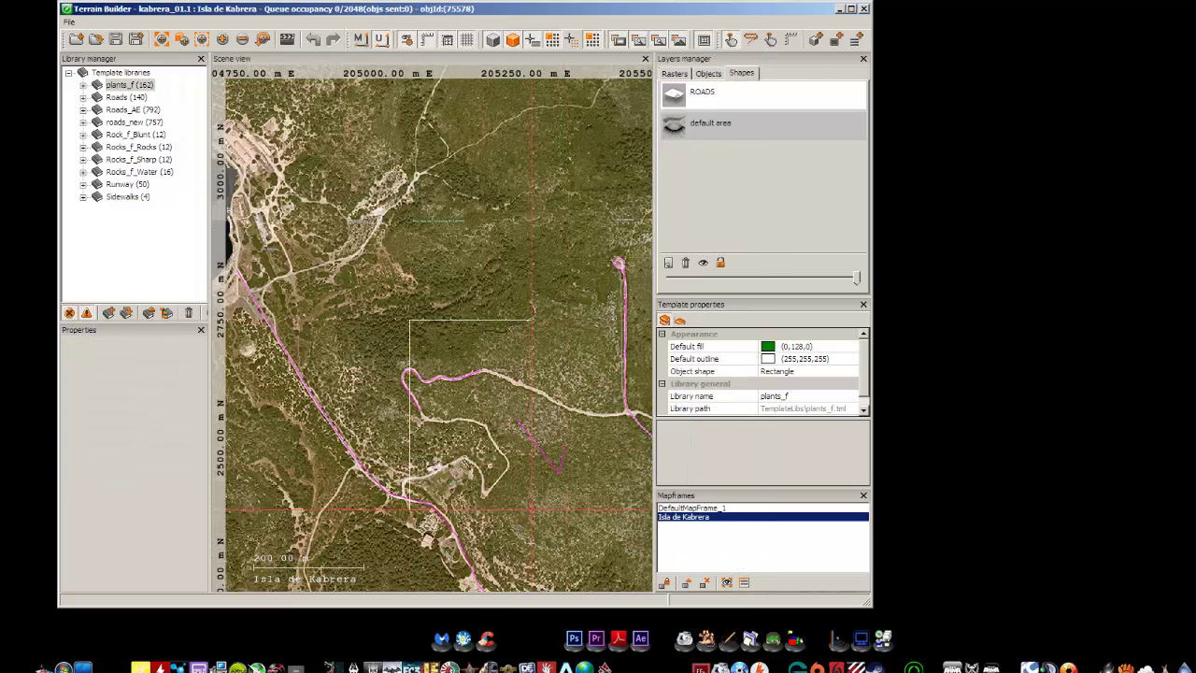
Step: Open the shapes database for the valley road, the hairpin road and the two new polylines together, comparing their rows
right_click(438, 378)
left_click(484, 455)
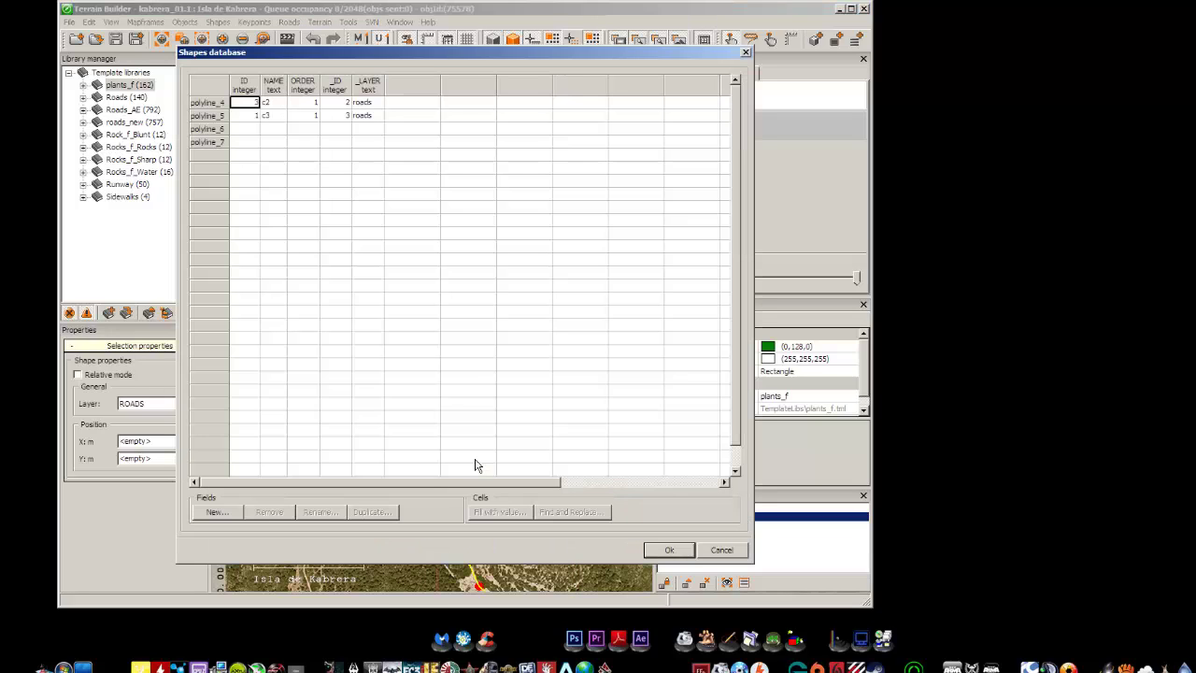
left_click(228, 132)
left_click(223, 146)
left_click(221, 133)
left_click(220, 156)
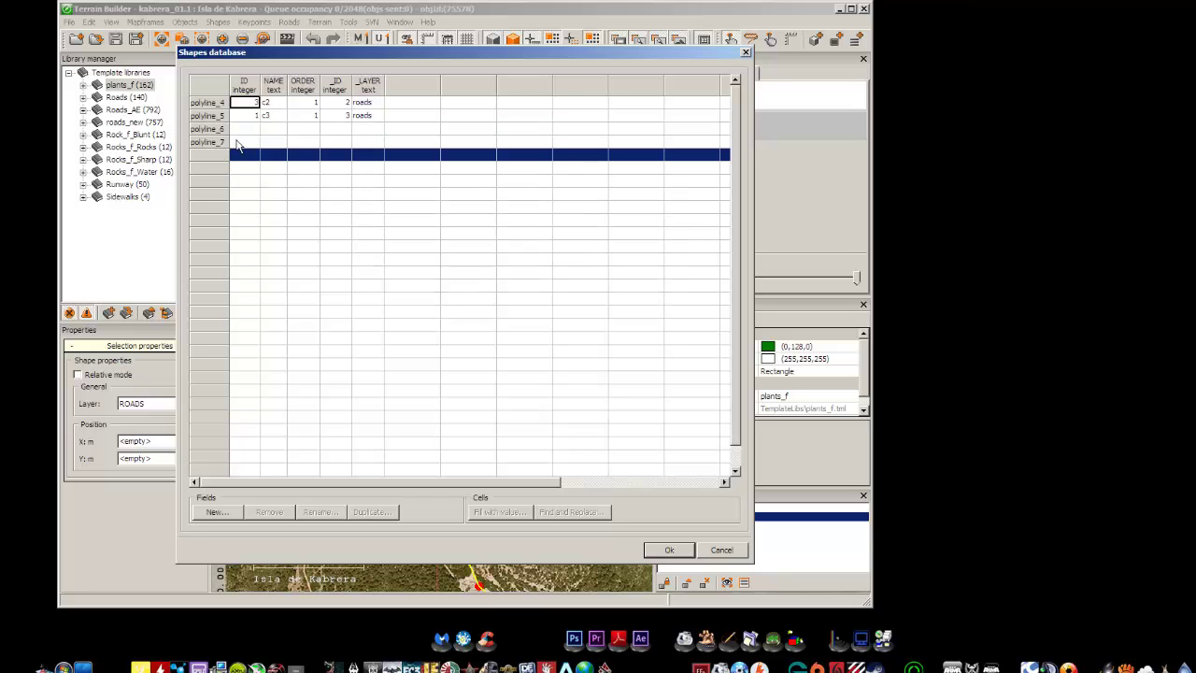
Step: Check the ID, NAME, ORDER and _ID fields of polyline_6 in the shapes database, and close the database
left_click(227, 134)
left_click(243, 134)
left_click(282, 134)
left_click(333, 133)
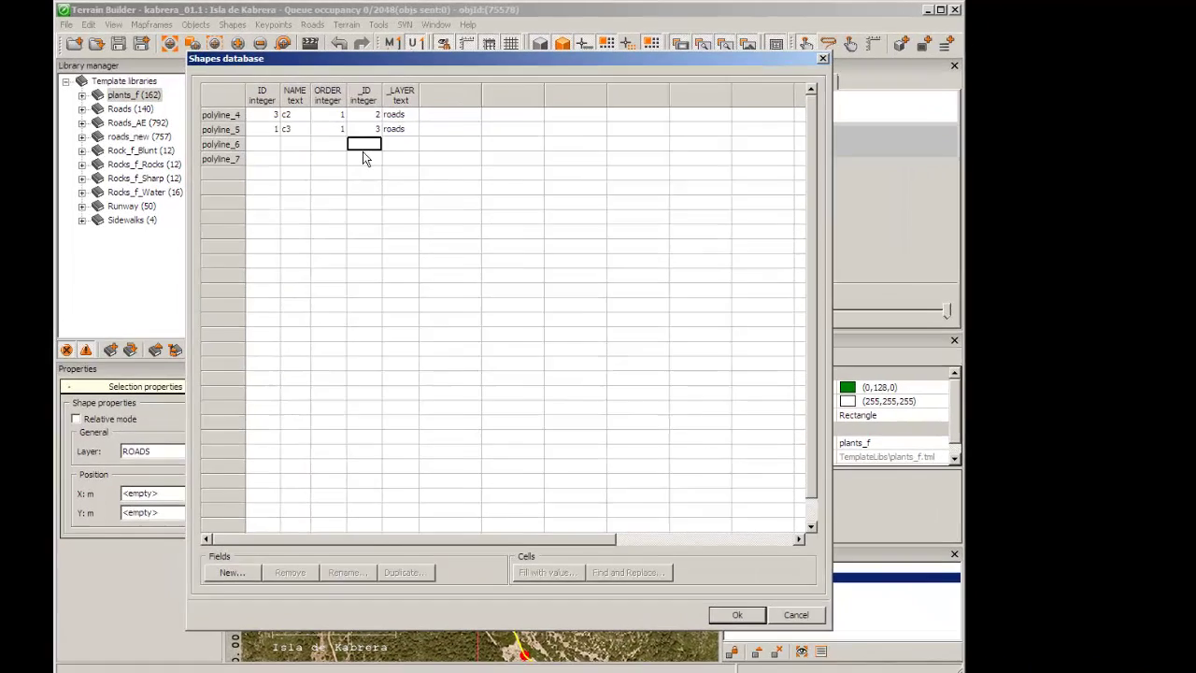
left_click(364, 149)
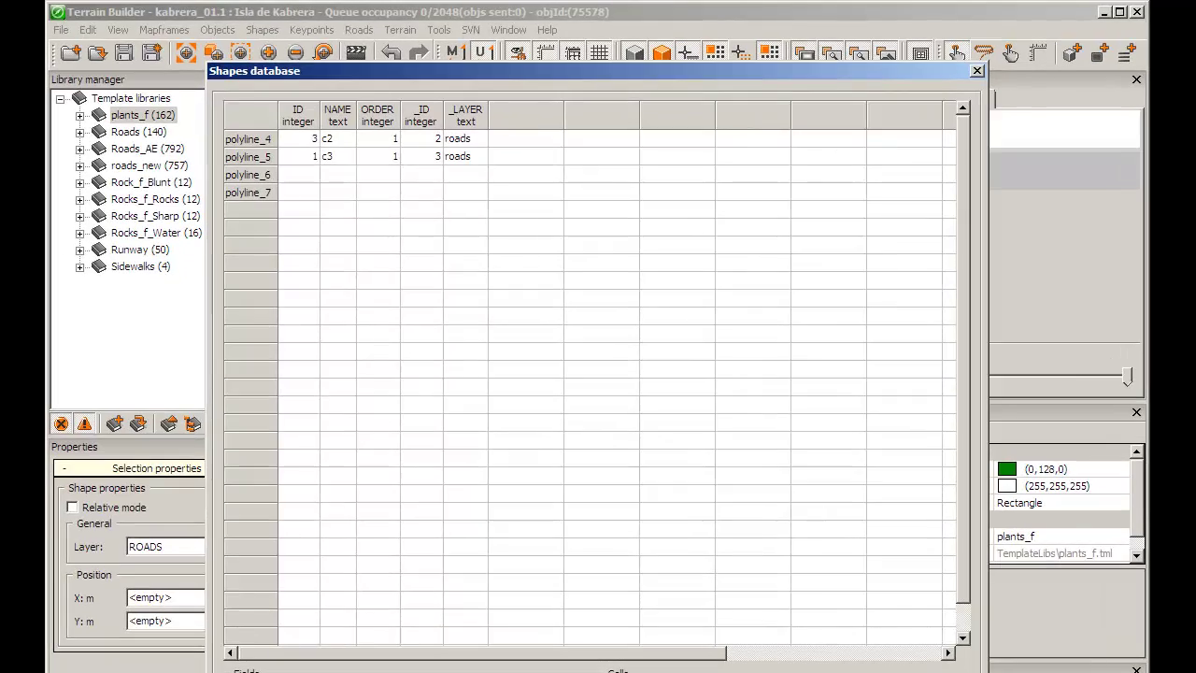
left_click(421, 174)
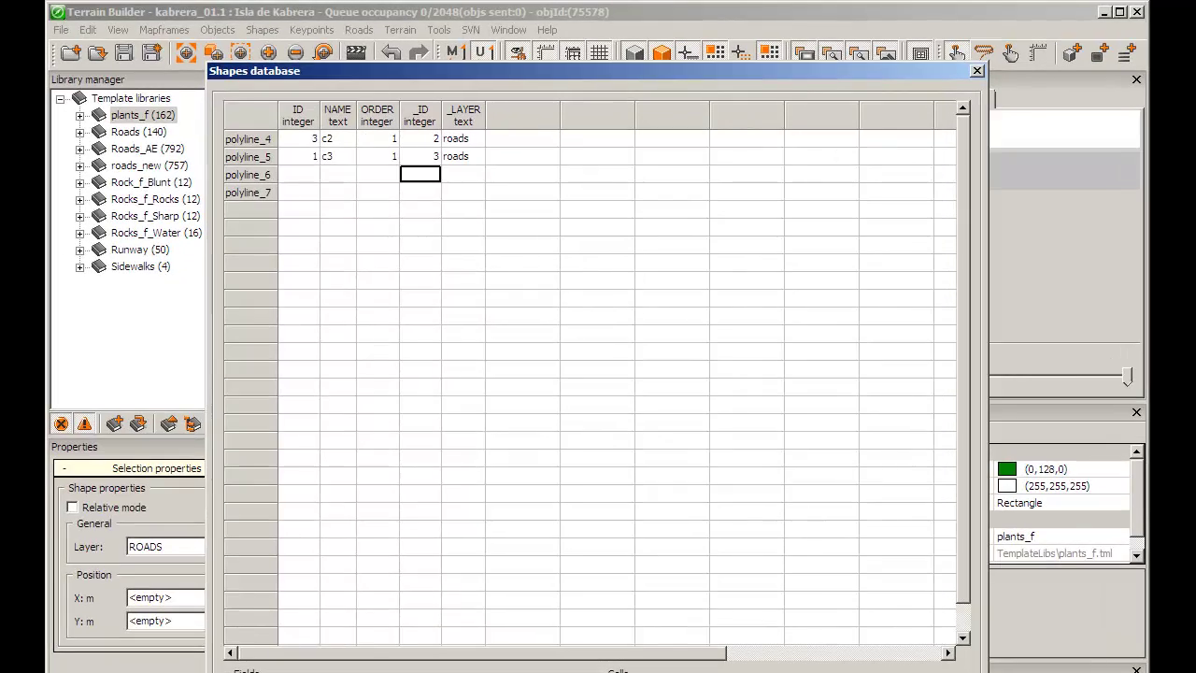
key("Escape")
Step: Review the shapes export settings, including the Document source and the roads.shp destination in isla_kabrera\data\roads, and cancel the export
scroll(740, 555, "down", 1)
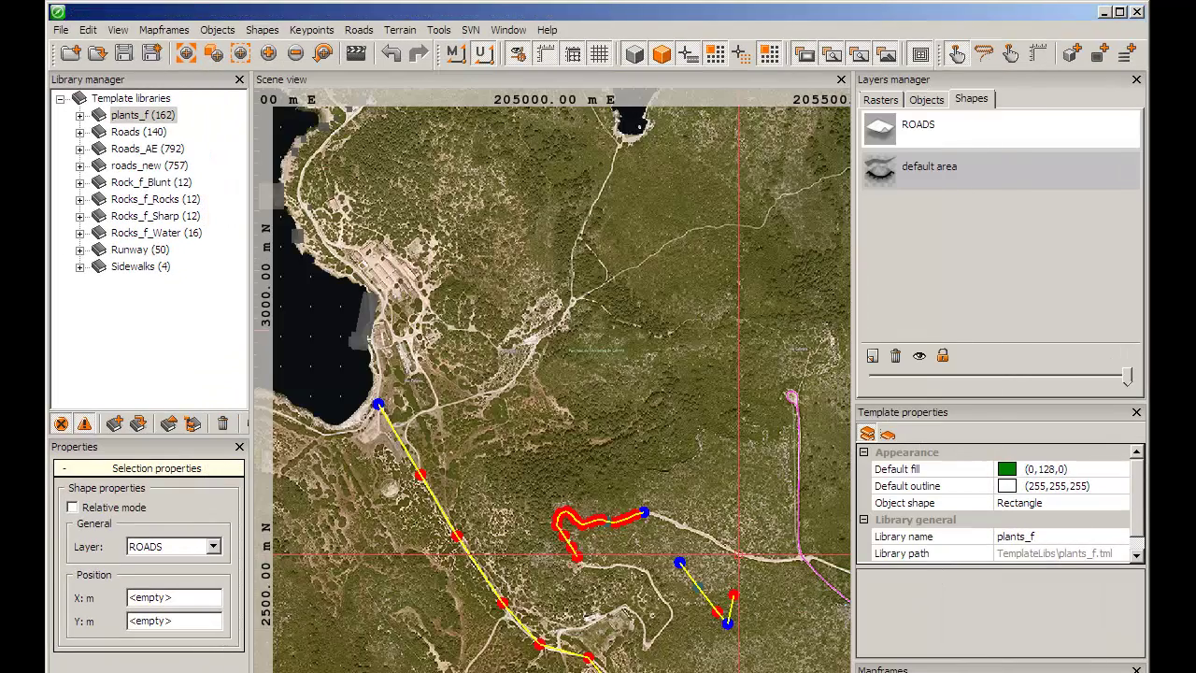
scroll(739, 556, "up", 1)
left_click(61, 29)
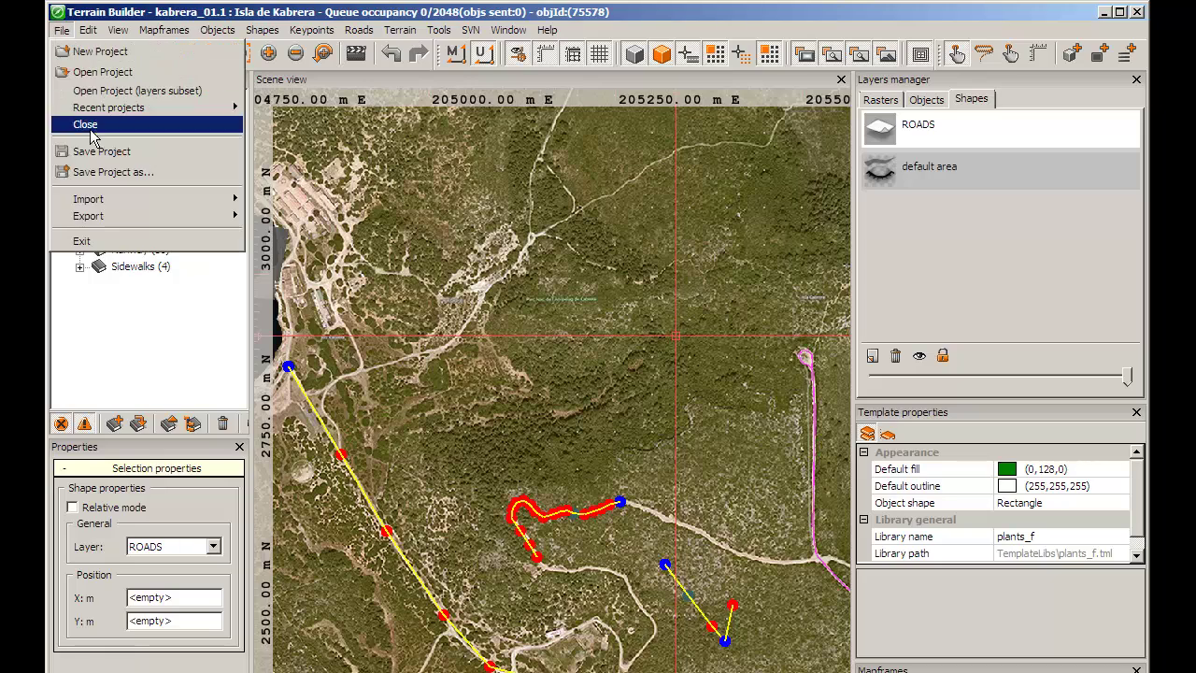
mouse_move(100, 220)
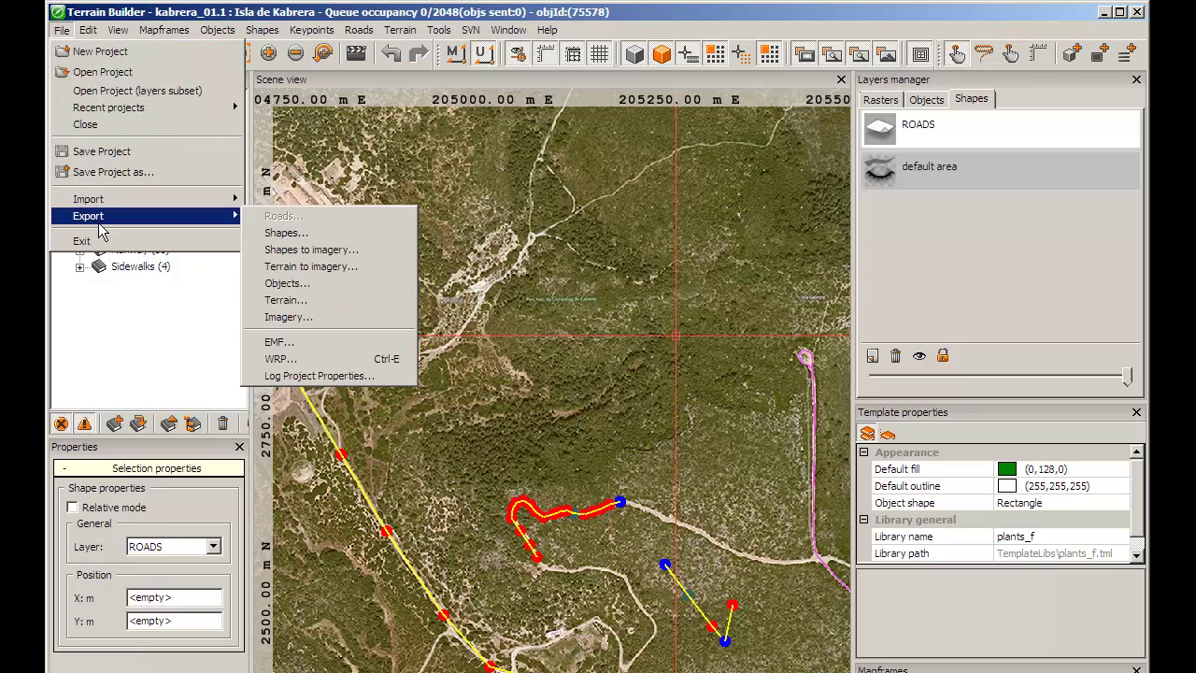
left_click(273, 237)
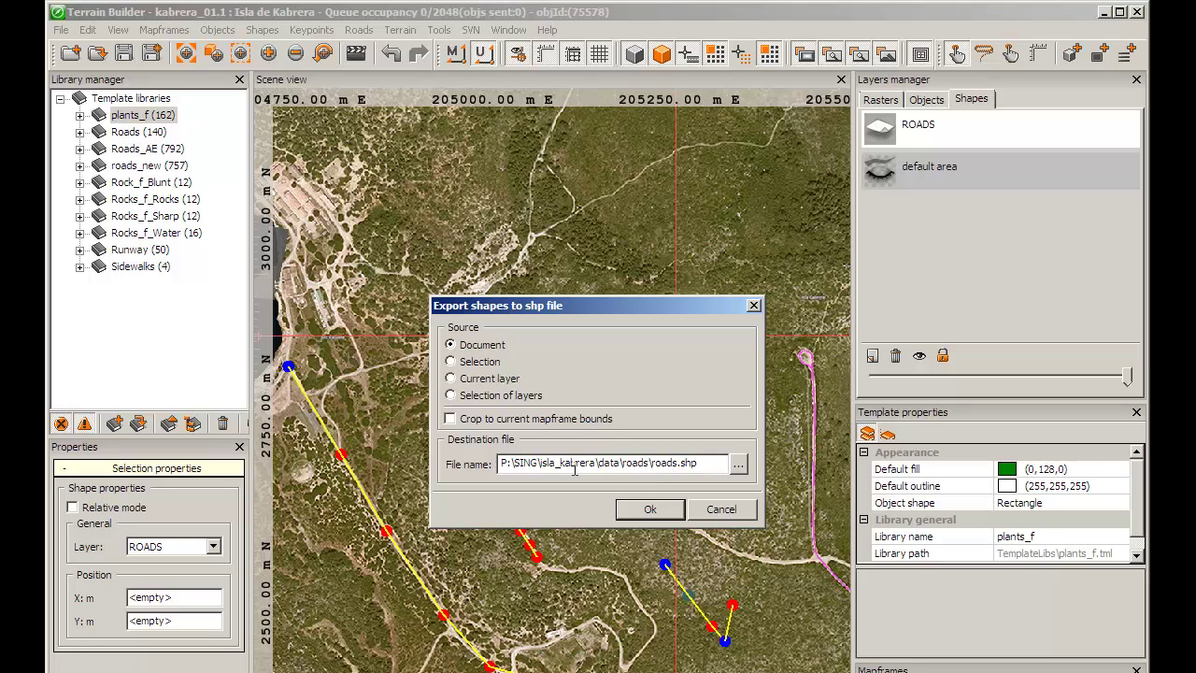
left_click(720, 509)
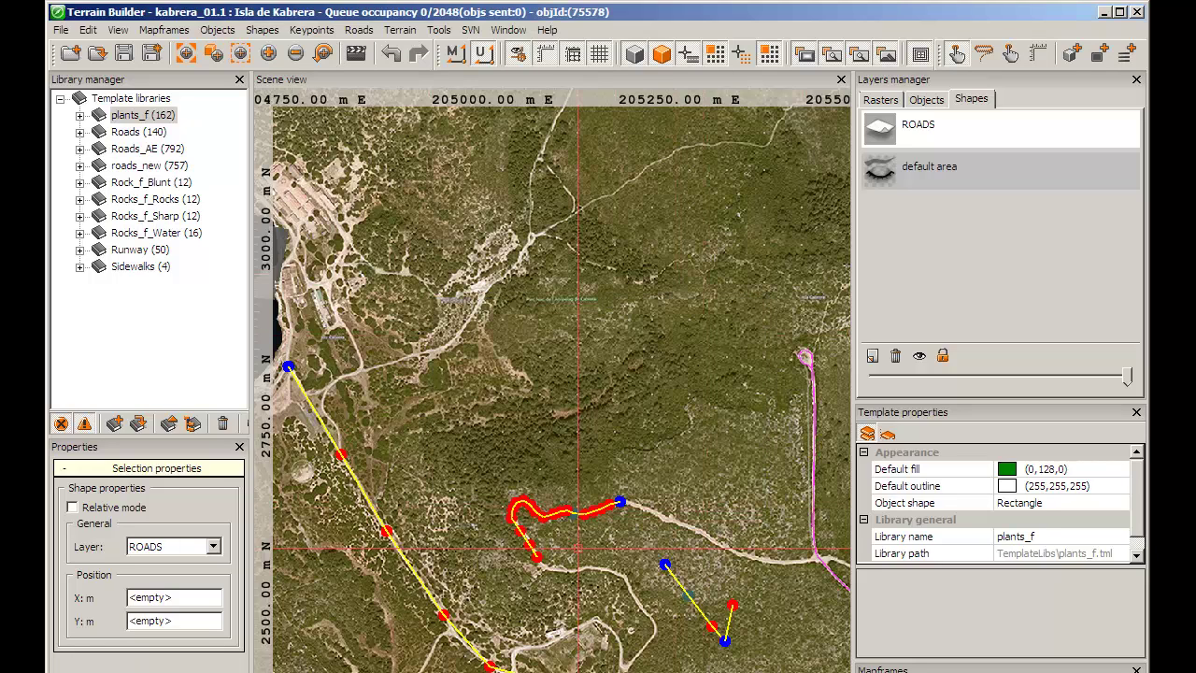
Step: Start a WRP export named cab in the isla_kabrera folder, and decline replacing the existing cab.wrp
left_click(60, 29)
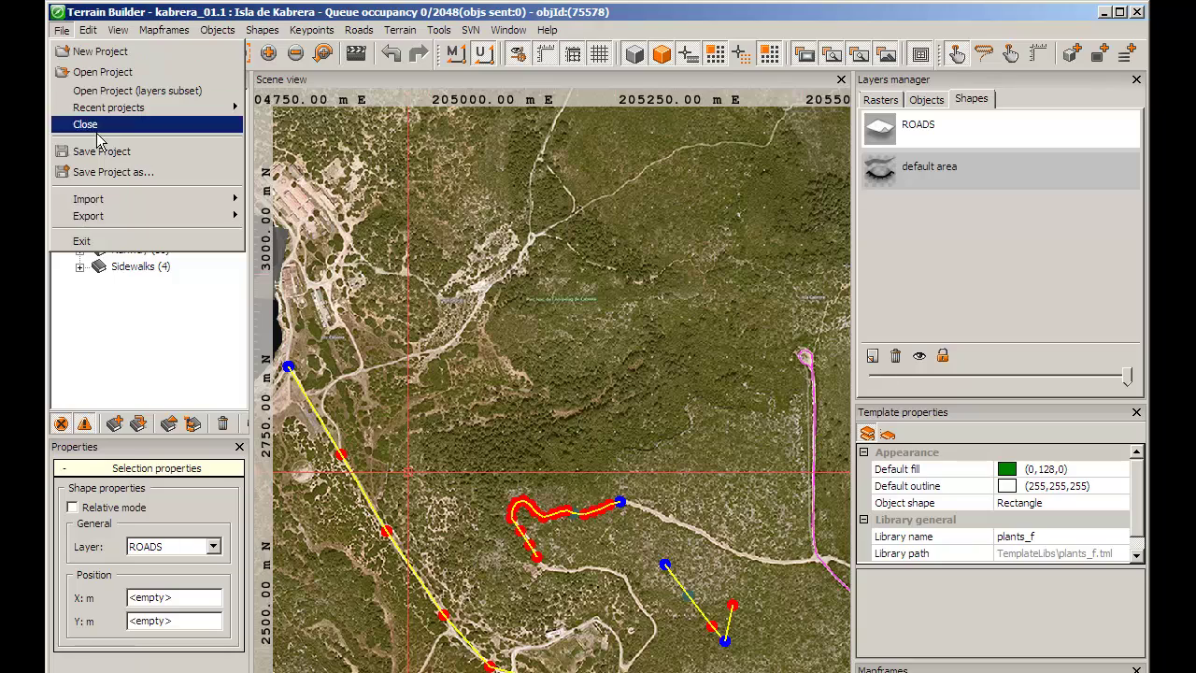
mouse_move(107, 222)
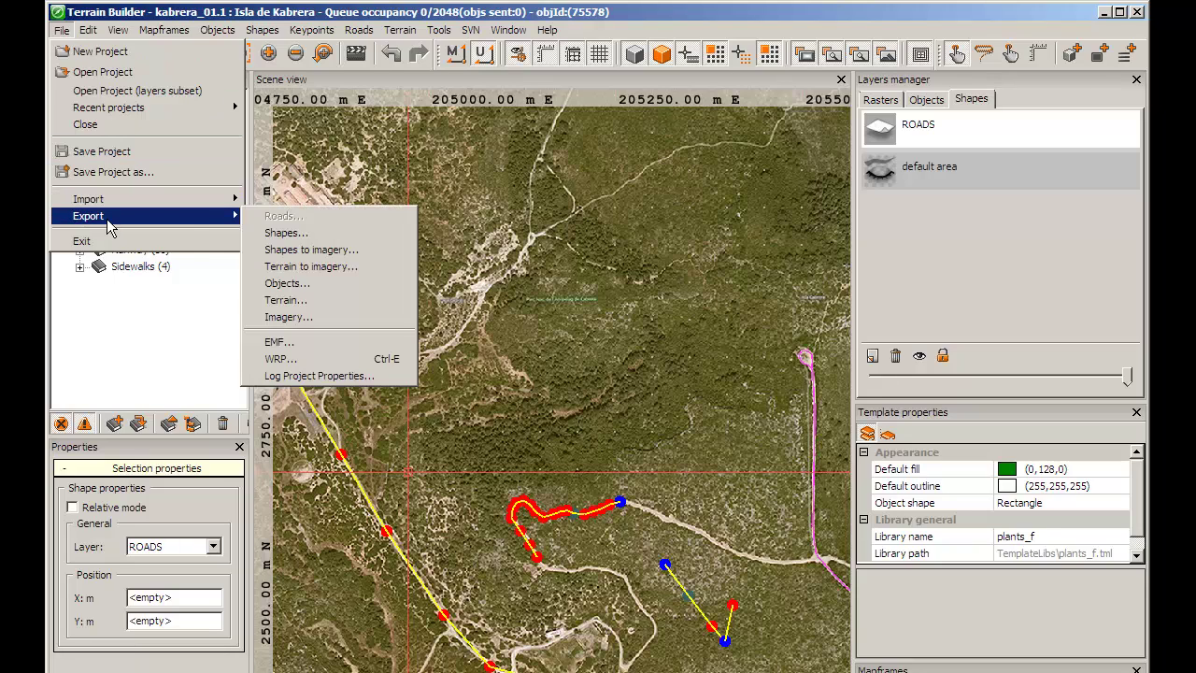
left_click(301, 366)
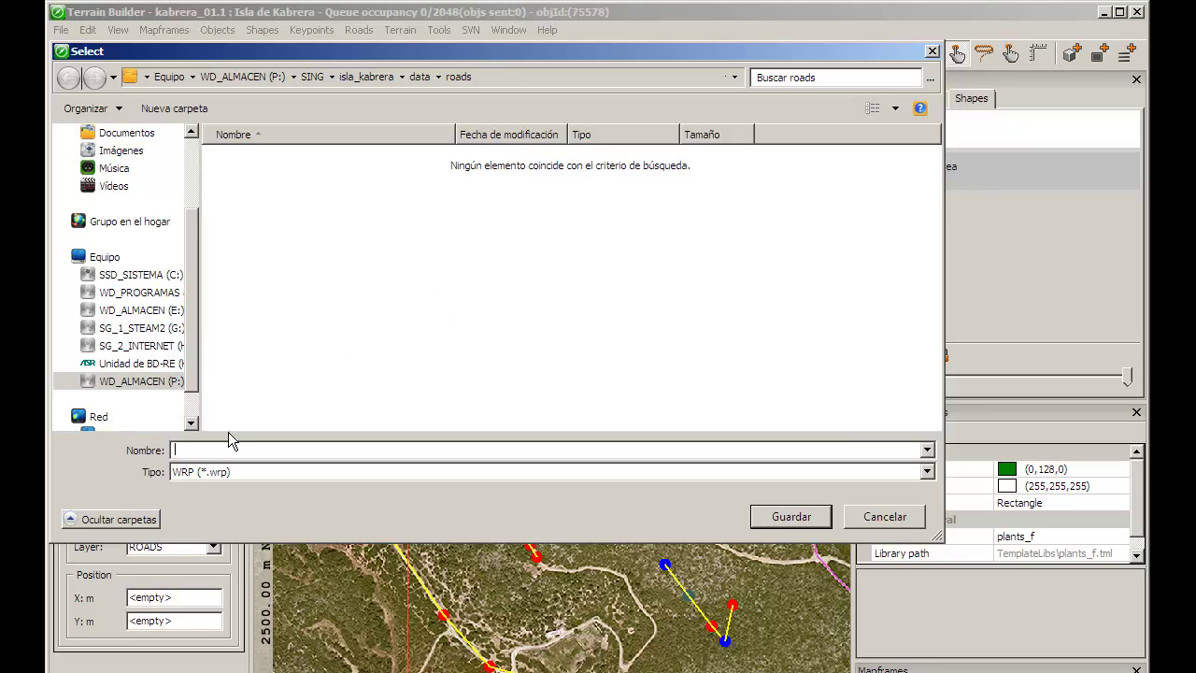
type("cab")
left_click(366, 77)
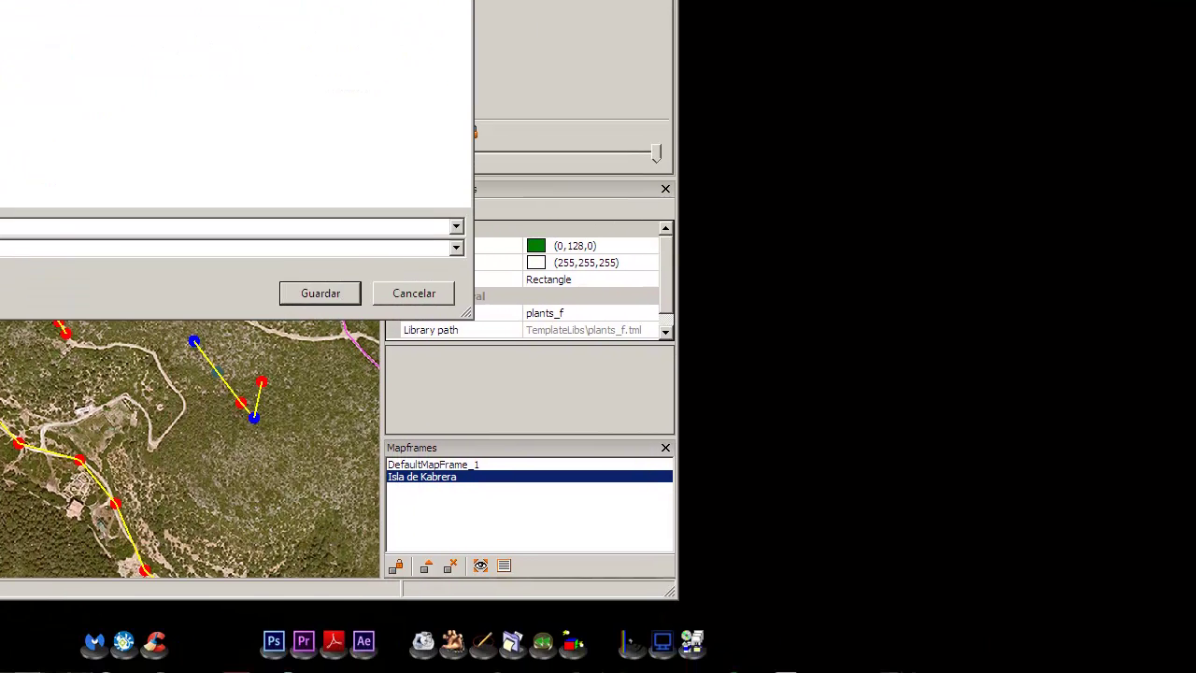
left_click(320, 293)
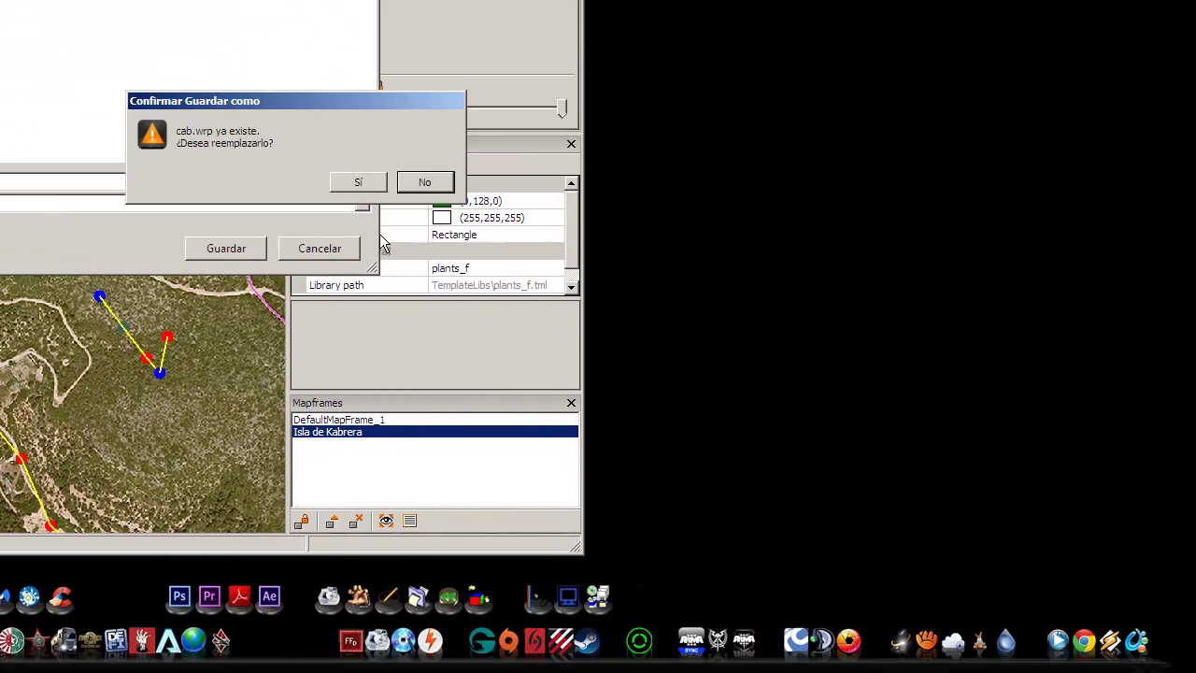
left_click(444, 236)
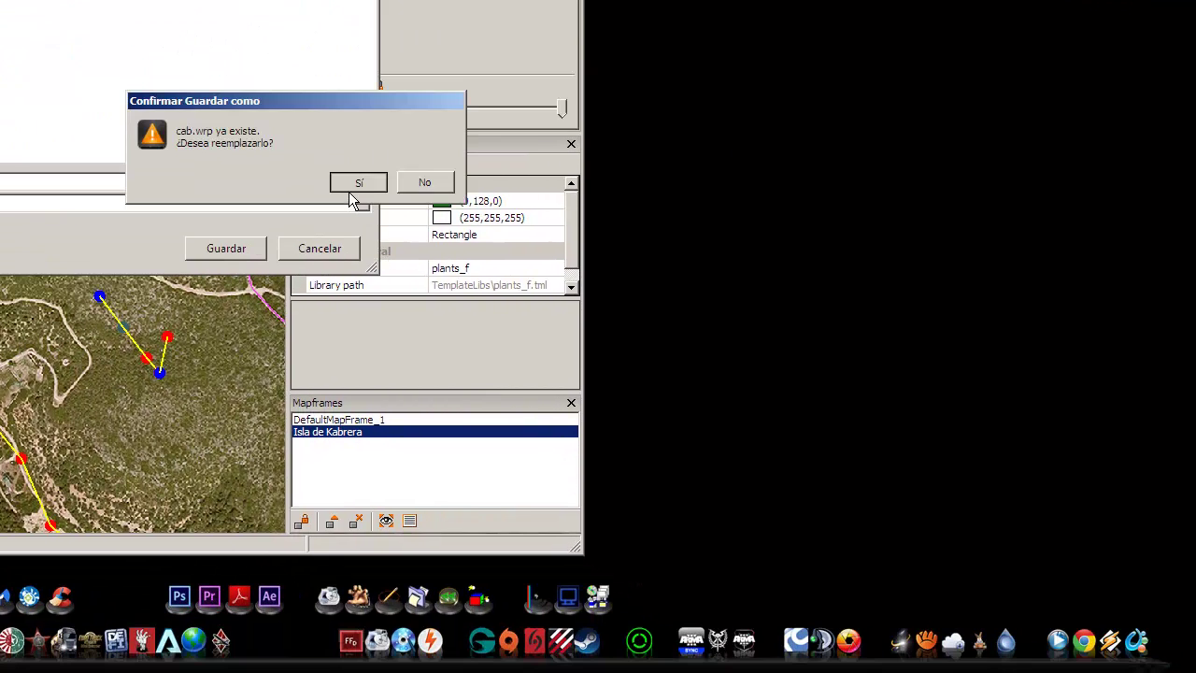
left_click(425, 183)
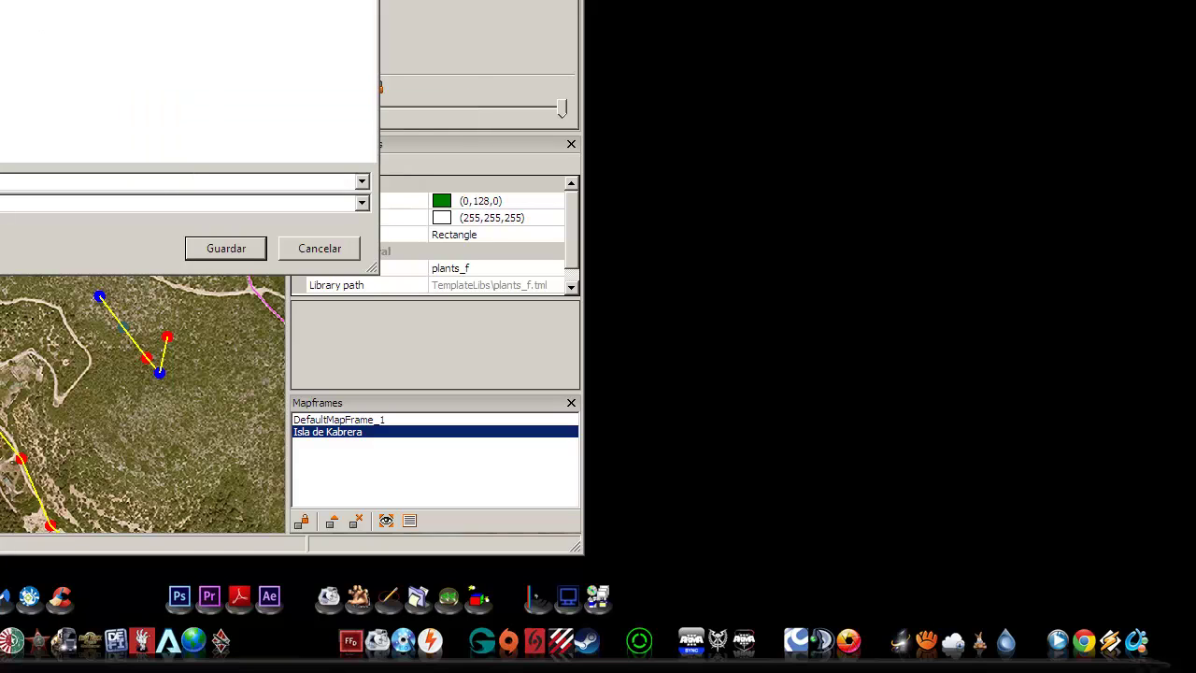
Step: Try to copy cab.wrp from the isla_kabrera folder onto the desktop
right_click_drag(187, 103, 966, 58)
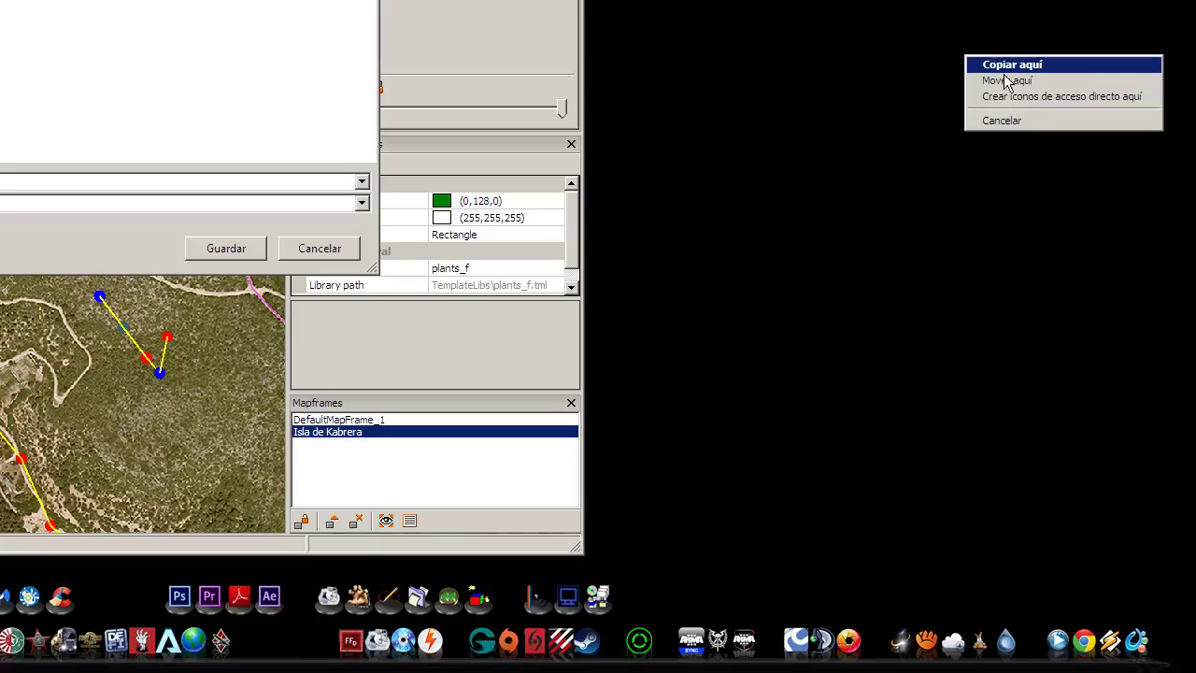
left_click(1004, 83)
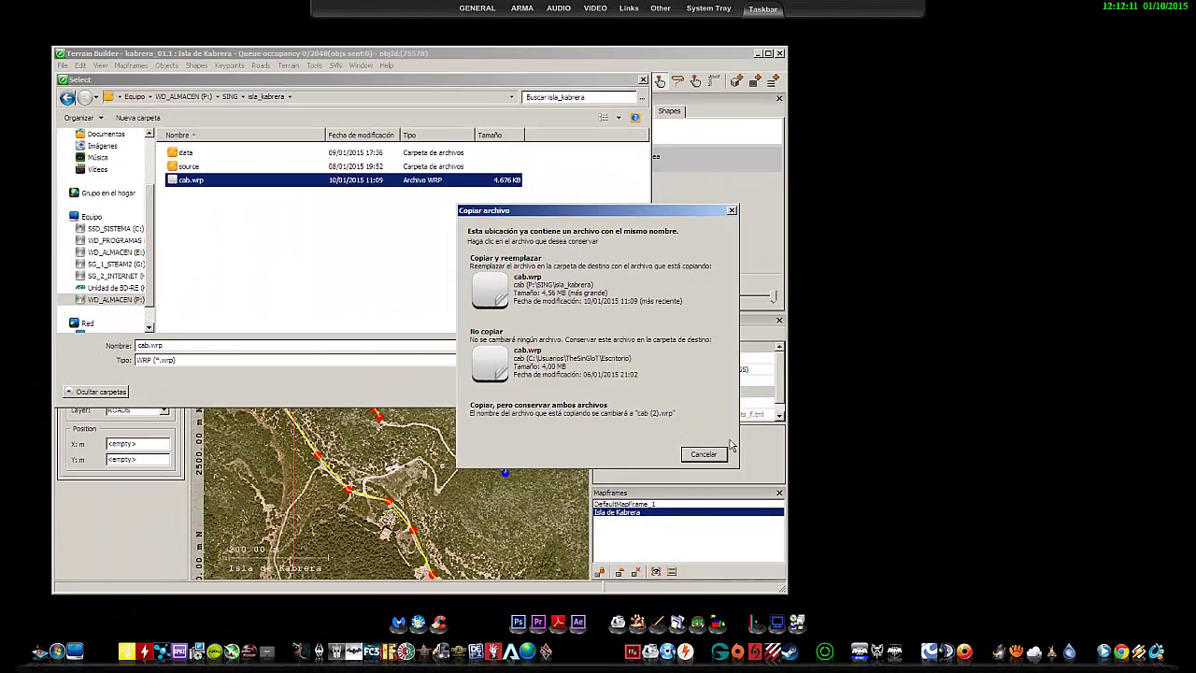
left_click(704, 454)
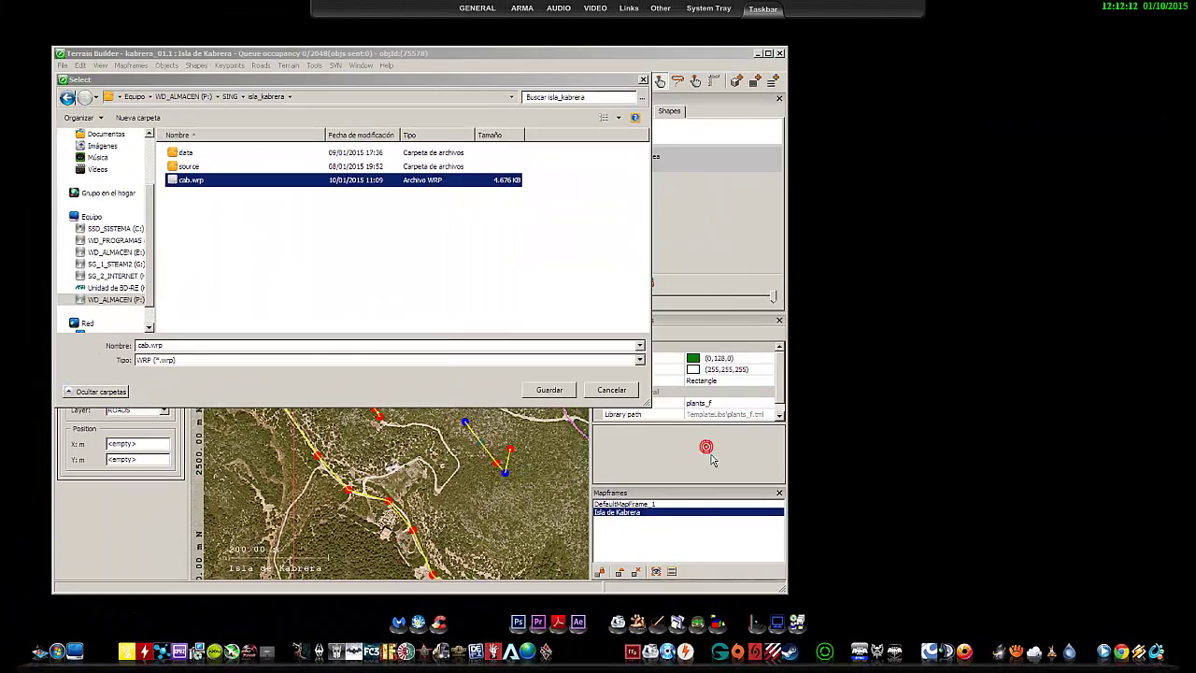
Step: Rename cab.wrp in the isla_kabrera folder as cab_copia2.wrp and move it to the desktop
left_click(195, 183)
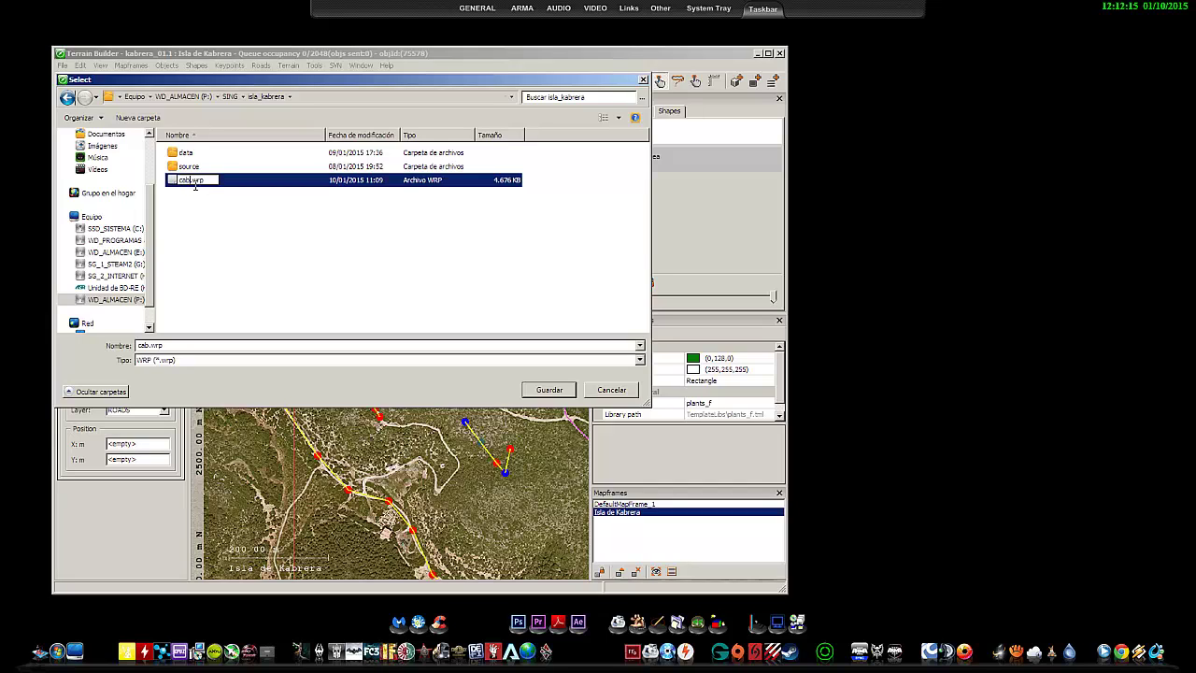
type("_copia2")
left_click(211, 224)
right_click_drag(202, 185, 1021, 286)
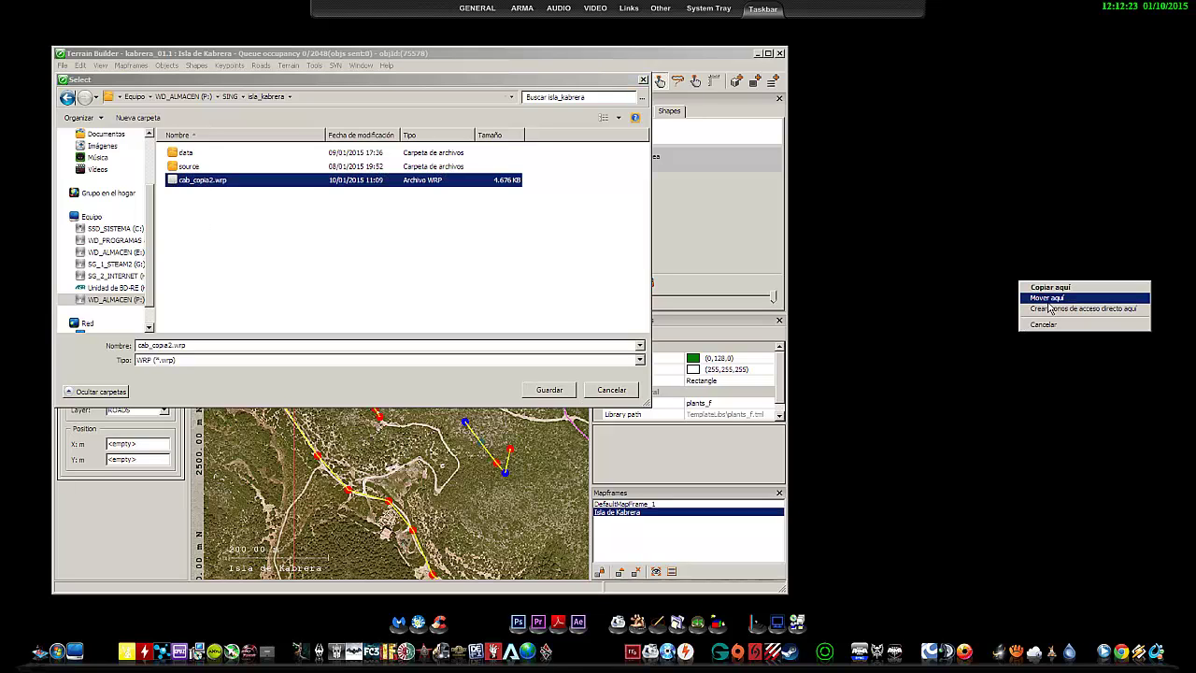
left_click(1048, 299)
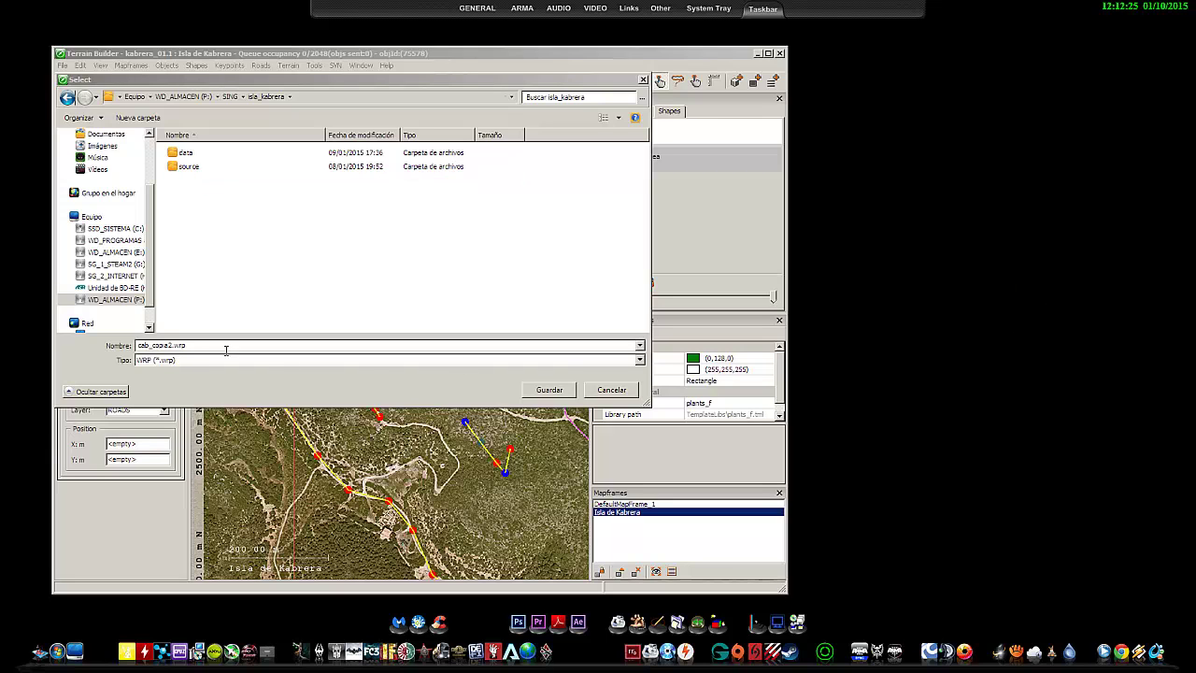
Step: Export the WRP as cab.wrp in the isla_kabrera folder, and dismiss the export report
left_click(178, 347)
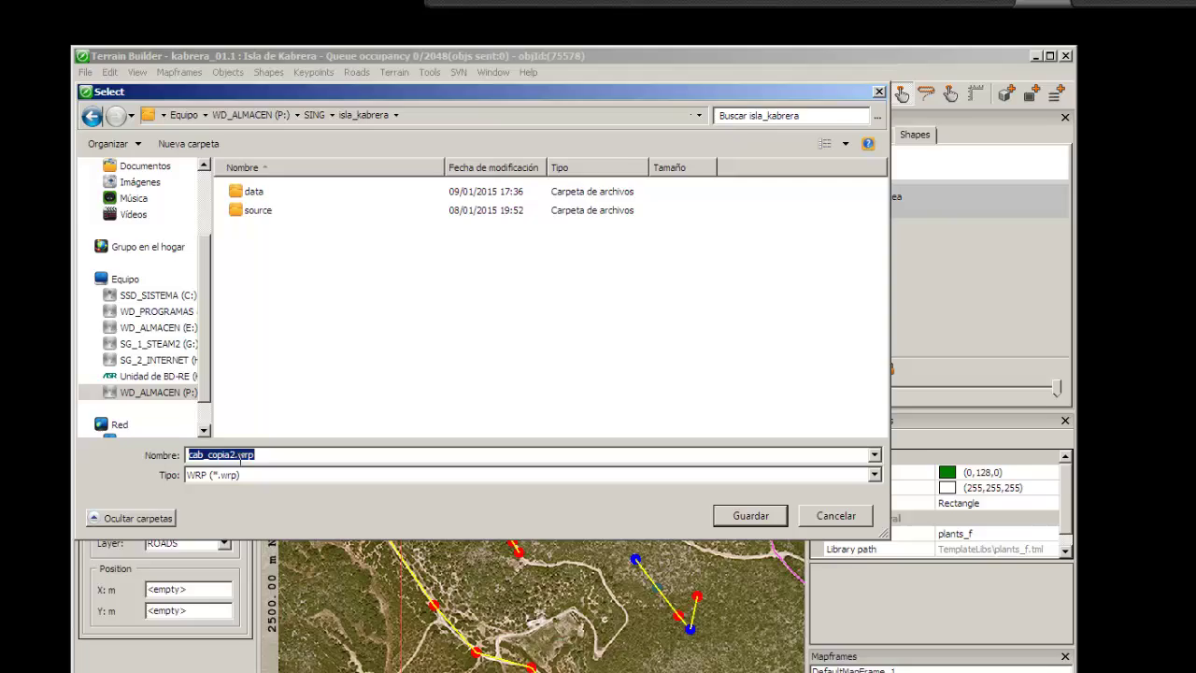
left_click(168, 344)
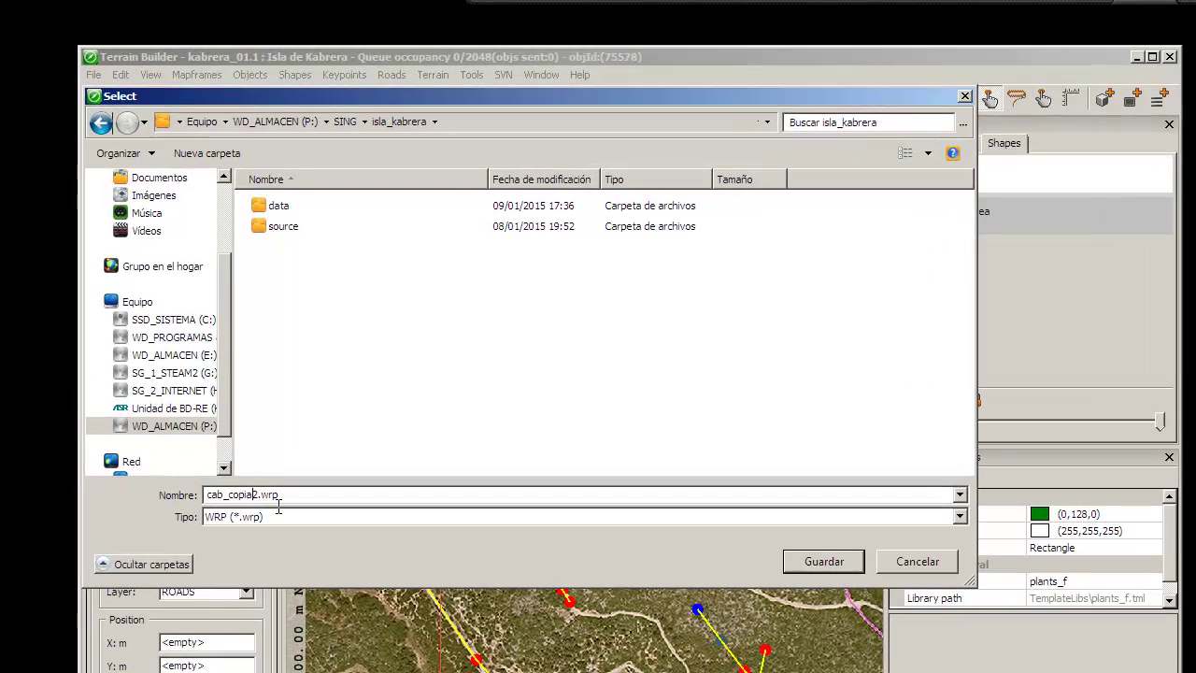
key("BackSpace")
key("BackSpace")
key("BackSpace")
key("BackSpace")
key("BackSpace")
key("BackSpace")
key("BackSpace")
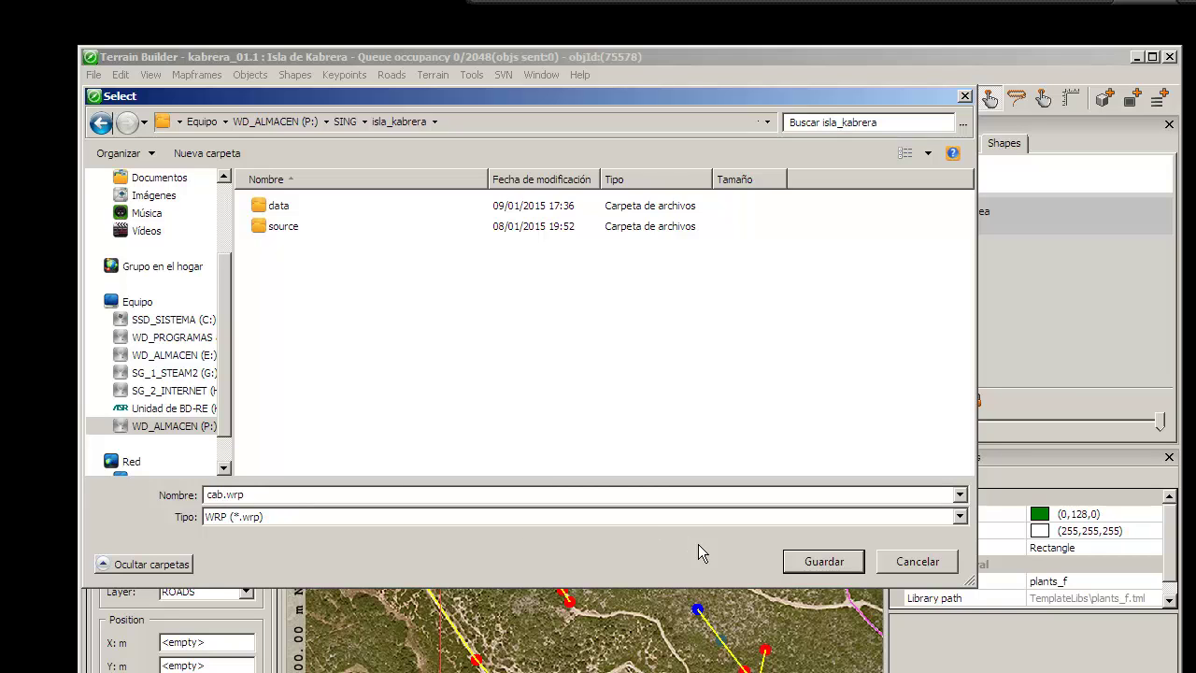
left_click(818, 565)
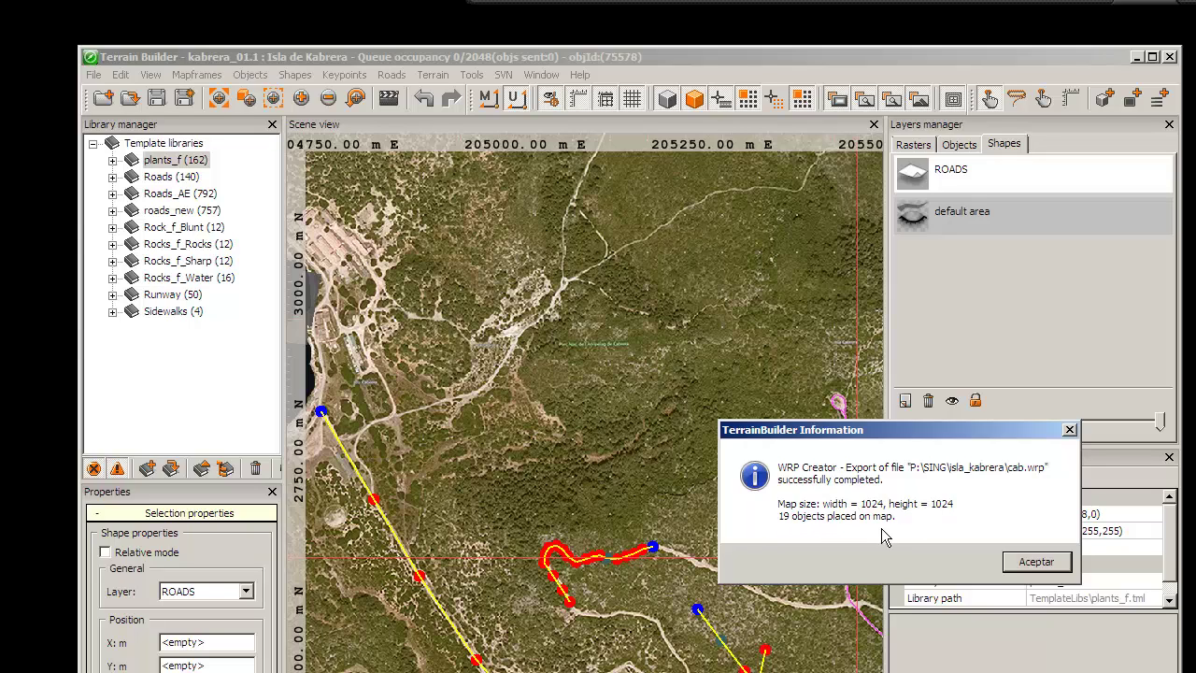
left_click(167, 177)
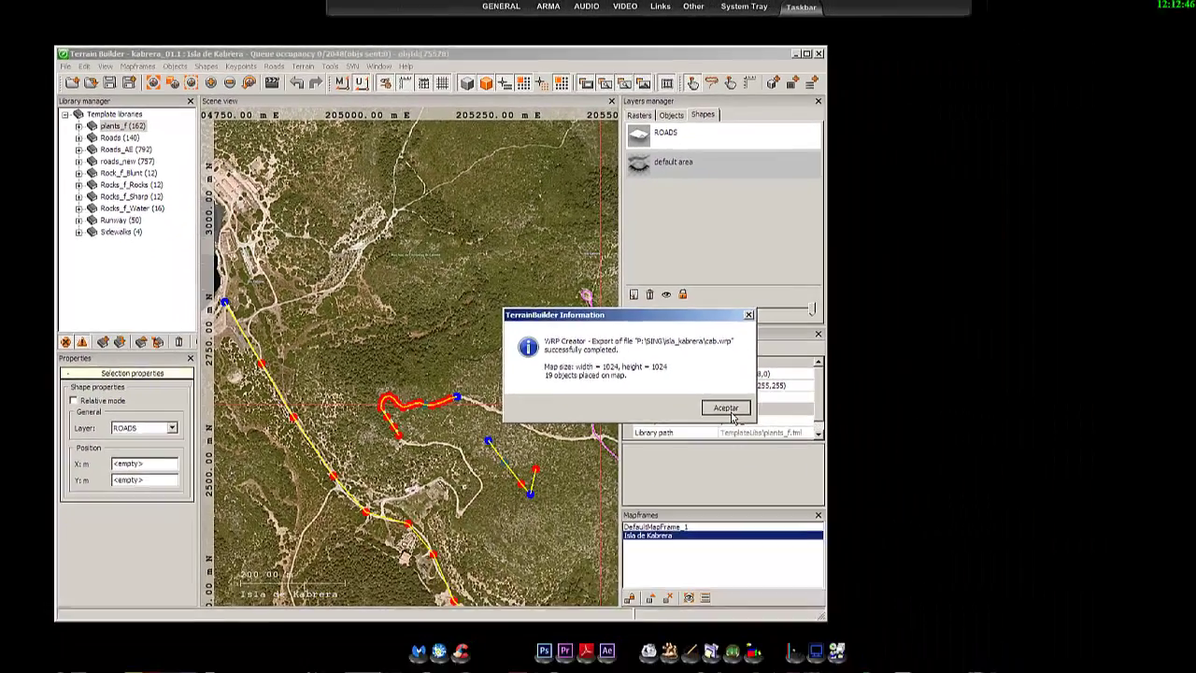
left_click(1041, 565)
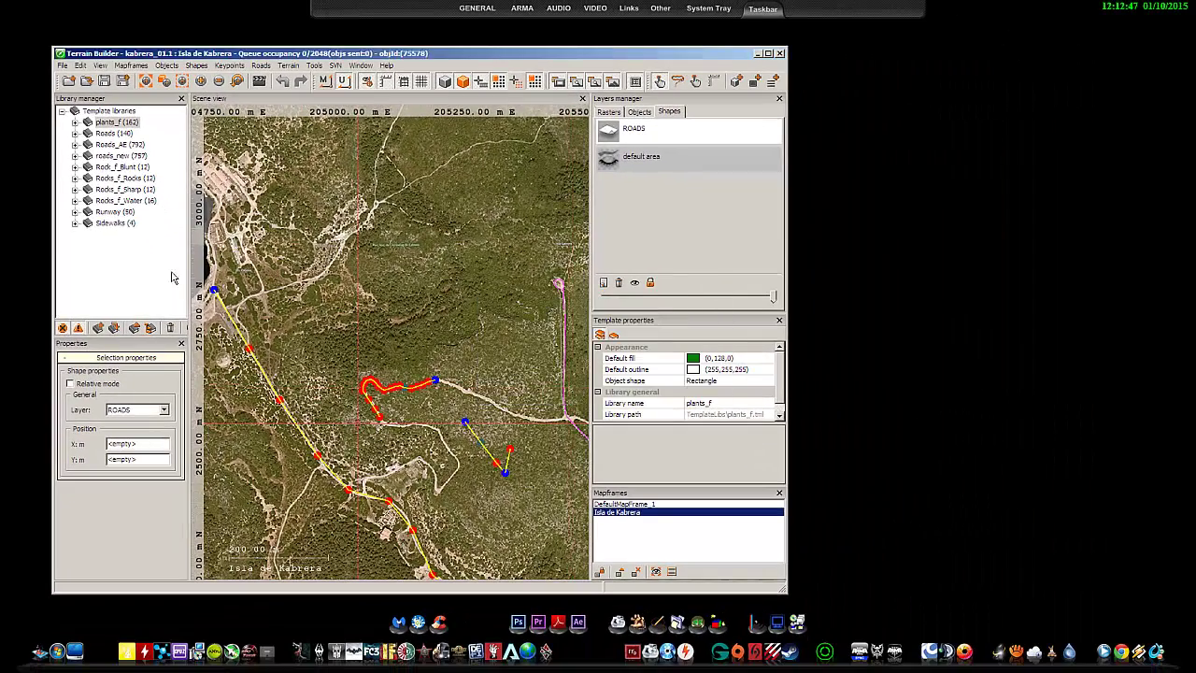
Step: Show all objects of the plants_f library, and export the WRP again, replacing the existing cab.wrp
right_click(114, 122)
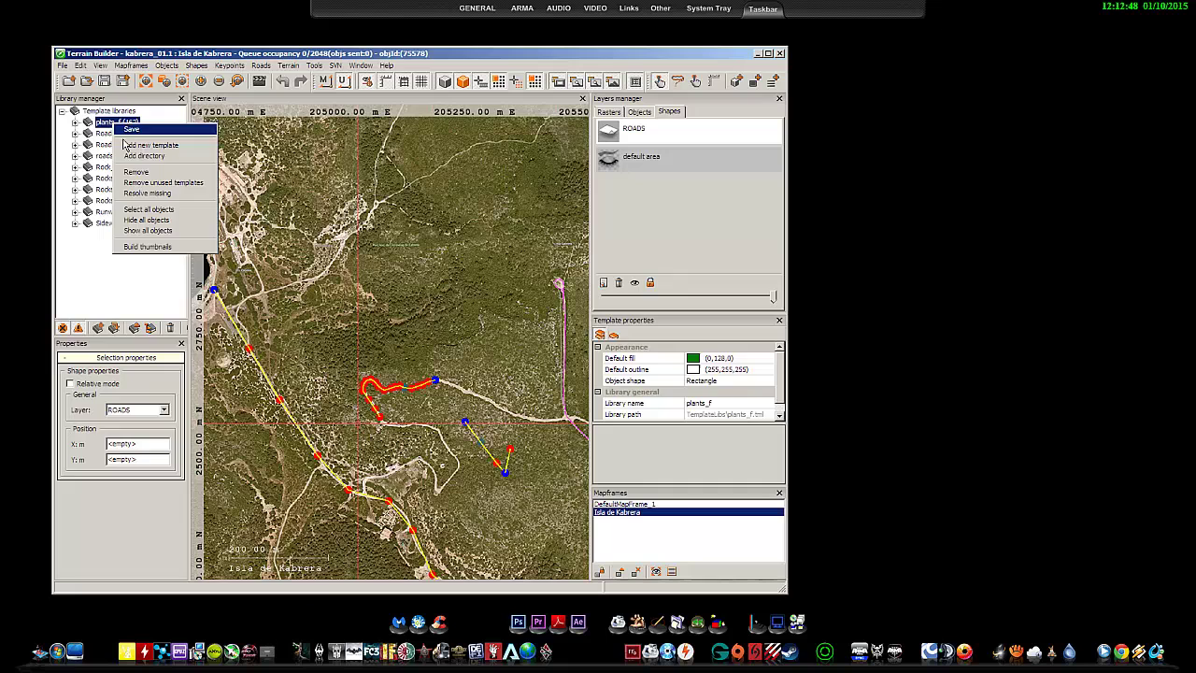
left_click(141, 232)
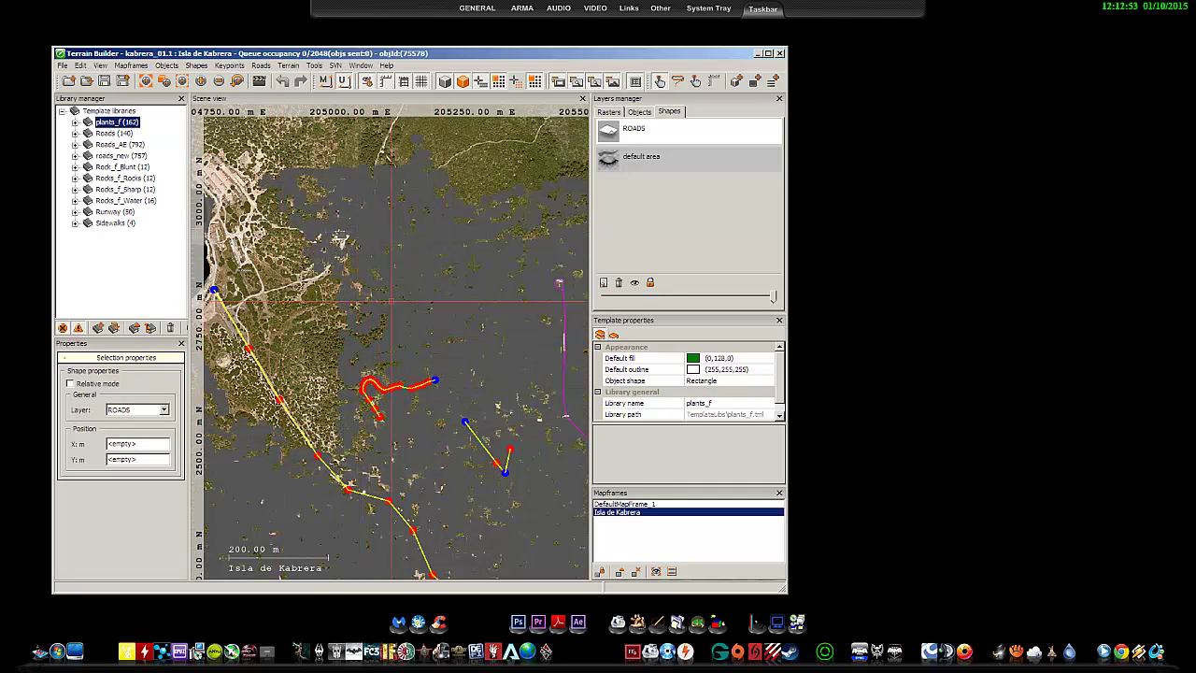
left_click(63, 65)
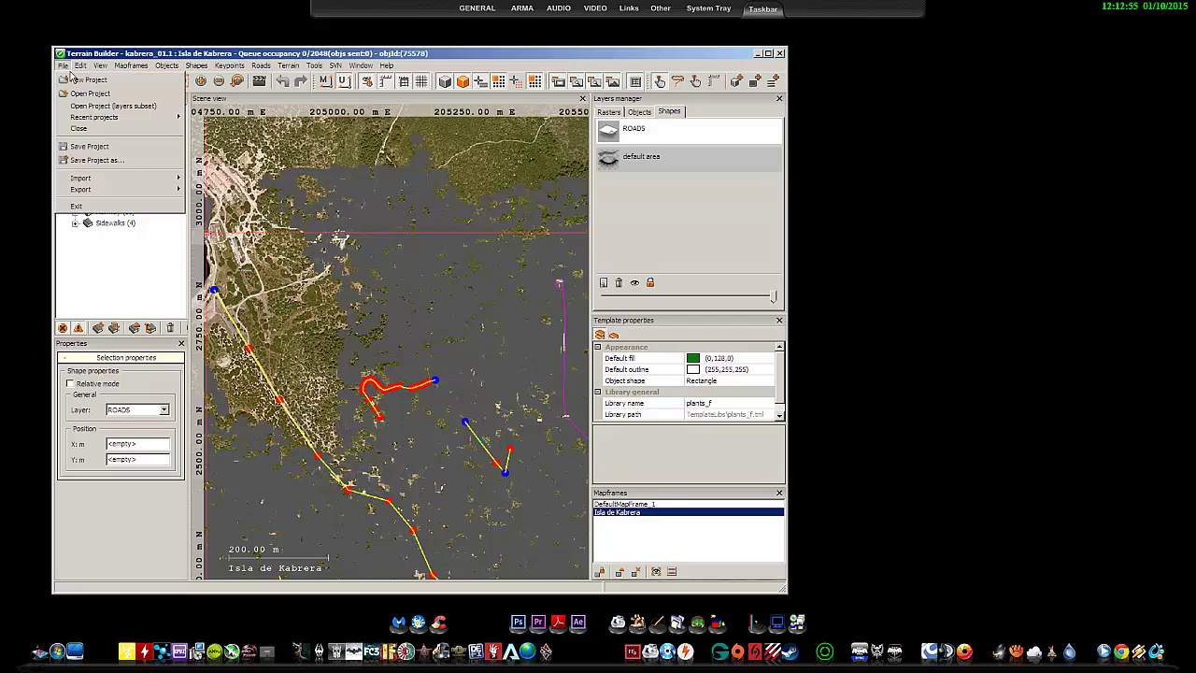
mouse_move(92, 192)
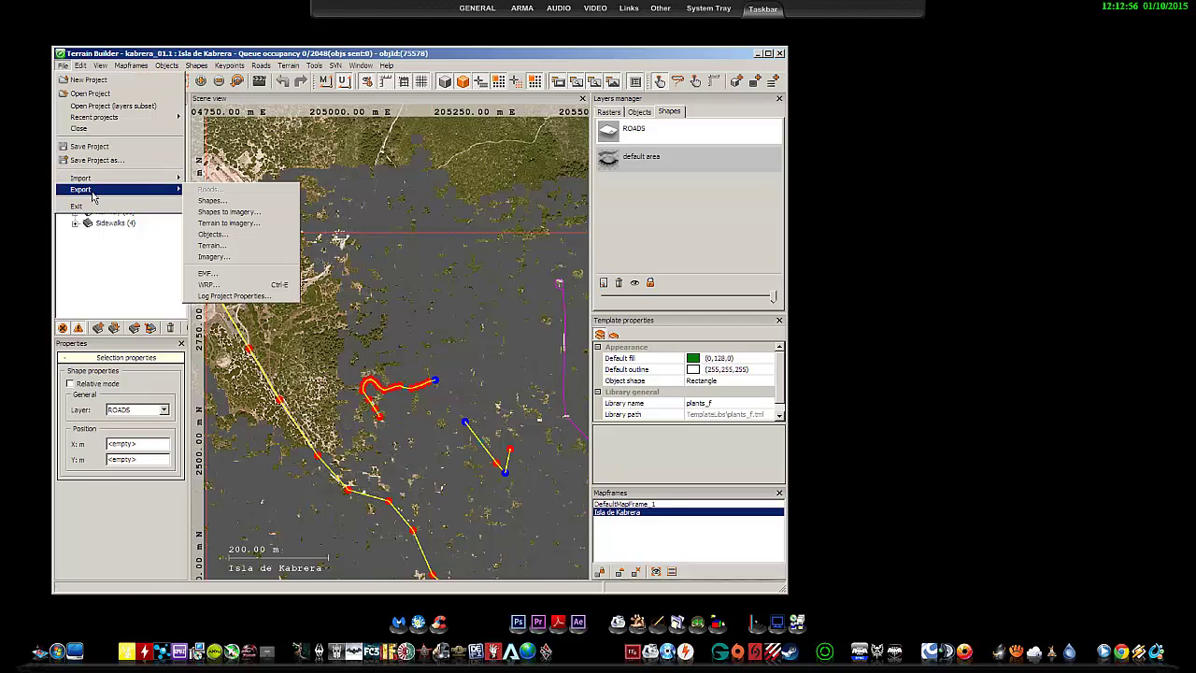
left_click(207, 284)
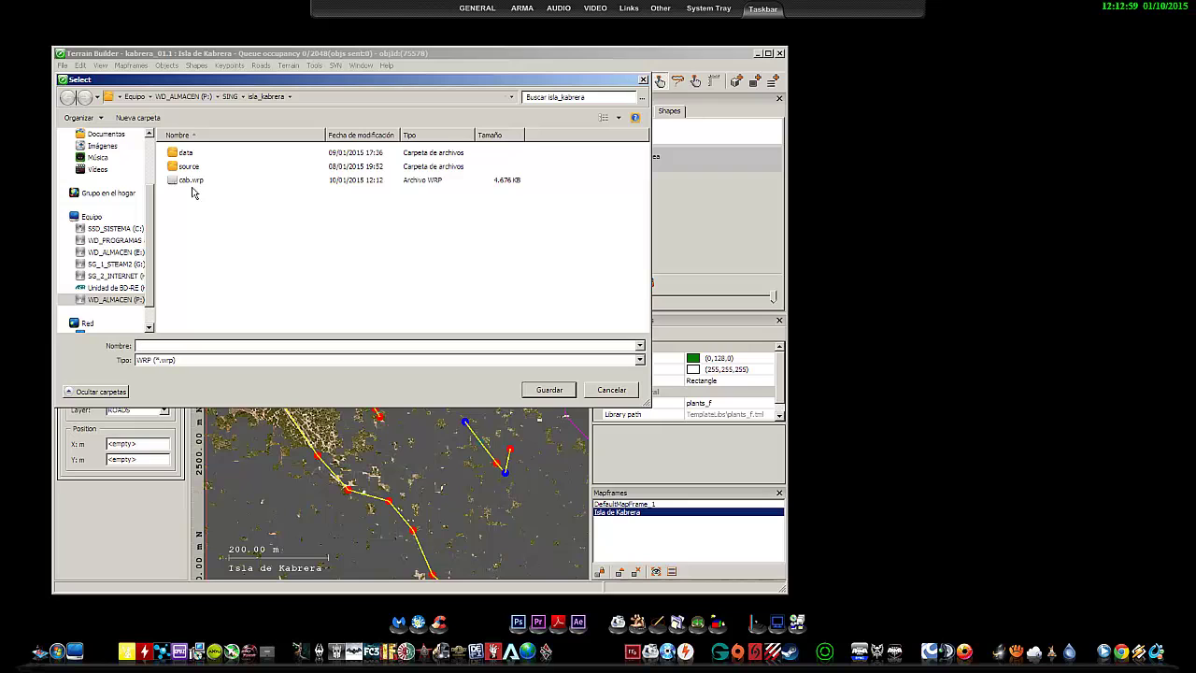
double_click(191, 181)
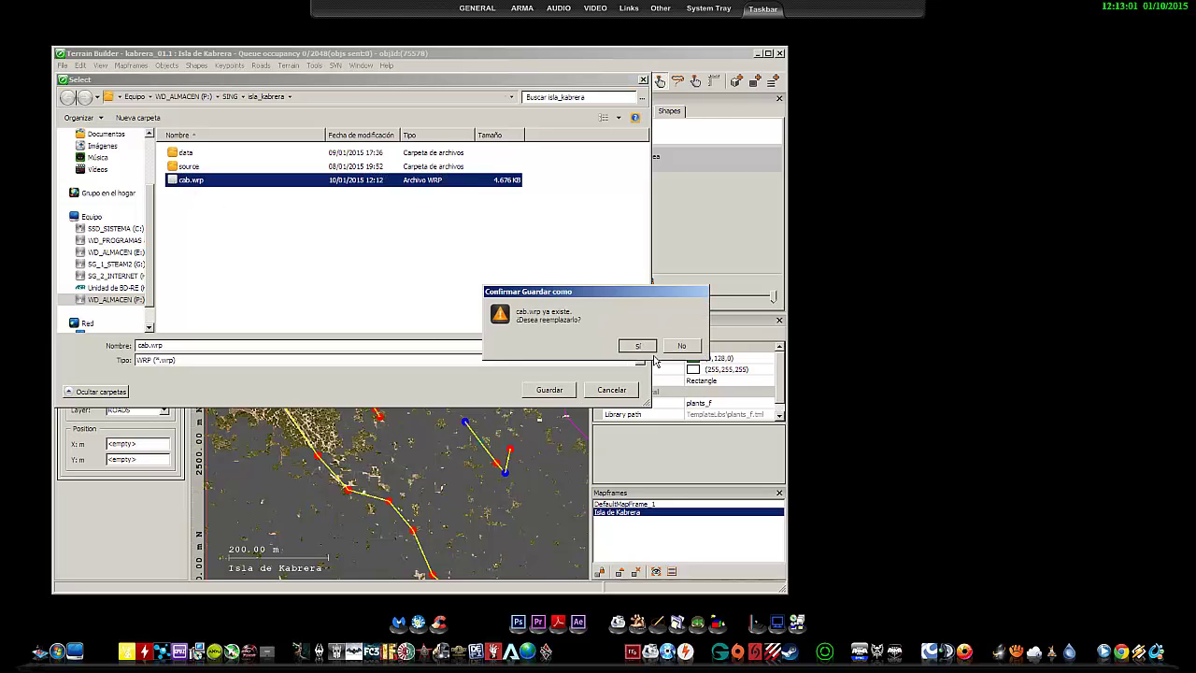
left_click(637, 346)
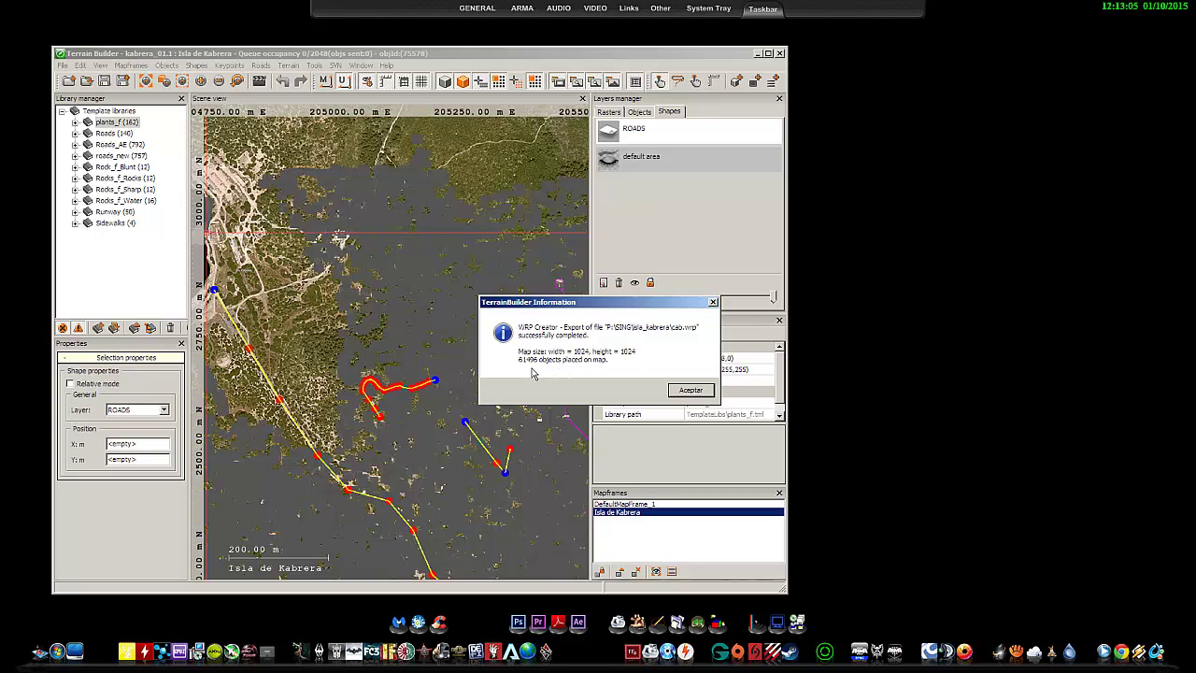
left_click(688, 391)
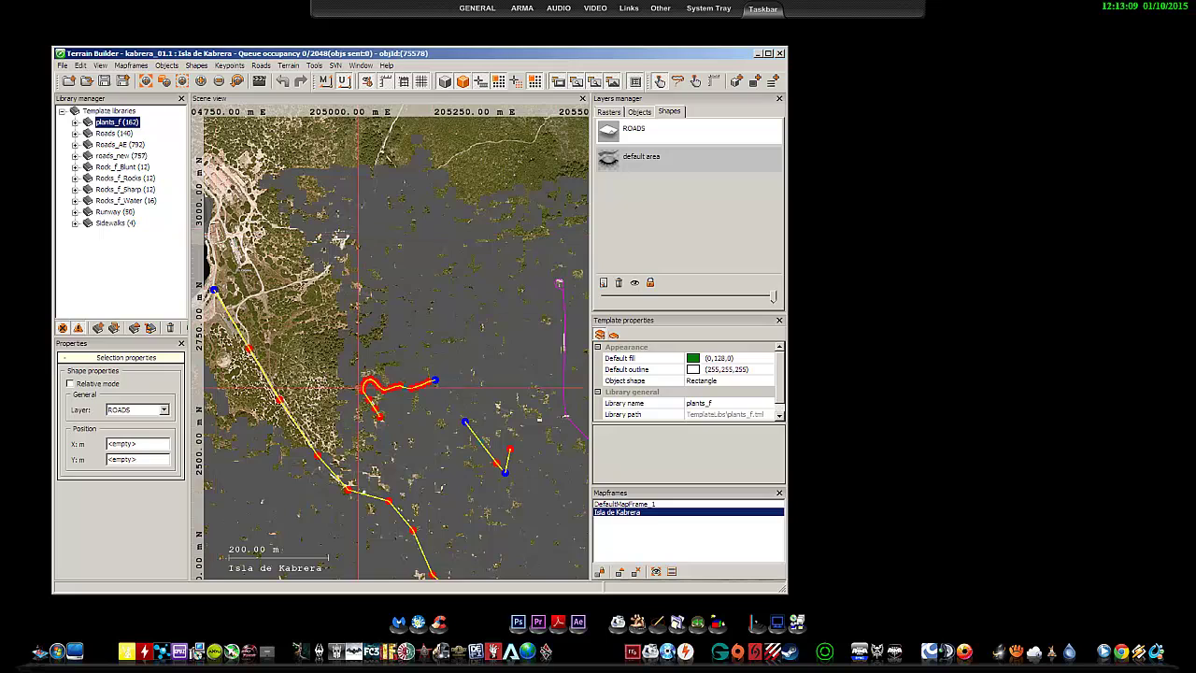
Step: Minimize Terrain Builder and open config.cpp from the SING\isla_kabrera folder in Notepad++
left_click(420, 430)
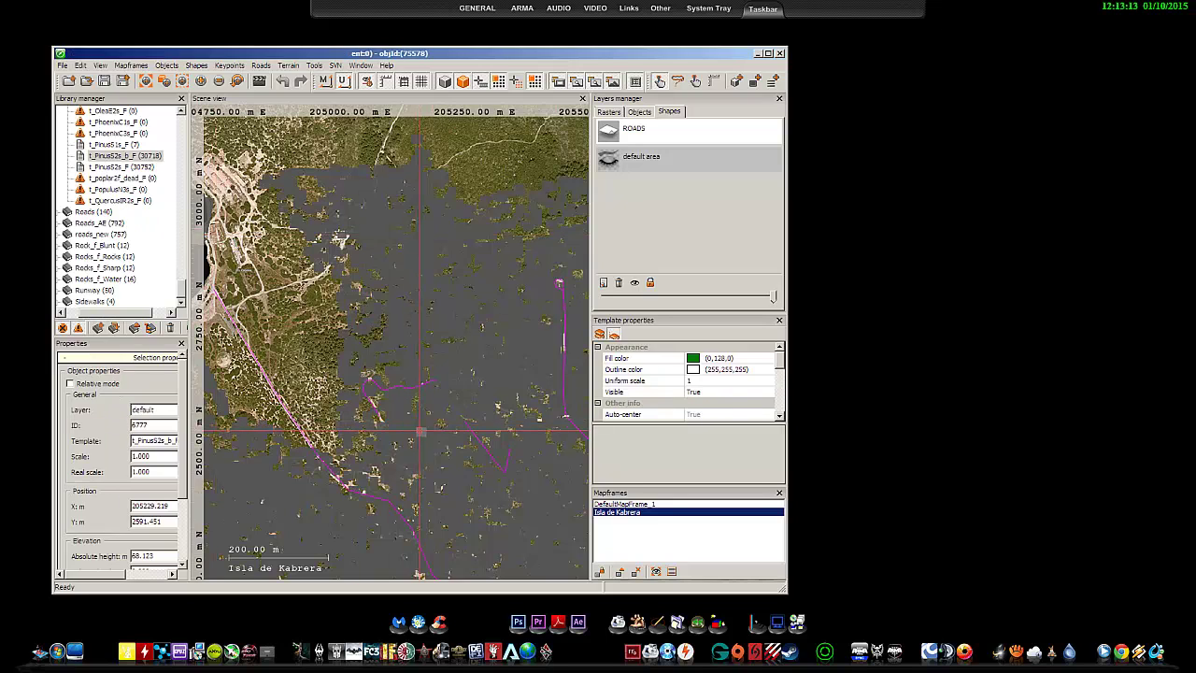
left_click(758, 53)
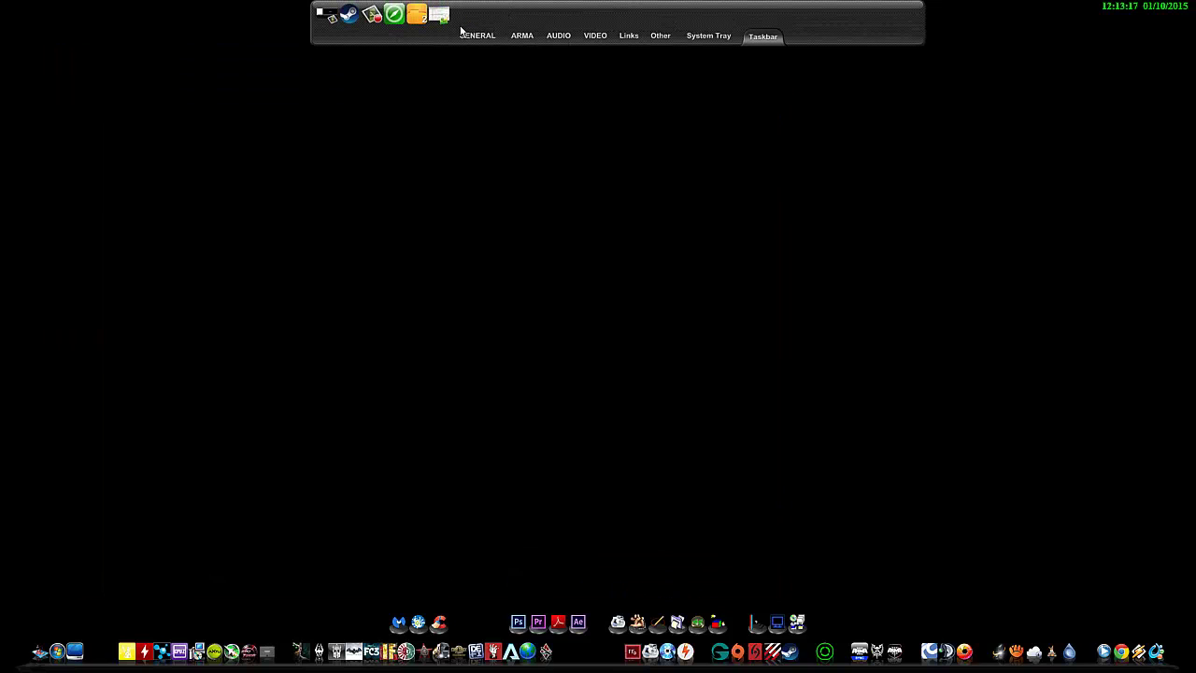
left_click(520, 41)
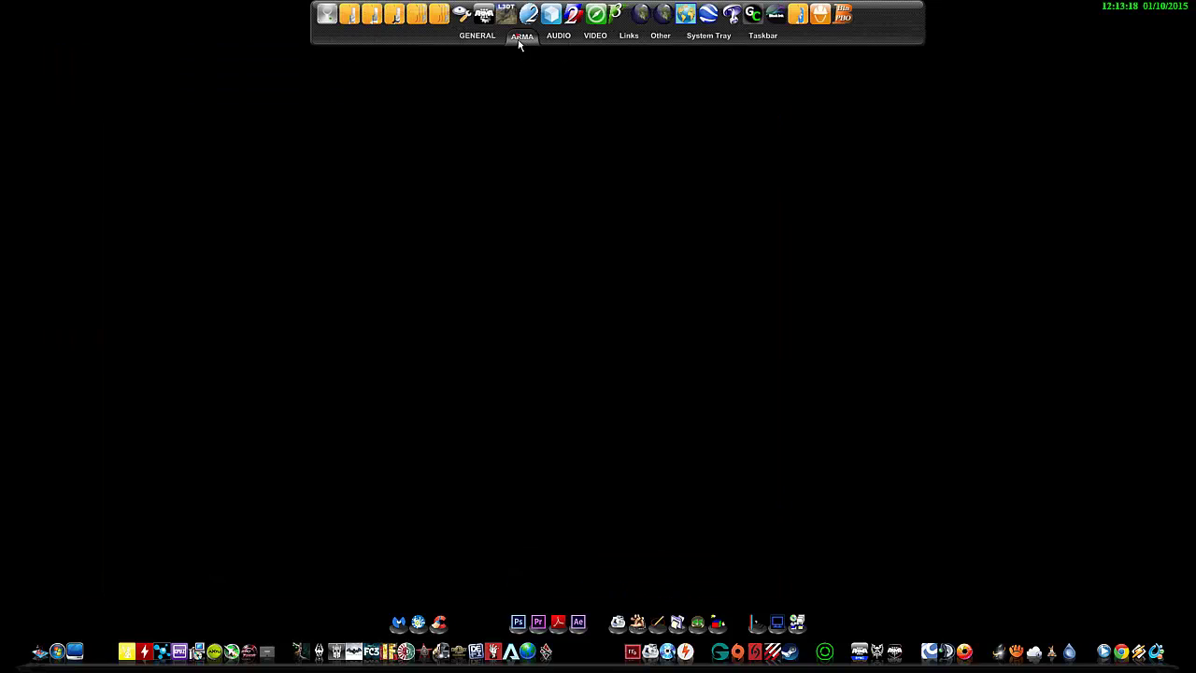
left_click(461, 14)
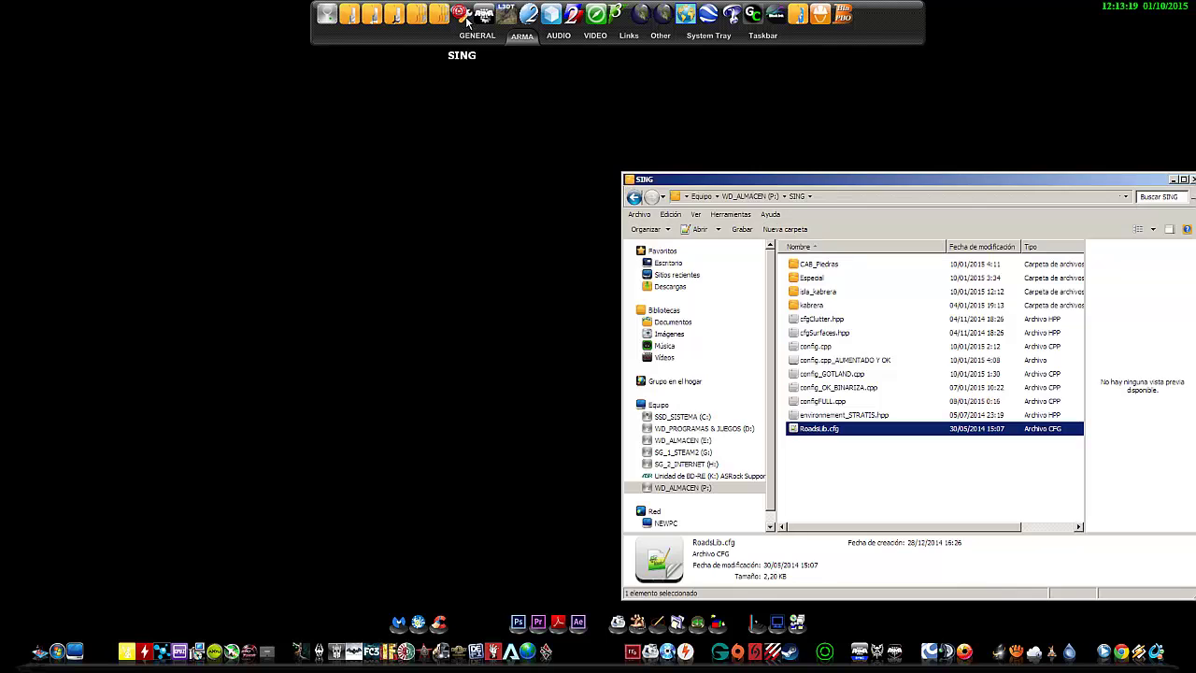
double_click(812, 293)
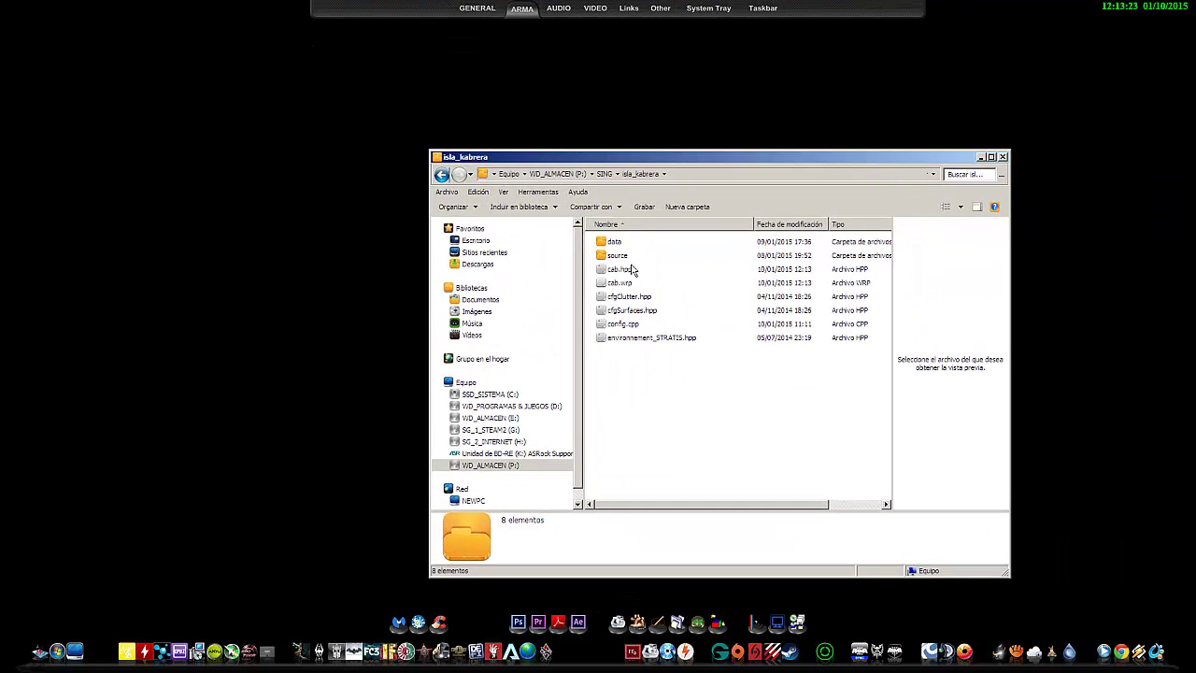
double_click(622, 323)
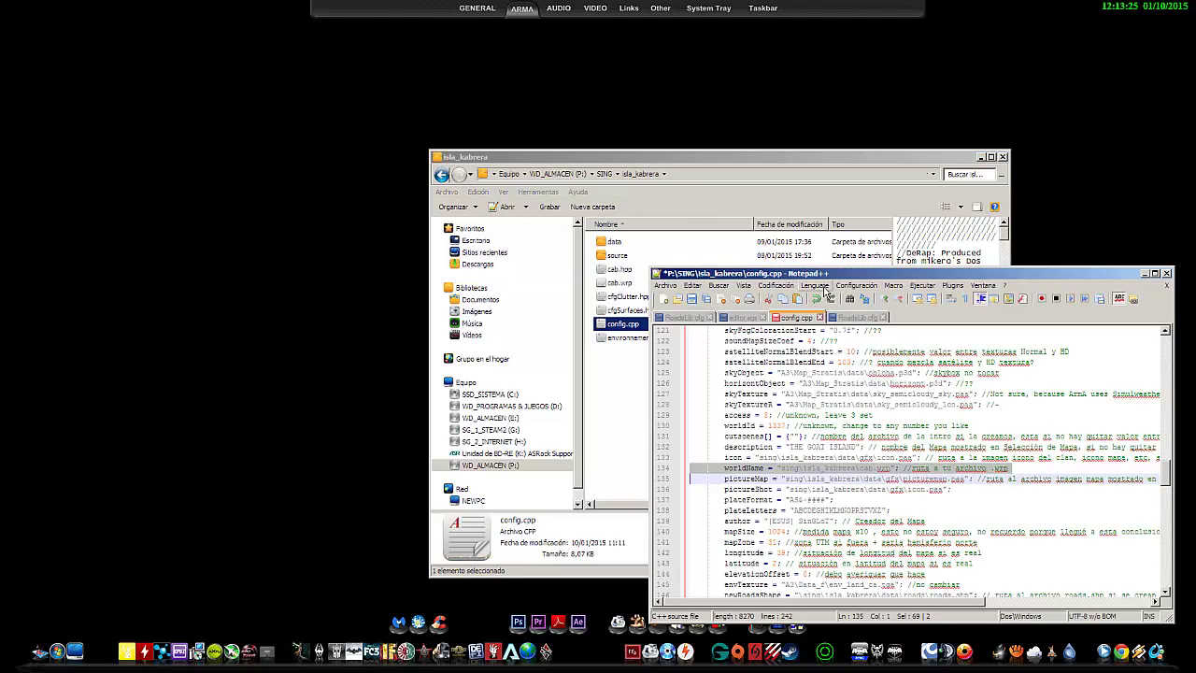
Step: Review the worldName and newRoadsShape paths in config.cpp, and minimize Notepad++
left_click_drag(836, 281, 670, 240)
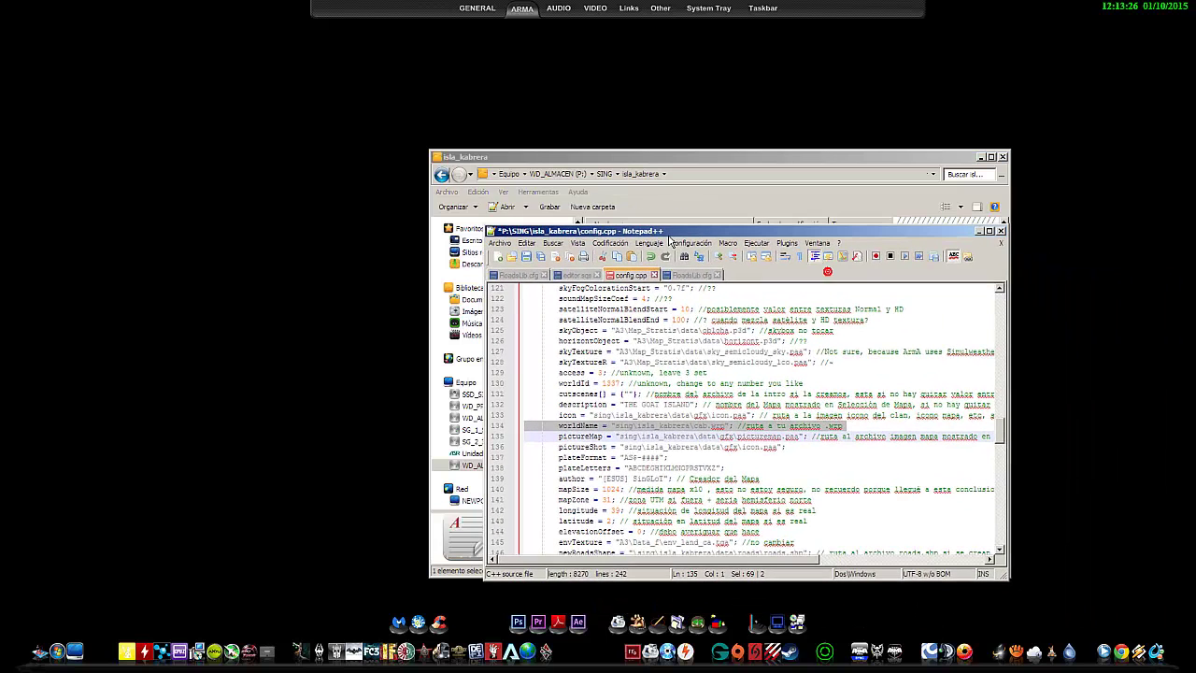
triple_click(705, 427)
scroll(598, 526, "down", 4)
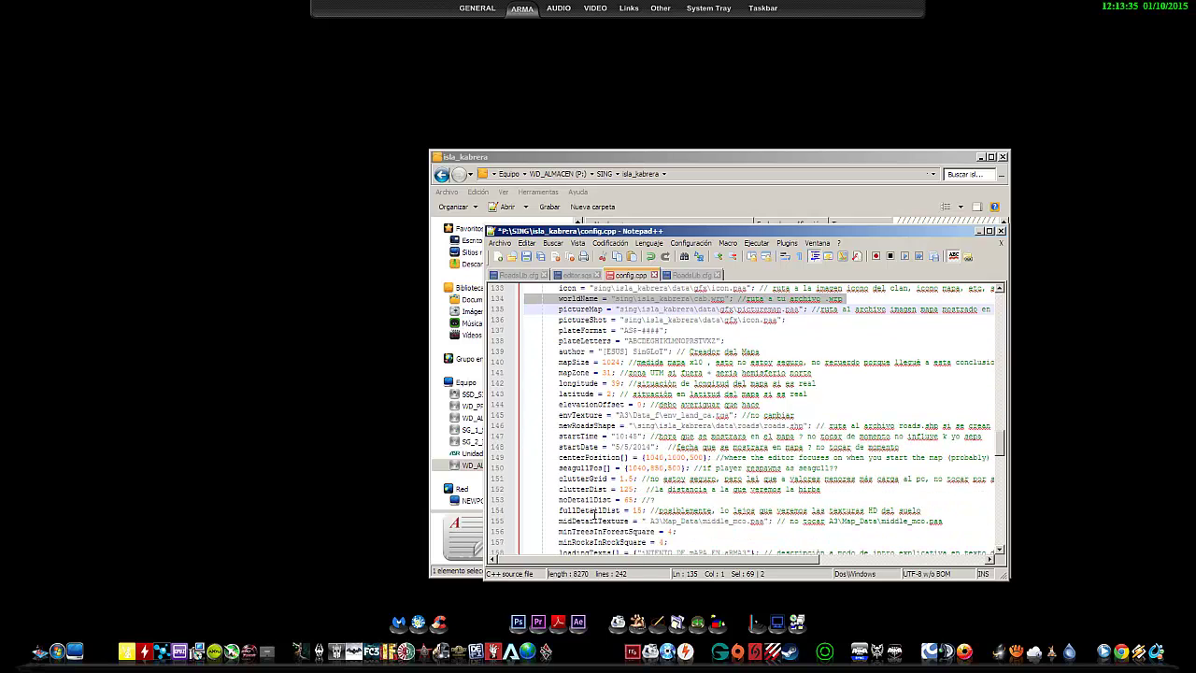
scroll(588, 496, "down", 2)
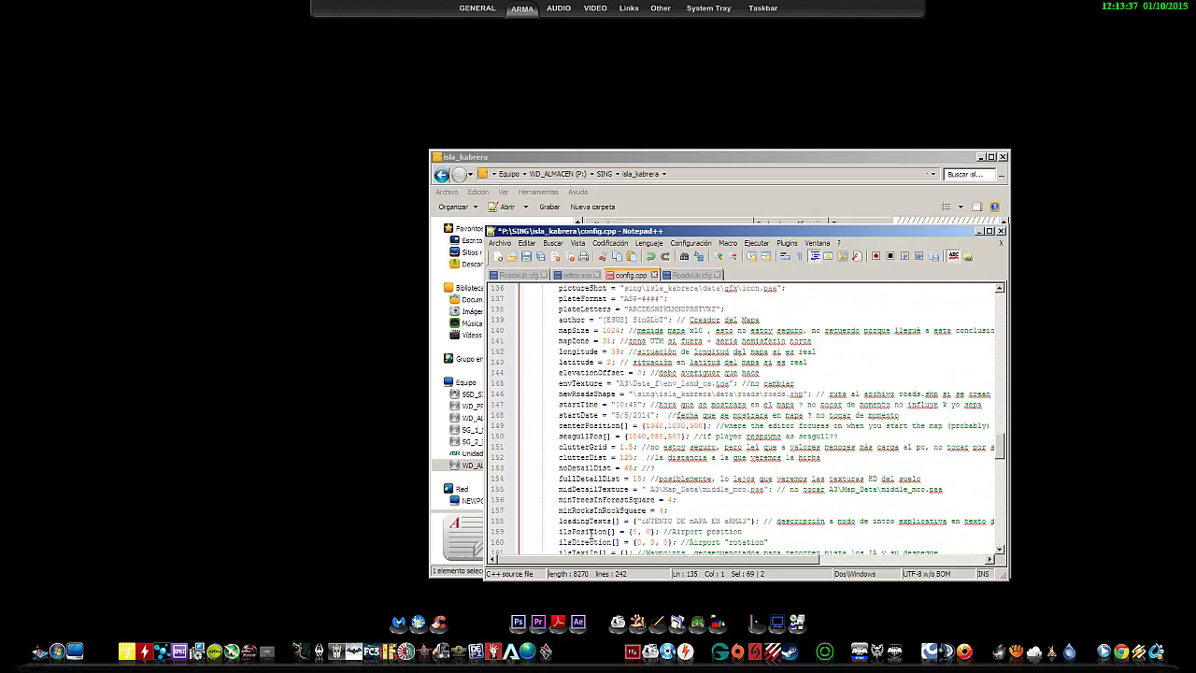
scroll(596, 478, "up", 2)
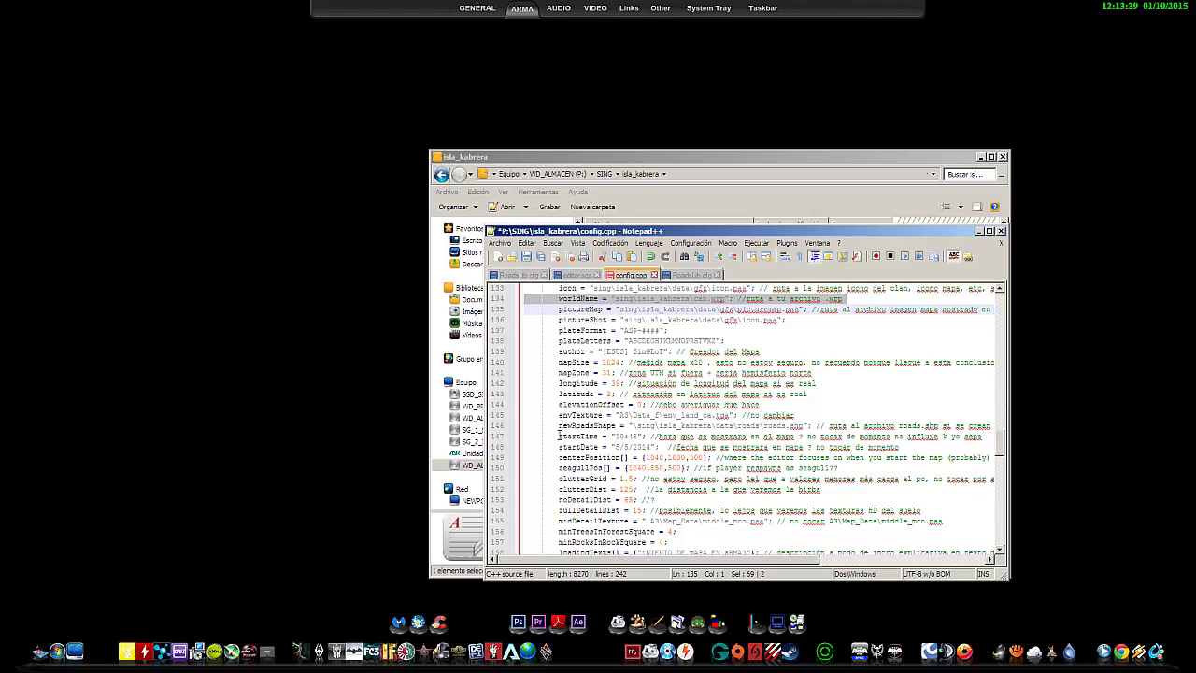
left_click(519, 431)
left_click_drag(801, 428, 661, 428)
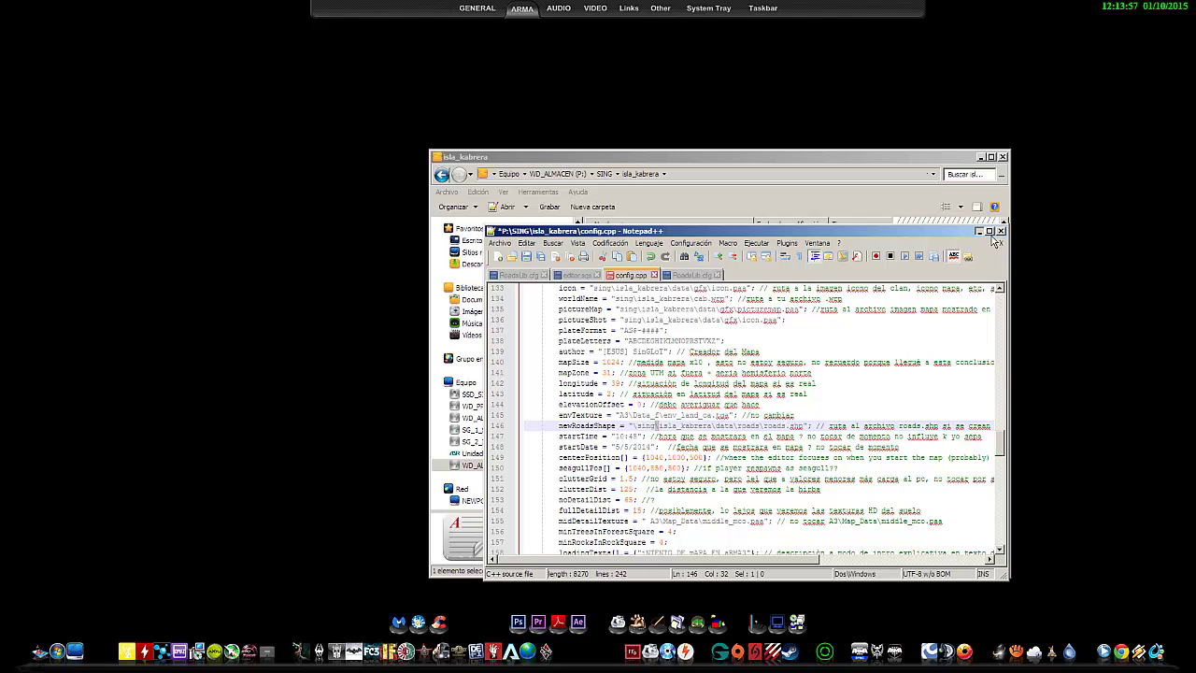
left_click(980, 231)
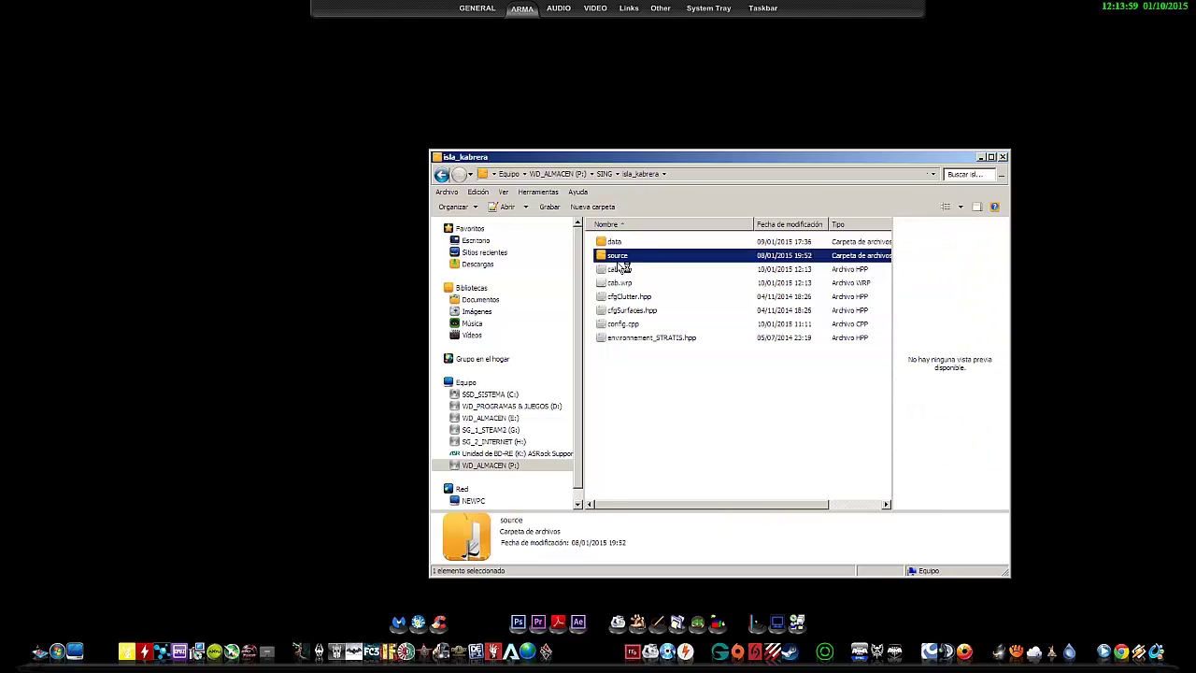
Step: Browse to the data\roads folder inside isla_kabrera
double_click(616, 255)
left_click(616, 246)
key("BackSpace")
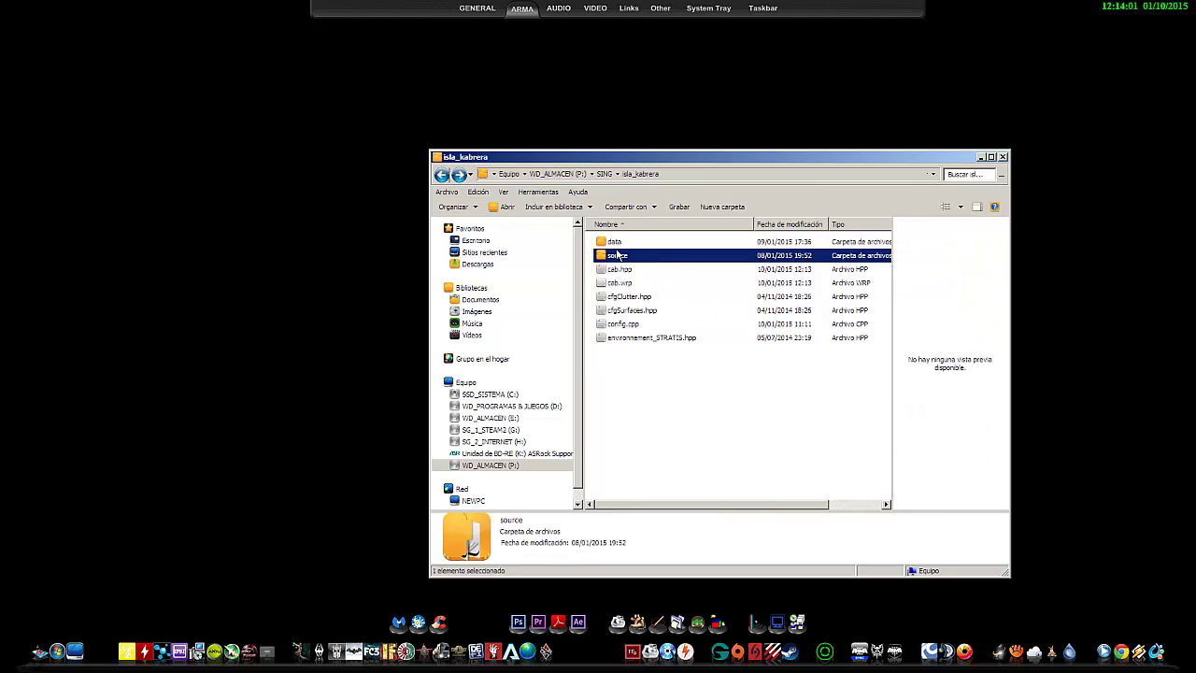
double_click(617, 255)
double_click(617, 284)
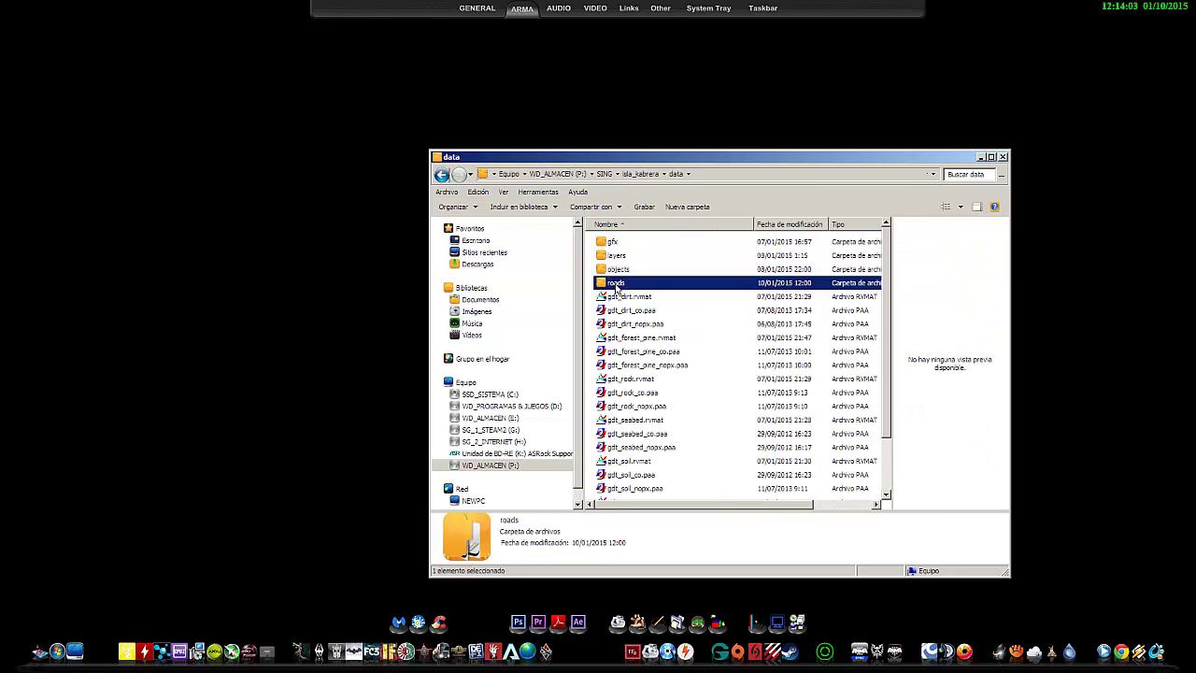
Step: Open RoadsLib.cfg from the roads folder in Notepad++ to view its road type classes
left_click(621, 300)
double_click(621, 300)
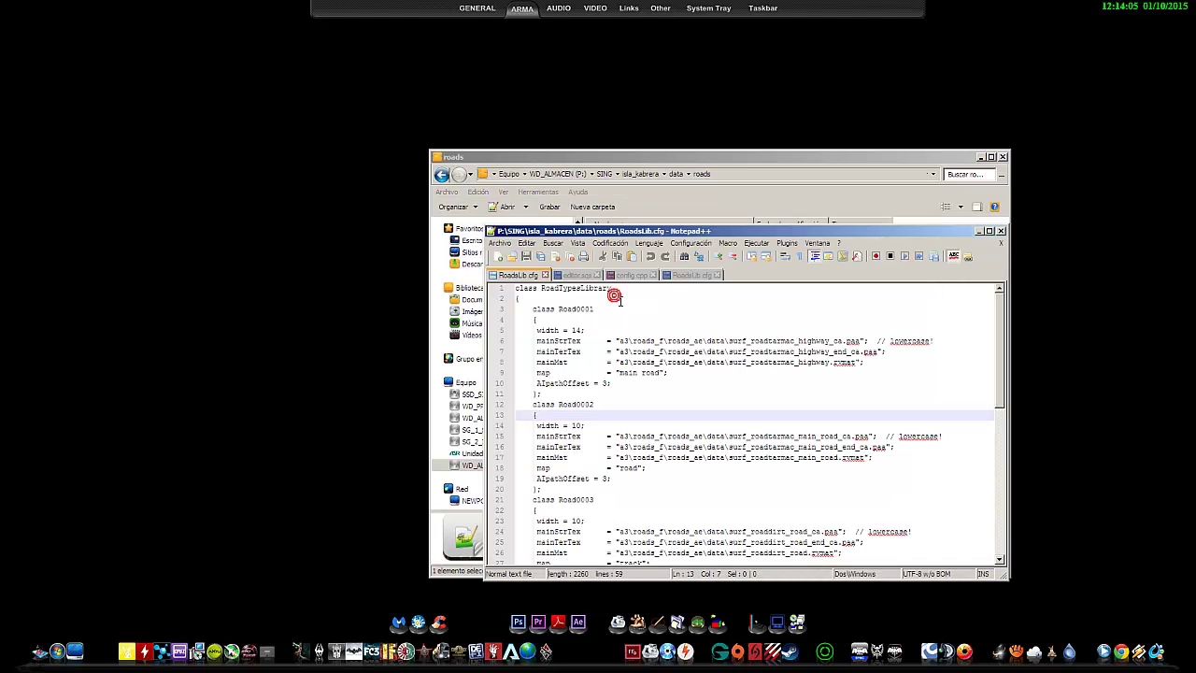
left_click(1001, 230)
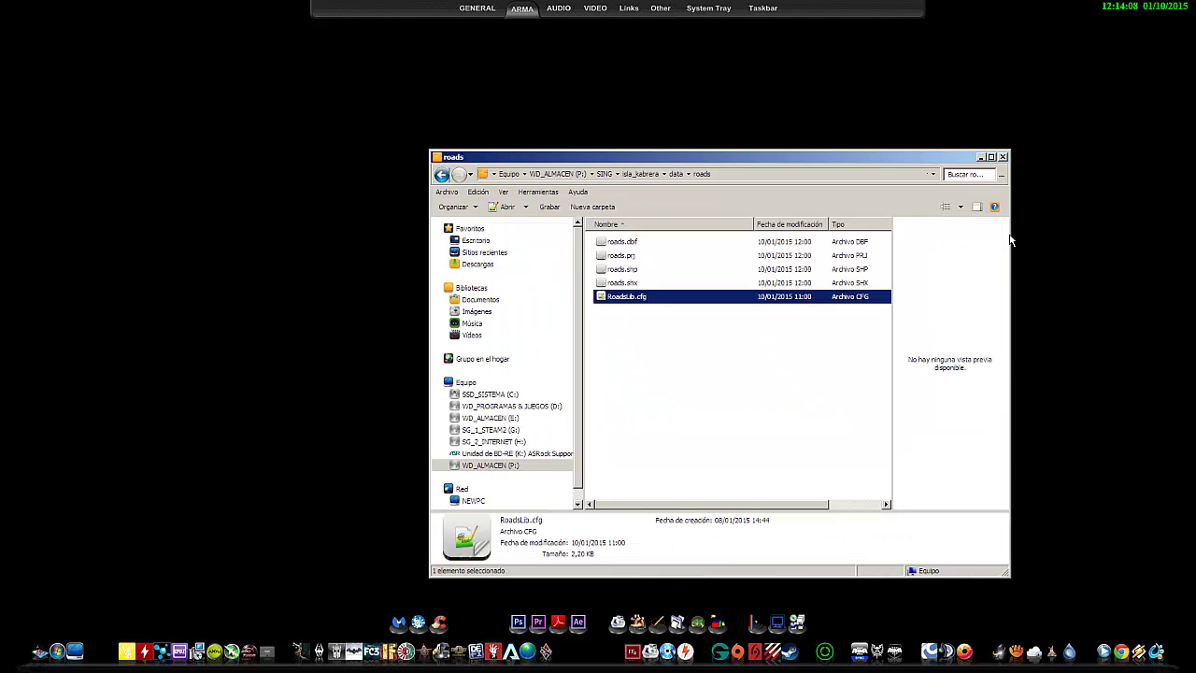
left_click(626, 313)
left_click(619, 299)
right_click(619, 301)
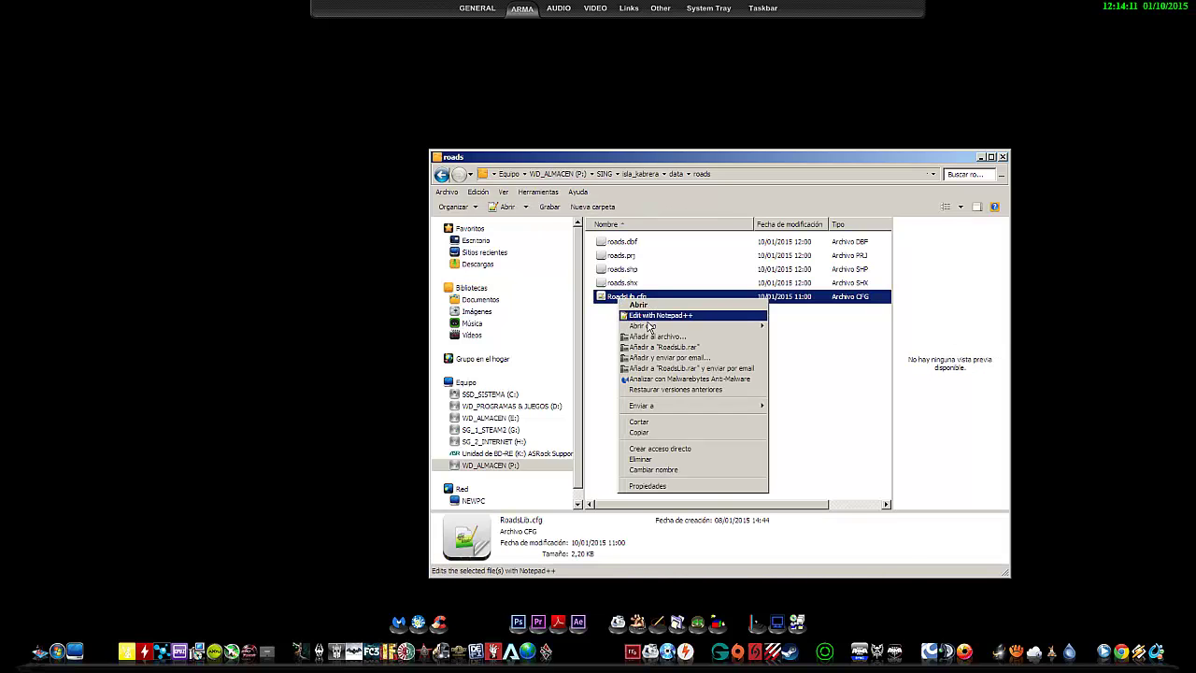
left_click(648, 318)
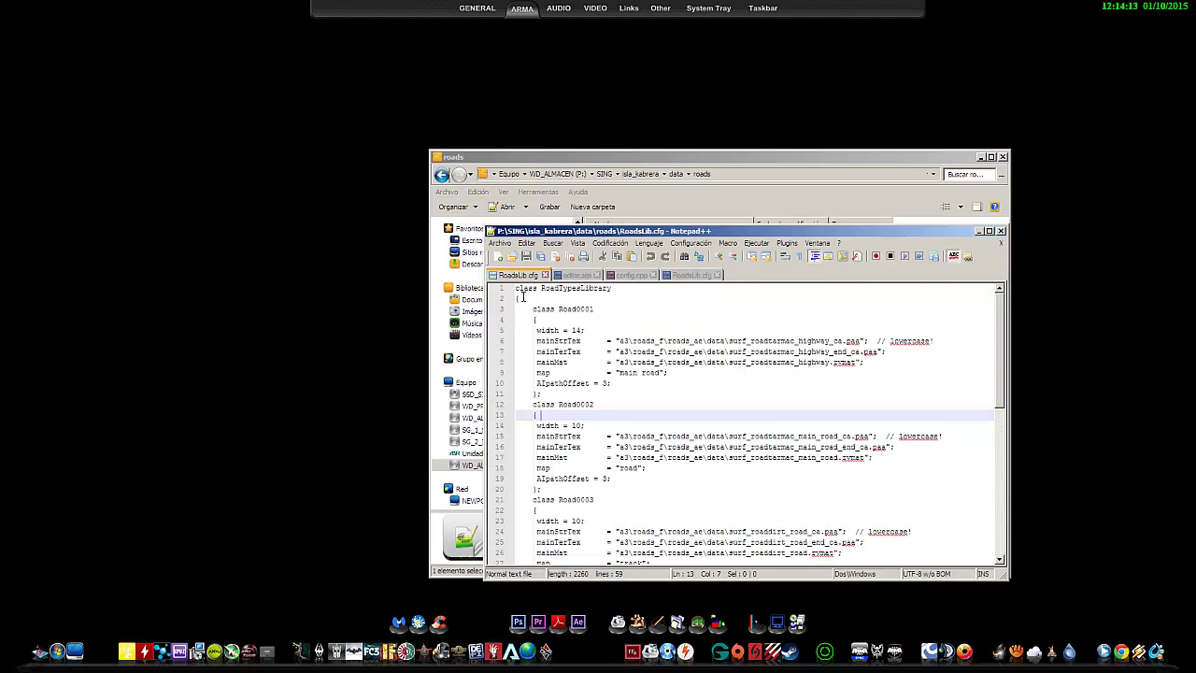
Step: Copy the entire contents of RoadsLib.cfg and paste them into a new blank document
left_click_drag(516, 288, 673, 599)
right_click(626, 495)
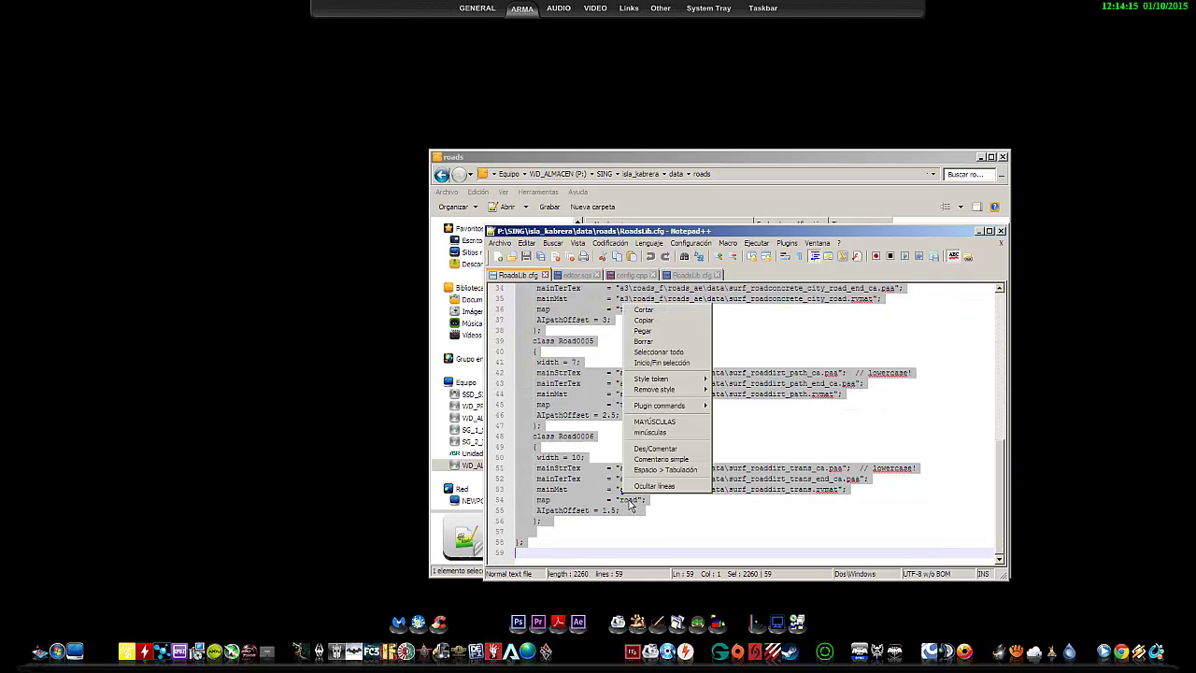
left_click(654, 321)
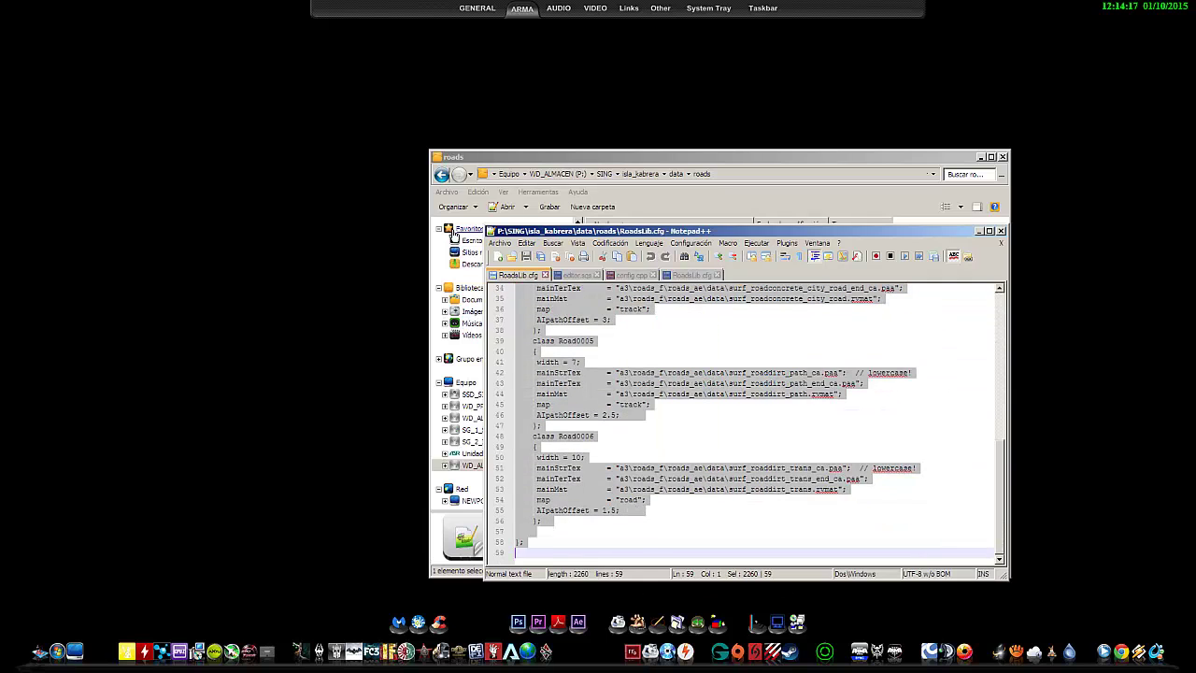
left_click(498, 256)
right_click(526, 289)
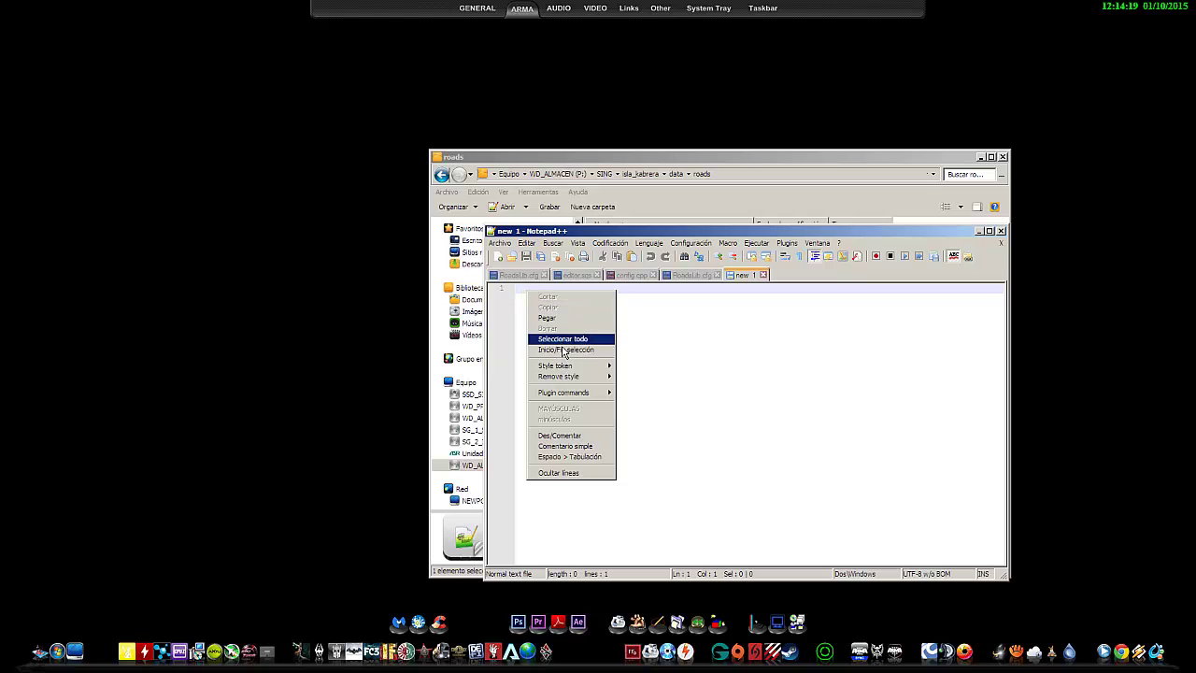
left_click(547, 317)
scroll(668, 315, "up", 10)
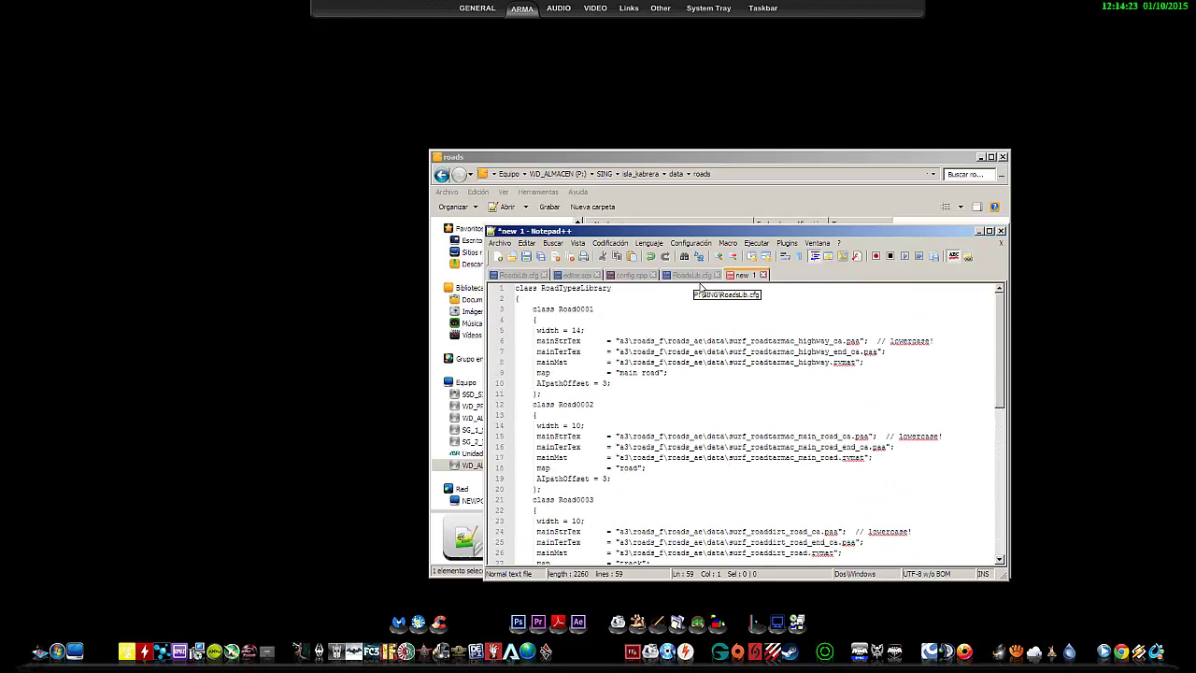
Step: Close the new document and all other open files without saving changes, and exit Notepad++
left_click(763, 275)
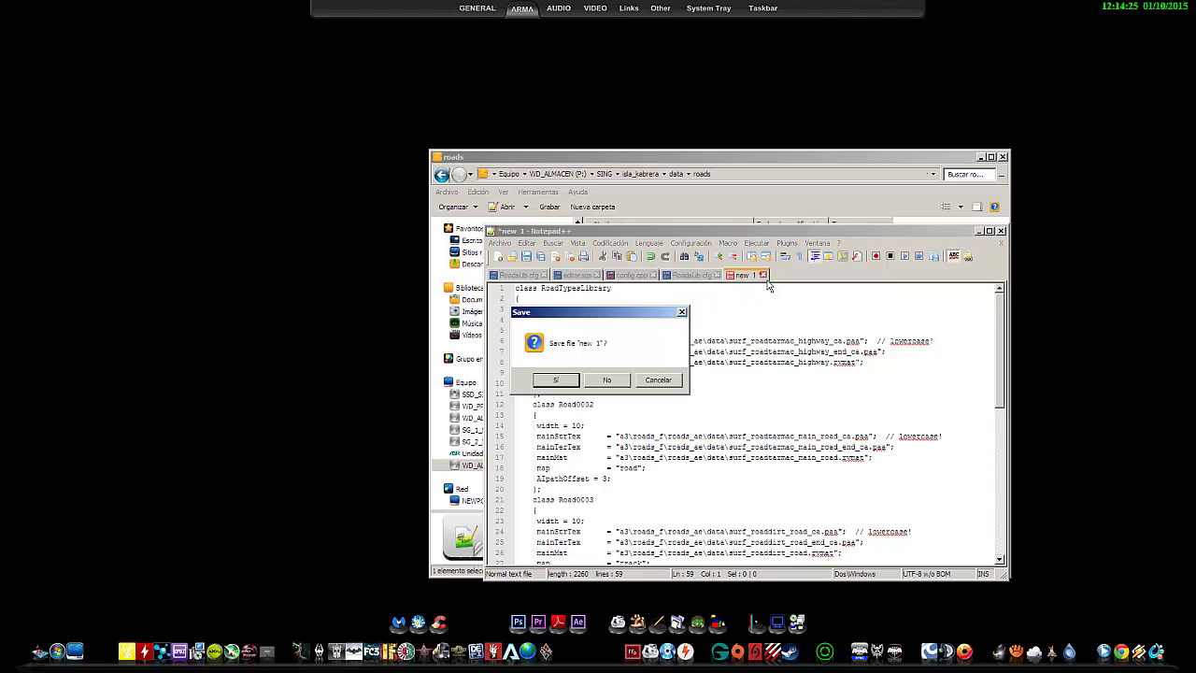
left_click(607, 379)
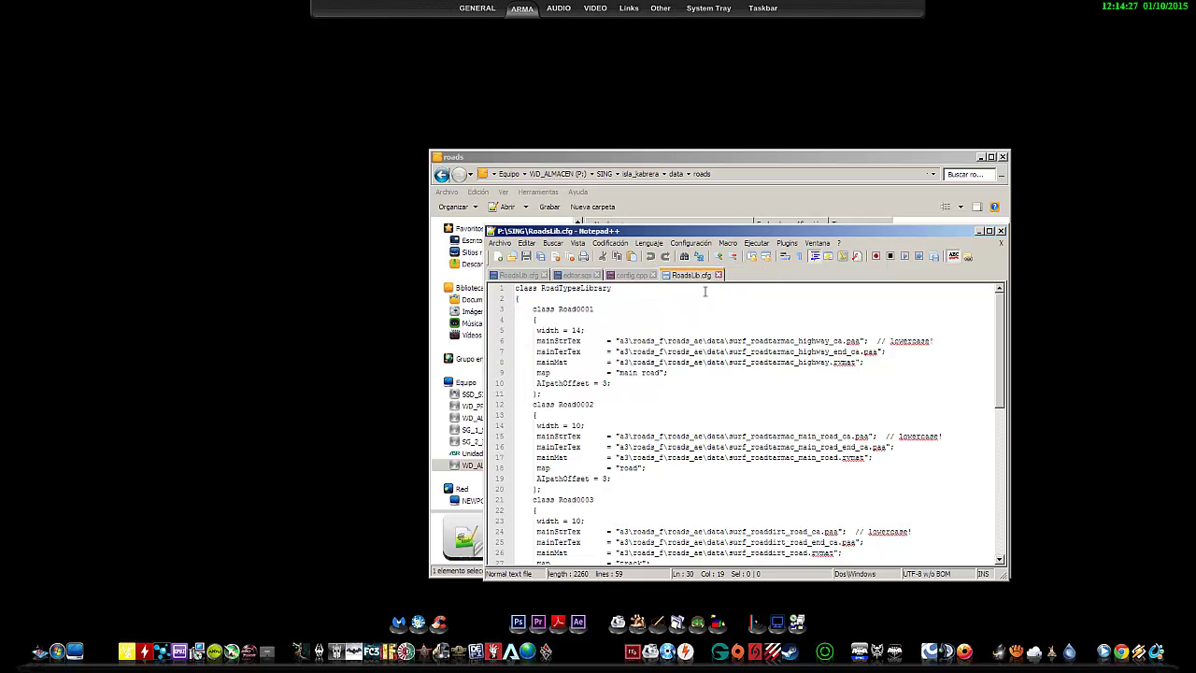
left_click(1002, 243)
left_click(1002, 244)
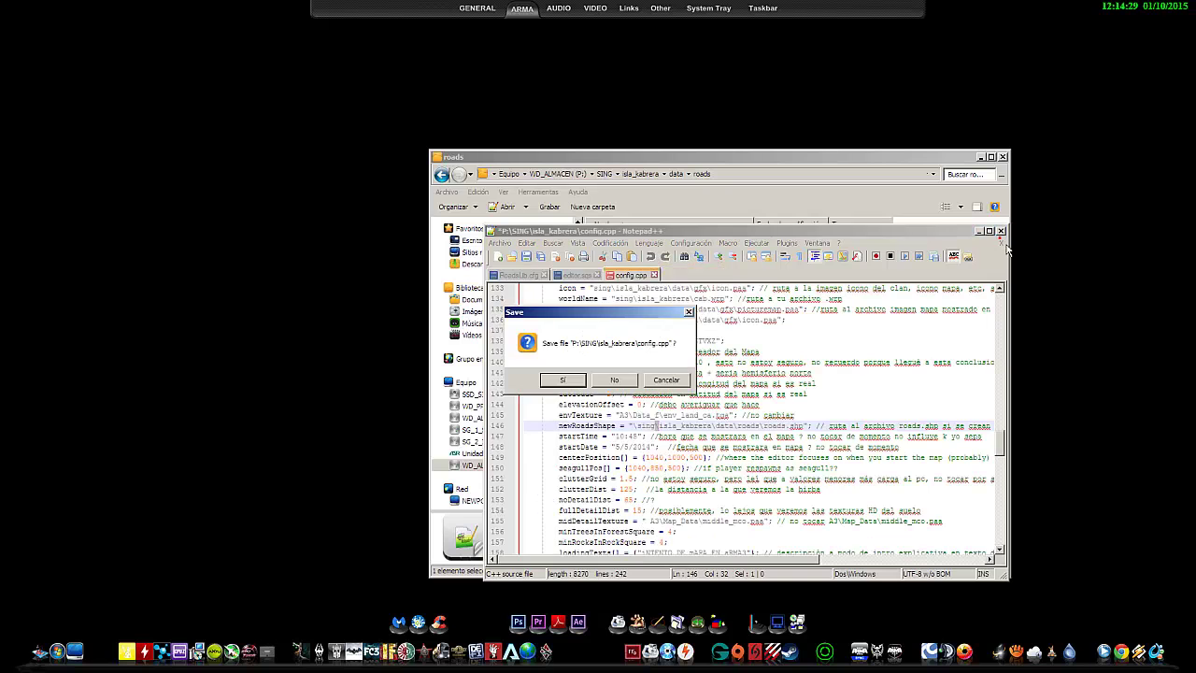
left_click(632, 378)
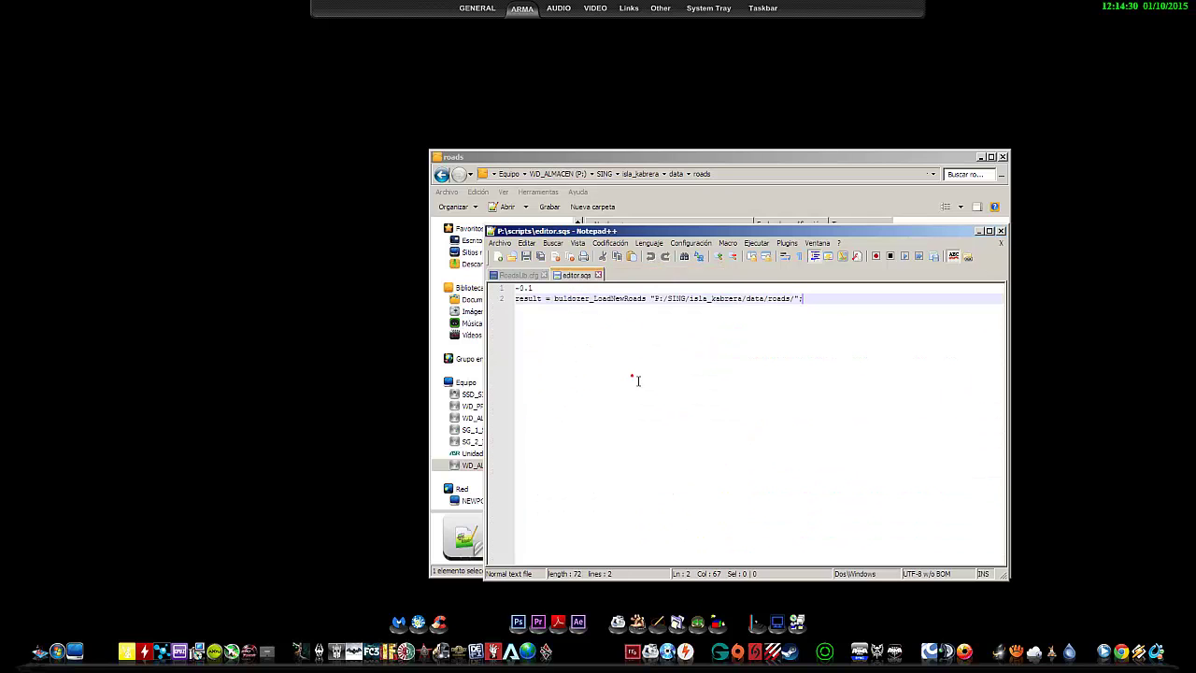
left_click(1000, 243)
left_click(1000, 231)
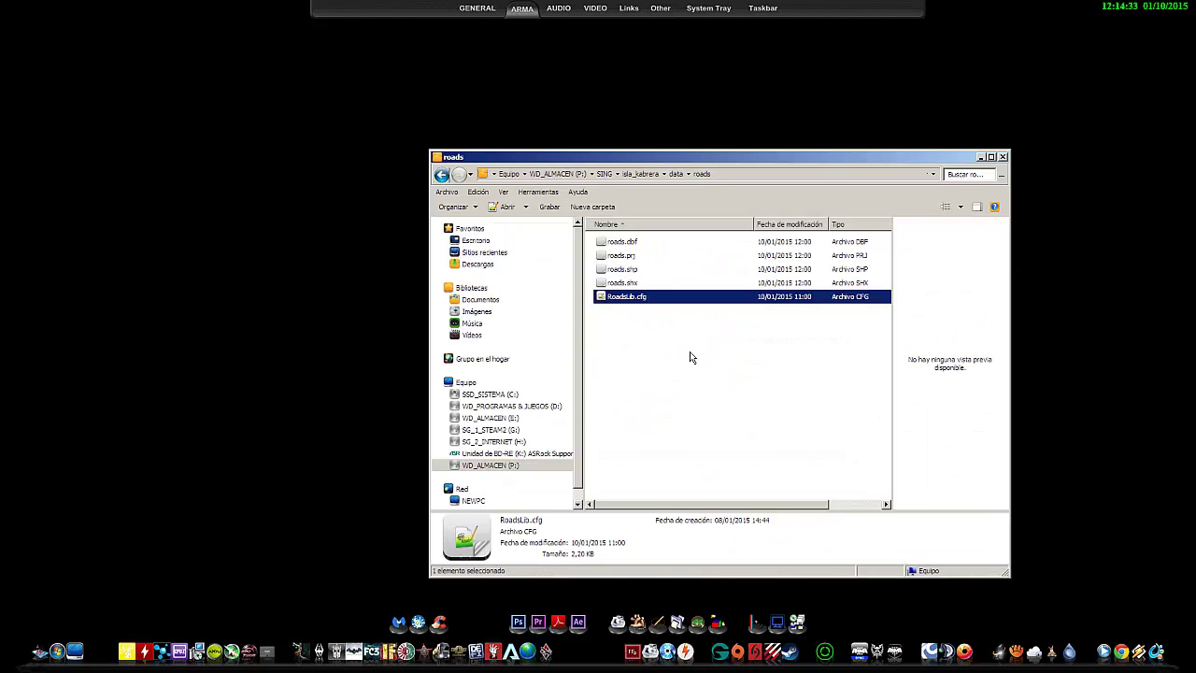
Step: Go back up to the isla_kabrera folder and open config.cpp in Notepad++
key("BackSpace")
key("BackSpace")
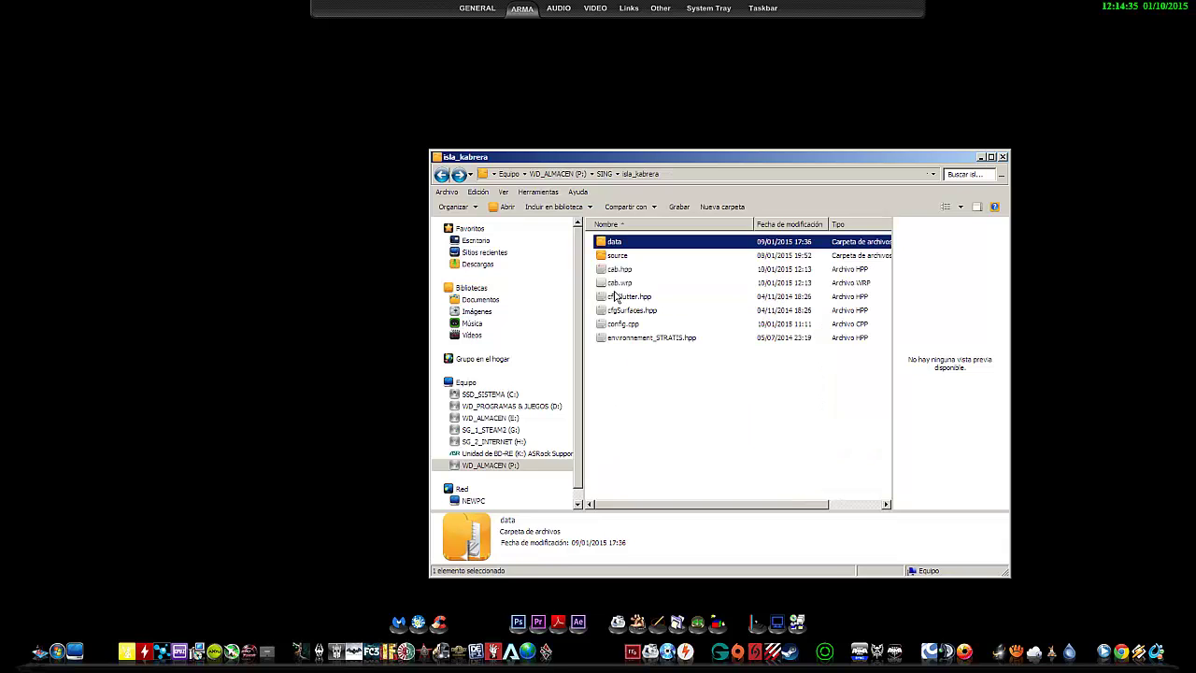
double_click(623, 323)
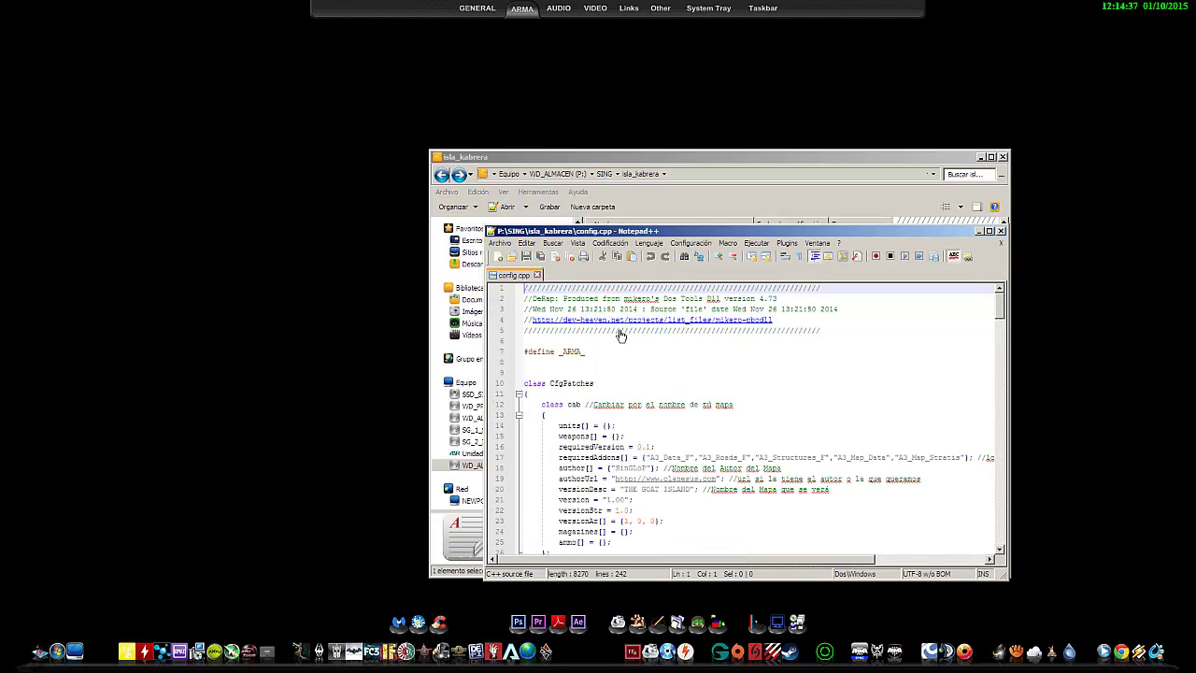
Step: Review the map settings in config.cpp, including newRoadsShape, the airport entries, and the OutsideTerrain and grid zoom classes
scroll(637, 414, "down", 12)
scroll(636, 414, "up", 5)
scroll(637, 414, "down", 20)
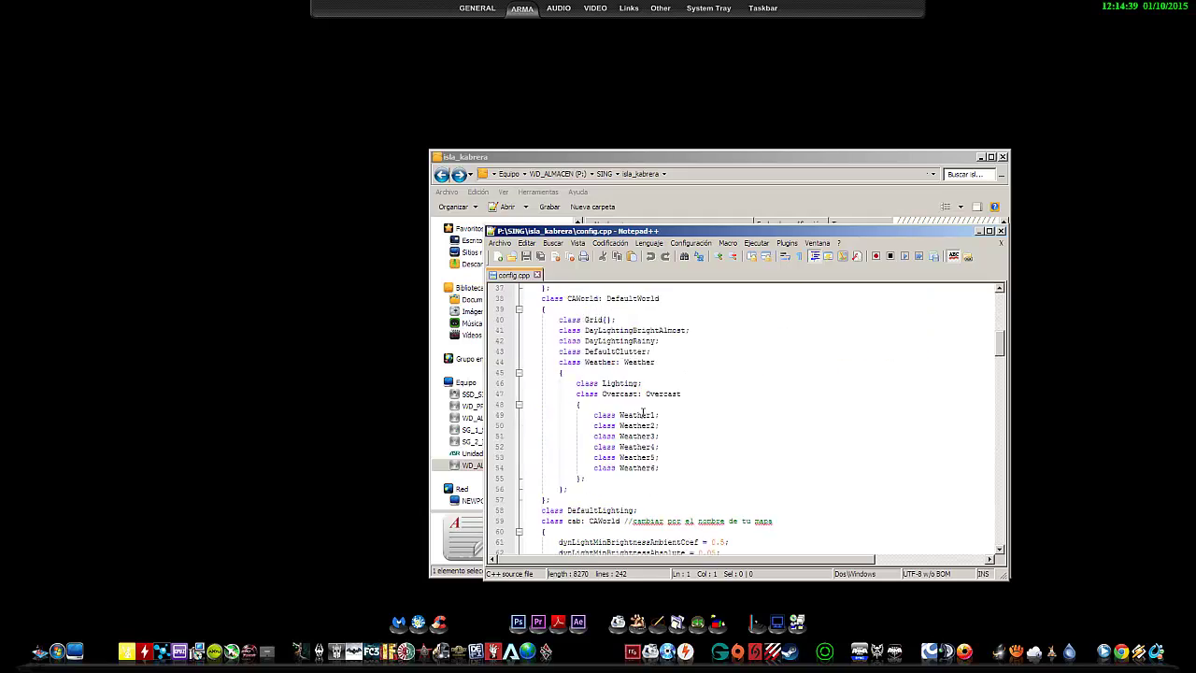
scroll(644, 419, "down", 14)
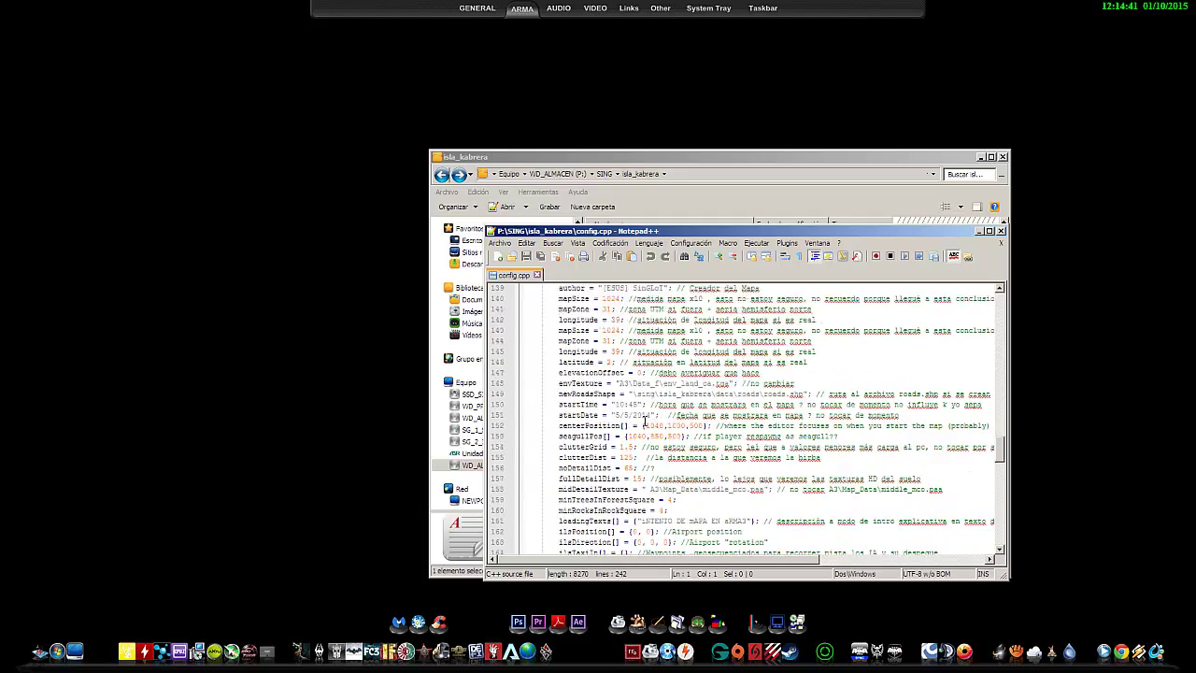
scroll(644, 420, "down", 1)
scroll(644, 420, "up", 4)
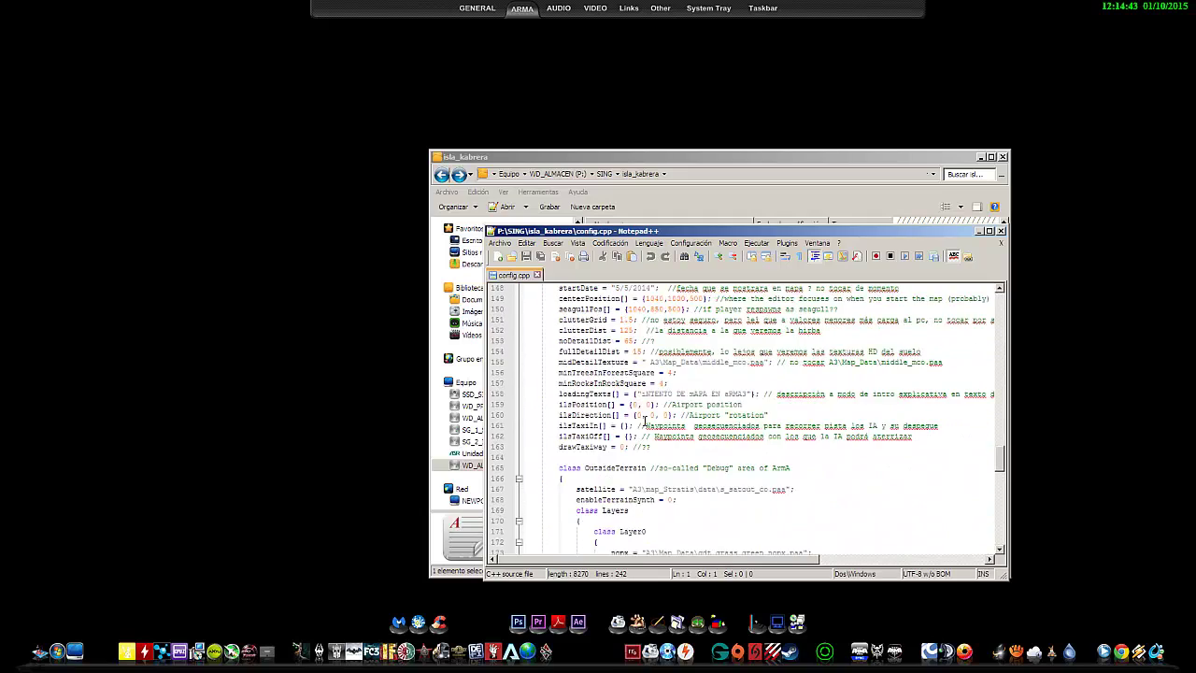
scroll(644, 419, "down", 20)
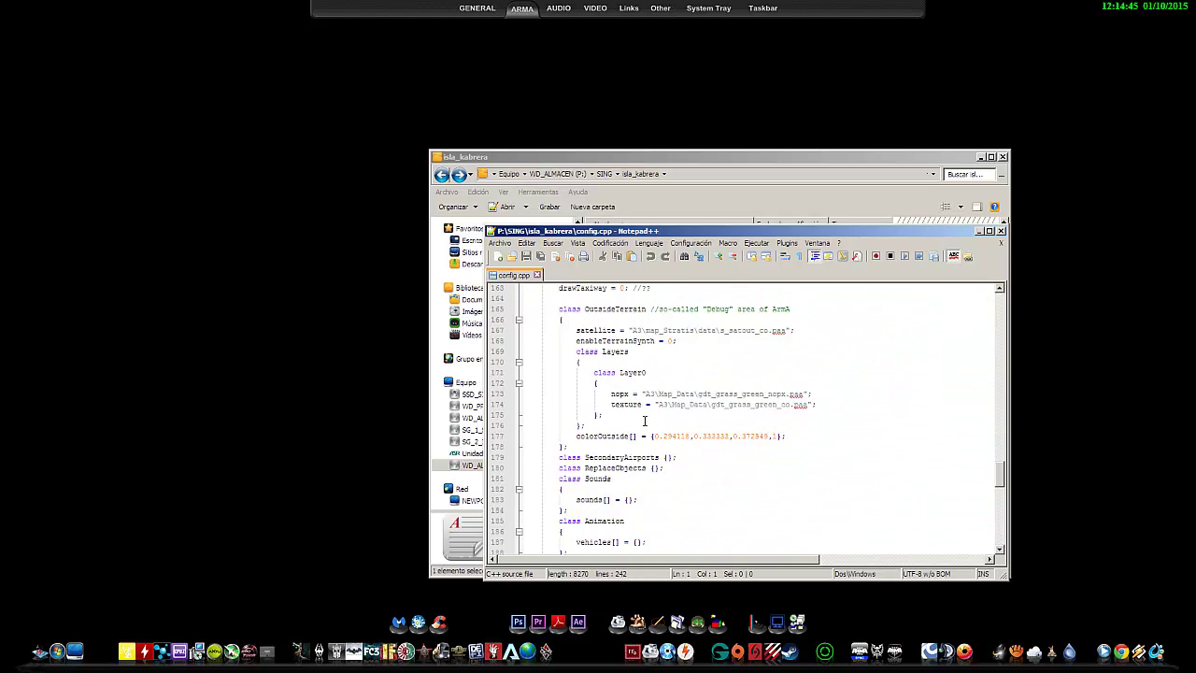
scroll(644, 422, "down", 1)
scroll(644, 422, "up", 20)
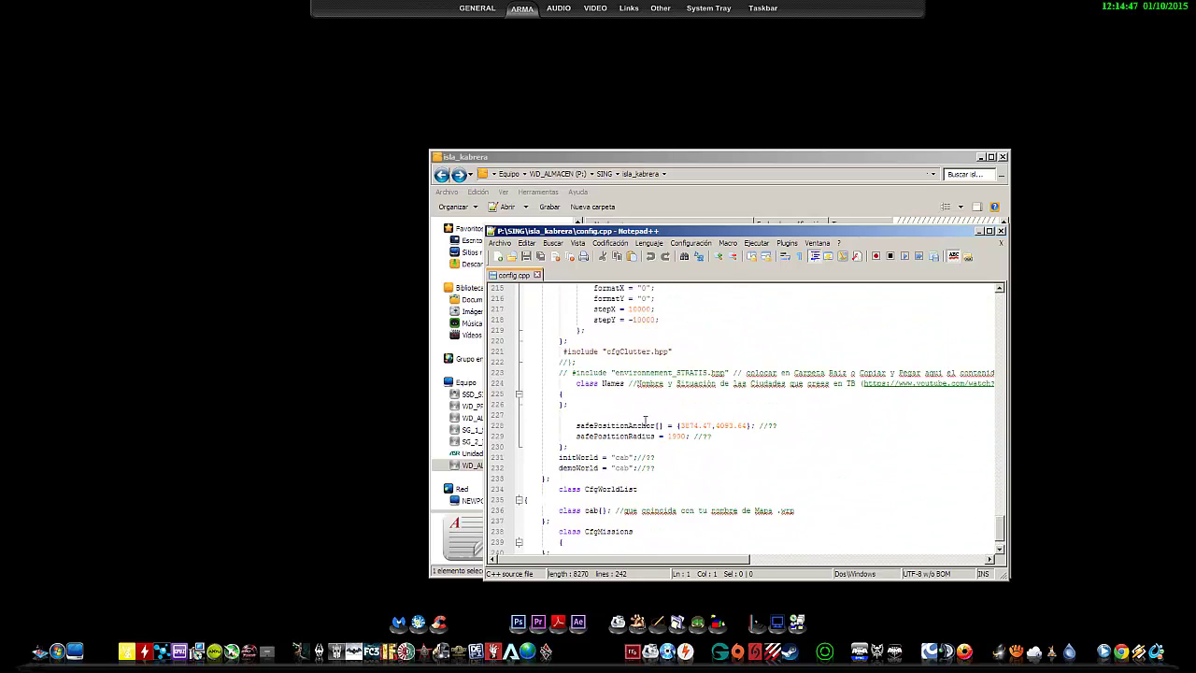
scroll(644, 421, "up", 6)
scroll(645, 421, "down", 3)
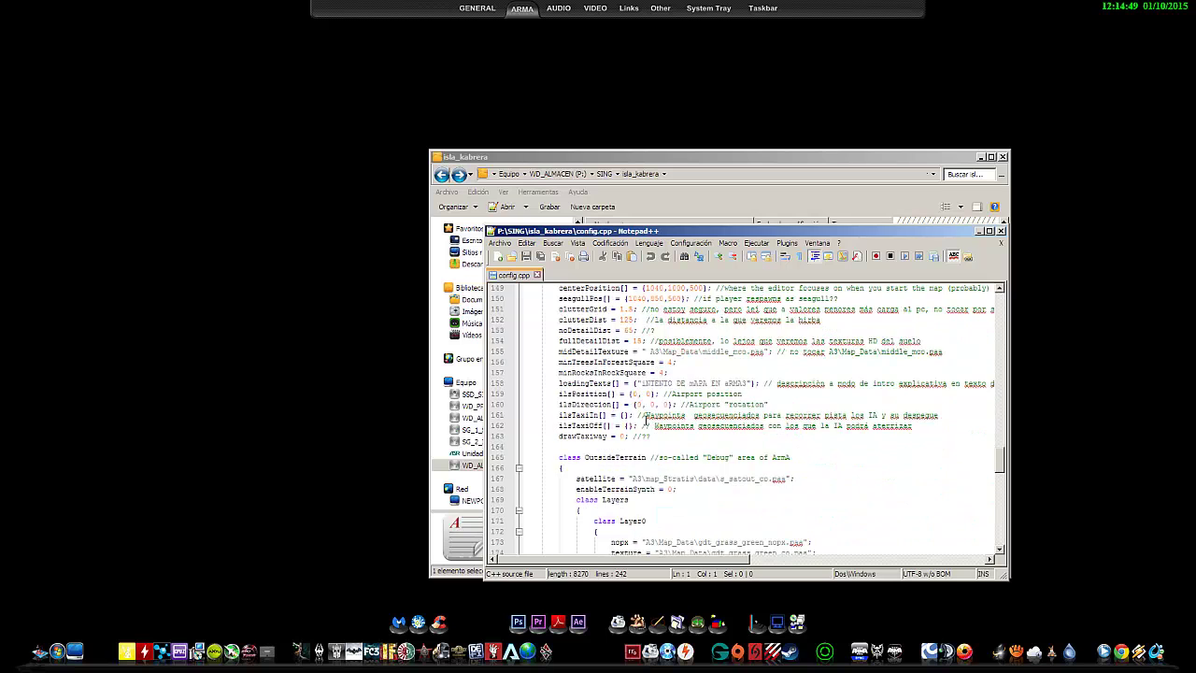
scroll(645, 422, "up", 1)
scroll(646, 421, "down", 15)
scroll(646, 421, "down", 5)
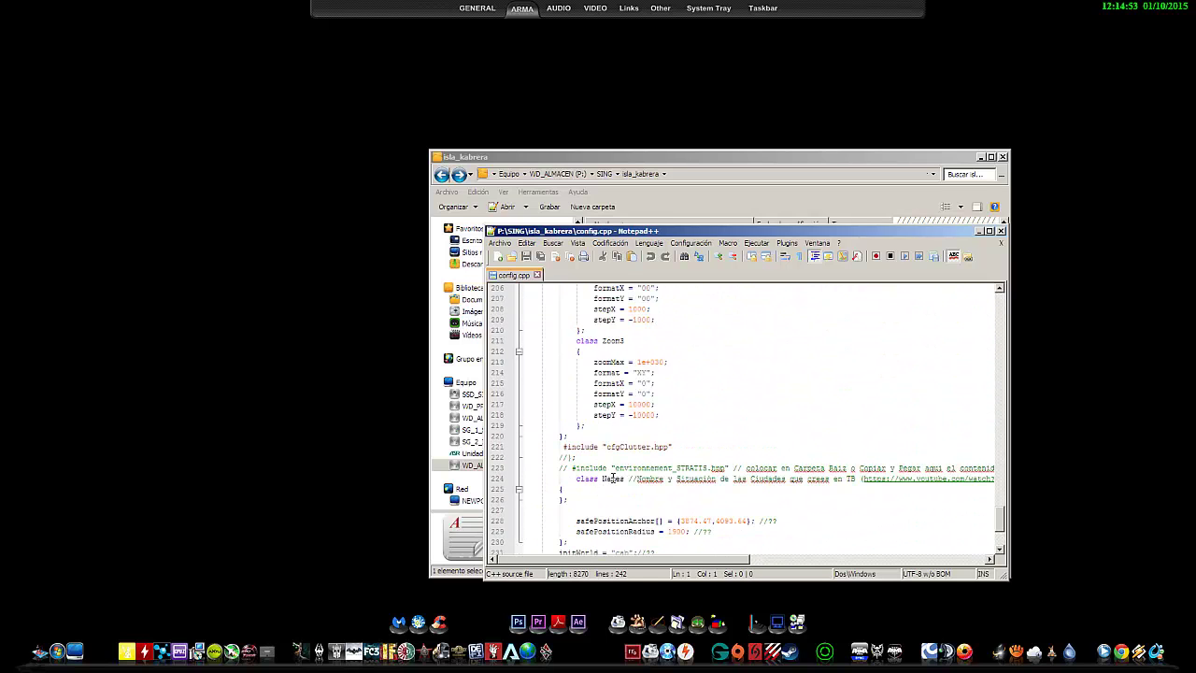
Step: Check the include lines for cfgClutter.hpp, cfgSurfaces.hpp and environnement_STRATIS.hpp near the end of config.cpp
left_click(629, 447)
scroll(633, 467, "down", 4)
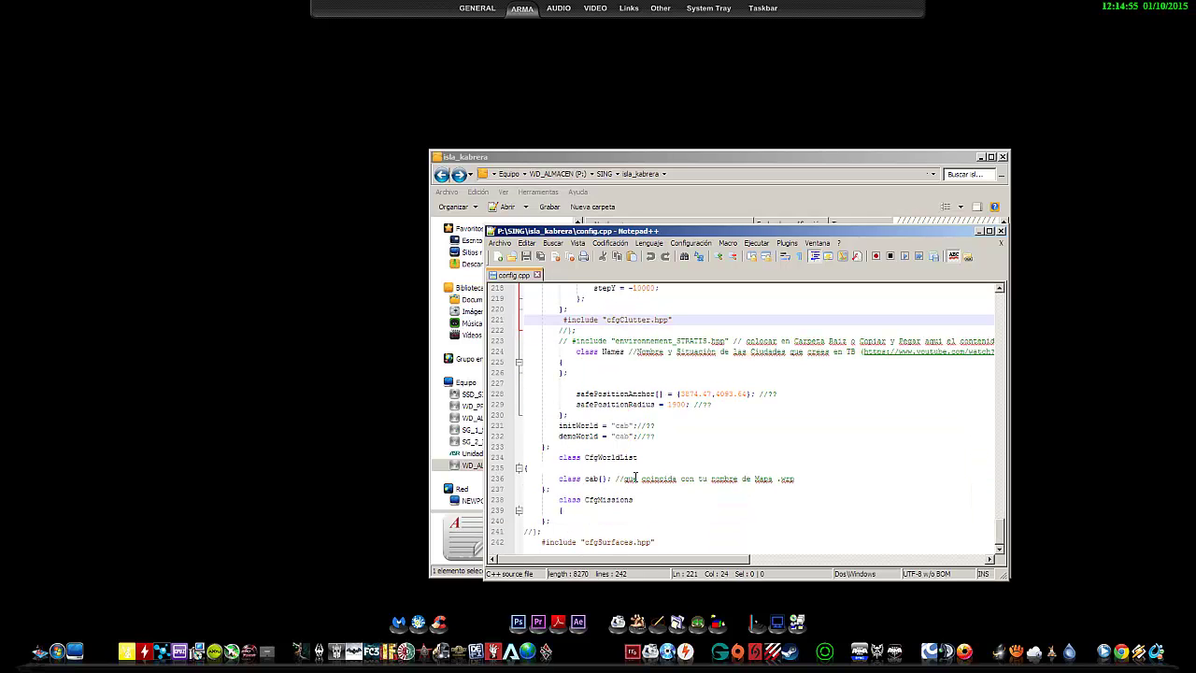
left_click(621, 542)
scroll(622, 523, "up", 8)
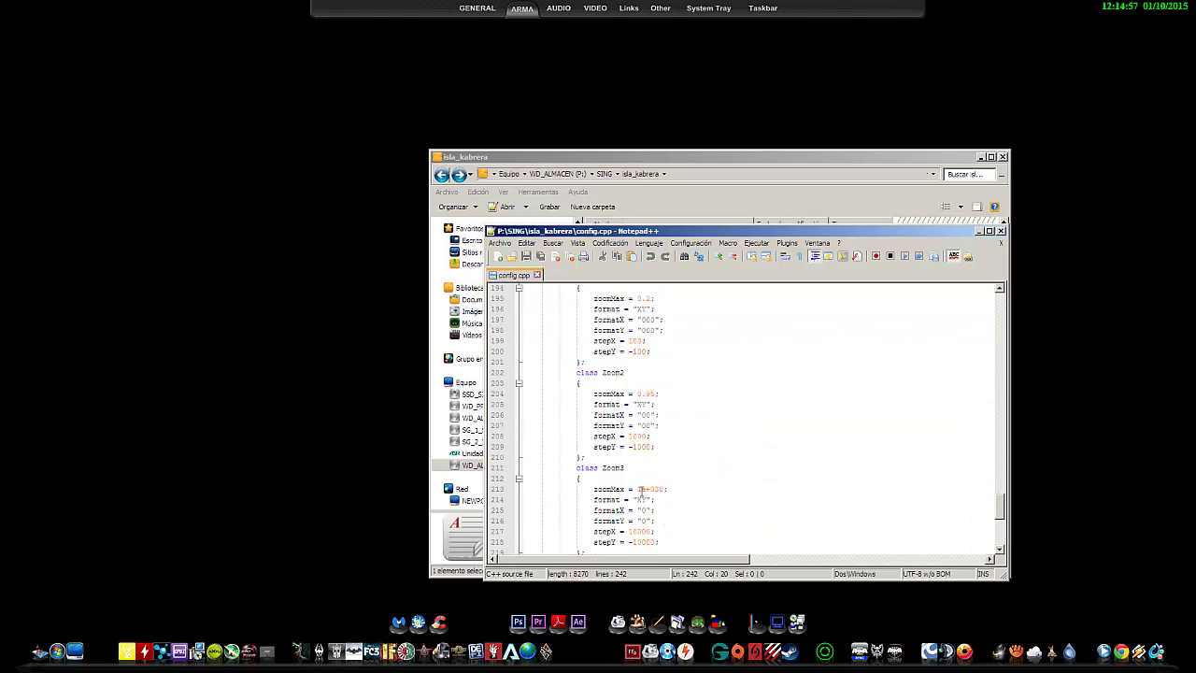
scroll(643, 492, "down", 5)
scroll(643, 491, "up", 1)
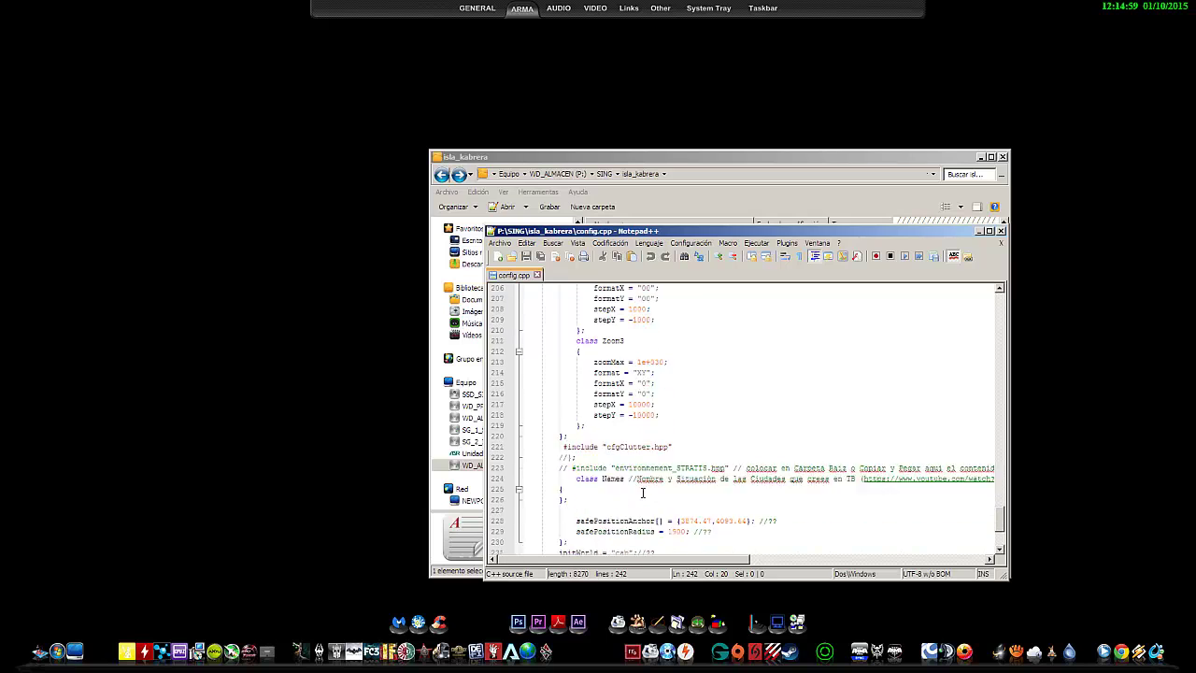
scroll(642, 491, "down", 1)
double_click(643, 436)
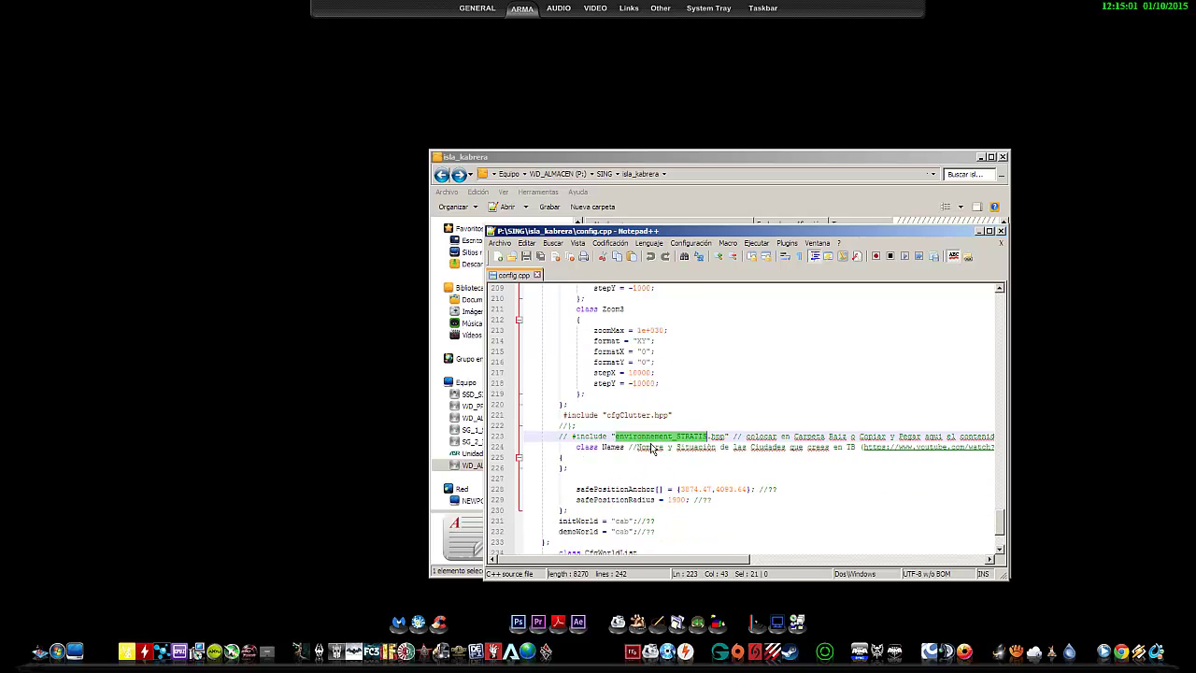
double_click(646, 415)
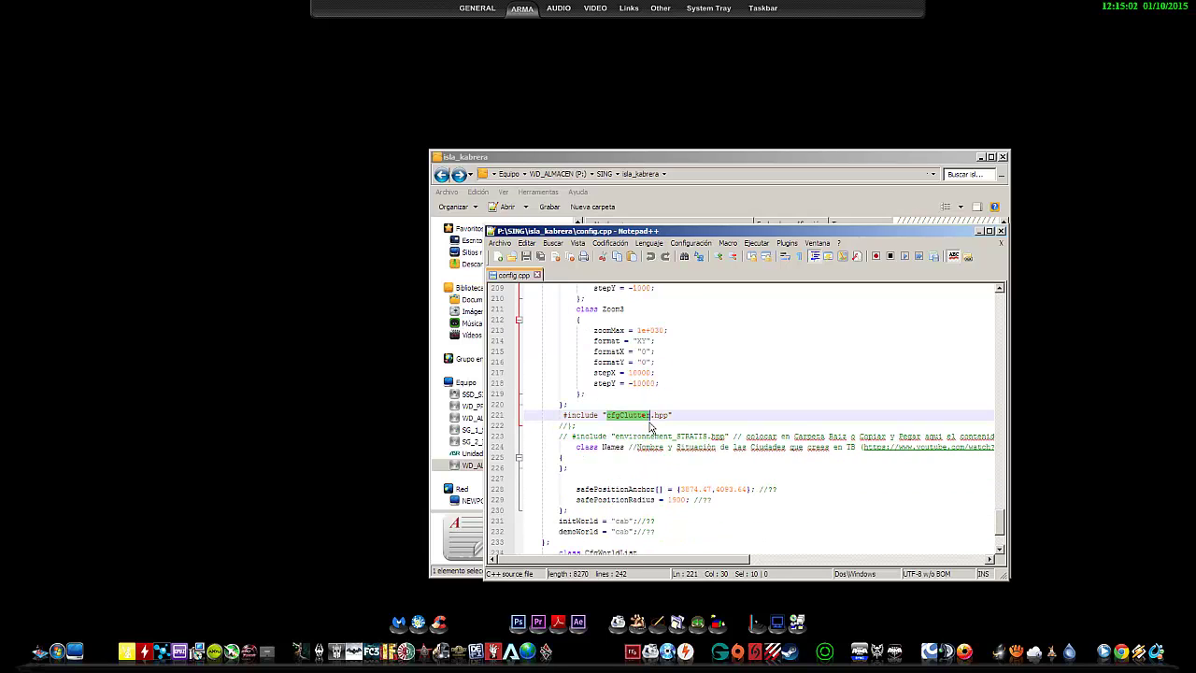
Step: Close config.cpp and Notepad++, and launch pboProject from the Mikero tools collection
left_click(1001, 243)
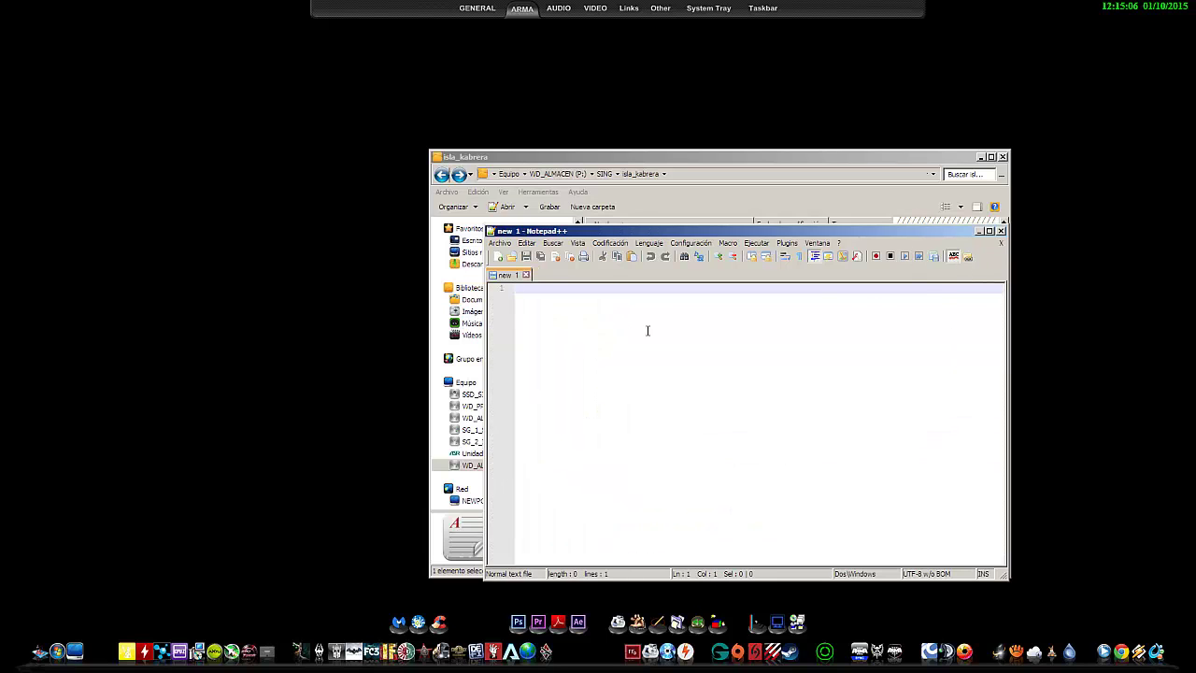
left_click(1001, 231)
mouse_move(710, 11)
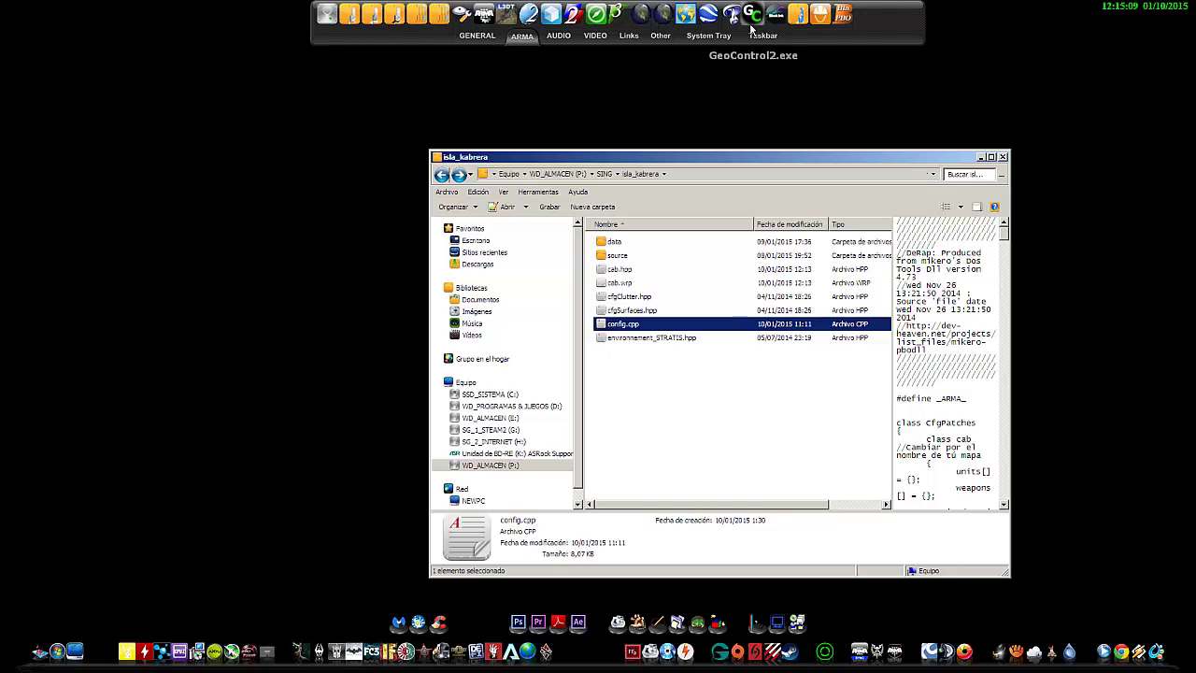
left_click(820, 13)
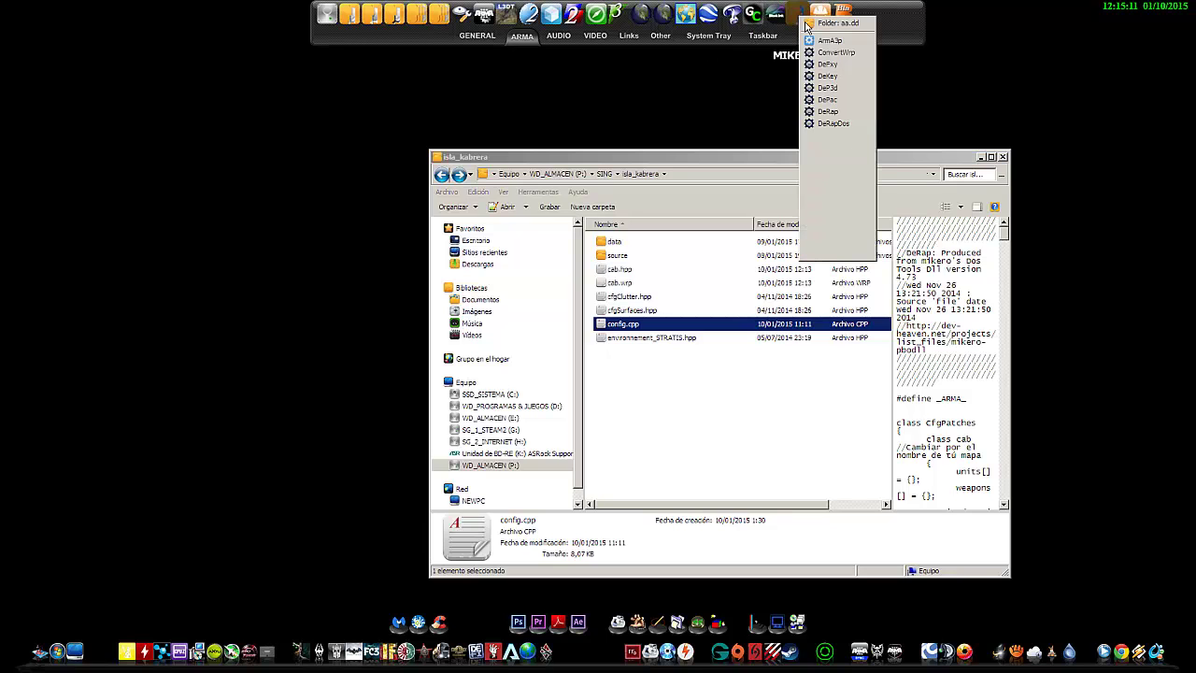
left_click(824, 245)
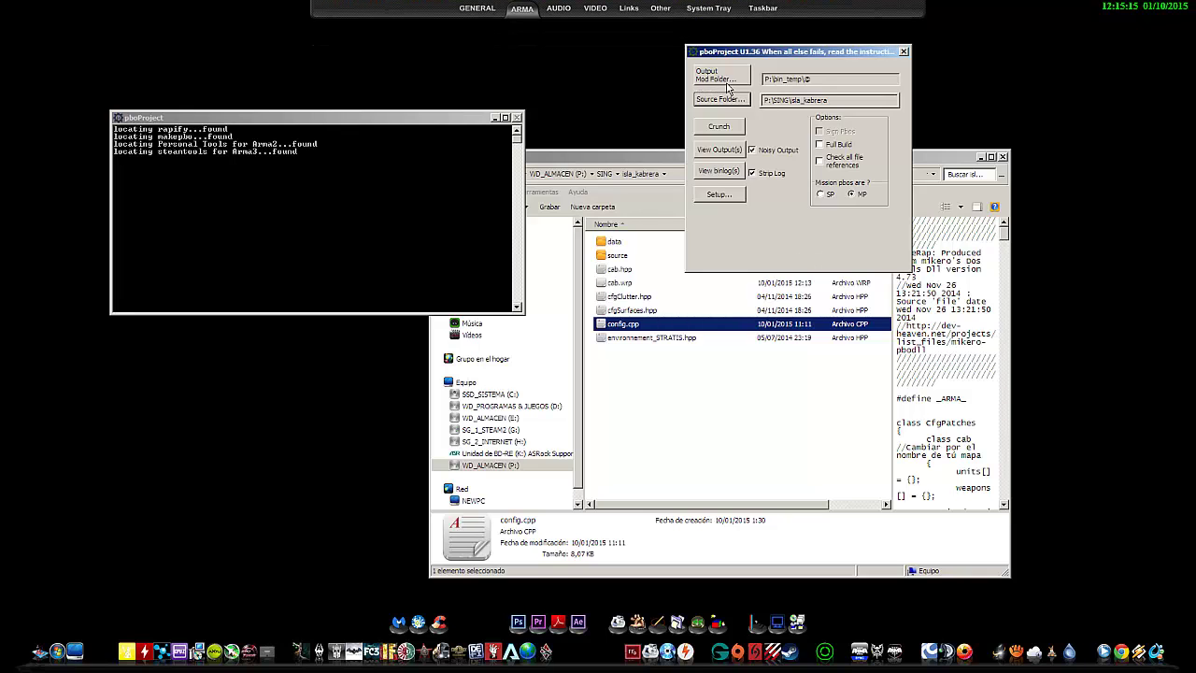
Step: Start choosing pboProject's output mod folder and create a folder named @ inside P:\bin_temp
left_click(728, 85)
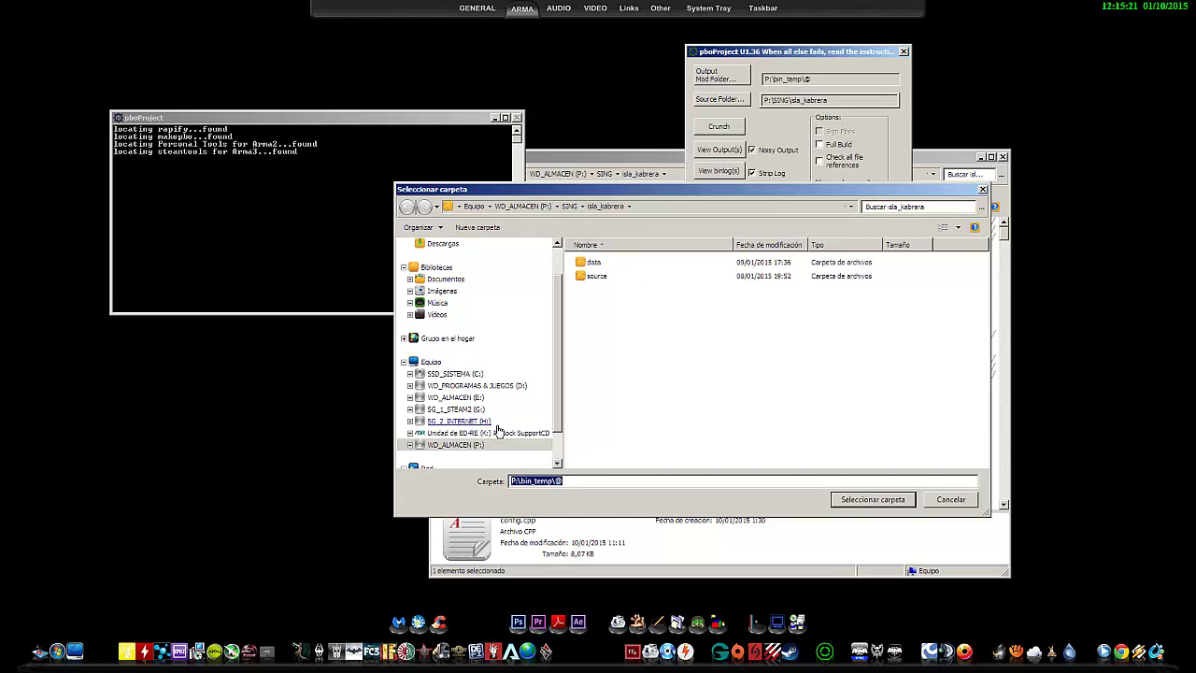
left_click(465, 447)
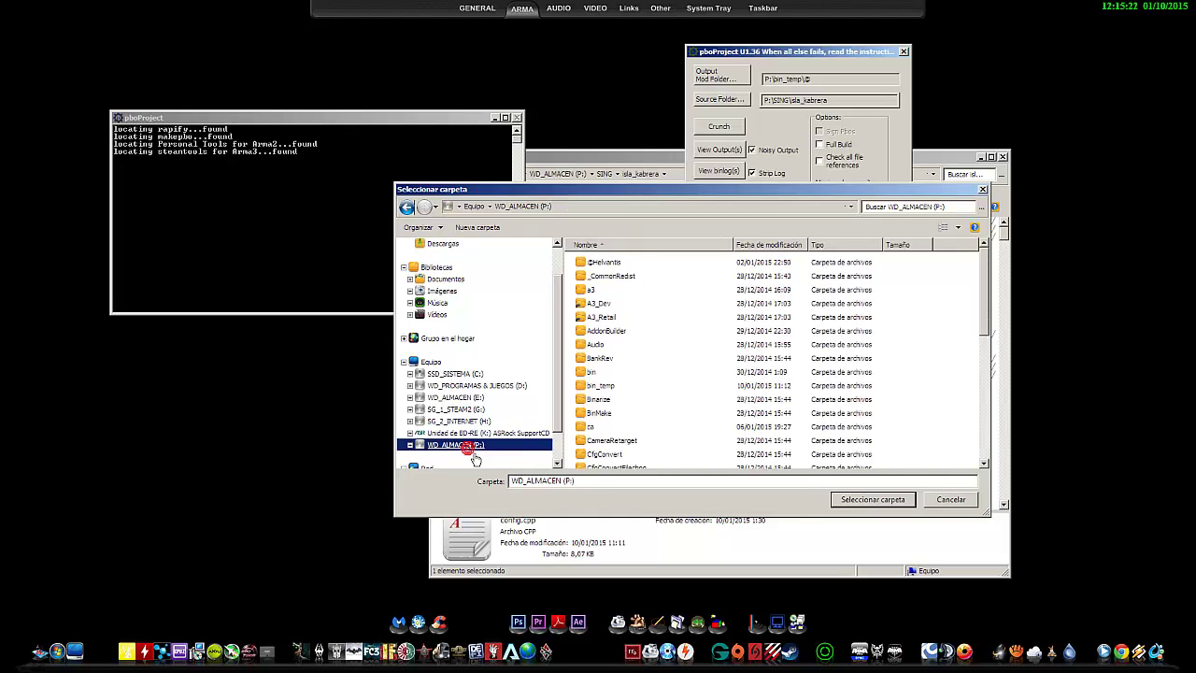
double_click(601, 386)
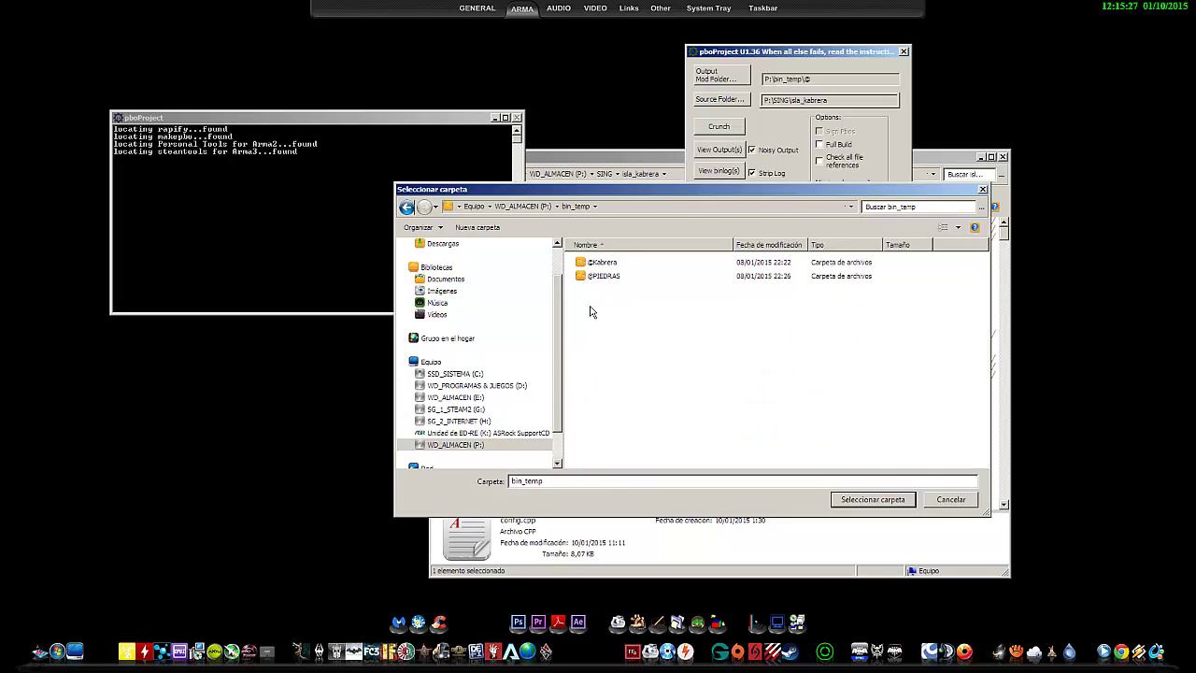
left_click(478, 227)
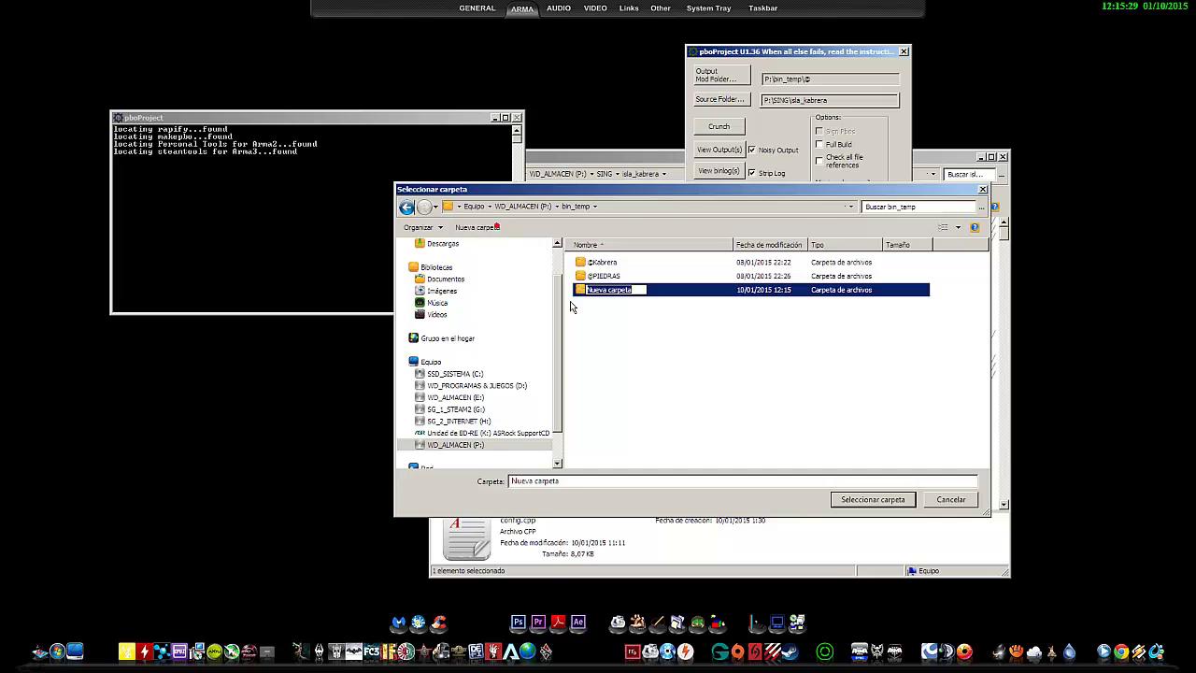
type("@")
key("Return")
Step: Set P:\bin_temp\@ as the output mod folder and P:\SING\isla_kabrera as the source folder
double_click(599, 265)
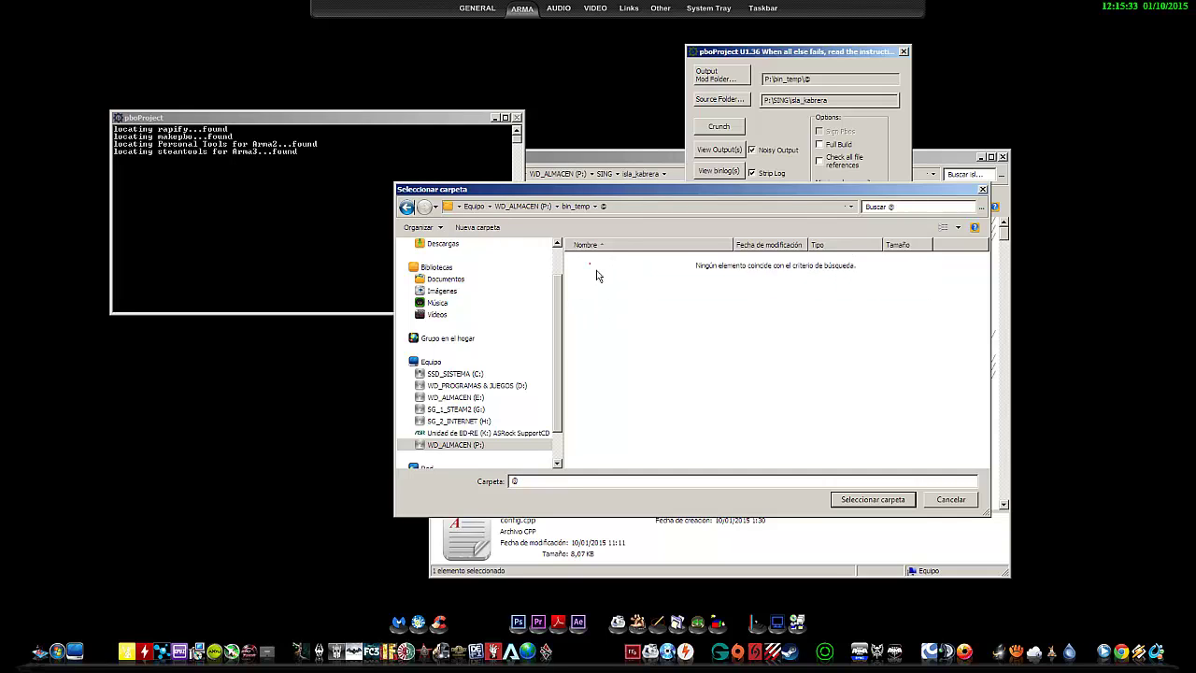
left_click(870, 504)
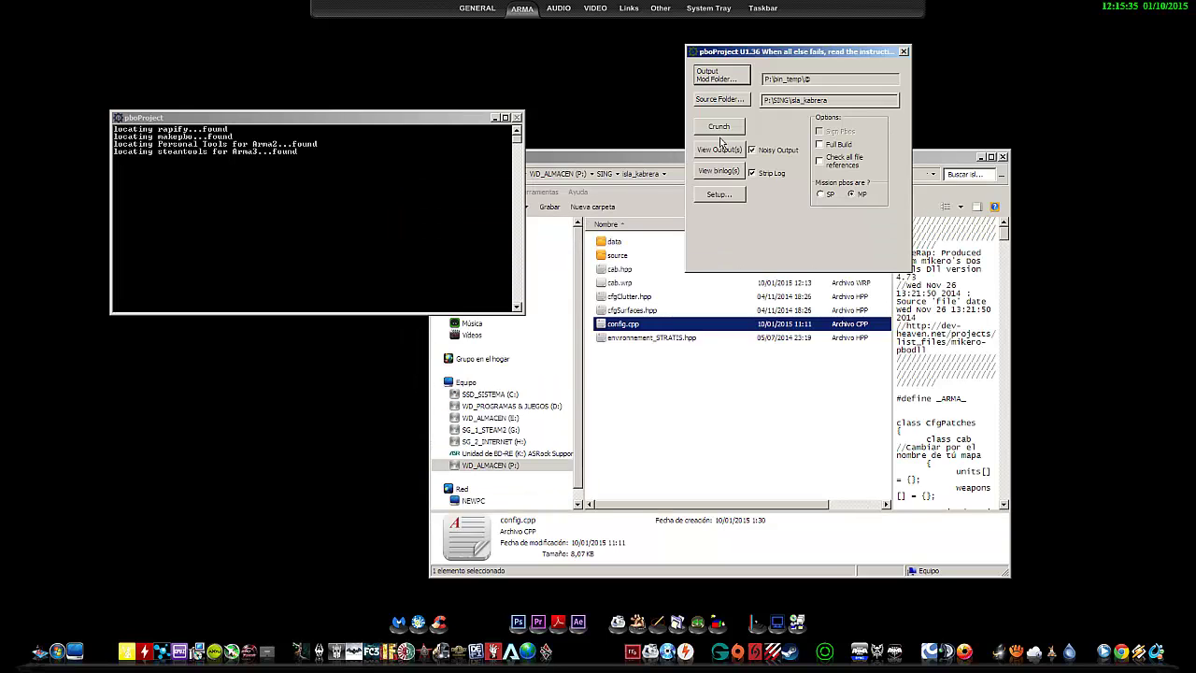
left_click(721, 102)
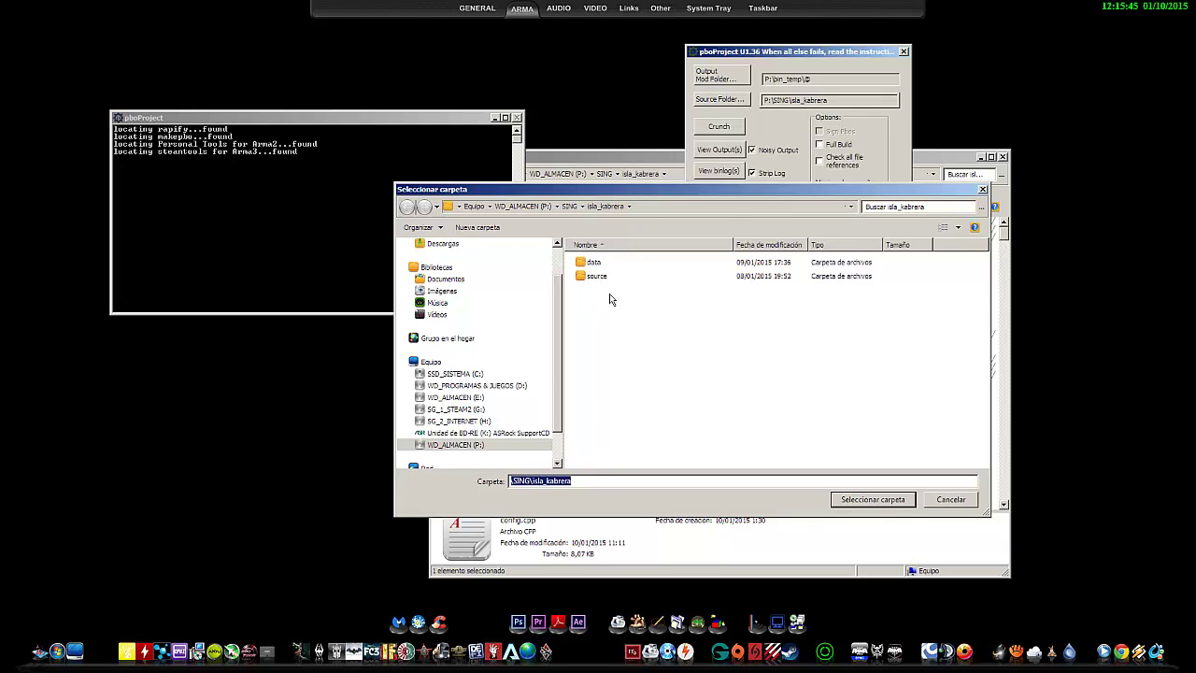
left_click(873, 499)
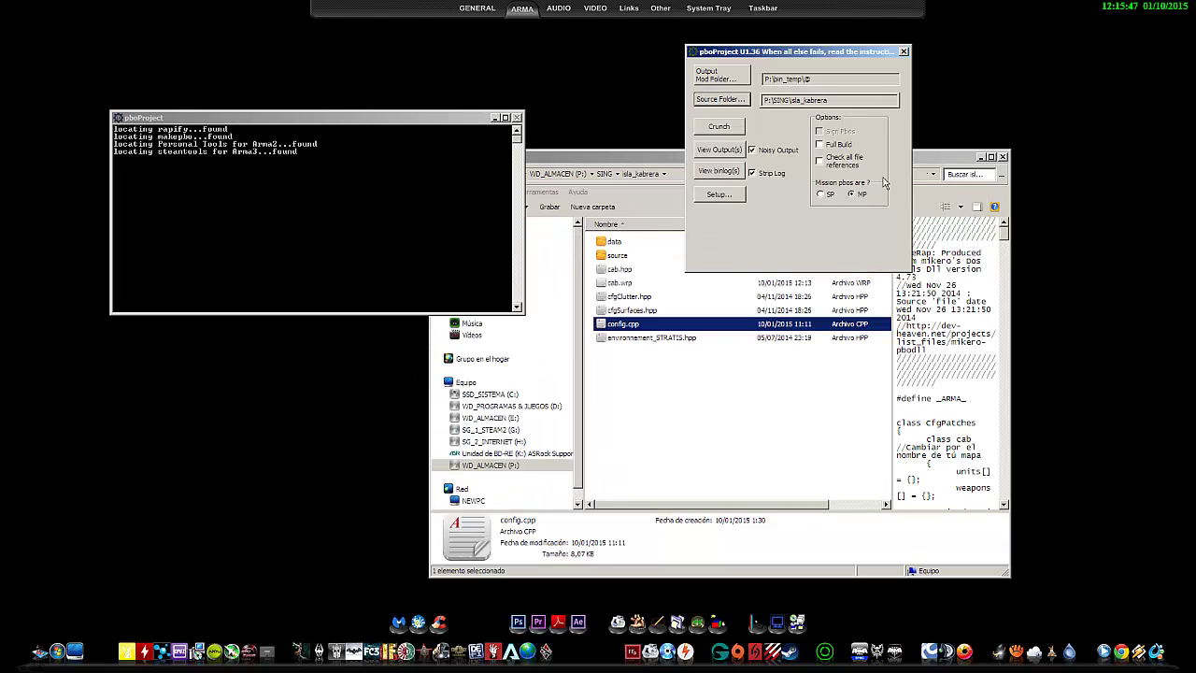
Step: Create the mod.cpp for Kabrera Island in pboProject's setup, and crunch the isla_kabrera source folder into a PBO
left_click(714, 194)
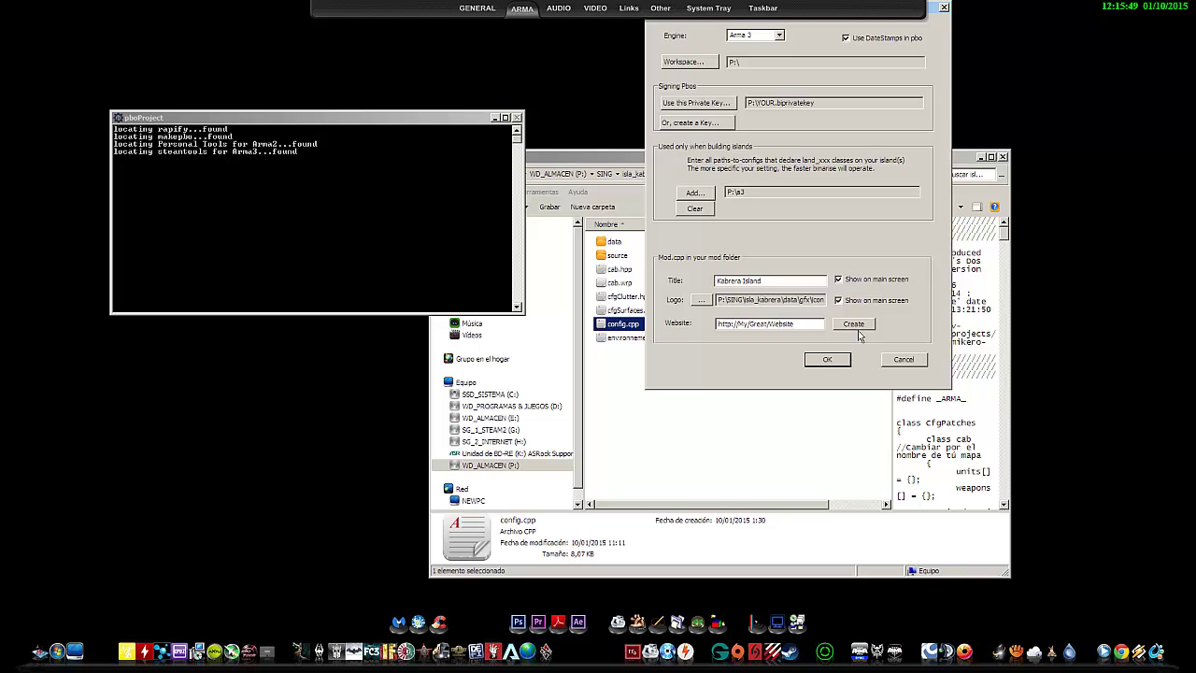
left_click(857, 328)
left_click(810, 219)
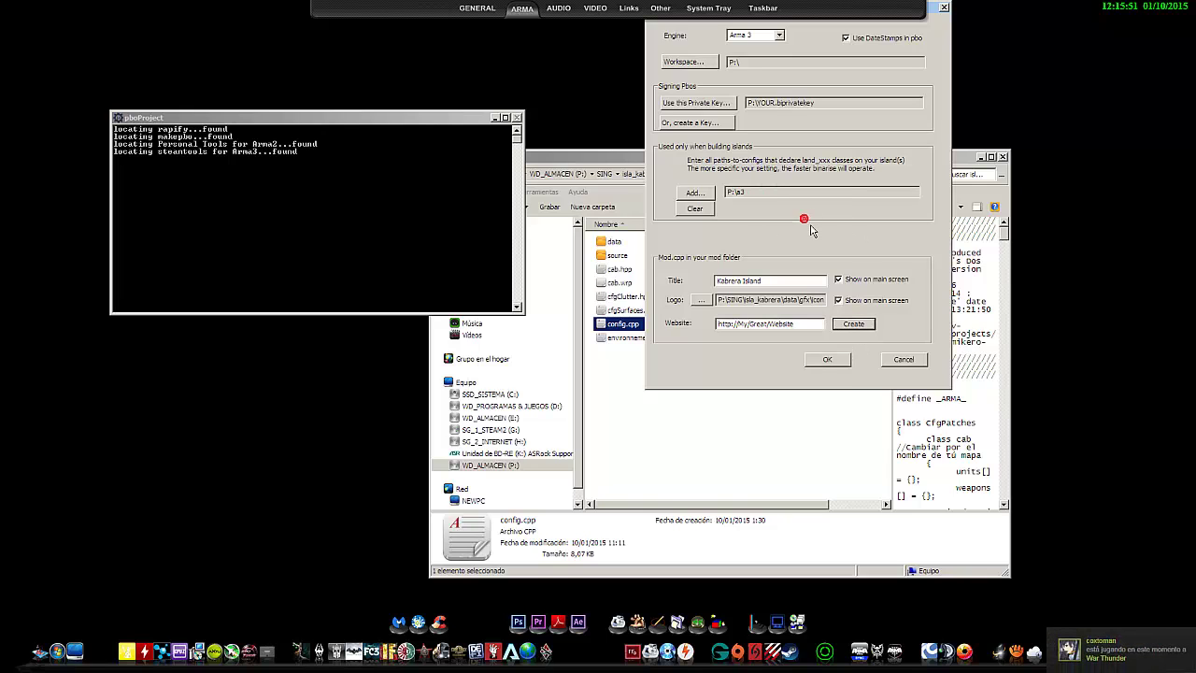
left_click(826, 363)
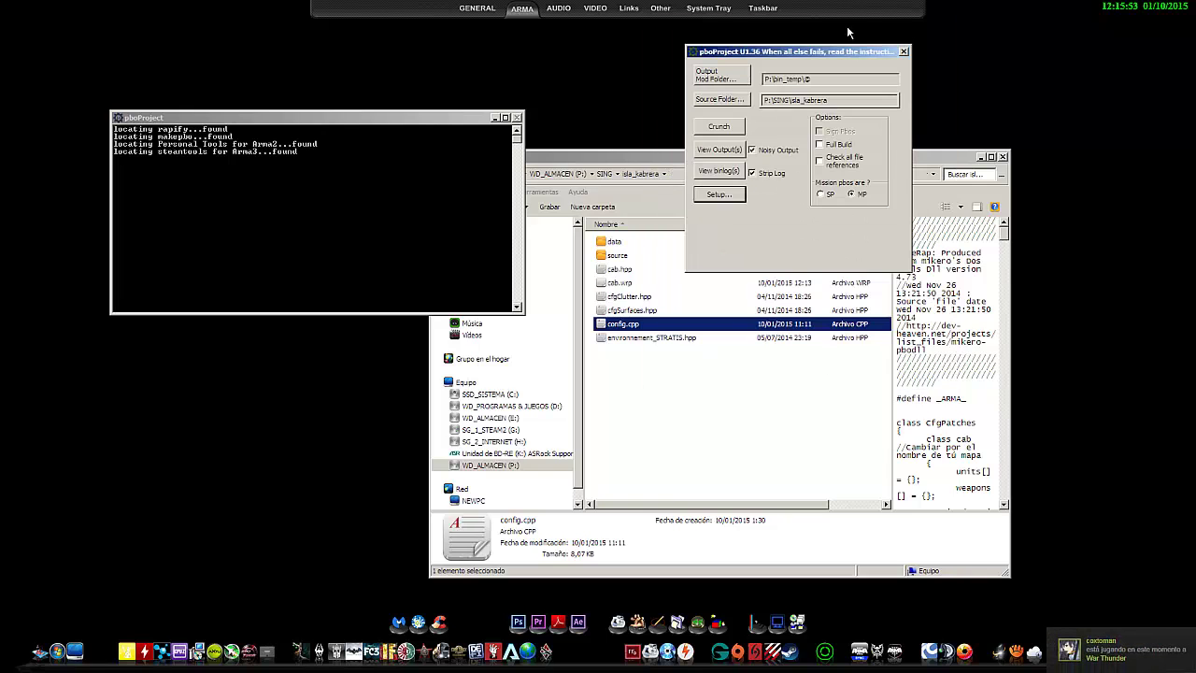
left_click(721, 128)
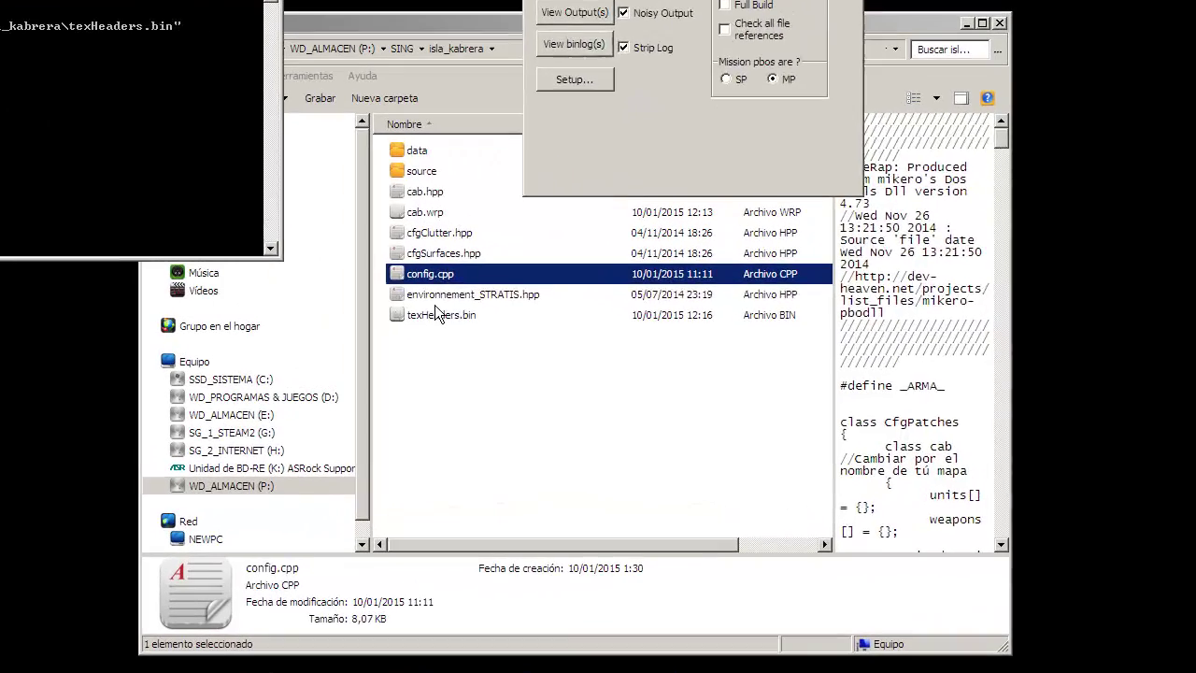
Step: Examine environnement_STRATIS.hpp and config.cpp in Notepad++, and close the files and the isla_kabrera folder window
double_click(626, 337)
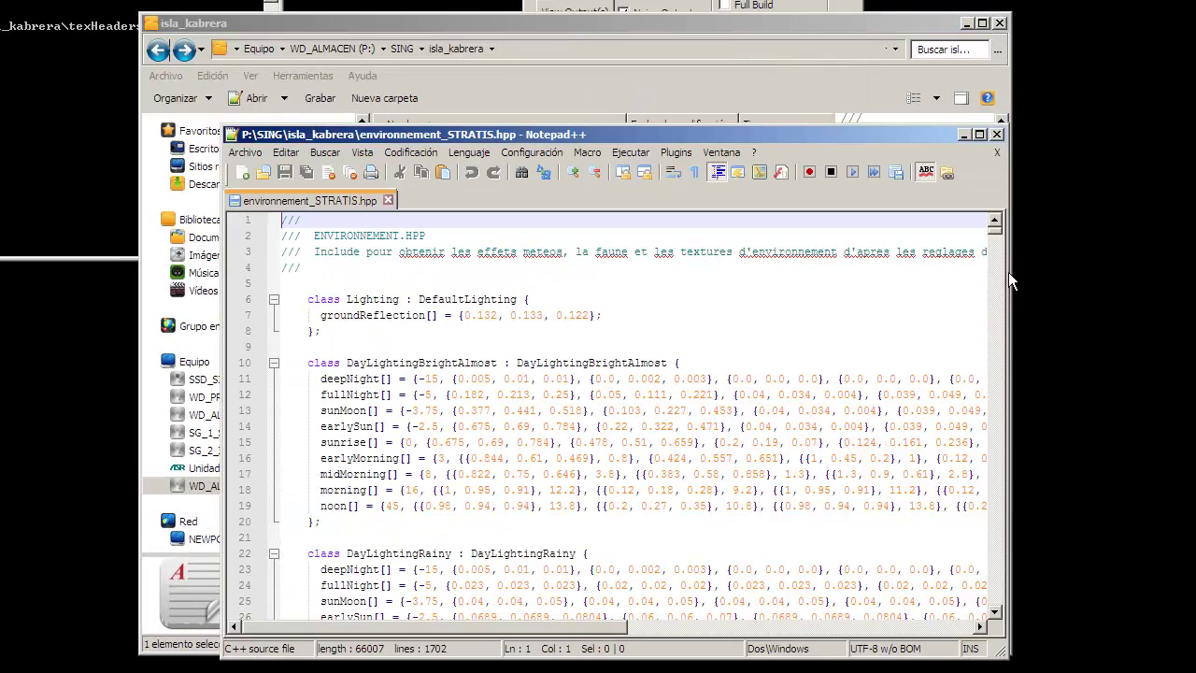
left_click_drag(1005, 241, 1024, 167)
left_click(996, 133)
double_click(450, 276)
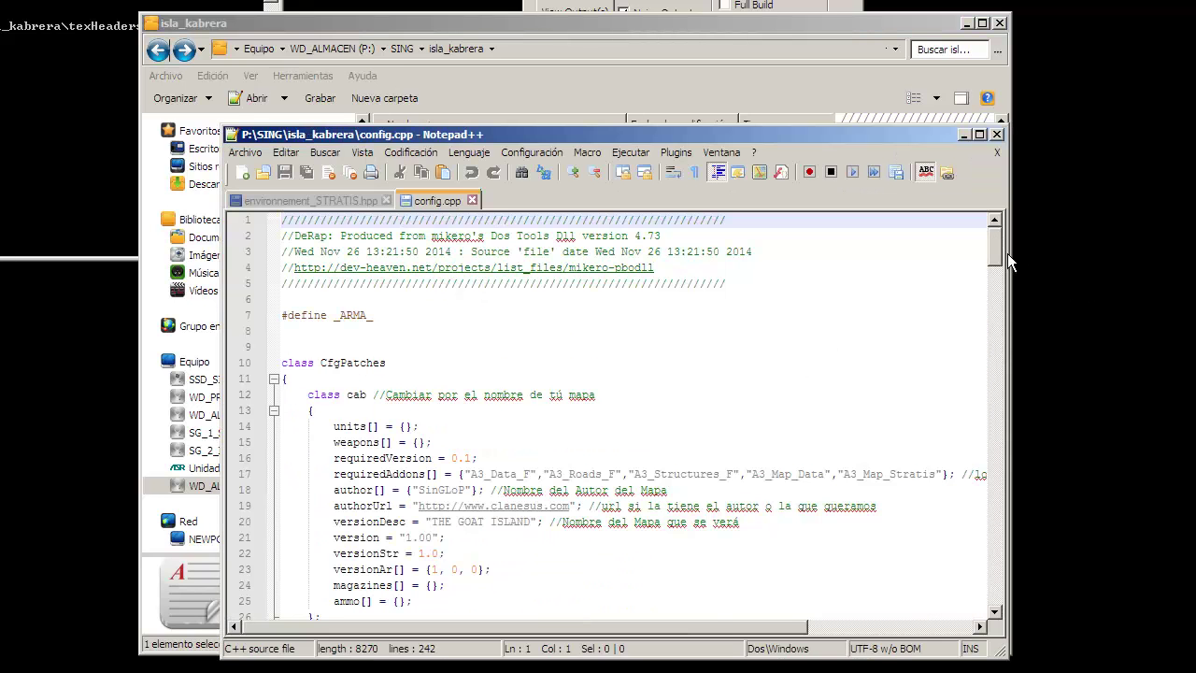
left_click_drag(996, 250, 1002, 636)
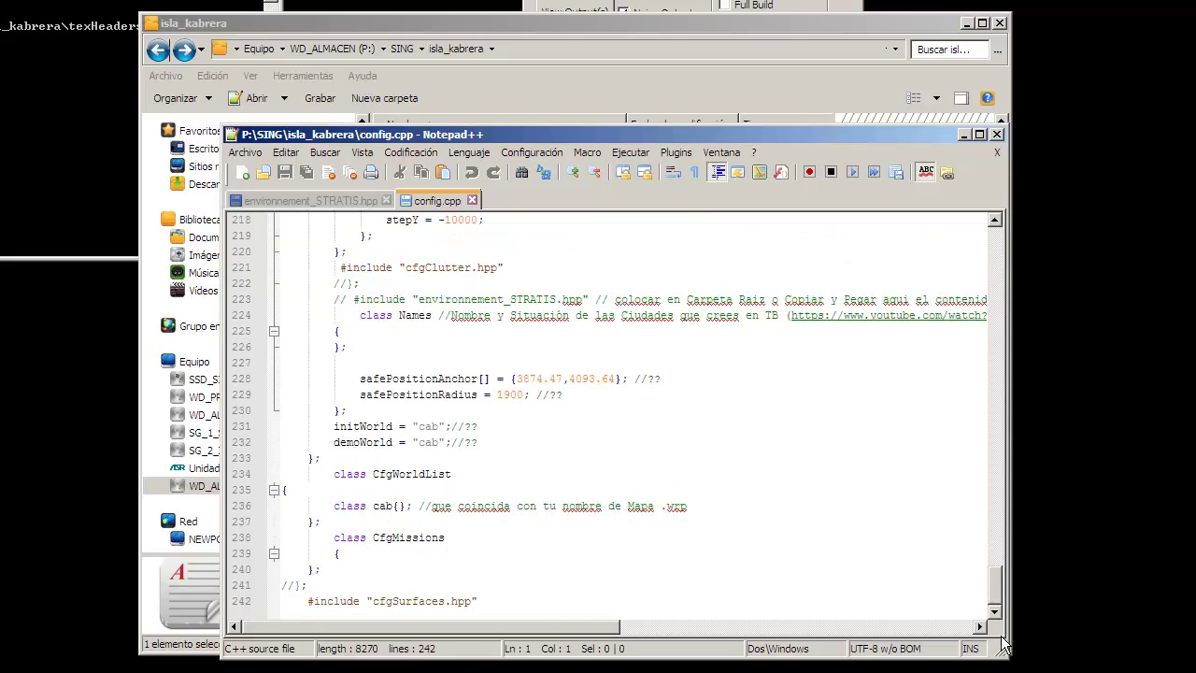
scroll(680, 537, "up", 20)
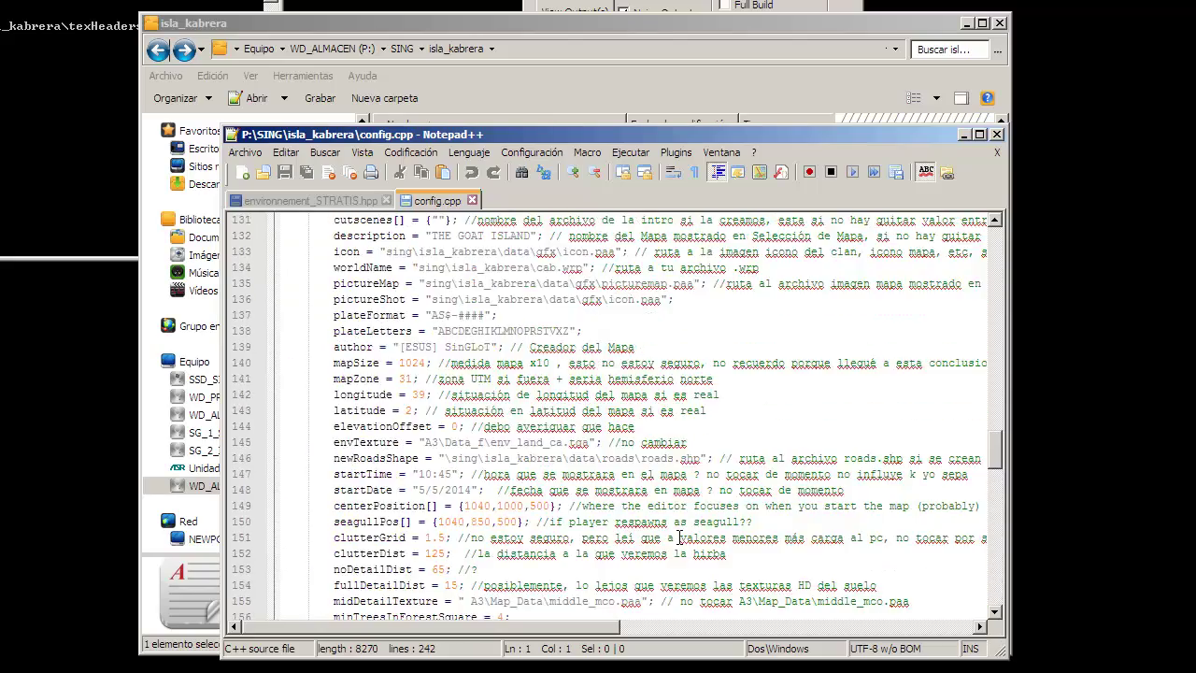
scroll(680, 537, "up", 20)
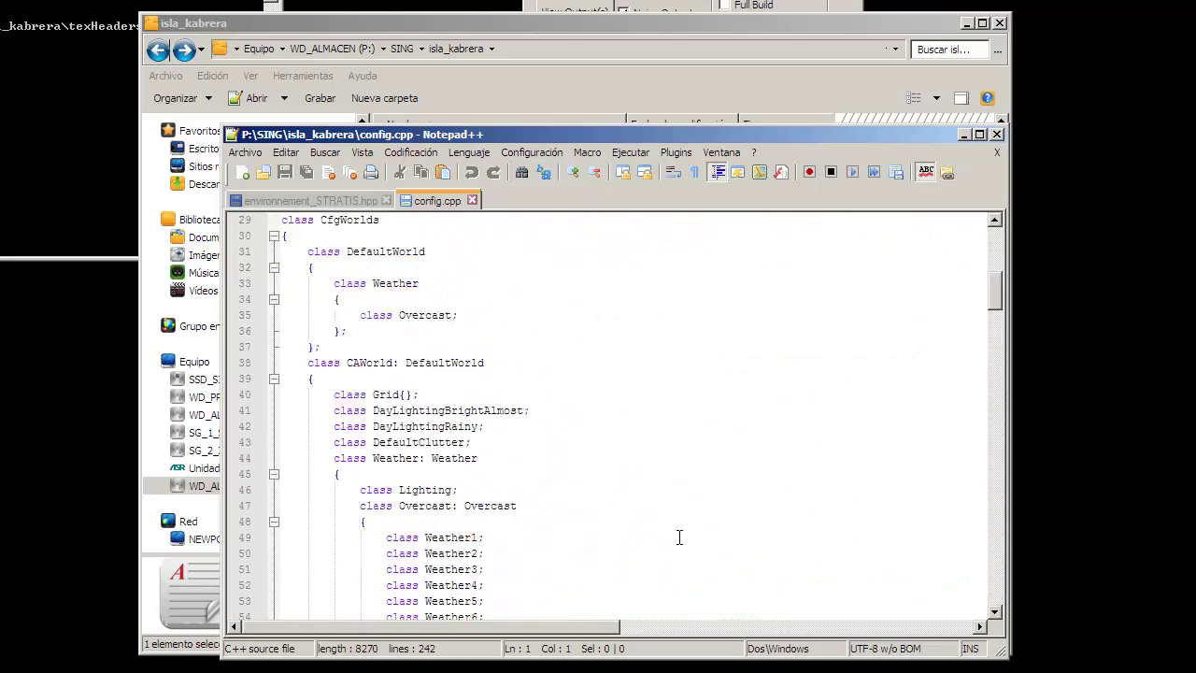
left_click(1000, 157)
left_click(1000, 157)
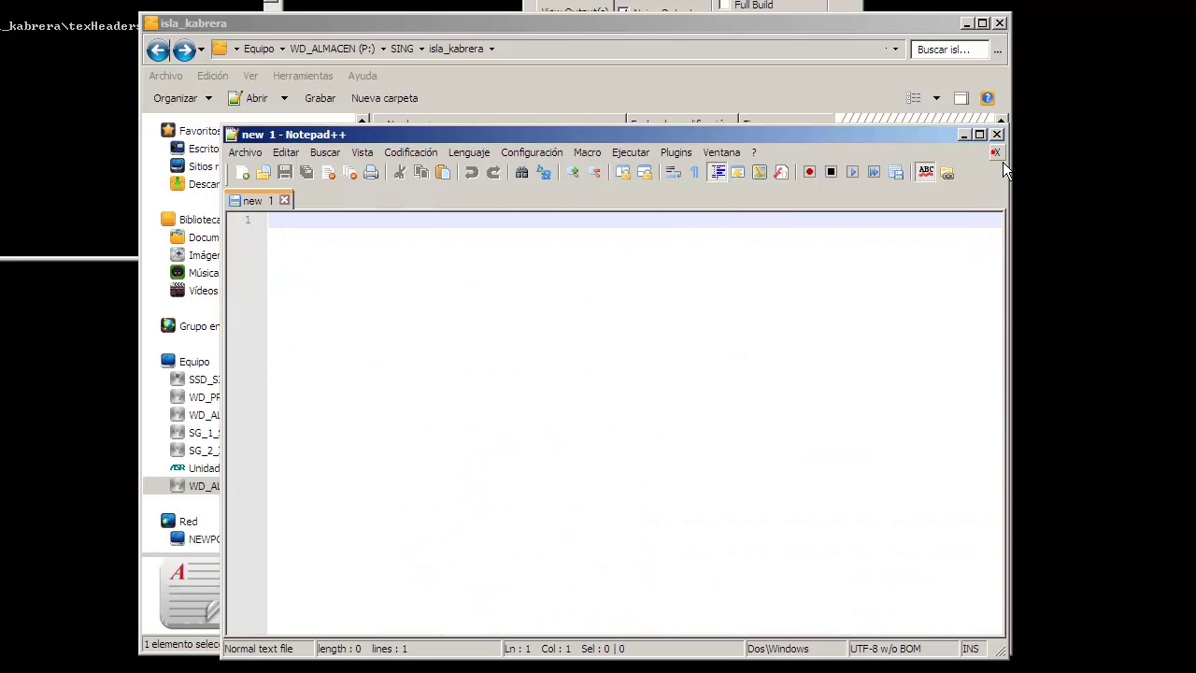
left_click(997, 135)
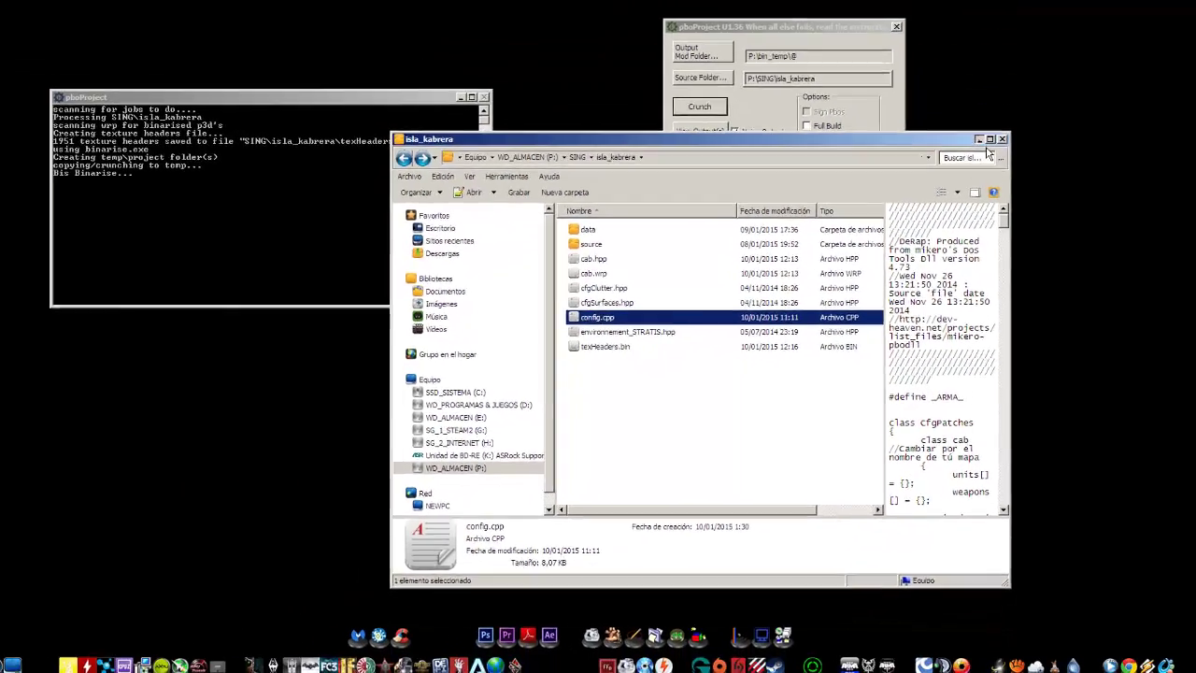
left_click(999, 23)
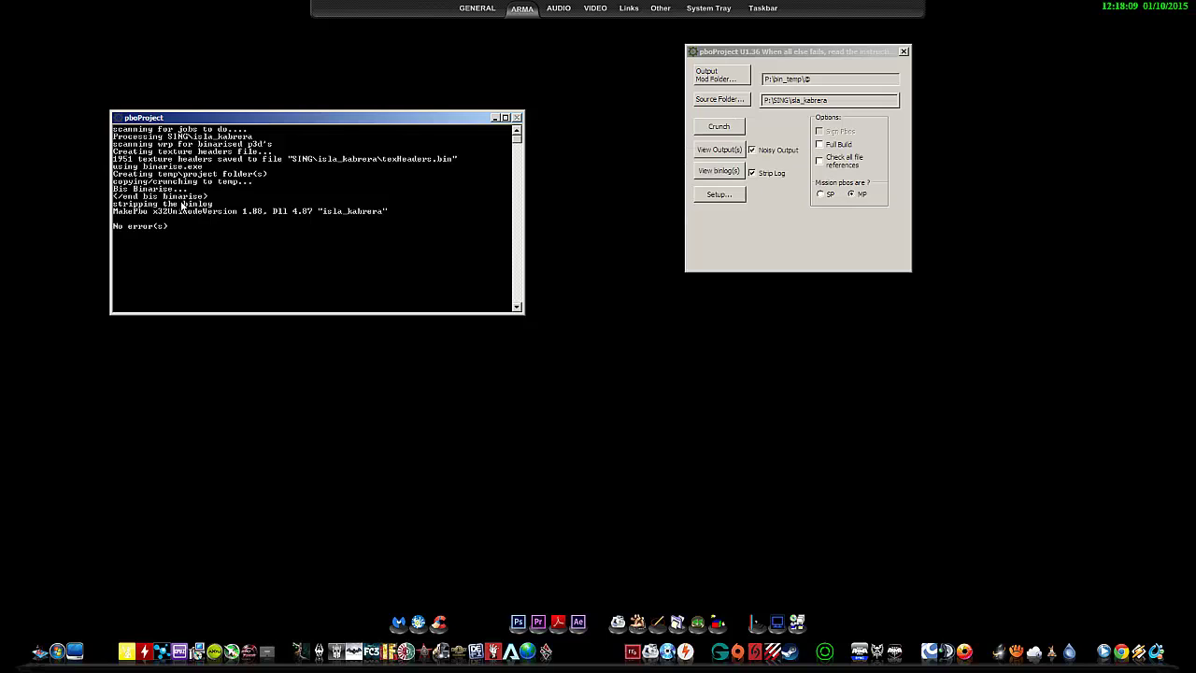
left_click(902, 51)
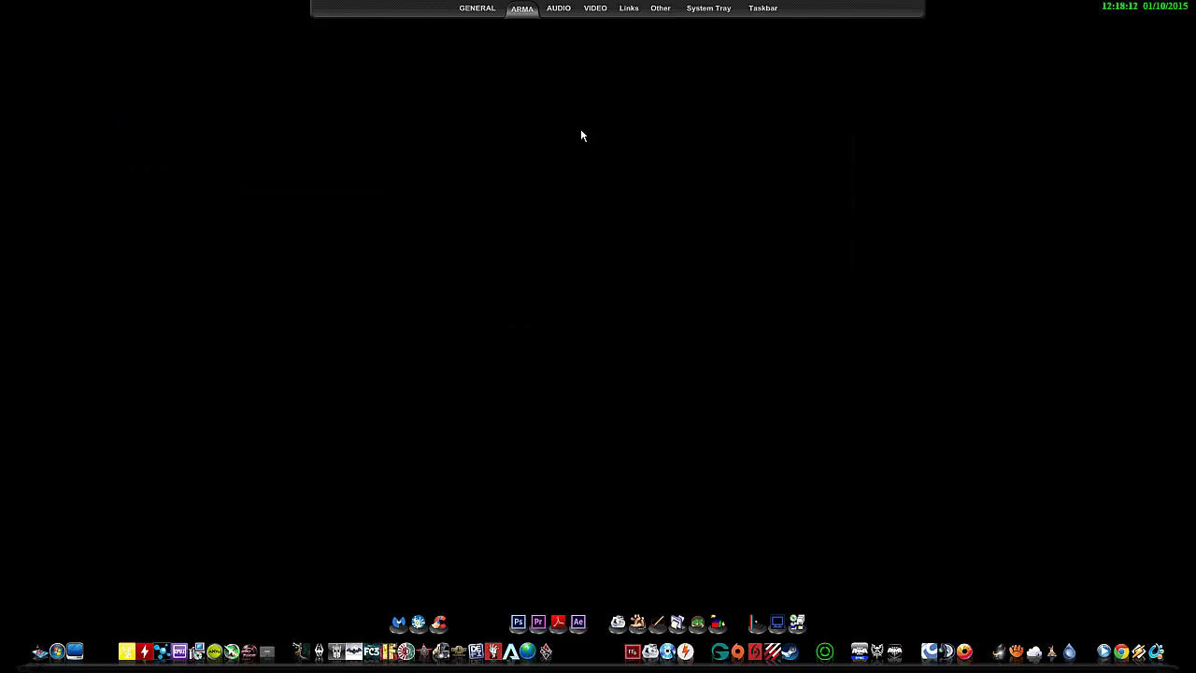
left_click(440, 13)
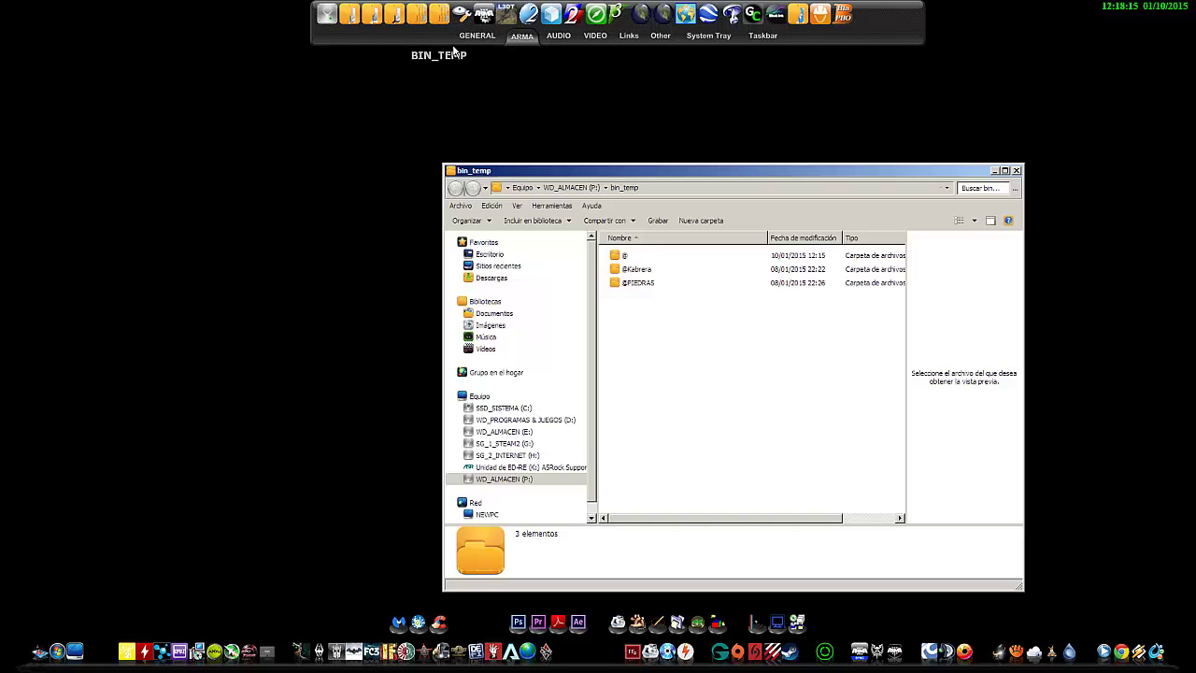
double_click(624, 255)
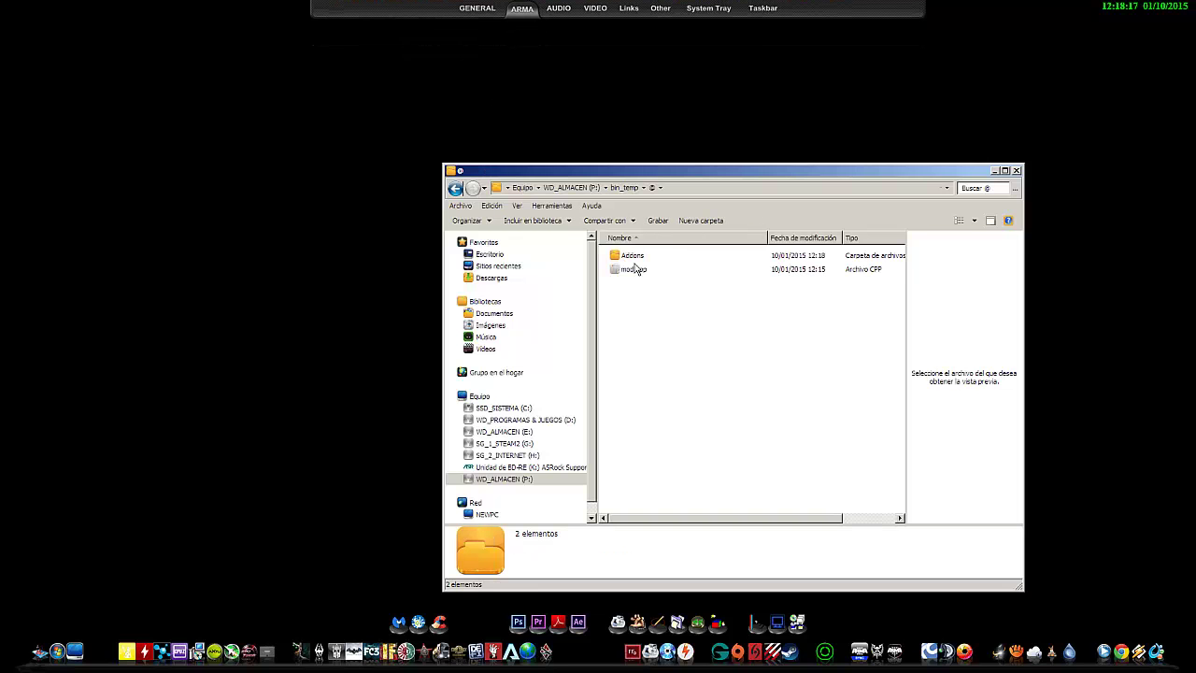
key("BackSpace")
key("F2")
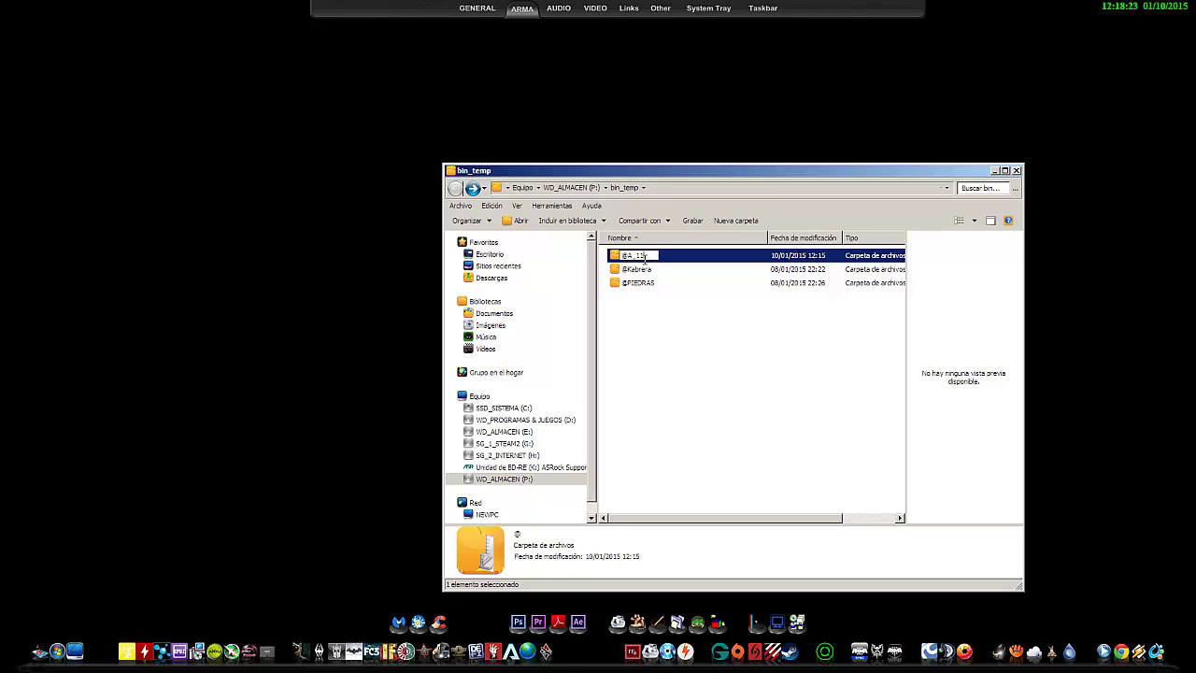
left_click(643, 326)
left_click(621, 257)
right_click(619, 258)
left_click(672, 462)
mouse_move(576, 12)
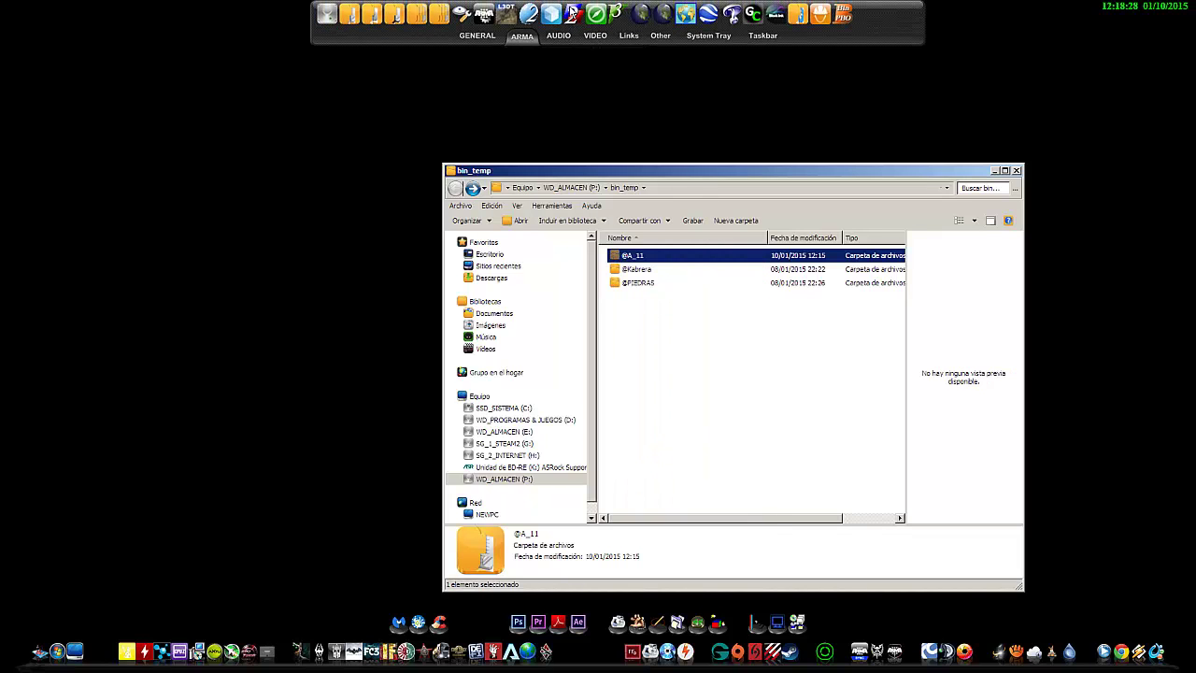
left_click(429, 20)
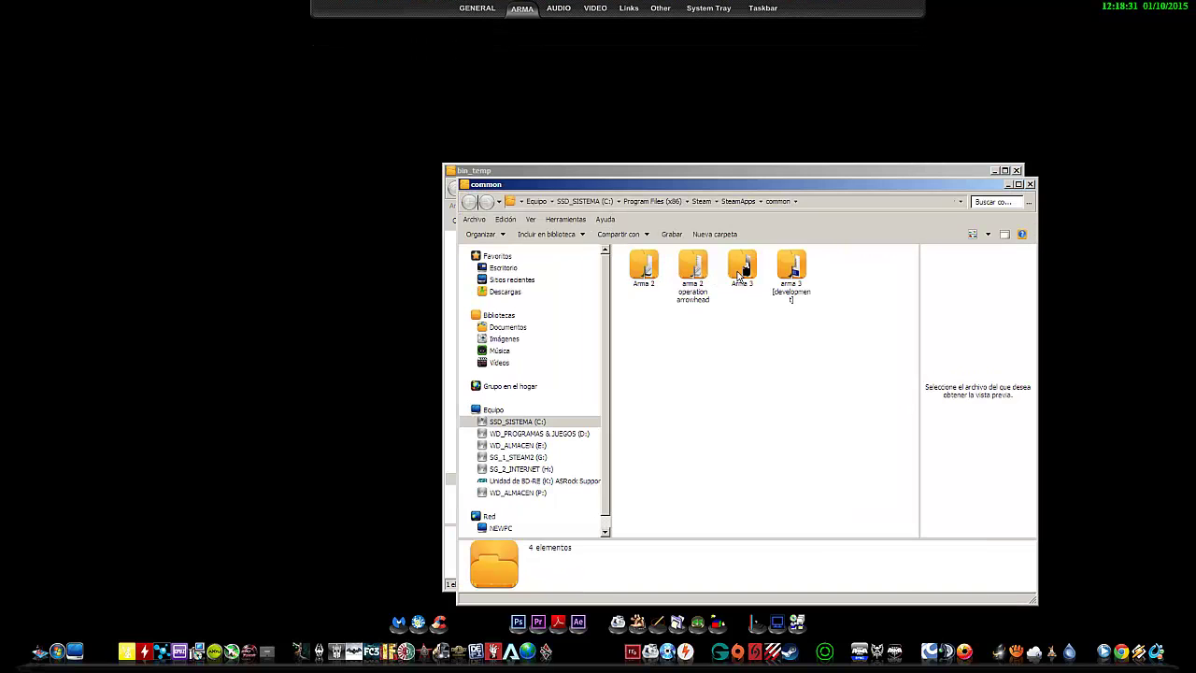
left_click(743, 269)
right_click(746, 271)
left_click(781, 493)
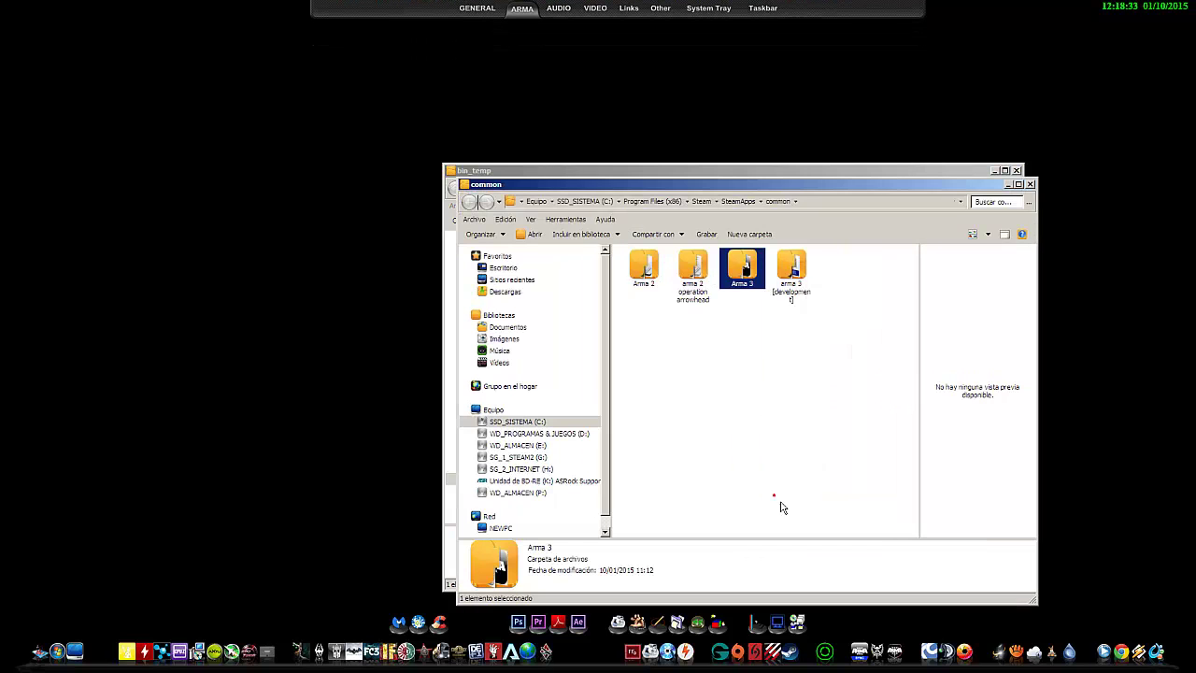
left_click(628, 465)
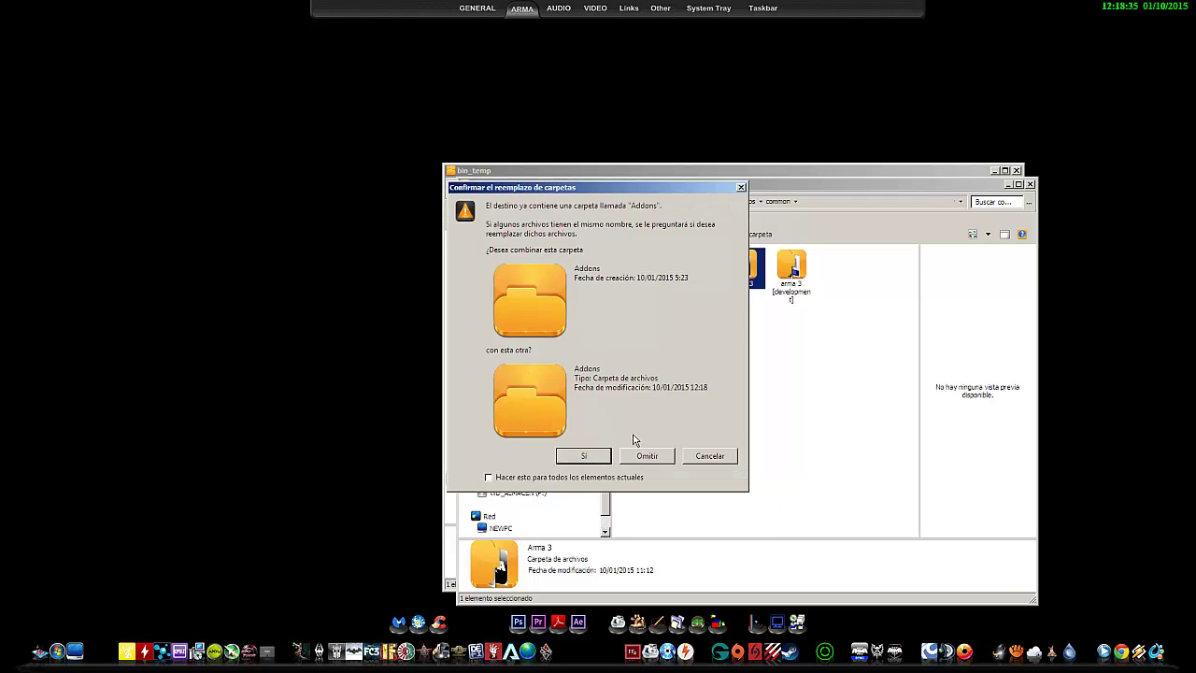
left_click(585, 456)
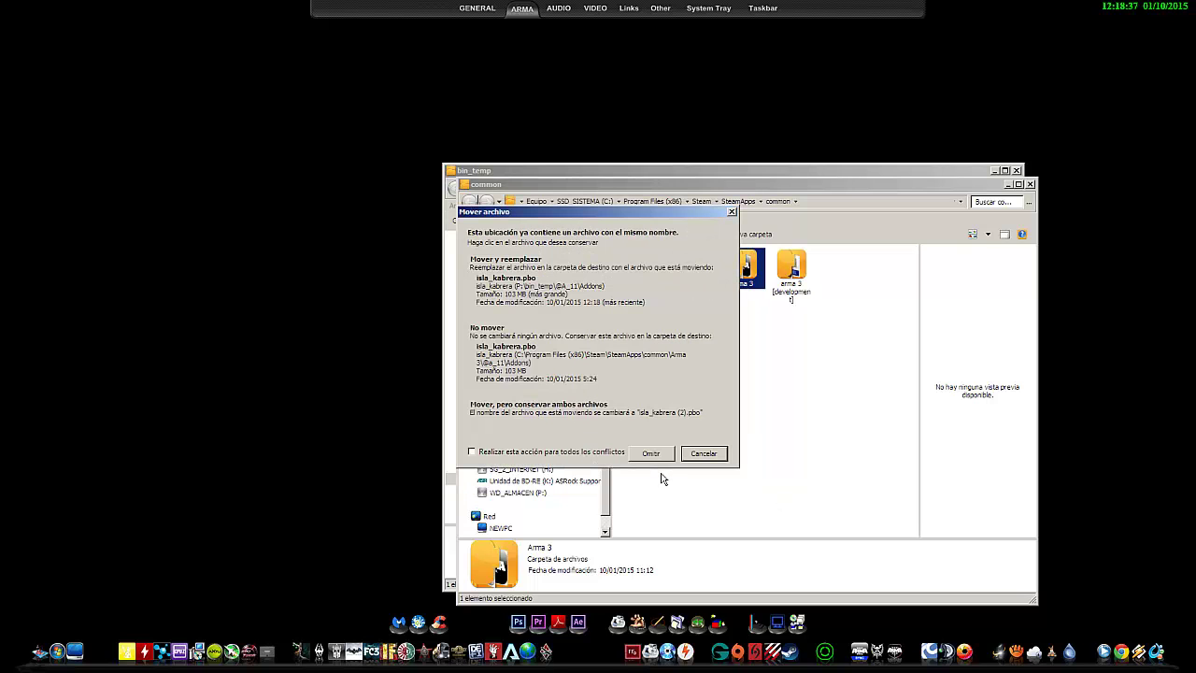
left_click(549, 296)
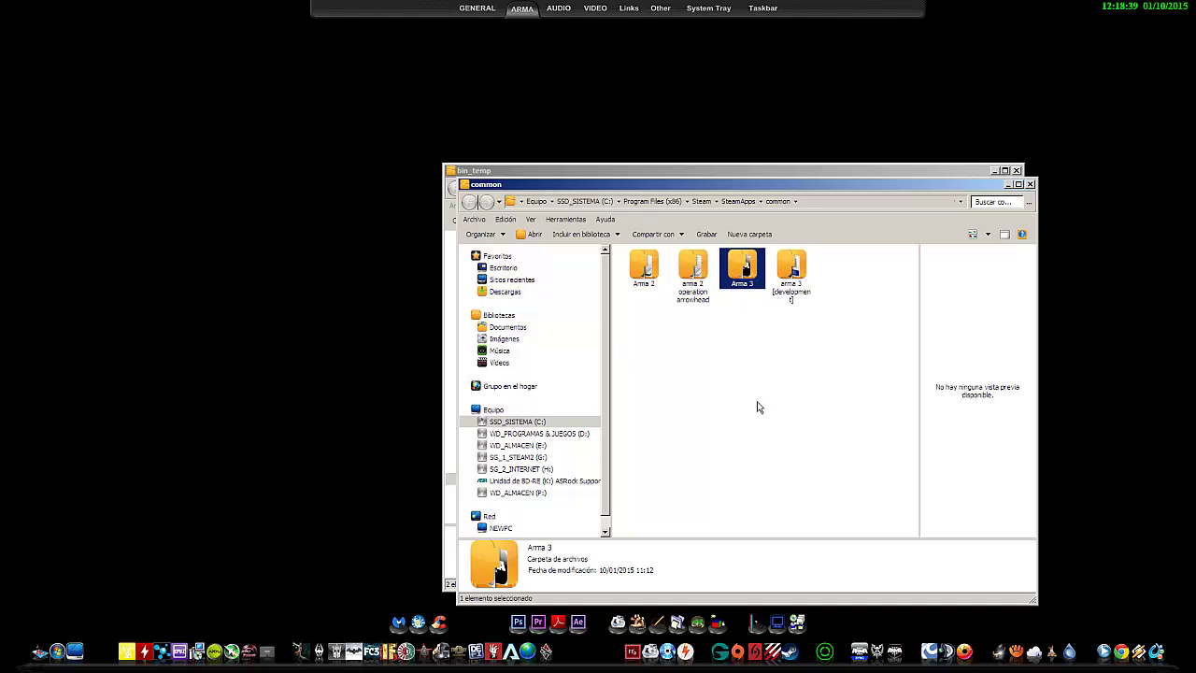
double_click(751, 283)
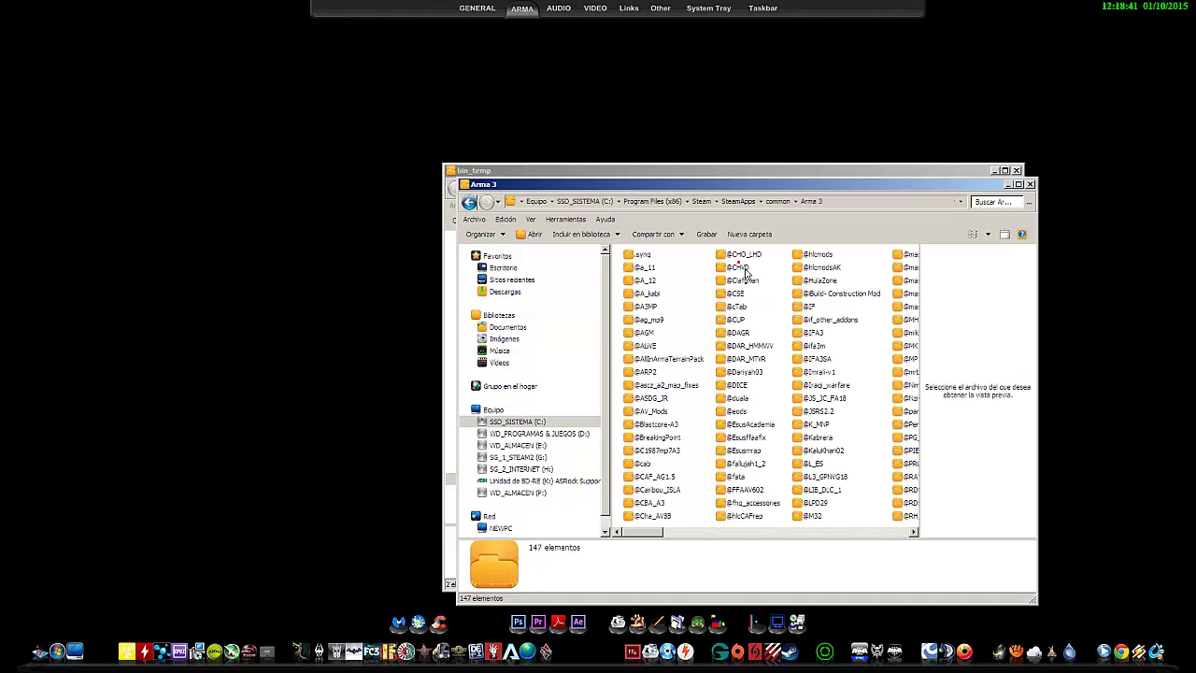
double_click(646, 271)
key("BackSpace")
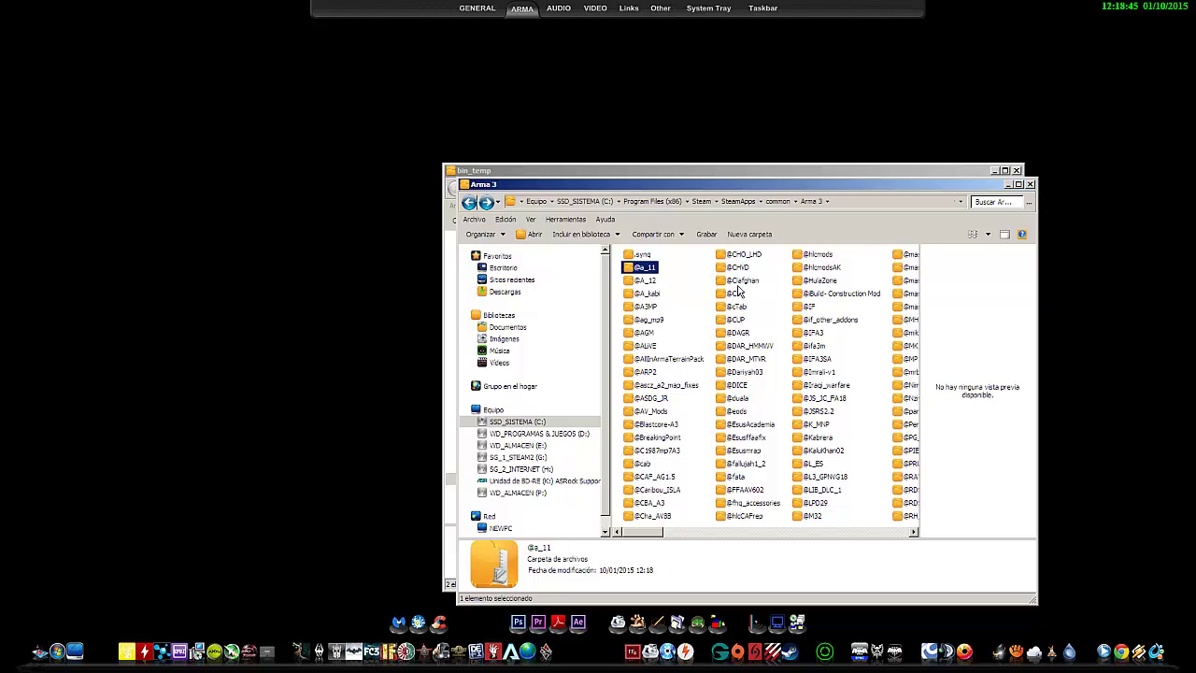
right_click(650, 293)
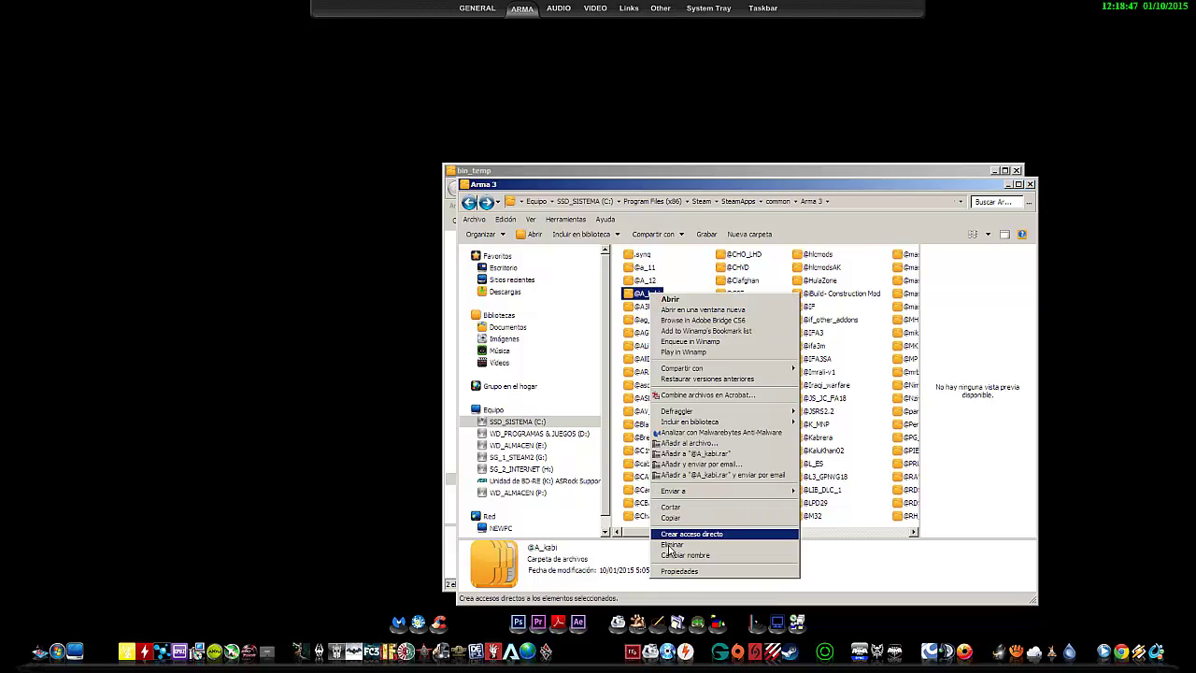
left_click(671, 545)
left_click(662, 397)
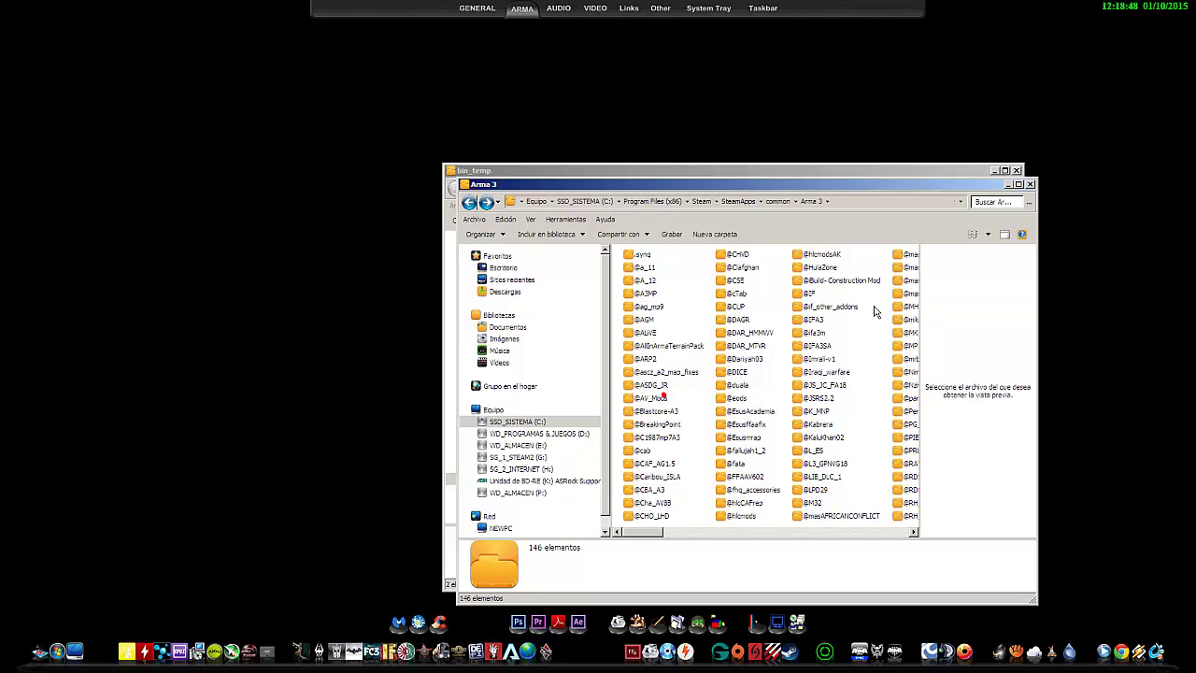
left_click(1030, 185)
left_click(1017, 170)
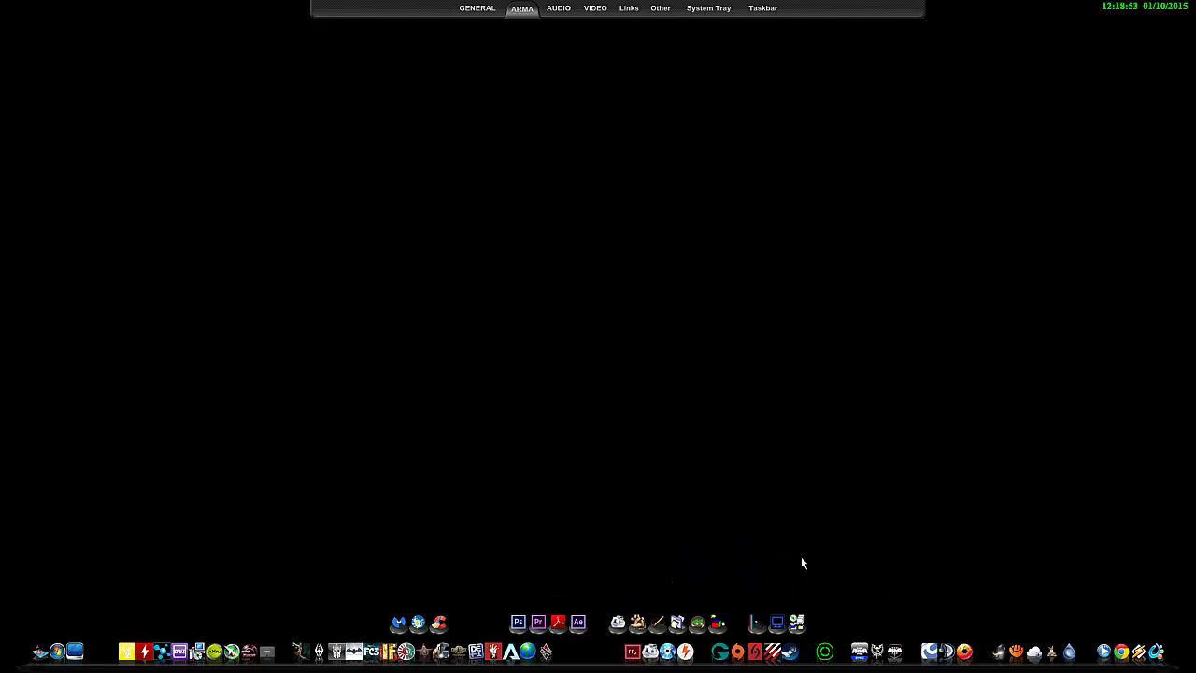
left_click(879, 654)
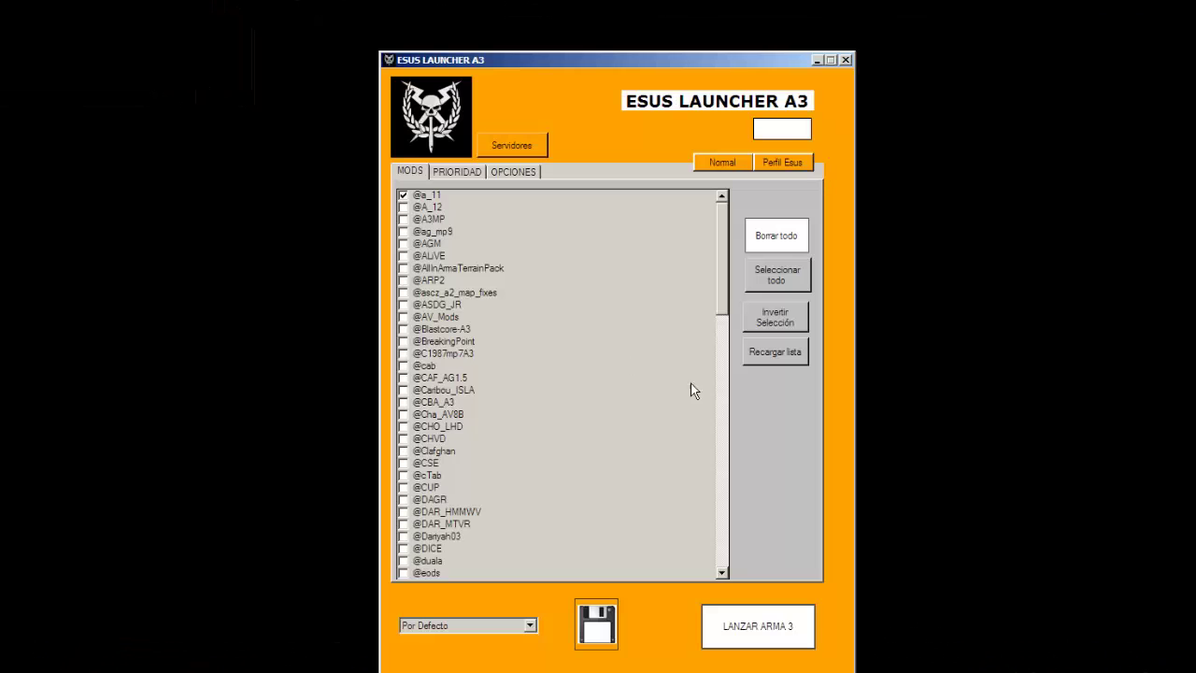
left_click(404, 196)
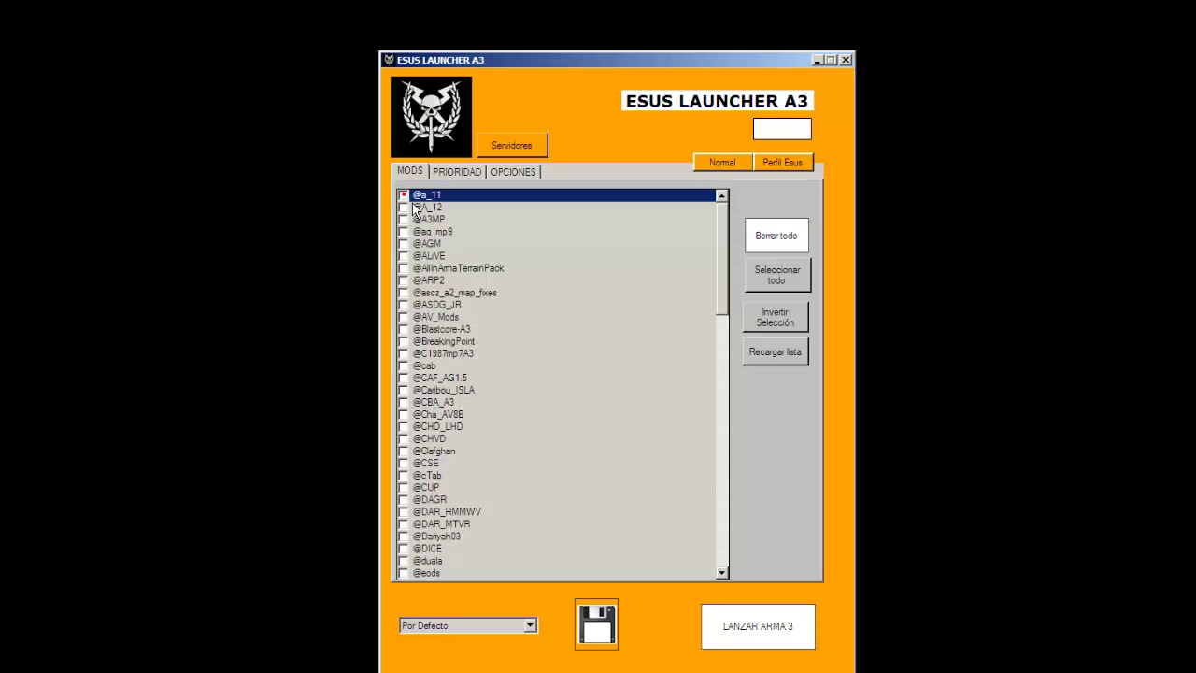
left_click(772, 633)
left_click(772, 633)
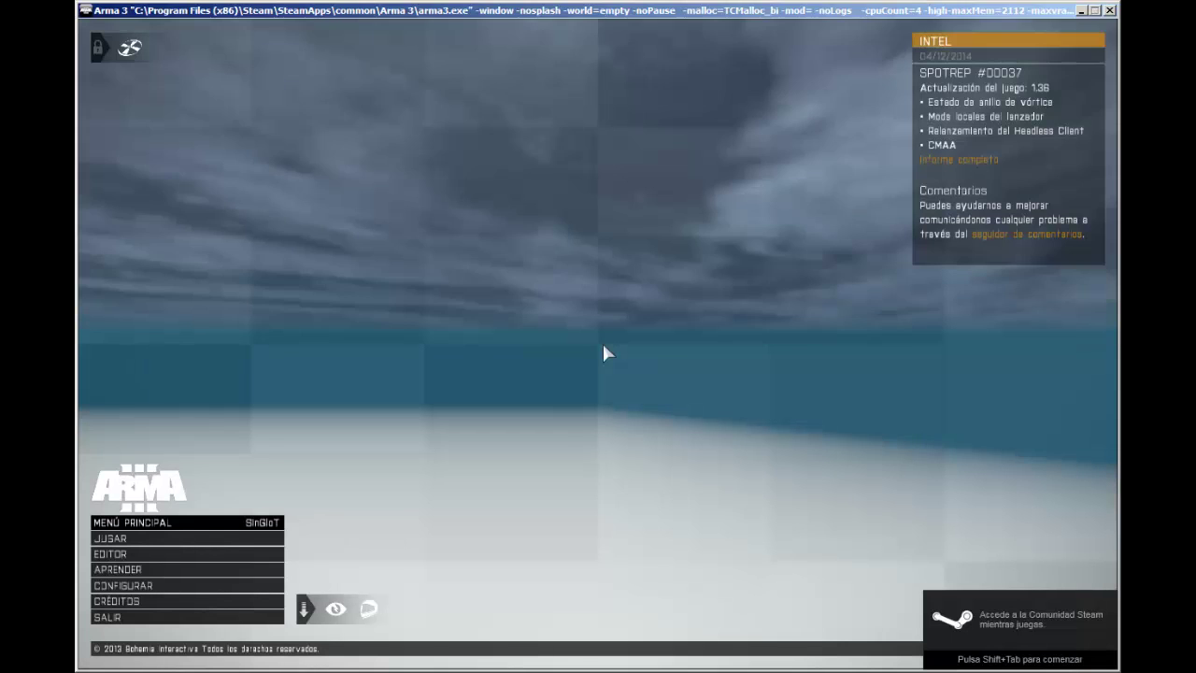
left_click(110, 554)
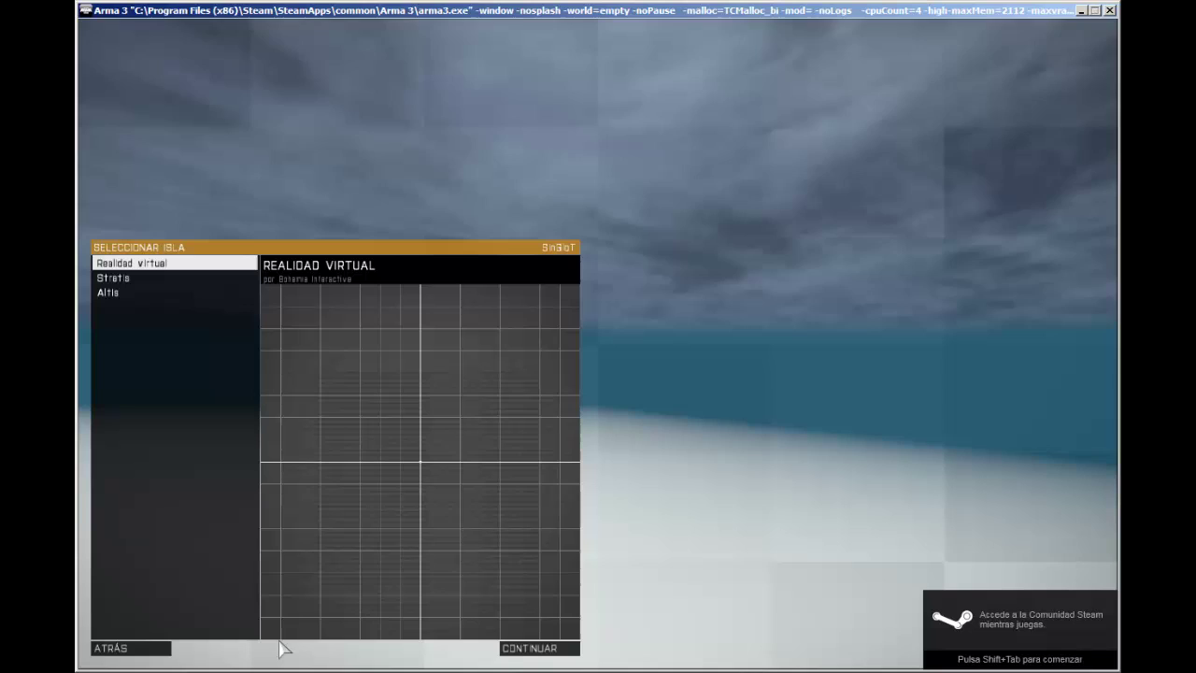
left_click(149, 649)
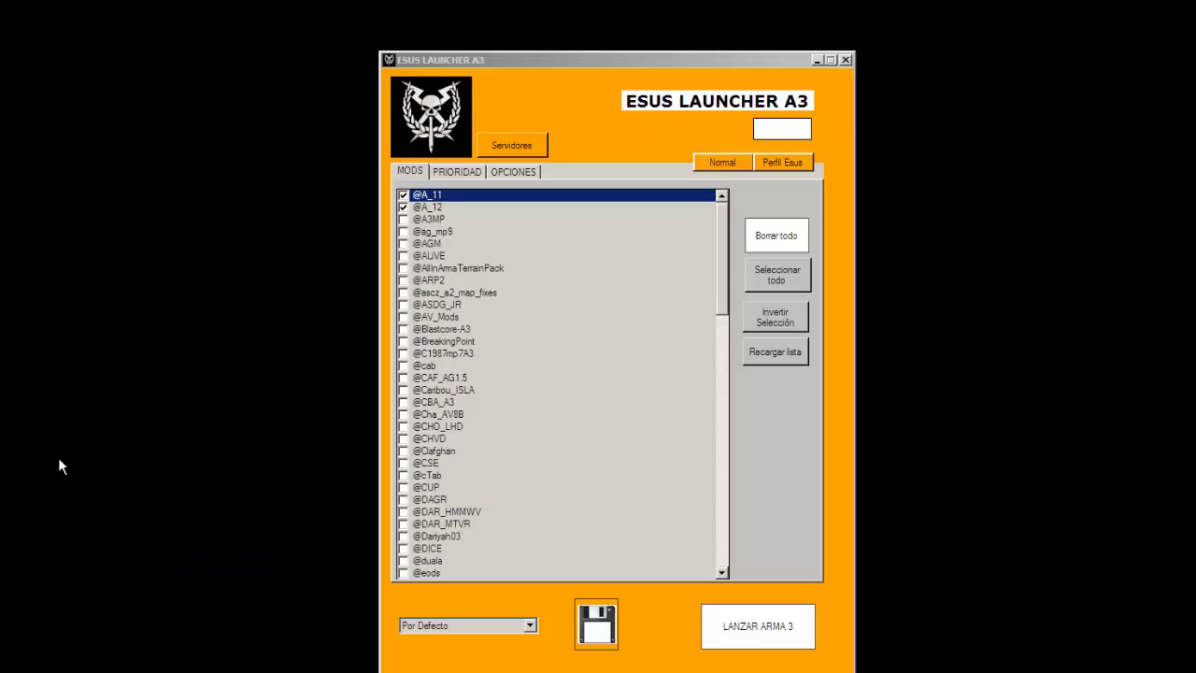
left_click(757, 645)
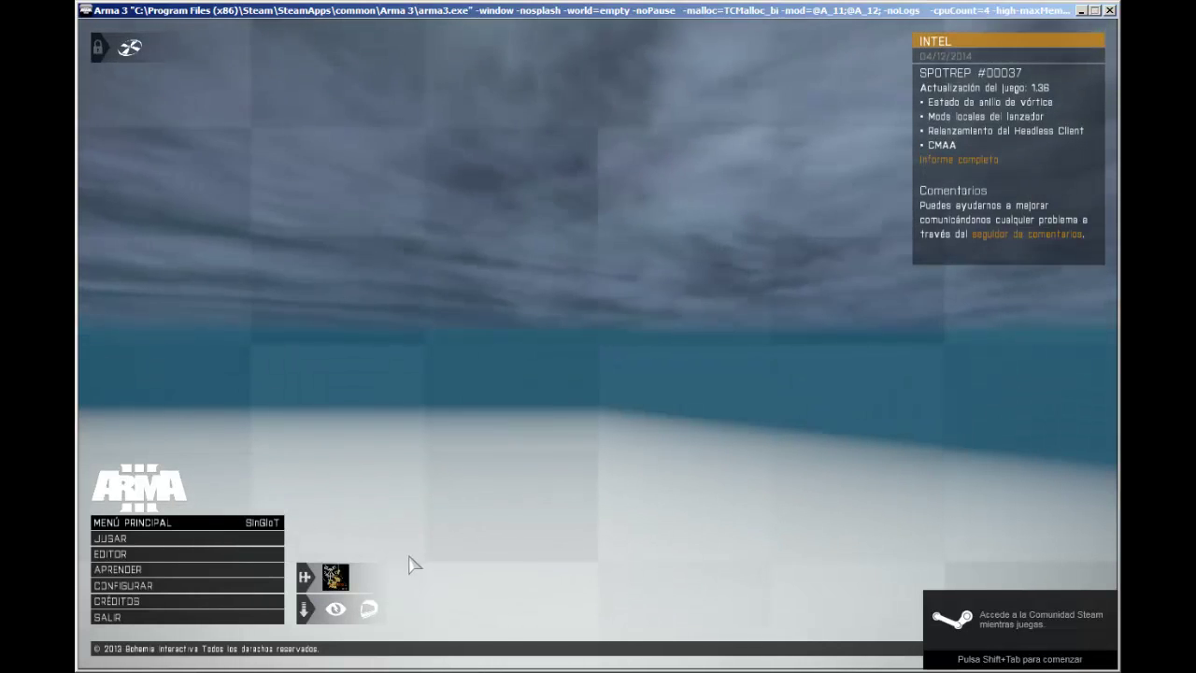
left_click(335, 576)
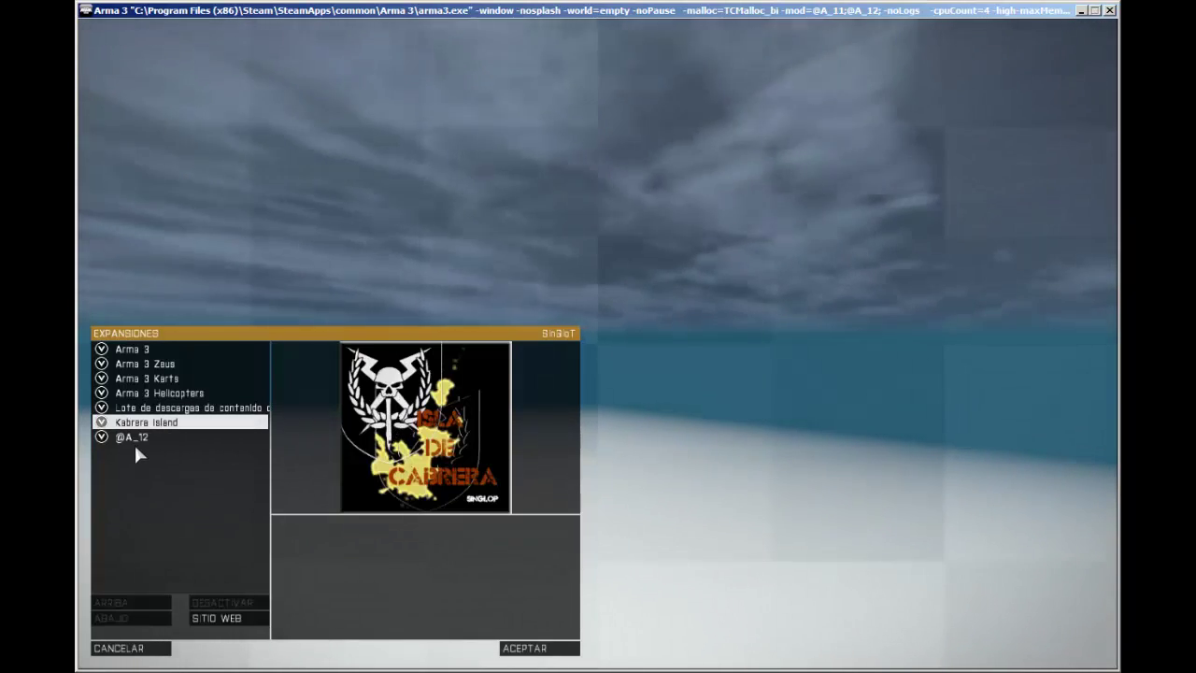
left_click(134, 440)
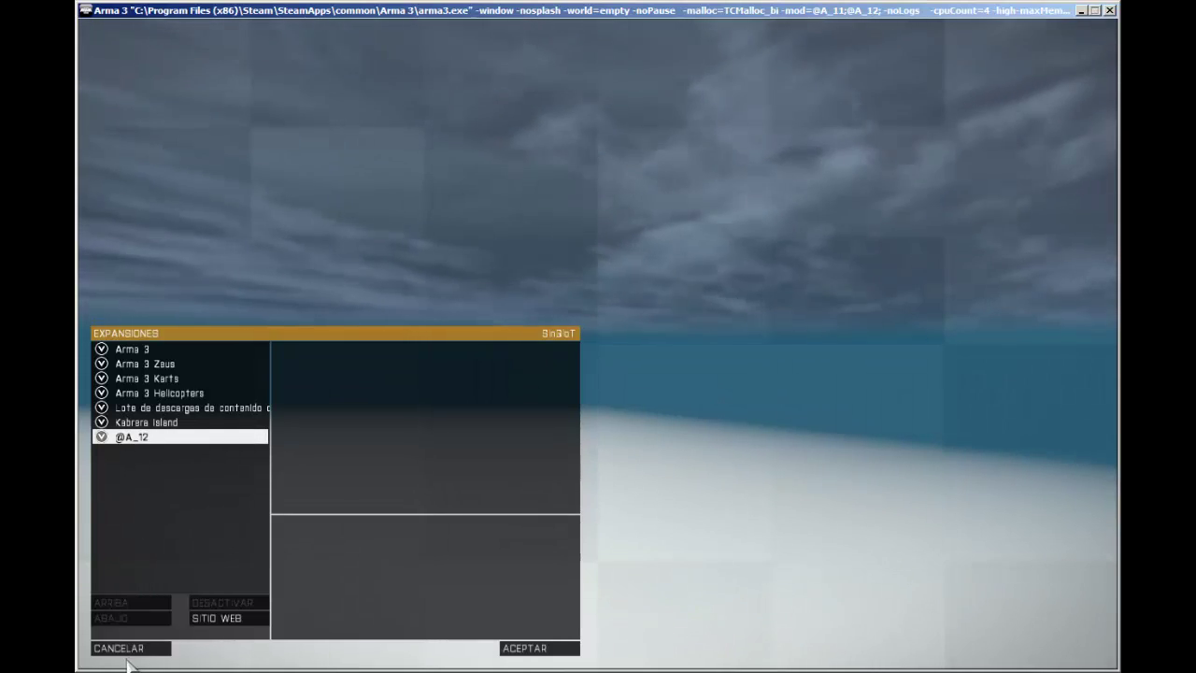
Step: Close the expansions list, open THE GOAT ISLAND in the editor, and examine the roads southeast of the bay on its map
left_click(519, 648)
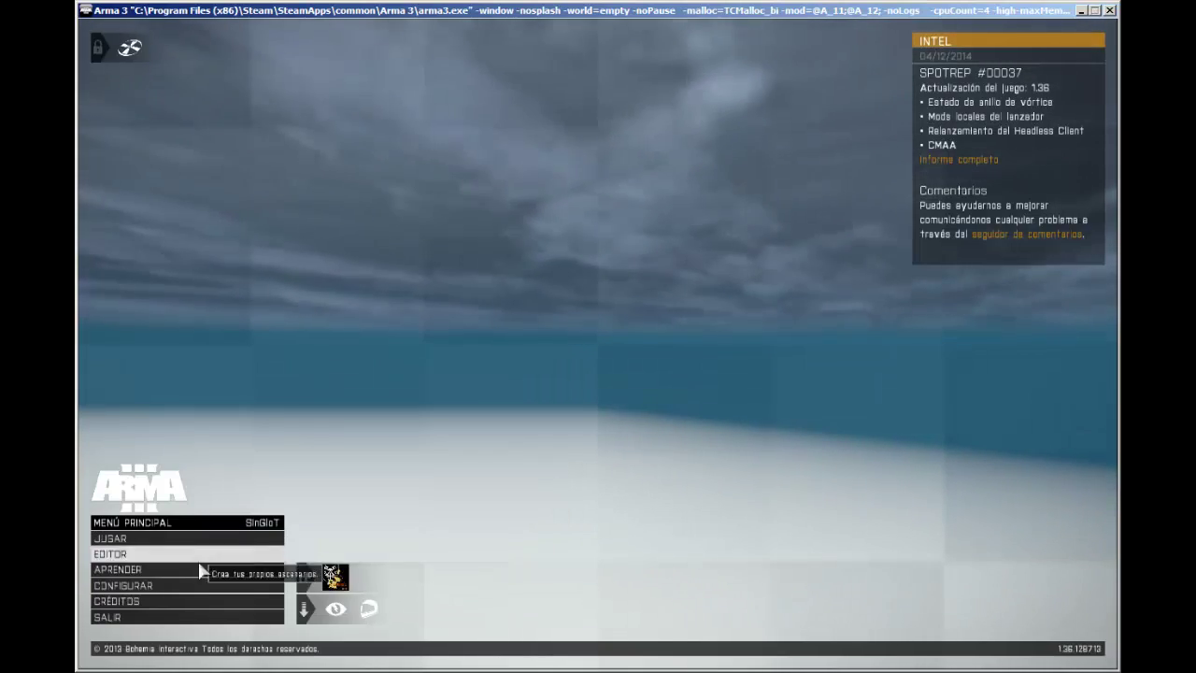
left_click(151, 556)
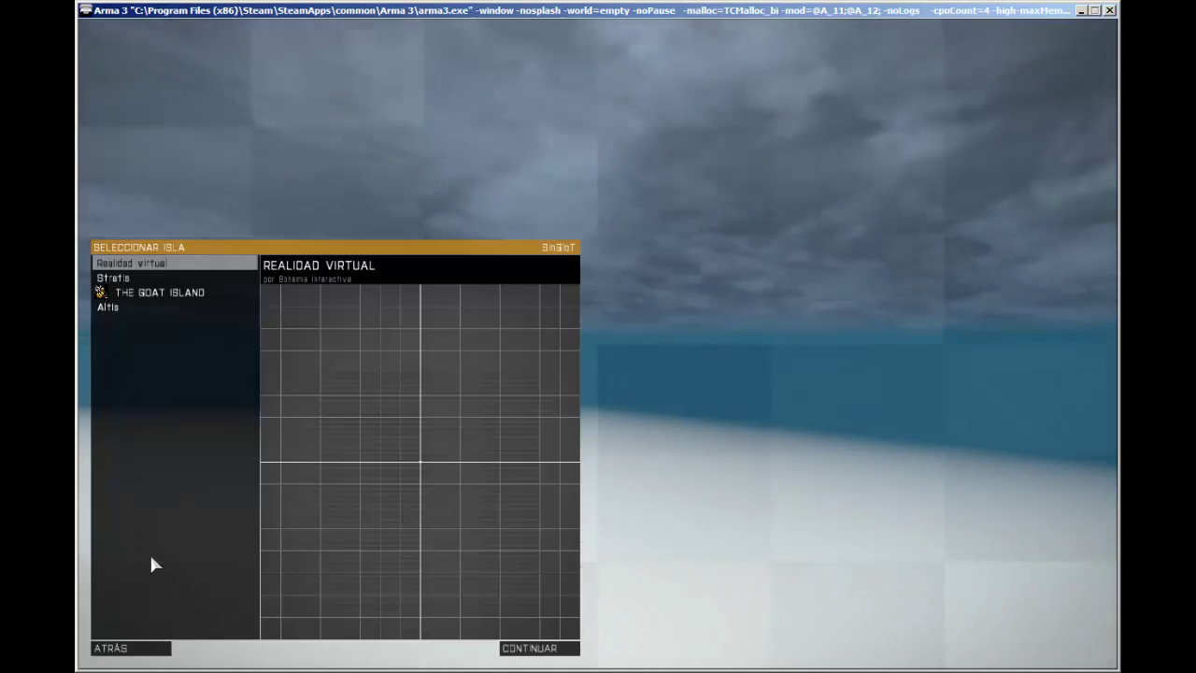
left_click(153, 294)
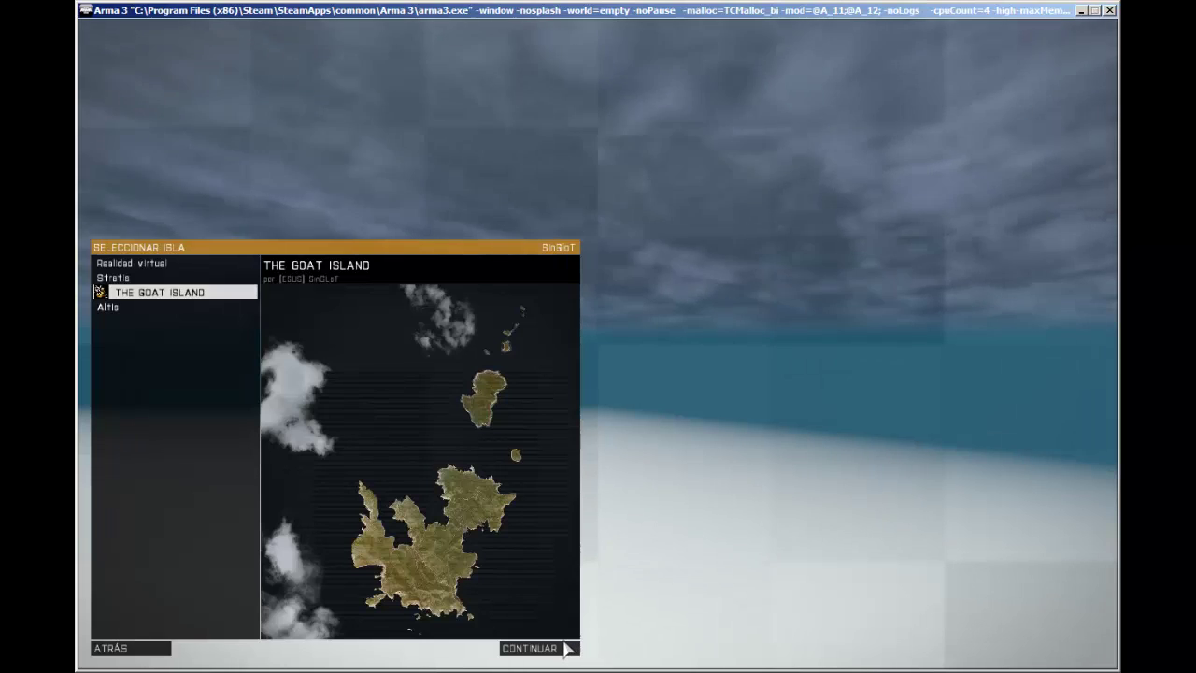
left_click(530, 648)
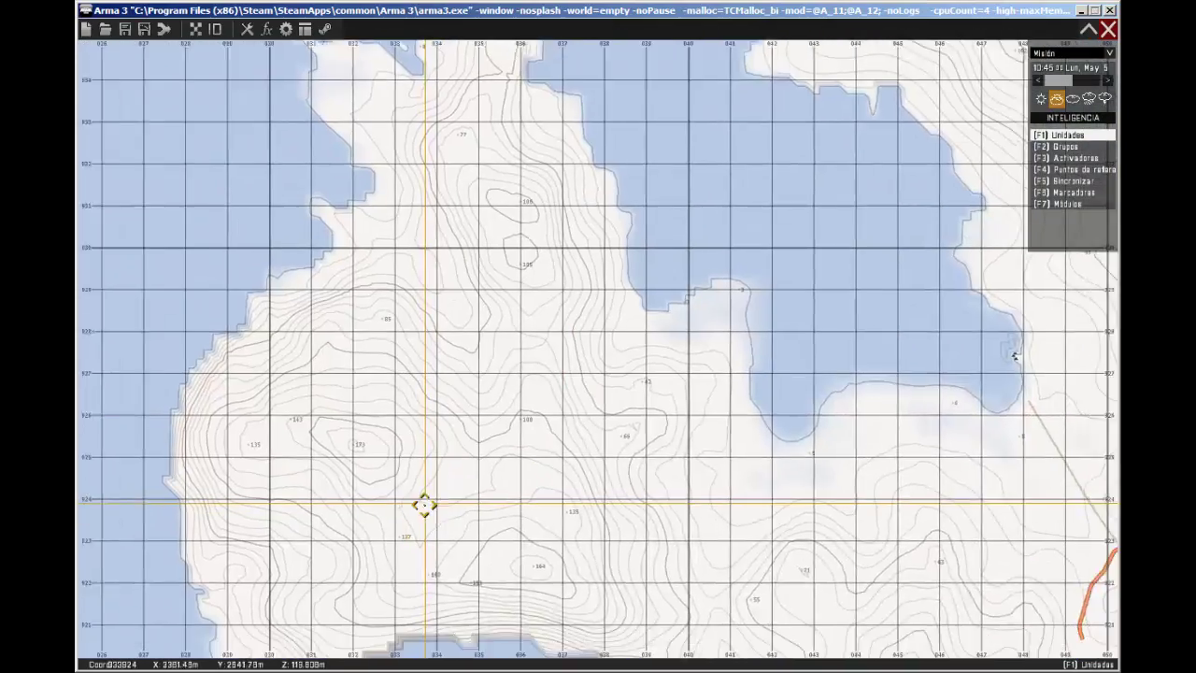
right_click_drag(424, 504, 350, 467)
mouse_move(654, 514)
right_mouse_down()
mouse_move(267, 454)
mouse_move(224, 435)
right_mouse_up()
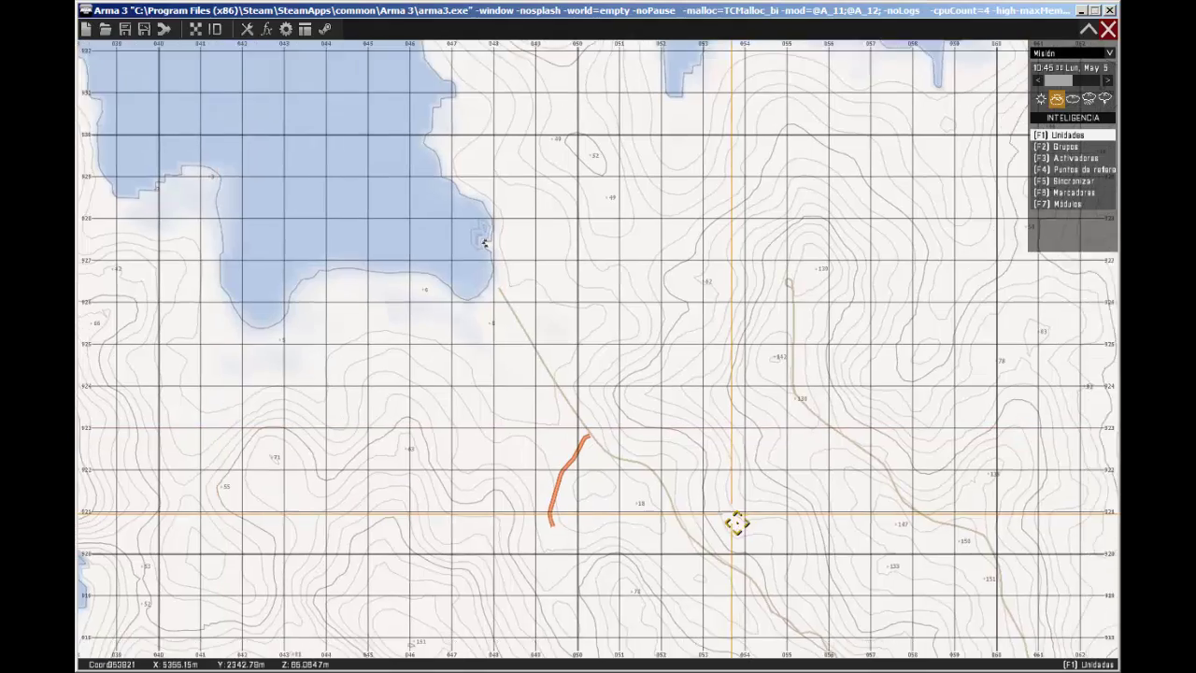
right_click_drag(738, 523, 614, 482)
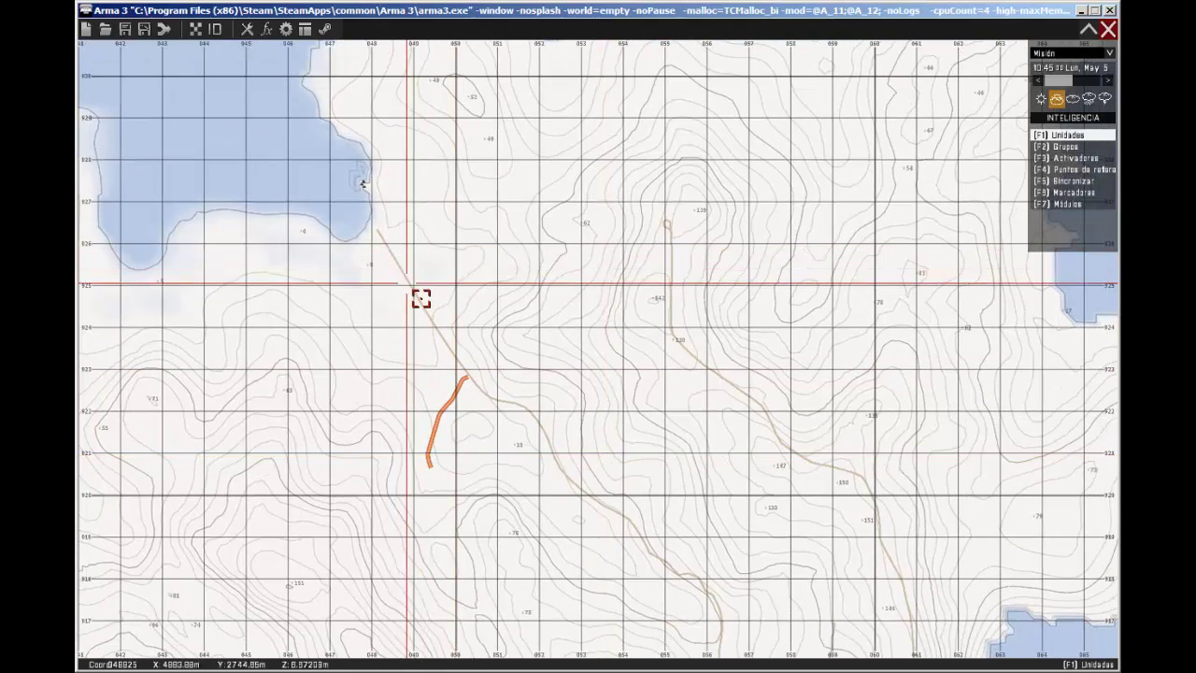